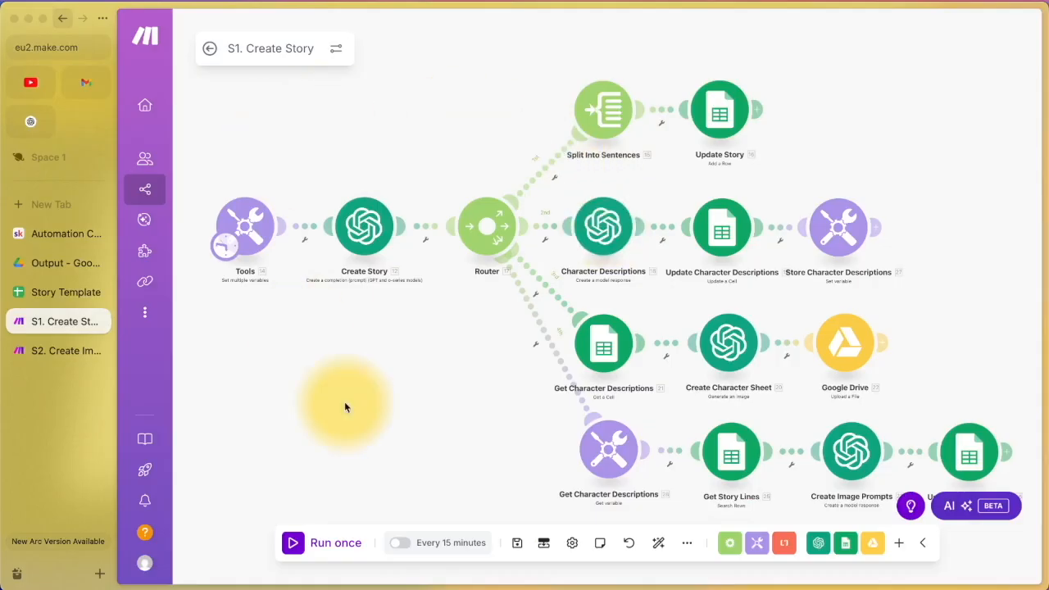
Step: Compare the S2. Create Images and S1. Create Story scenarios and check the blueprint options before moving to Automation Coach
{"action": "left_click", "coordinate": [66, 350]}
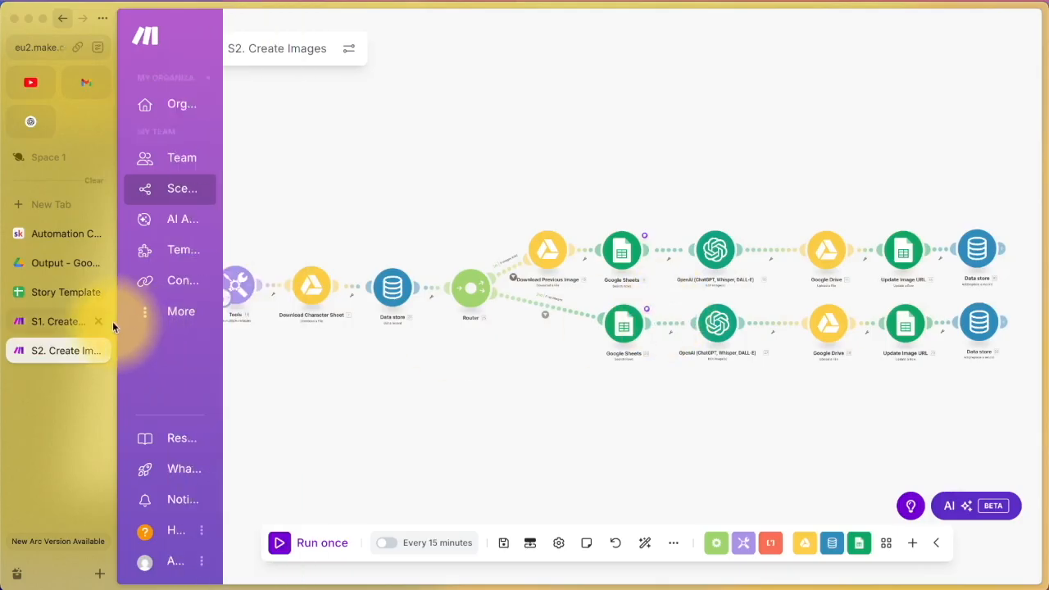
{"action": "left_click", "coordinate": [72, 322]}
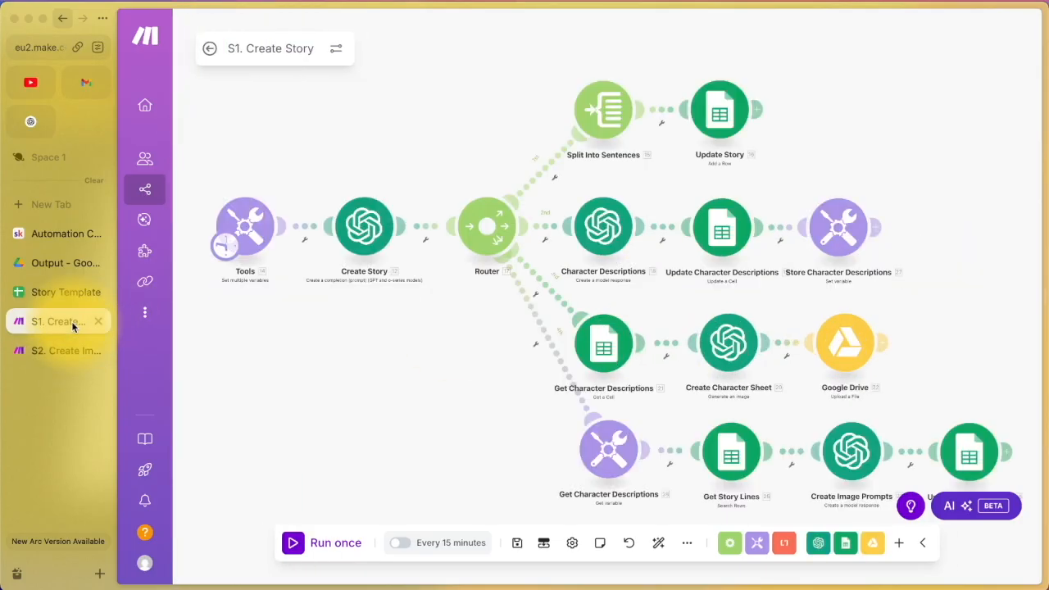
{"action": "left_click", "coordinate": [688, 546]}
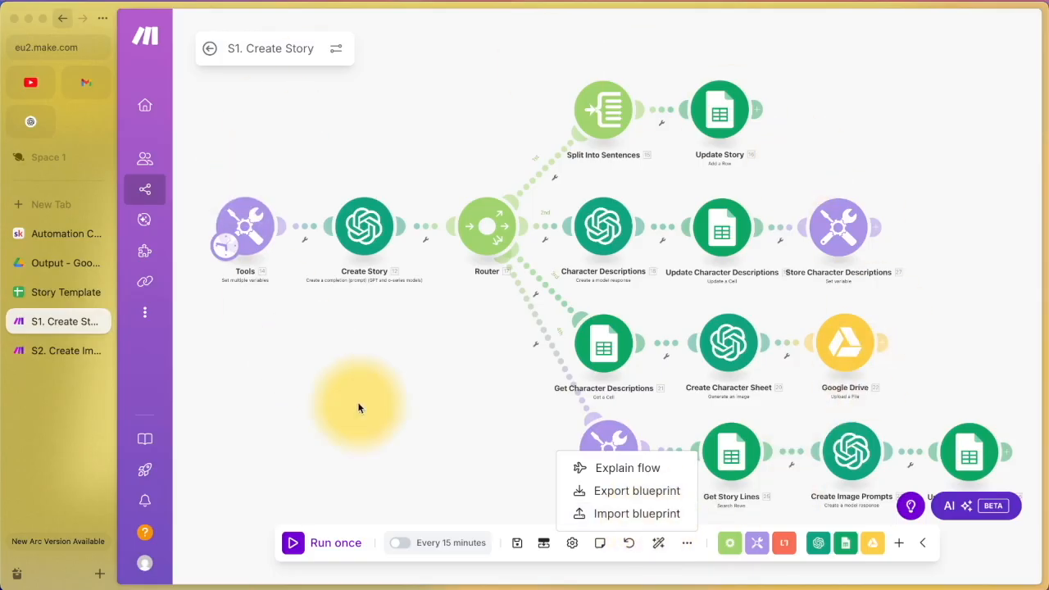
{"action": "left_click", "coordinate": [31, 235]}
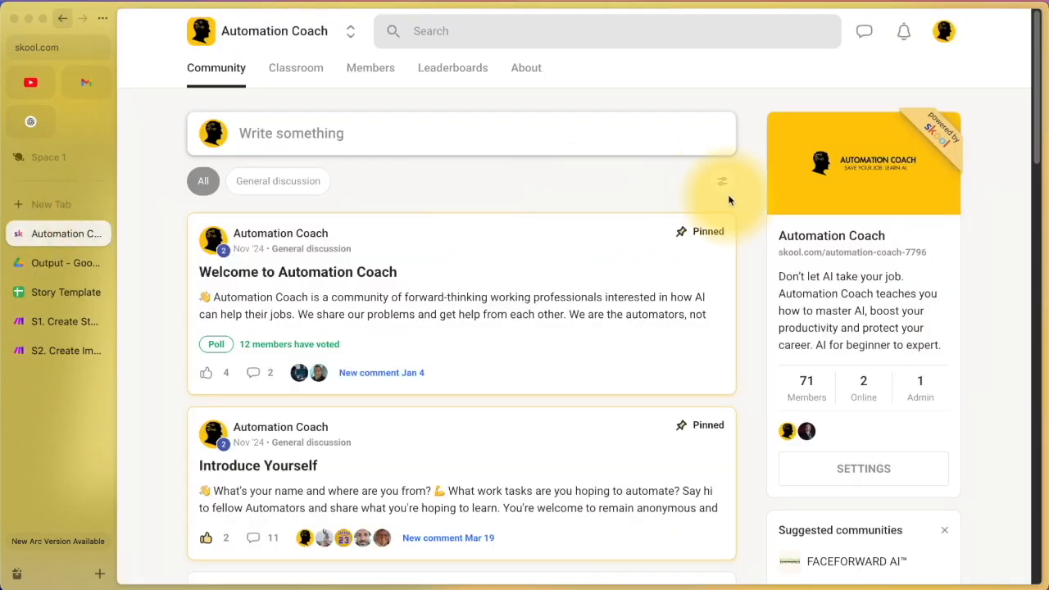
Step: Open the Children's Book AI course from Classroom to see its two blueprint resources, then return to S1
{"action": "left_click", "coordinate": [305, 76]}
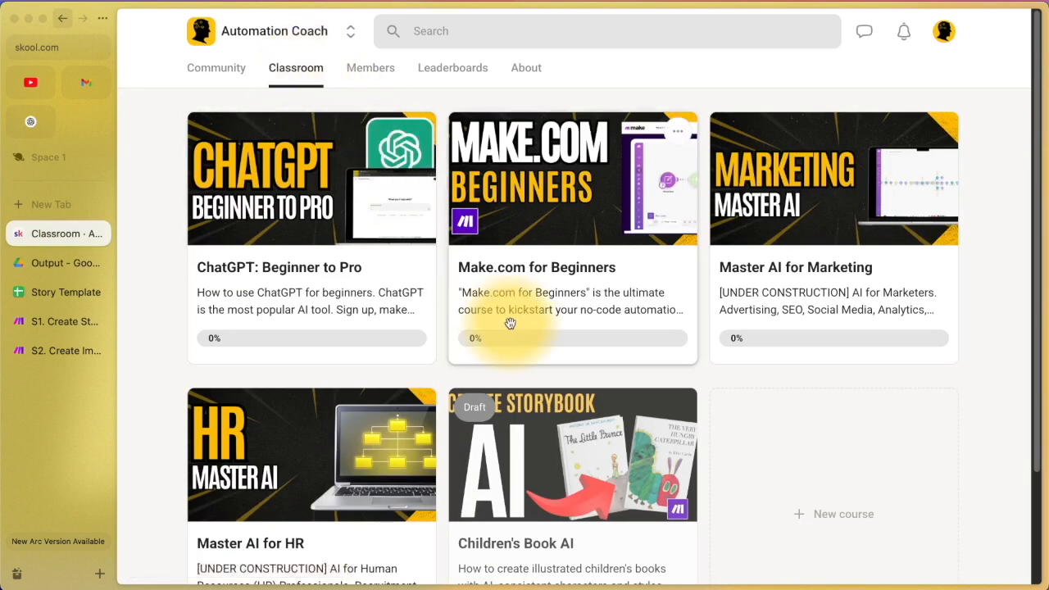
{"action": "scroll", "coordinate": [509, 319], "scroll_direction": "down", "scroll_amount": 3}
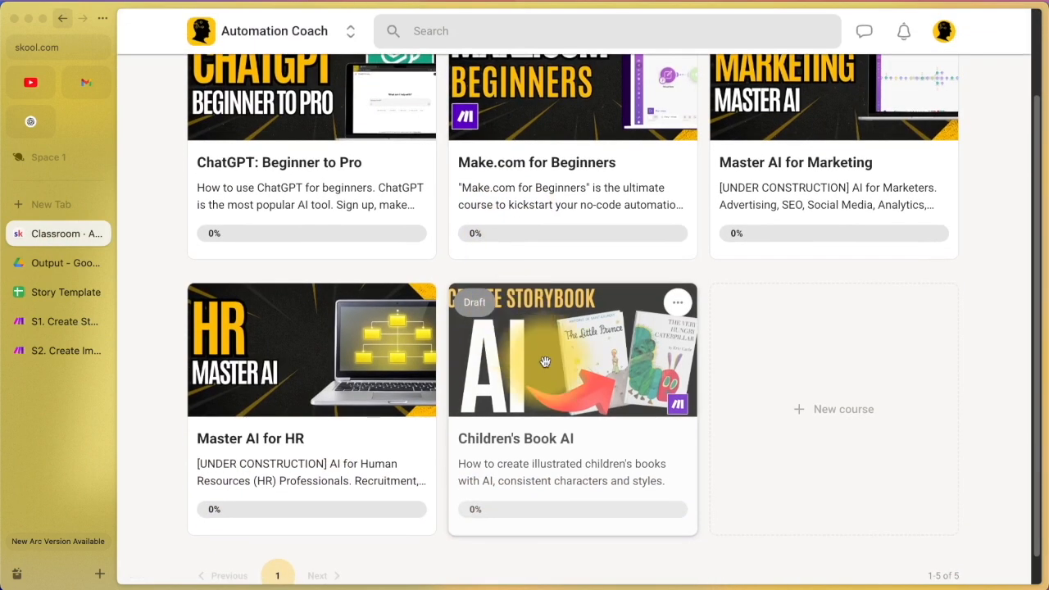
{"action": "left_click", "coordinate": [553, 412]}
{"action": "scroll", "coordinate": [553, 414], "scroll_direction": "down", "scroll_amount": 1}
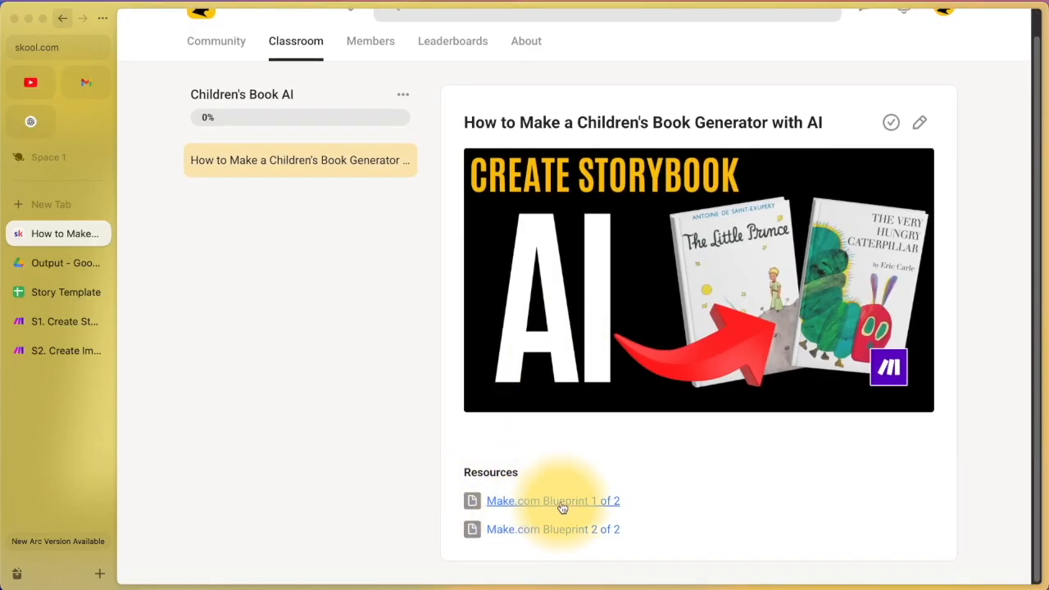
{"action": "left_click", "coordinate": [64, 326]}
{"action": "mouse_move", "coordinate": [162, 213]}
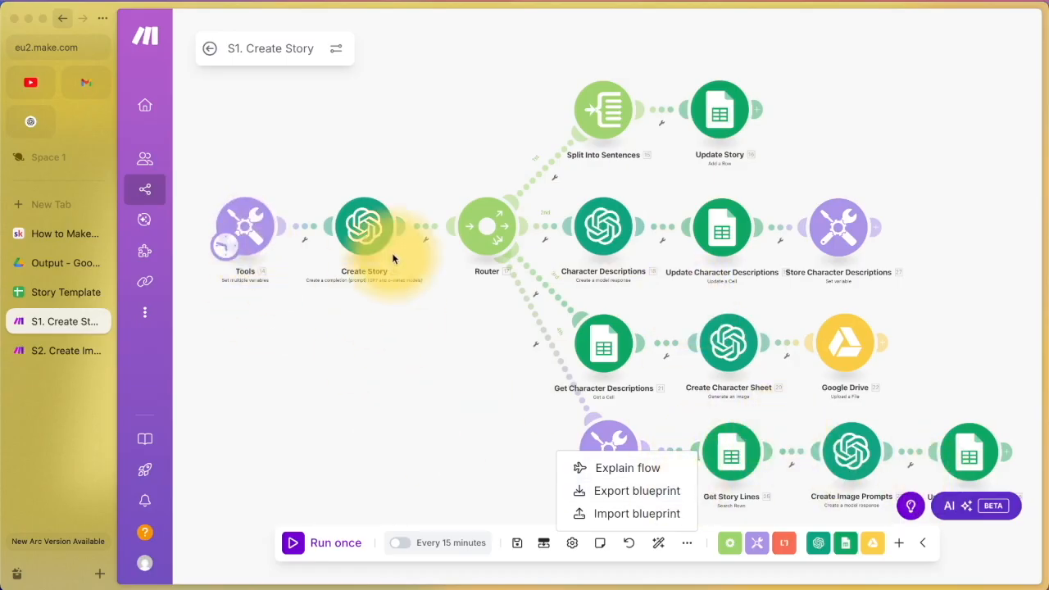
Step: Switch from S2. Create Images back to S1. Create Story to compare the two scenarios
{"action": "mouse_move", "coordinate": [150, 367]}
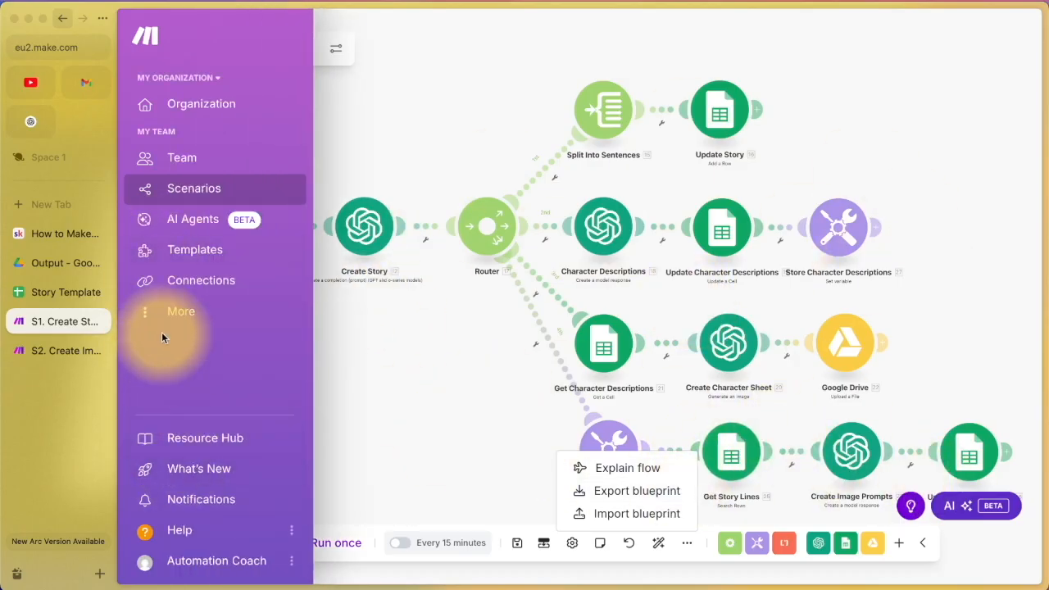
{"action": "left_click", "coordinate": [81, 349]}
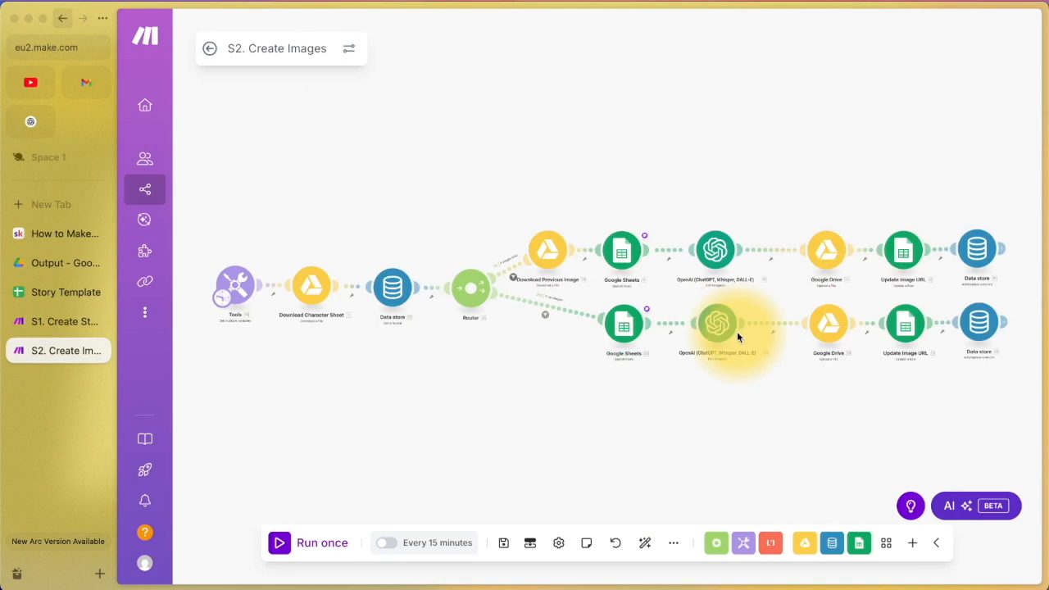
{"action": "left_click", "coordinate": [49, 321]}
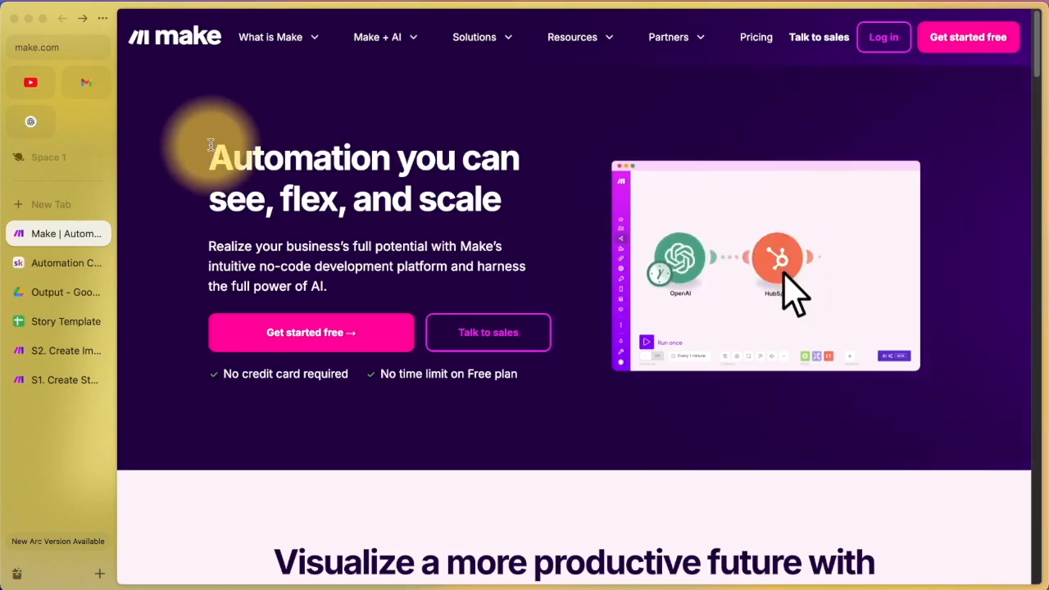
Step: Open the Make.com for Beginners course from the Automation Coach Classroom
{"action": "left_click", "coordinate": [35, 271]}
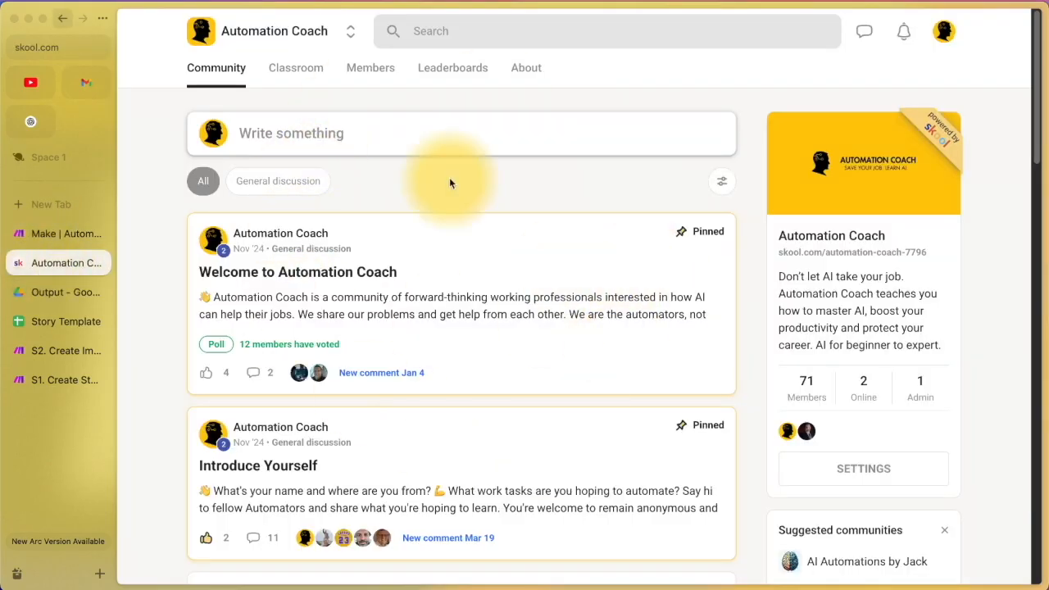
{"action": "left_click", "coordinate": [318, 69]}
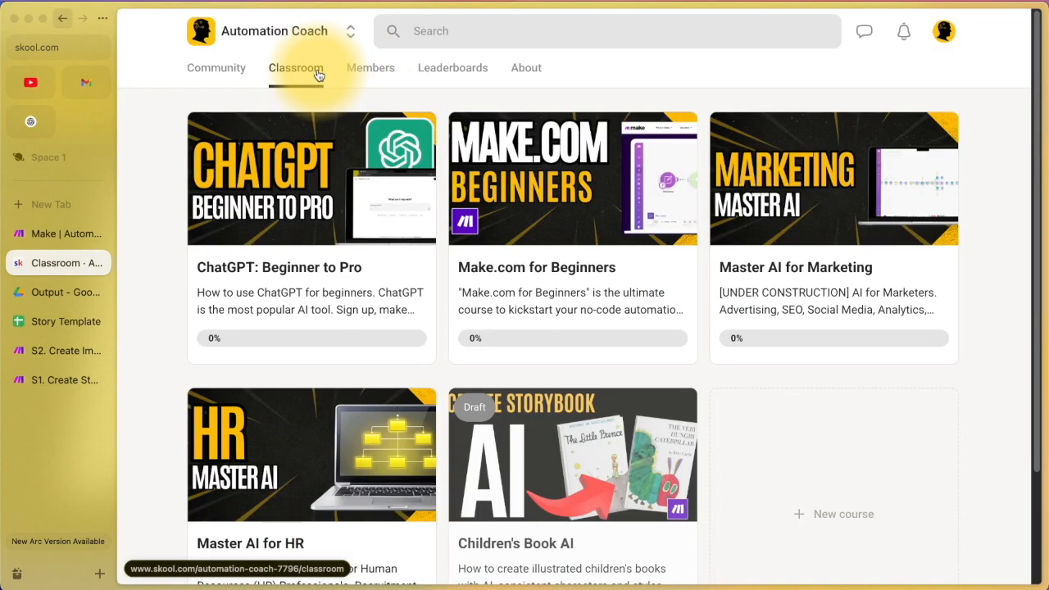
{"action": "left_click", "coordinate": [536, 188]}
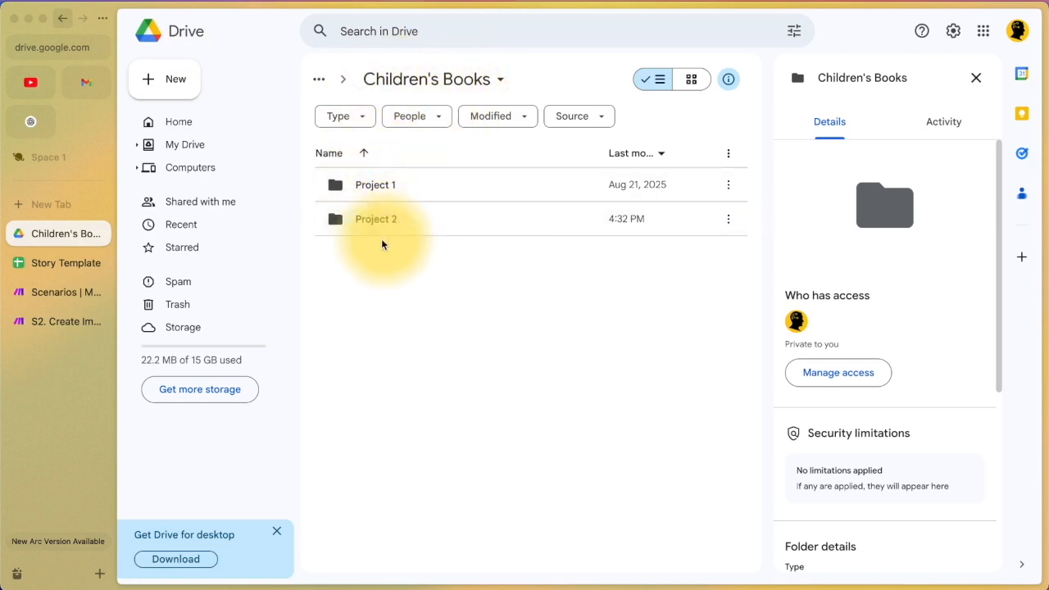
Step: Open the Project 1 folder, glance at the New menu, then bring up the Story Template spreadsheet
{"action": "double_click", "coordinate": [428, 191]}
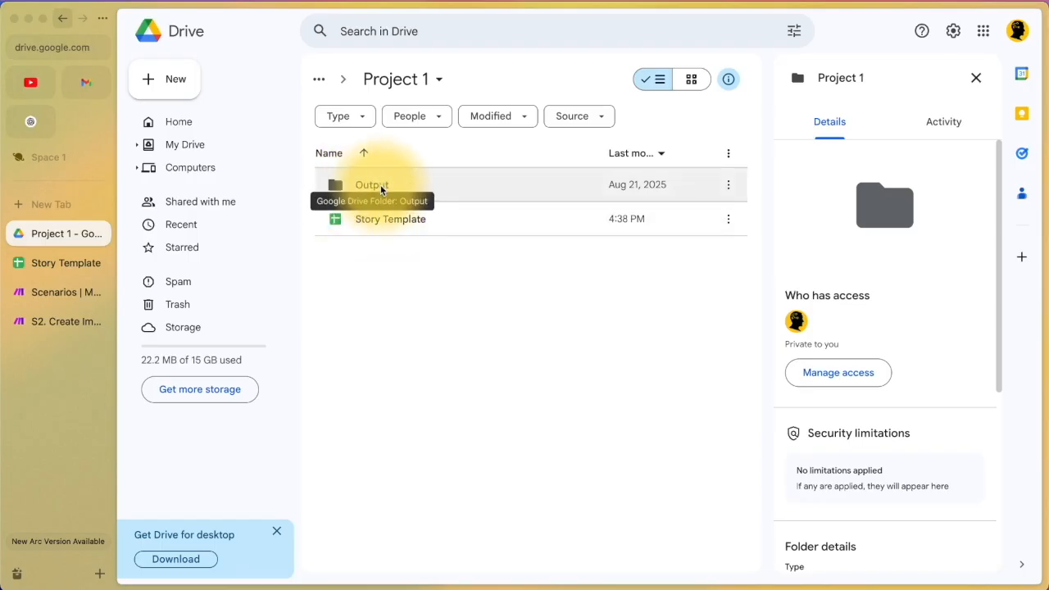
{"action": "left_click", "coordinate": [185, 88]}
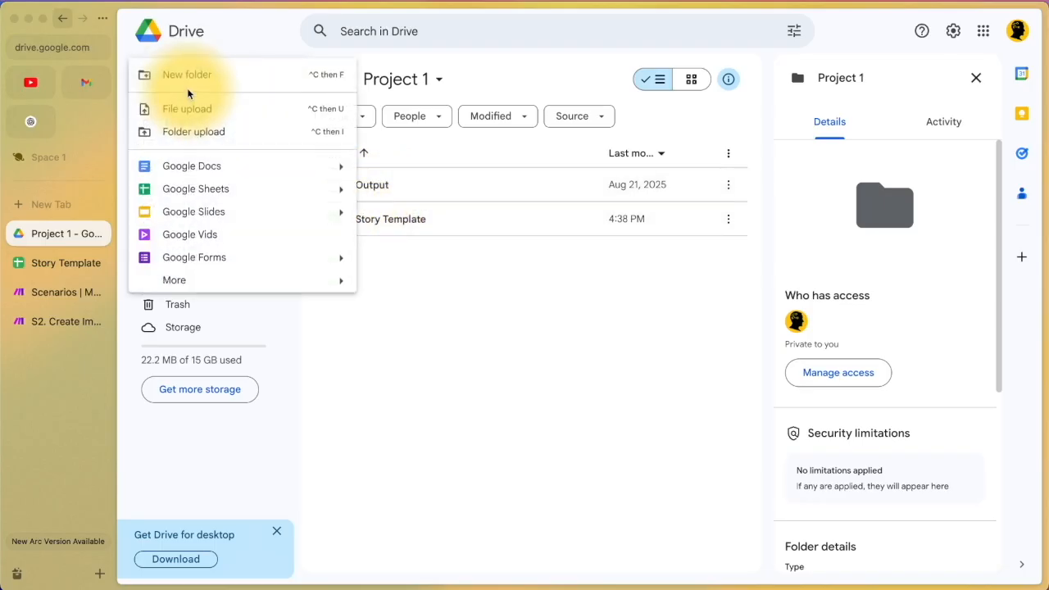
{"action": "left_click", "coordinate": [409, 261]}
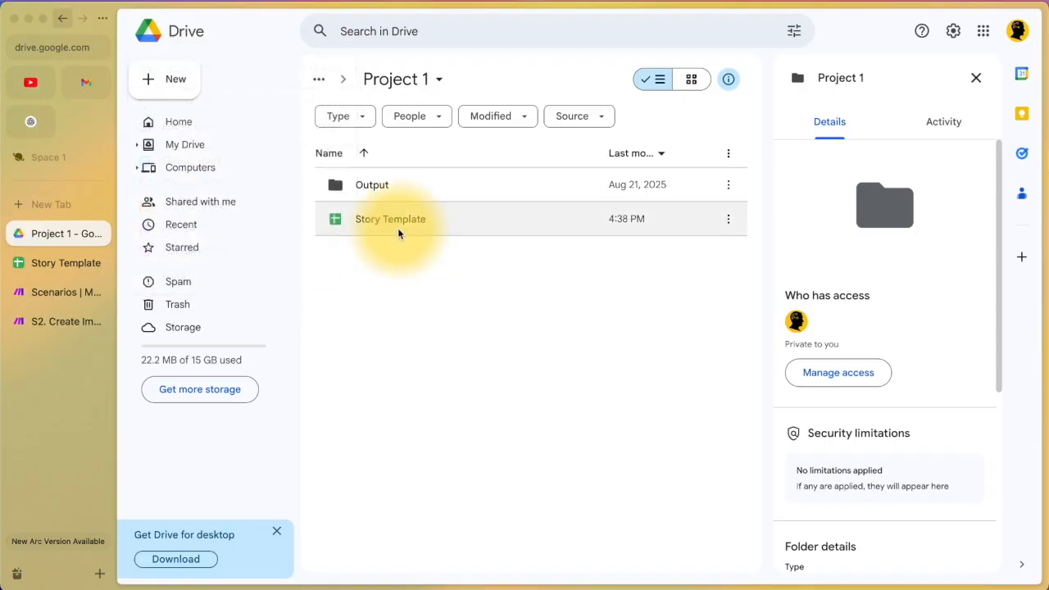
{"action": "left_click", "coordinate": [69, 263]}
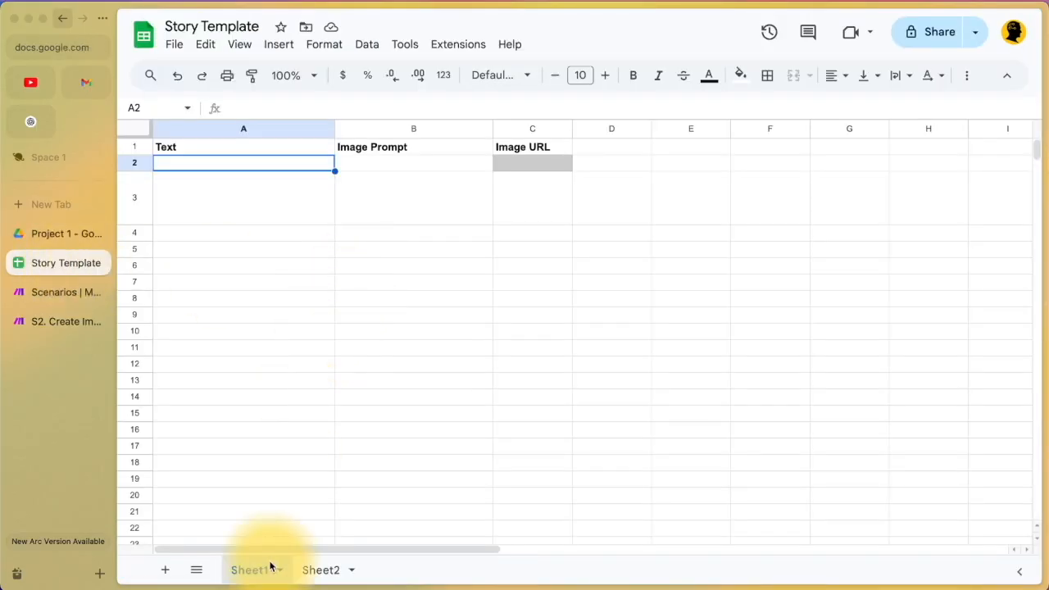
Step: Inspect the Text, Image Prompt and Image URL headers and their empty row-2 cells, then return to Project 1
{"action": "left_click", "coordinate": [232, 147]}
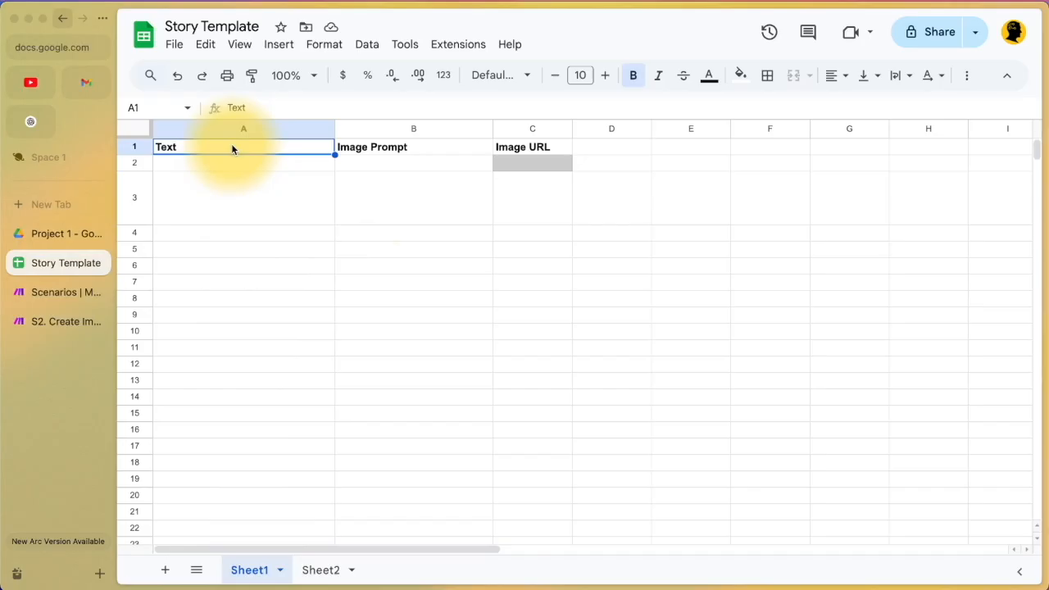
{"action": "left_click", "coordinate": [415, 148]}
{"action": "left_click", "coordinate": [559, 151]}
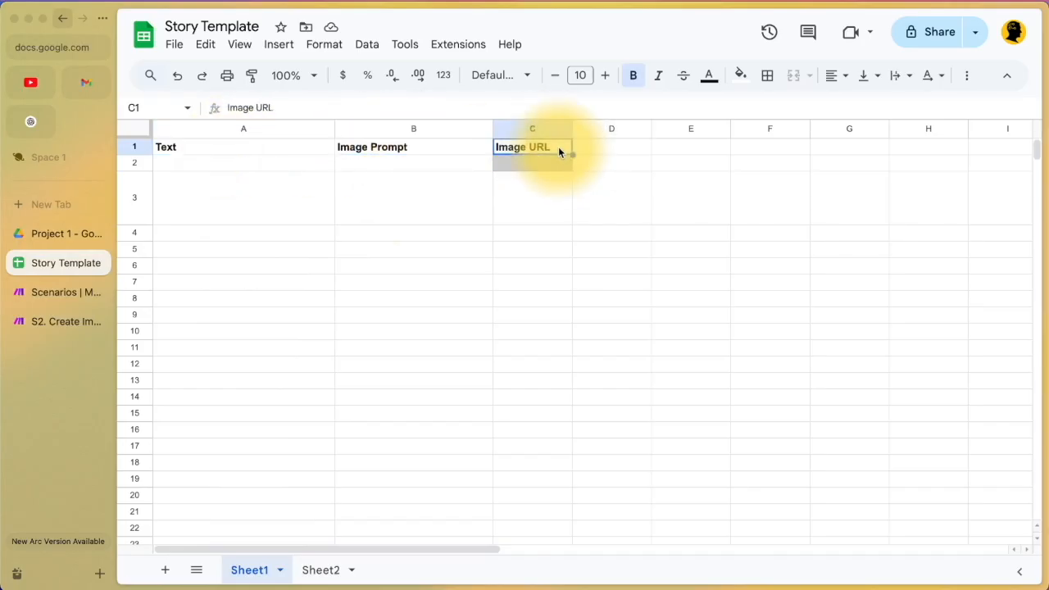
{"action": "left_click", "coordinate": [292, 165]}
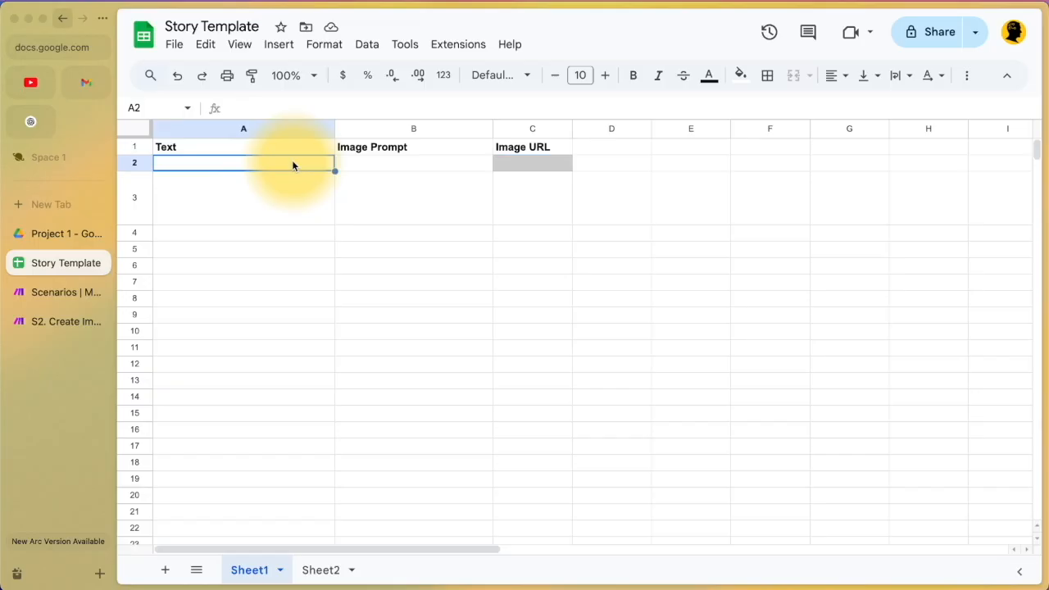
{"action": "left_click", "coordinate": [418, 164]}
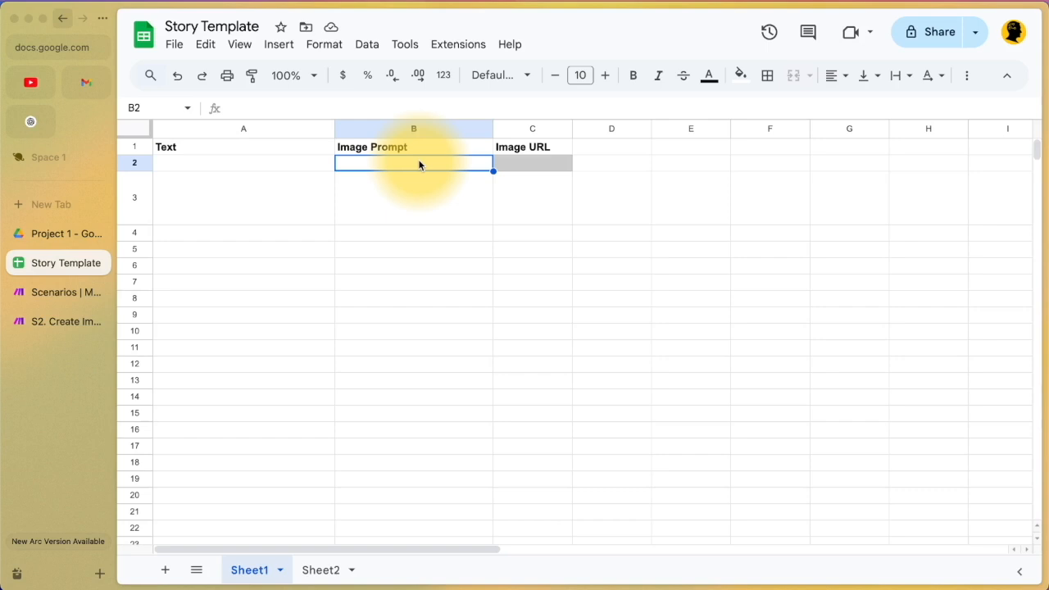
{"action": "left_click", "coordinate": [541, 165]}
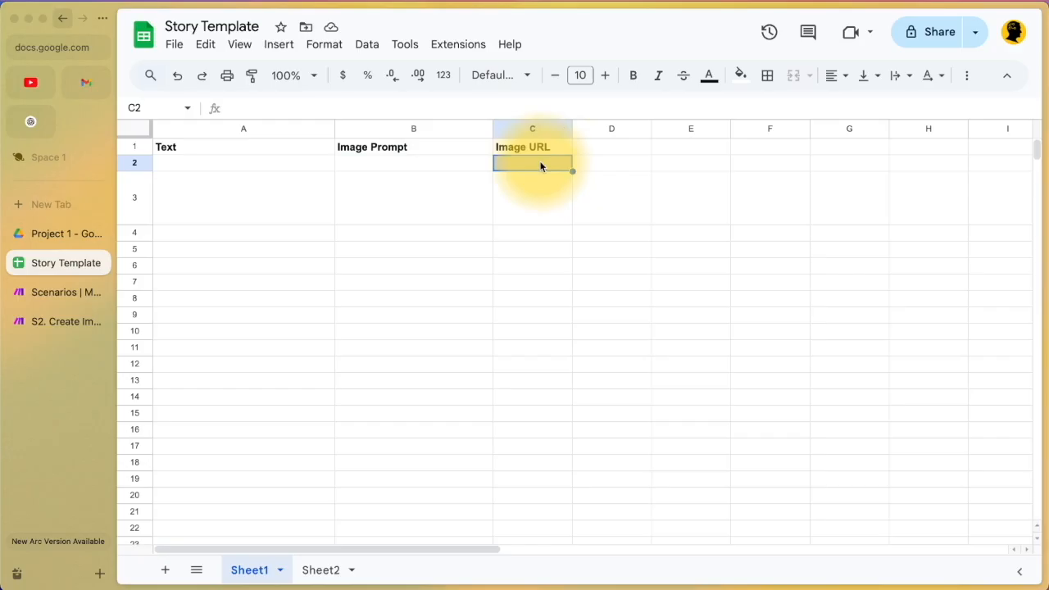
{"action": "left_click", "coordinate": [31, 235]}
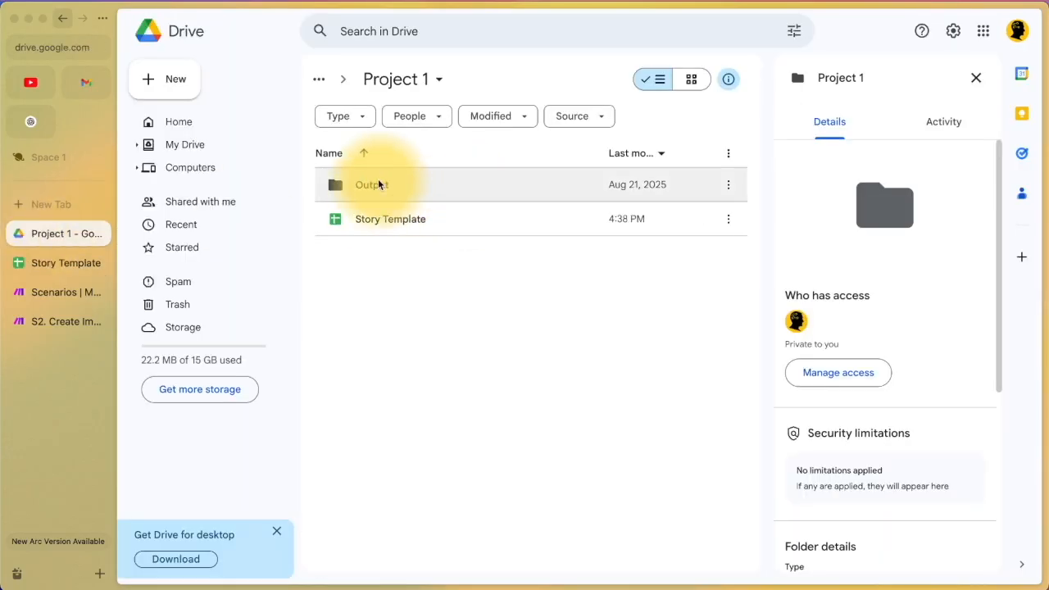
Step: Open the Output folder inside Project 1
{"action": "left_click", "coordinate": [182, 80]}
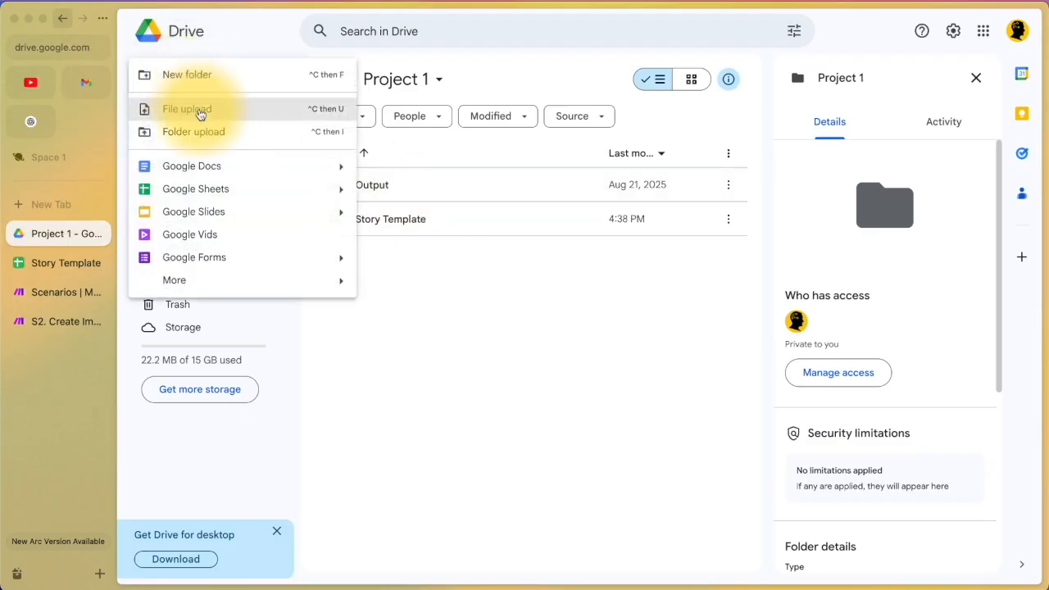
{"action": "left_click", "coordinate": [546, 343]}
{"action": "double_click", "coordinate": [444, 184]}
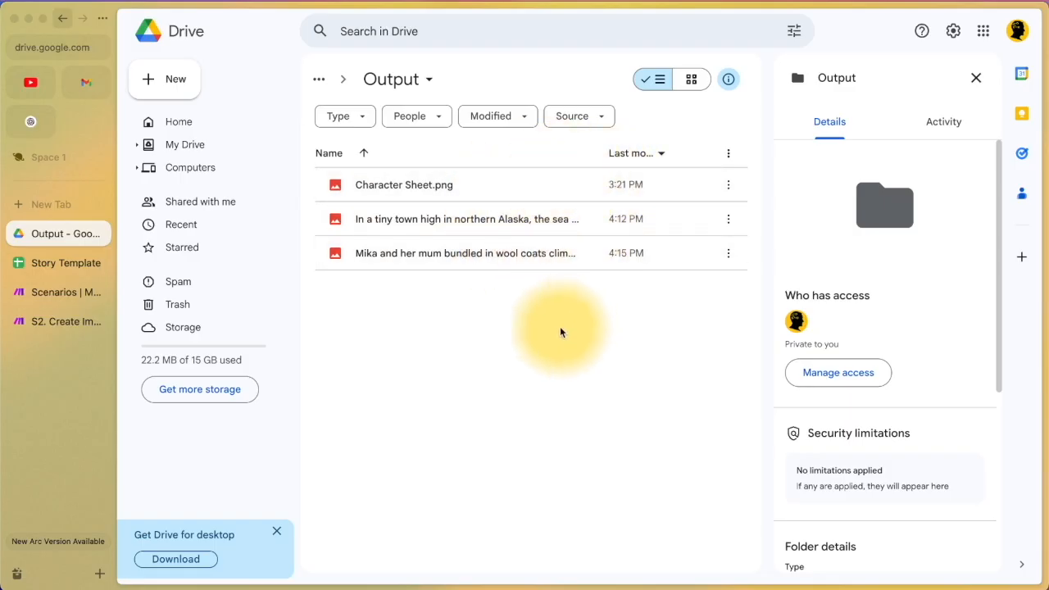
Step: Preview Character Sheet.png, the tiny Alaskan town image and the Mika-and-her-mum image
{"action": "left_click", "coordinate": [465, 192]}
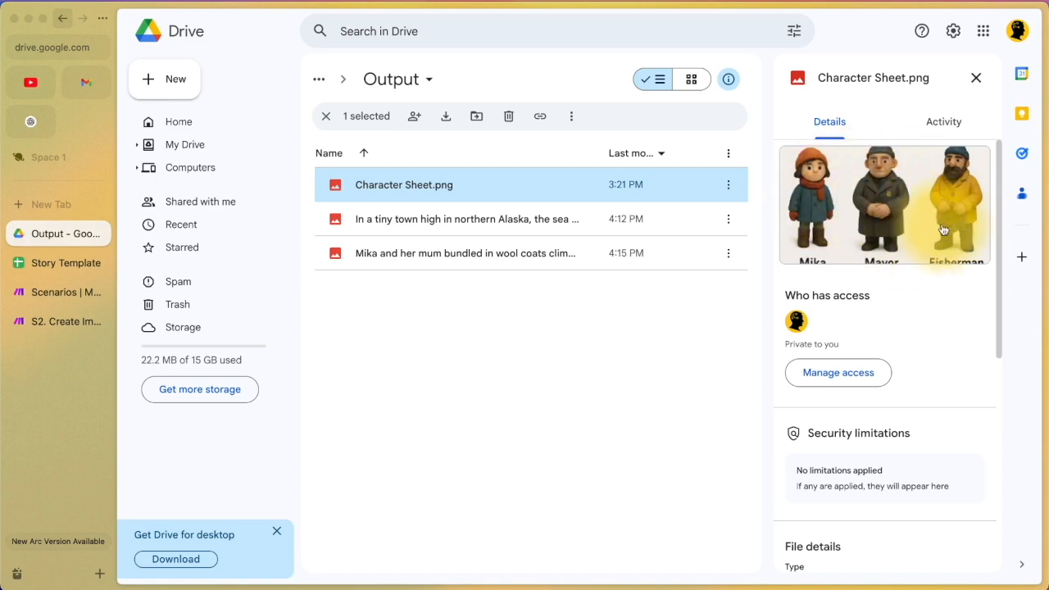
{"action": "left_click", "coordinate": [502, 230]}
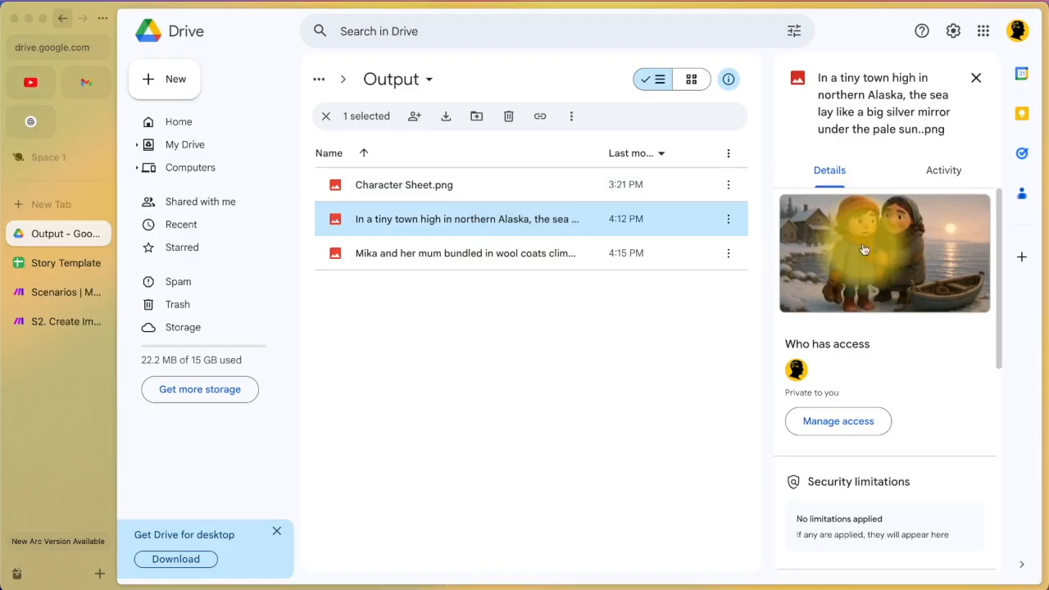
{"action": "left_click", "coordinate": [498, 256]}
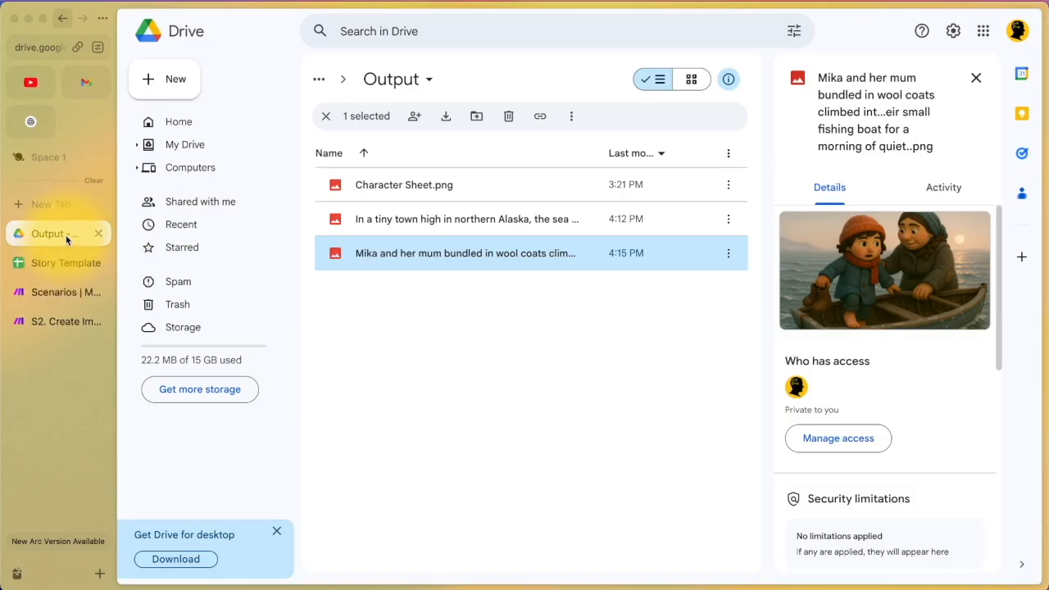
{"action": "left_click", "coordinate": [59, 261]}
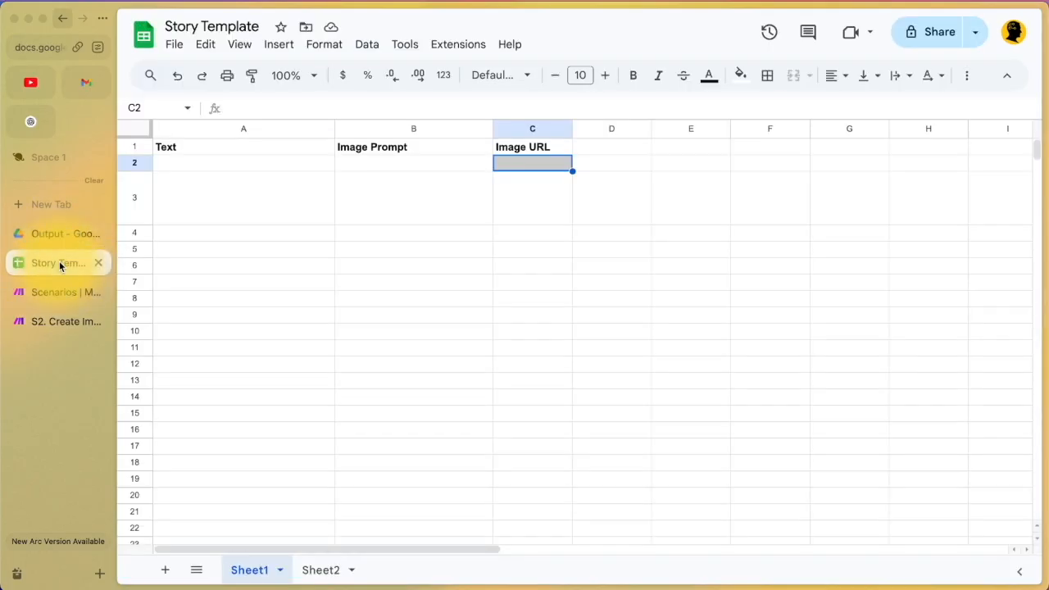
Step: On Sheet2, select the empty A2:A11 Character Descriptions cells, then return to Make's scenarios list
{"action": "left_click", "coordinate": [315, 571]}
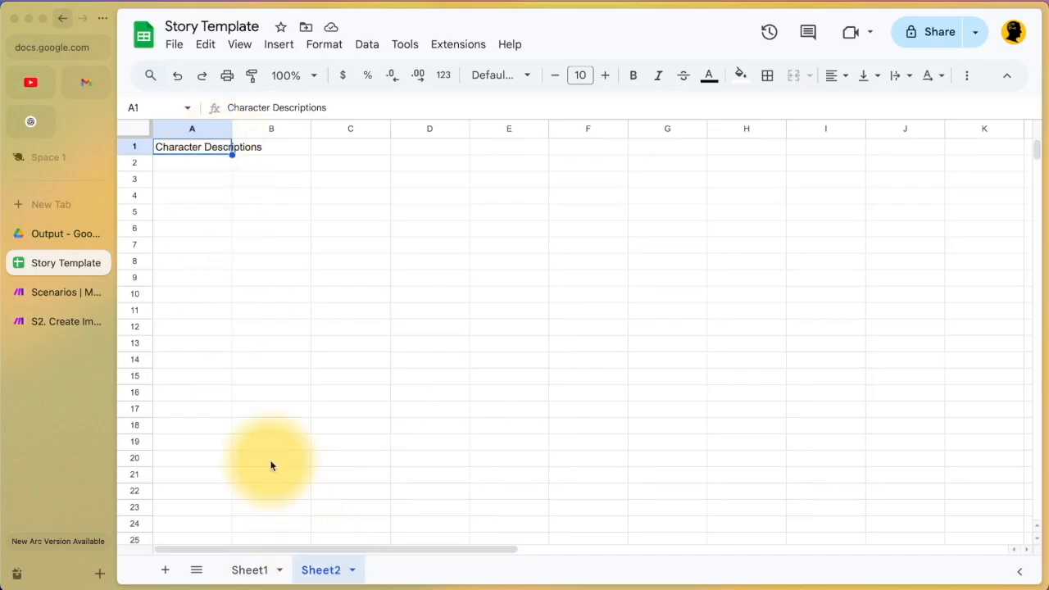
{"action": "left_click_drag", "start_coordinate": [204, 166], "coordinate": [198, 325]}
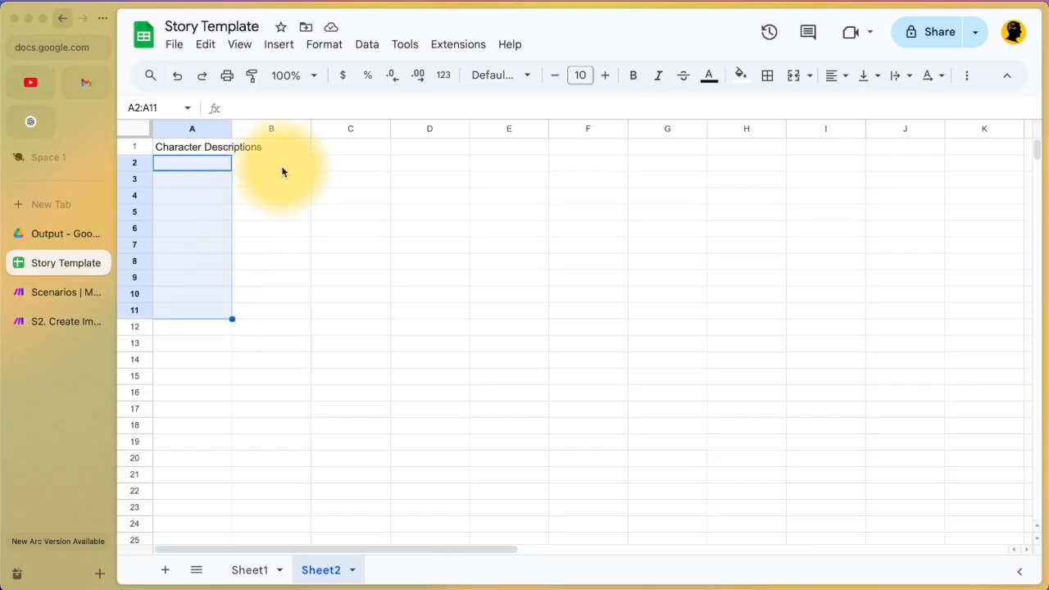
{"action": "left_click", "coordinate": [182, 170]}
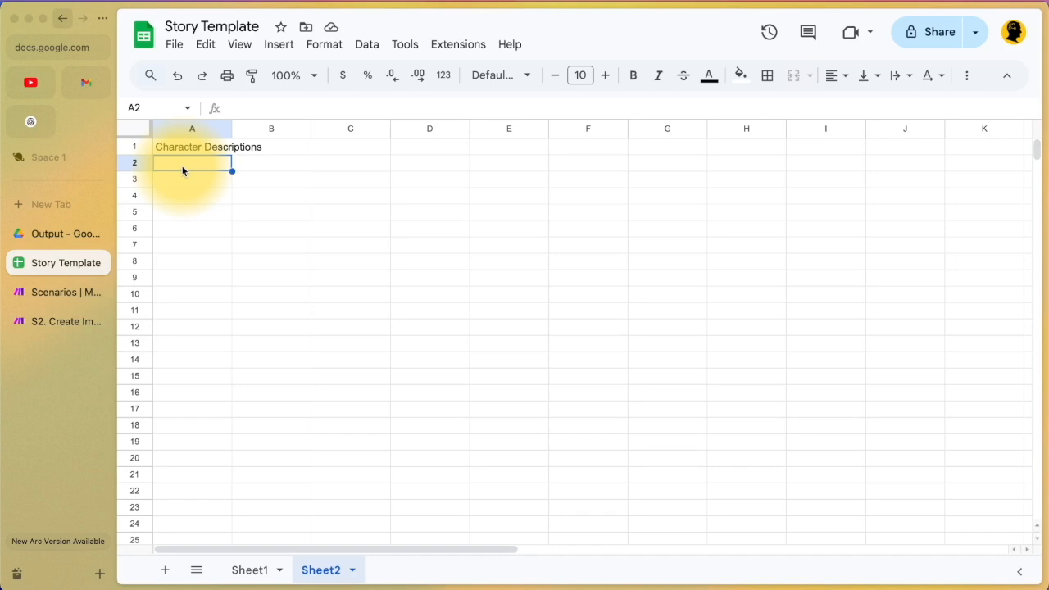
{"action": "left_click", "coordinate": [174, 183]}
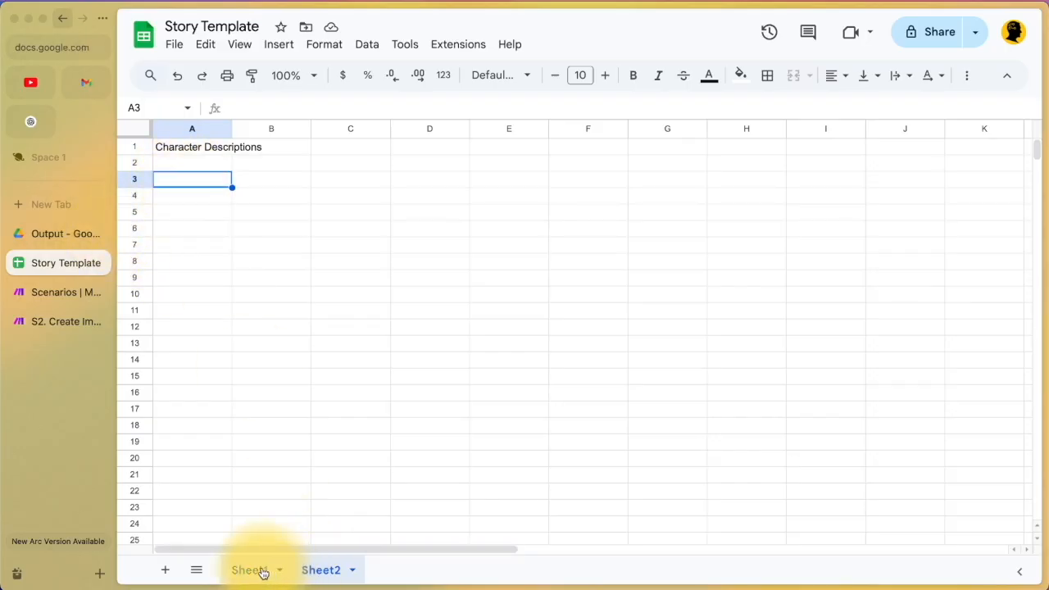
{"action": "left_click", "coordinate": [68, 290]}
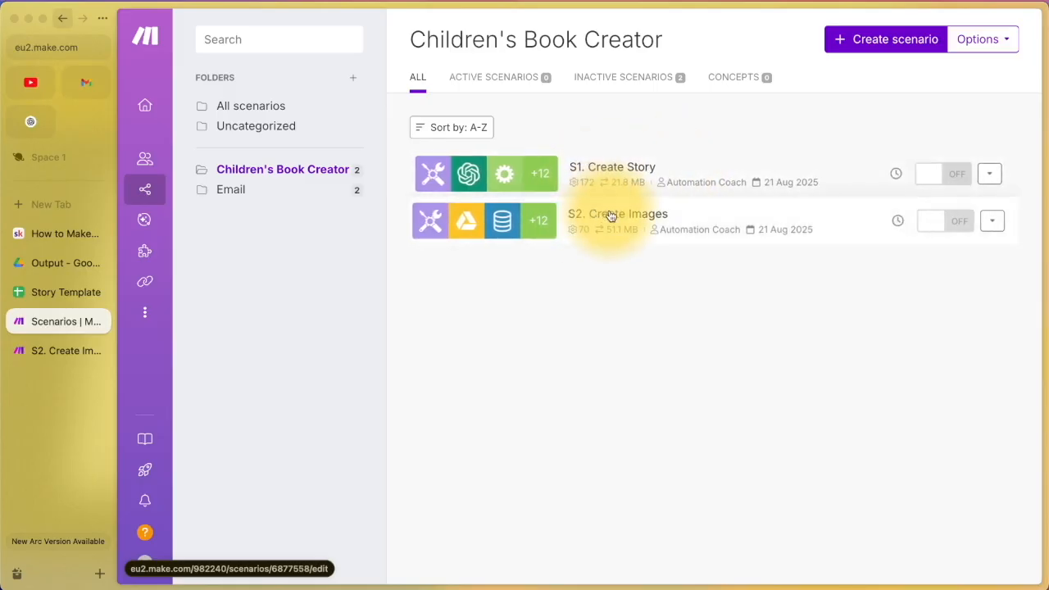
Step: Open the S1. Create Story scenario and look over its flow and blueprint options
{"action": "left_click", "coordinate": [653, 170]}
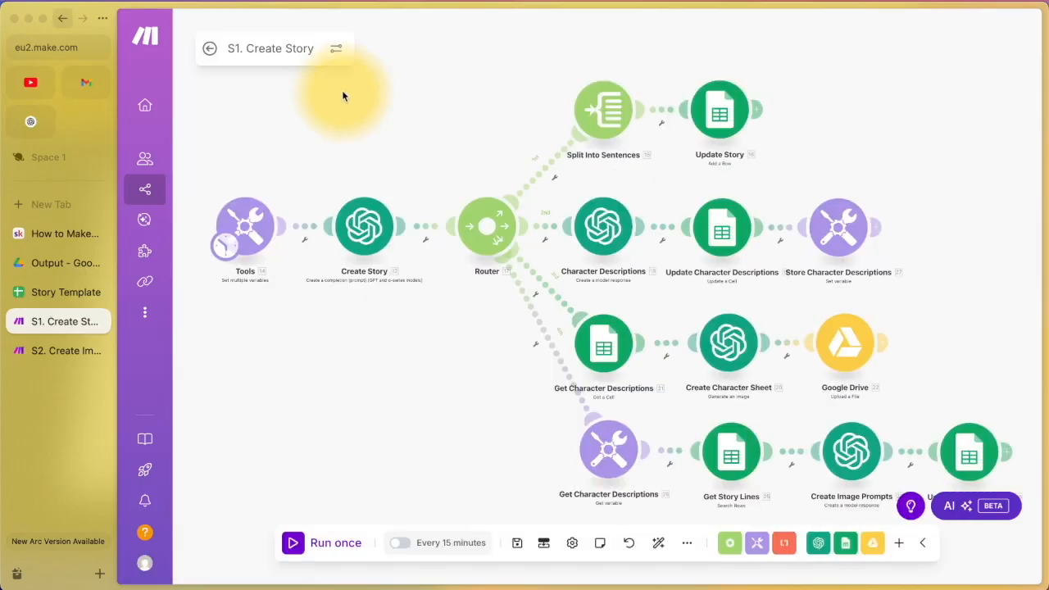
{"action": "left_click", "coordinate": [687, 544]}
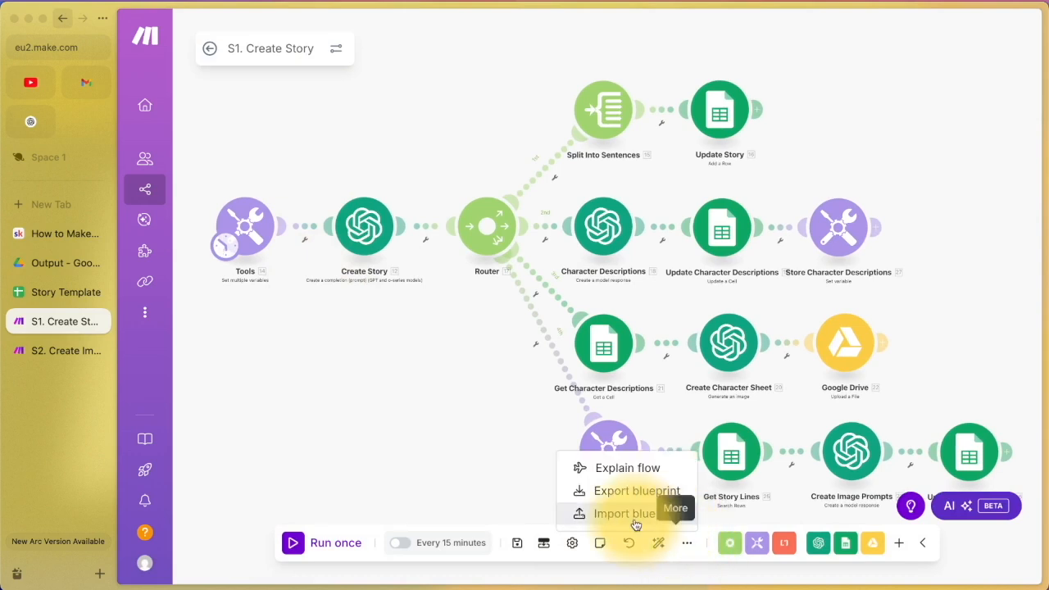
{"action": "left_click", "coordinate": [304, 383]}
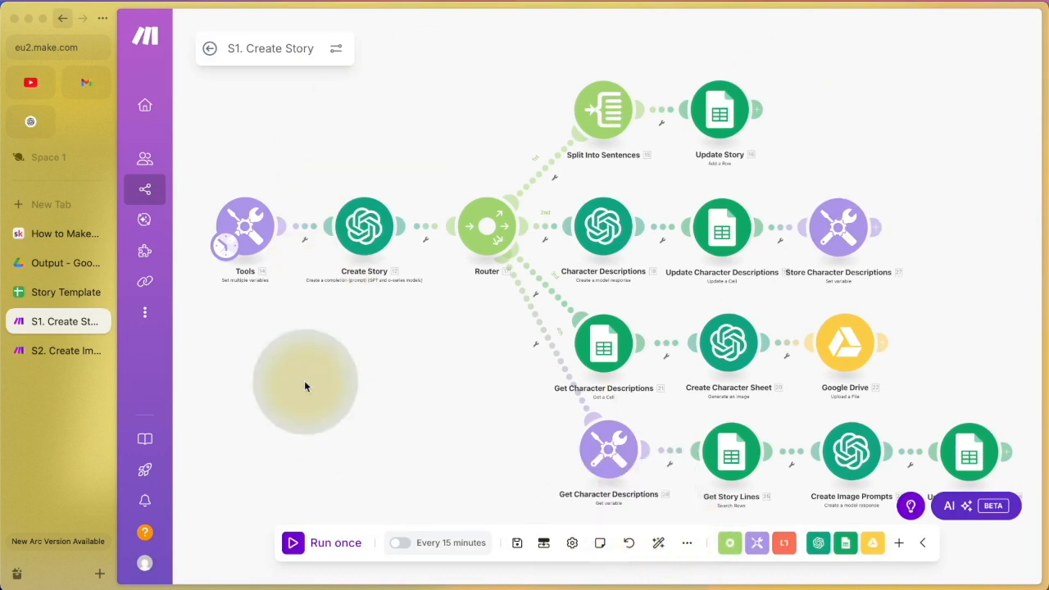
{"action": "scroll", "coordinate": [305, 386], "scroll_direction": "up", "scroll_amount": 2}
{"action": "left_click_drag", "start_coordinate": [305, 385], "coordinate": [517, 404]}
Step: Add a placeholder module, search 'set mul', delete it, and open the Tools module's variables
{"action": "double_click", "coordinate": [517, 404]}
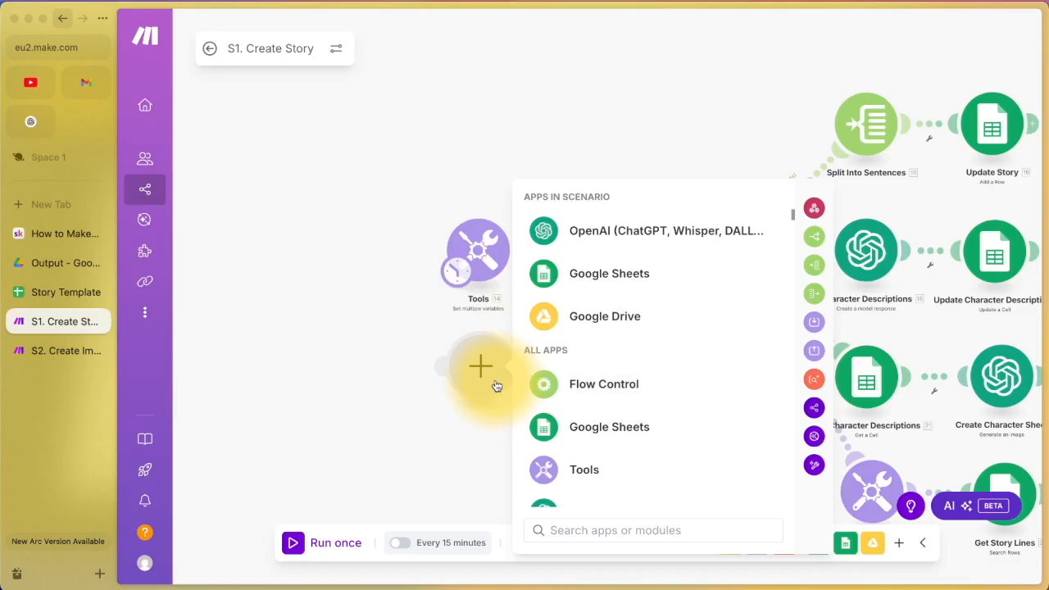
{"action": "type", "text": "set mul"}
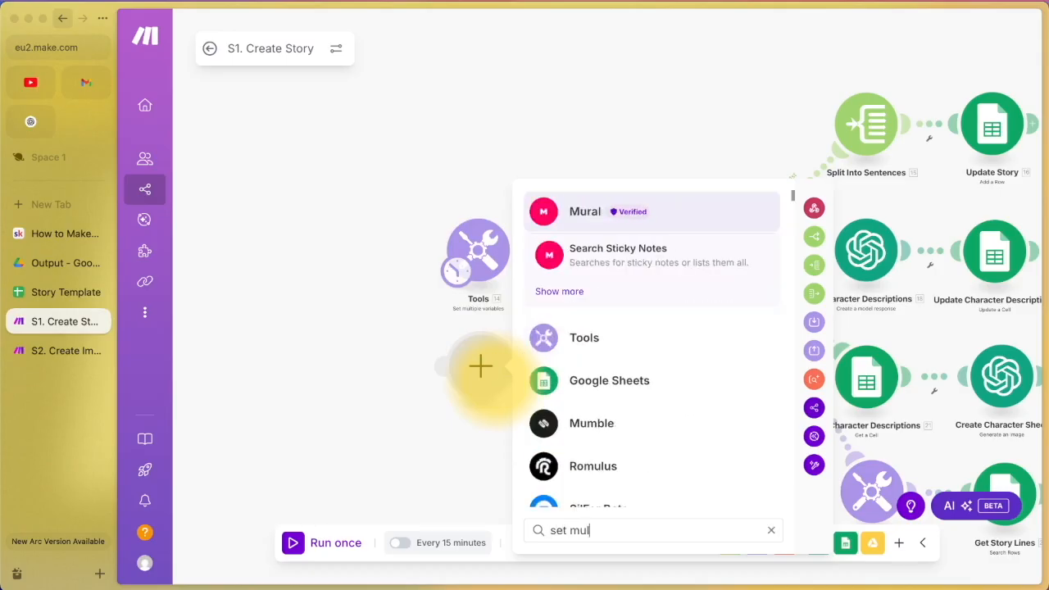
{"action": "left_click", "coordinate": [401, 360]}
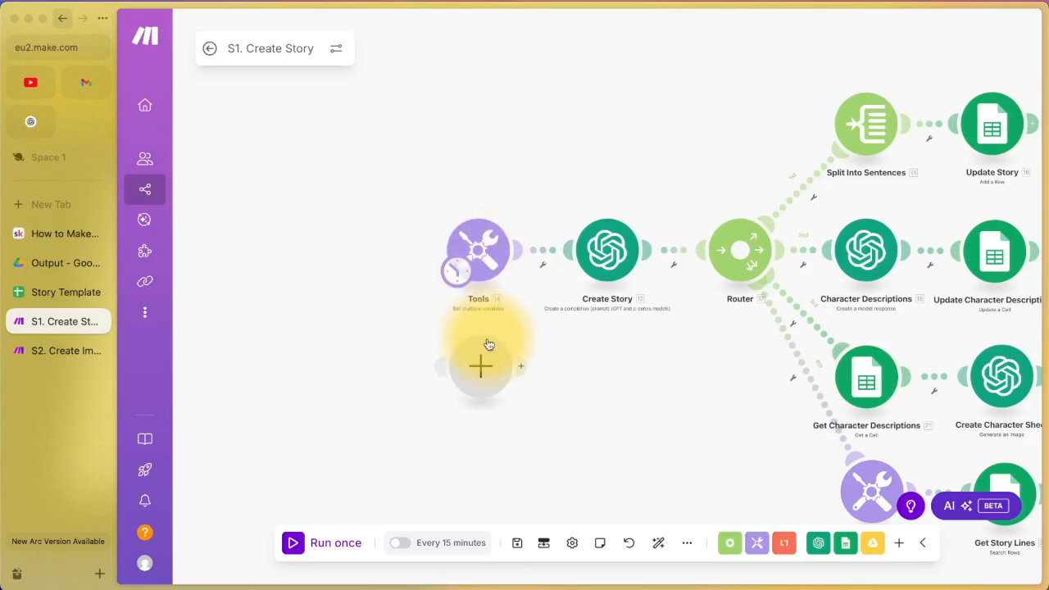
{"action": "right_click", "coordinate": [487, 380]}
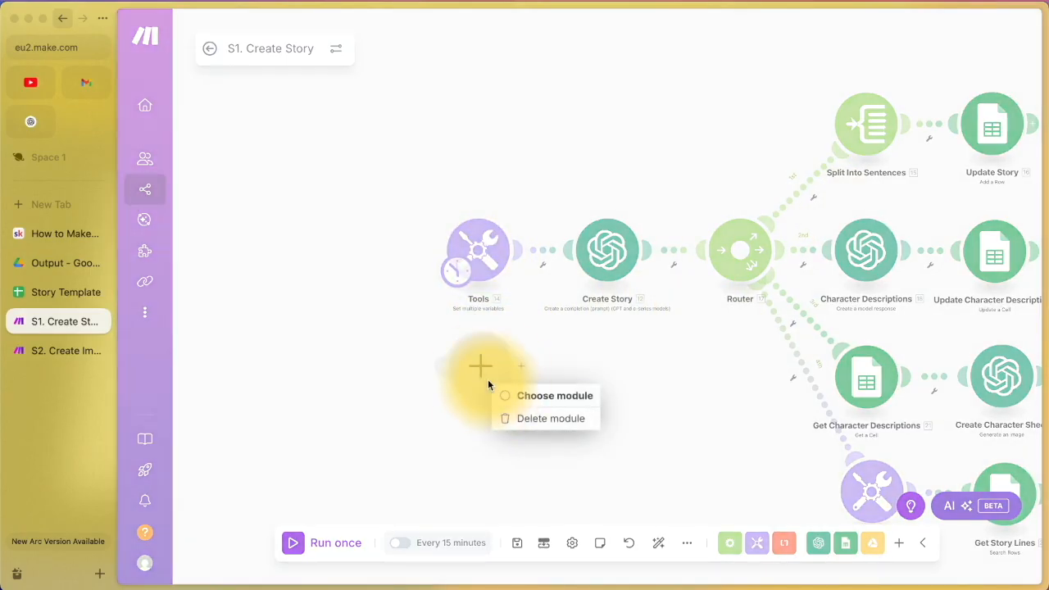
{"action": "left_click", "coordinate": [507, 418]}
{"action": "left_click", "coordinate": [471, 260]}
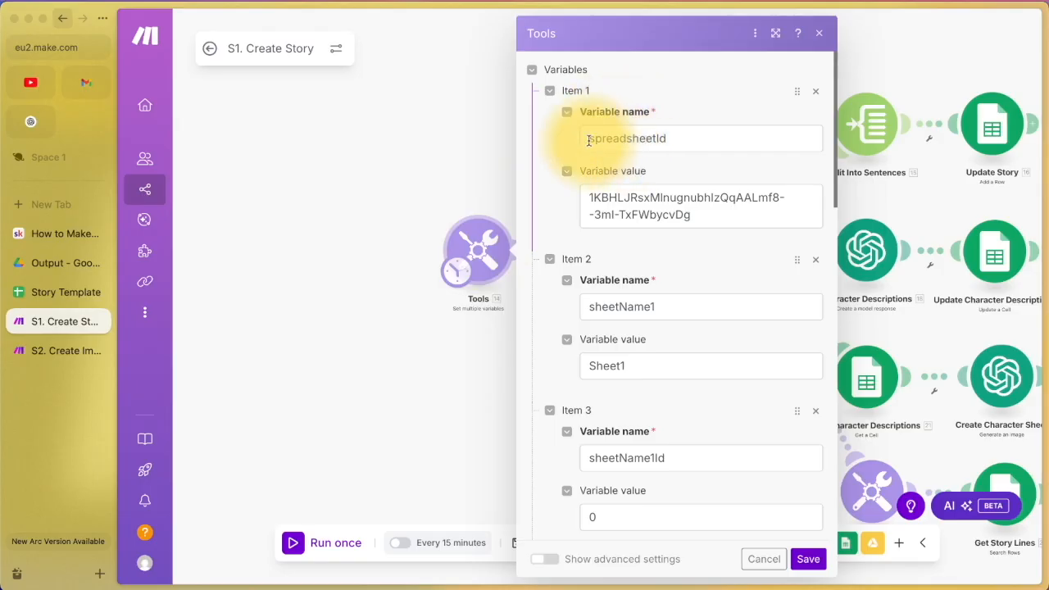
{"action": "left_click", "coordinate": [661, 138]}
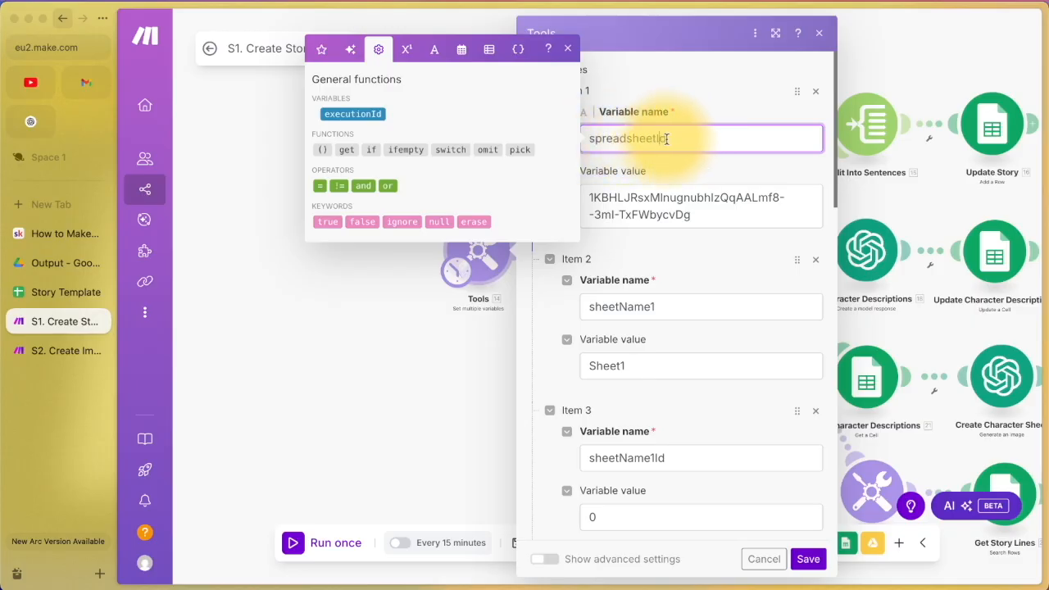
{"action": "left_click", "coordinate": [688, 210]}
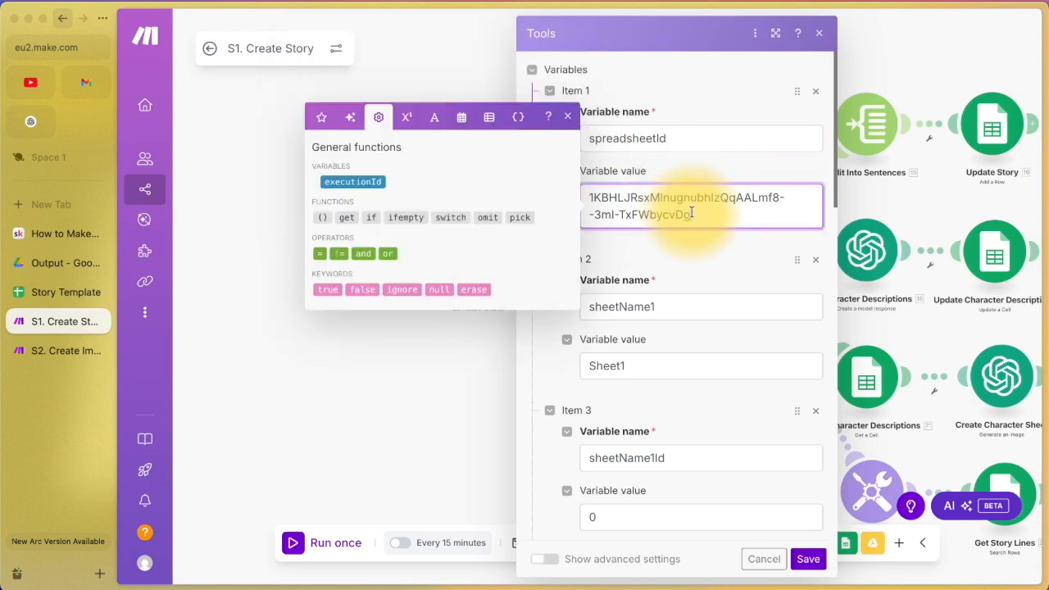
Step: Highlight the spreadsheet ID in the Story Template's web address and compare it with S1's spreadsheetId
{"action": "left_click", "coordinate": [72, 292]}
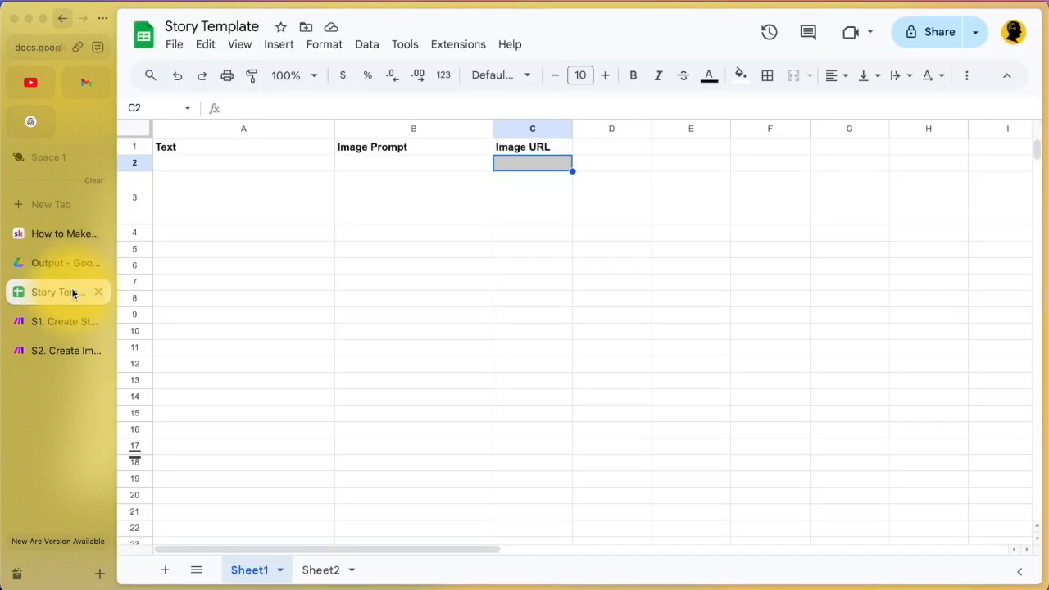
{"action": "left_click", "coordinate": [56, 47]}
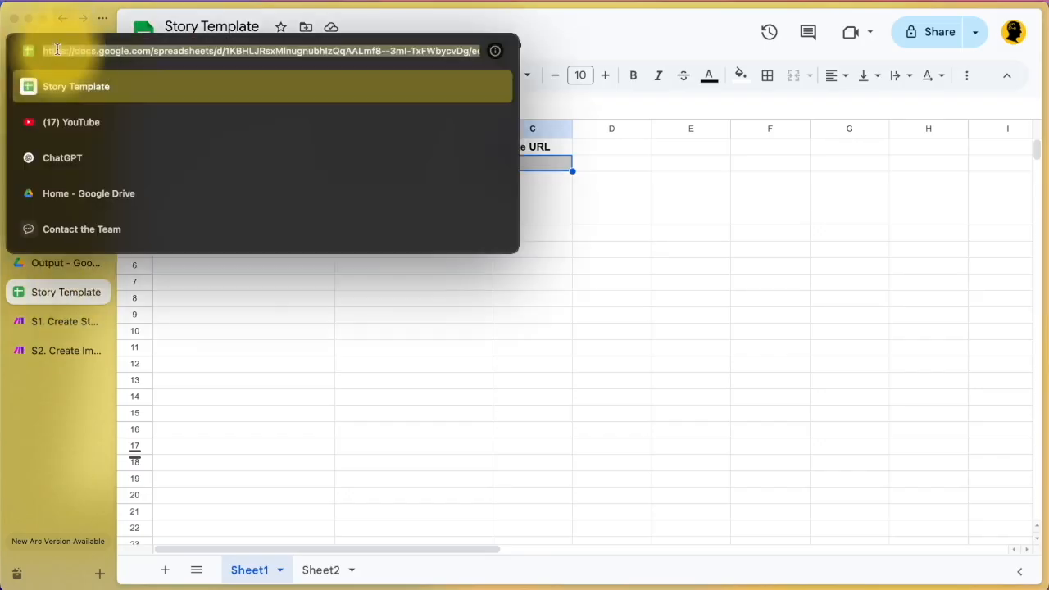
{"action": "left_click", "coordinate": [230, 51]}
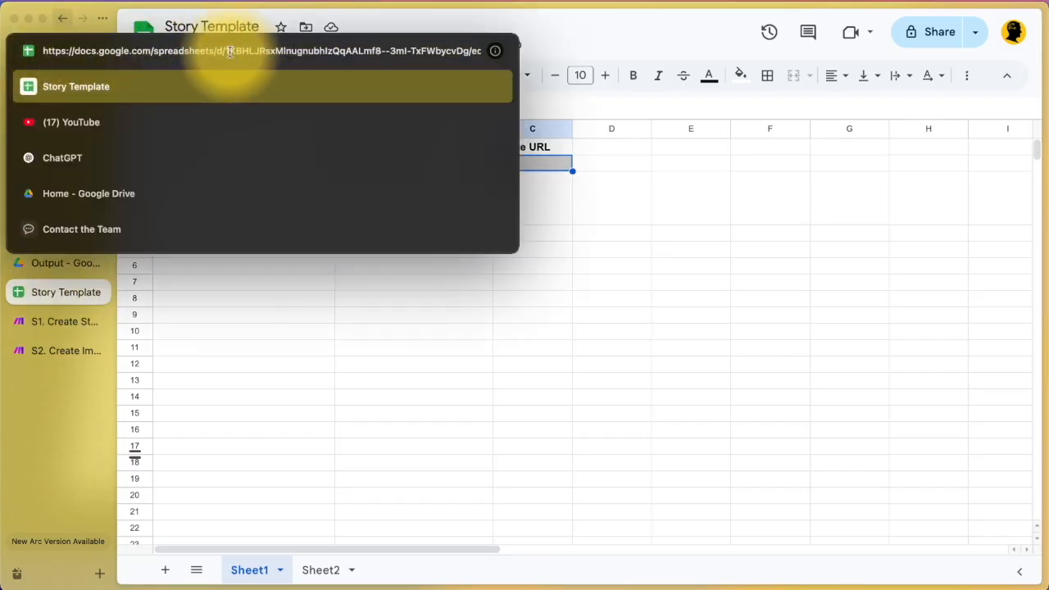
{"action": "left_click_drag", "start_coordinate": [230, 51], "coordinate": [397, 50]}
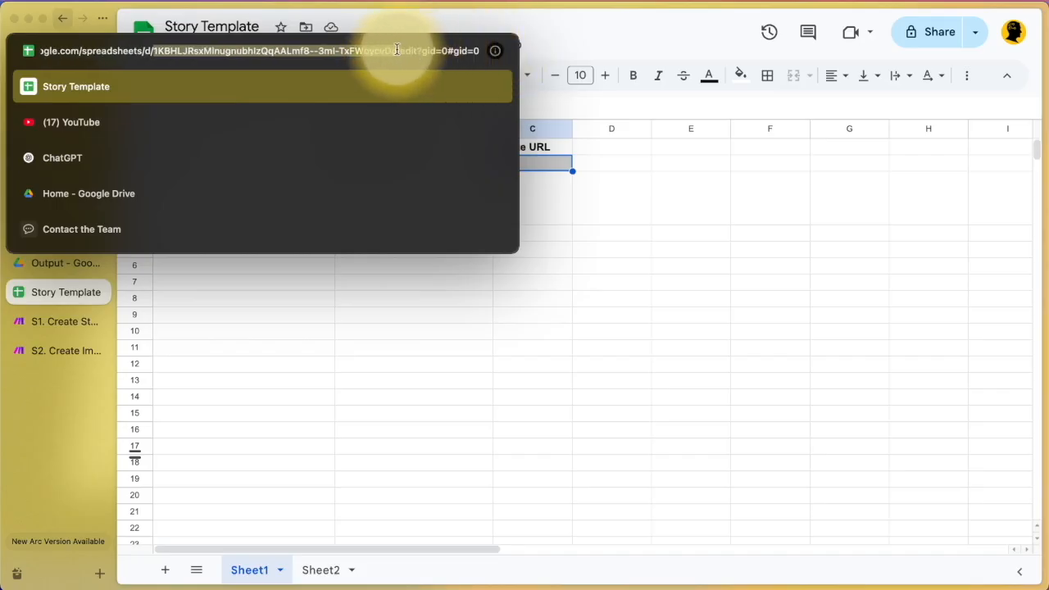
{"action": "left_click", "coordinate": [33, 327]}
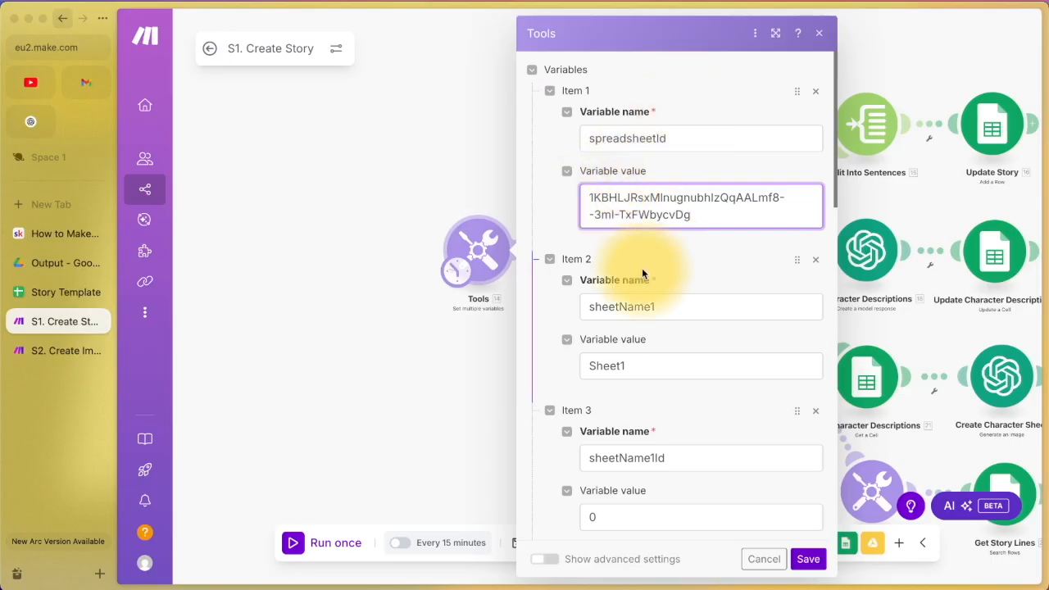
{"action": "scroll", "coordinate": [641, 268], "scroll_direction": "down", "scroll_amount": 2}
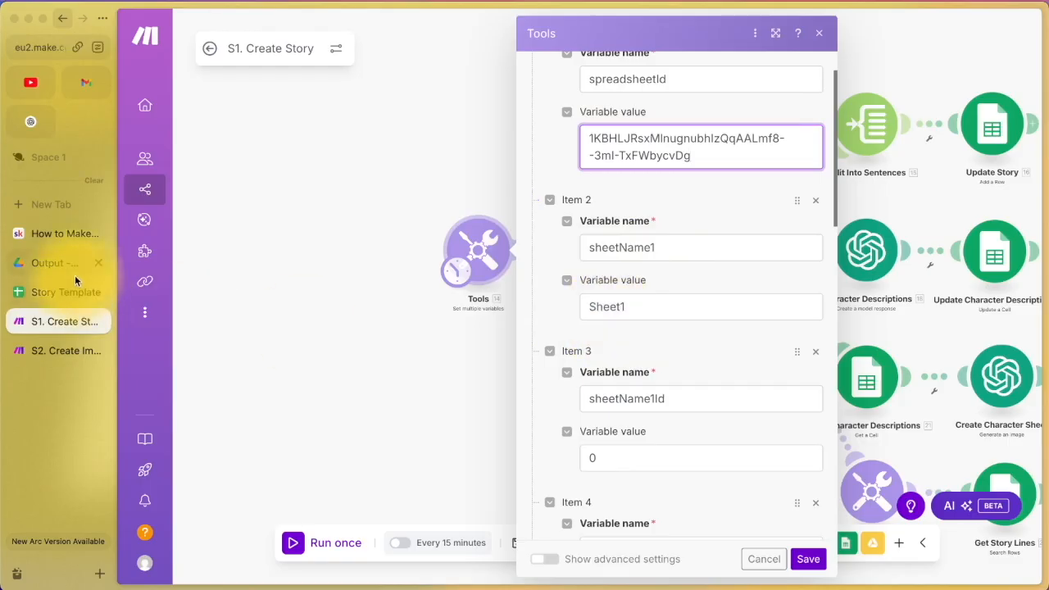
Step: Make Sheet1 active and confirm its gid=0 in the address matches sheetName1Id 0 in S1
{"action": "left_click", "coordinate": [55, 294]}
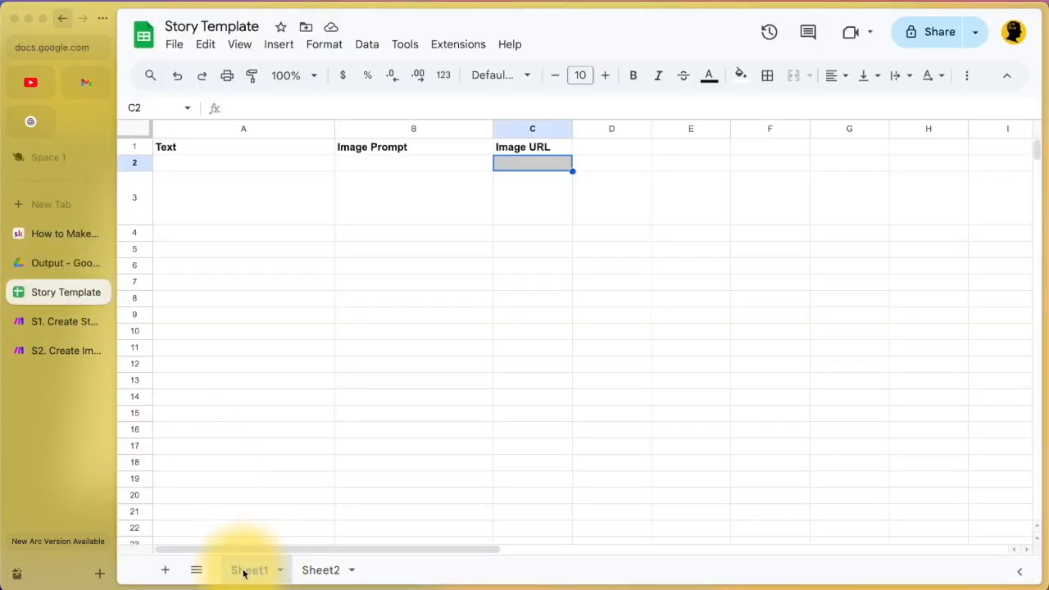
{"action": "left_click", "coordinate": [46, 319]}
{"action": "scroll", "coordinate": [643, 328], "scroll_direction": "down", "scroll_amount": 2}
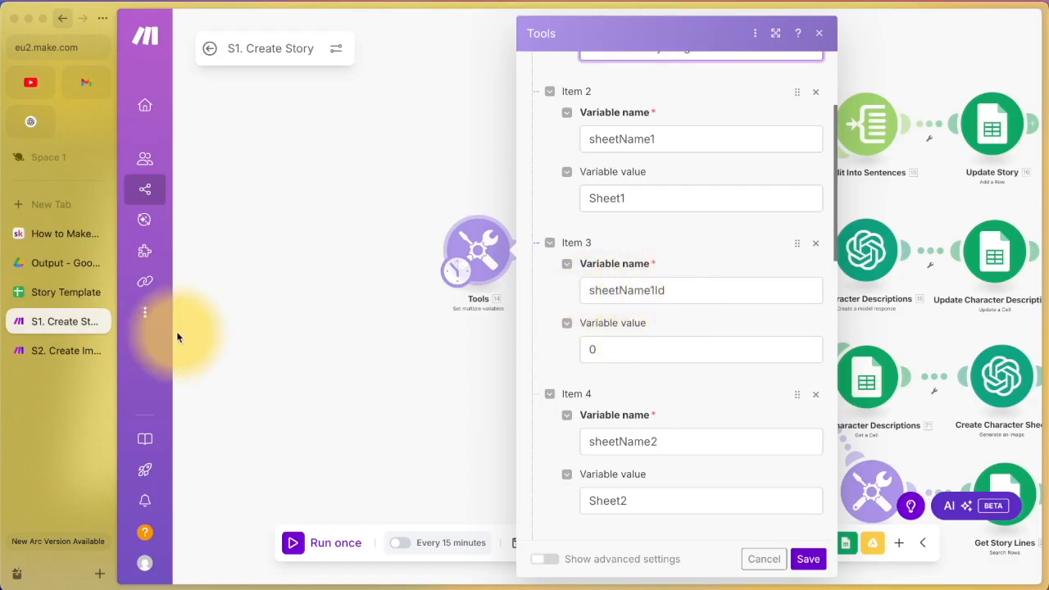
{"action": "left_click", "coordinate": [54, 300]}
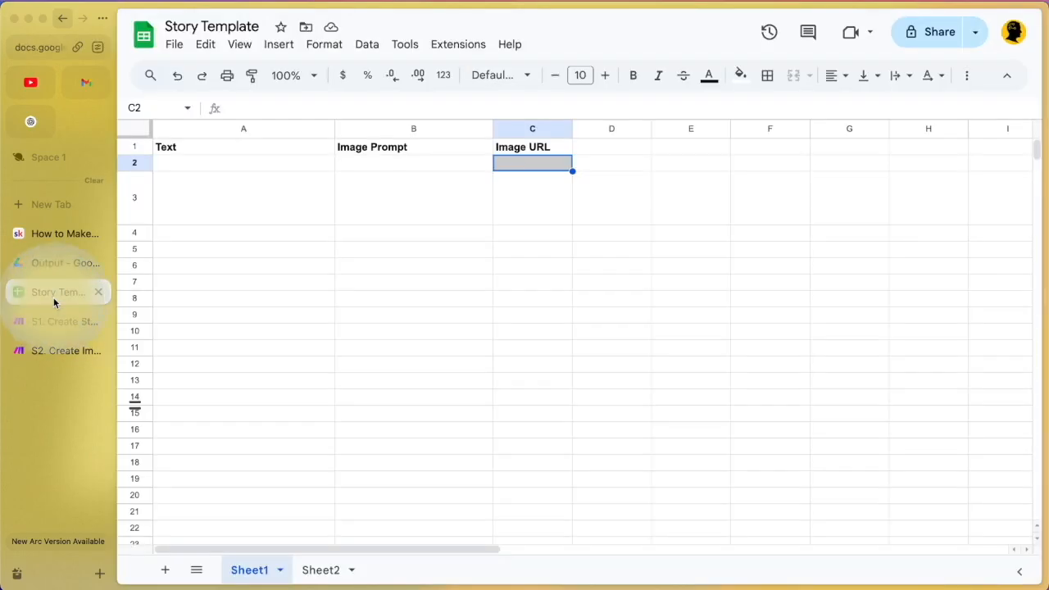
{"action": "left_click", "coordinate": [256, 573]}
{"action": "left_click", "coordinate": [56, 49]}
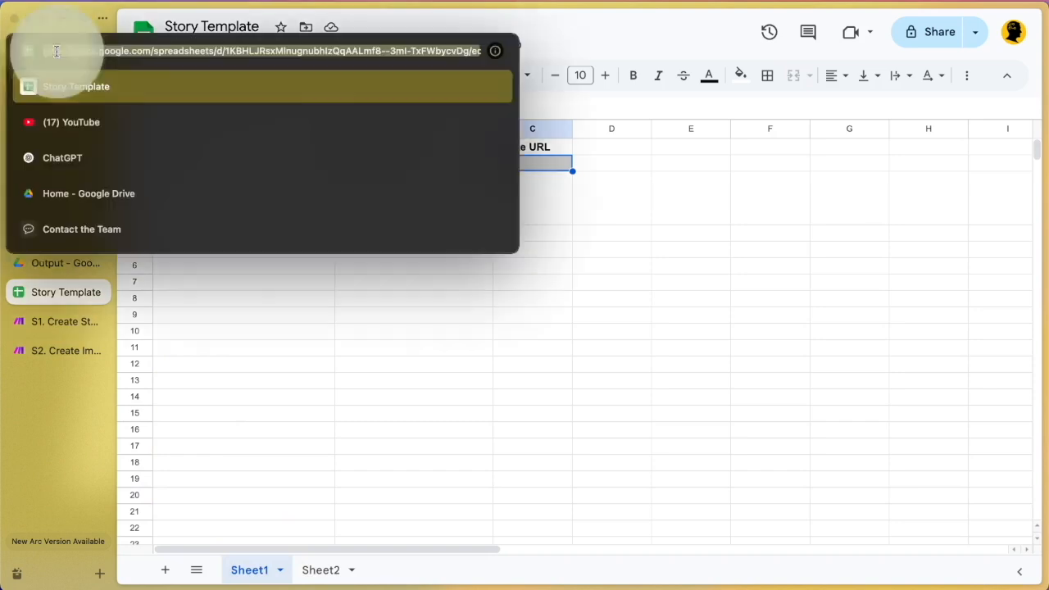
{"action": "left_click", "coordinate": [409, 51]}
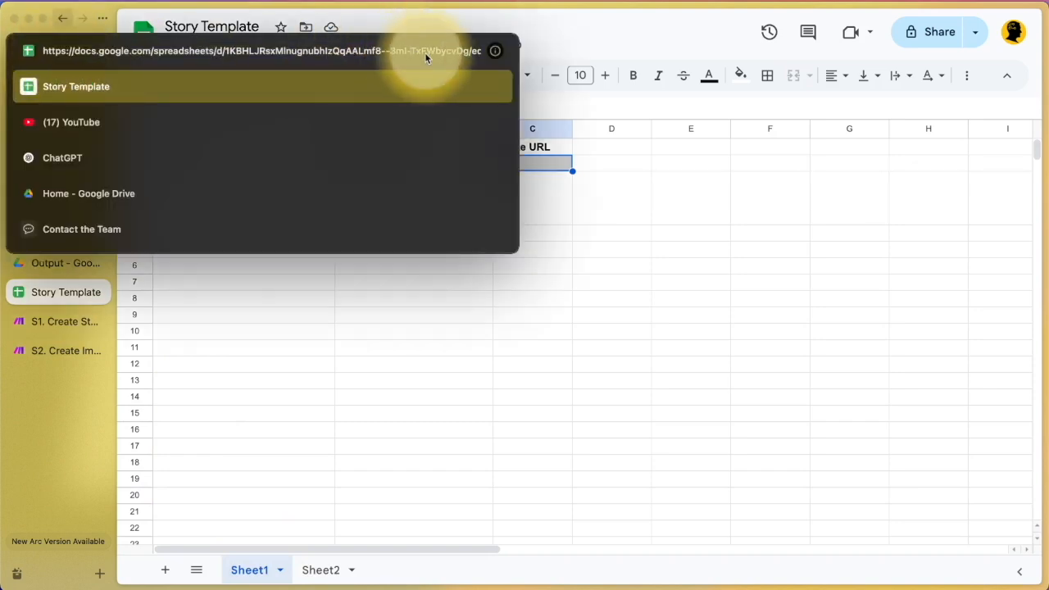
{"action": "left_click_drag", "start_coordinate": [469, 50], "coordinate": [558, 51]}
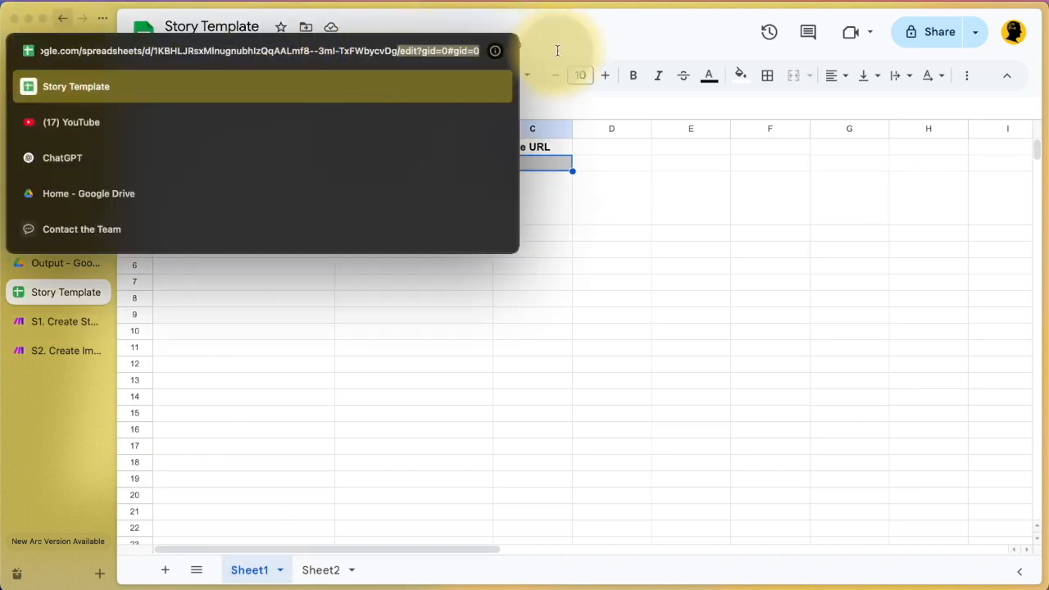
{"action": "left_click", "coordinate": [475, 51]}
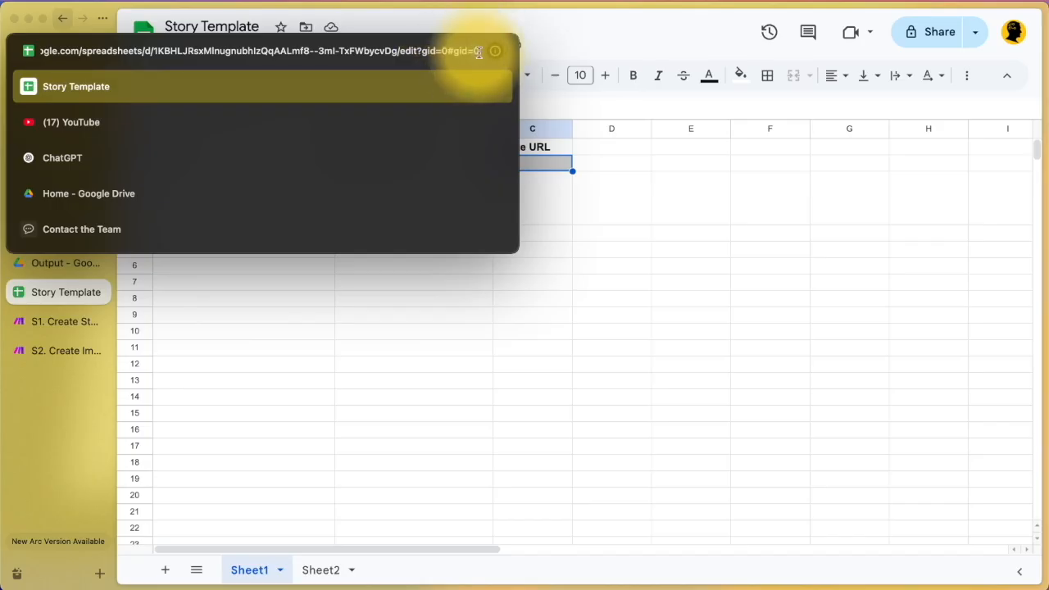
{"action": "left_click", "coordinate": [50, 321]}
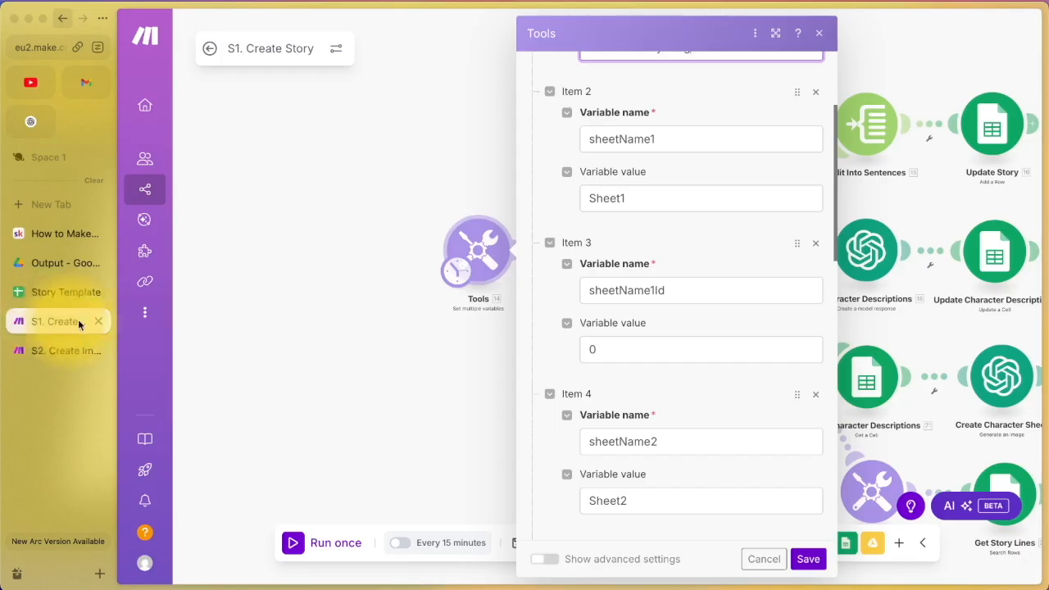
{"action": "scroll", "coordinate": [643, 351], "scroll_direction": "down", "scroll_amount": 2}
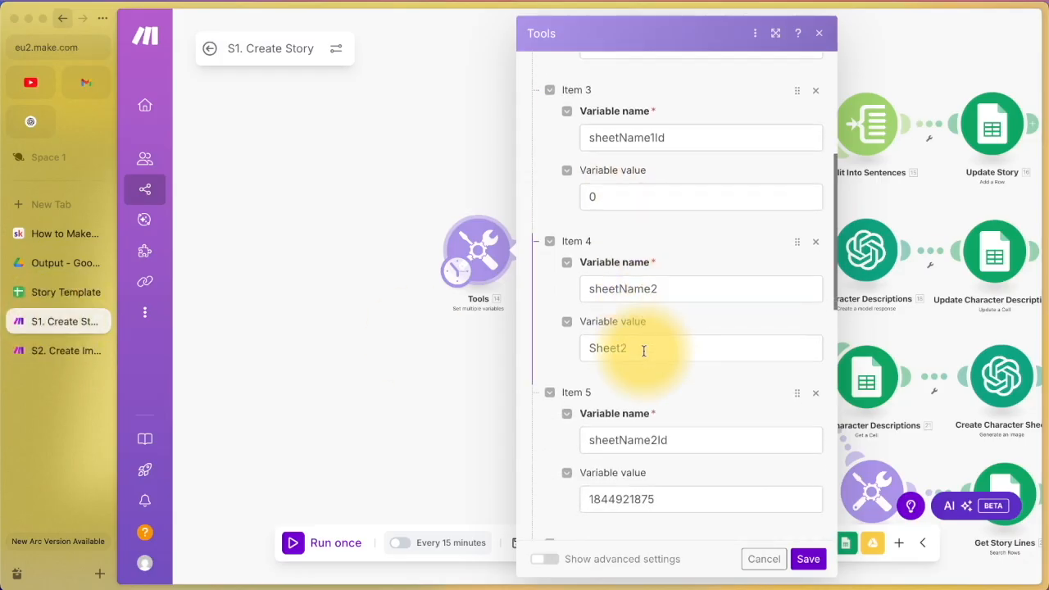
{"action": "left_click", "coordinate": [66, 291]}
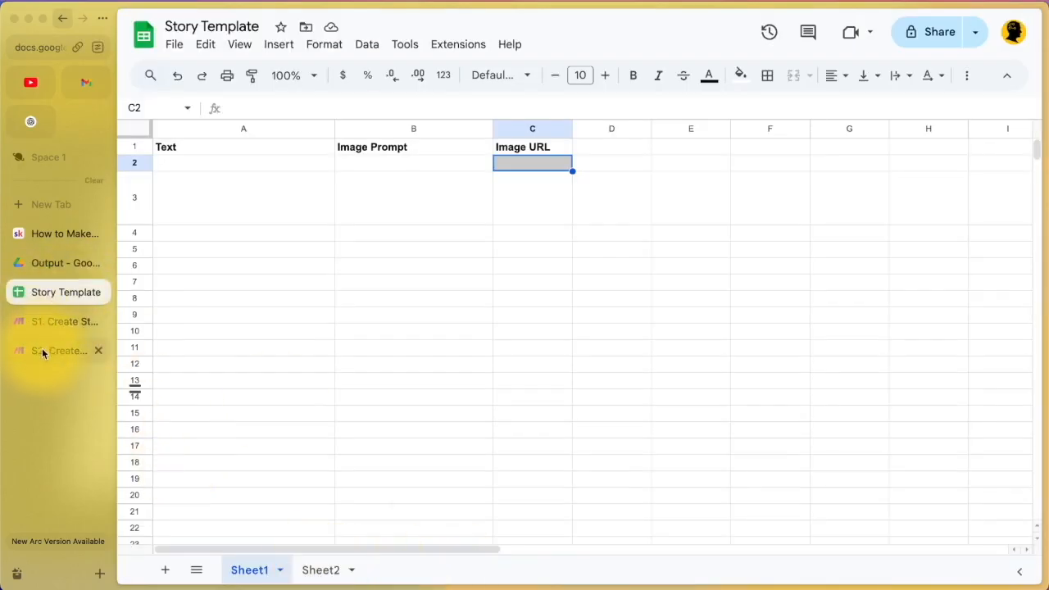
{"action": "left_click", "coordinate": [48, 323]}
{"action": "scroll", "coordinate": [762, 332], "scroll_direction": "down", "scroll_amount": 2}
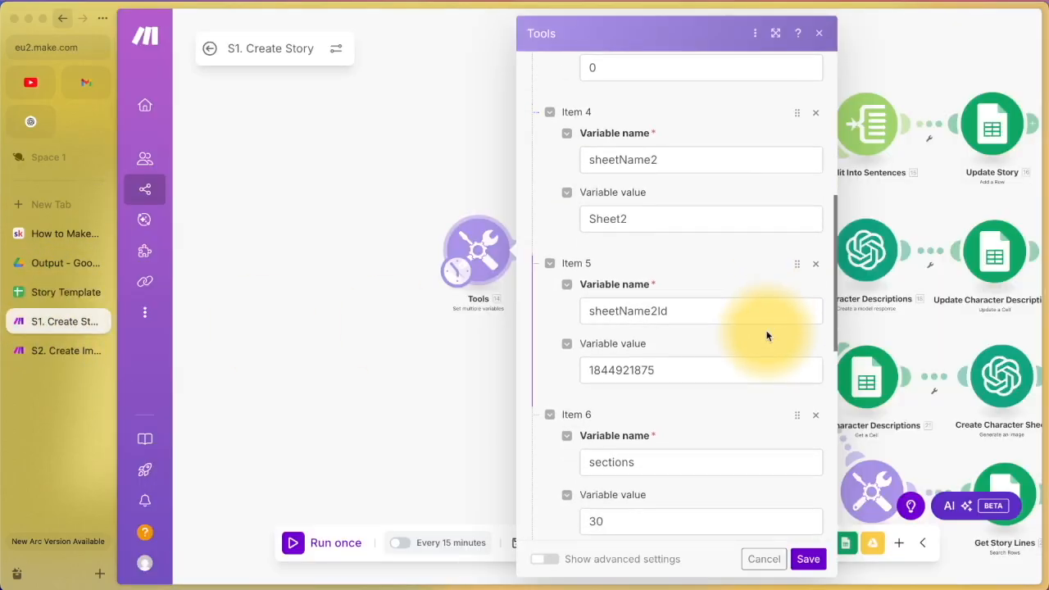
{"action": "scroll", "coordinate": [685, 370], "scroll_direction": "up", "scroll_amount": 3}
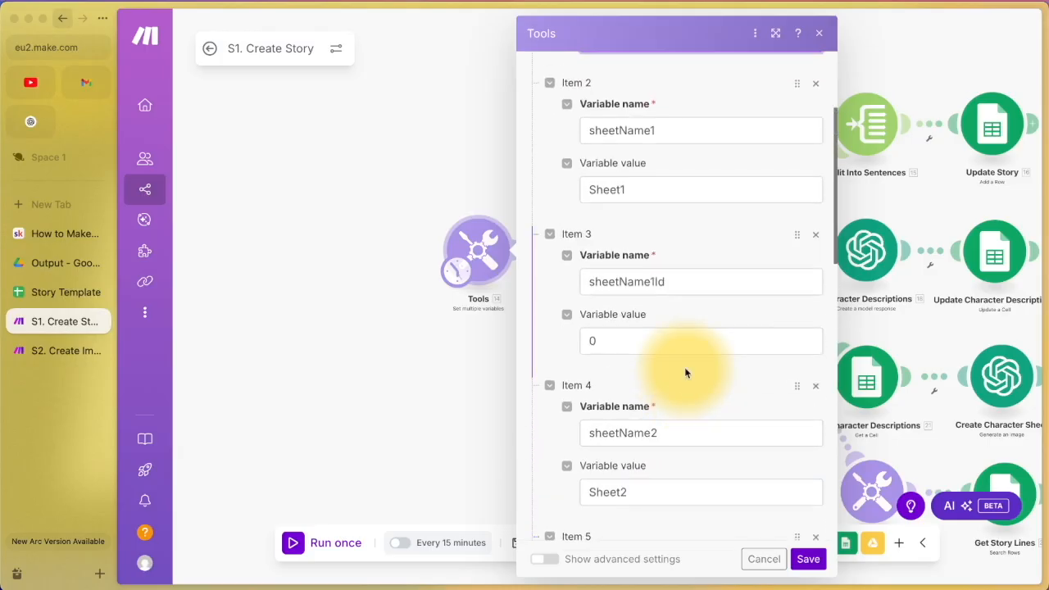
{"action": "scroll", "coordinate": [685, 407], "scroll_direction": "up", "scroll_amount": 2}
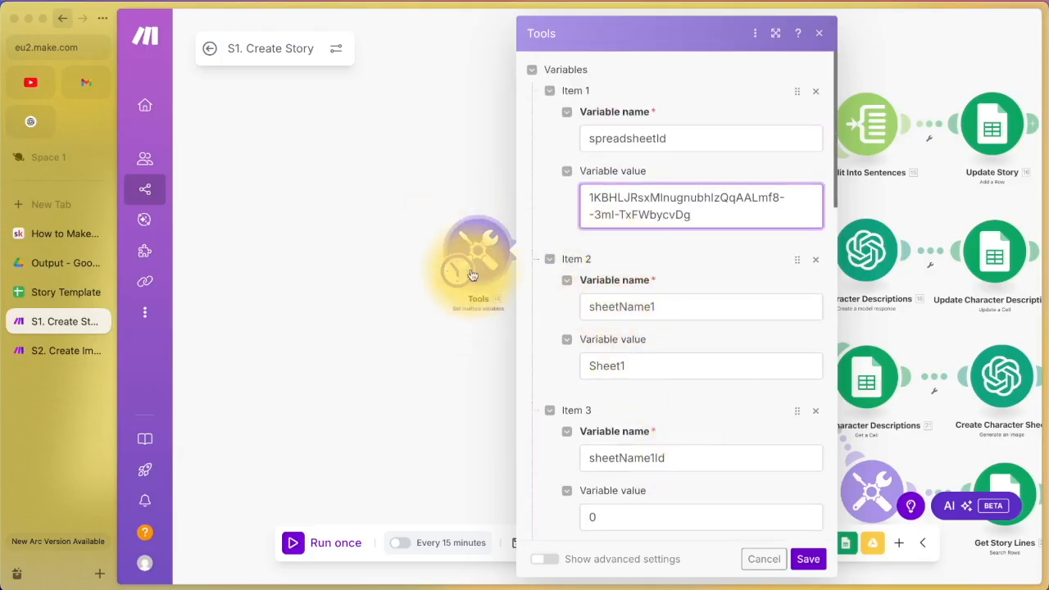
{"action": "scroll", "coordinate": [742, 237], "scroll_direction": "down", "scroll_amount": 5}
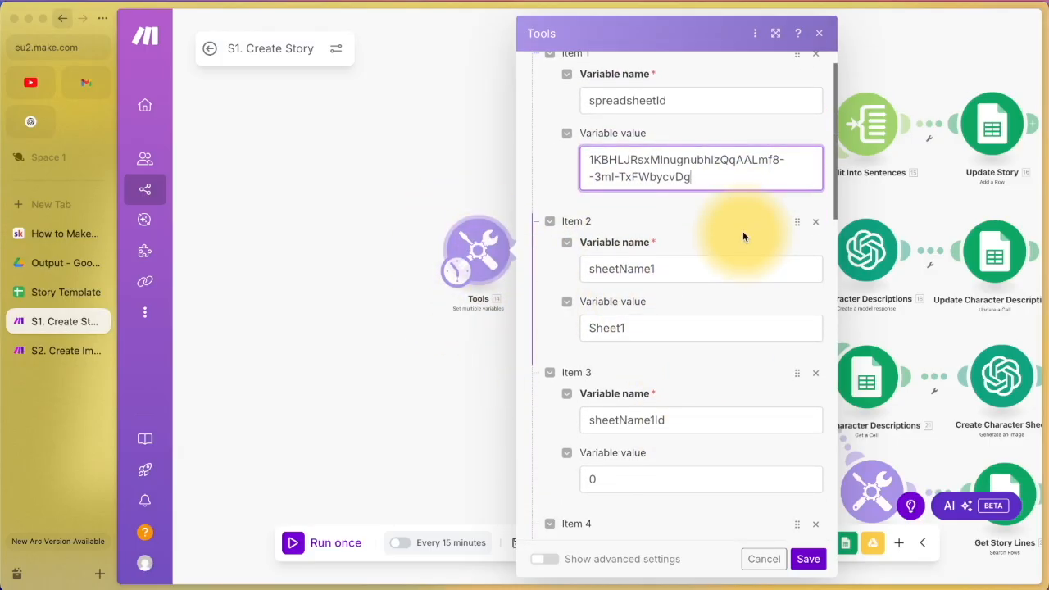
{"action": "scroll", "coordinate": [743, 237], "scroll_direction": "down", "scroll_amount": 1}
{"action": "scroll", "coordinate": [743, 237], "scroll_direction": "down", "scroll_amount": 2}
{"action": "scroll", "coordinate": [743, 237], "scroll_direction": "down", "scroll_amount": 1}
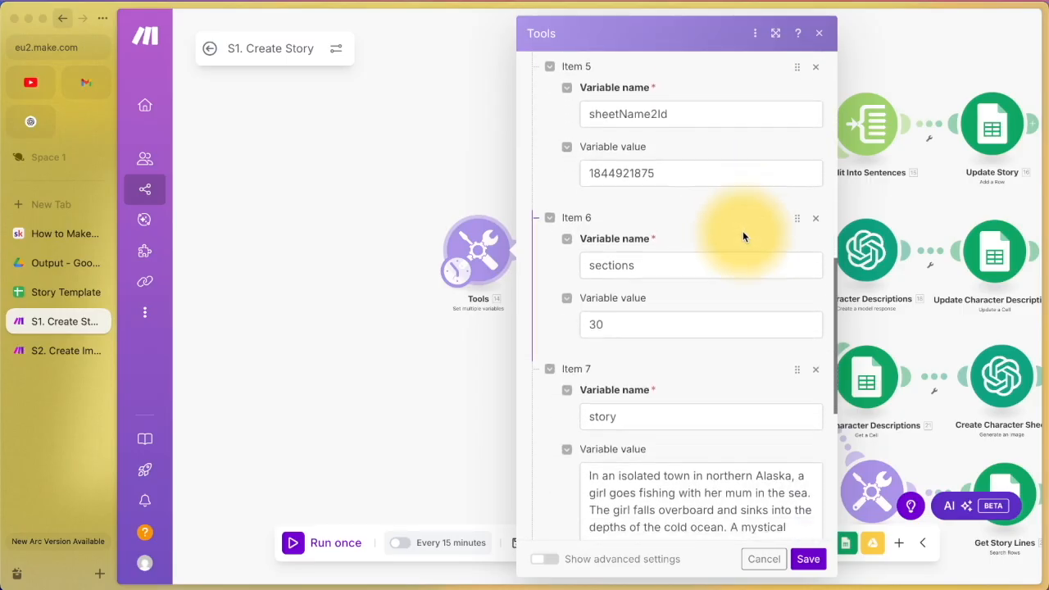
{"action": "scroll", "coordinate": [743, 233], "scroll_direction": "down", "scroll_amount": 2}
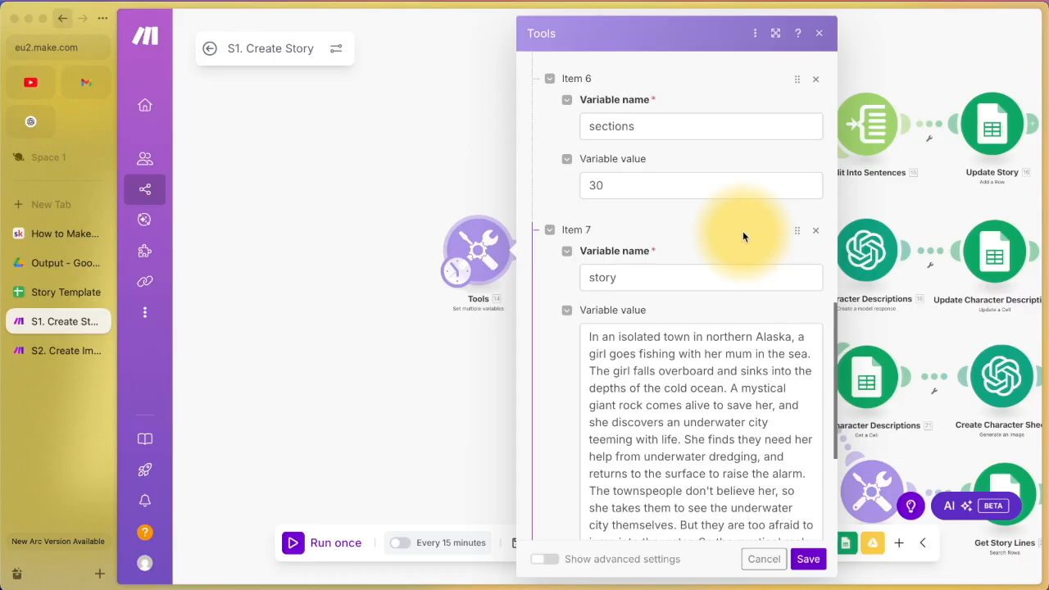
{"action": "scroll", "coordinate": [742, 231], "scroll_direction": "up", "scroll_amount": 1}
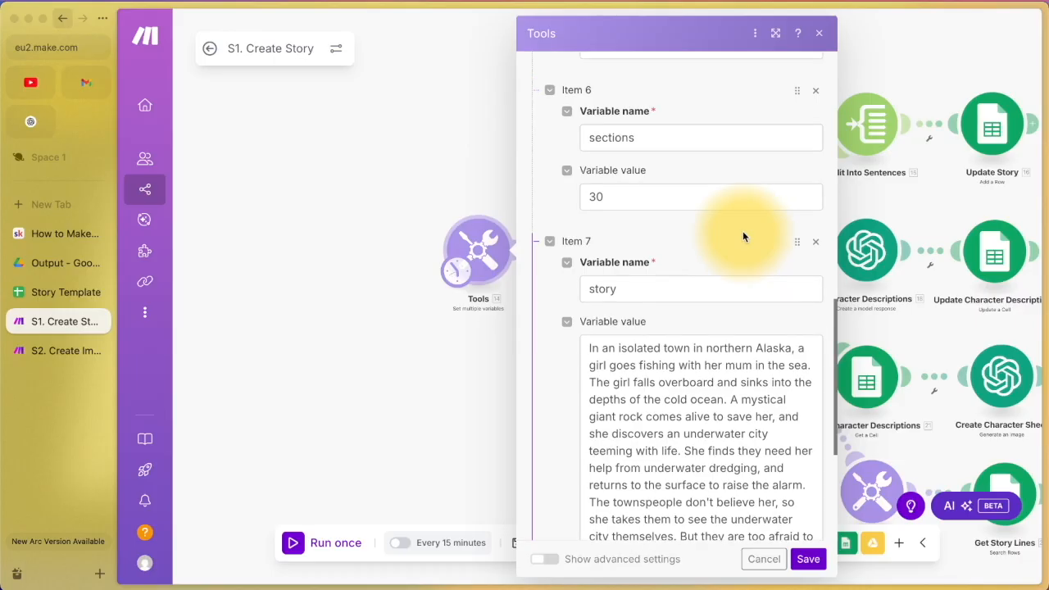
{"action": "left_click", "coordinate": [631, 201]}
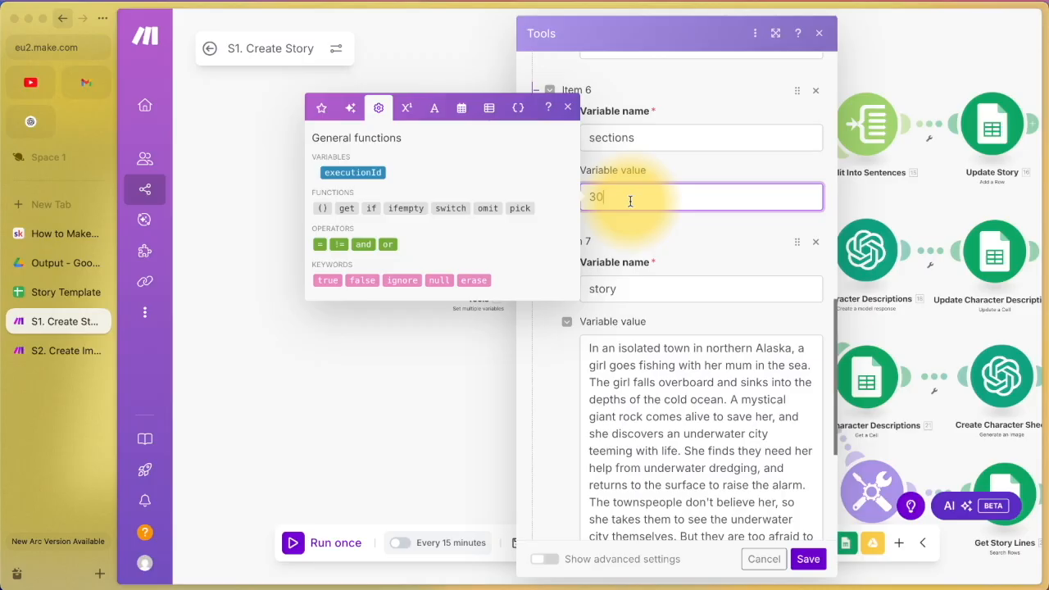
{"action": "left_click", "coordinate": [639, 227]}
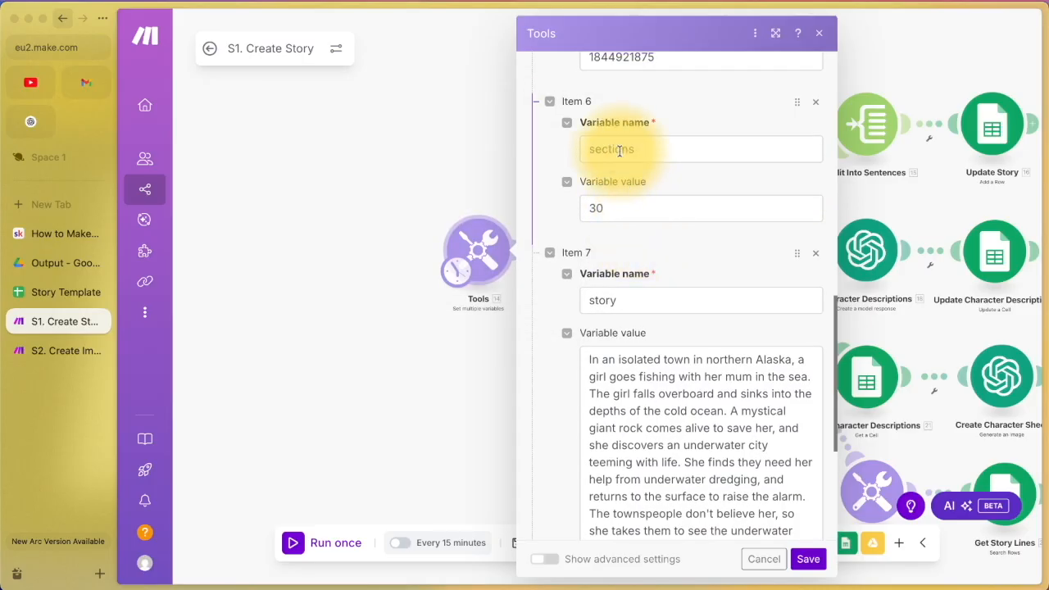
{"action": "scroll", "coordinate": [640, 244], "scroll_direction": "down", "scroll_amount": 4}
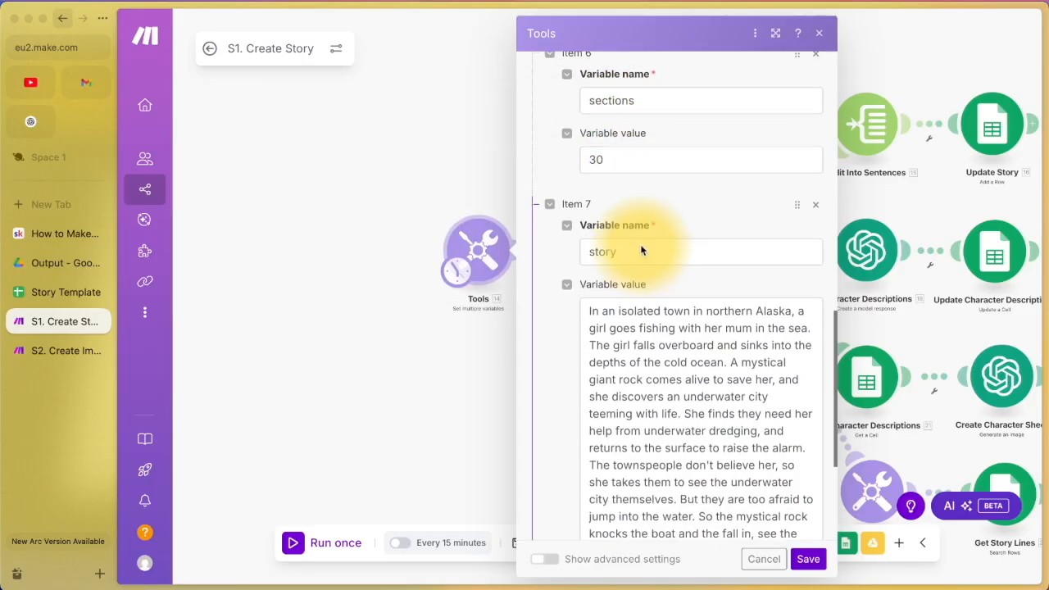
{"action": "scroll", "coordinate": [688, 262], "scroll_direction": "down", "scroll_amount": 1}
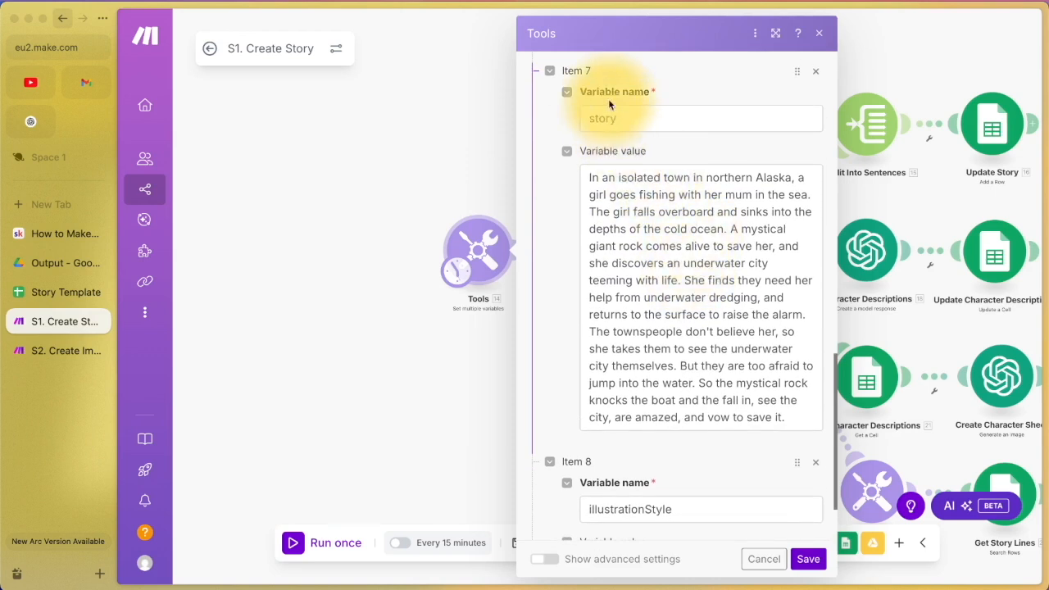
Step: Review the story text and the illustrationStyle variable name in the Tools settings
{"action": "left_click", "coordinate": [645, 225]}
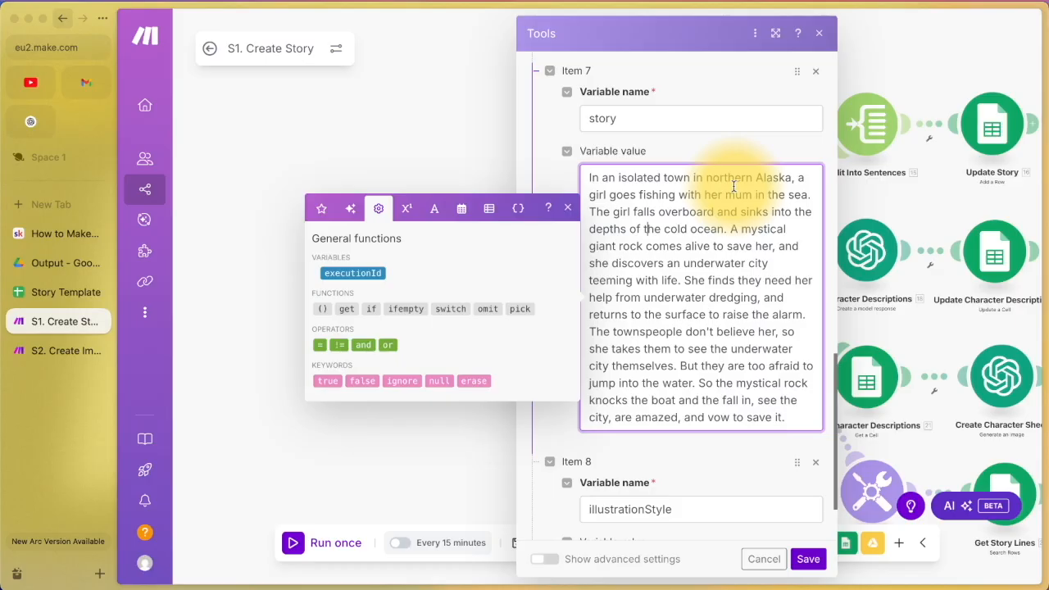
{"action": "scroll", "coordinate": [729, 315], "scroll_direction": "down", "scroll_amount": 2}
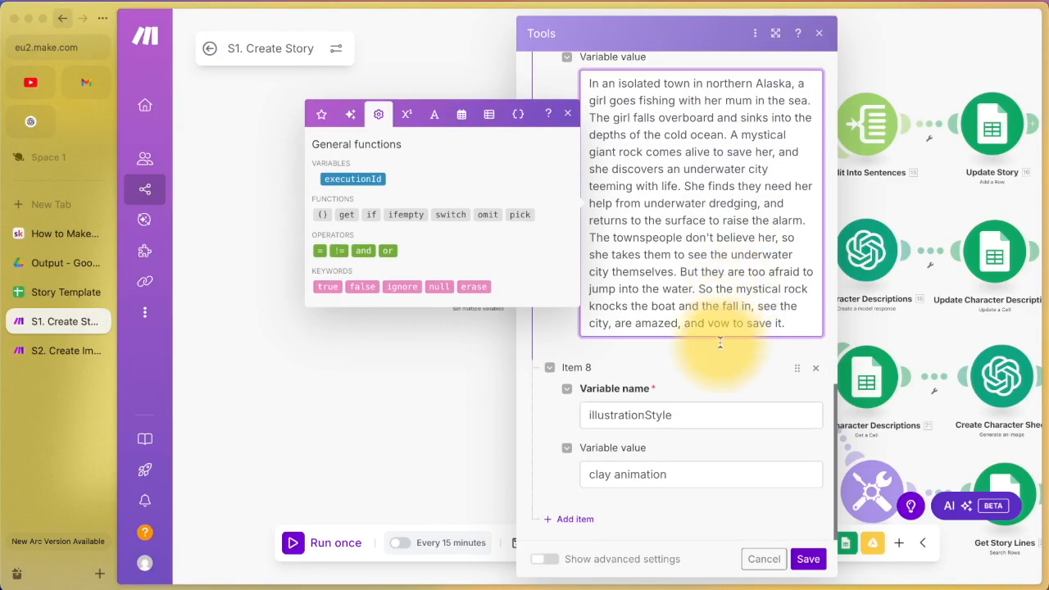
{"action": "left_click", "coordinate": [697, 417]}
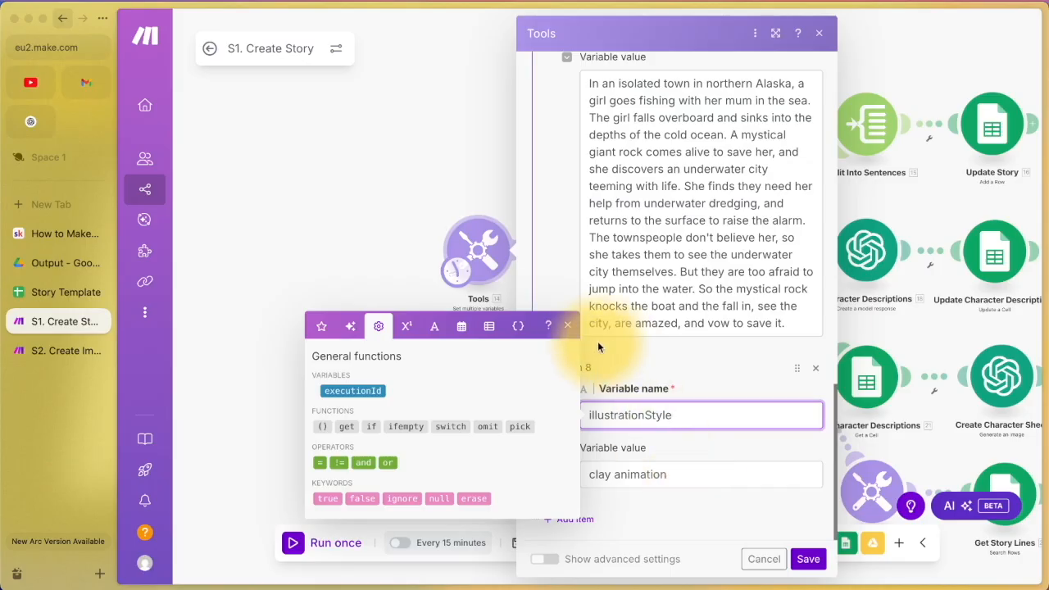
Step: Select the 'clay animation' illustration style value, then close the Tools settings
{"action": "left_click", "coordinate": [564, 332]}
{"action": "left_click", "coordinate": [626, 469]}
{"action": "left_click_drag", "start_coordinate": [627, 470], "coordinate": [572, 472]}
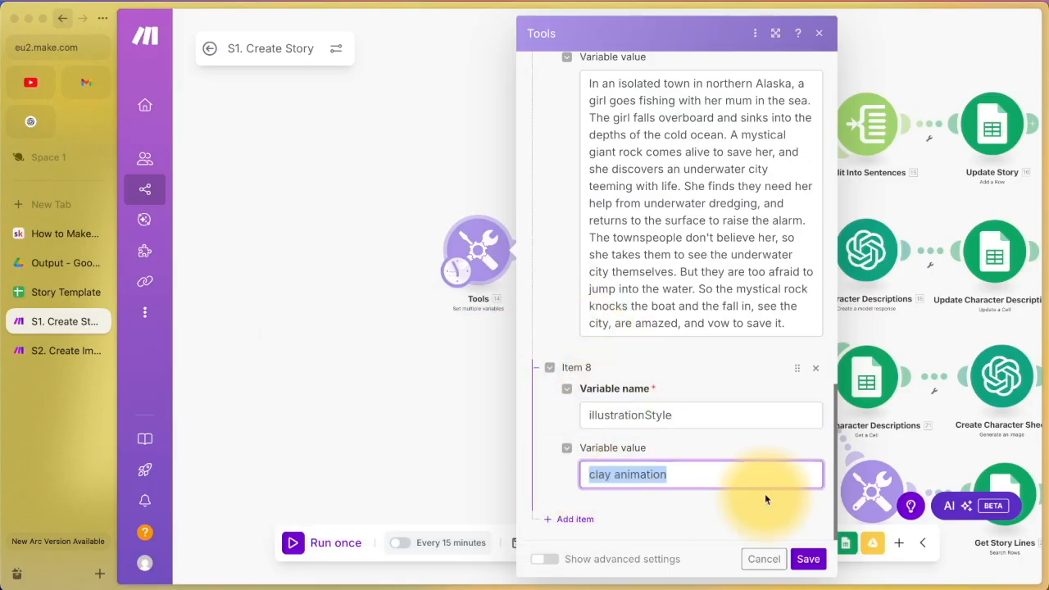
{"action": "left_click", "coordinate": [693, 475]}
{"action": "left_click", "coordinate": [764, 559]}
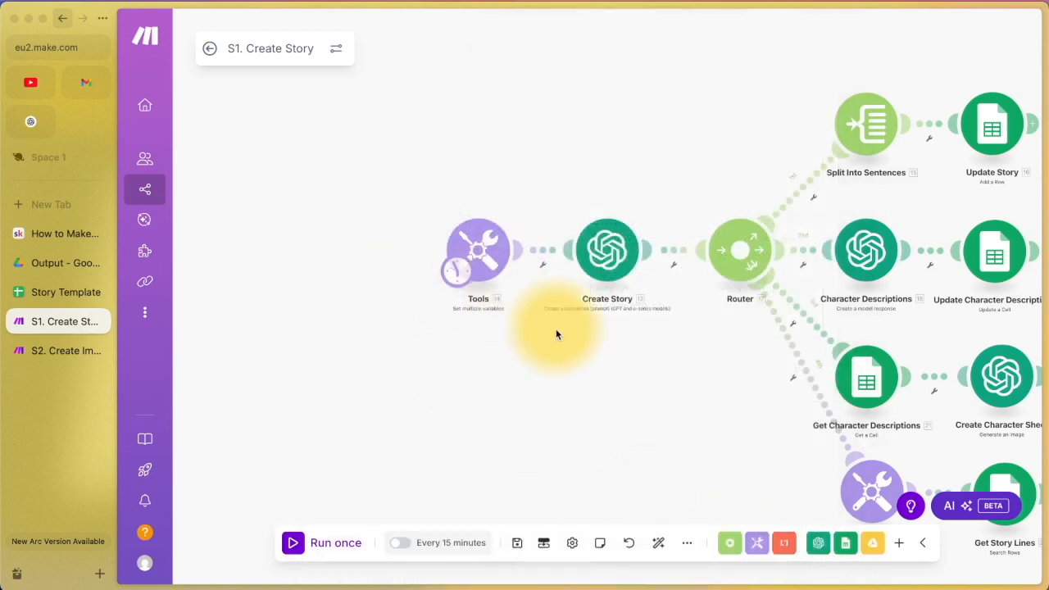
Step: Pan the canvas and briefly open and close the Create Story module settings
{"action": "left_click_drag", "start_coordinate": [648, 379], "coordinate": [441, 364]}
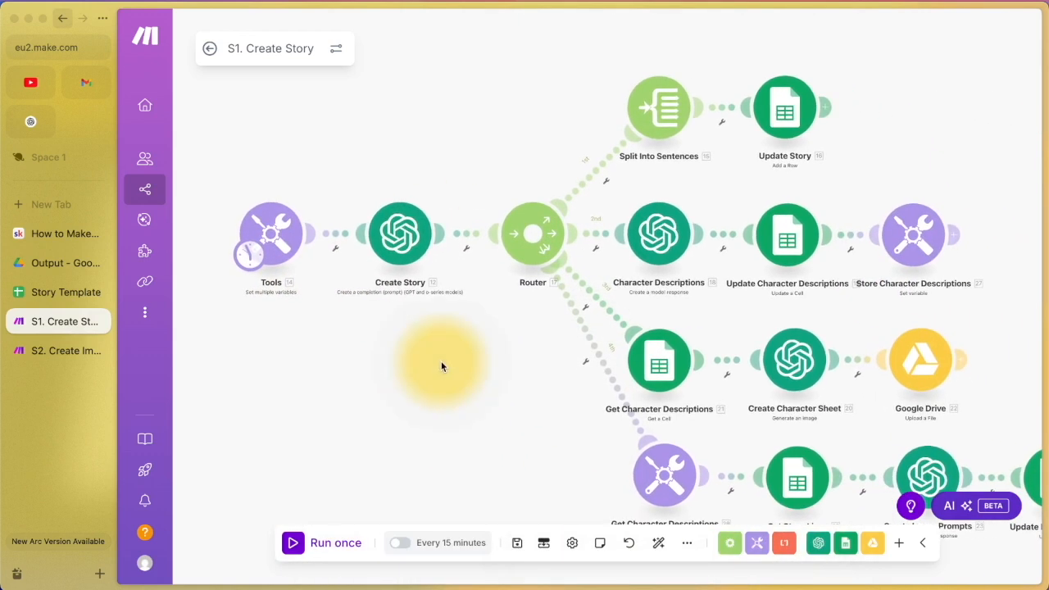
{"action": "left_click", "coordinate": [405, 244]}
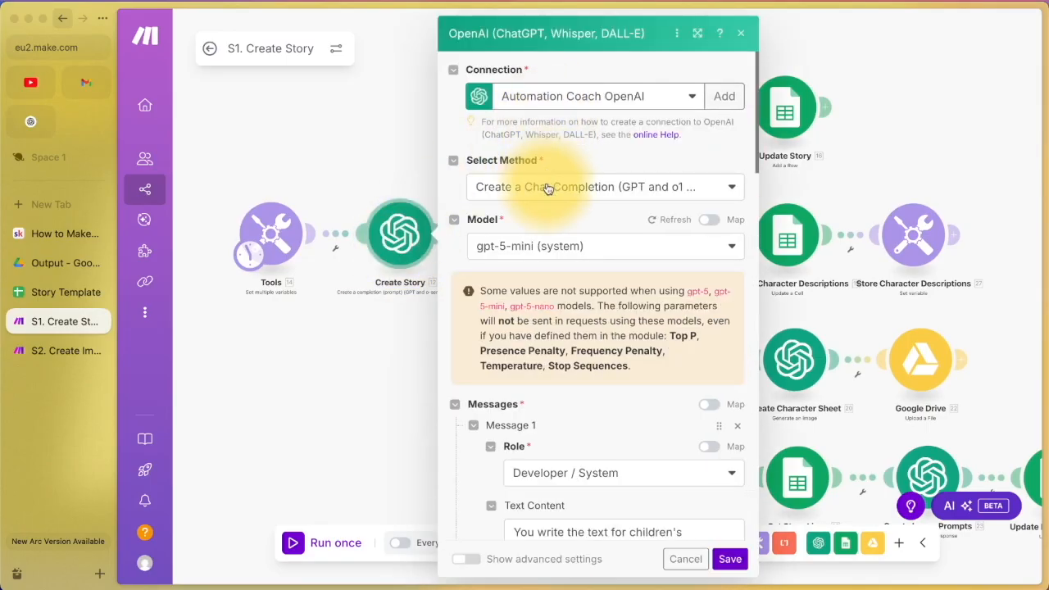
{"action": "left_click", "coordinate": [393, 400]}
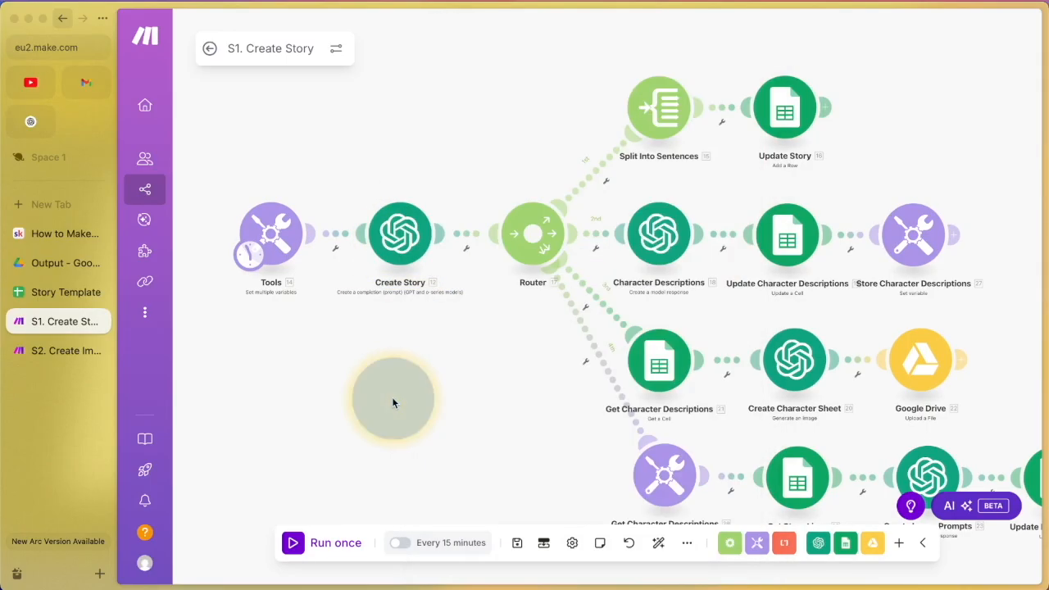
Step: Search 'openai' and pick Create a completion (prompt), showing the gpt-5-mini settings
{"action": "left_click", "coordinate": [393, 402]}
{"action": "type", "text": "openai"}
{"action": "key", "text": "Return"}
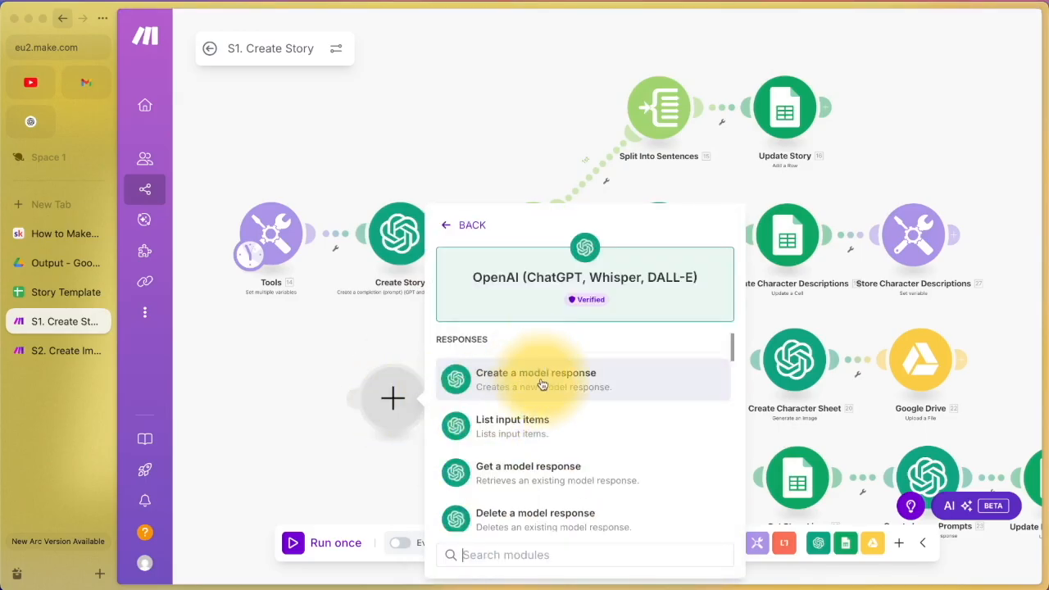
{"action": "scroll", "coordinate": [547, 459], "scroll_direction": "down", "scroll_amount": 3}
{"action": "scroll", "coordinate": [552, 504], "scroll_direction": "down", "scroll_amount": 1}
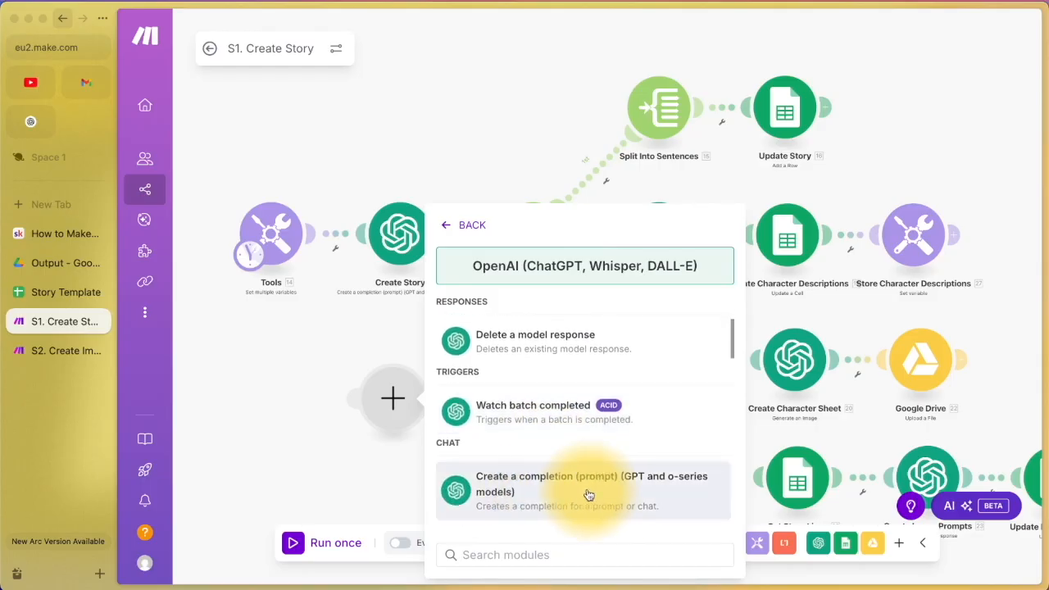
{"action": "left_click", "coordinate": [588, 492]}
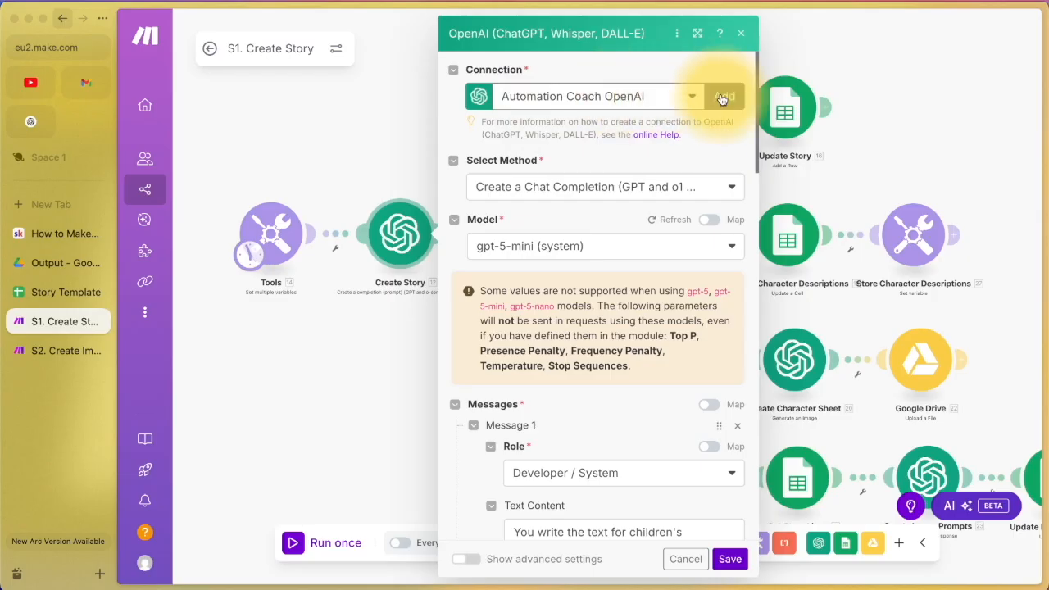
{"action": "mouse_move", "coordinate": [133, 156]}
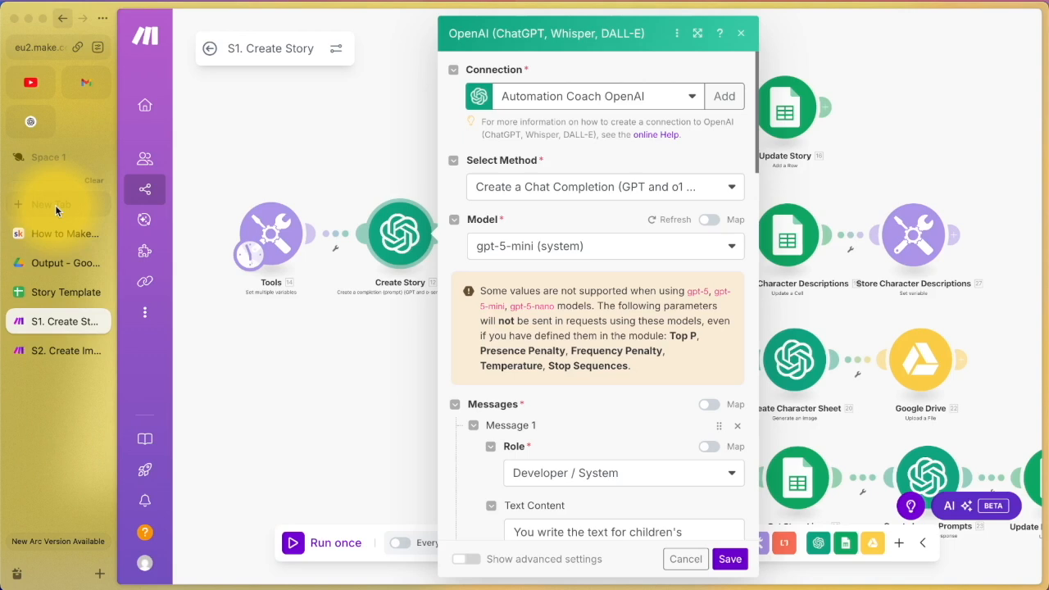
{"action": "left_click", "coordinate": [55, 205]}
{"action": "type", "text": "plat"}
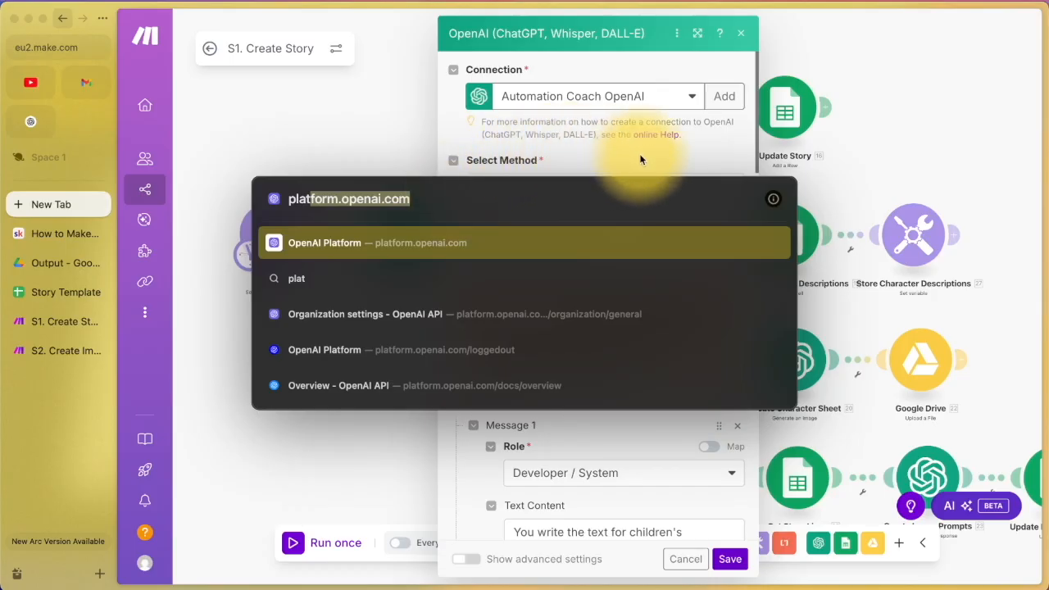
{"action": "key", "text": "Escape"}
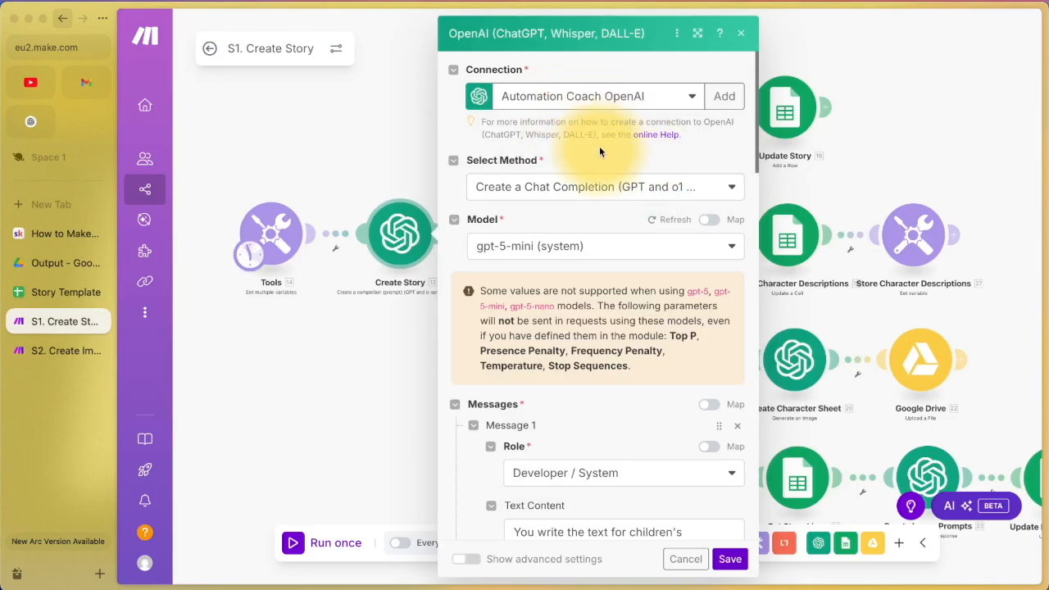
{"action": "scroll", "coordinate": [599, 153], "scroll_direction": "down", "scroll_amount": 1}
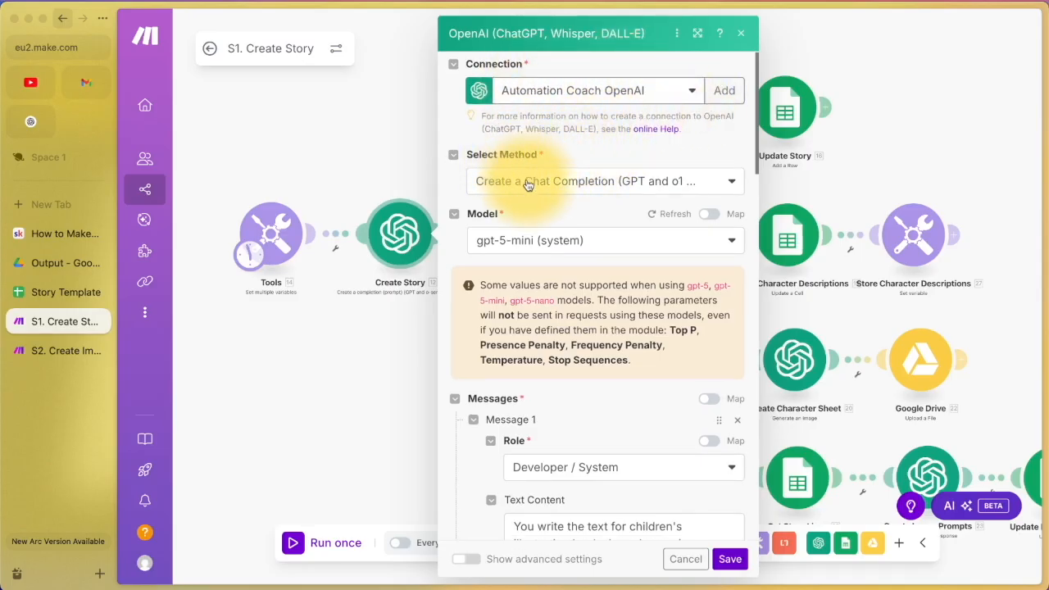
{"action": "scroll", "coordinate": [573, 184], "scroll_direction": "down", "scroll_amount": 2}
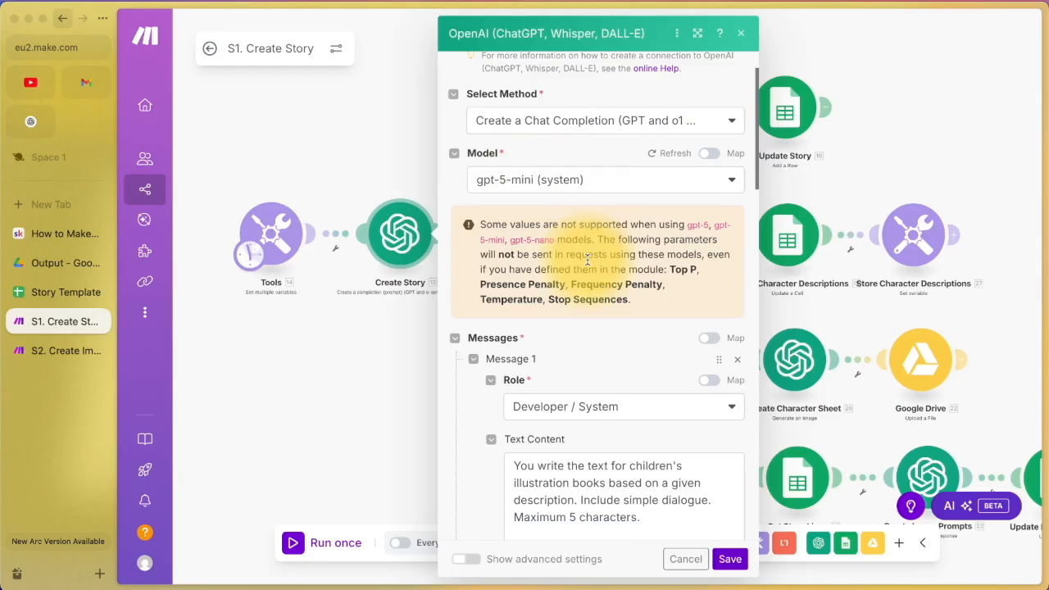
{"action": "scroll", "coordinate": [587, 260], "scroll_direction": "down", "scroll_amount": 3}
{"action": "scroll", "coordinate": [587, 260], "scroll_direction": "down", "scroll_amount": 2}
{"action": "scroll", "coordinate": [590, 263], "scroll_direction": "up", "scroll_amount": 5}
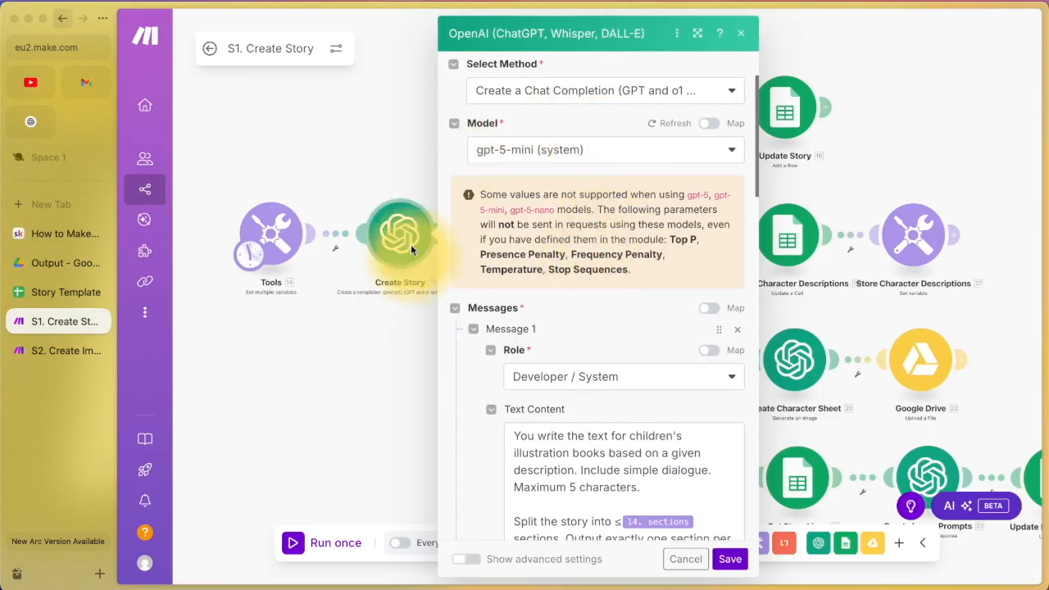
{"action": "scroll", "coordinate": [475, 299], "scroll_direction": "down", "scroll_amount": 4}
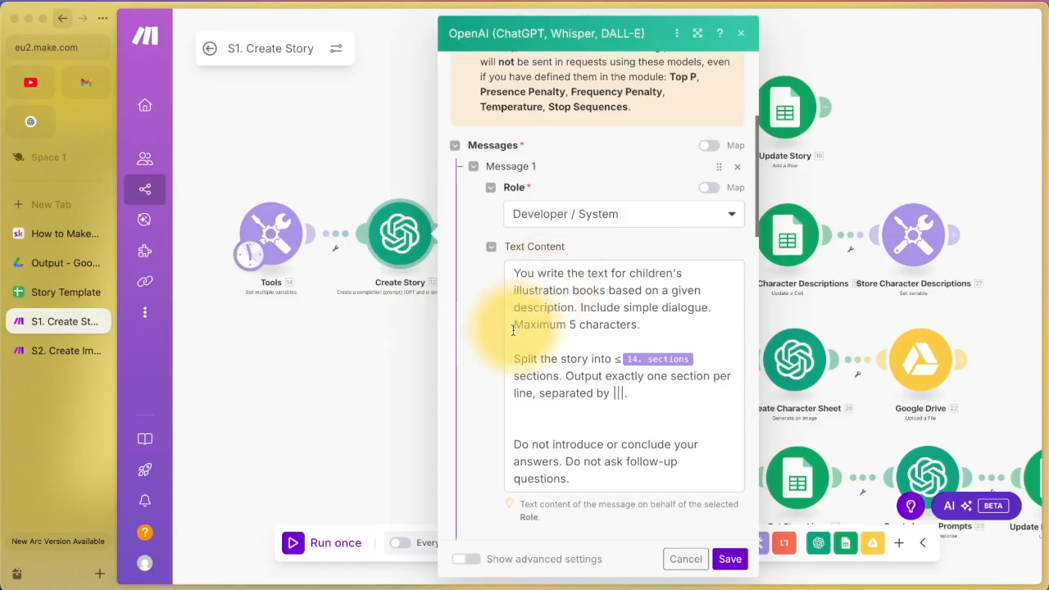
{"action": "scroll", "coordinate": [492, 392], "scroll_direction": "down", "scroll_amount": 10}
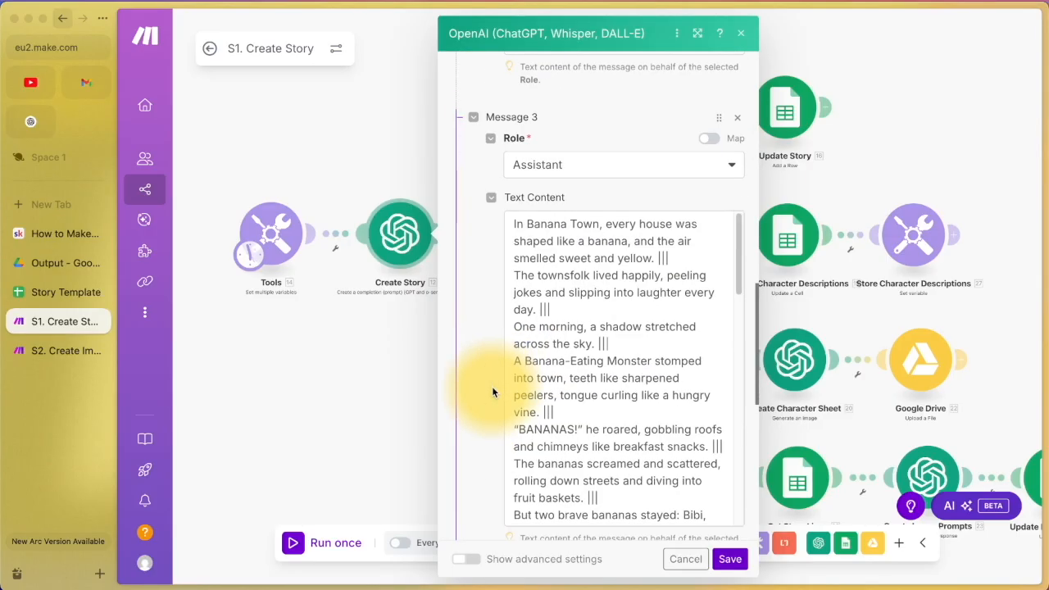
{"action": "scroll", "coordinate": [493, 393], "scroll_direction": "down", "scroll_amount": 4}
{"action": "scroll", "coordinate": [493, 393], "scroll_direction": "up", "scroll_amount": 10}
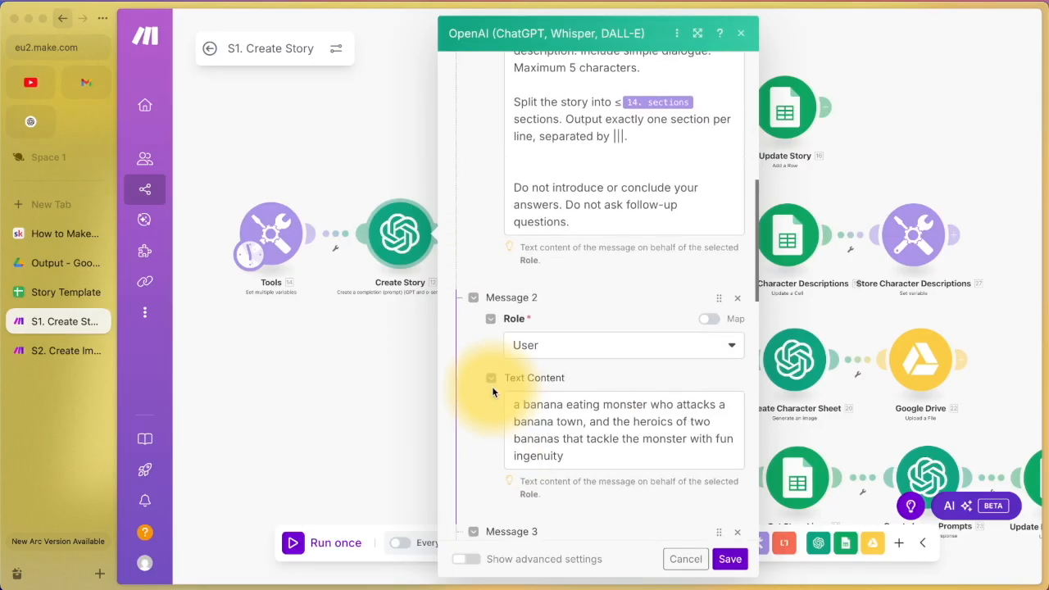
{"action": "scroll", "coordinate": [492, 393], "scroll_direction": "up", "scroll_amount": 3}
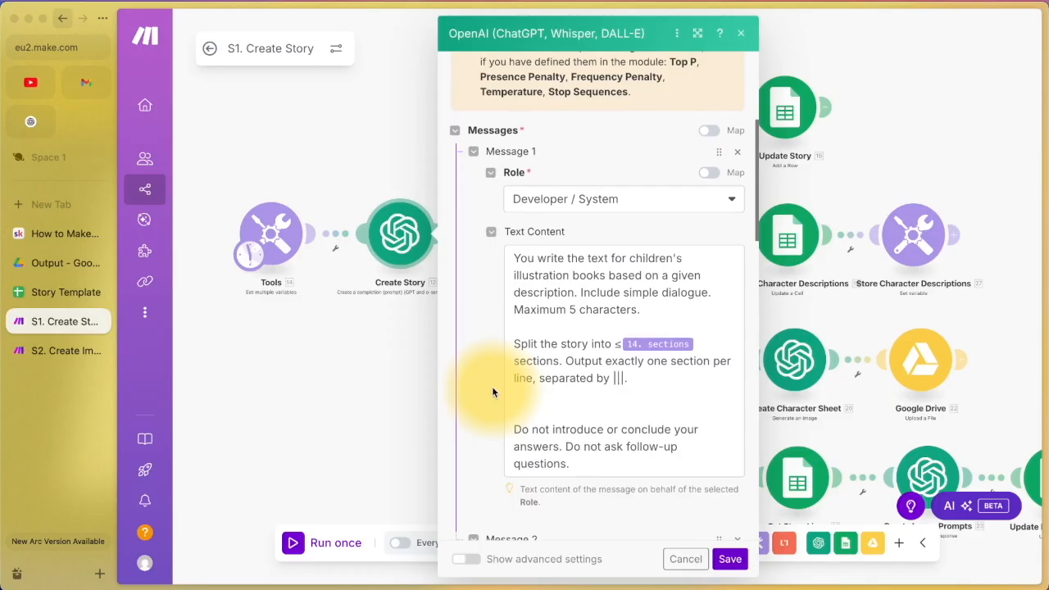
{"action": "scroll", "coordinate": [493, 392], "scroll_direction": "up", "scroll_amount": 1}
{"action": "scroll", "coordinate": [493, 392], "scroll_direction": "down", "scroll_amount": 1}
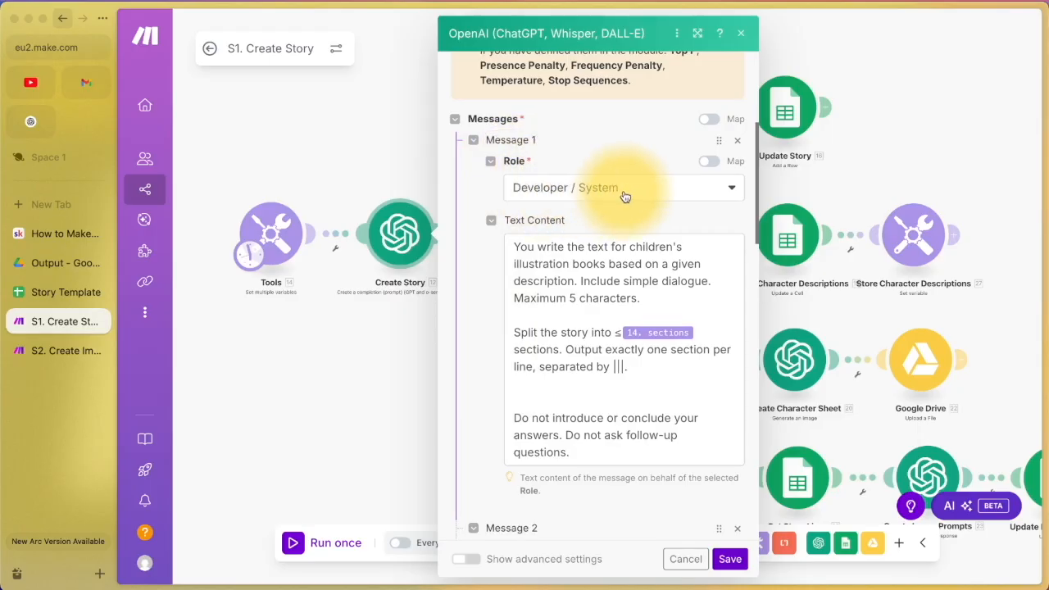
{"action": "scroll", "coordinate": [623, 190], "scroll_direction": "down", "scroll_amount": 2}
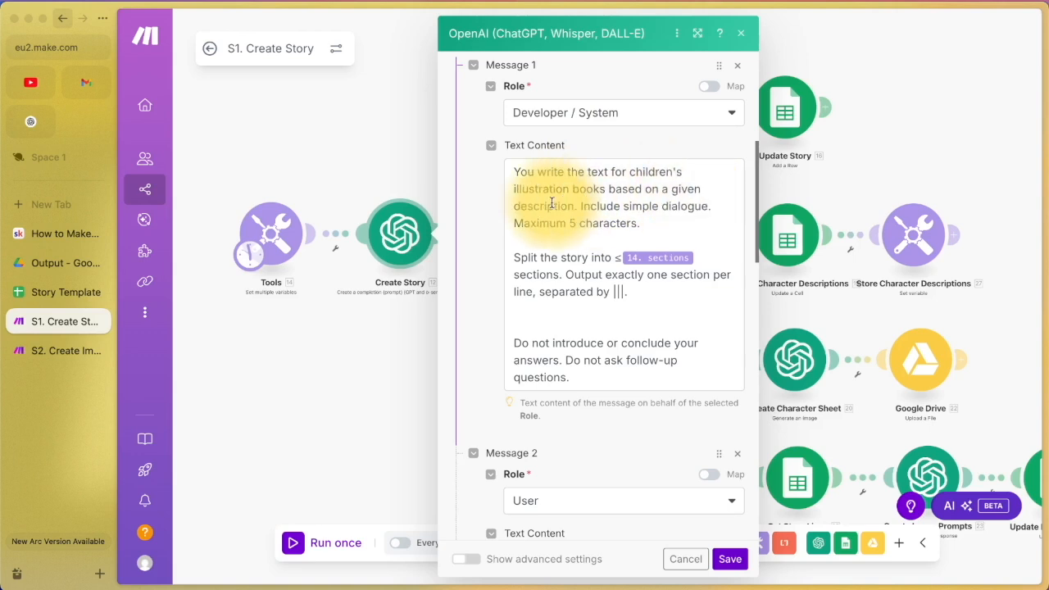
{"action": "left_click_drag", "start_coordinate": [580, 206], "coordinate": [726, 206]}
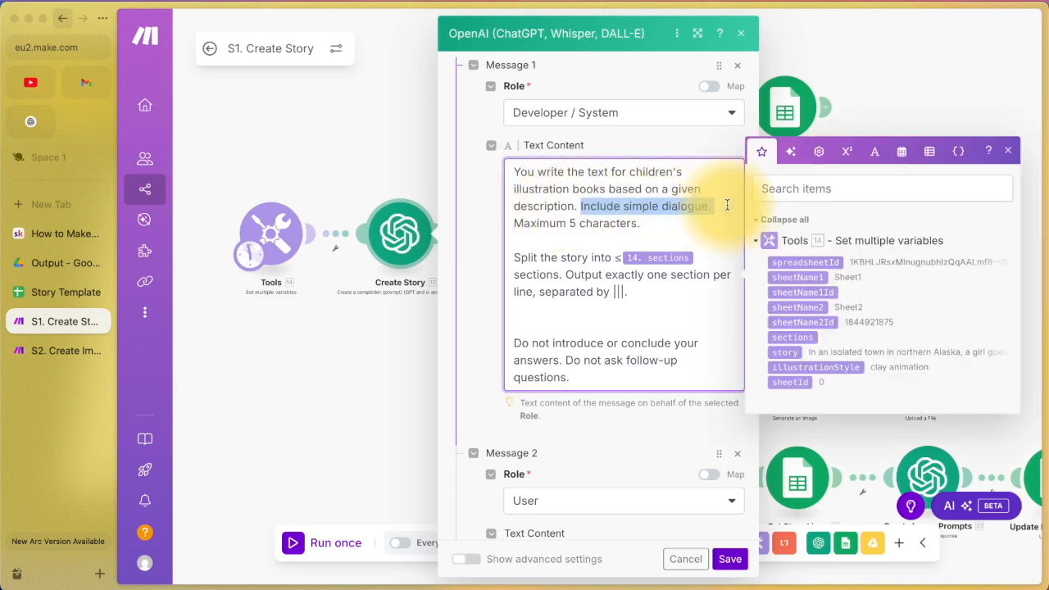
{"action": "left_click", "coordinate": [670, 226]}
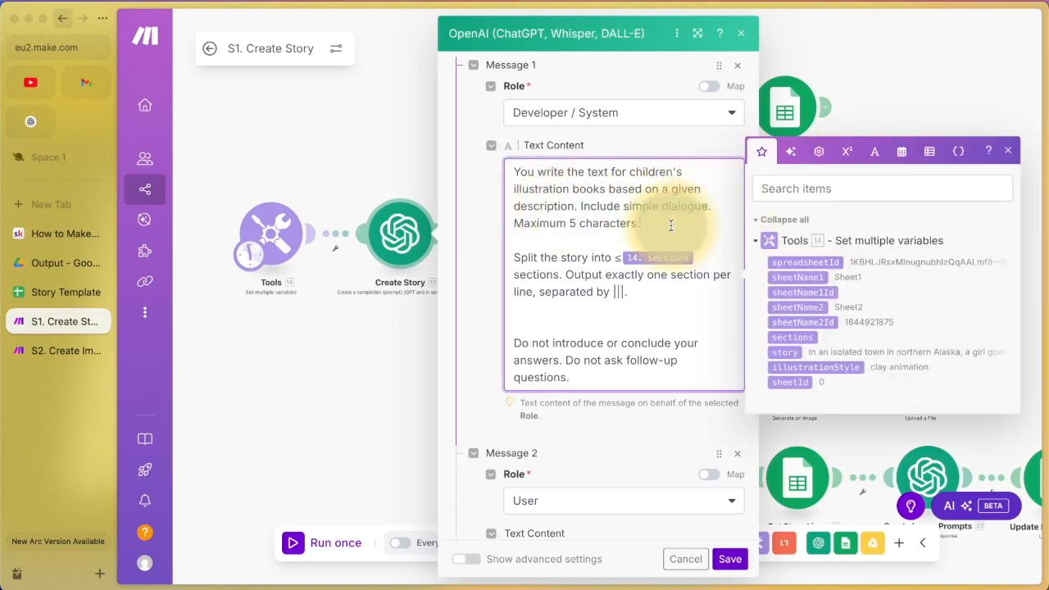
{"action": "left_click", "coordinate": [1016, 151]}
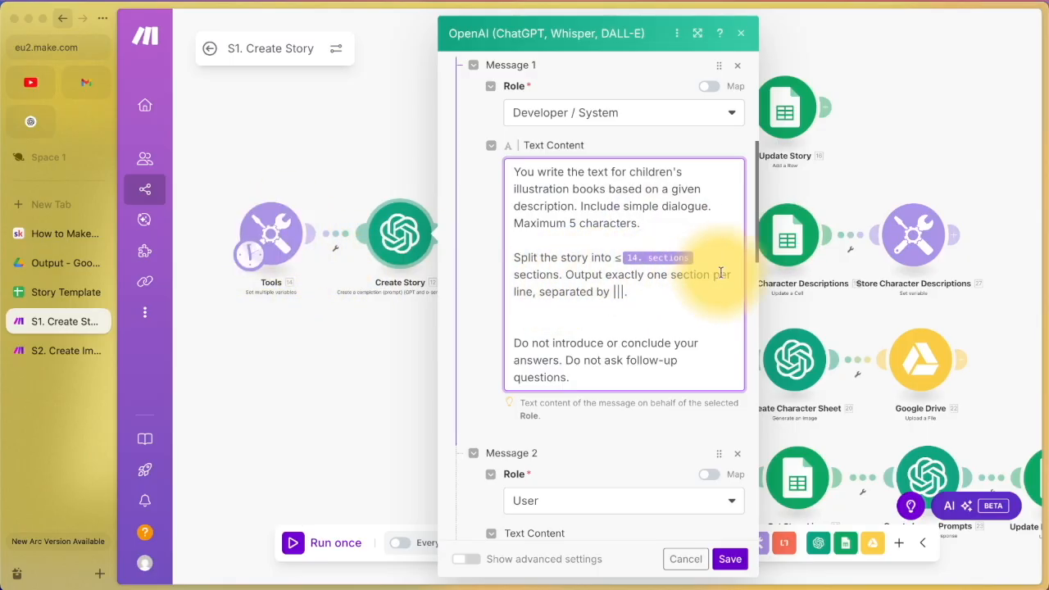
{"action": "left_click", "coordinate": [614, 291]}
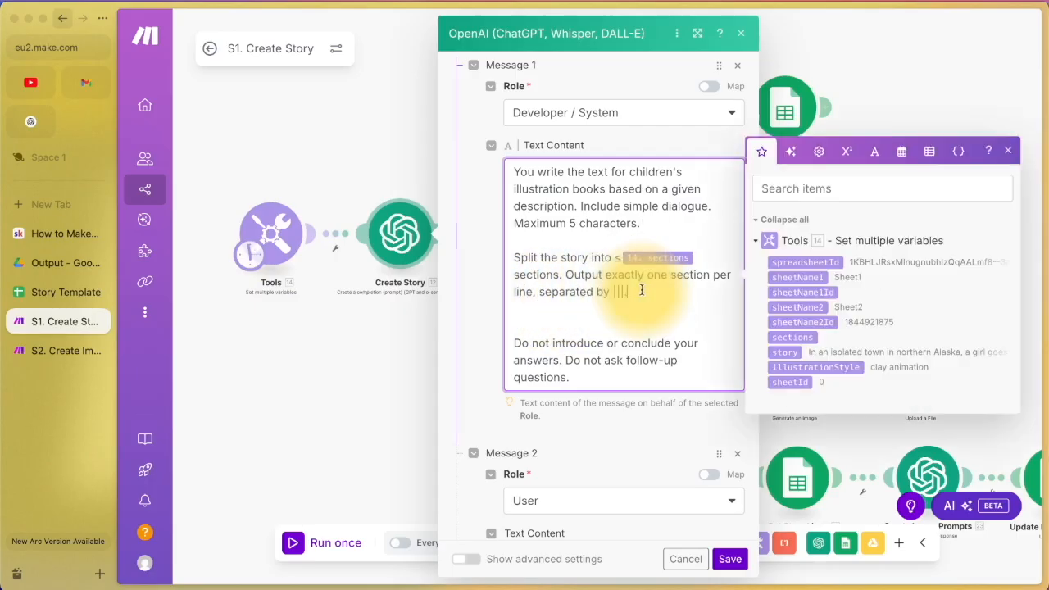
{"action": "scroll", "coordinate": [641, 290], "scroll_direction": "down", "scroll_amount": 1}
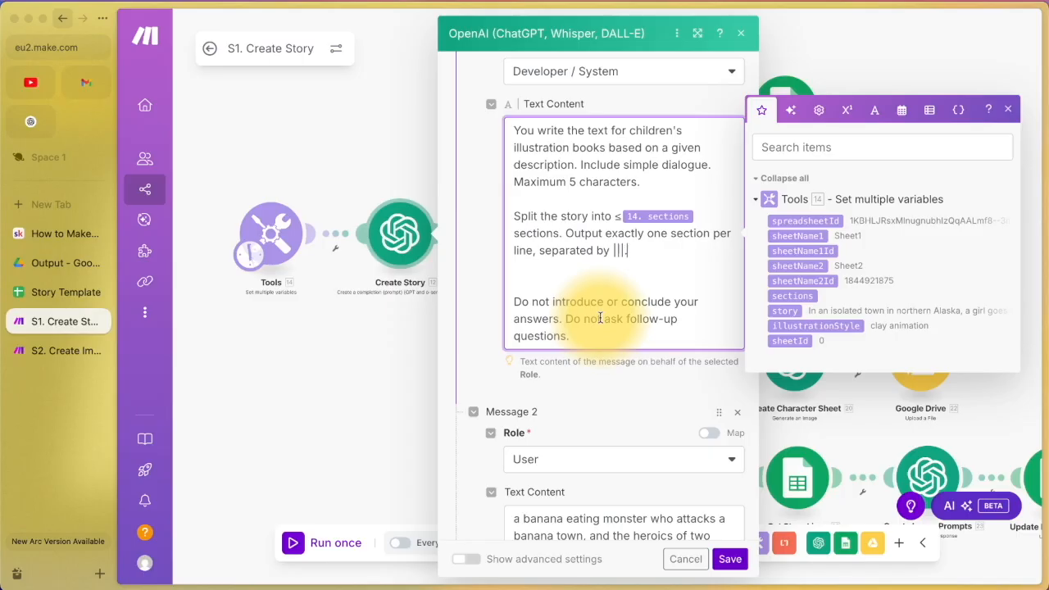
{"action": "scroll", "coordinate": [600, 316], "scroll_direction": "down", "scroll_amount": 6}
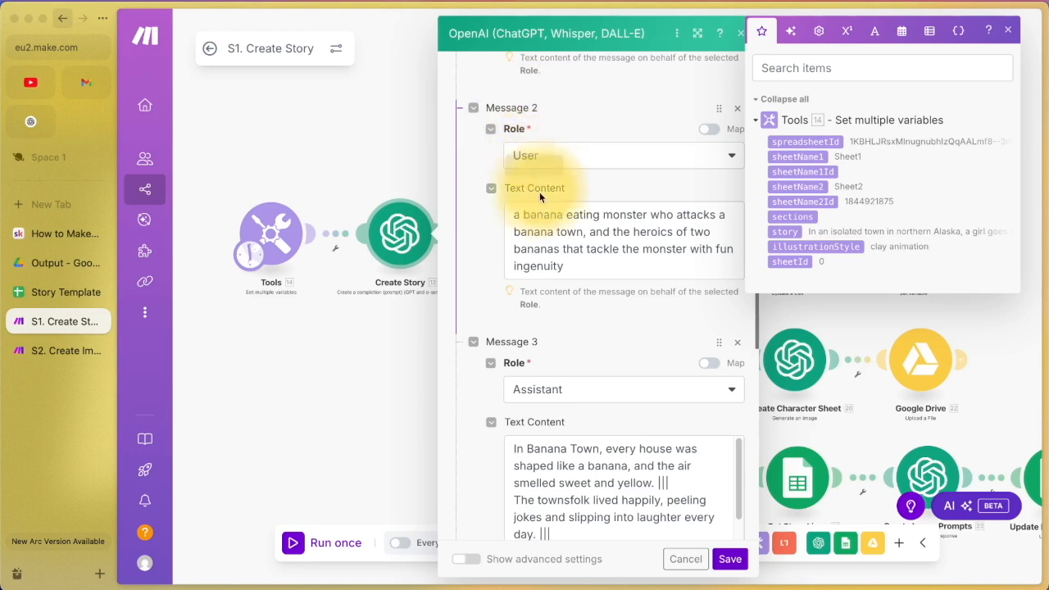
{"action": "left_click", "coordinate": [490, 285]}
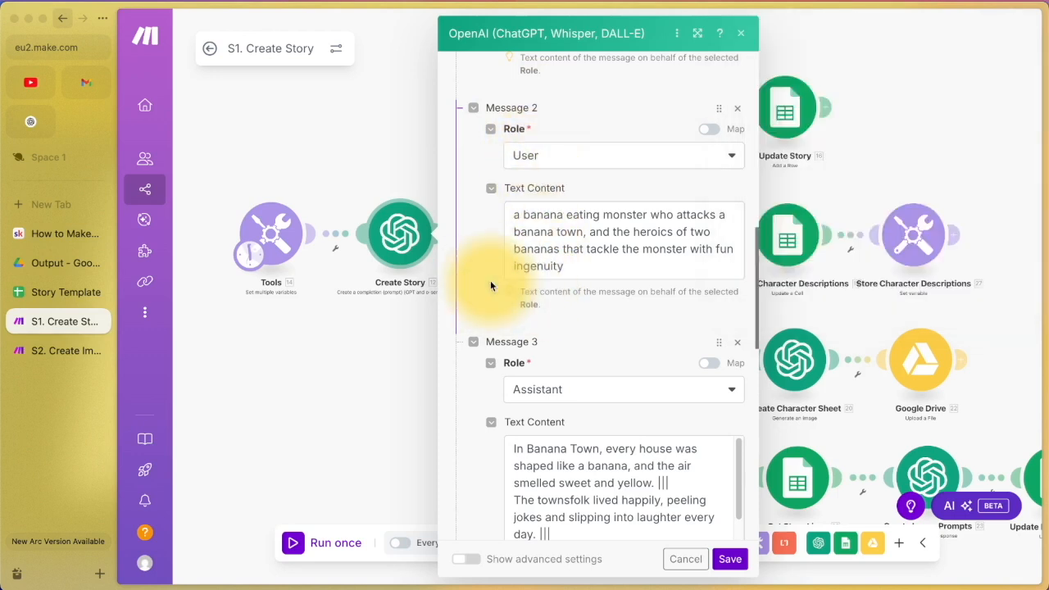
{"action": "left_click", "coordinate": [526, 216]}
{"action": "left_click_drag", "start_coordinate": [525, 216], "coordinate": [568, 265]}
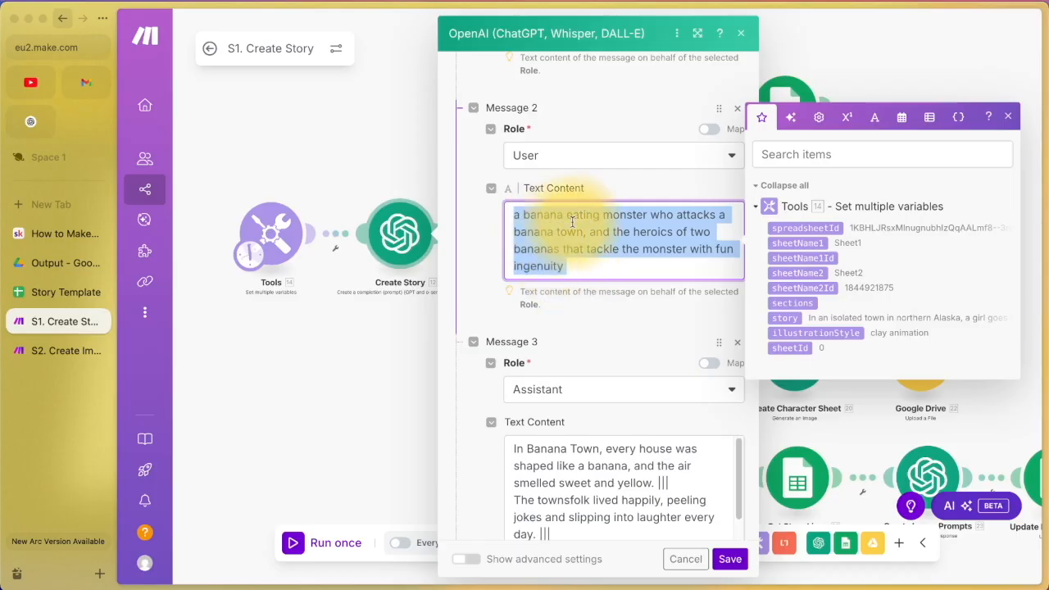
{"action": "scroll", "coordinate": [590, 231], "scroll_direction": "down", "scroll_amount": 1}
{"action": "scroll", "coordinate": [590, 230], "scroll_direction": "down", "scroll_amount": 3}
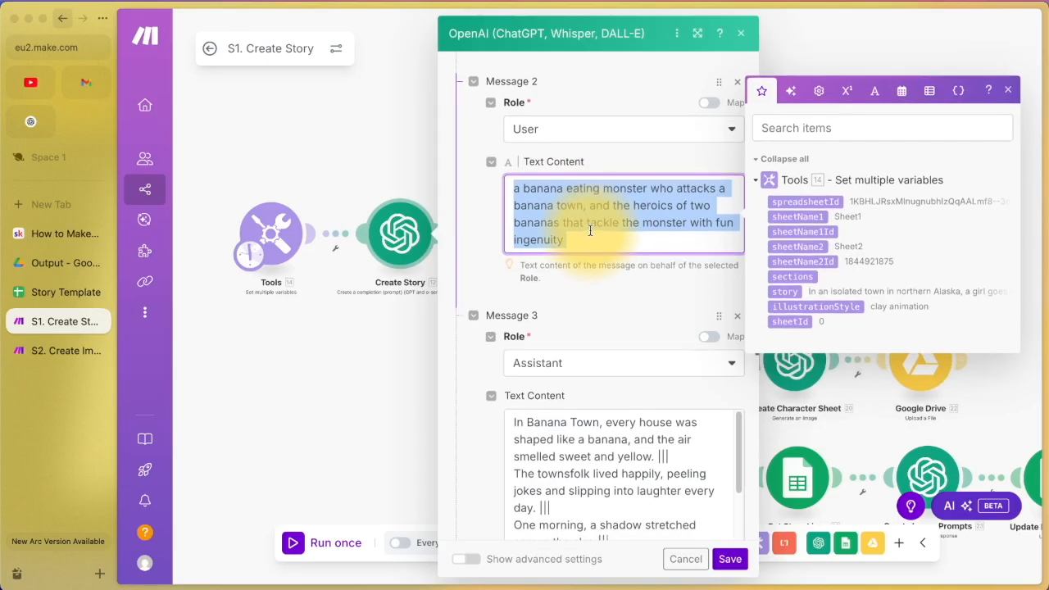
{"action": "left_click", "coordinate": [606, 239]}
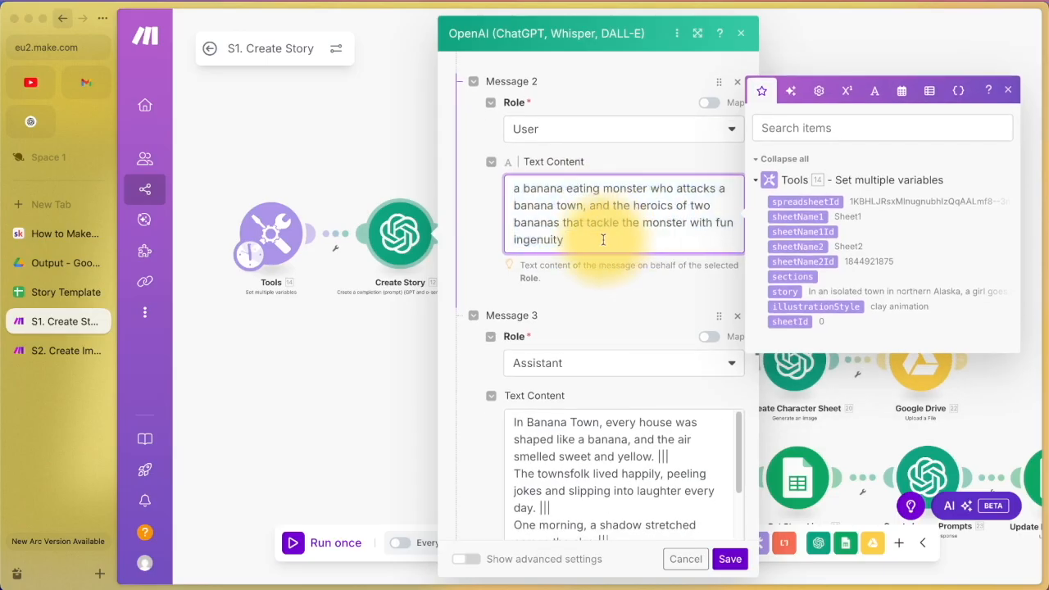
{"action": "left_click_drag", "start_coordinate": [599, 240], "coordinate": [502, 184]}
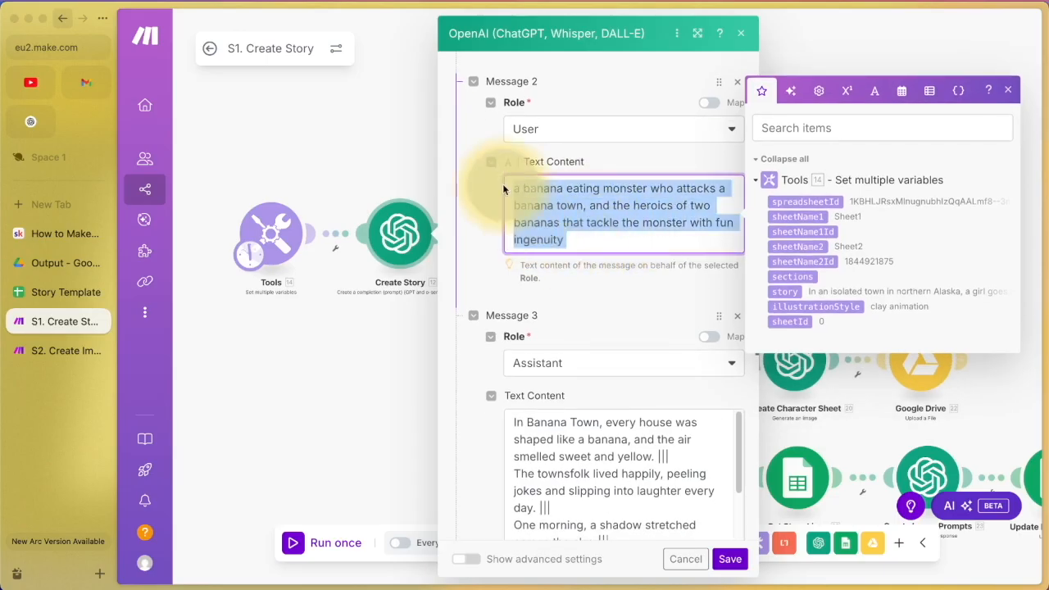
{"action": "left_click", "coordinate": [297, 233]}
{"action": "scroll", "coordinate": [387, 363], "scroll_direction": "down", "scroll_amount": 10}
{"action": "scroll", "coordinate": [361, 363], "scroll_direction": "up", "scroll_amount": 2}
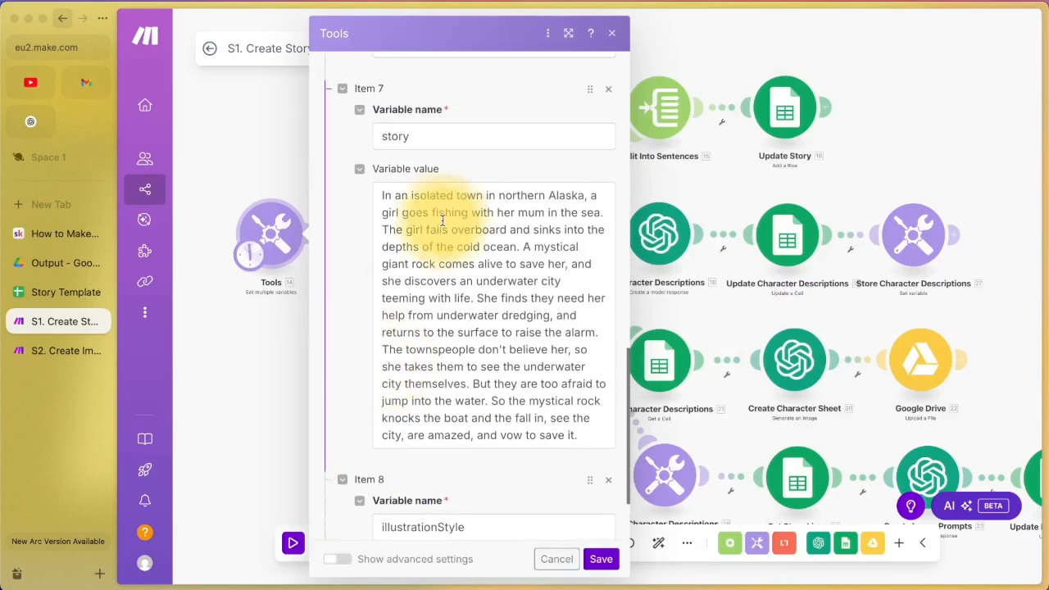
{"action": "left_click", "coordinate": [612, 34]}
{"action": "left_click", "coordinate": [399, 235]}
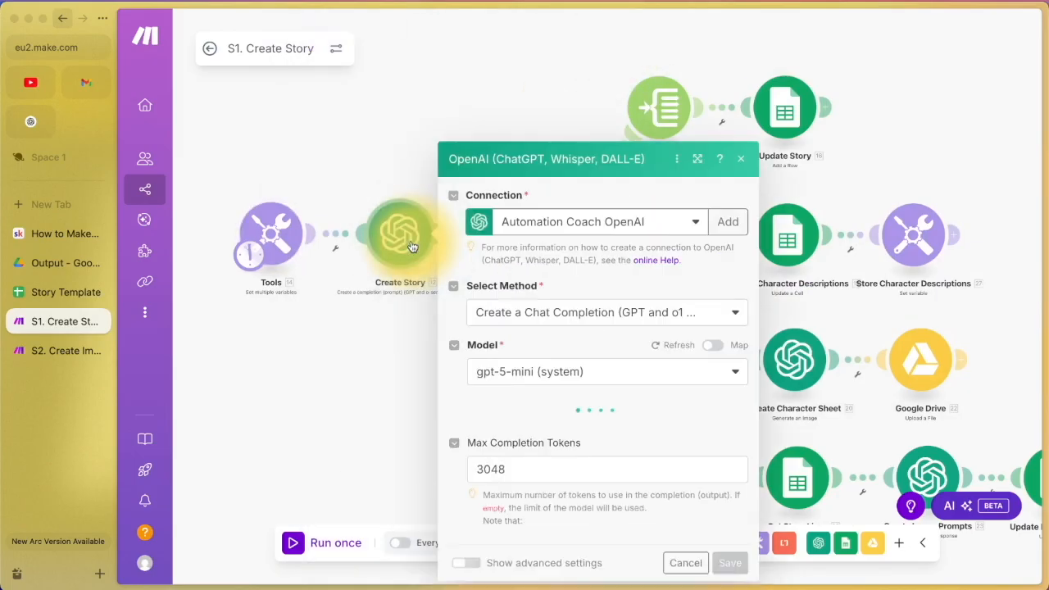
{"action": "scroll", "coordinate": [579, 335], "scroll_direction": "down", "scroll_amount": 2}
{"action": "scroll", "coordinate": [578, 334], "scroll_direction": "down", "scroll_amount": 10}
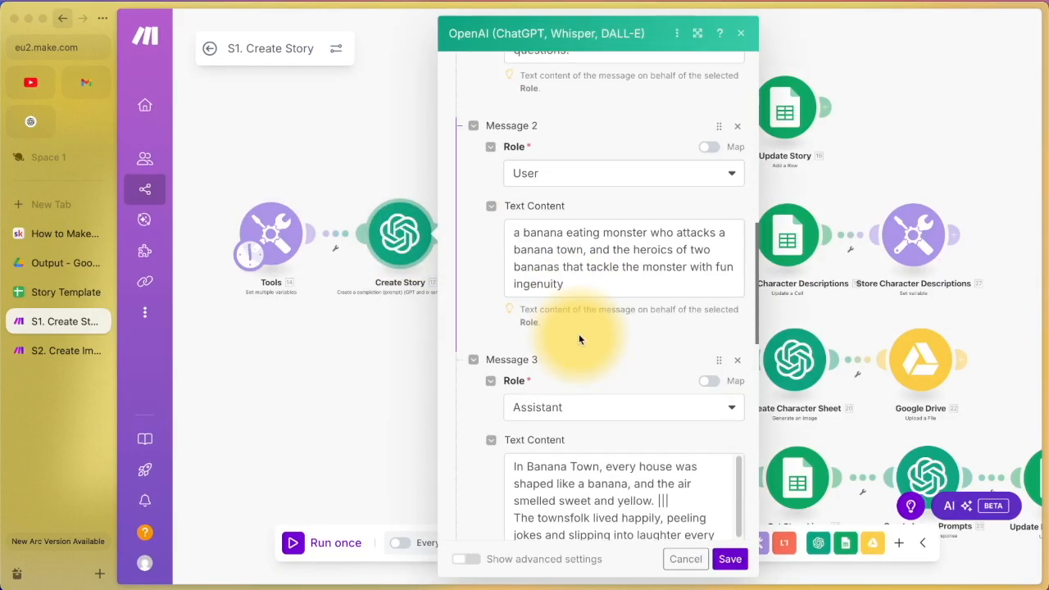
{"action": "scroll", "coordinate": [579, 334], "scroll_direction": "down", "scroll_amount": 3}
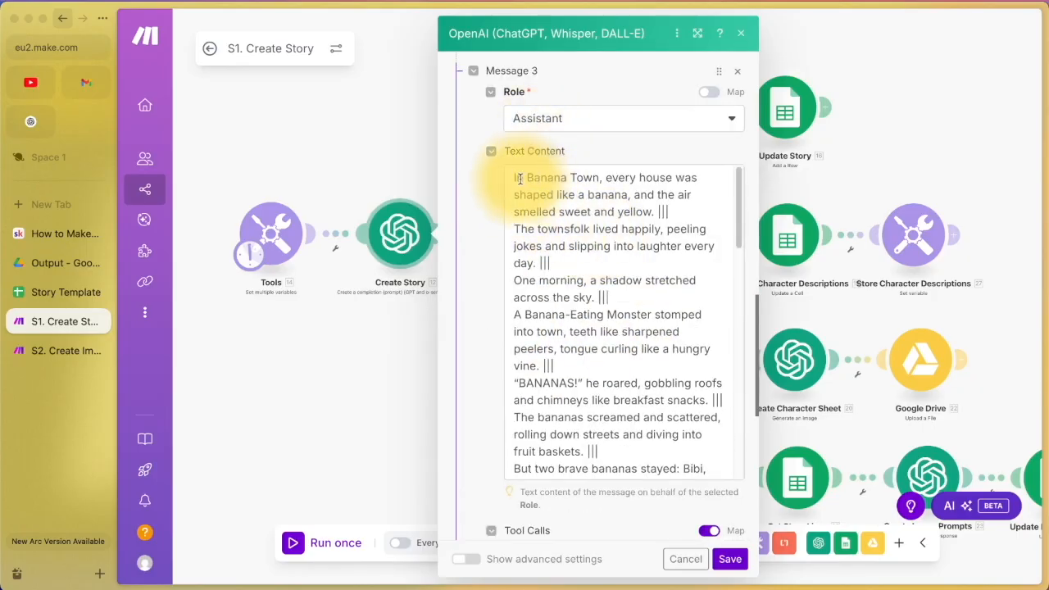
{"action": "scroll", "coordinate": [571, 257], "scroll_direction": "down", "scroll_amount": 10}
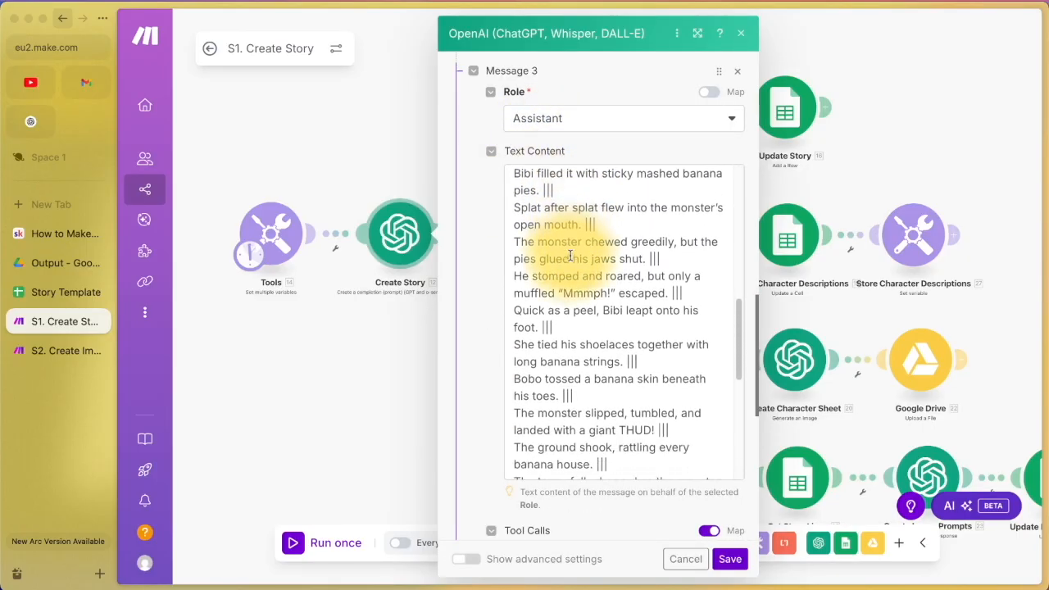
{"action": "scroll", "coordinate": [571, 257], "scroll_direction": "down", "scroll_amount": 6}
{"action": "scroll", "coordinate": [570, 257], "scroll_direction": "up", "scroll_amount": 15}
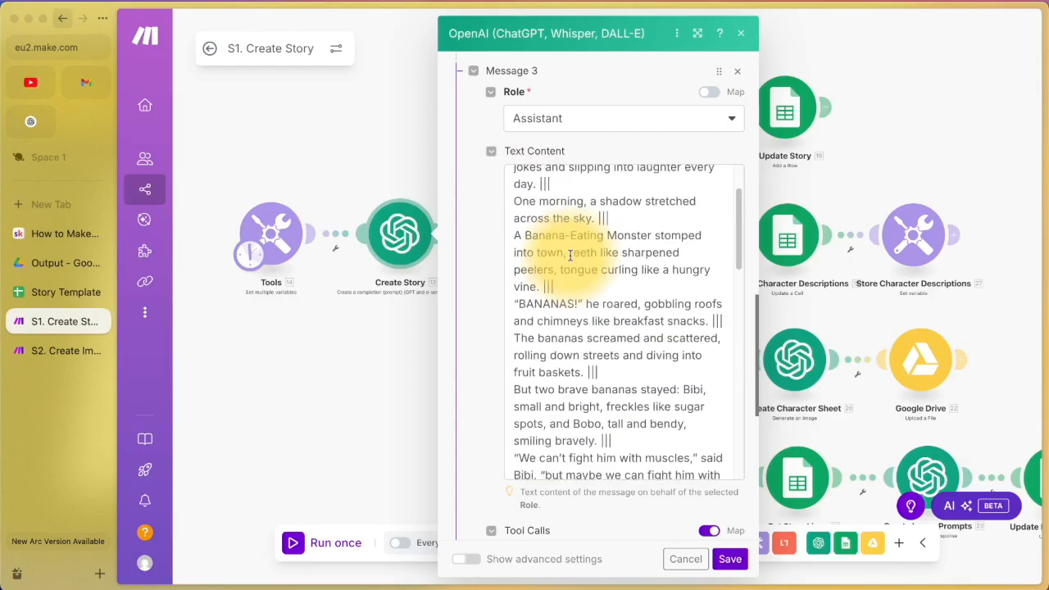
{"action": "scroll", "coordinate": [571, 257], "scroll_direction": "up", "scroll_amount": 3}
{"action": "left_click", "coordinate": [520, 176]}
{"action": "left_click_drag", "start_coordinate": [543, 178], "coordinate": [649, 205]}
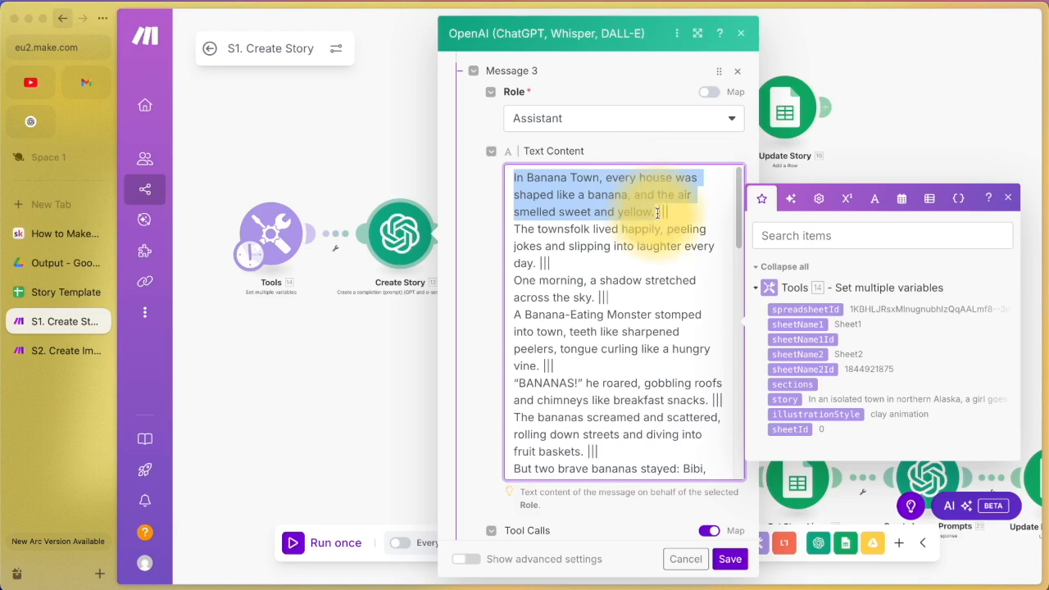
{"action": "left_click_drag", "start_coordinate": [657, 214], "coordinate": [677, 212]}
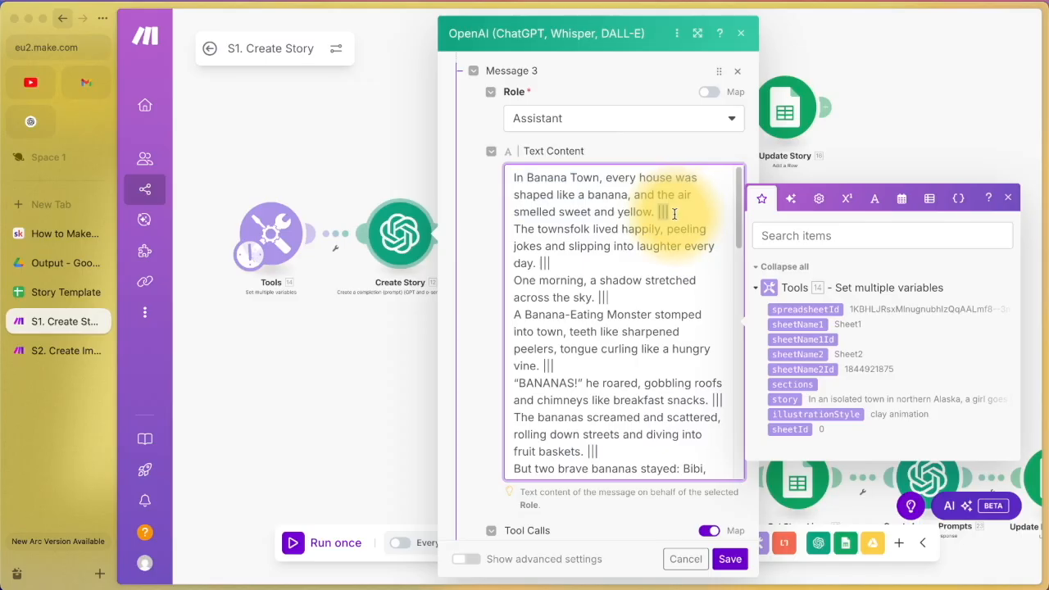
{"action": "scroll", "coordinate": [675, 213], "scroll_direction": "down", "scroll_amount": 10}
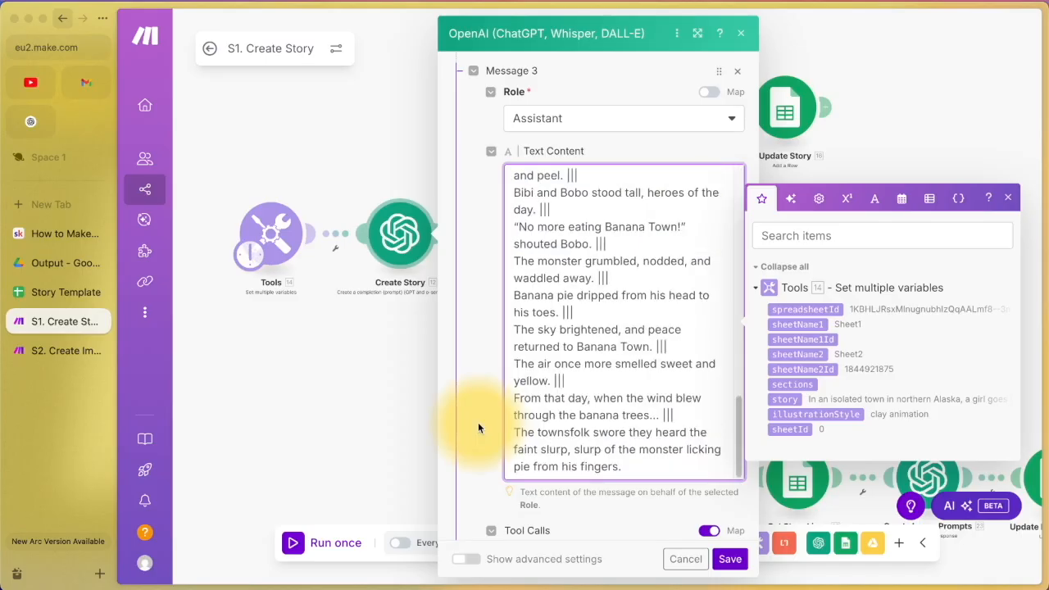
{"action": "scroll", "coordinate": [478, 423], "scroll_direction": "down", "scroll_amount": 5}
{"action": "scroll", "coordinate": [478, 422], "scroll_direction": "down", "scroll_amount": 5}
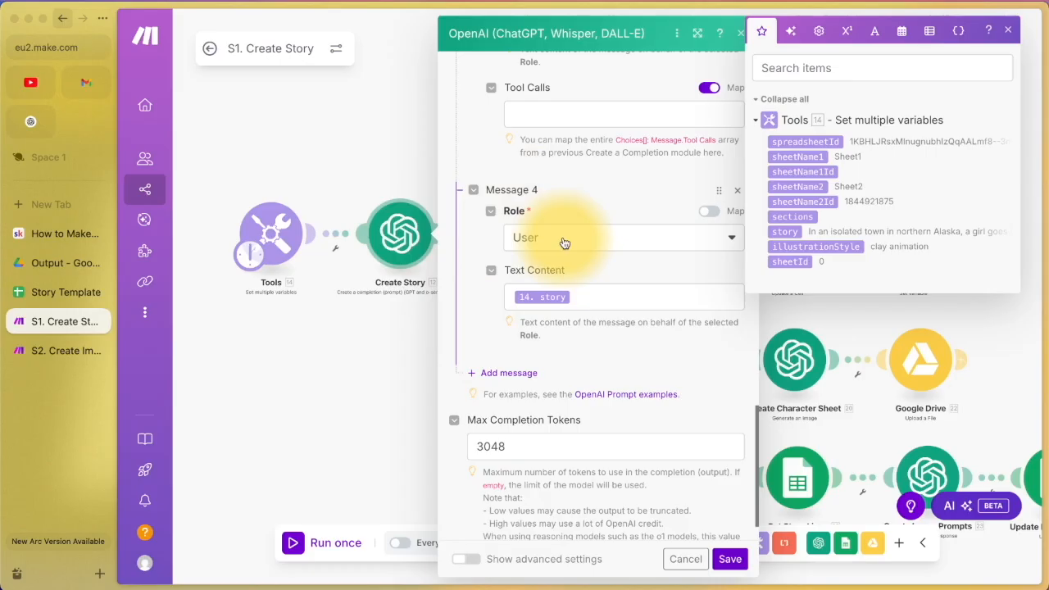
Step: Check the 14. story mapping in Message 4's text content, then cancel the OpenAI settings
{"action": "left_click", "coordinate": [574, 296]}
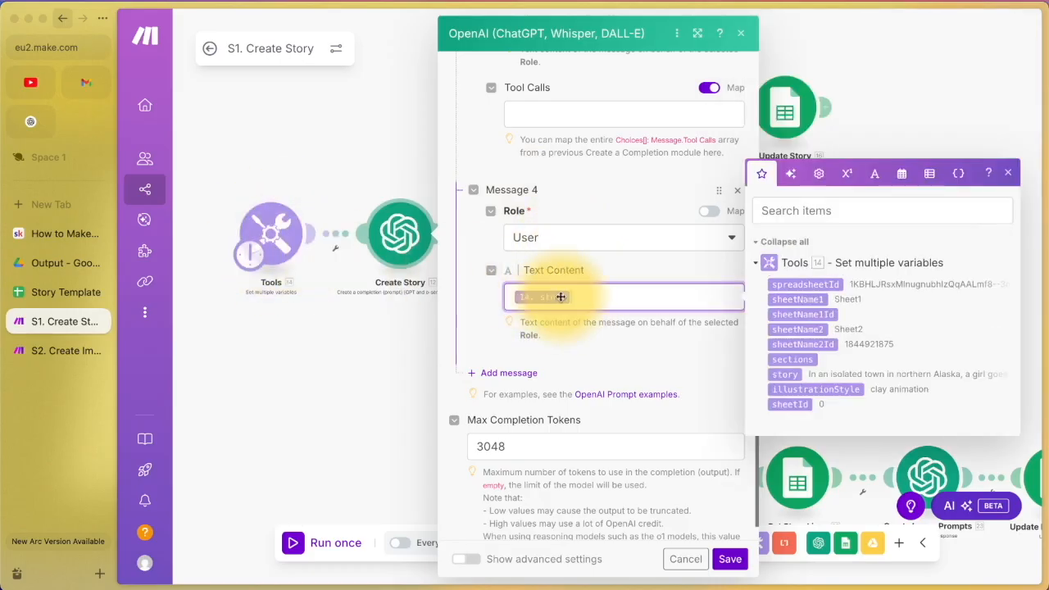
{"action": "scroll", "coordinate": [533, 319], "scroll_direction": "down", "scroll_amount": 2}
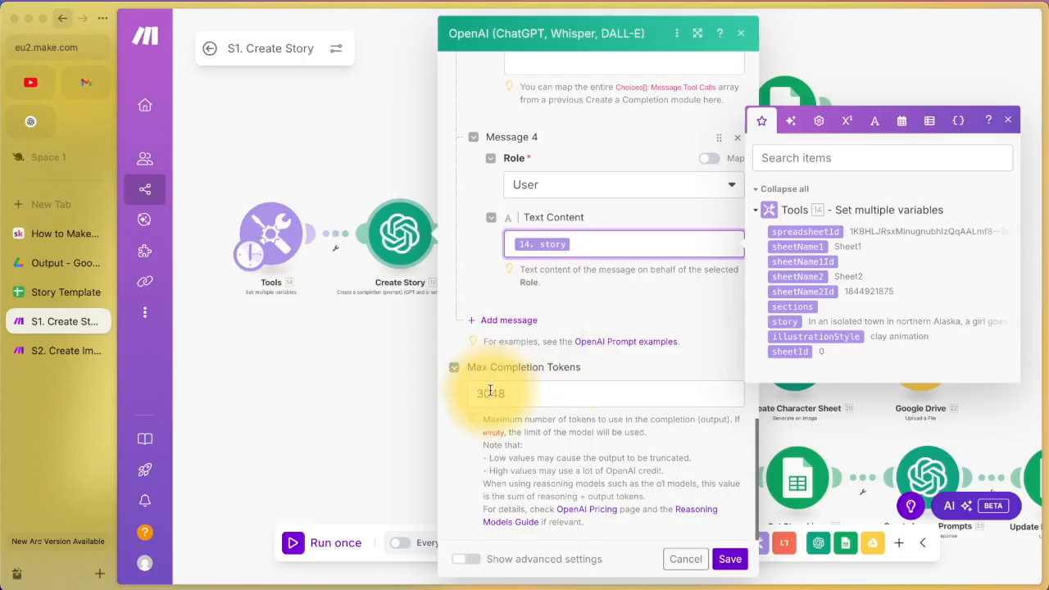
{"action": "left_click", "coordinate": [676, 556]}
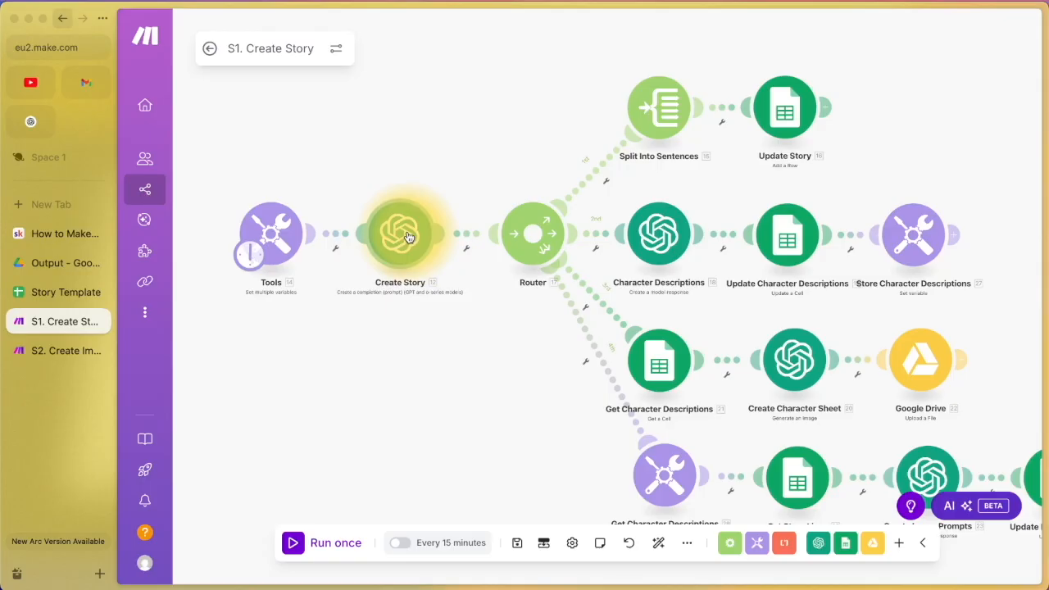
Step: Copy the full story text from the Tools module's story variable
{"action": "right_click", "coordinate": [409, 238]}
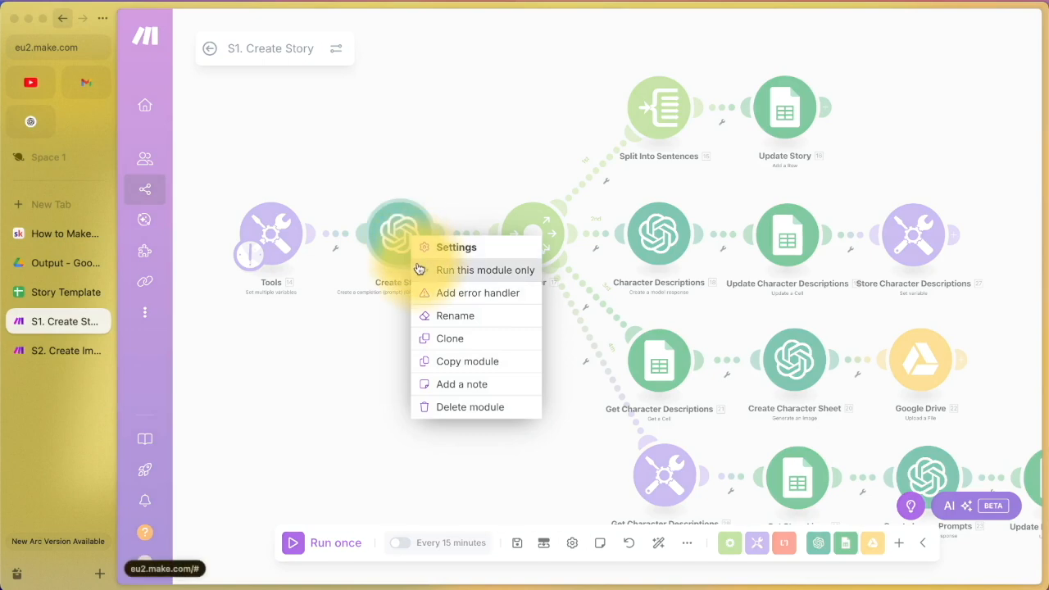
{"action": "left_click", "coordinate": [271, 234]}
{"action": "left_click", "coordinate": [270, 233]}
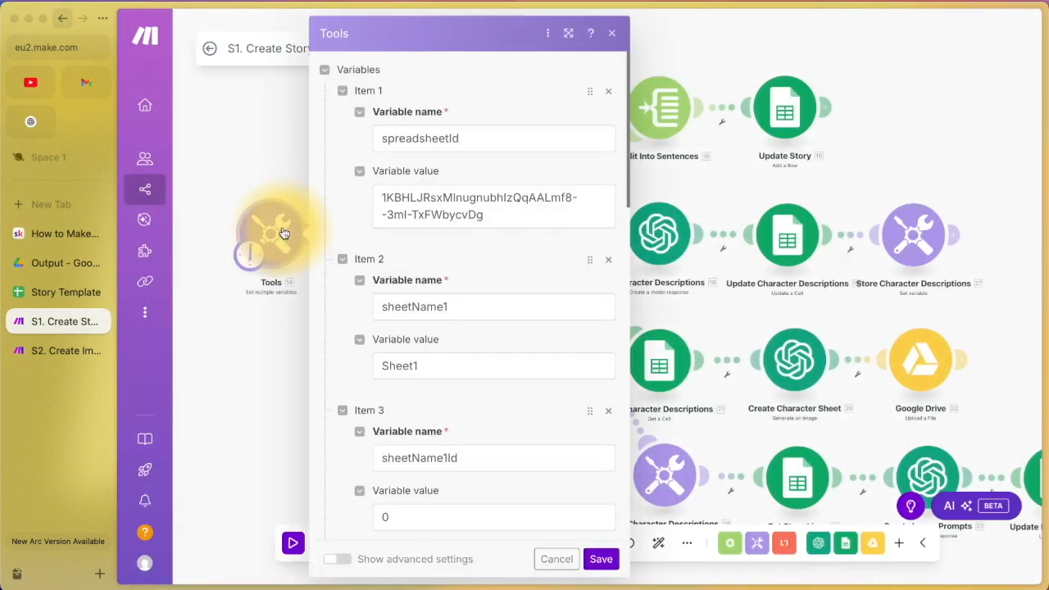
{"action": "scroll", "coordinate": [424, 323], "scroll_direction": "down", "scroll_amount": 15}
{"action": "left_click", "coordinate": [467, 265]}
{"action": "key", "text": "super+a"}
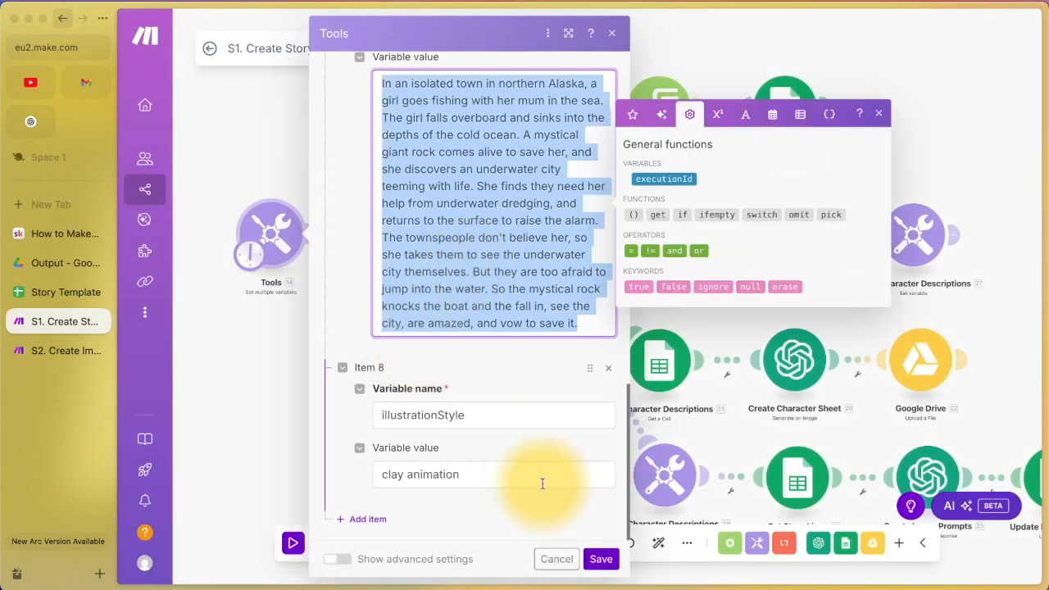
{"action": "left_click", "coordinate": [551, 562]}
Step: Run only Create Story with sections 30 and the pasted story, then open its output
{"action": "right_click", "coordinate": [402, 230]}
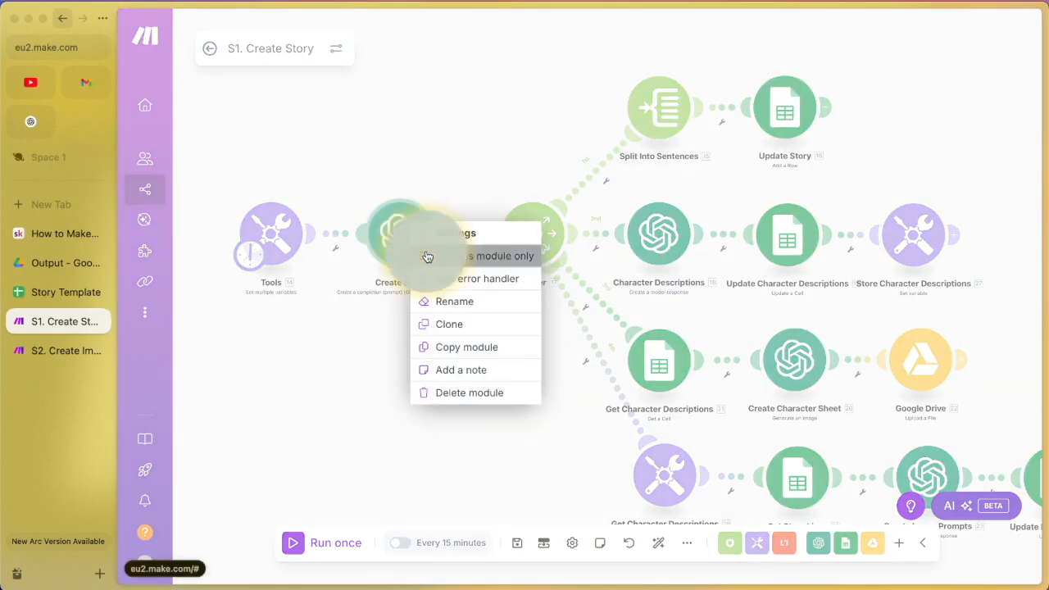
{"action": "left_click", "coordinate": [427, 256]}
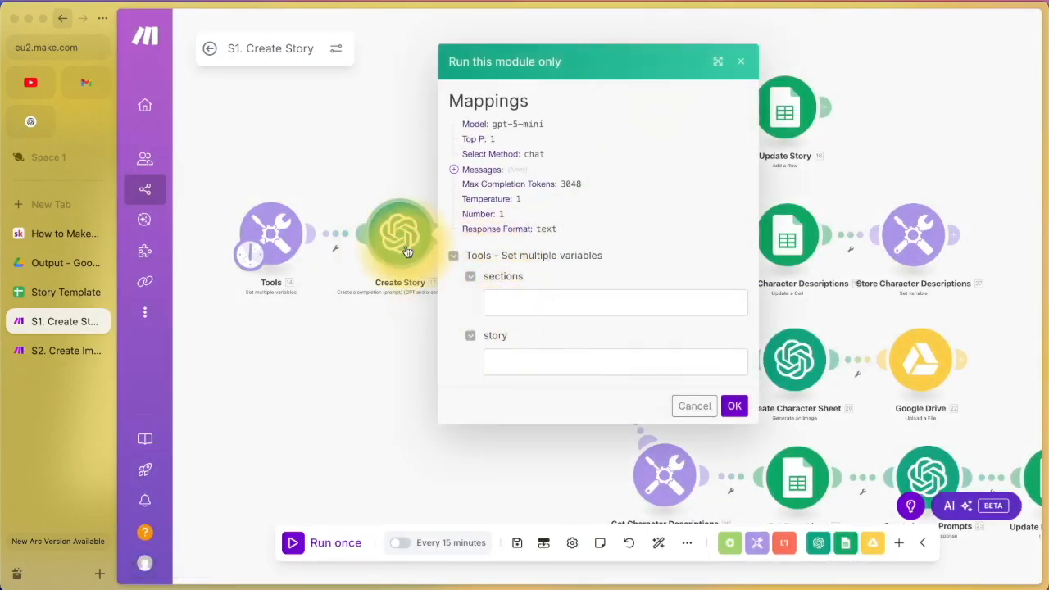
{"action": "left_click", "coordinate": [505, 303]}
{"action": "type", "text": "30"}
{"action": "left_click", "coordinate": [646, 363]}
{"action": "key", "text": "super+v"}
{"action": "left_click", "coordinate": [735, 406]}
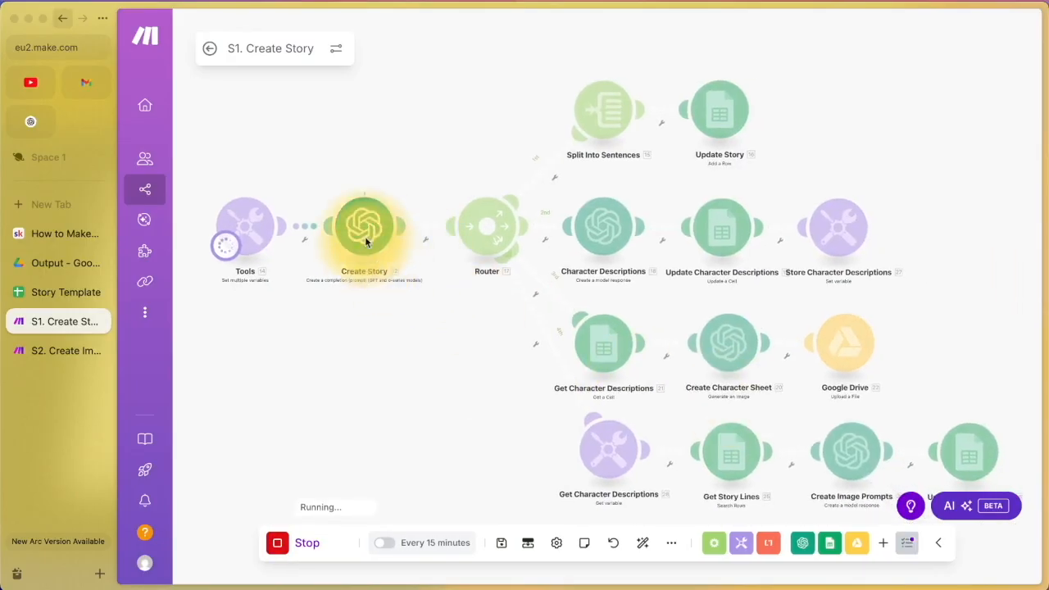
{"action": "left_click", "coordinate": [369, 232]}
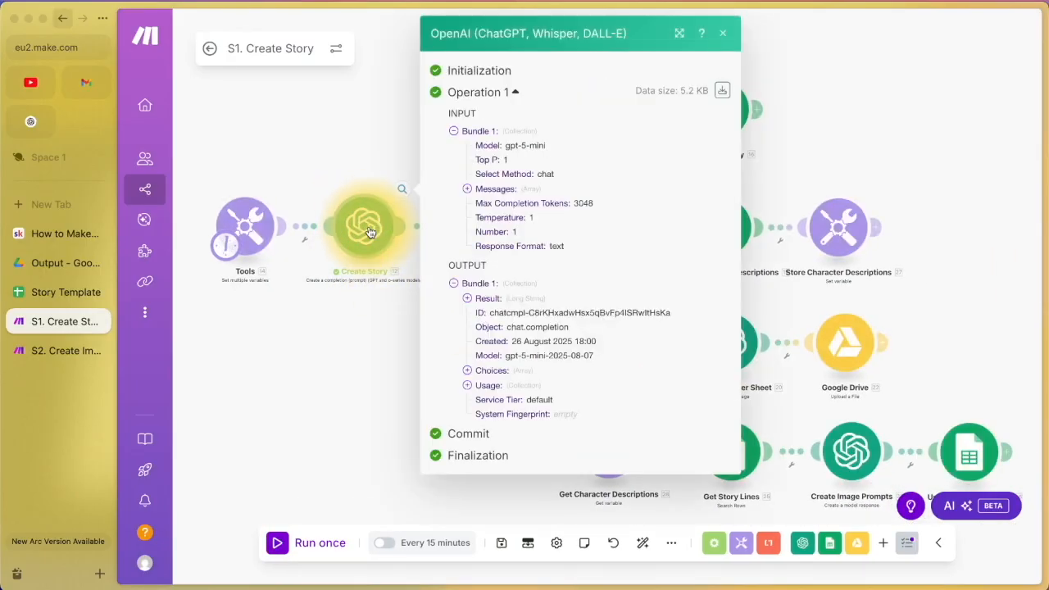
Step: Expand the Result, scroll through the |||-separated underwater-city story, then close the inspector
{"action": "left_click", "coordinate": [467, 300]}
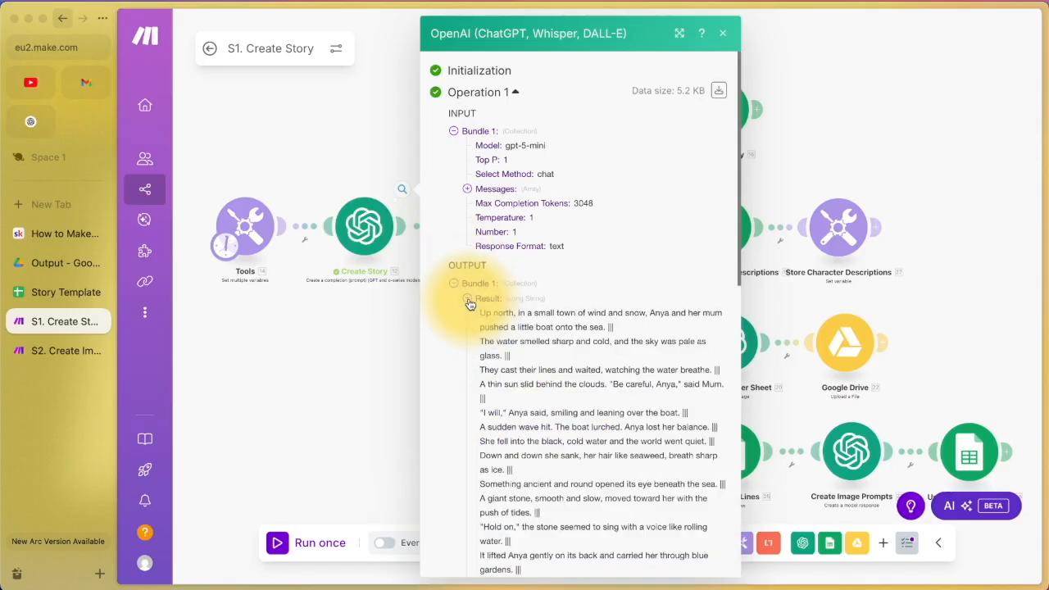
{"action": "scroll", "coordinate": [514, 337], "scroll_direction": "down", "scroll_amount": 3}
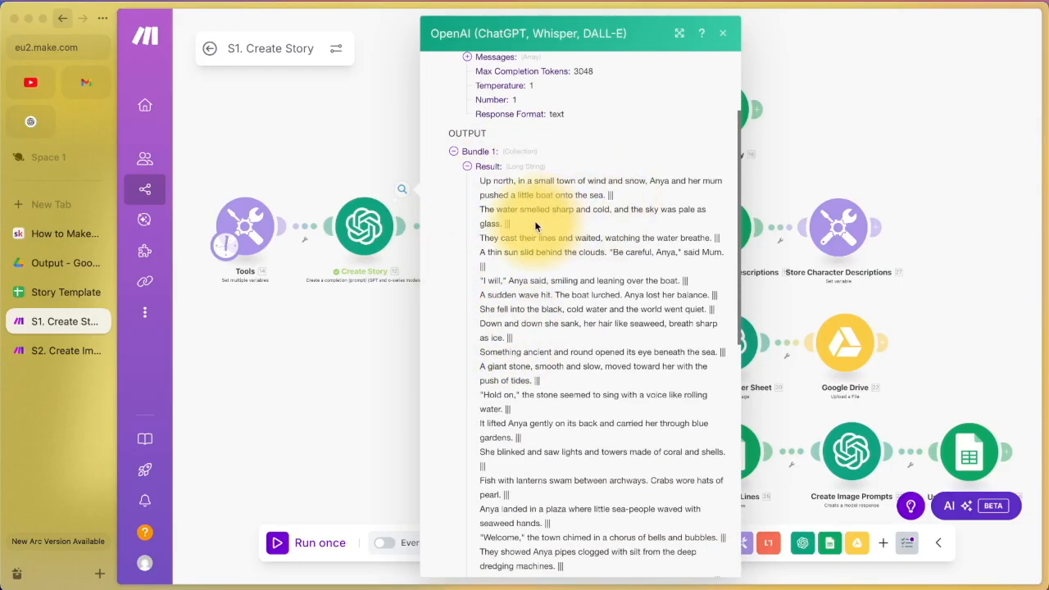
{"action": "scroll", "coordinate": [545, 289], "scroll_direction": "down", "scroll_amount": 5}
{"action": "scroll", "coordinate": [518, 309], "scroll_direction": "down", "scroll_amount": 6}
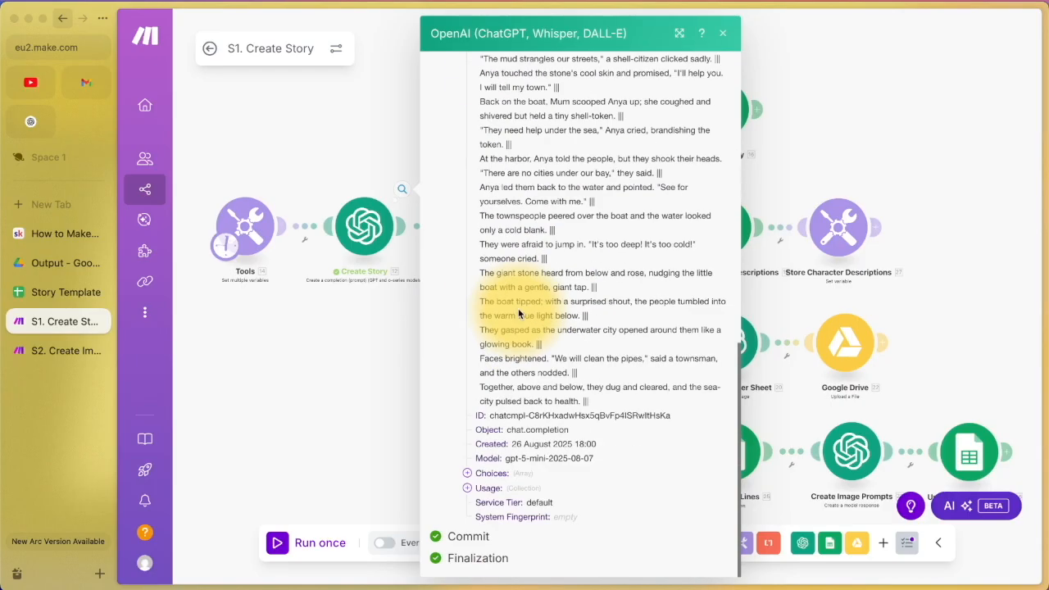
{"action": "left_click", "coordinate": [381, 348]}
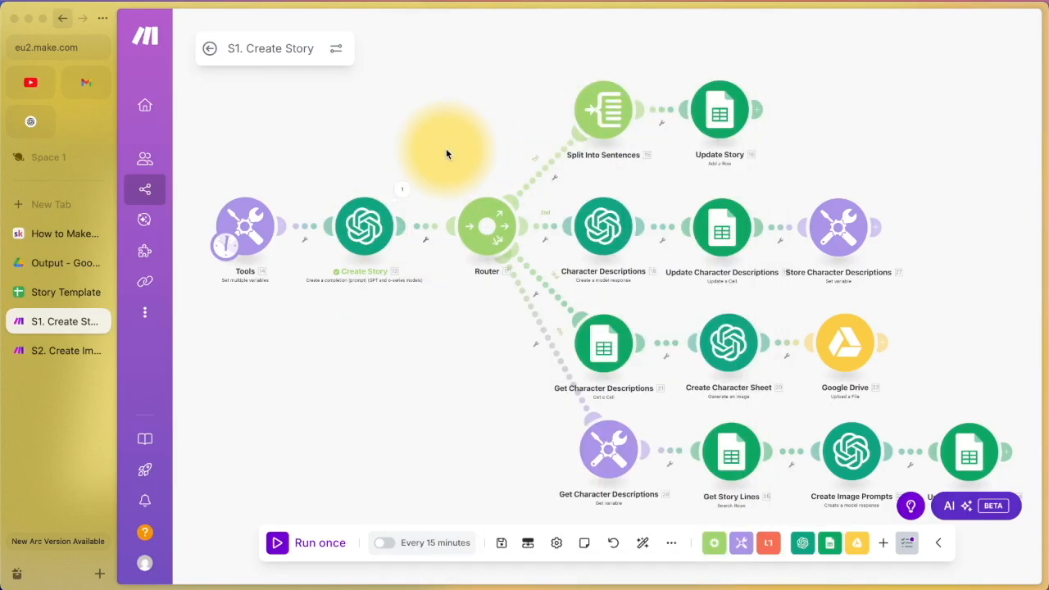
{"action": "left_click", "coordinate": [70, 290]}
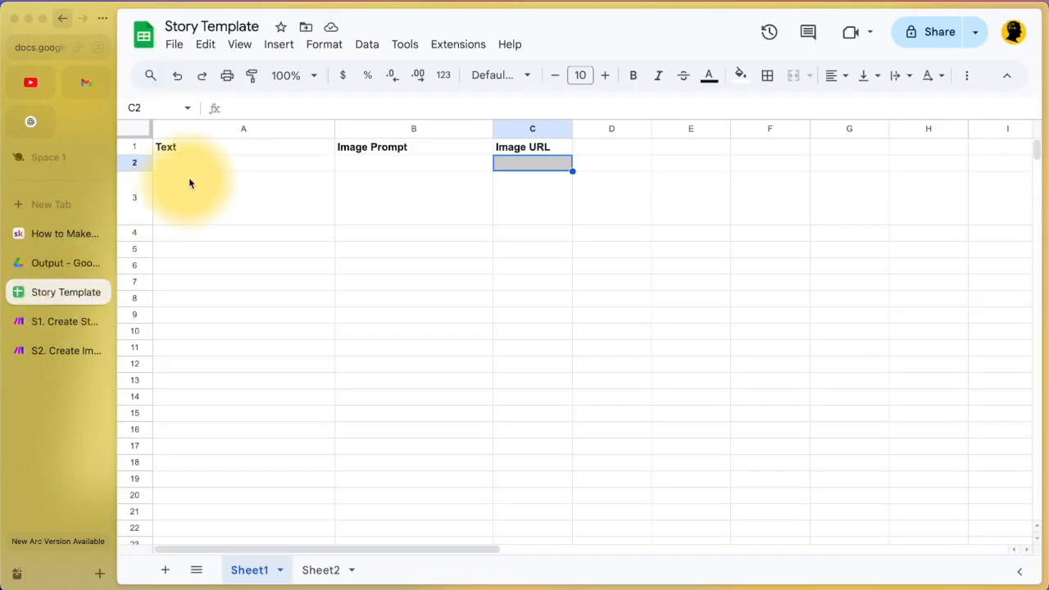
{"action": "left_click_drag", "start_coordinate": [199, 164], "coordinate": [181, 511]}
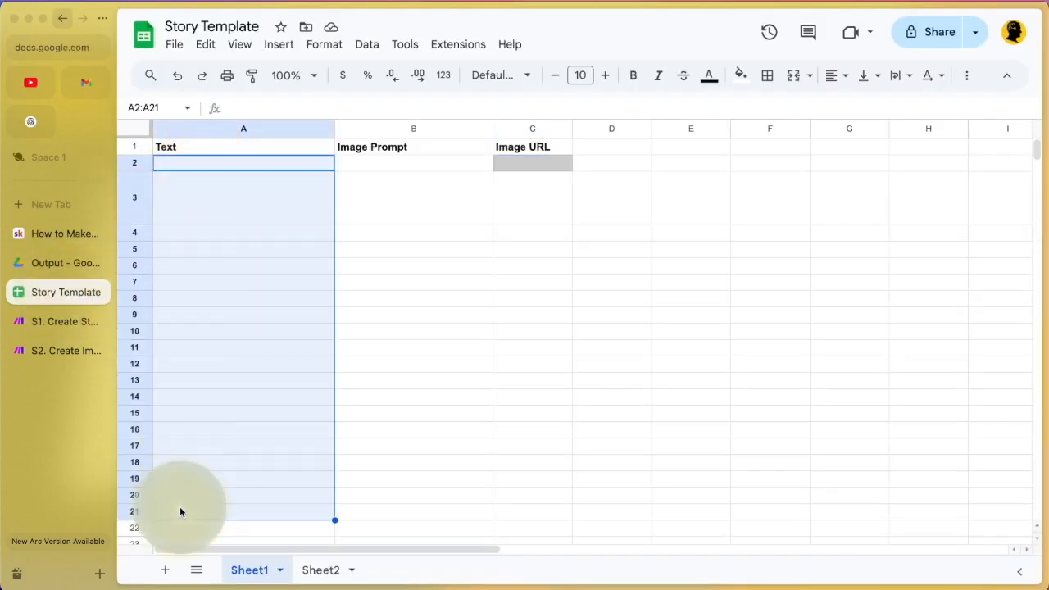
{"action": "left_click", "coordinate": [259, 163]}
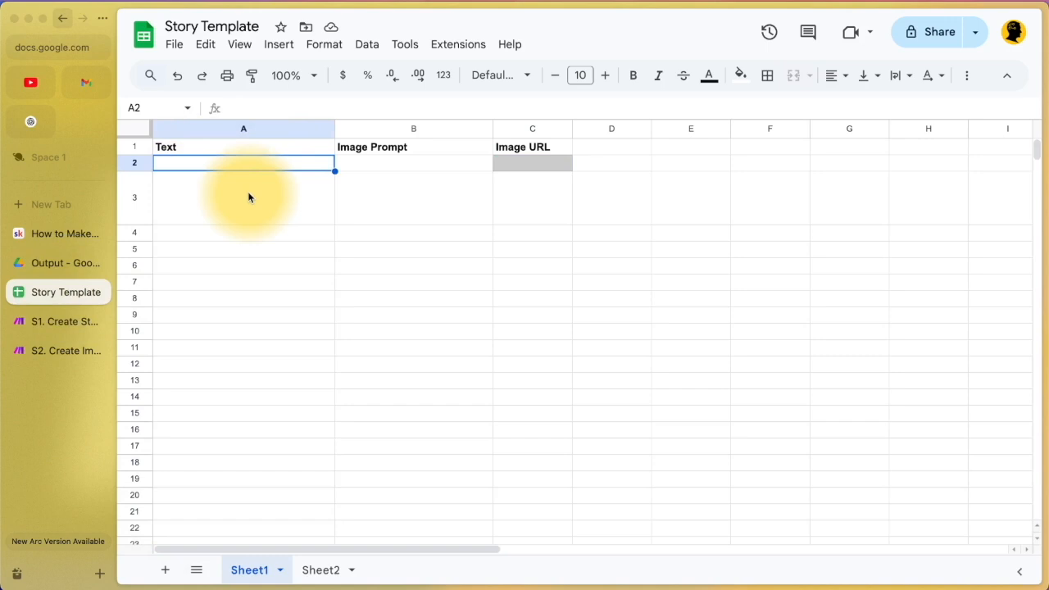
{"action": "left_click", "coordinate": [250, 197]}
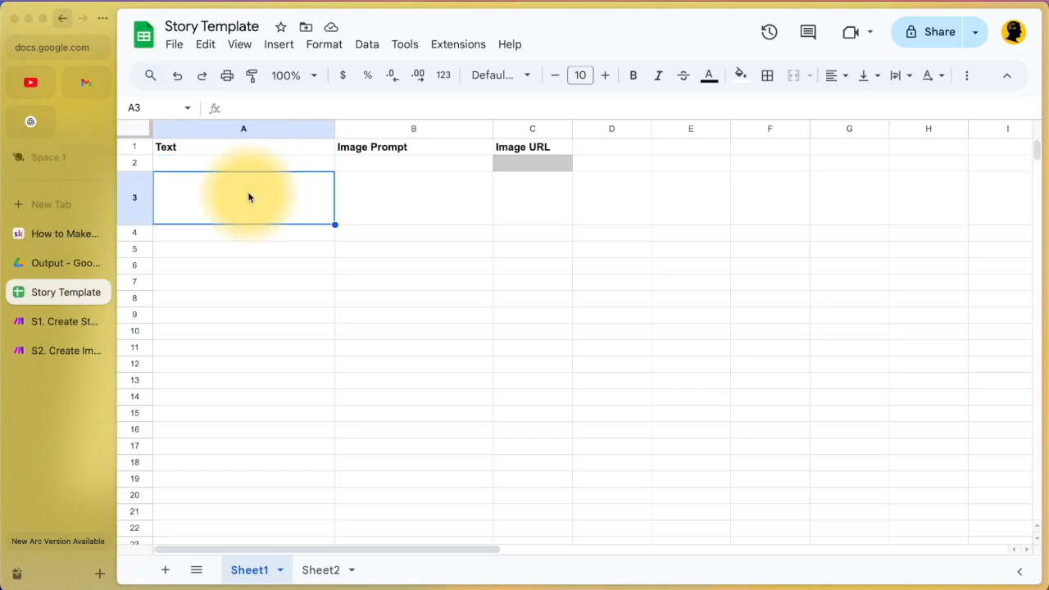
{"action": "left_click", "coordinate": [70, 322]}
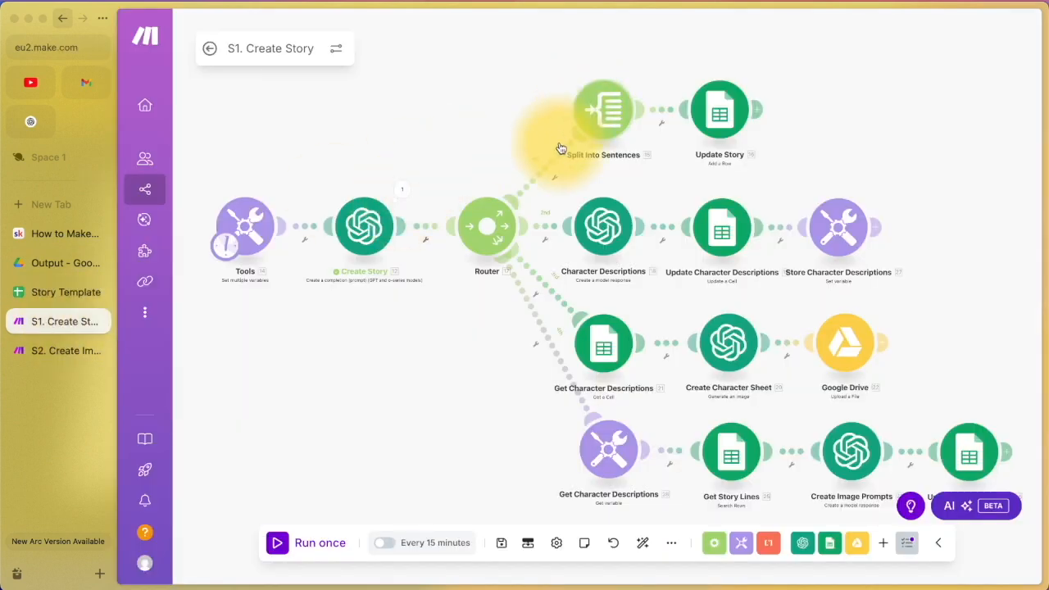
{"action": "right_click", "coordinate": [487, 164]}
{"action": "left_click", "coordinate": [503, 173]}
{"action": "type", "text": "router"}
{"action": "left_click", "coordinate": [471, 219]}
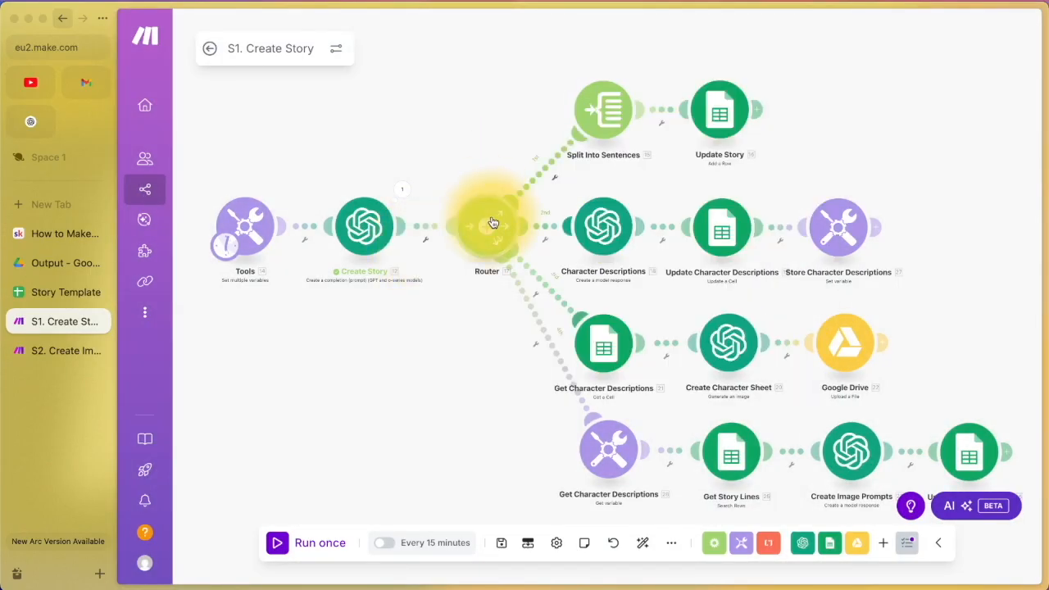
{"action": "left_click_drag", "start_coordinate": [549, 158], "coordinate": [600, 110]}
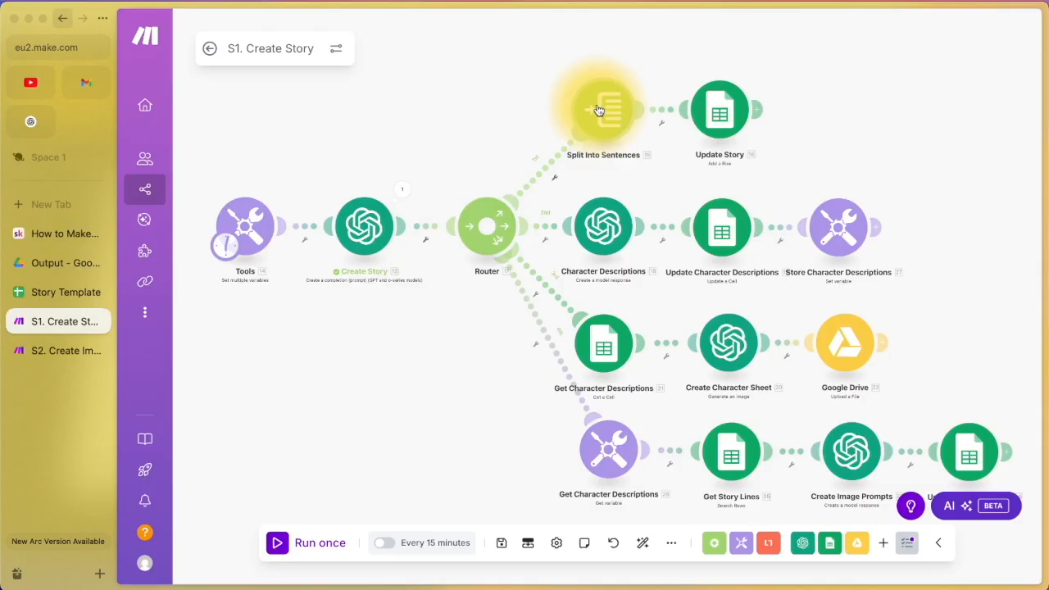
{"action": "left_click", "coordinate": [598, 109]}
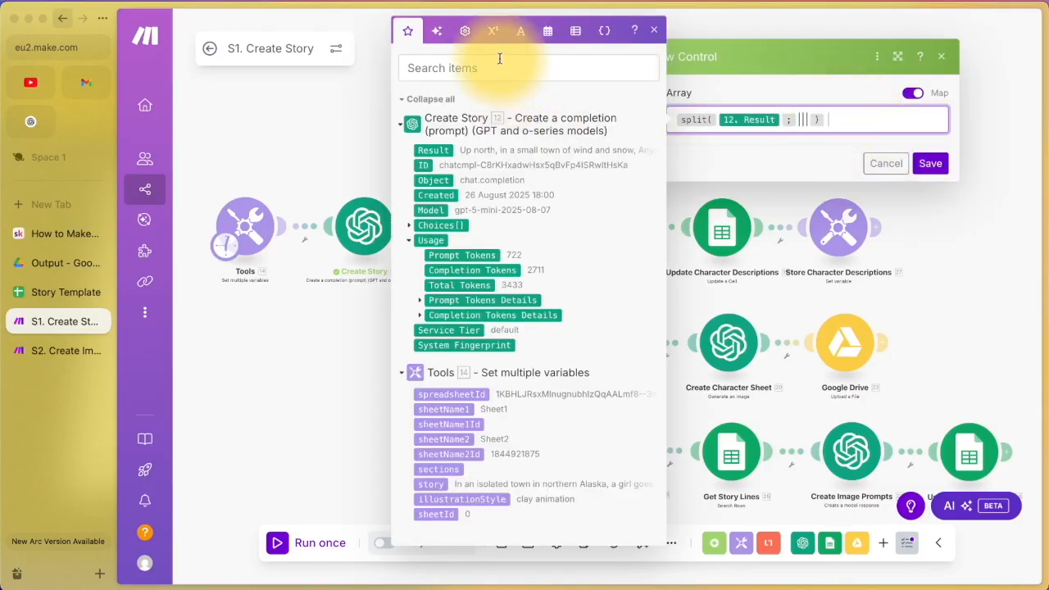
{"action": "left_click", "coordinate": [521, 33]}
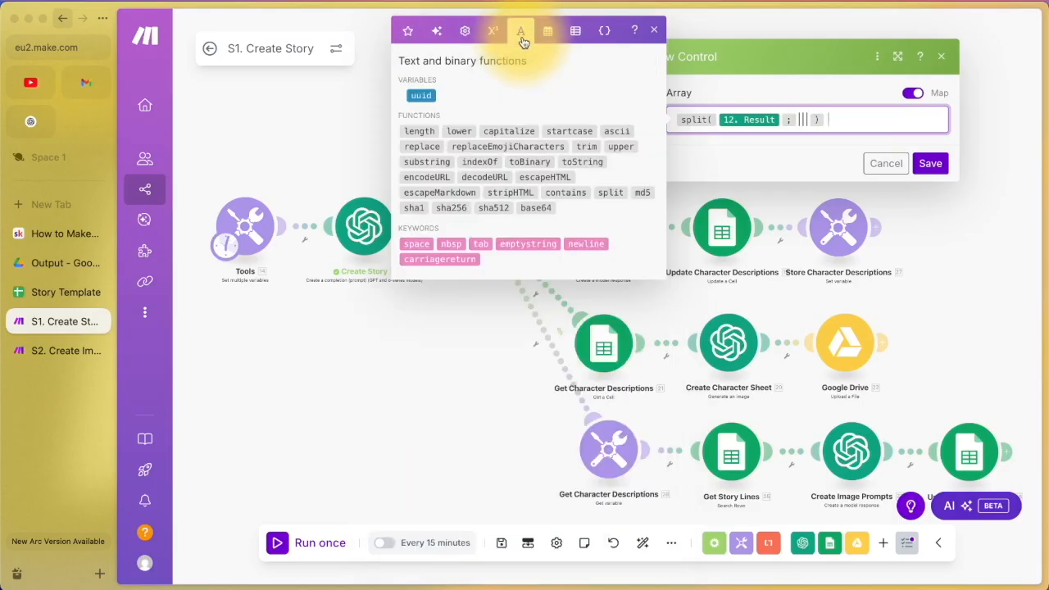
{"action": "left_click", "coordinate": [607, 192]}
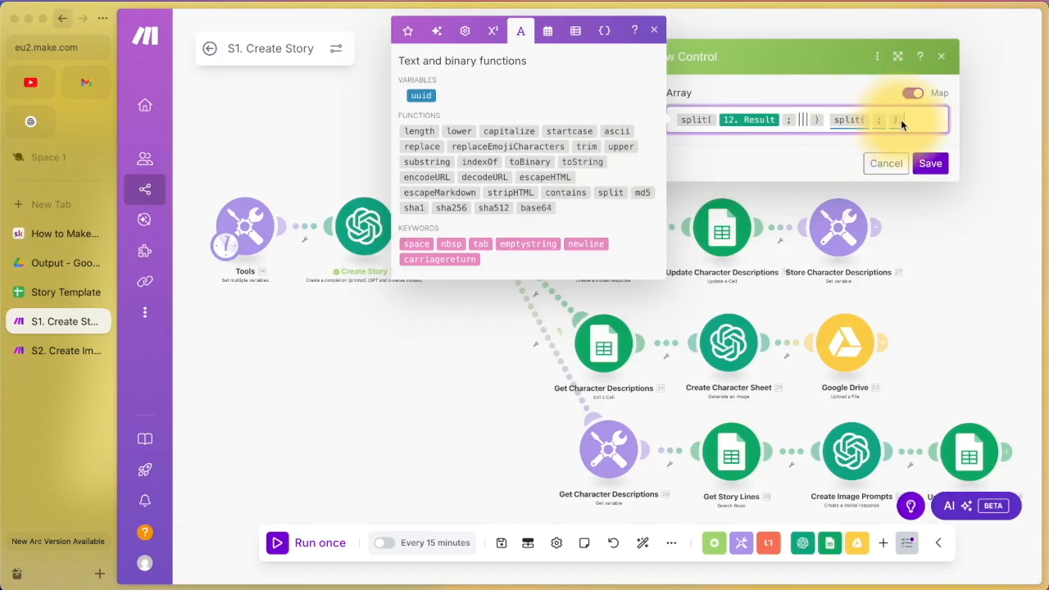
{"action": "left_click", "coordinate": [871, 120]}
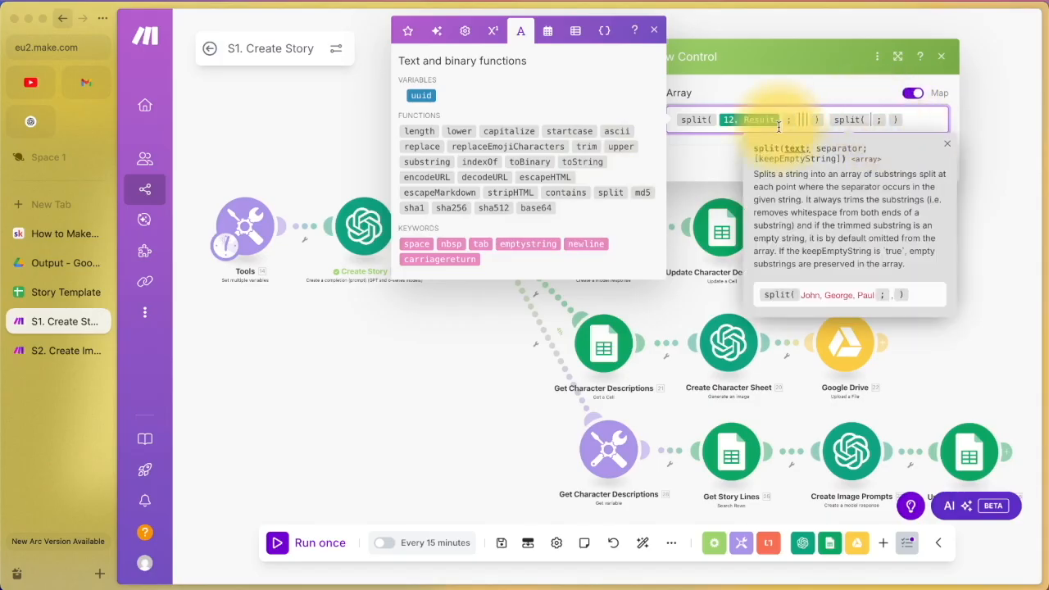
{"action": "left_click", "coordinate": [408, 31]}
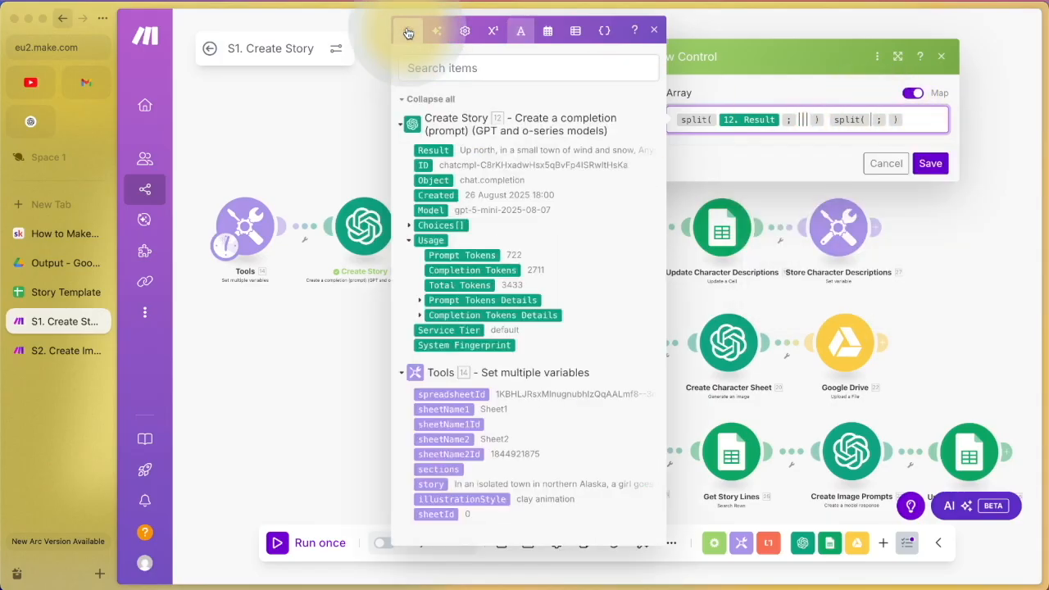
{"action": "left_click", "coordinate": [432, 149]}
{"action": "left_click", "coordinate": [691, 136]}
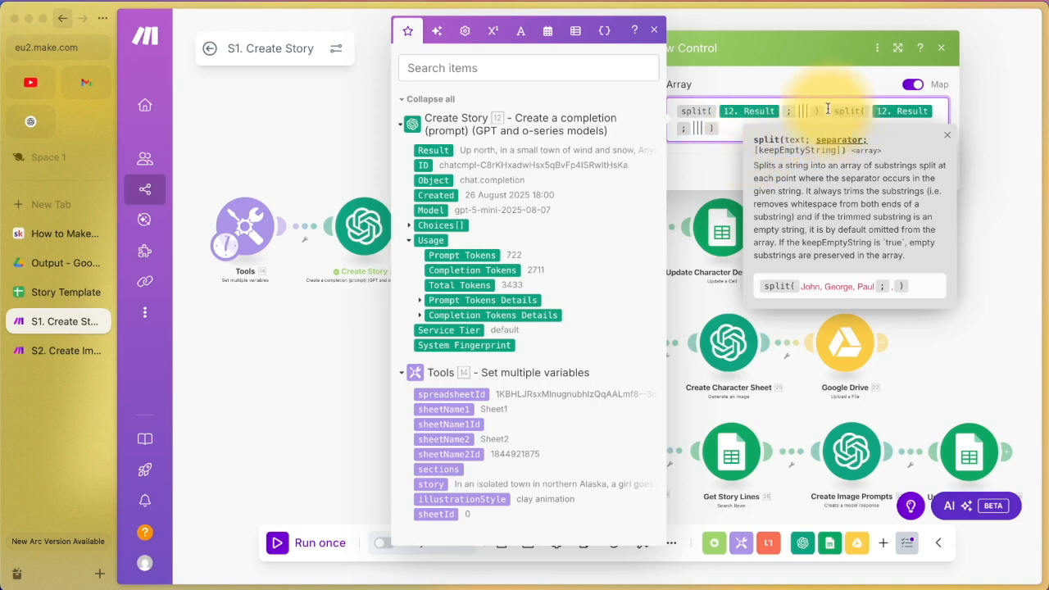
{"action": "left_click_drag", "start_coordinate": [828, 109], "coordinate": [827, 123]}
{"action": "key", "text": "BackSpace"}
{"action": "left_click", "coordinate": [894, 164]}
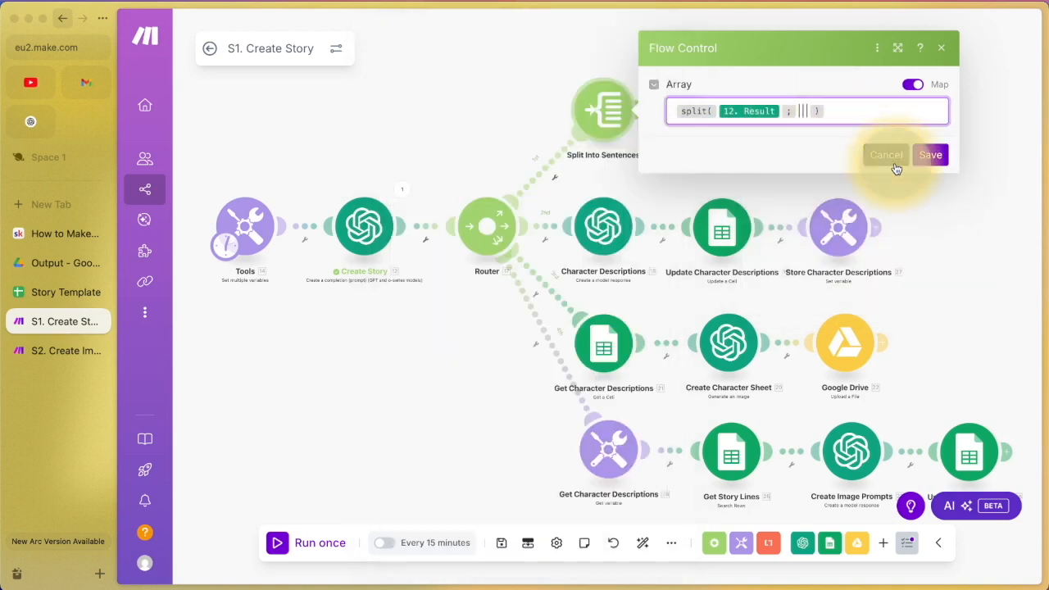
{"action": "left_click", "coordinate": [893, 162]}
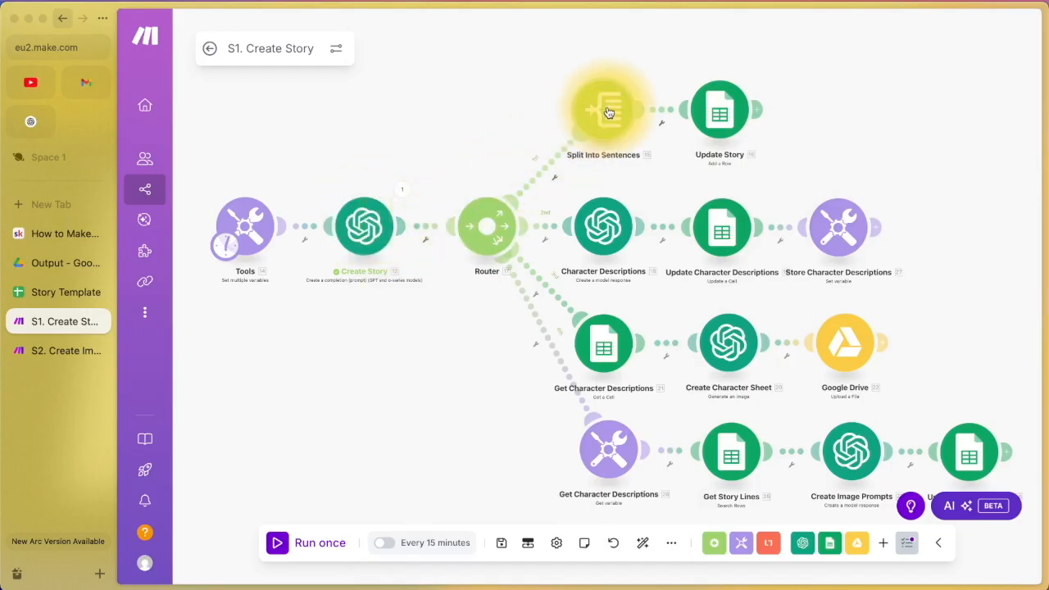
{"action": "left_click", "coordinate": [718, 119]}
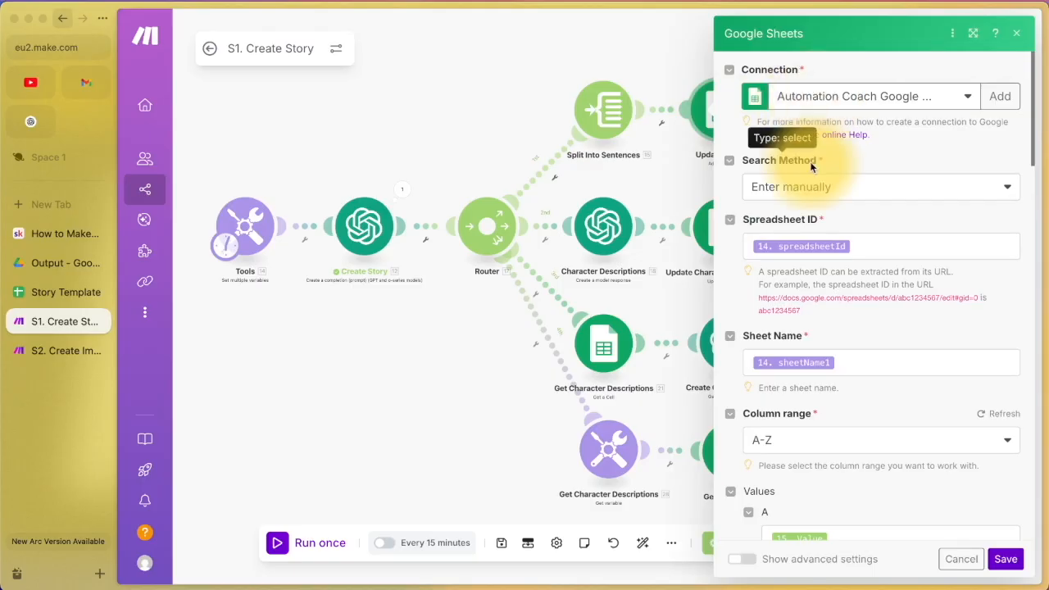
{"action": "left_click", "coordinate": [814, 189]}
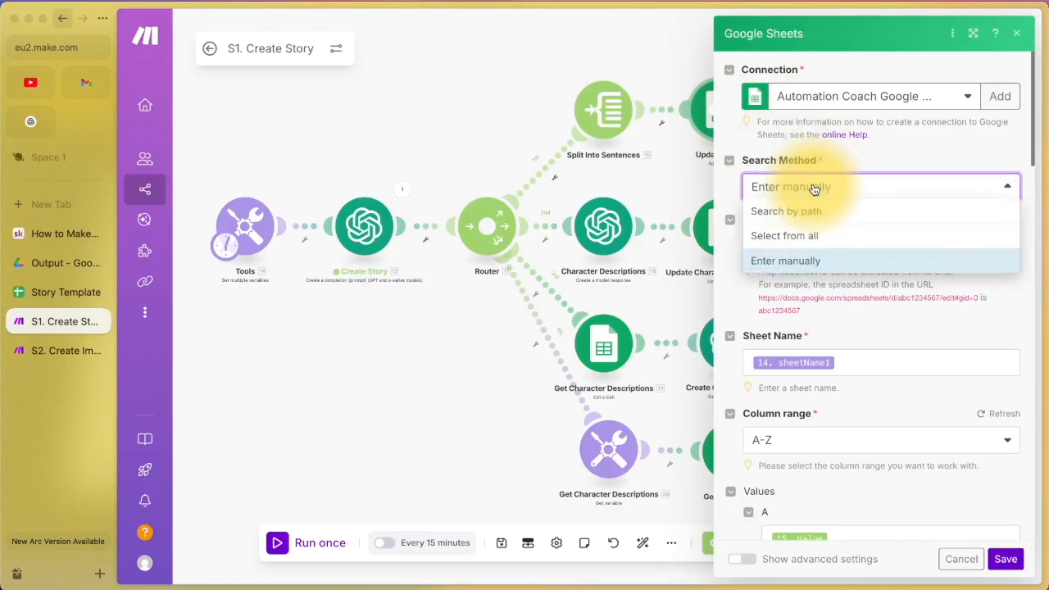
{"action": "left_click", "coordinate": [818, 186]}
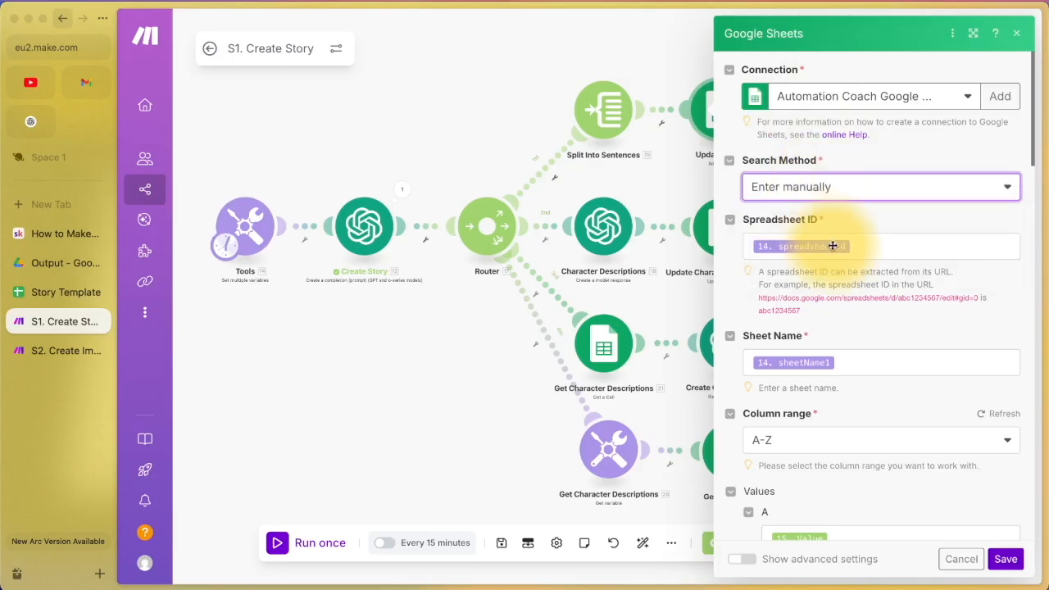
{"action": "scroll", "coordinate": [855, 317], "scroll_direction": "down", "scroll_amount": 1}
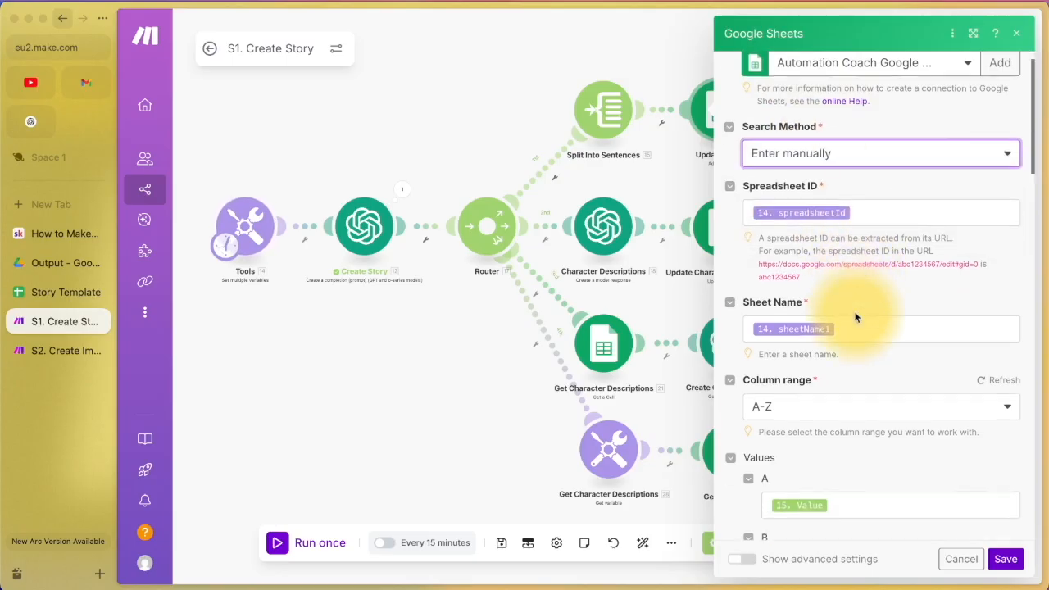
{"action": "scroll", "coordinate": [854, 317], "scroll_direction": "down", "scroll_amount": 3}
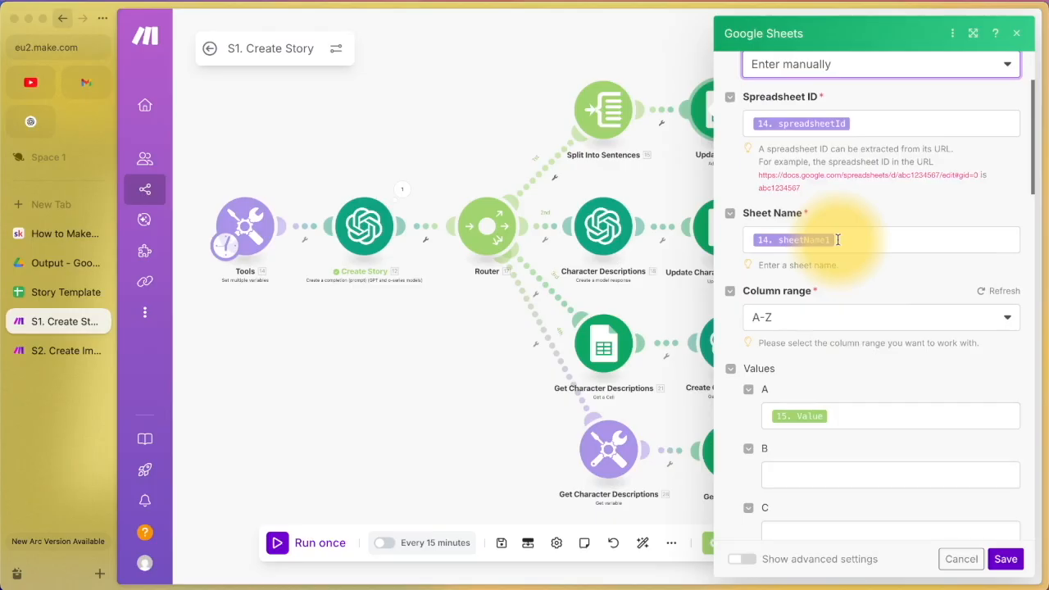
{"action": "left_click", "coordinate": [61, 291]}
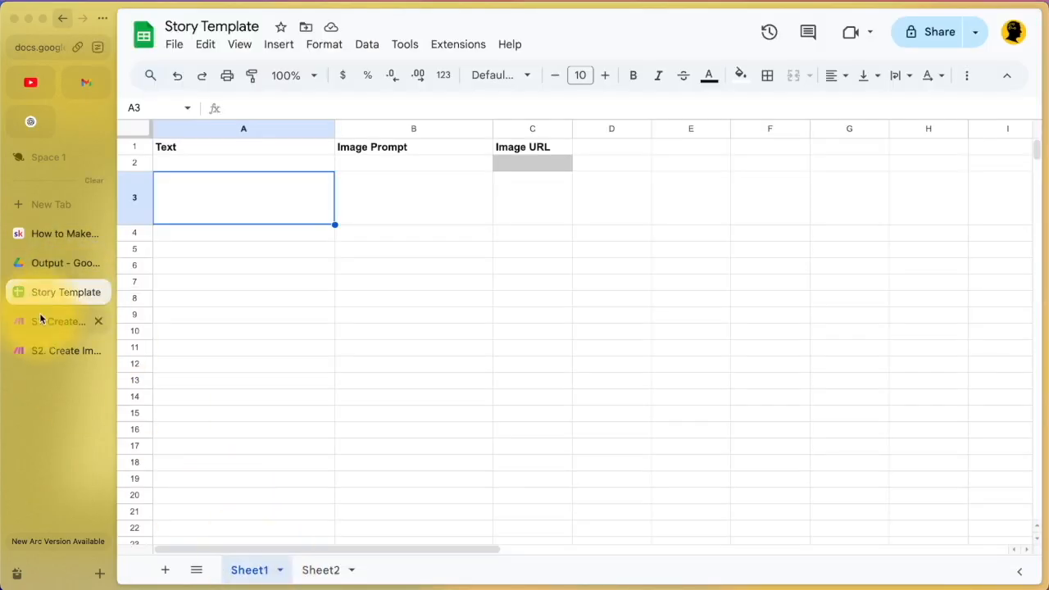
{"action": "left_click", "coordinate": [41, 319]}
{"action": "scroll", "coordinate": [819, 327], "scroll_direction": "down", "scroll_amount": 4}
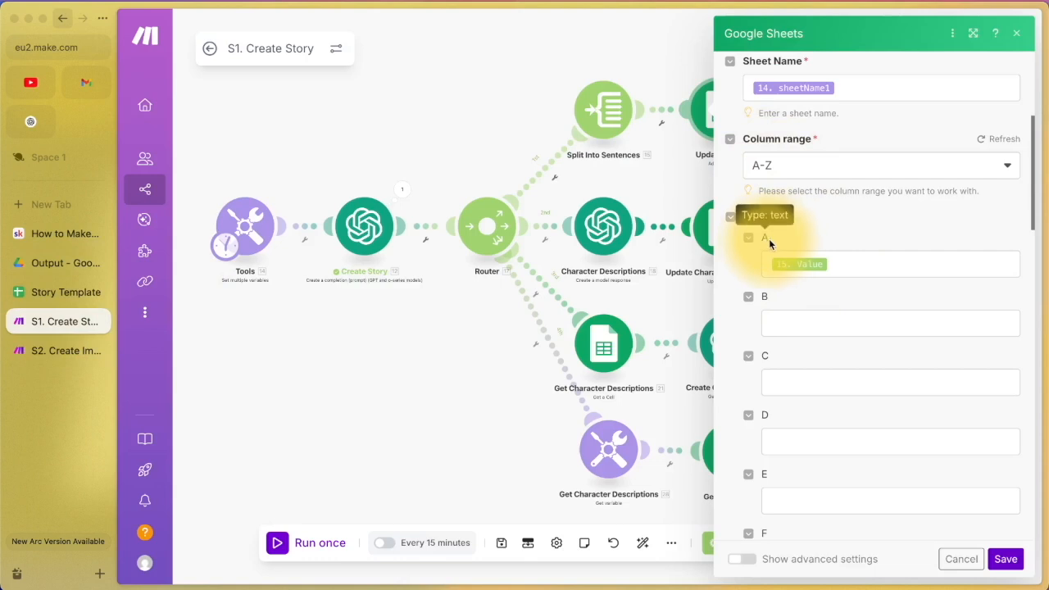
{"action": "left_click", "coordinate": [44, 297]}
{"action": "left_click", "coordinate": [215, 164]}
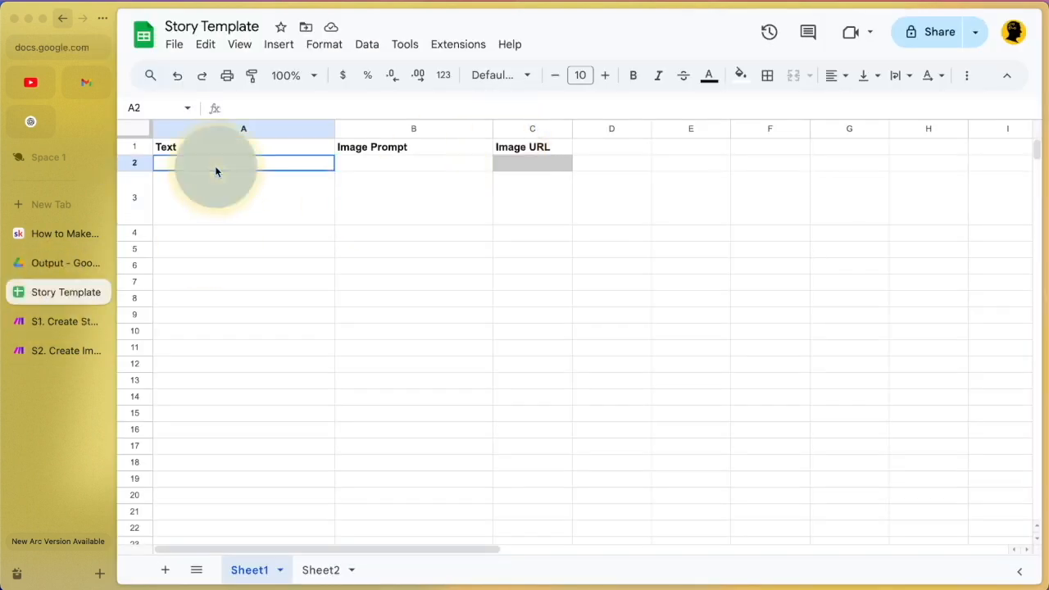
{"action": "left_click", "coordinate": [38, 320]}
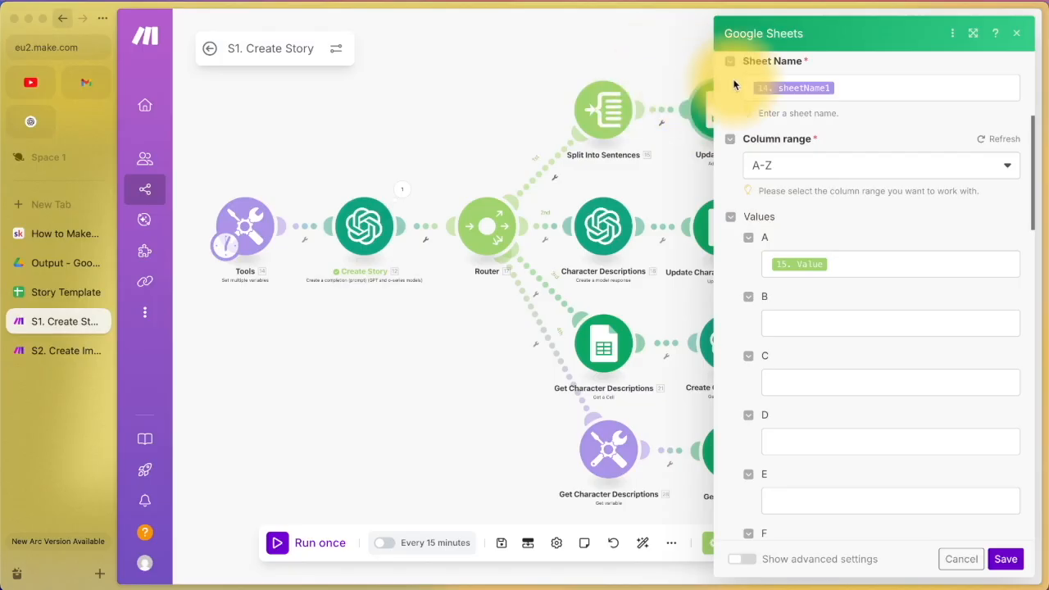
{"action": "left_click", "coordinate": [840, 263]}
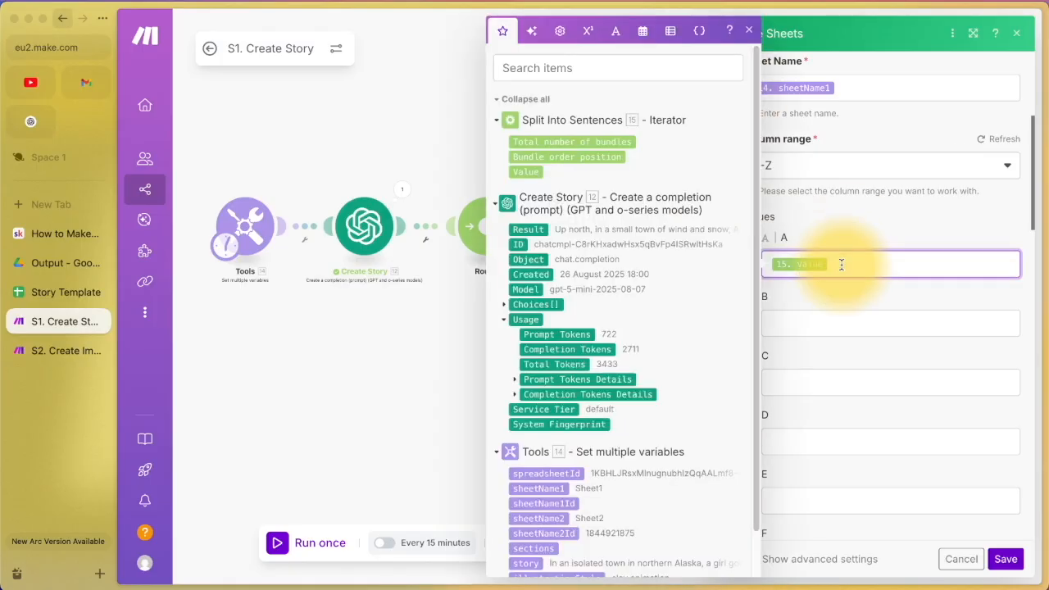
{"action": "left_click", "coordinate": [749, 30]}
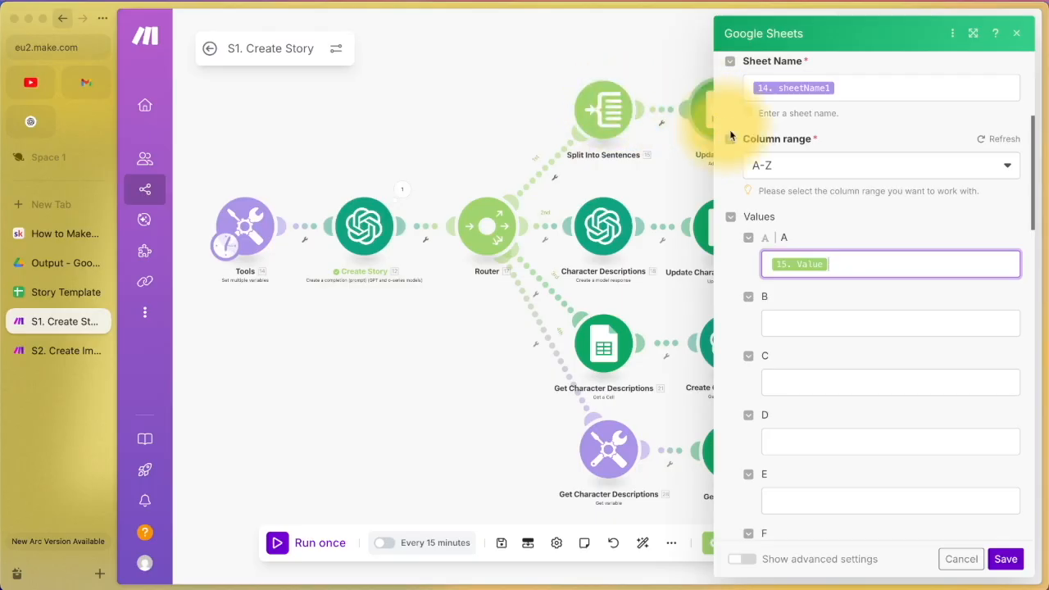
{"action": "scroll", "coordinate": [837, 257], "scroll_direction": "down", "scroll_amount": 5}
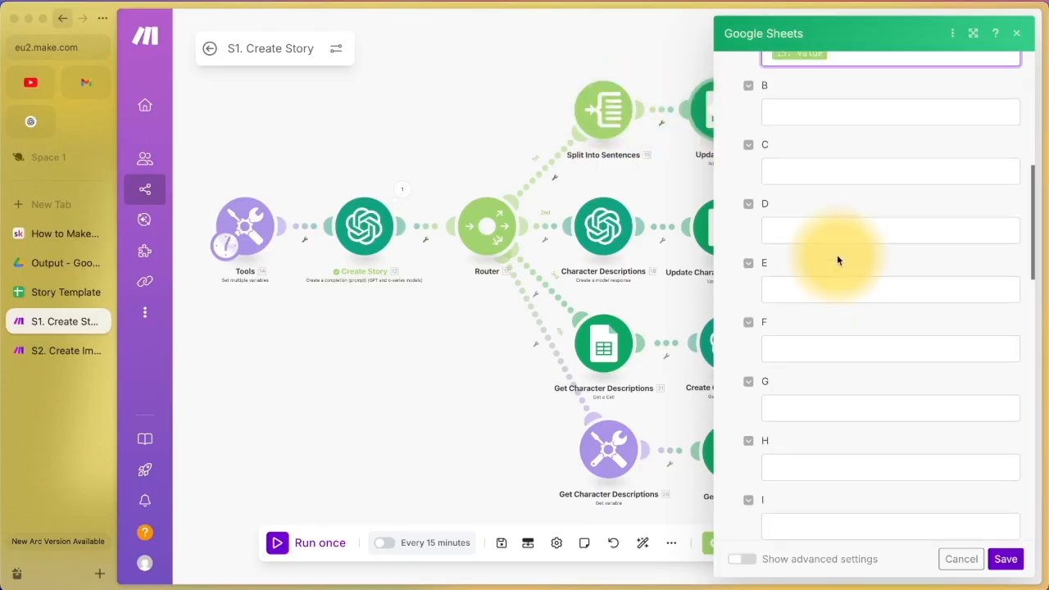
{"action": "scroll", "coordinate": [837, 256], "scroll_direction": "up", "scroll_amount": 4}
{"action": "left_click", "coordinate": [971, 565]}
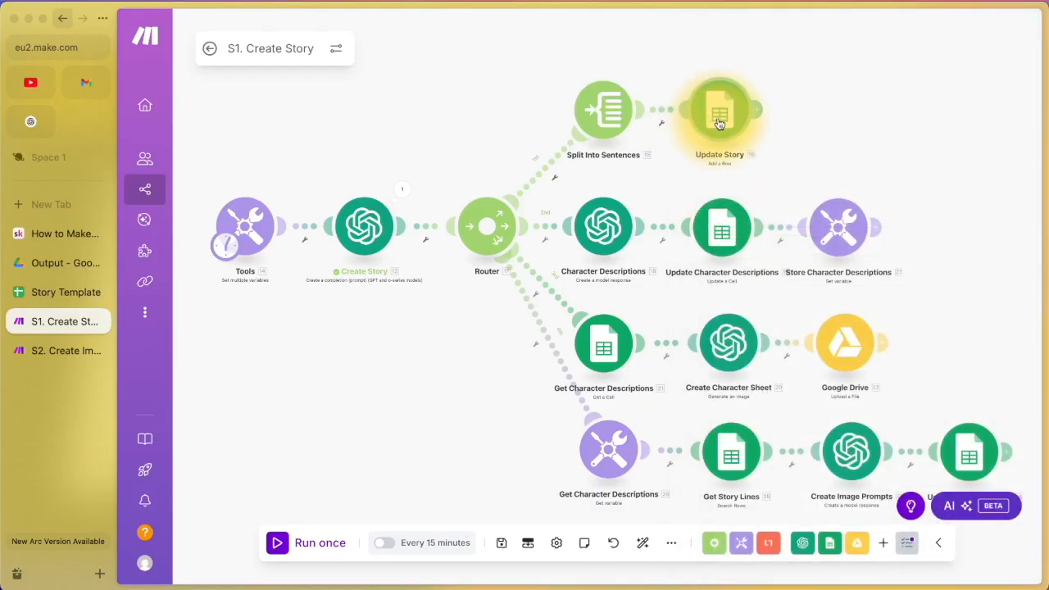
Step: Run the scenario once, watch story rows fill Story Template's Sheet1, then stop and save
{"action": "left_click", "coordinate": [318, 541]}
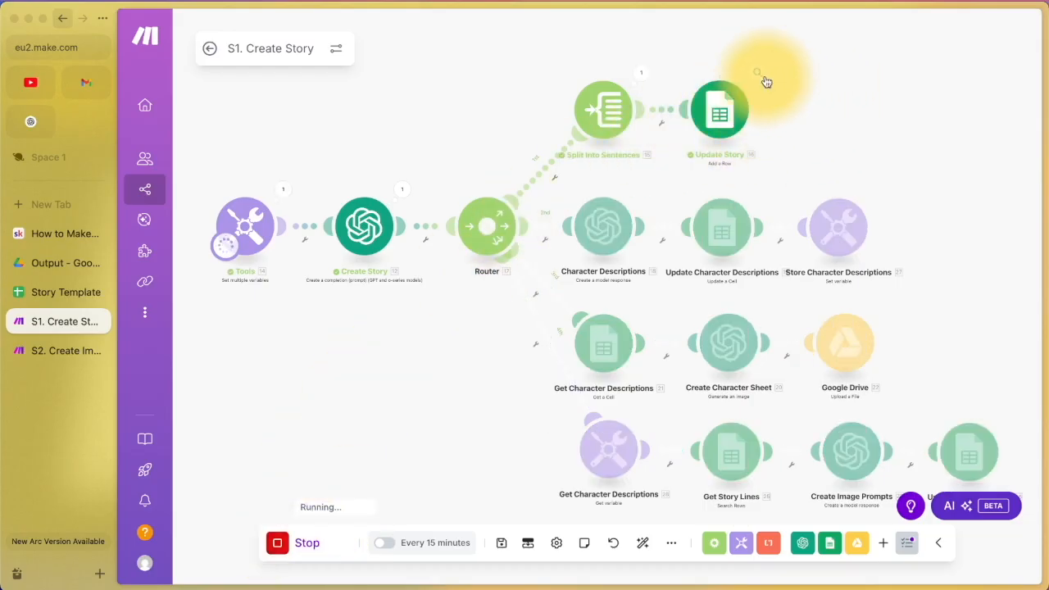
{"action": "left_click", "coordinate": [34, 294]}
{"action": "scroll", "coordinate": [232, 341], "scroll_direction": "down", "scroll_amount": 20}
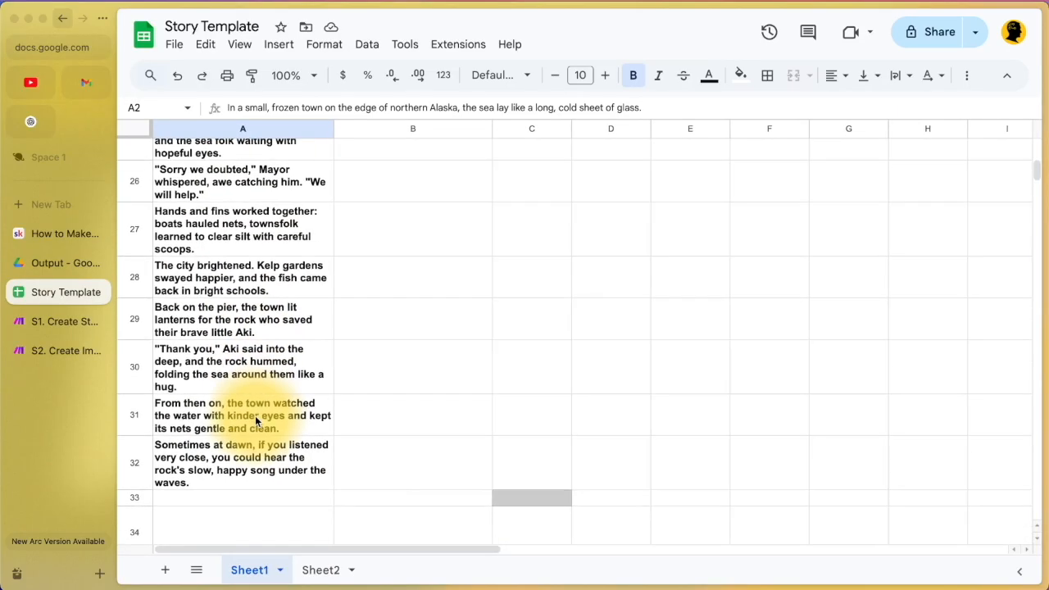
{"action": "left_click", "coordinate": [47, 316]}
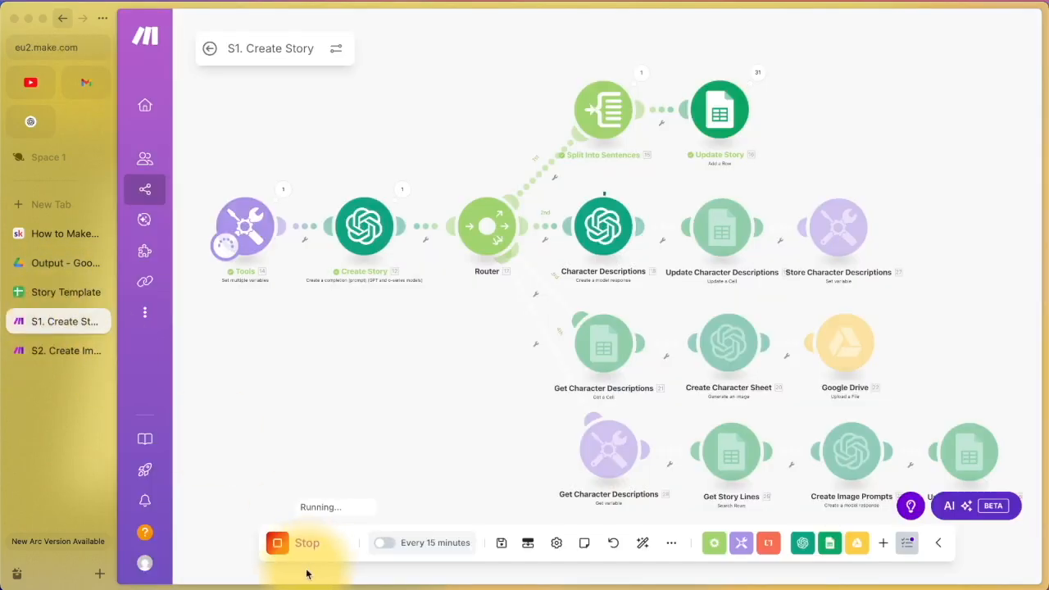
{"action": "left_click", "coordinate": [277, 543]}
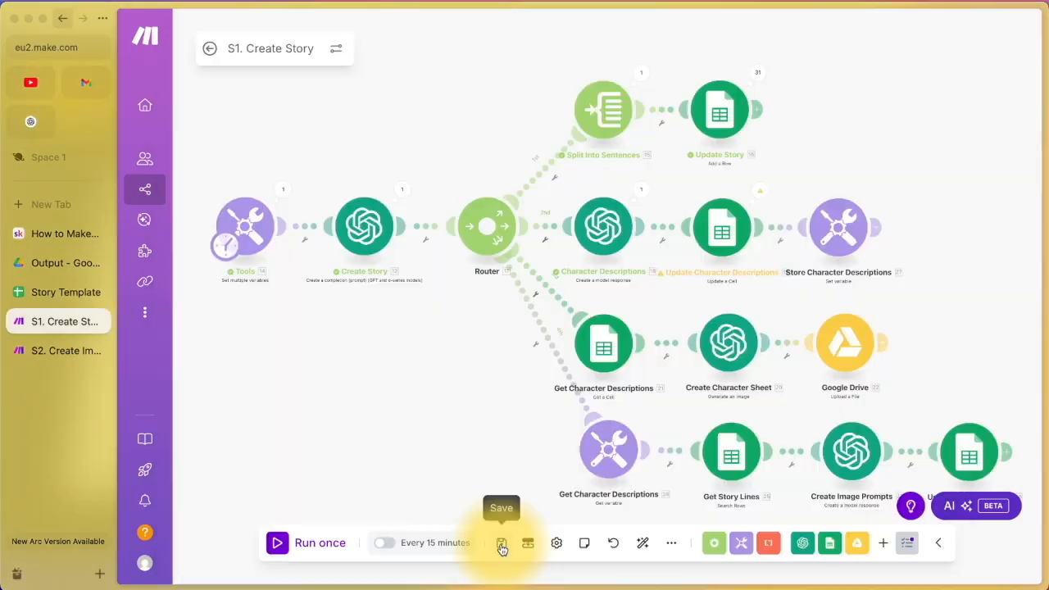
{"action": "left_click", "coordinate": [500, 545]}
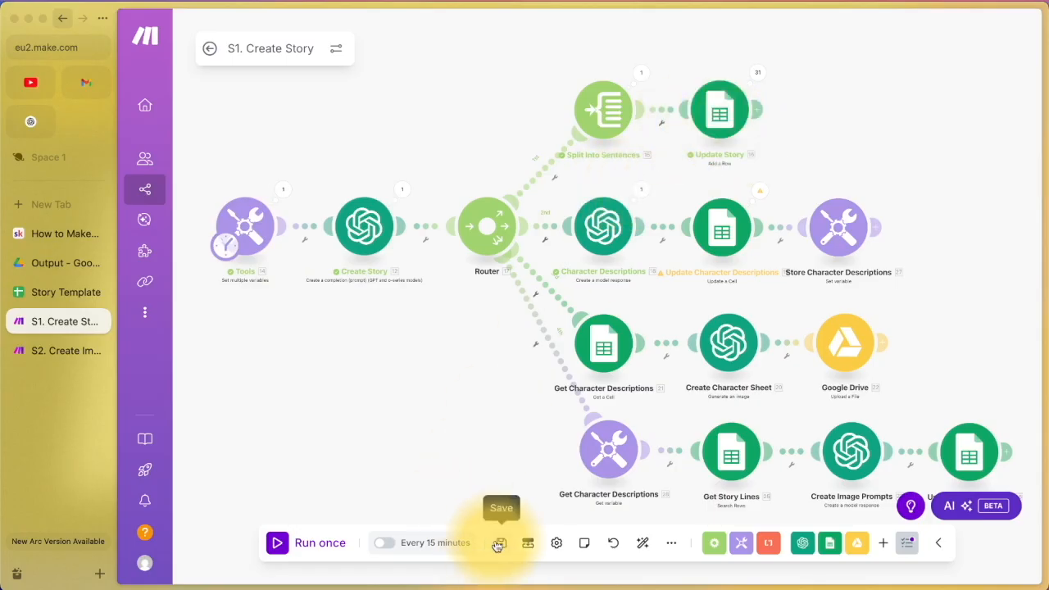
{"action": "left_click", "coordinate": [615, 546]}
{"action": "left_click", "coordinate": [598, 300]}
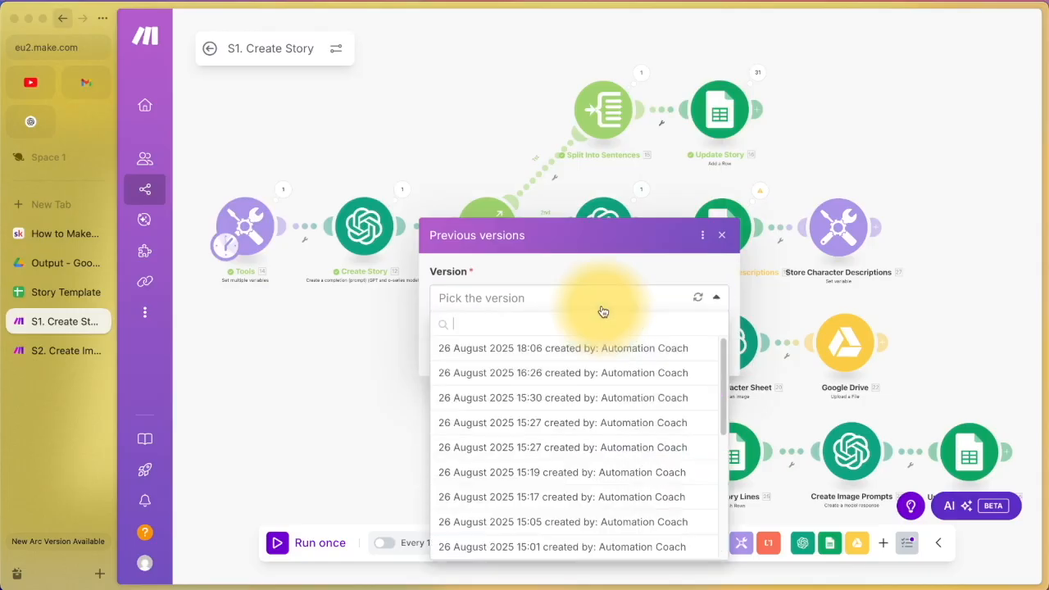
{"action": "left_click", "coordinate": [721, 235]}
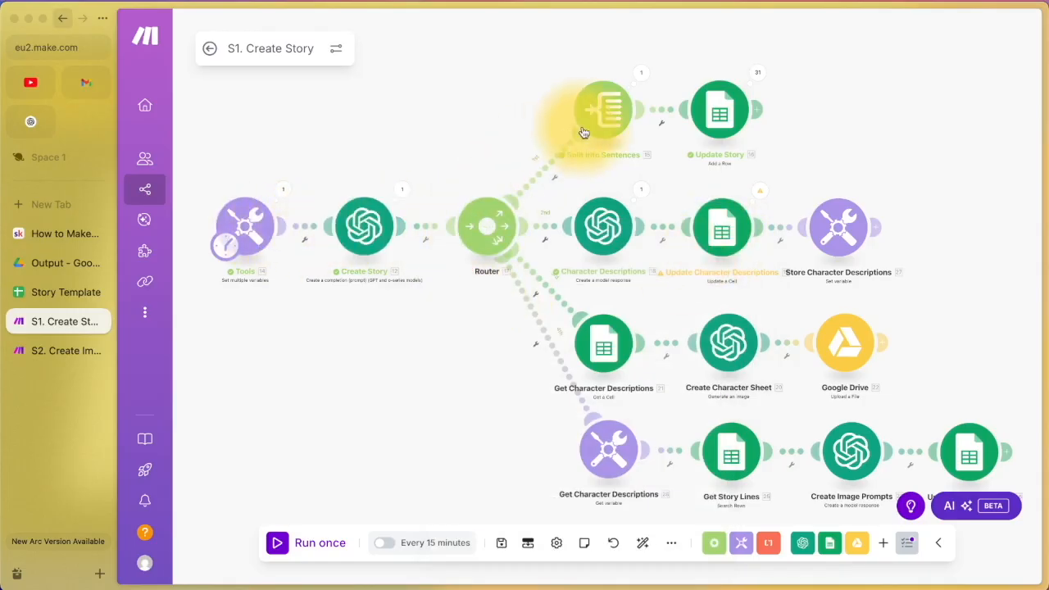
{"action": "left_click", "coordinate": [66, 292]}
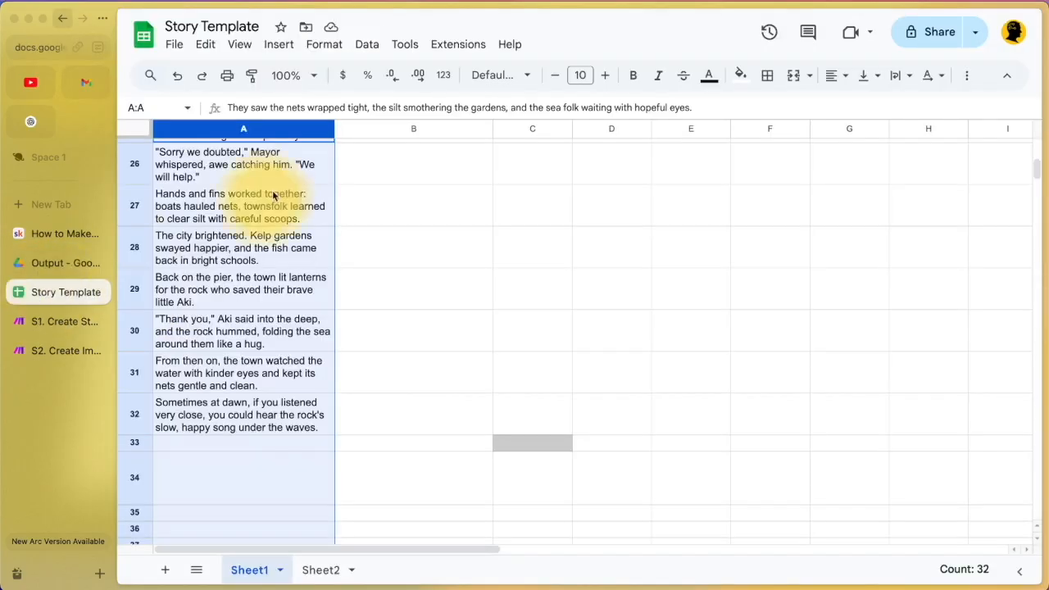
{"action": "scroll", "coordinate": [261, 363], "scroll_direction": "up", "scroll_amount": 15}
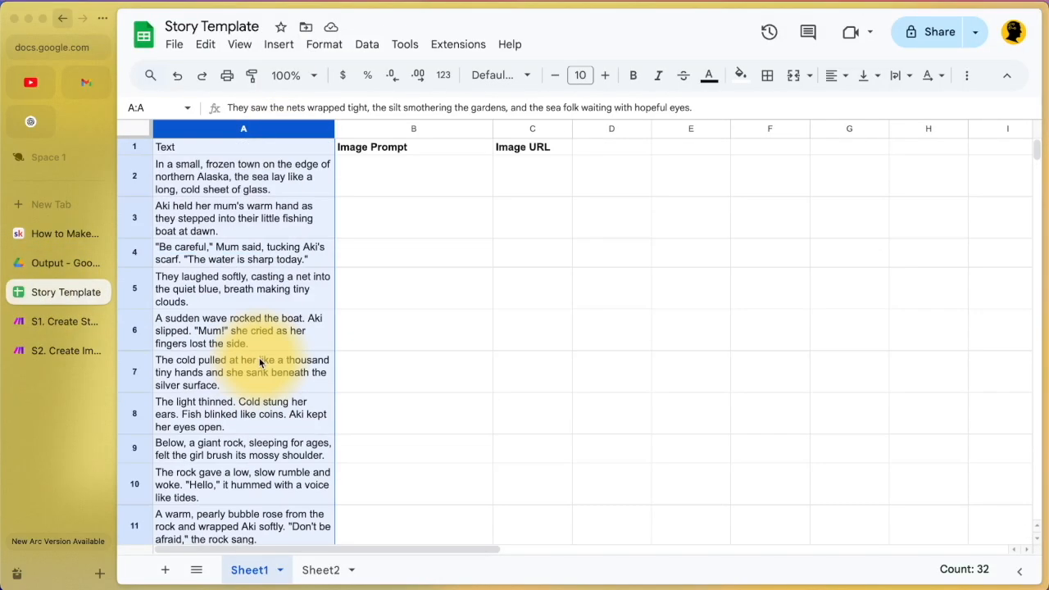
{"action": "left_click", "coordinate": [352, 321]}
{"action": "left_click_drag", "start_coordinate": [288, 175], "coordinate": [287, 495]}
{"action": "scroll", "coordinate": [287, 494], "scroll_direction": "down", "scroll_amount": 5}
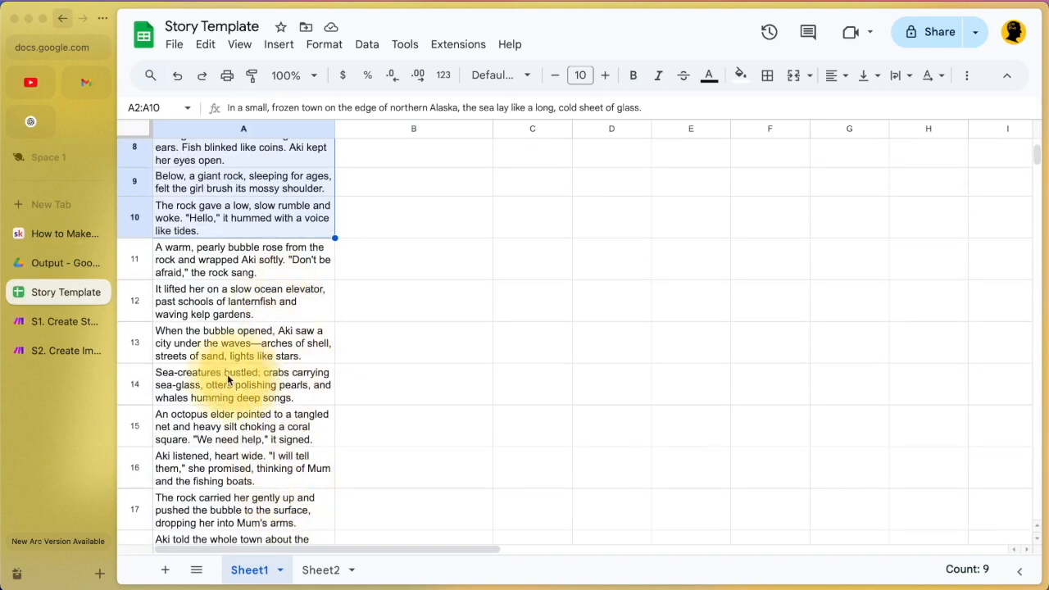
{"action": "left_click", "coordinate": [57, 320]}
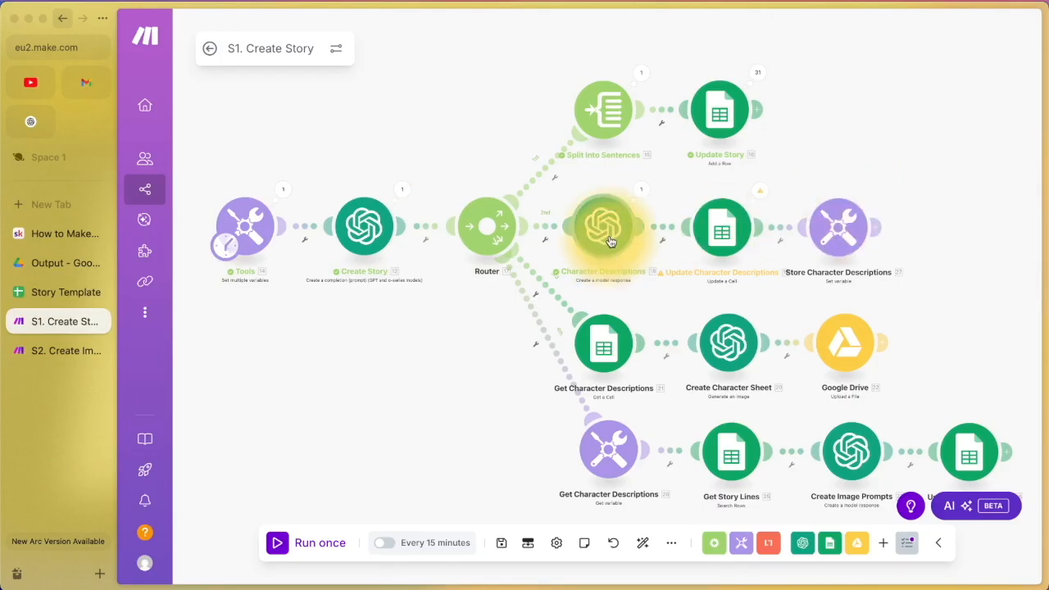
{"action": "left_click", "coordinate": [52, 295]}
{"action": "left_click", "coordinate": [52, 323]}
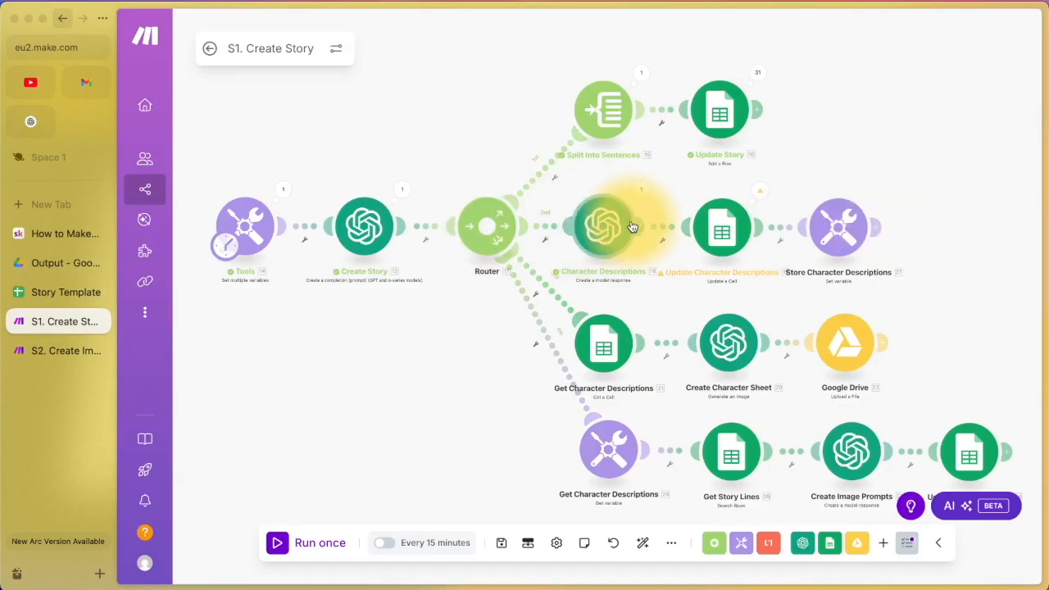
{"action": "left_click", "coordinate": [487, 230]}
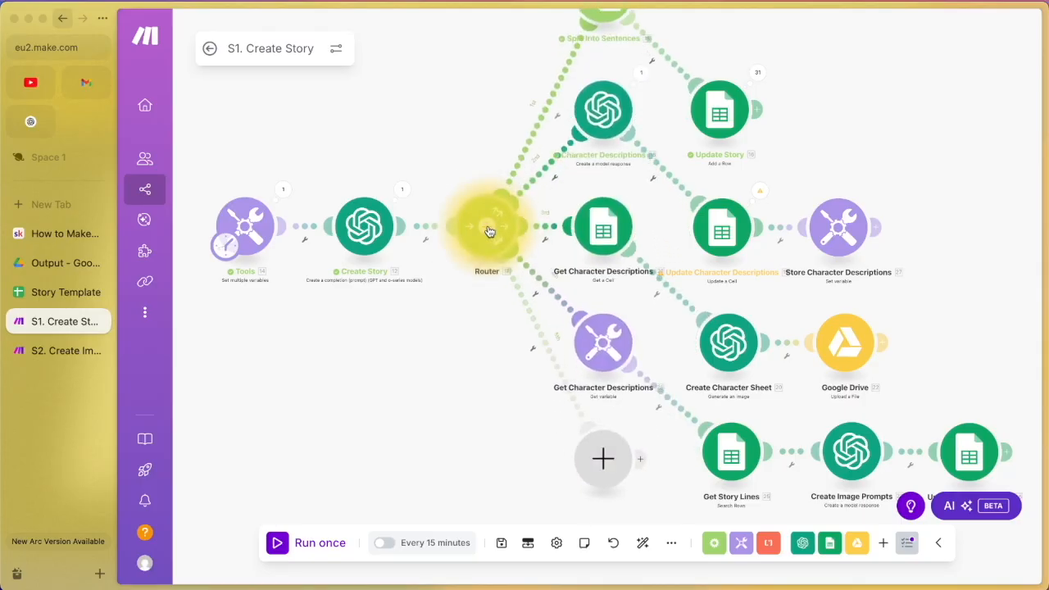
{"action": "left_click", "coordinate": [613, 543]}
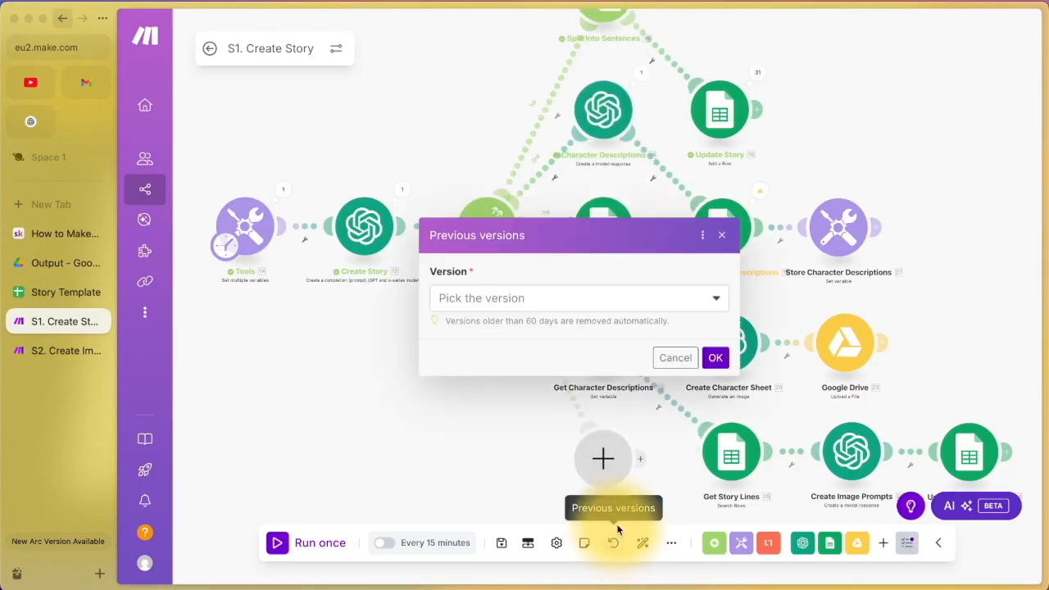
{"action": "left_click", "coordinate": [594, 307]}
{"action": "left_click", "coordinate": [593, 347]}
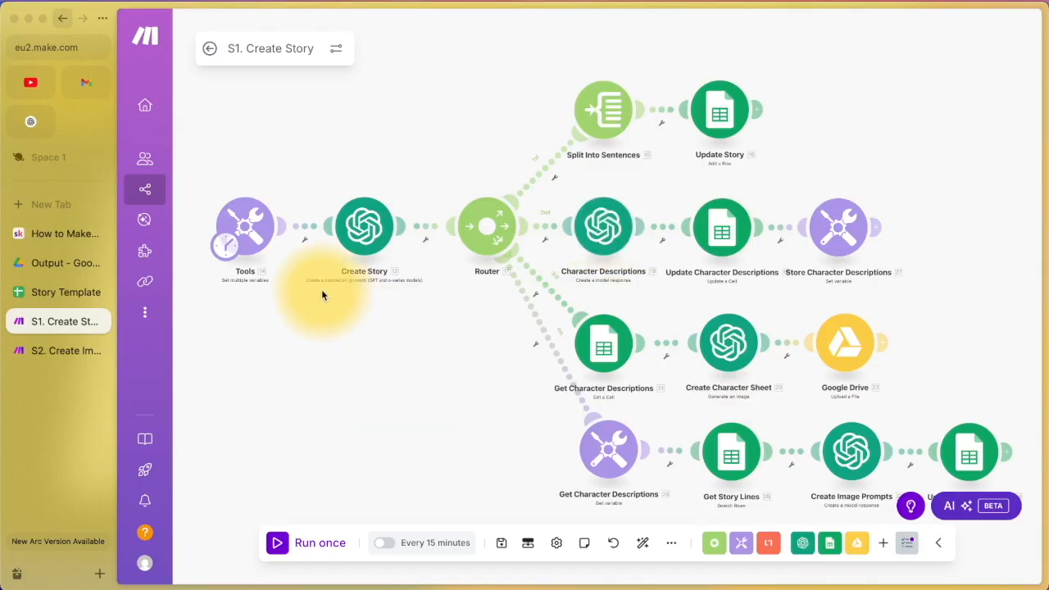
{"action": "right_click", "coordinate": [452, 414]}
{"action": "left_click", "coordinate": [496, 424]}
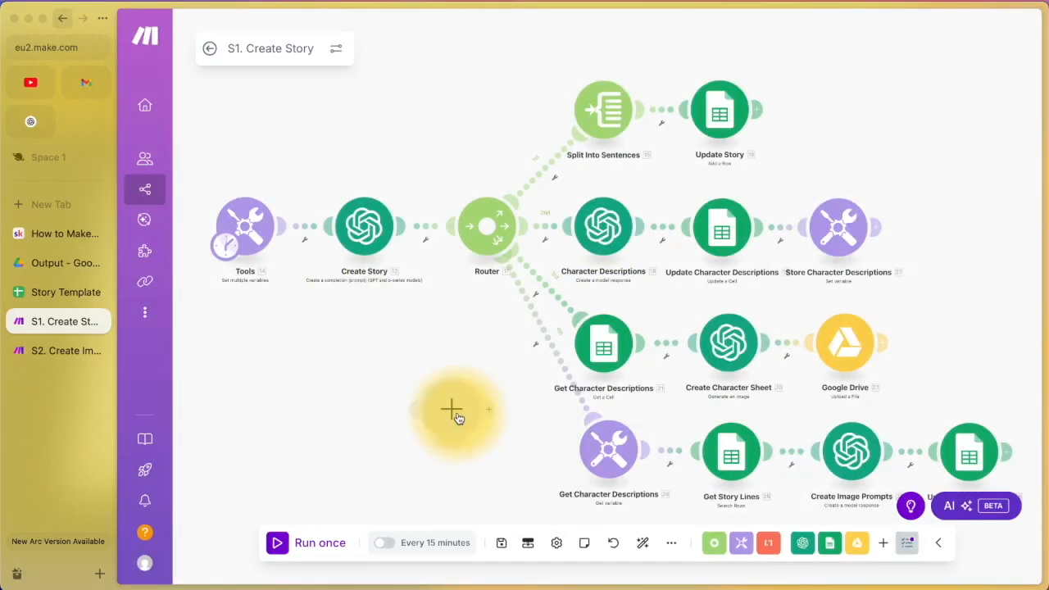
{"action": "type", "text": "openai"}
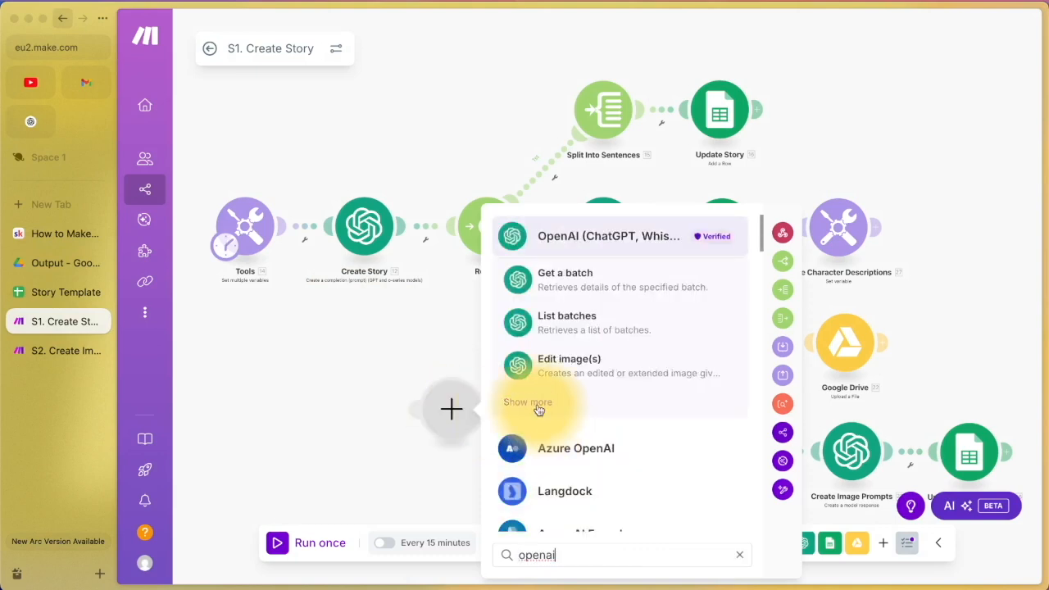
{"action": "left_click", "coordinate": [533, 403]}
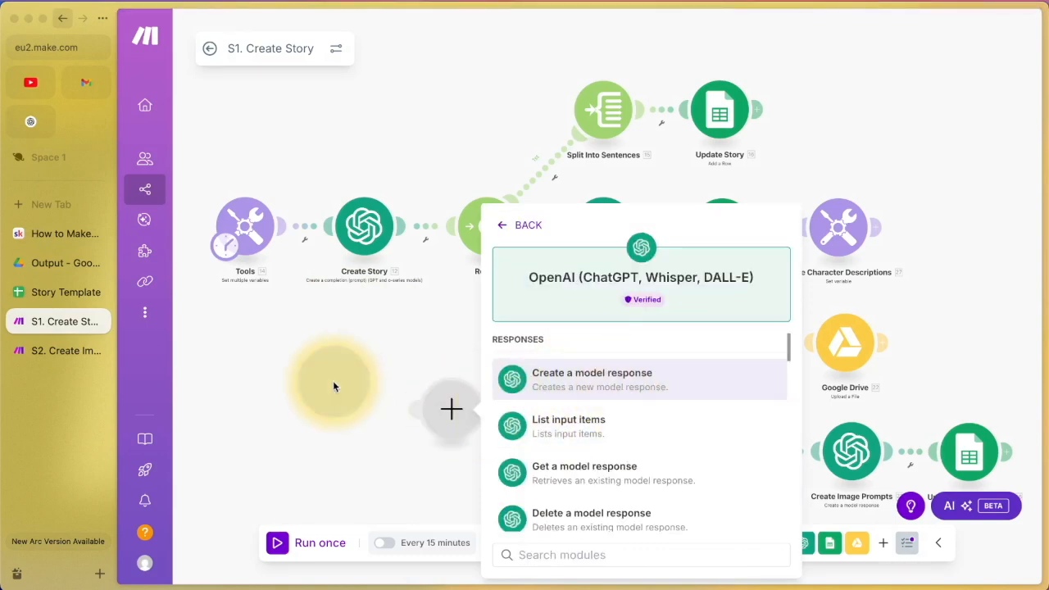
{"action": "left_click", "coordinate": [333, 380]}
{"action": "right_click", "coordinate": [447, 422]}
{"action": "left_click", "coordinate": [483, 459]}
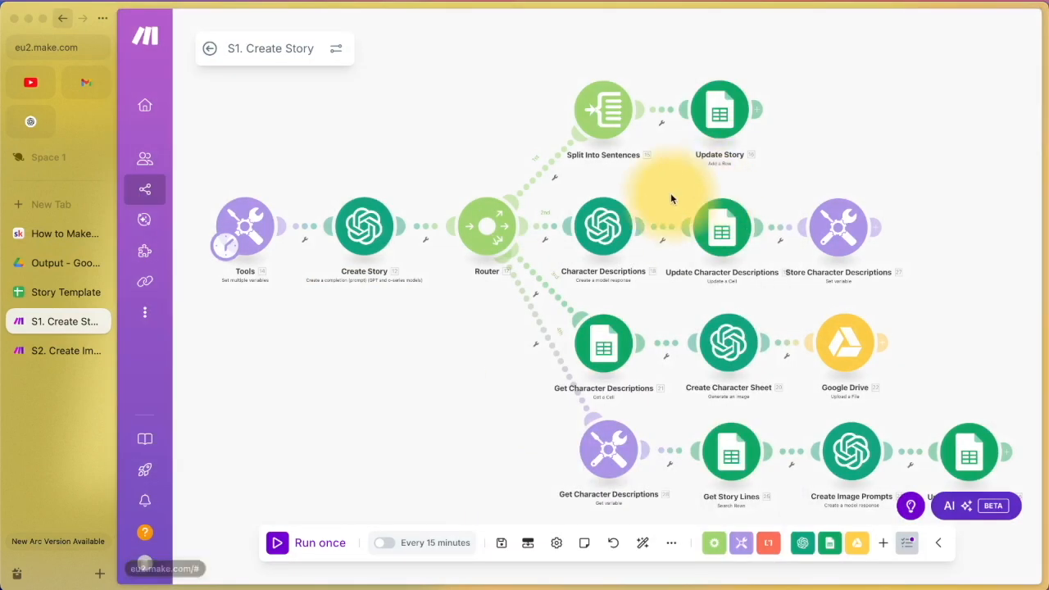
{"action": "left_click", "coordinate": [601, 225]}
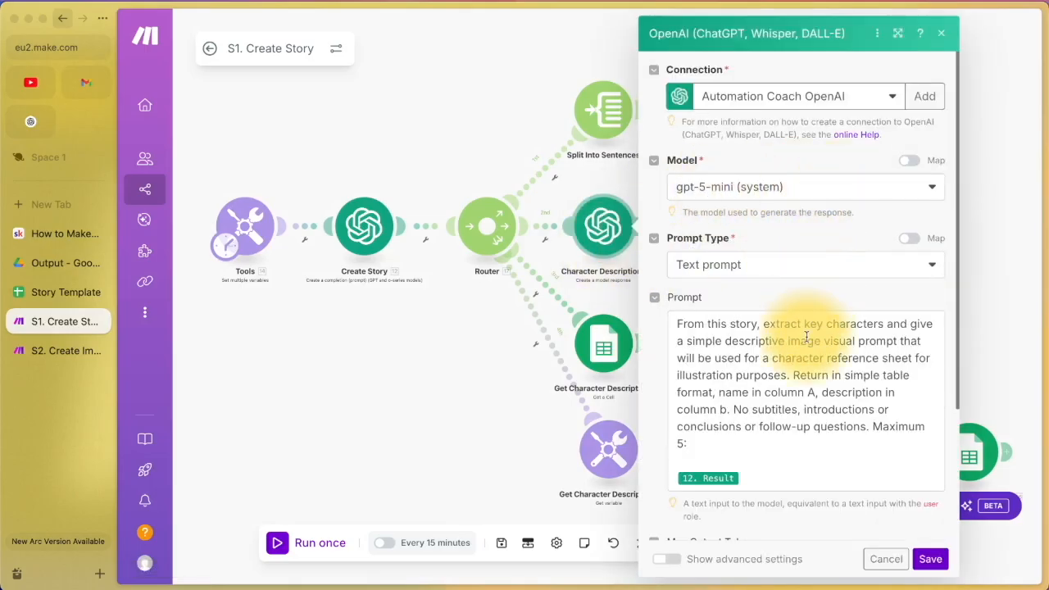
{"action": "scroll", "coordinate": [770, 332], "scroll_direction": "down", "scroll_amount": 1}
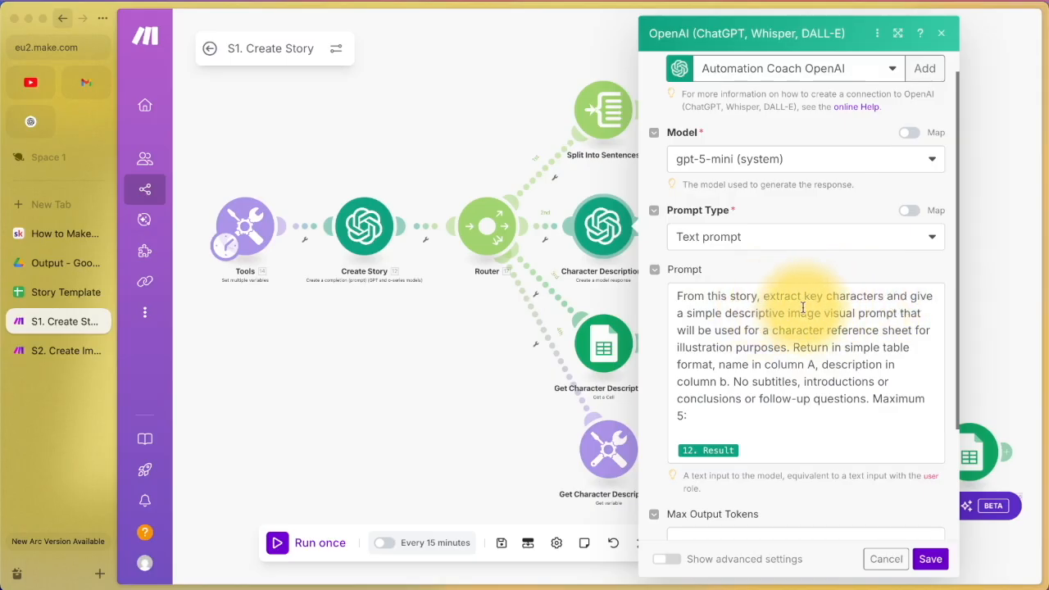
{"action": "left_click_drag", "start_coordinate": [698, 331], "coordinate": [880, 328]}
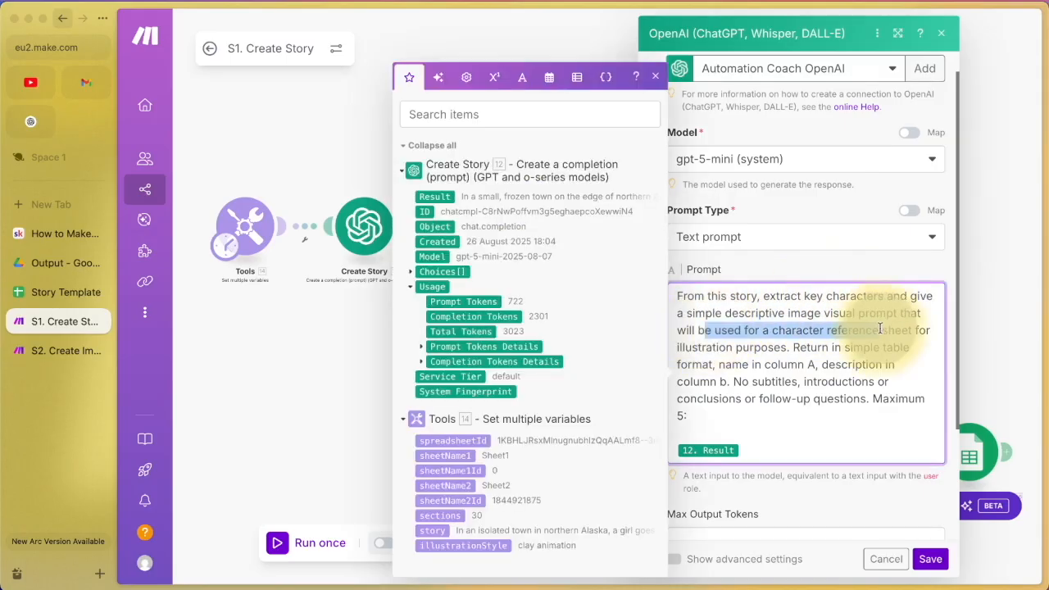
{"action": "left_click", "coordinate": [783, 346]}
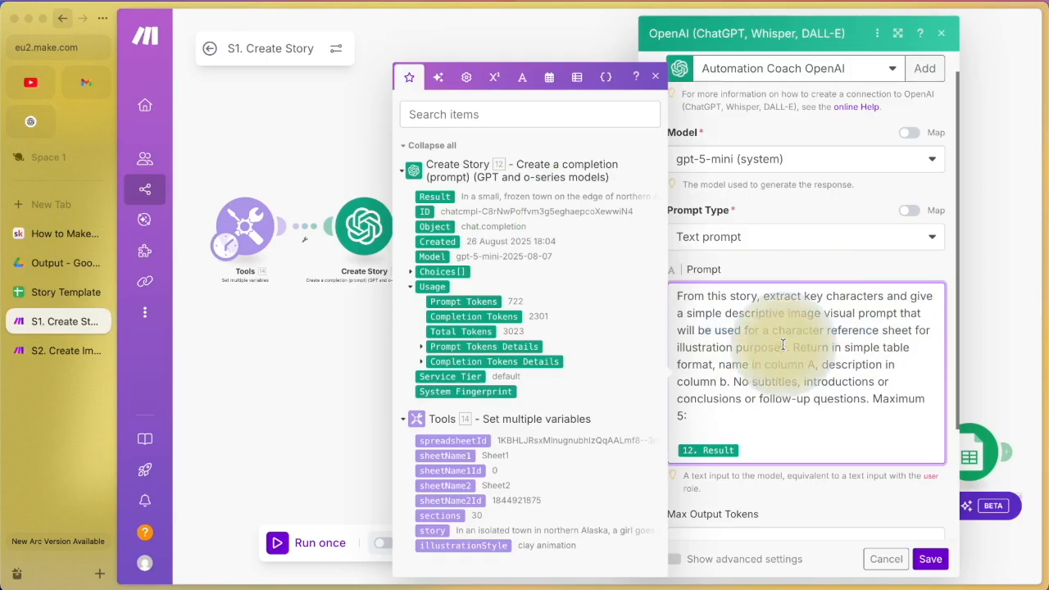
{"action": "left_click_drag", "start_coordinate": [793, 346], "coordinate": [707, 408]}
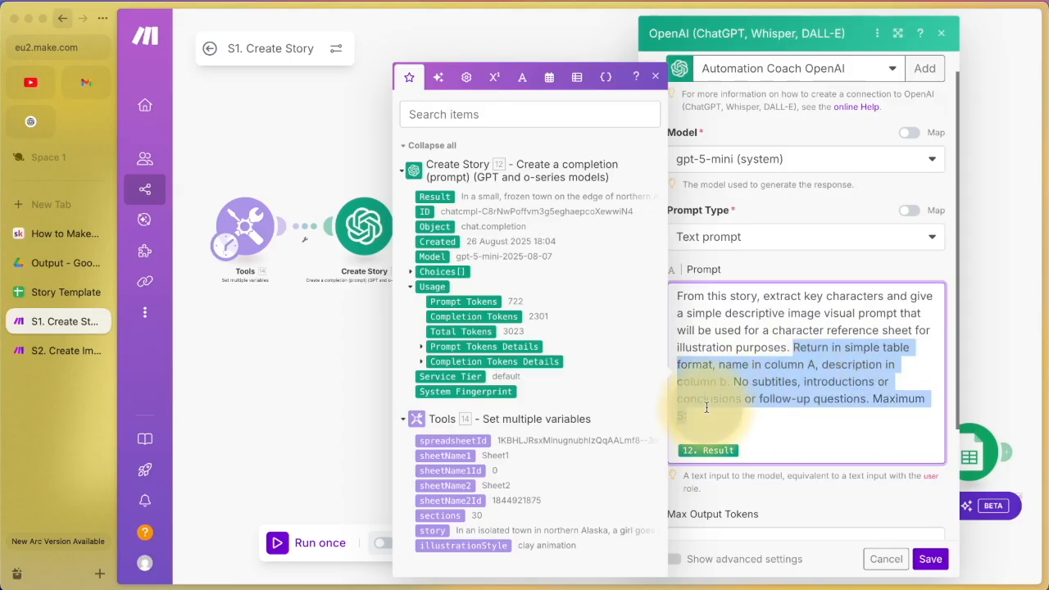
{"action": "left_click", "coordinate": [867, 417]}
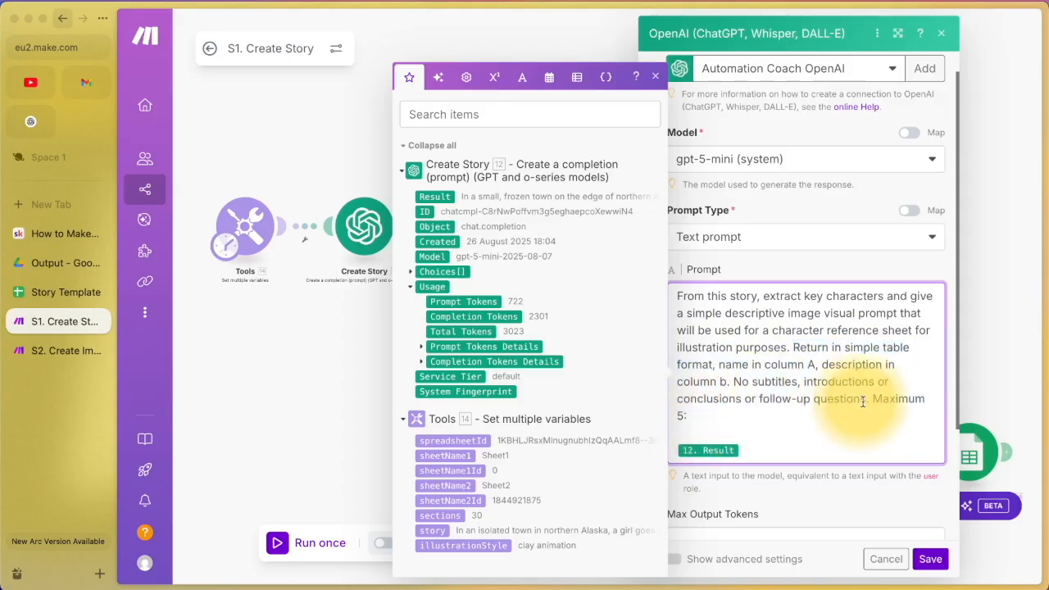
{"action": "left_click_drag", "start_coordinate": [873, 398], "coordinate": [715, 407]}
{"action": "left_click", "coordinate": [715, 413]}
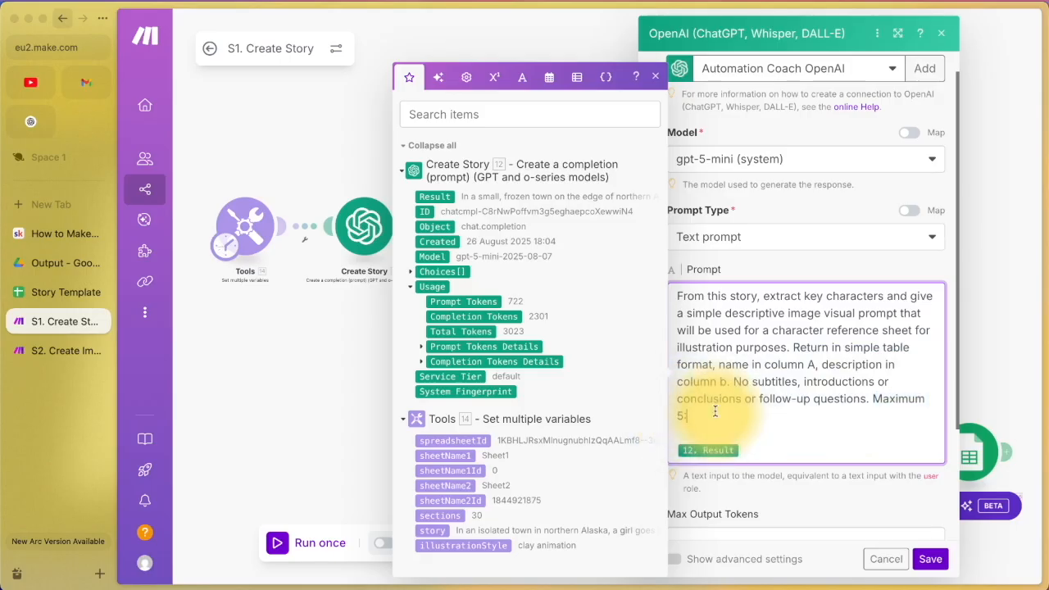
{"action": "left_click", "coordinate": [651, 78]}
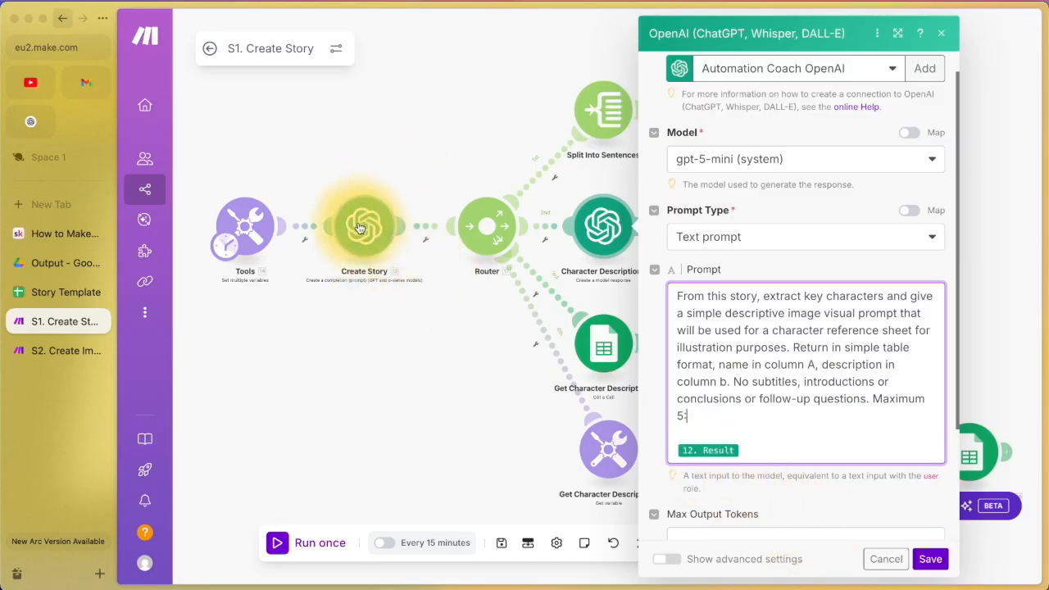
{"action": "scroll", "coordinate": [850, 358], "scroll_direction": "down", "scroll_amount": 2}
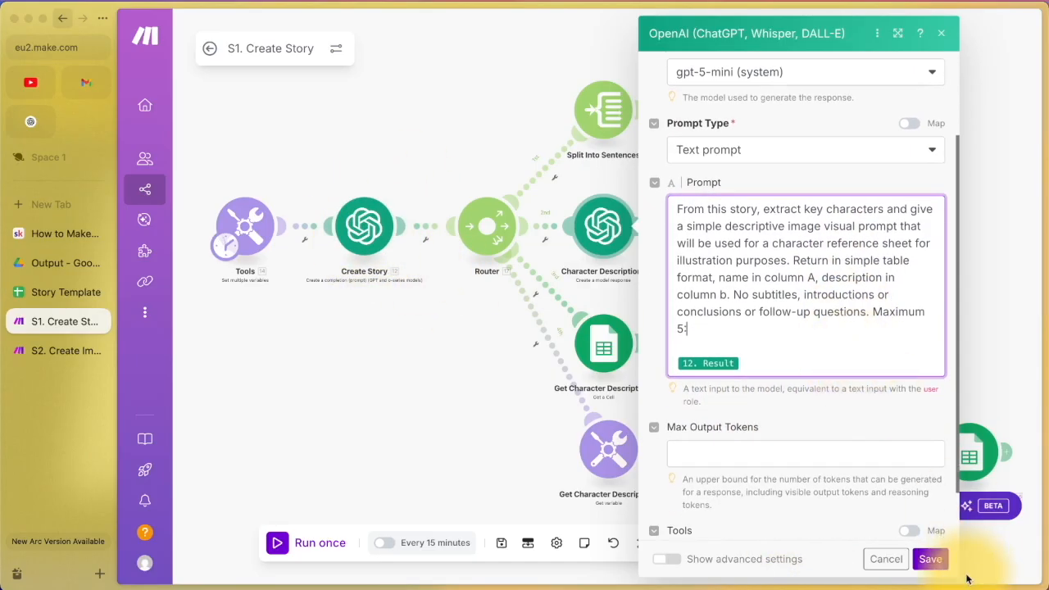
{"action": "scroll", "coordinate": [873, 502], "scroll_direction": "down", "scroll_amount": 2}
{"action": "left_click", "coordinate": [885, 559]}
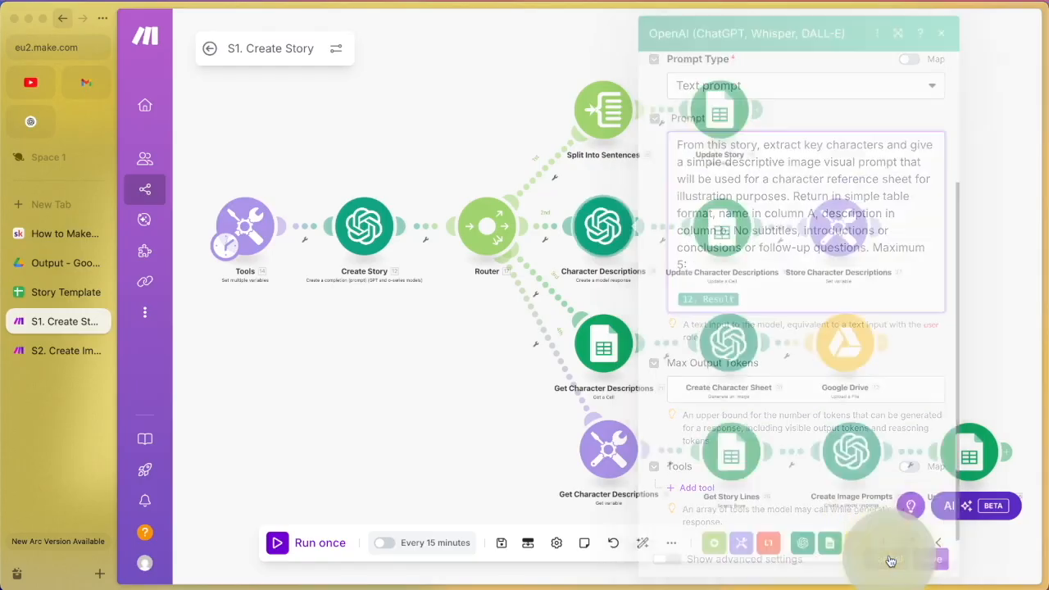
Step: Compare Update Character Descriptions' spreadsheet mapping with Story Template's Sheet2 and its A1 header
{"action": "left_click", "coordinate": [711, 229]}
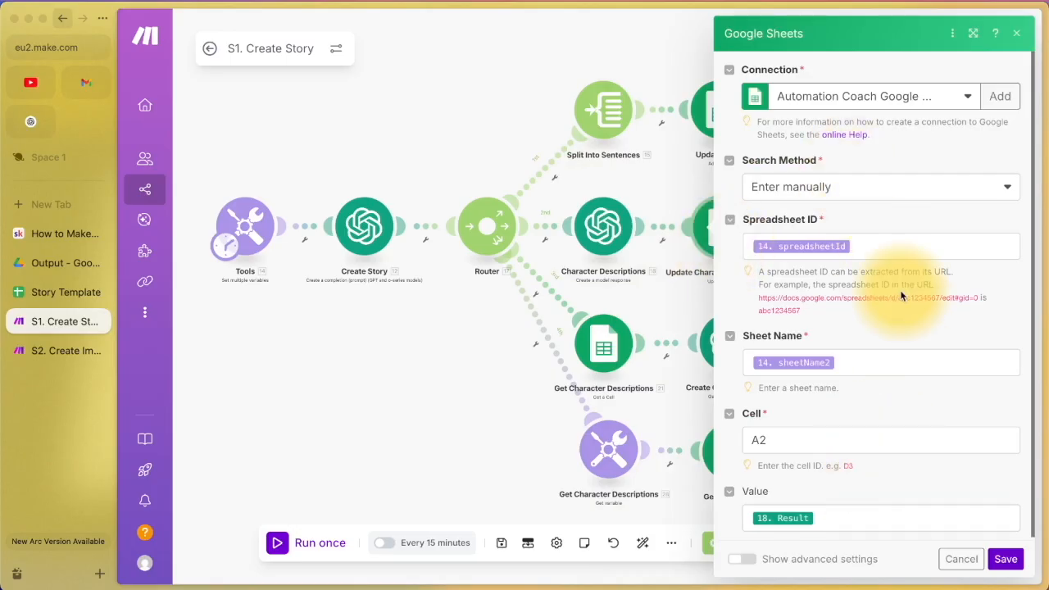
{"action": "left_click", "coordinate": [1017, 32]}
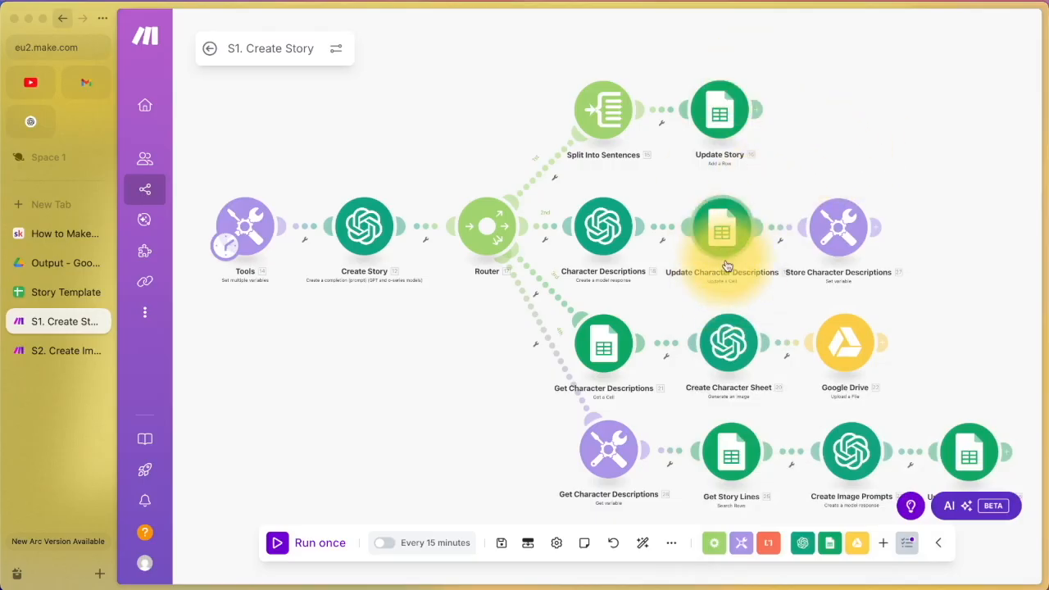
{"action": "left_click", "coordinate": [720, 230]}
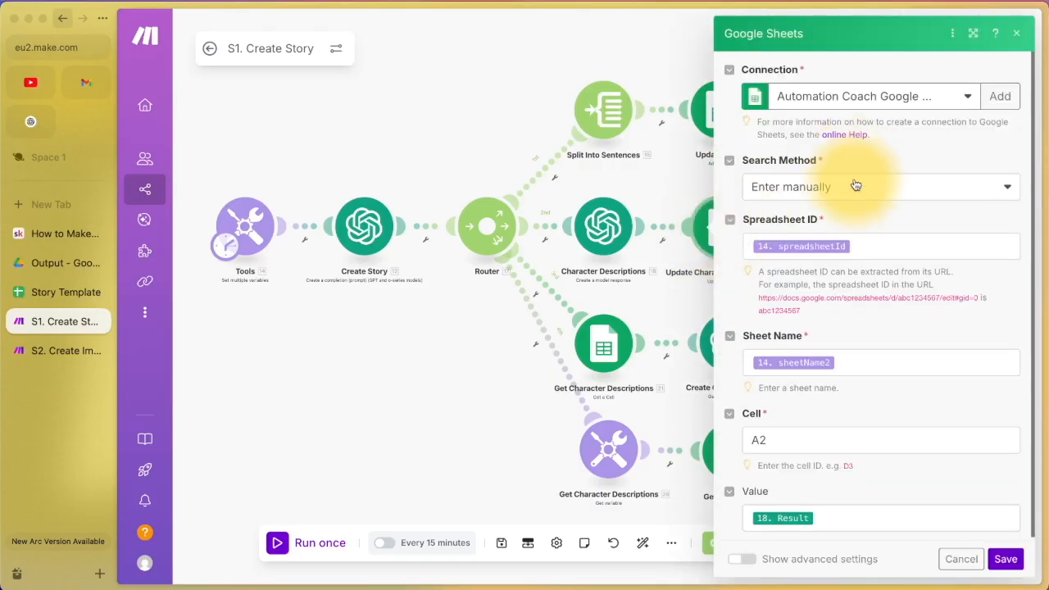
{"action": "left_click", "coordinate": [867, 252]}
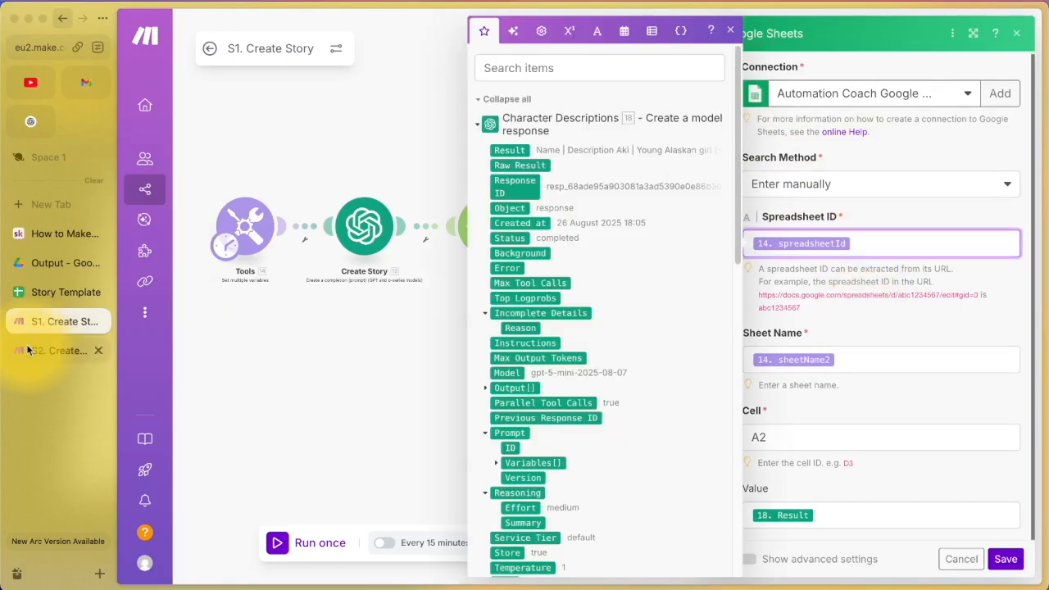
{"action": "left_click", "coordinate": [45, 292]}
{"action": "left_click", "coordinate": [319, 569]}
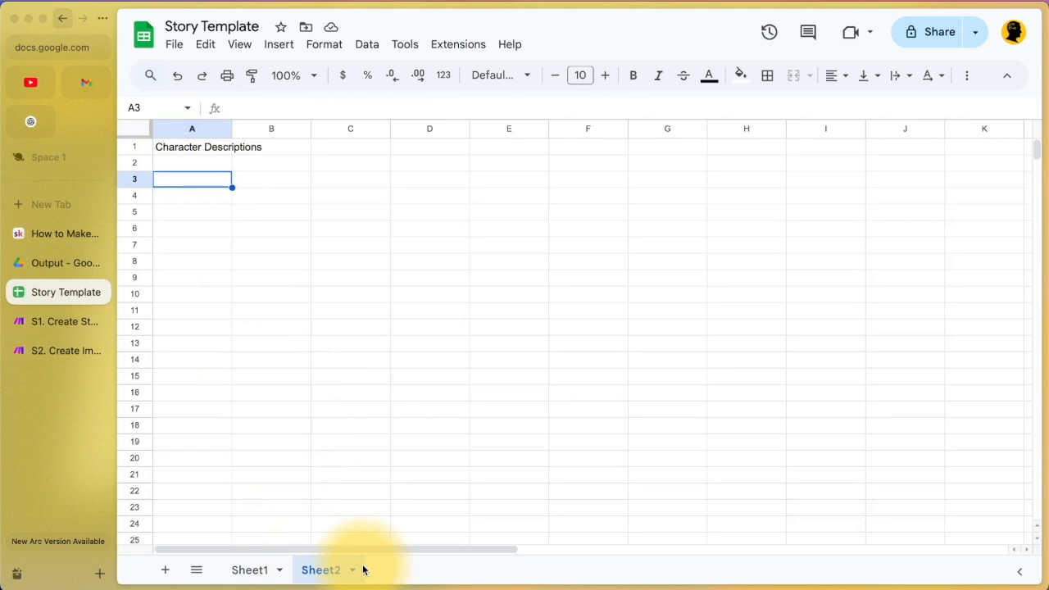
{"action": "left_click", "coordinate": [193, 145]}
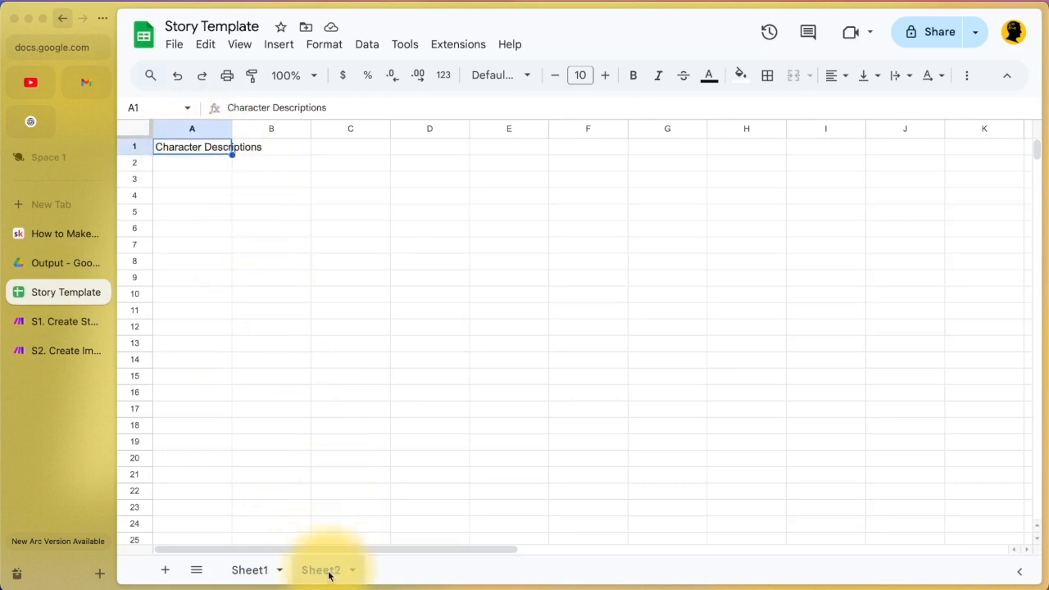
{"action": "left_click", "coordinate": [54, 324]}
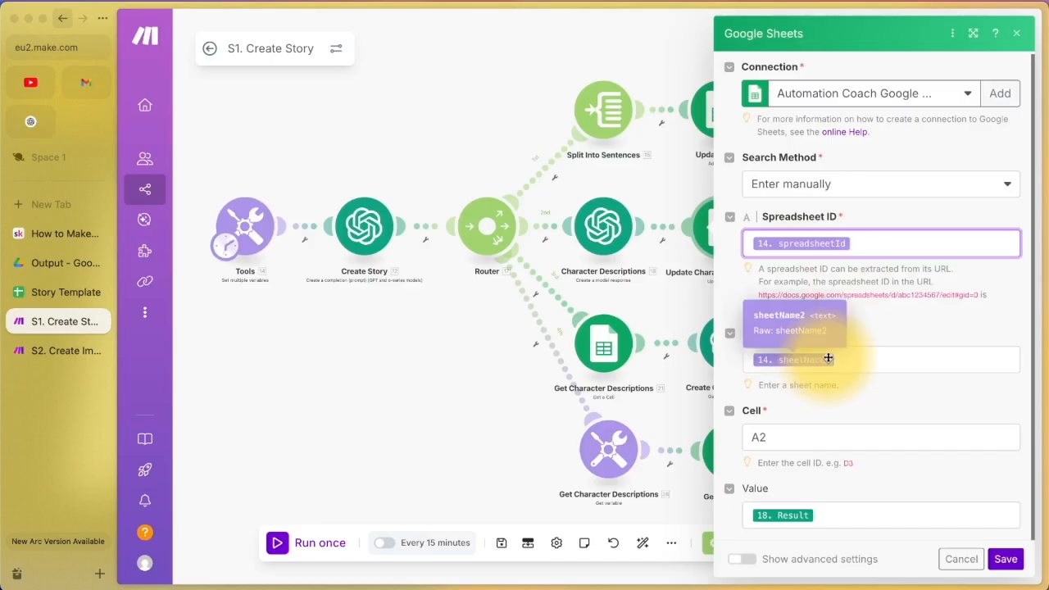
Step: Review the Tools variables and confirm the descriptions target Sheet2 cell A2
{"action": "left_click", "coordinate": [244, 227]}
{"action": "scroll", "coordinate": [411, 365], "scroll_direction": "down", "scroll_amount": 5}
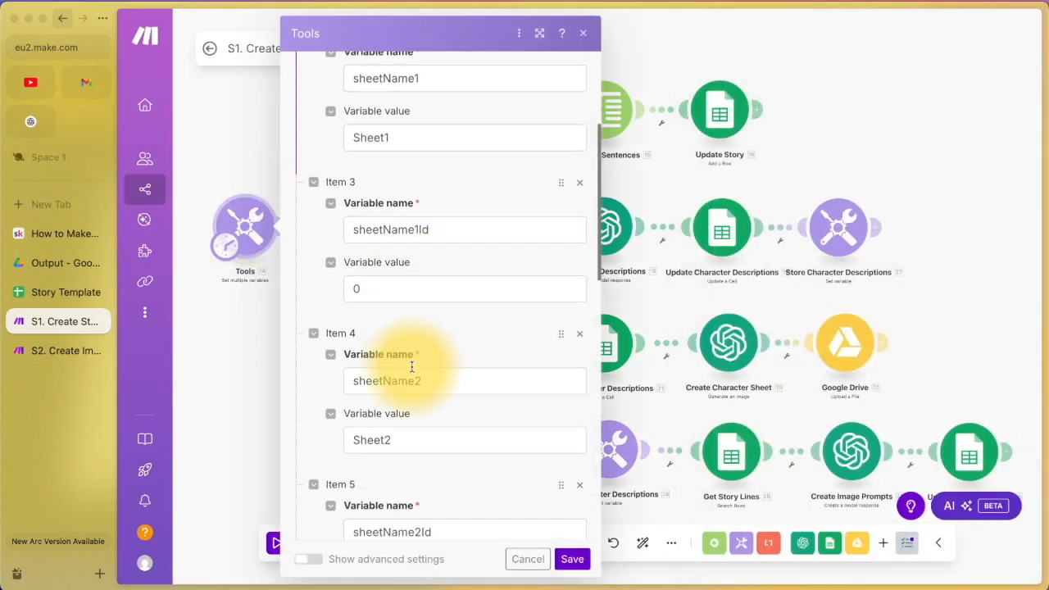
{"action": "left_click", "coordinate": [528, 559]}
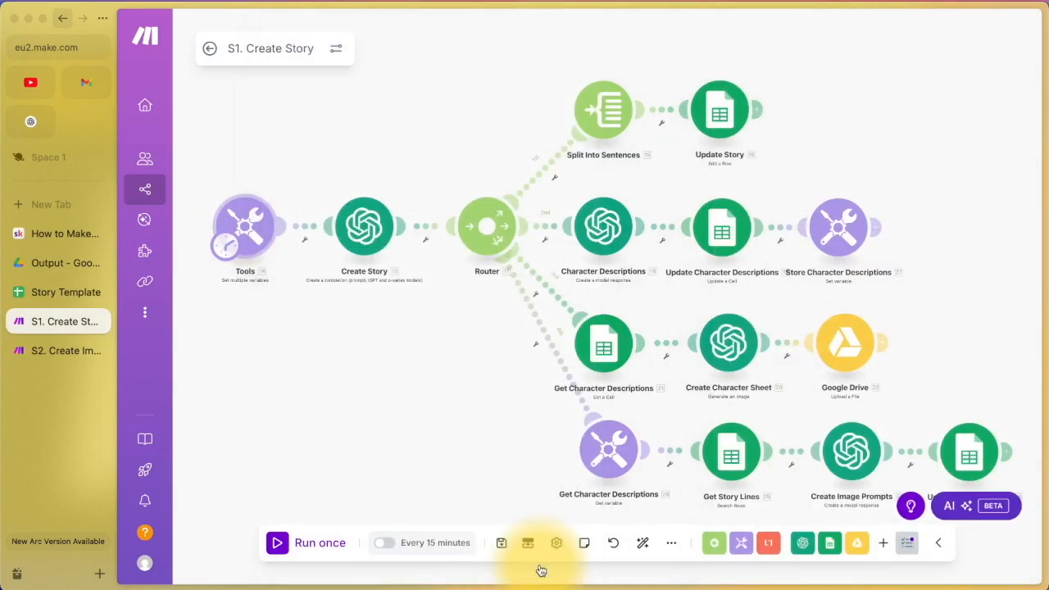
{"action": "left_click", "coordinate": [728, 237]}
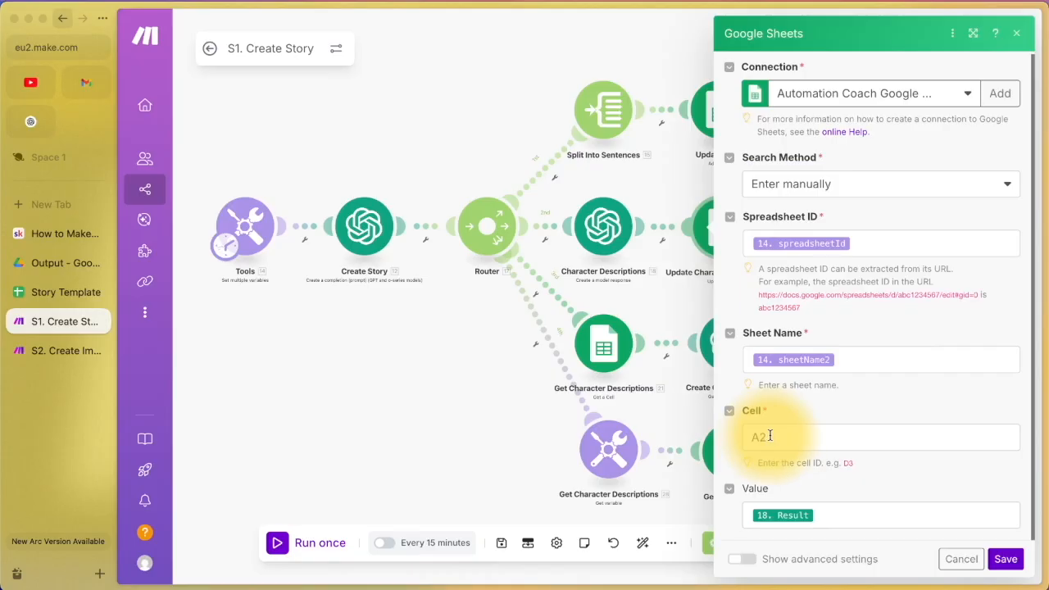
{"action": "left_click", "coordinate": [59, 293]}
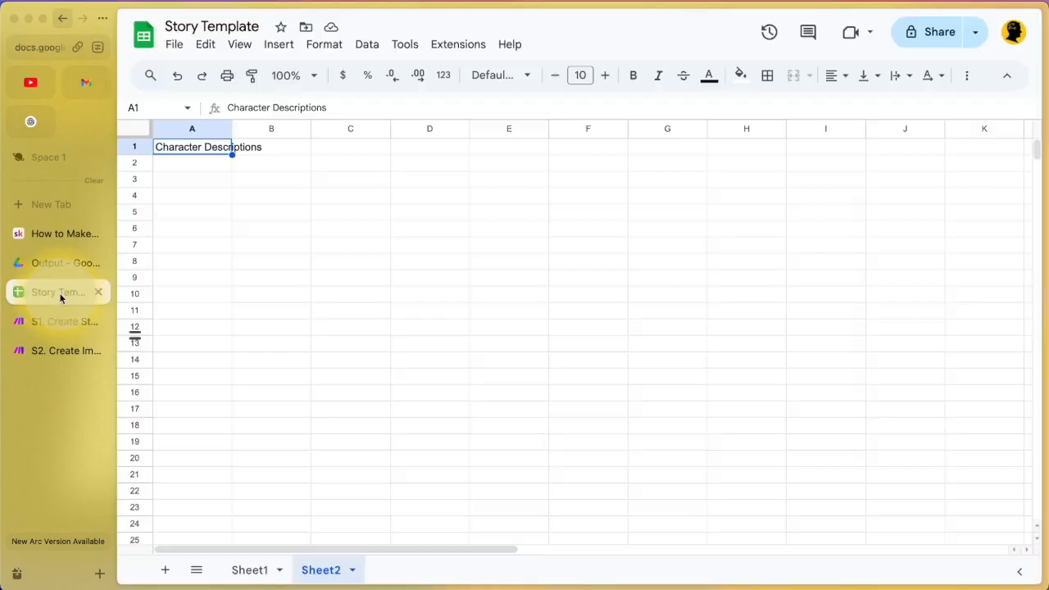
{"action": "left_click", "coordinate": [183, 167]}
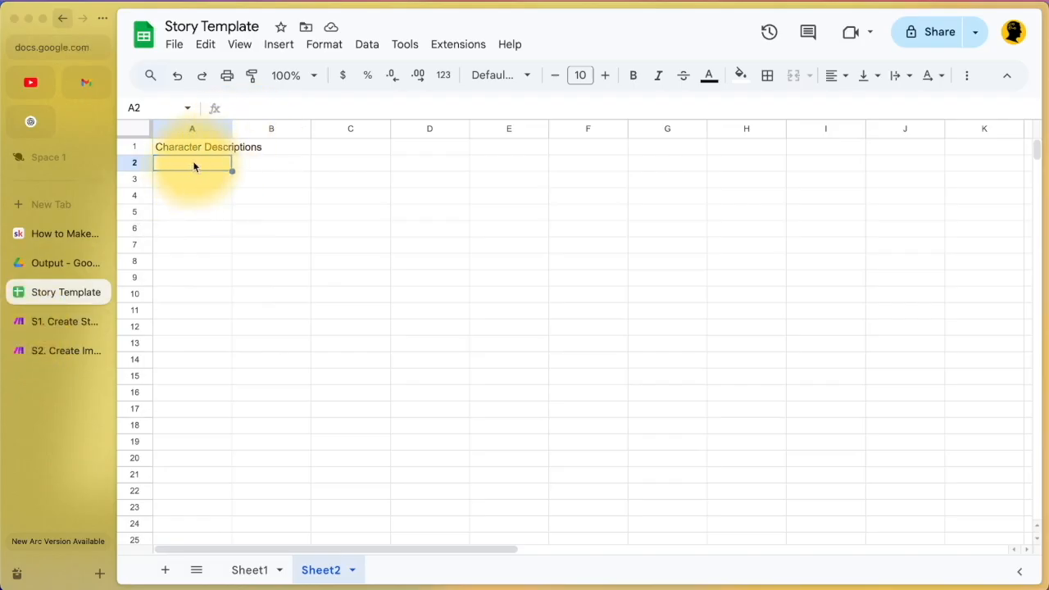
{"action": "left_click", "coordinate": [25, 323]}
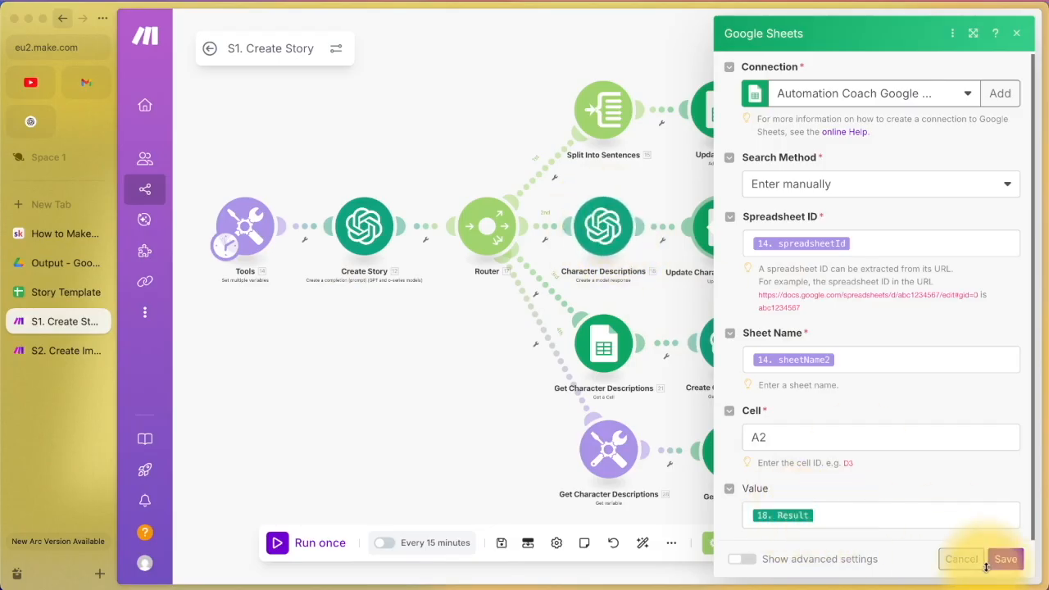
Step: Remove the duplicate 18. Result pill from the Value field and save the module
{"action": "left_click", "coordinate": [838, 518]}
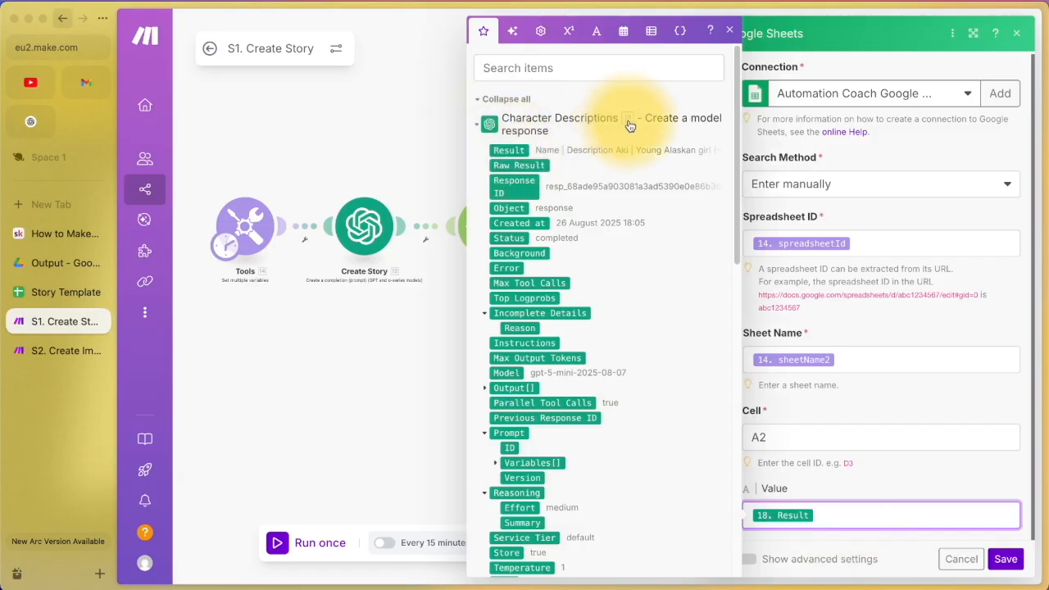
{"action": "left_click", "coordinate": [729, 31]}
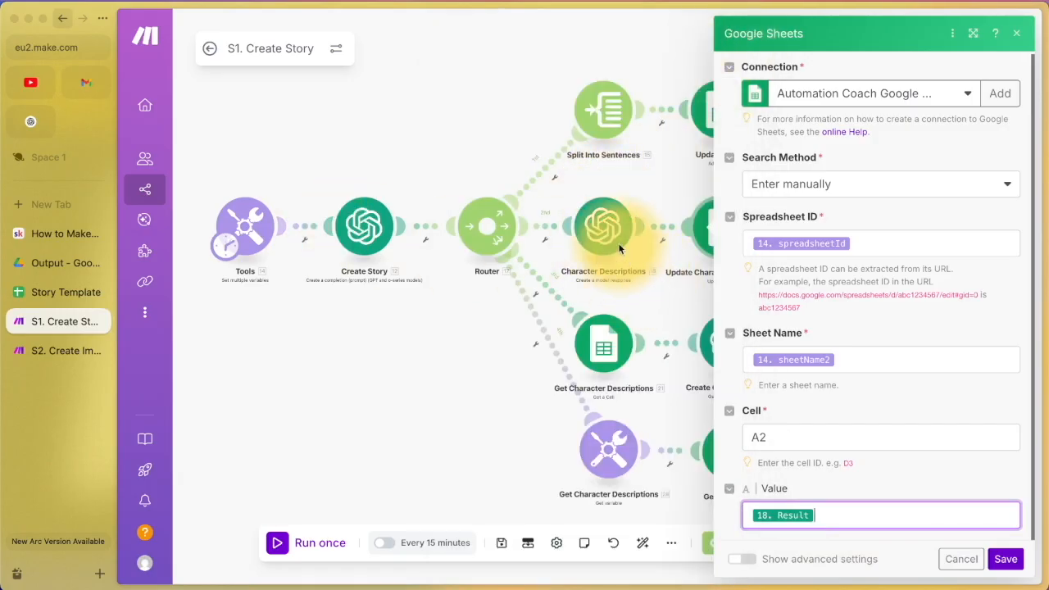
{"action": "left_click", "coordinate": [1005, 559]}
{"action": "left_click", "coordinate": [499, 544]}
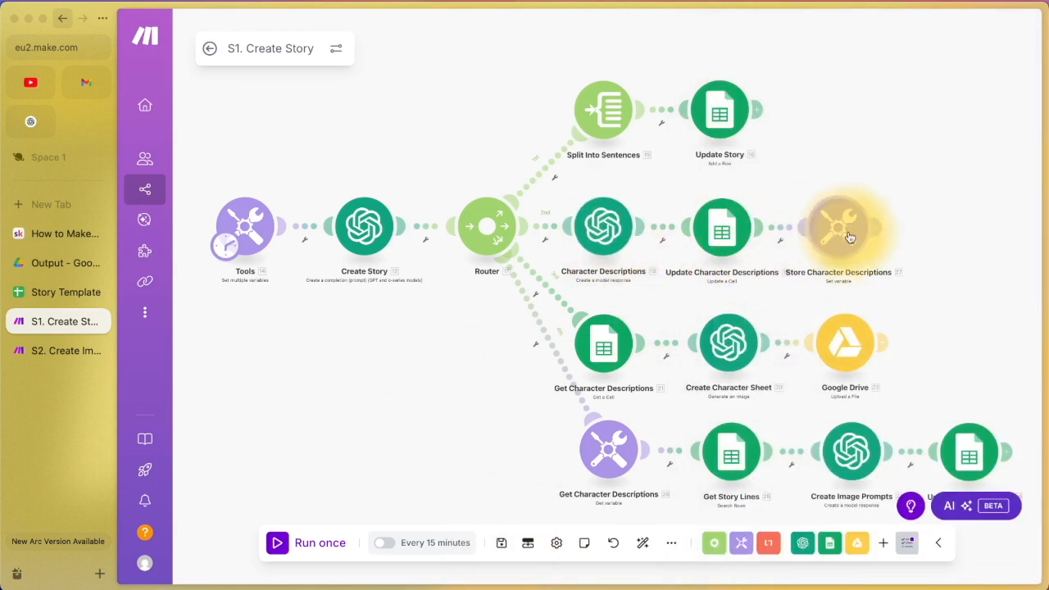
{"action": "left_click", "coordinate": [723, 228]}
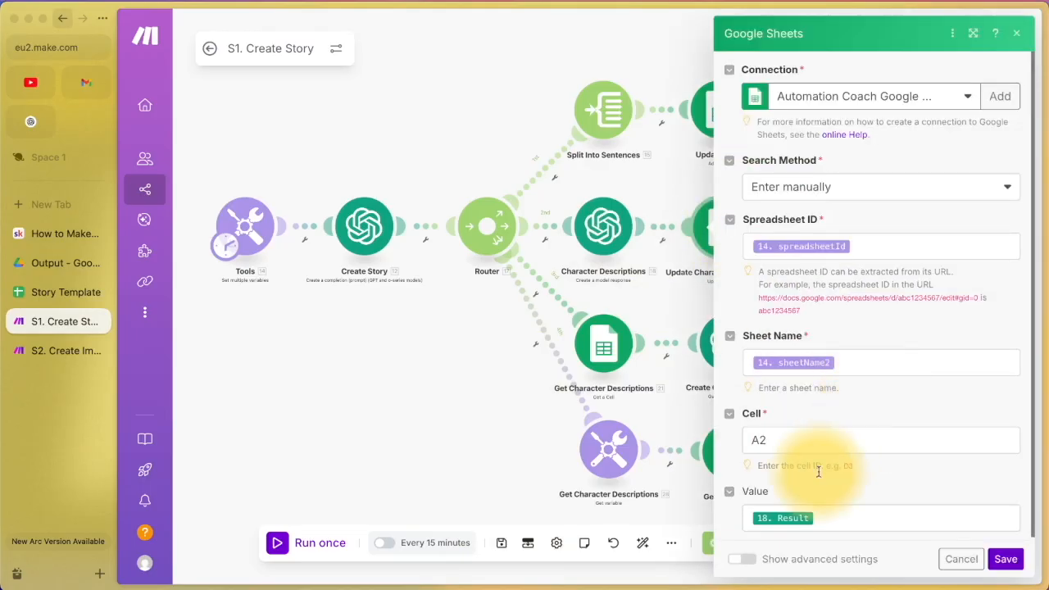
{"action": "left_click", "coordinate": [836, 518]}
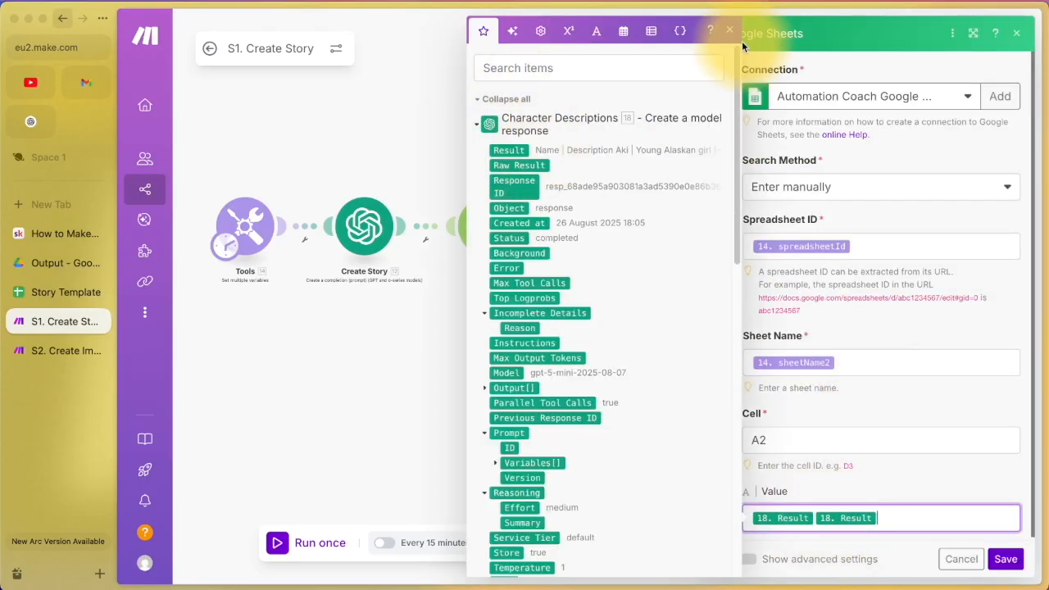
{"action": "key", "text": "BackSpace"}
{"action": "left_click", "coordinate": [1005, 559]}
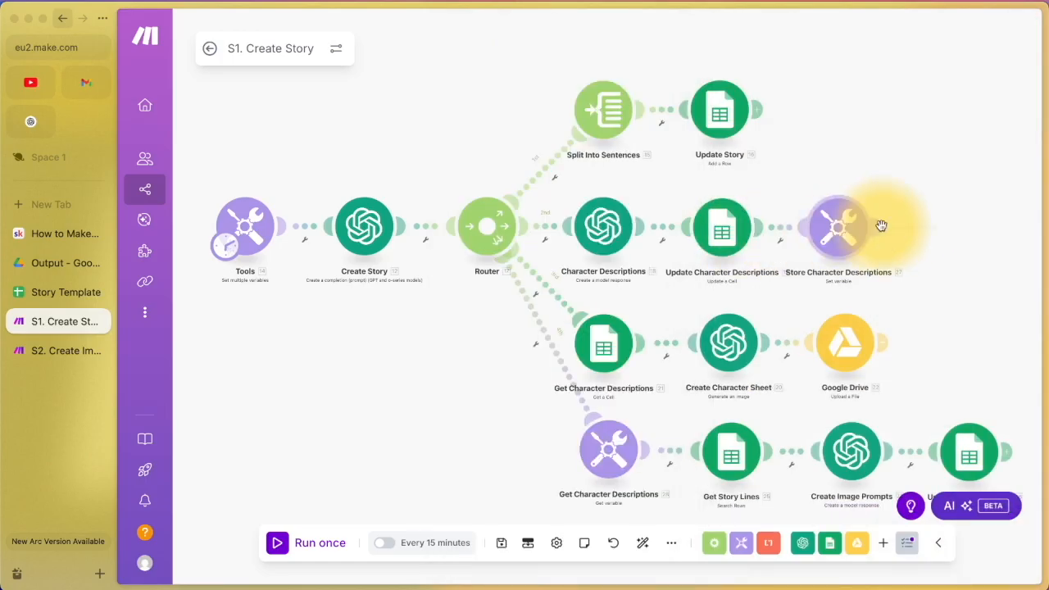
Step: Save the Store Character Descriptions settings and run the whole scenario once
{"action": "left_click", "coordinate": [846, 233]}
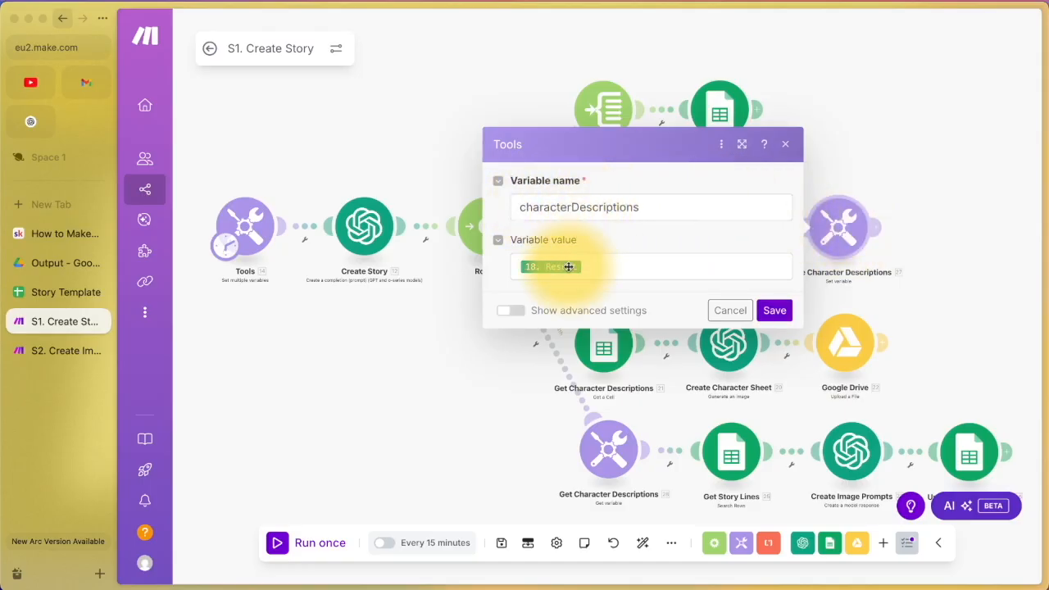
{"action": "left_click", "coordinate": [775, 310]}
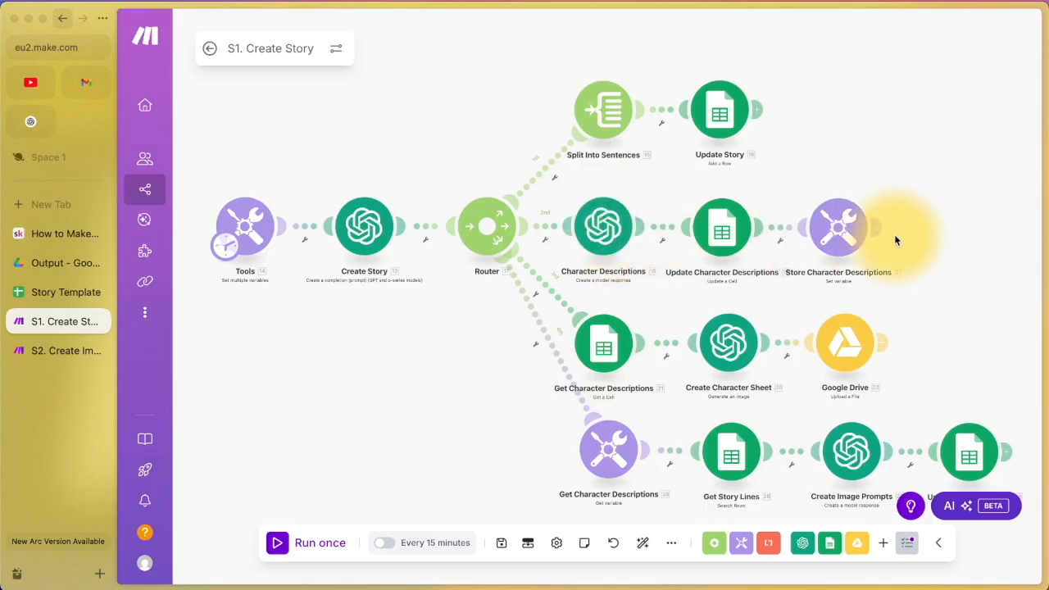
{"action": "left_click", "coordinate": [277, 543]}
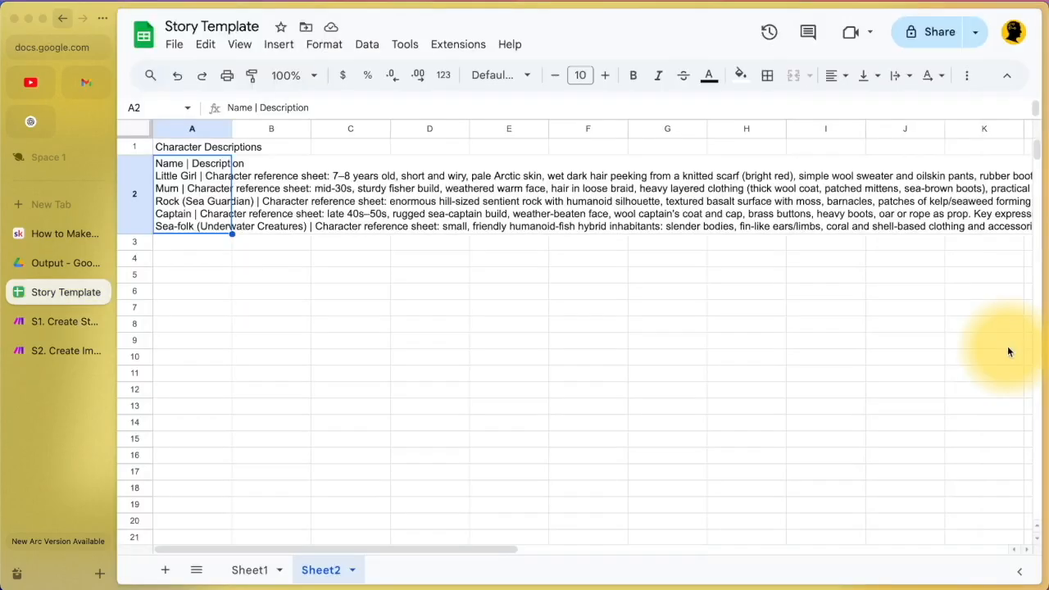
Step: Read the Little Girl, Mum, Rock, Captain and Sea-folk descriptions in cell A2, then return to the scenario
{"action": "triple_click", "coordinate": [205, 214]}
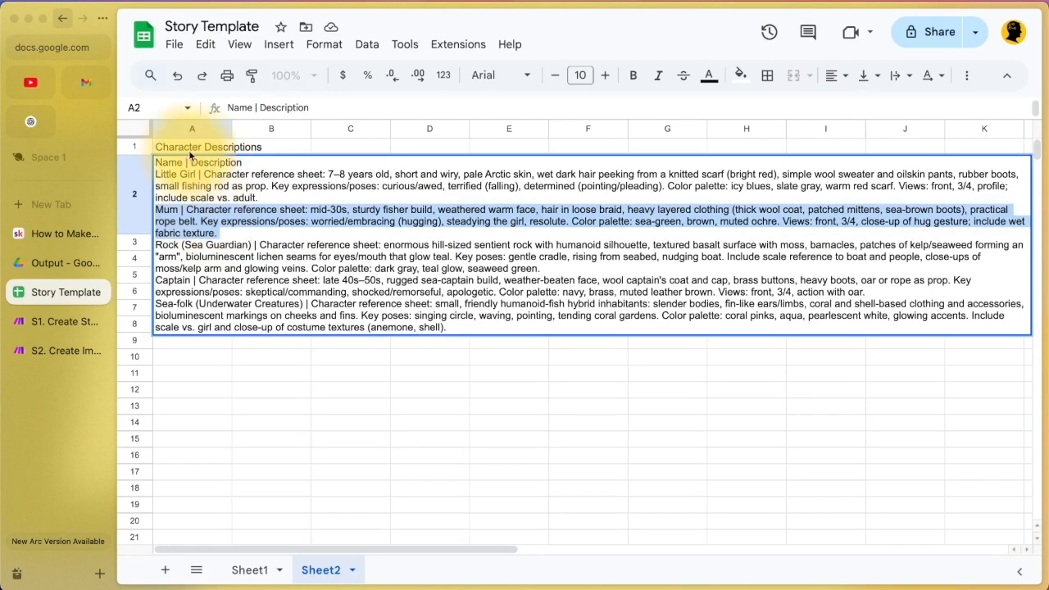
{"action": "left_click", "coordinate": [156, 170]}
{"action": "left_click", "coordinate": [455, 324]}
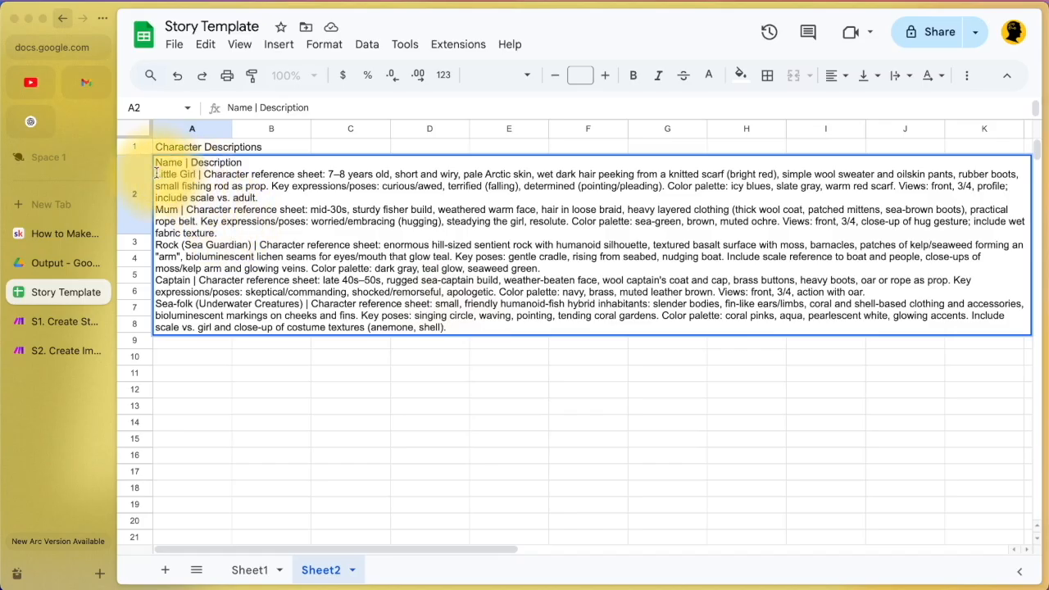
{"action": "left_click_drag", "start_coordinate": [328, 174], "coordinate": [532, 171]}
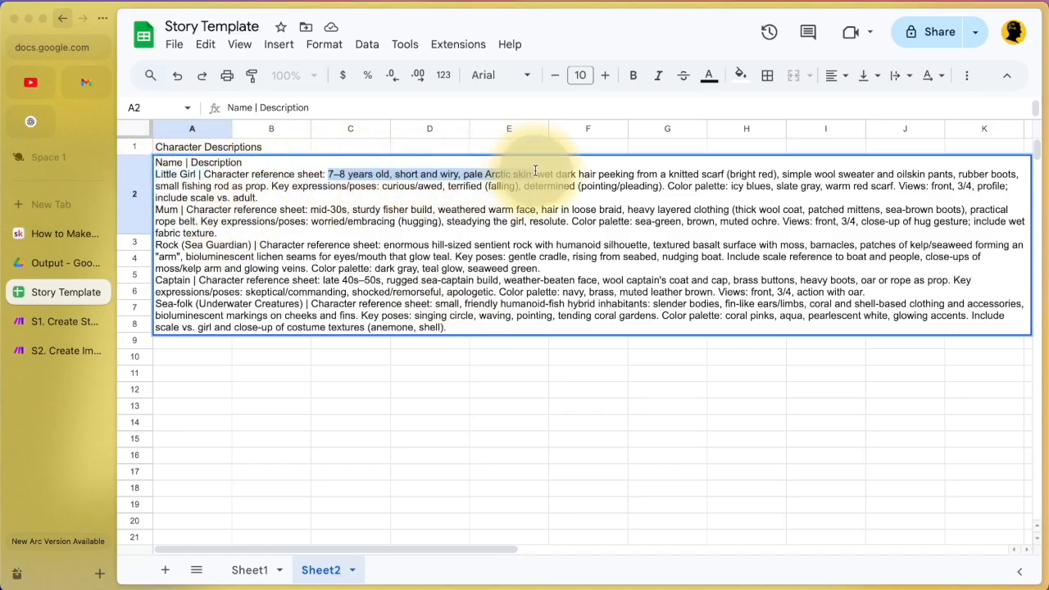
{"action": "left_click_drag", "start_coordinate": [187, 209], "coordinate": [608, 204]}
{"action": "left_click", "coordinate": [172, 242]}
{"action": "left_click_drag", "start_coordinate": [178, 244], "coordinate": [518, 340]}
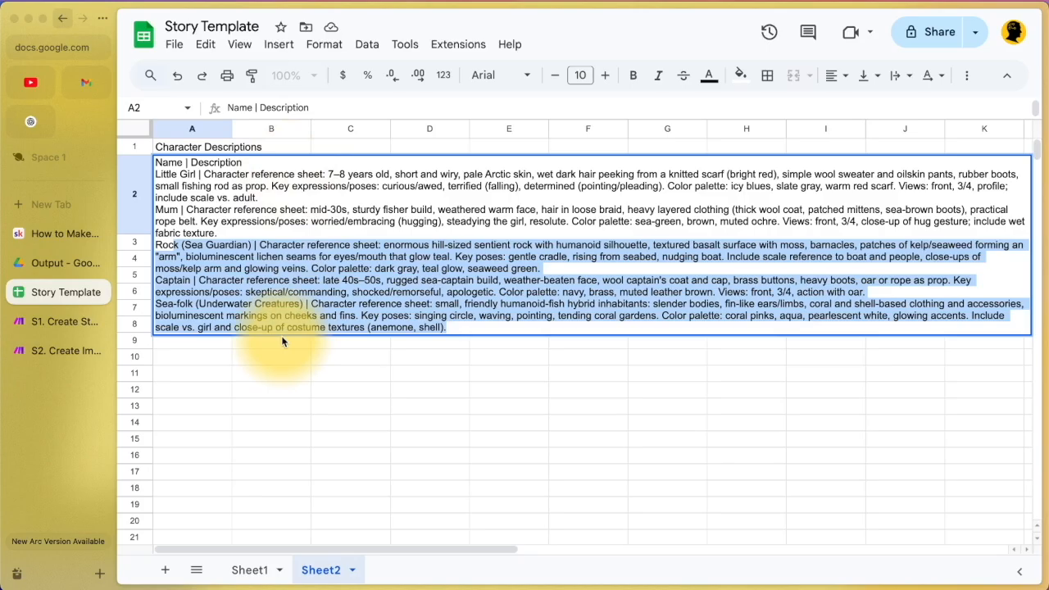
{"action": "left_click", "coordinate": [68, 324]}
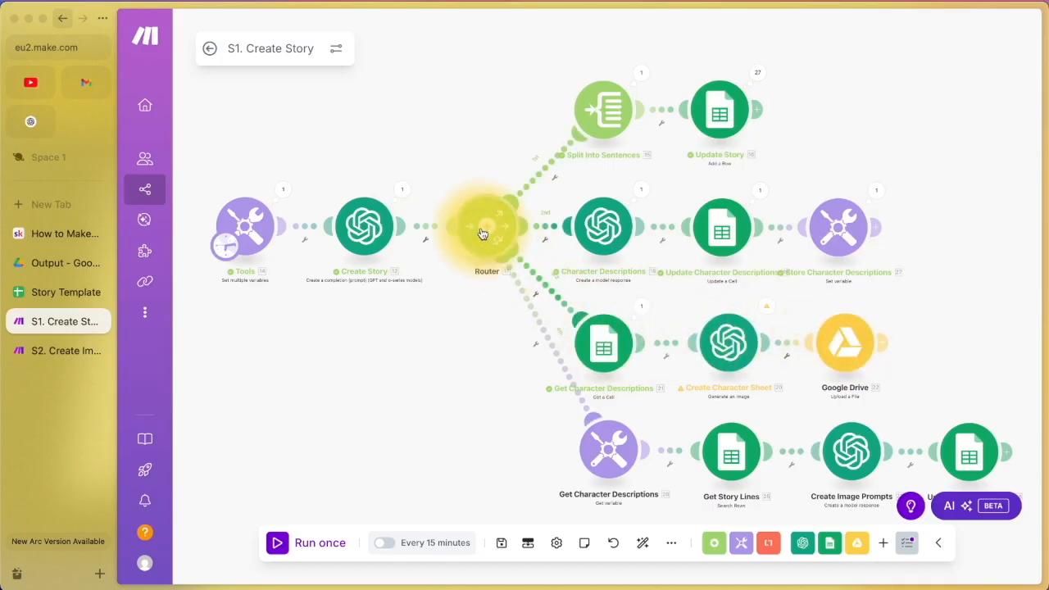
Step: Preview Character Sheet.png in the Drive Output folder, then go back to S1. Create Story
{"action": "left_click", "coordinate": [60, 266]}
{"action": "left_click", "coordinate": [394, 190]}
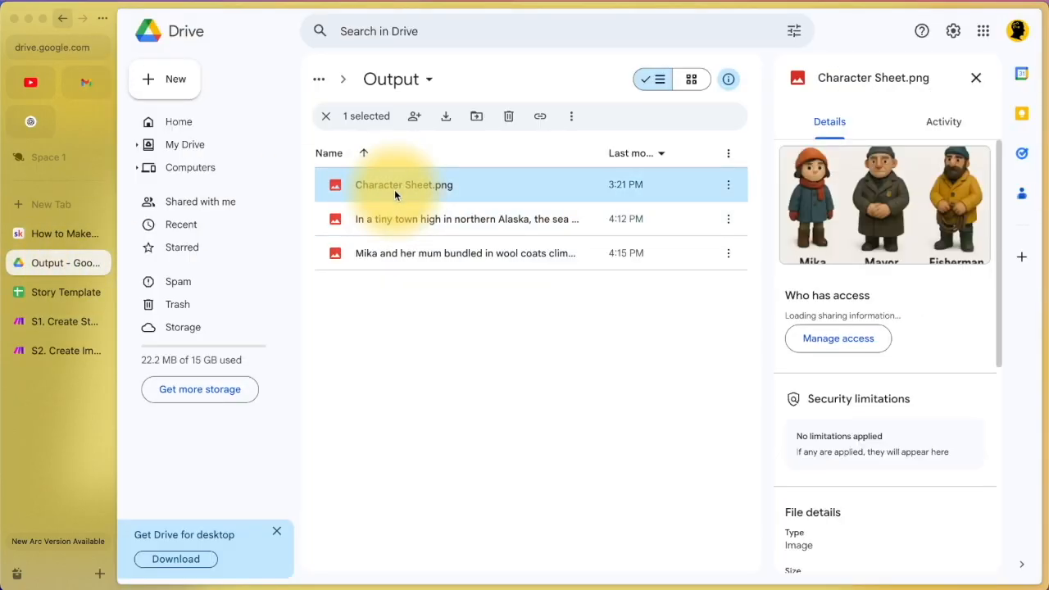
{"action": "left_click", "coordinate": [834, 211]}
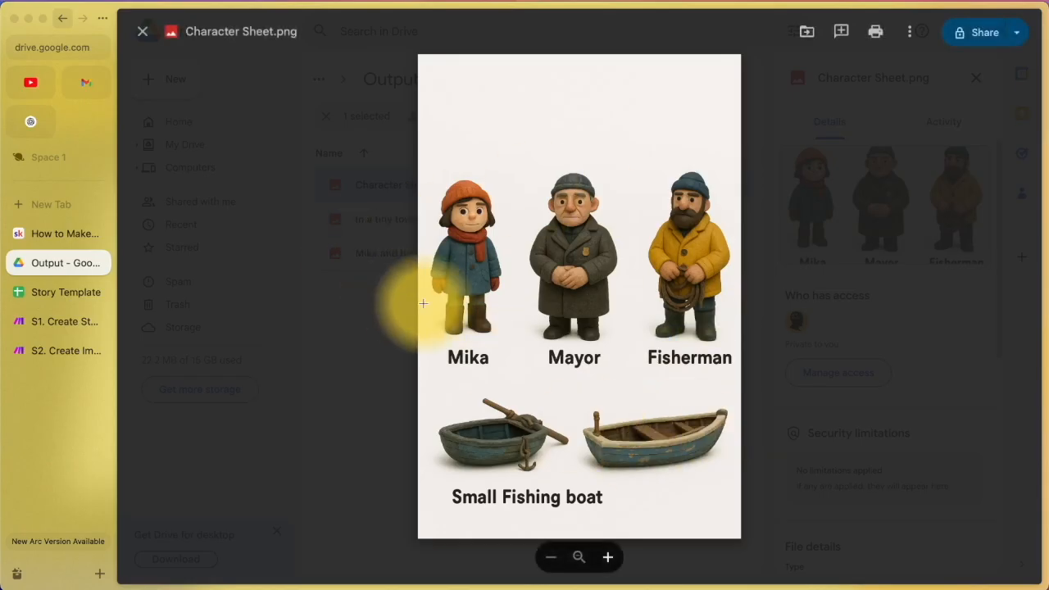
{"action": "left_click", "coordinate": [36, 320]}
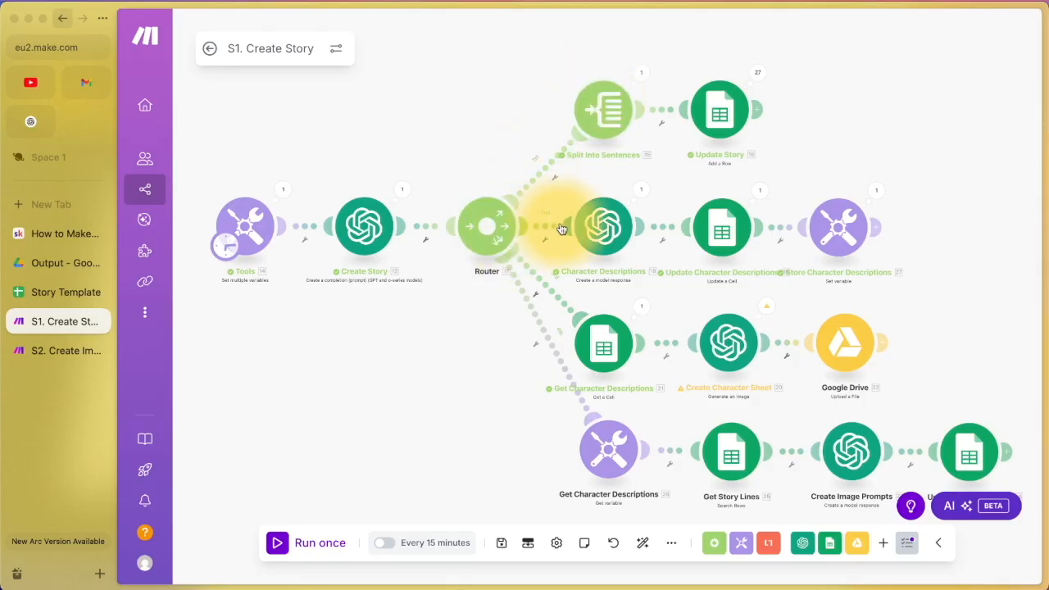
{"action": "right_click", "coordinate": [503, 232]}
{"action": "left_click", "coordinate": [518, 269]}
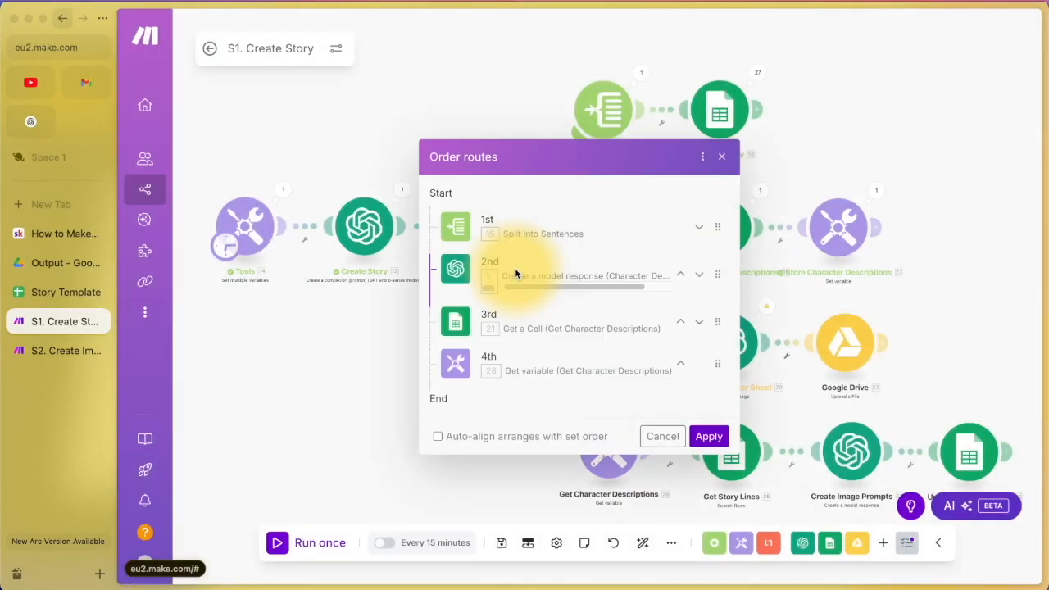
{"action": "left_click", "coordinate": [722, 156]}
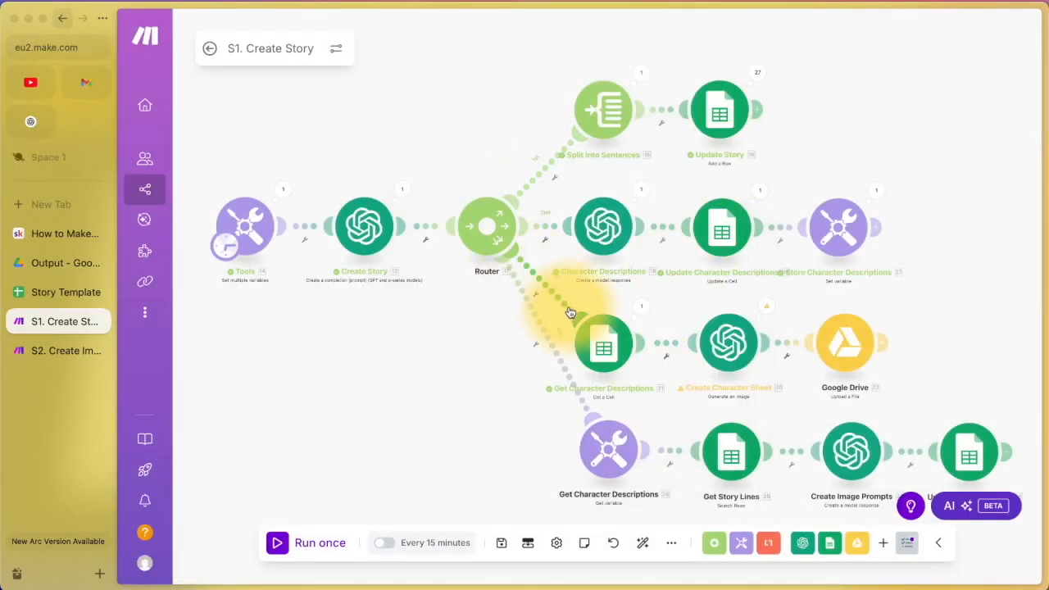
{"action": "left_click", "coordinate": [607, 348]}
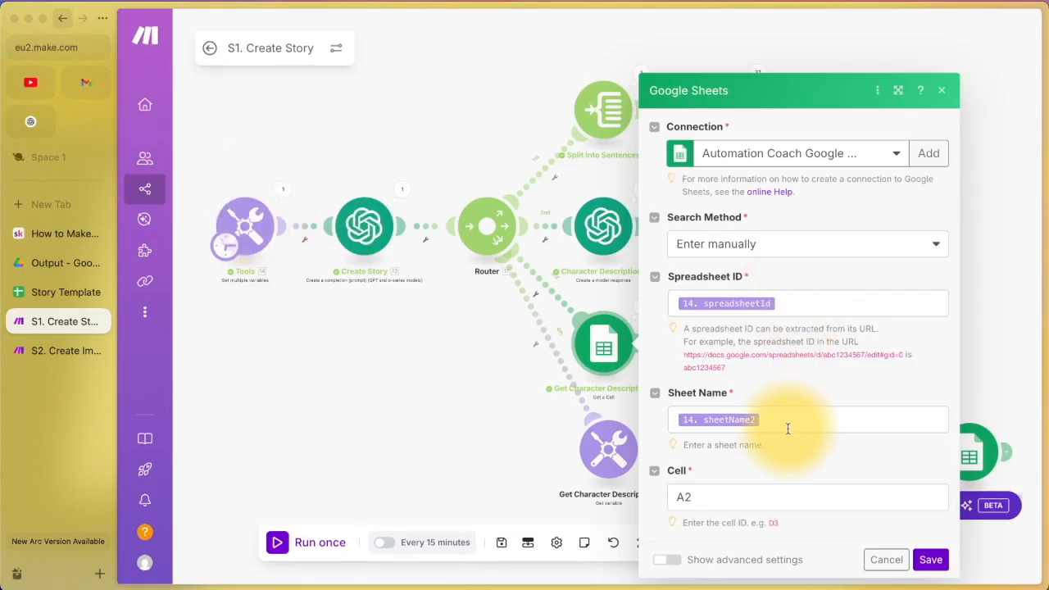
{"action": "left_click", "coordinate": [875, 559]}
{"action": "left_click", "coordinate": [77, 293]}
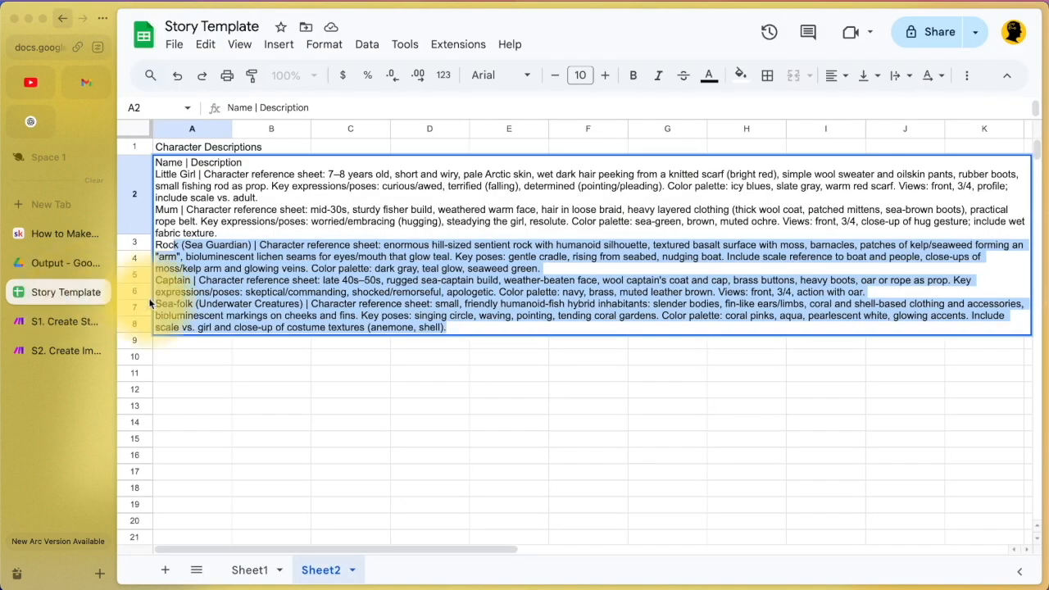
{"action": "left_click", "coordinate": [241, 374]}
{"action": "left_click", "coordinate": [190, 194]}
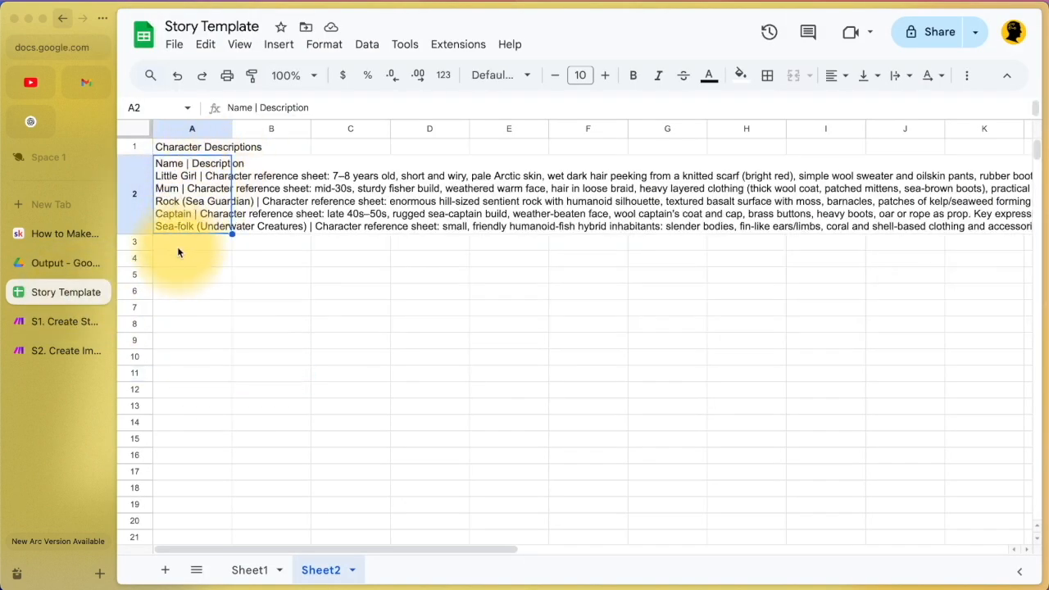
{"action": "left_click", "coordinate": [42, 321]}
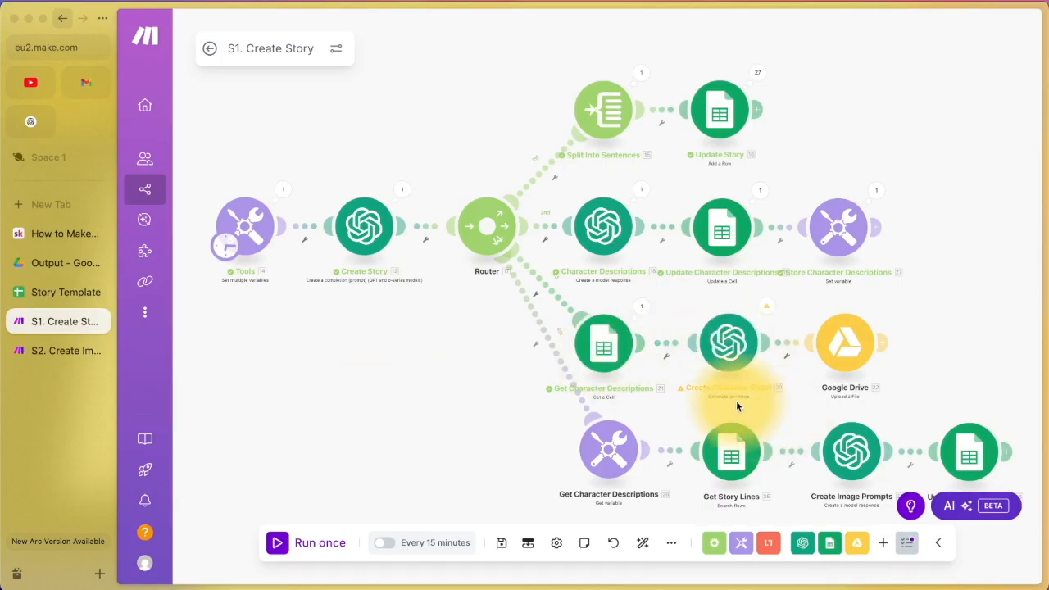
Step: Open Create Character Sheet's settings and list the image models GPT Image 1, Dall-E 3 and Dall-E 2
{"action": "left_click", "coordinate": [727, 342]}
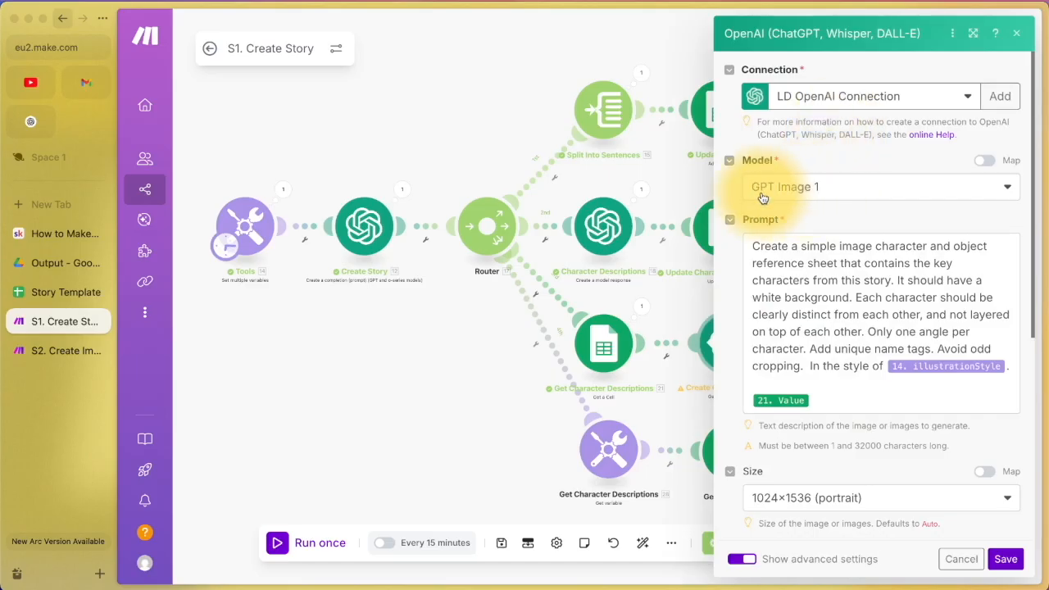
{"action": "left_click", "coordinate": [810, 187]}
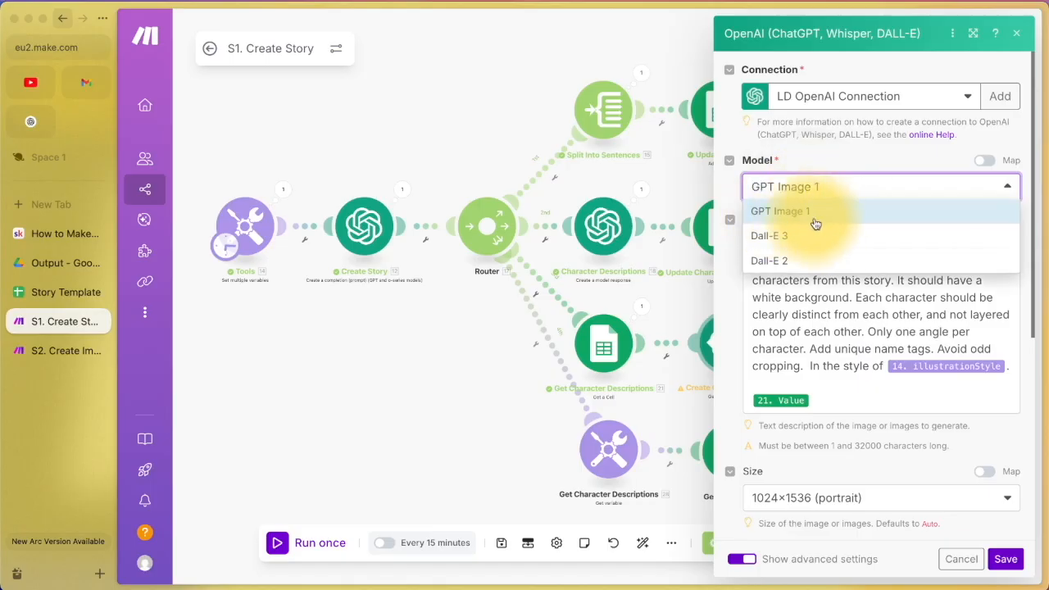
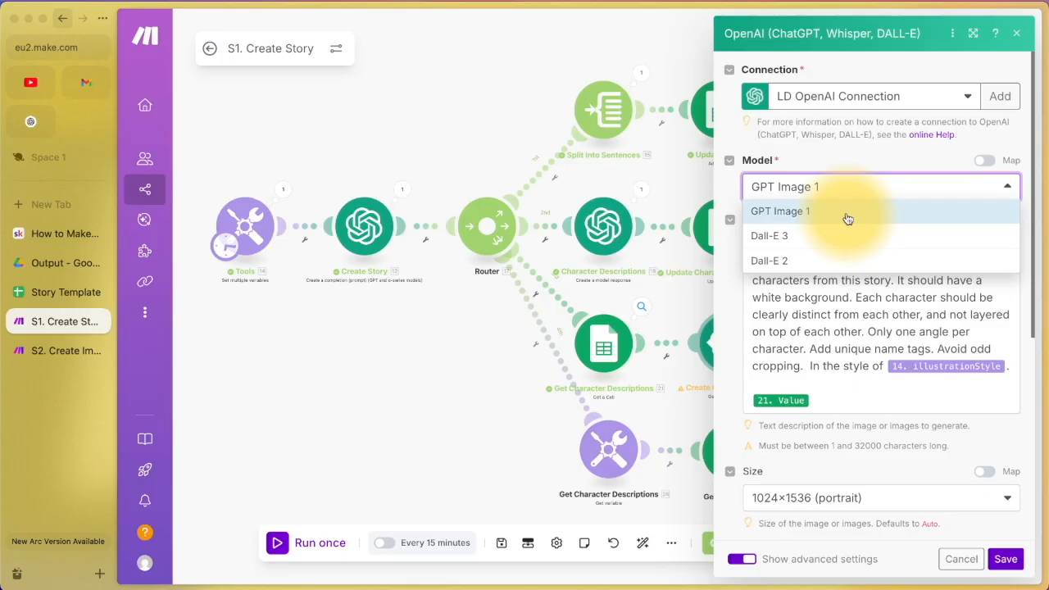
Step: Keep GPT Image 1 as the model and read through the character-sheet prompt
{"action": "left_click", "coordinate": [848, 219]}
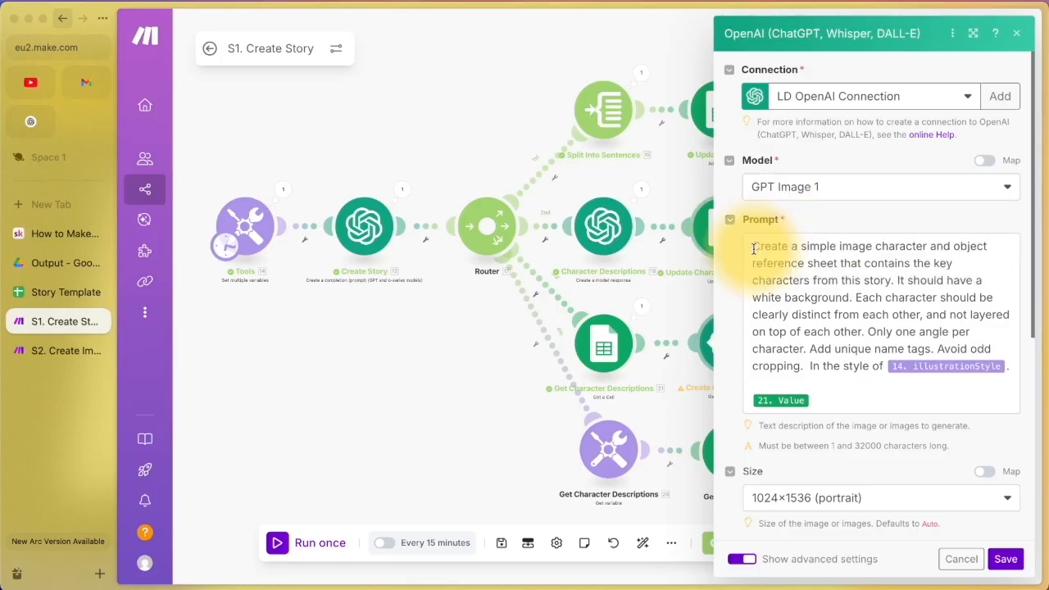
{"action": "left_click_drag", "start_coordinate": [752, 262], "coordinate": [893, 281]}
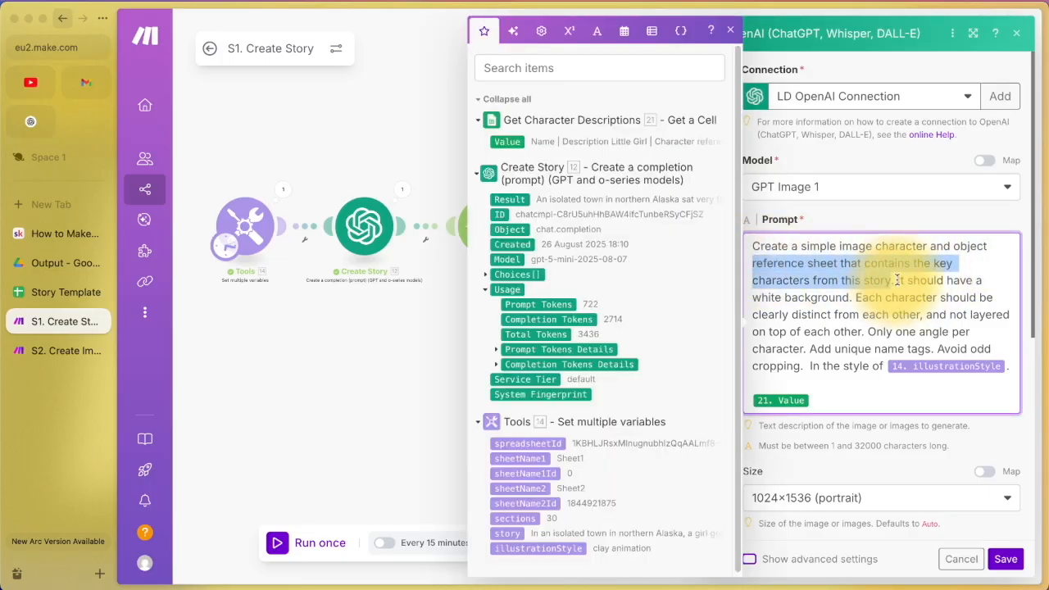
{"action": "left_click", "coordinate": [898, 281]}
{"action": "left_click_drag", "start_coordinate": [753, 298], "coordinate": [885, 365]}
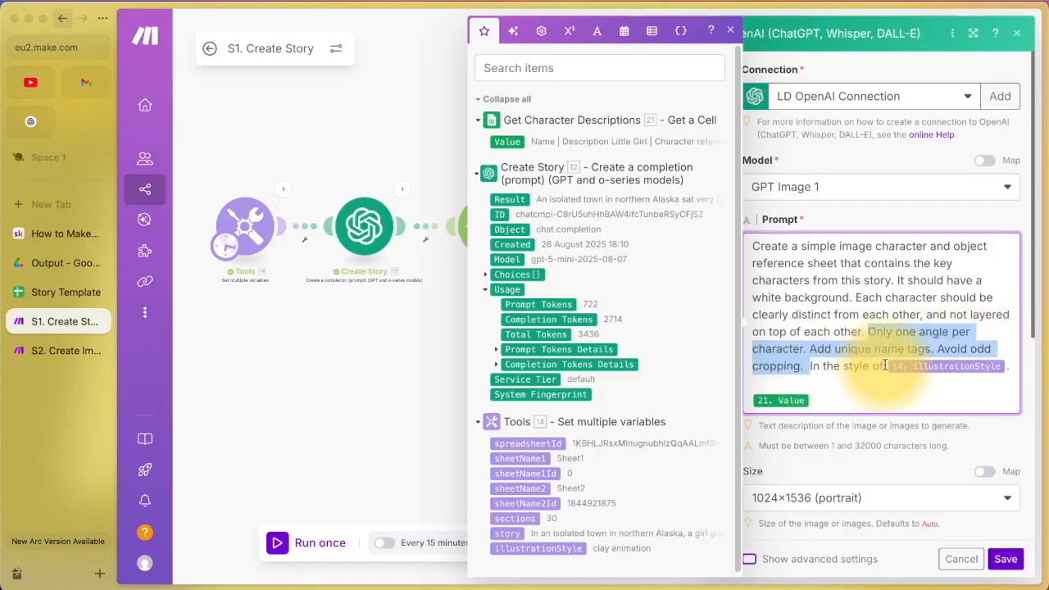
Step: Check the clay-animation illustrationStyle in Tools, revisit the image module, then view the Story Template sheet
{"action": "left_click", "coordinate": [246, 225]}
{"action": "scroll", "coordinate": [354, 302], "scroll_direction": "down", "scroll_amount": 15}
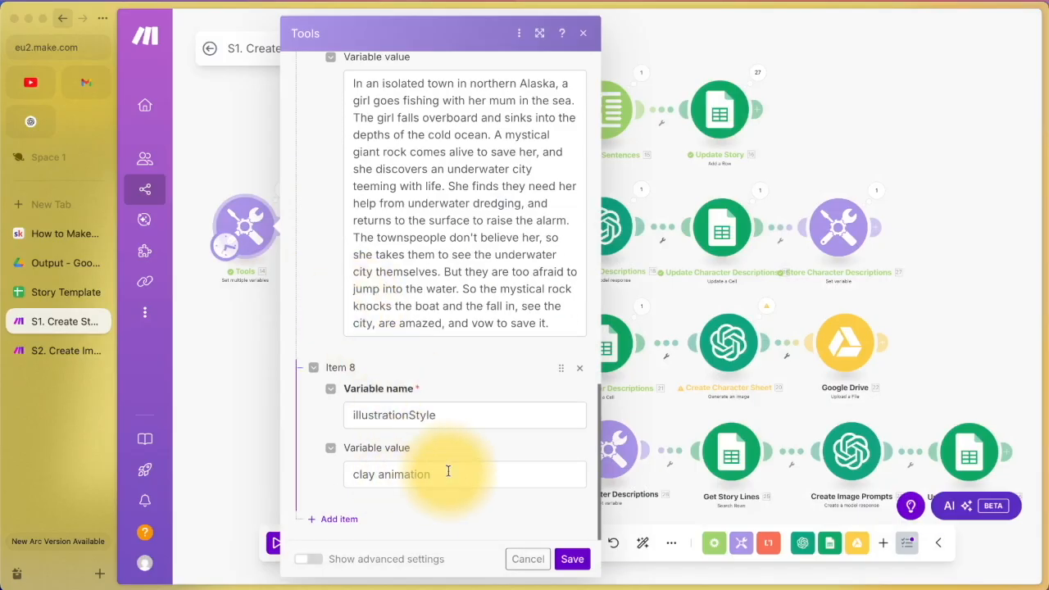
{"action": "left_click", "coordinate": [734, 340]}
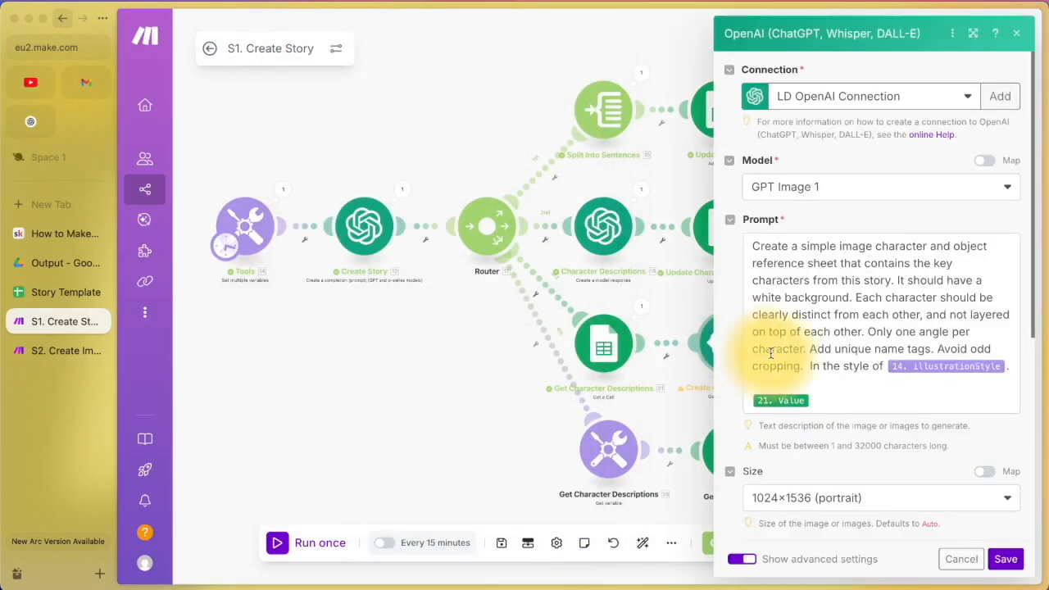
{"action": "left_click", "coordinate": [829, 401]}
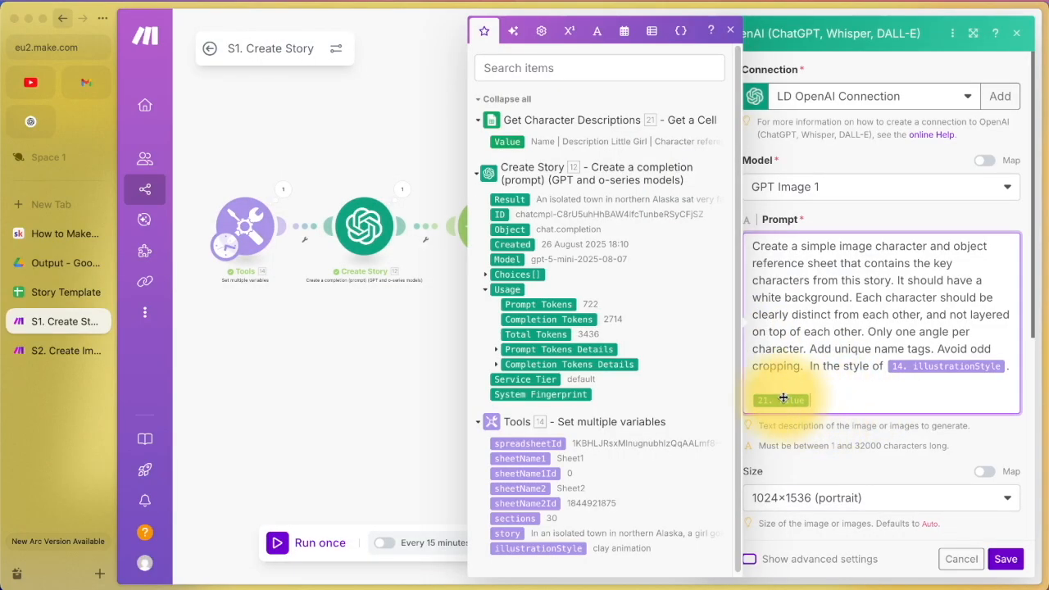
{"action": "left_click", "coordinate": [70, 292]}
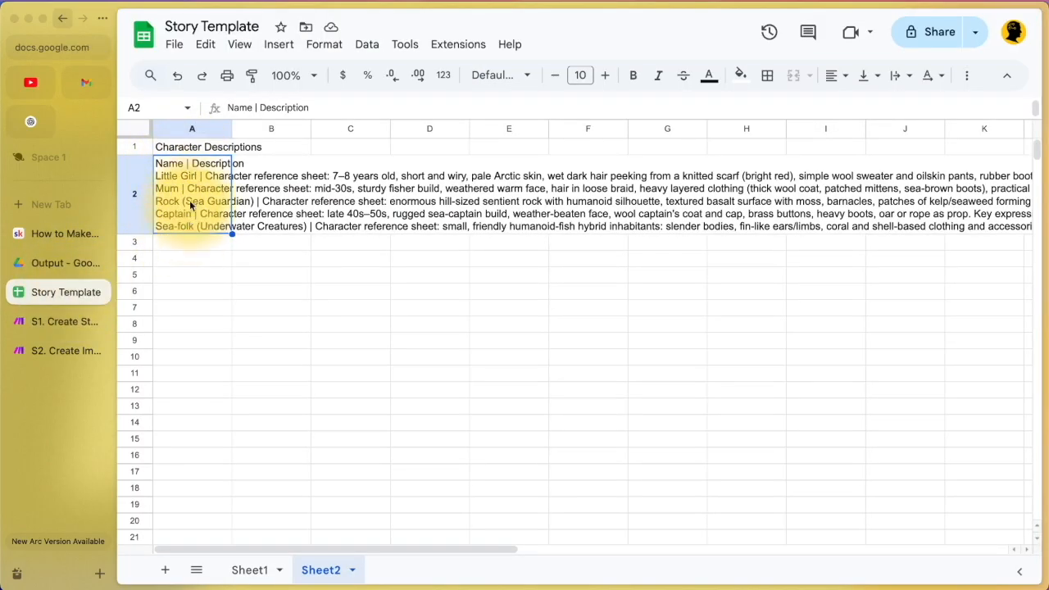
{"action": "double_click", "coordinate": [197, 174]}
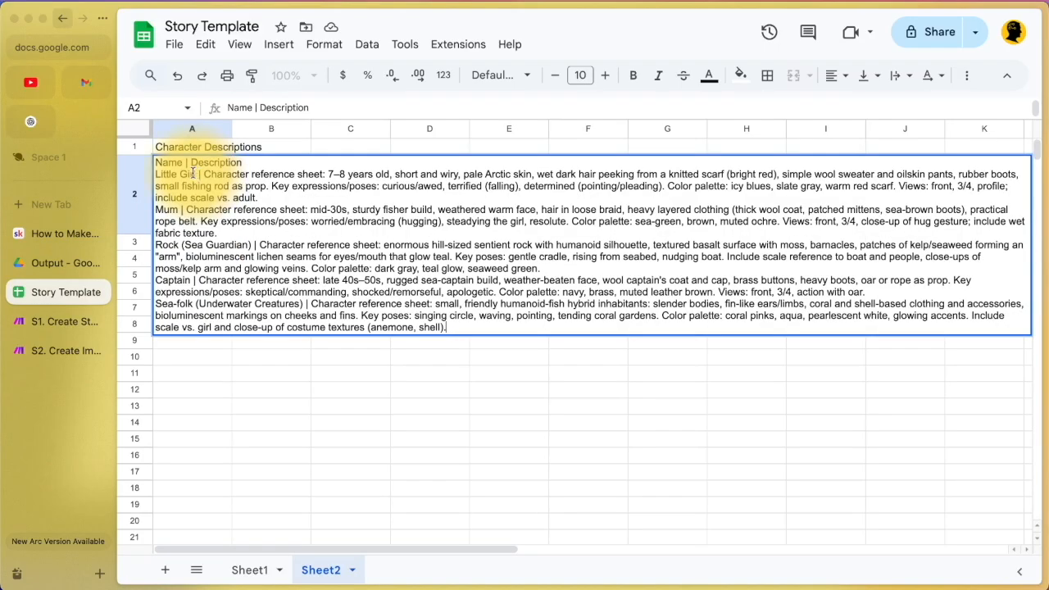
{"action": "left_click_drag", "start_coordinate": [326, 174], "coordinate": [538, 176]}
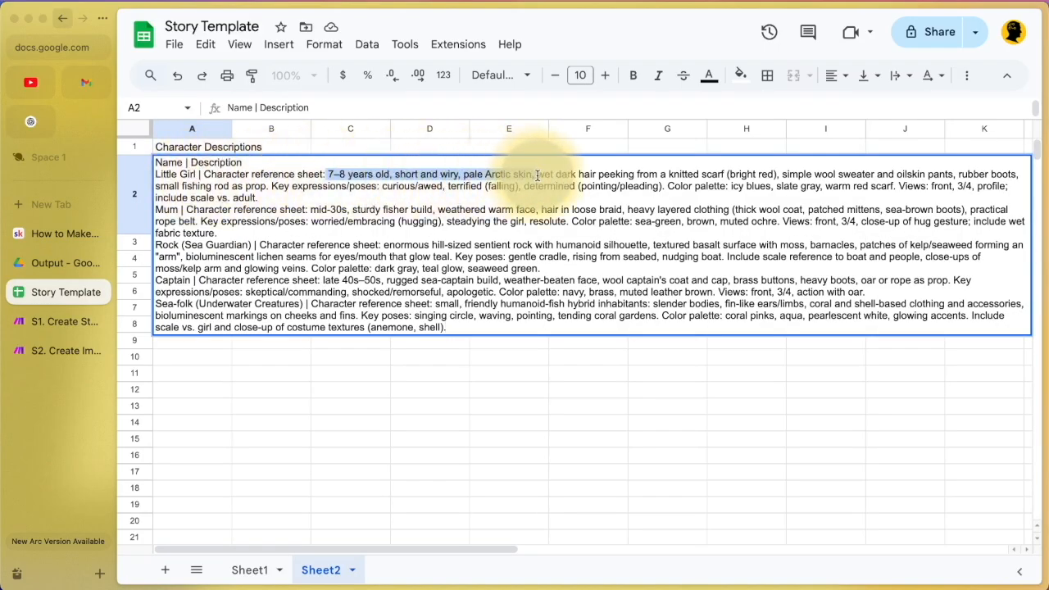
{"action": "key", "text": "ctrl+shift+Home"}
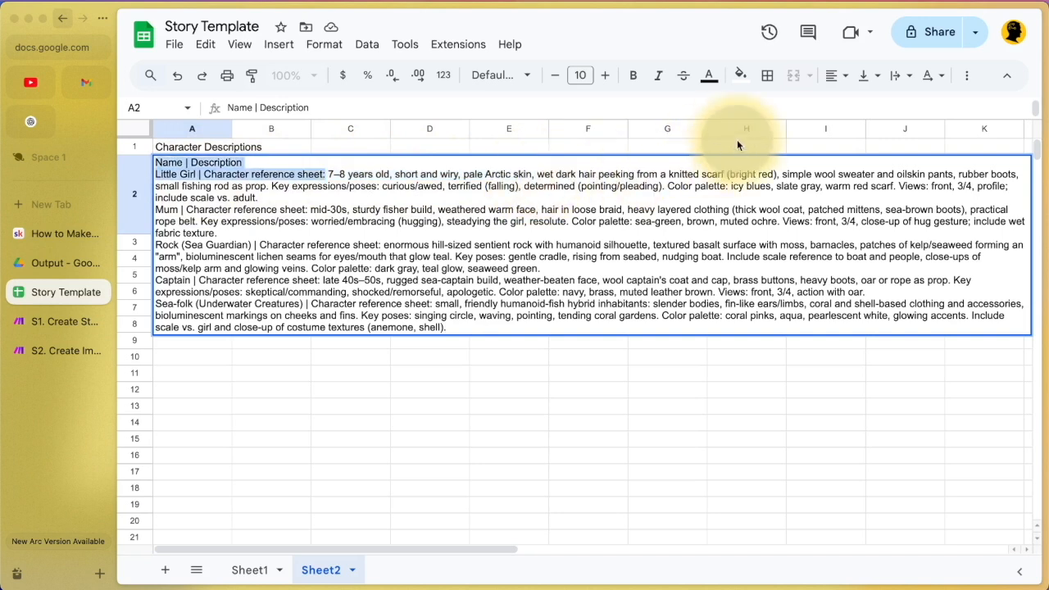
{"action": "left_click_drag", "start_coordinate": [773, 165], "coordinate": [773, 174]}
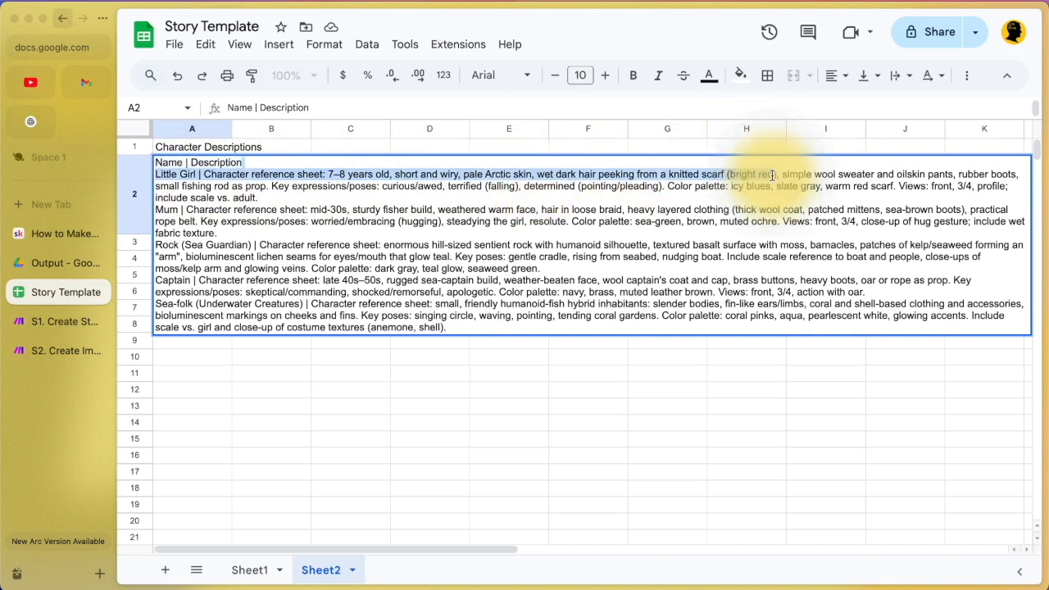
{"action": "left_click", "coordinate": [874, 176]}
{"action": "left_click_drag", "start_coordinate": [874, 176], "coordinate": [1010, 186]}
Step: Keep the character sheet image at 1024×1536 (portrait) with Number of images set to 1
{"action": "left_click", "coordinate": [41, 320]}
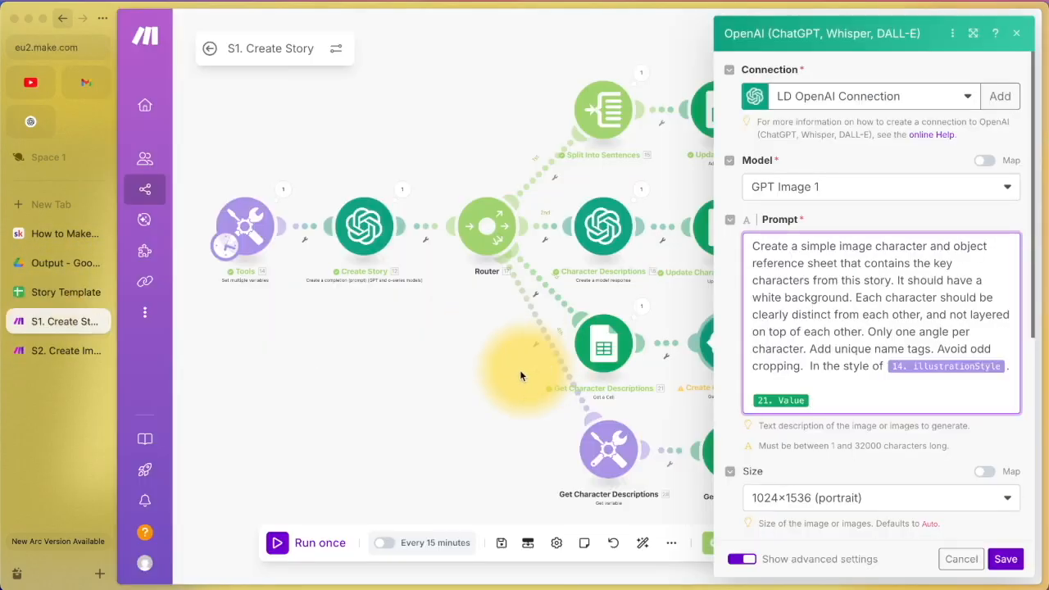
{"action": "scroll", "coordinate": [931, 483], "scroll_direction": "down", "scroll_amount": 2}
{"action": "scroll", "coordinate": [931, 478], "scroll_direction": "down", "scroll_amount": 2}
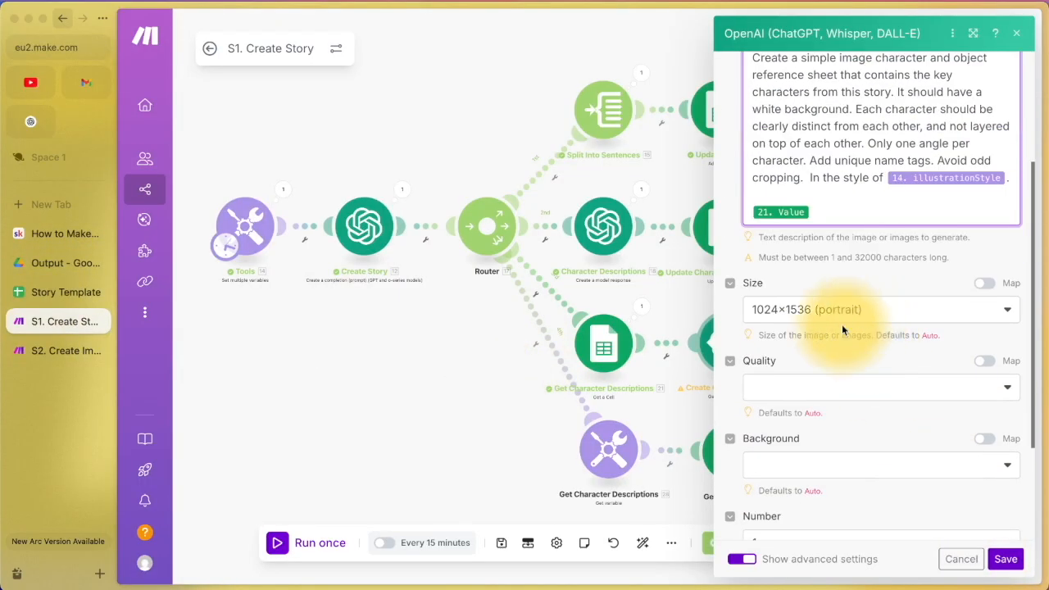
{"action": "left_click", "coordinate": [795, 310]}
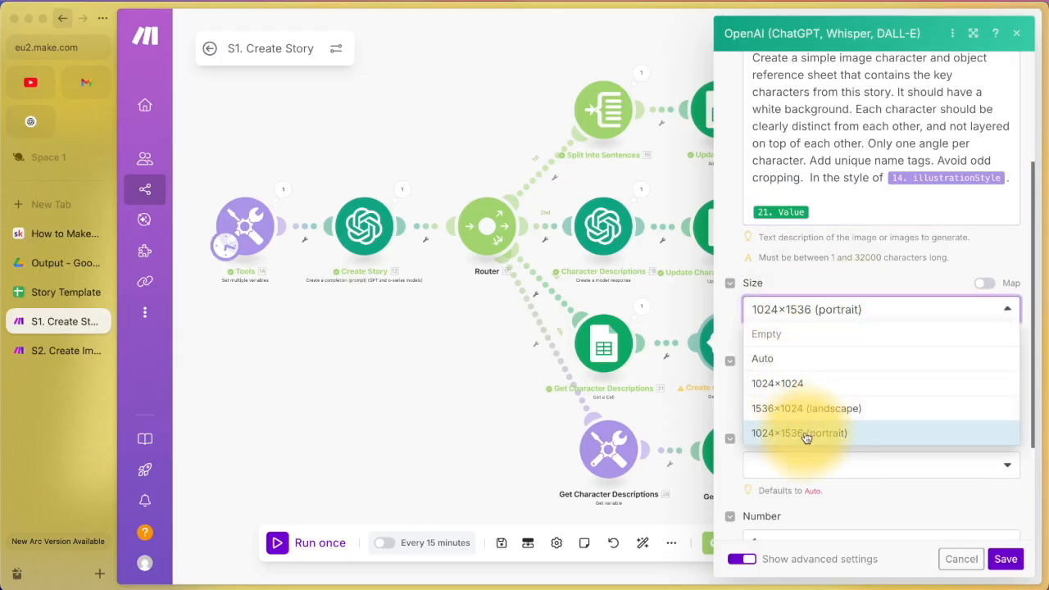
{"action": "left_click", "coordinate": [807, 435]}
{"action": "scroll", "coordinate": [805, 438], "scroll_direction": "down", "scroll_amount": 2}
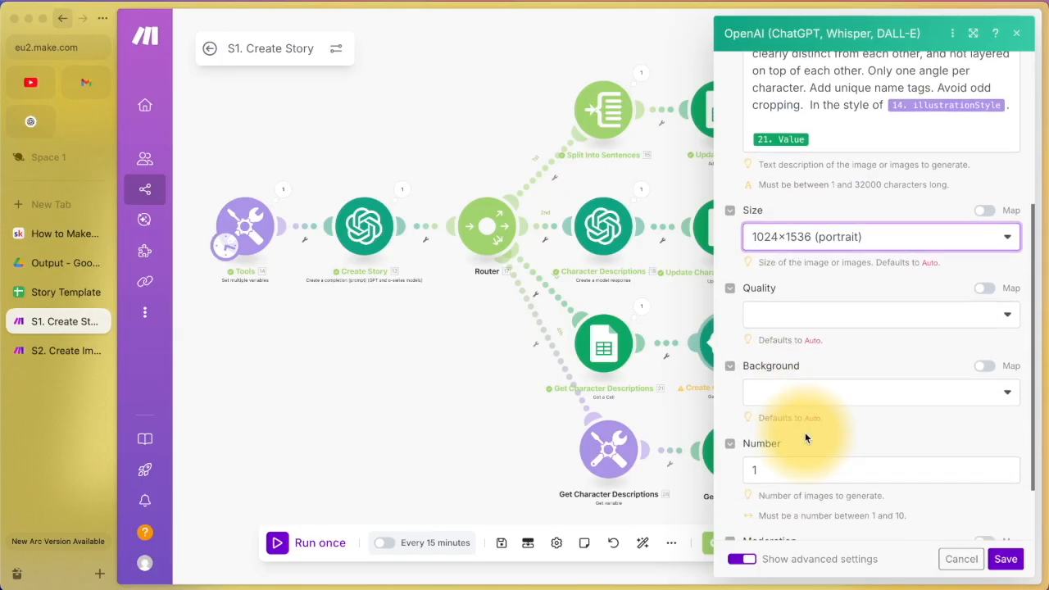
{"action": "scroll", "coordinate": [805, 432], "scroll_direction": "down", "scroll_amount": 2}
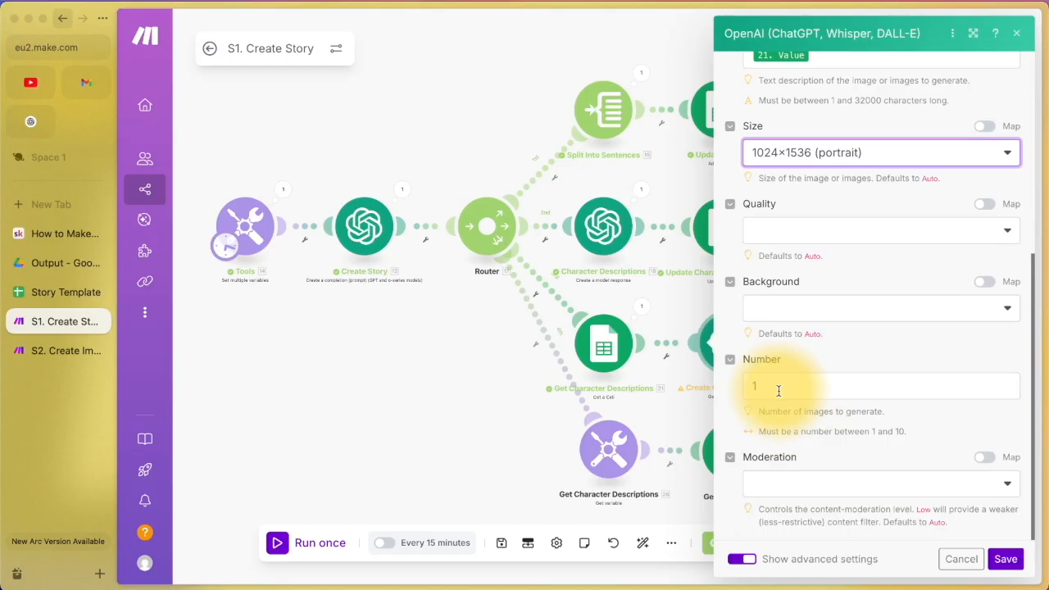
{"action": "left_click", "coordinate": [779, 391]}
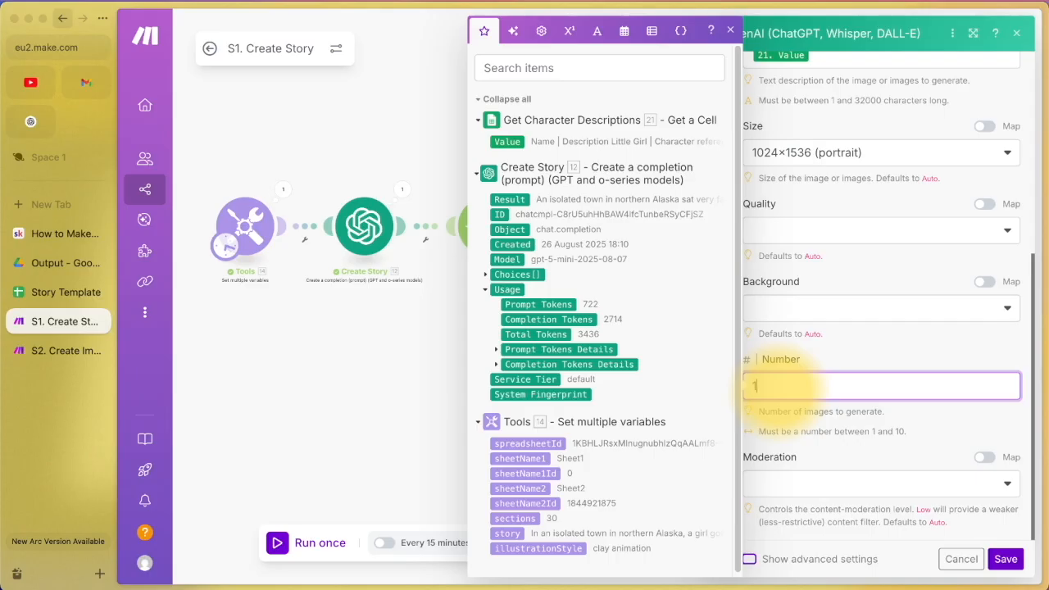
Step: Discard the image settings and review the Drive upload saving Character Sheet to the Output folder
{"action": "left_click", "coordinate": [963, 560]}
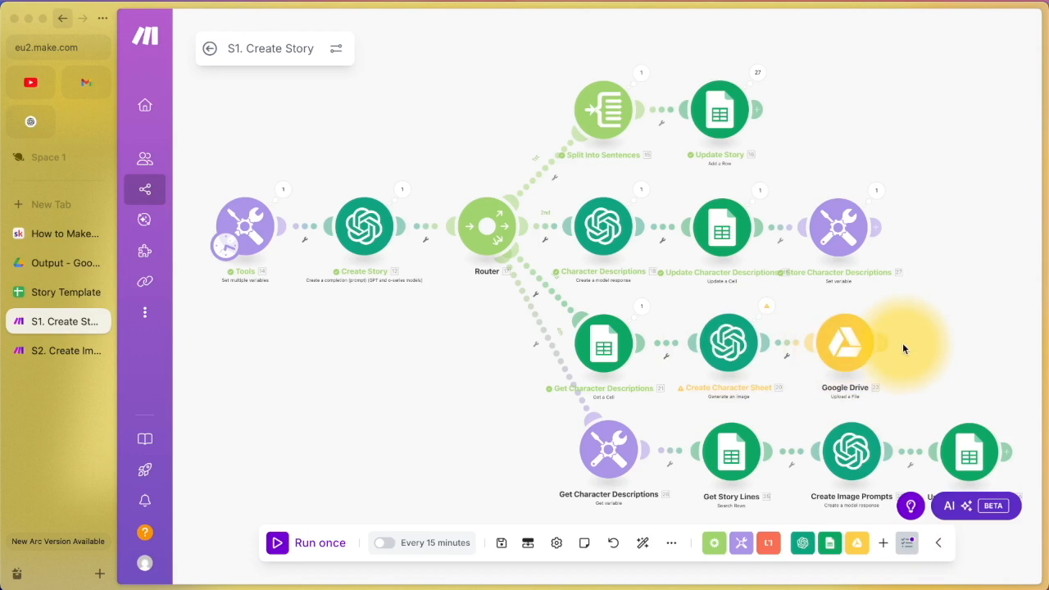
{"action": "left_click", "coordinate": [851, 349]}
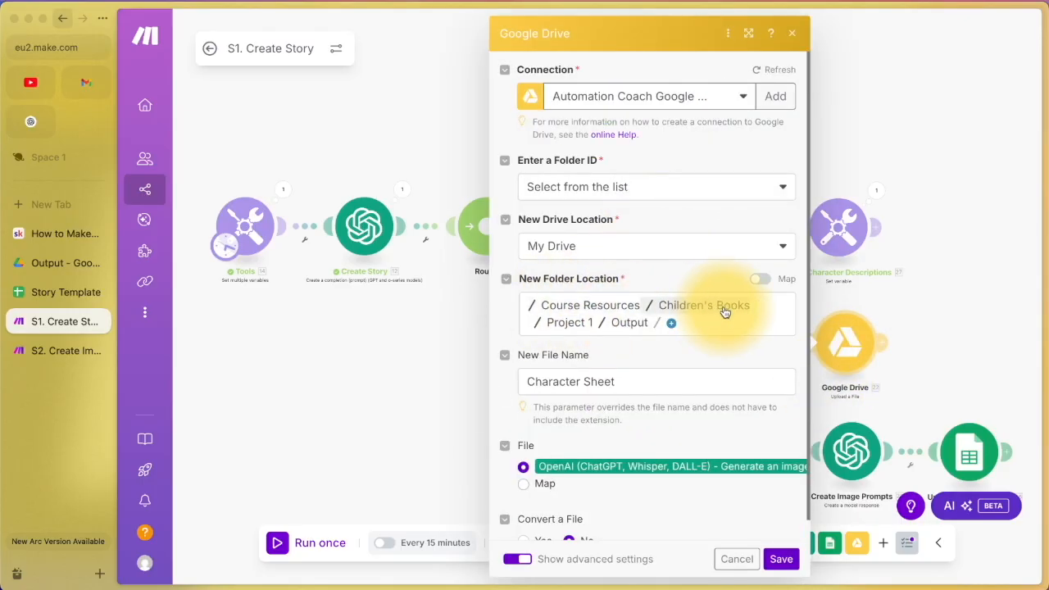
{"action": "left_click", "coordinate": [22, 267]}
Step: Trace Drive from Children's Books into Project 1 / Output, then return to the Drive module
{"action": "left_click", "coordinate": [141, 33]}
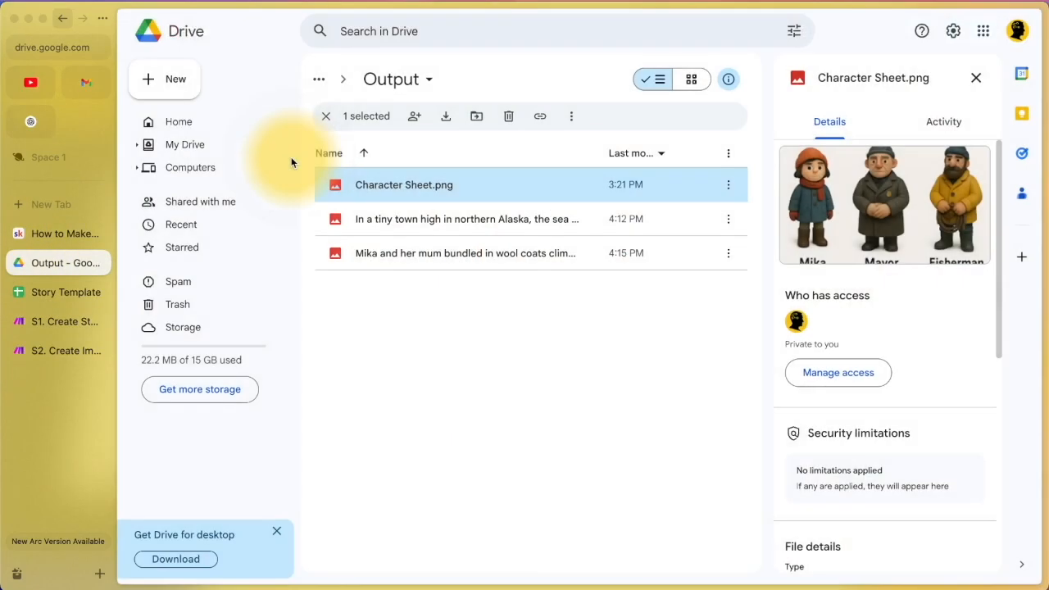
{"action": "left_click", "coordinate": [319, 80]}
{"action": "left_click", "coordinate": [351, 153]}
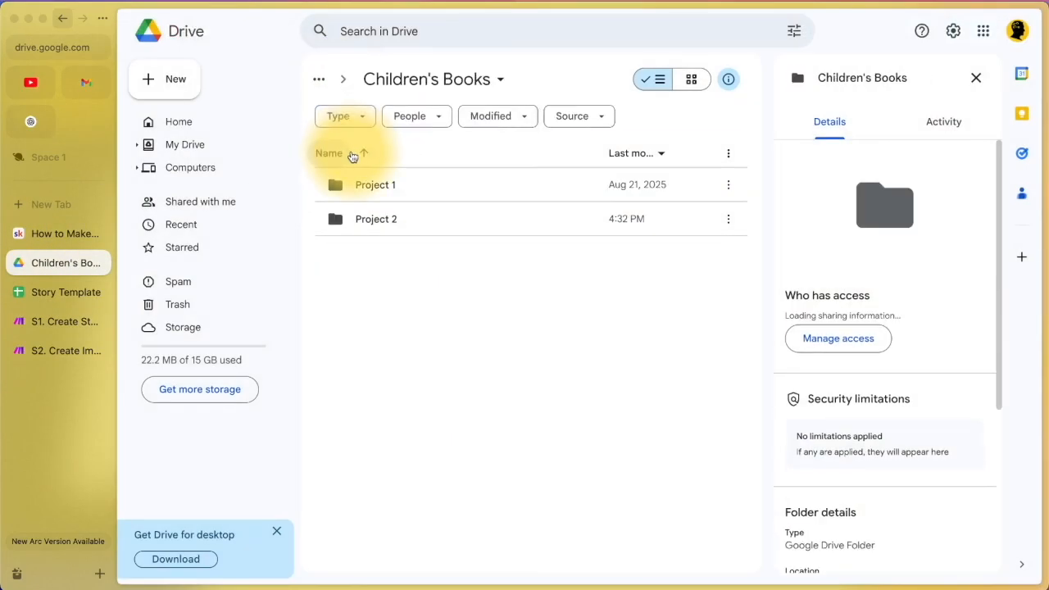
{"action": "left_click", "coordinate": [369, 183]}
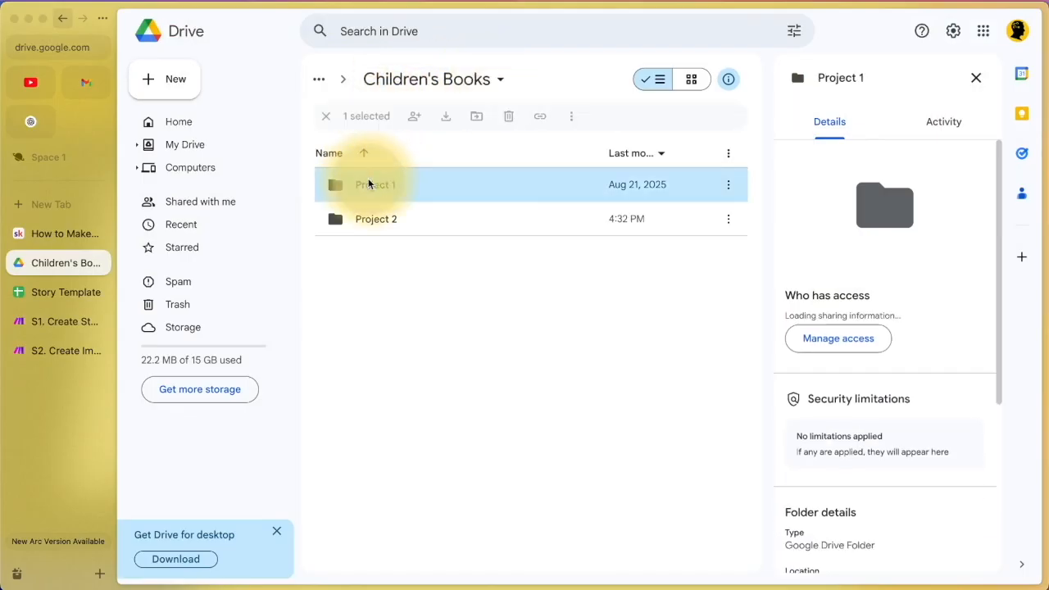
{"action": "double_click", "coordinate": [369, 184]}
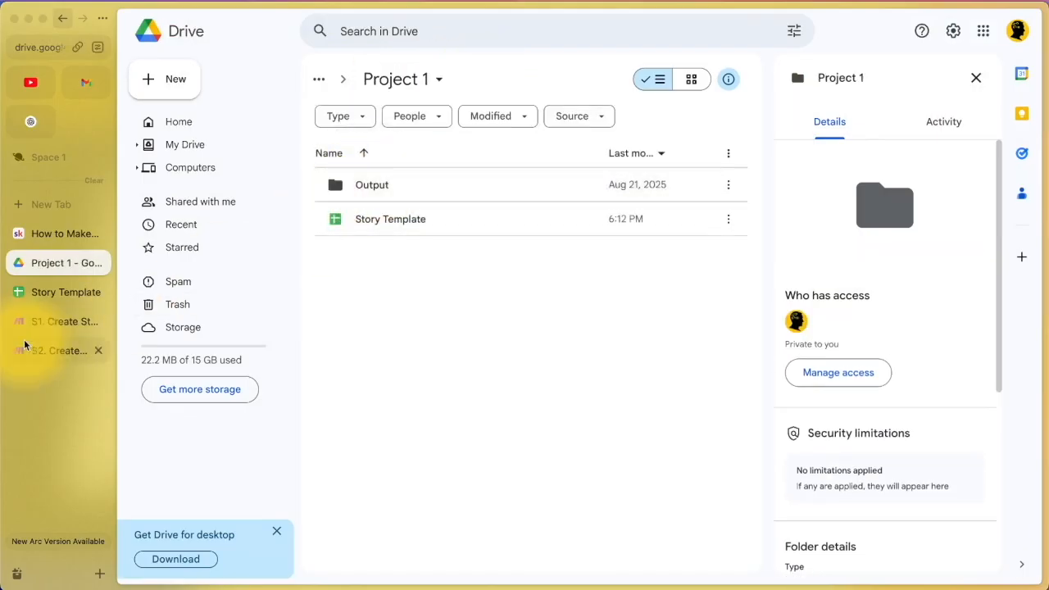
{"action": "double_click", "coordinate": [384, 186]}
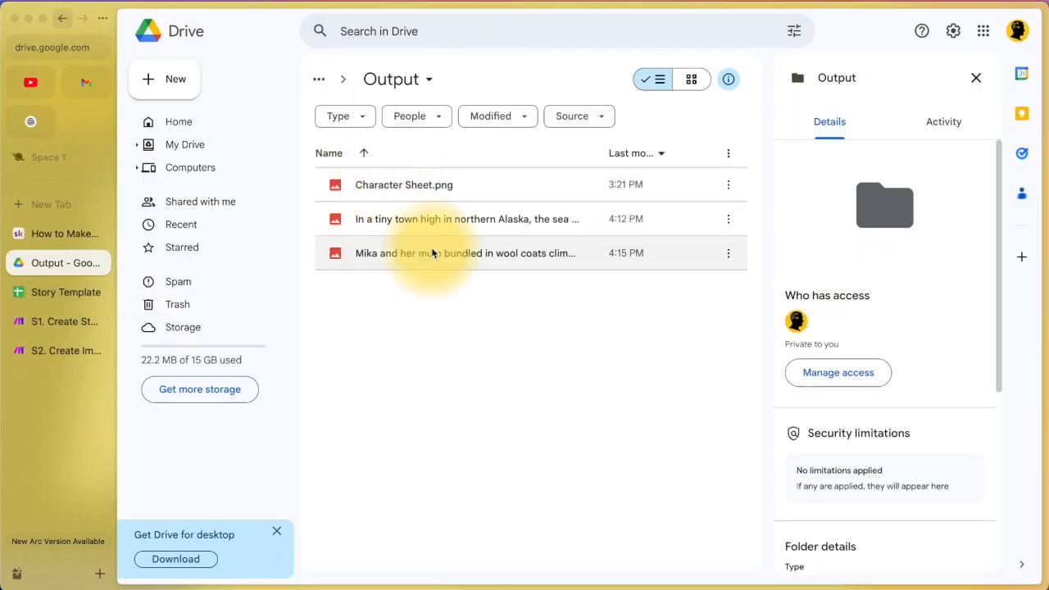
{"action": "left_click", "coordinate": [67, 332]}
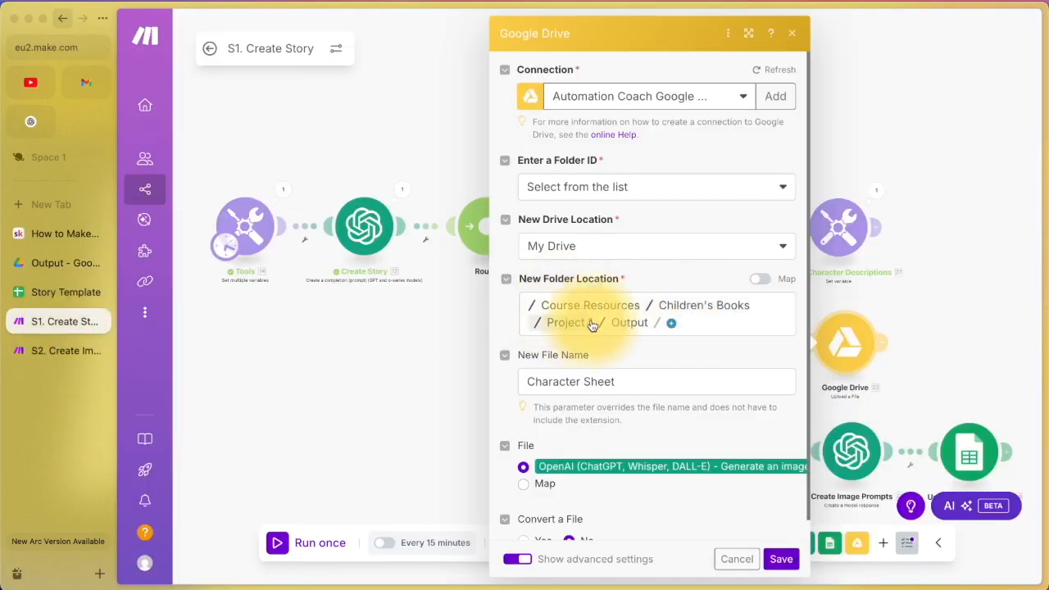
Step: Confirm the upload's New File Name reads Character Sheet and dismiss the mapping panel
{"action": "scroll", "coordinate": [620, 333], "scroll_direction": "down", "scroll_amount": 1}
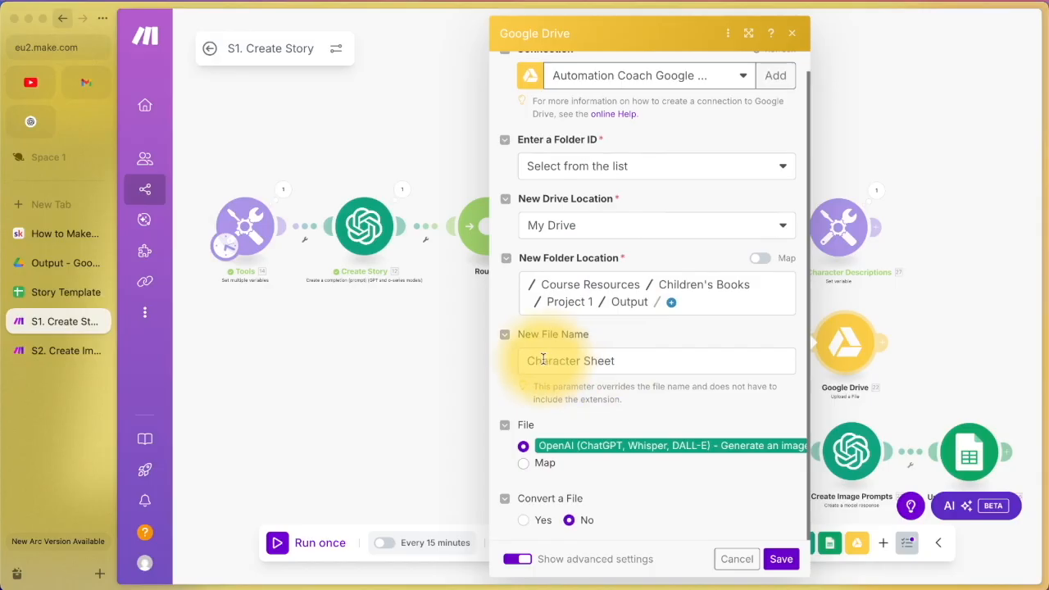
{"action": "left_click", "coordinate": [677, 362]}
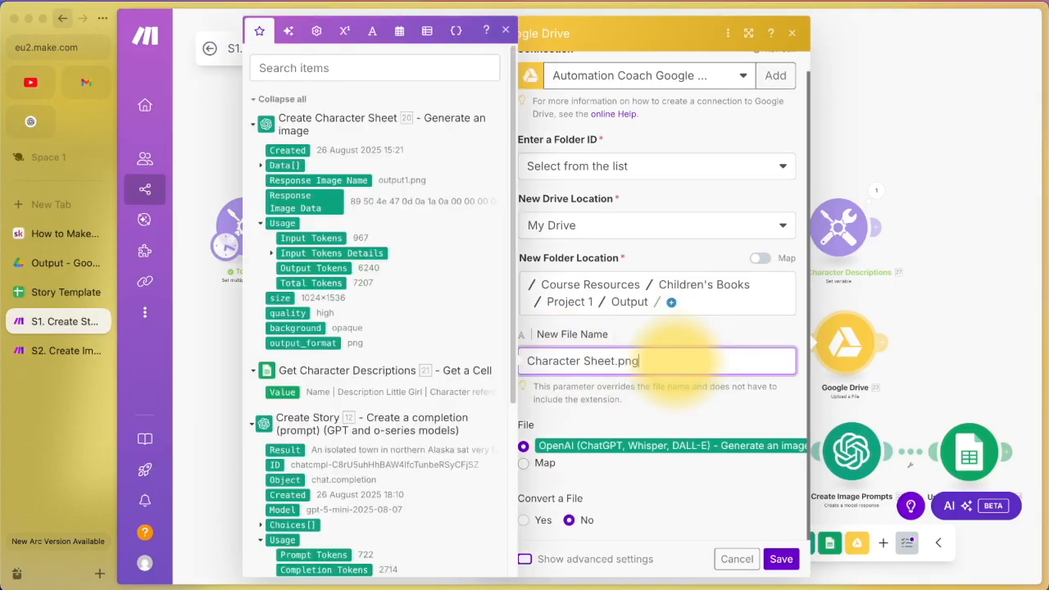
{"action": "left_click", "coordinate": [643, 401]}
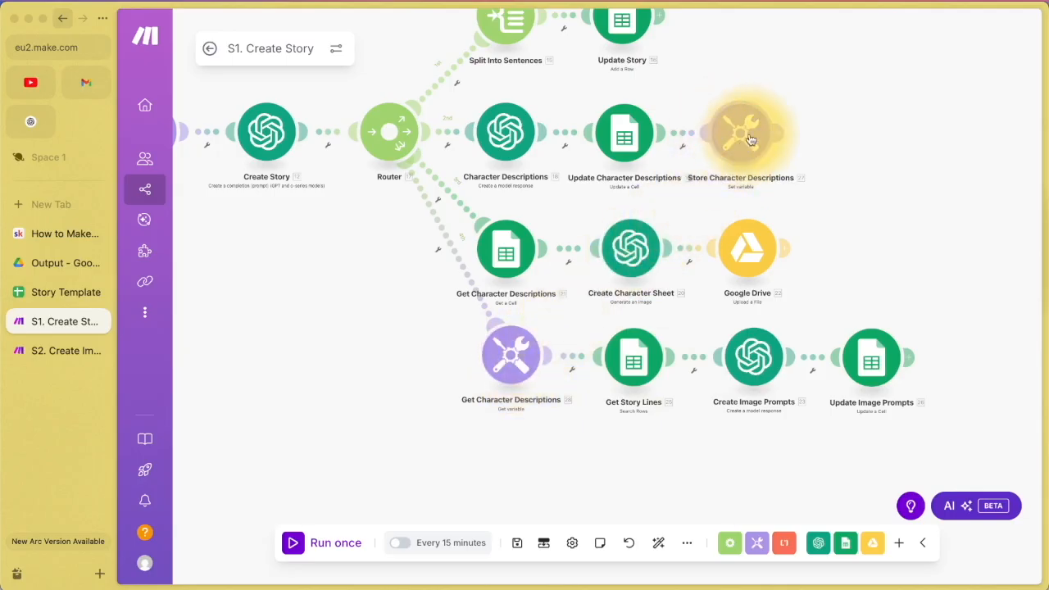
Step: Verify Store Character Descriptions uses the variable name characterDescriptions, then close its settings
{"action": "left_click", "coordinate": [510, 354]}
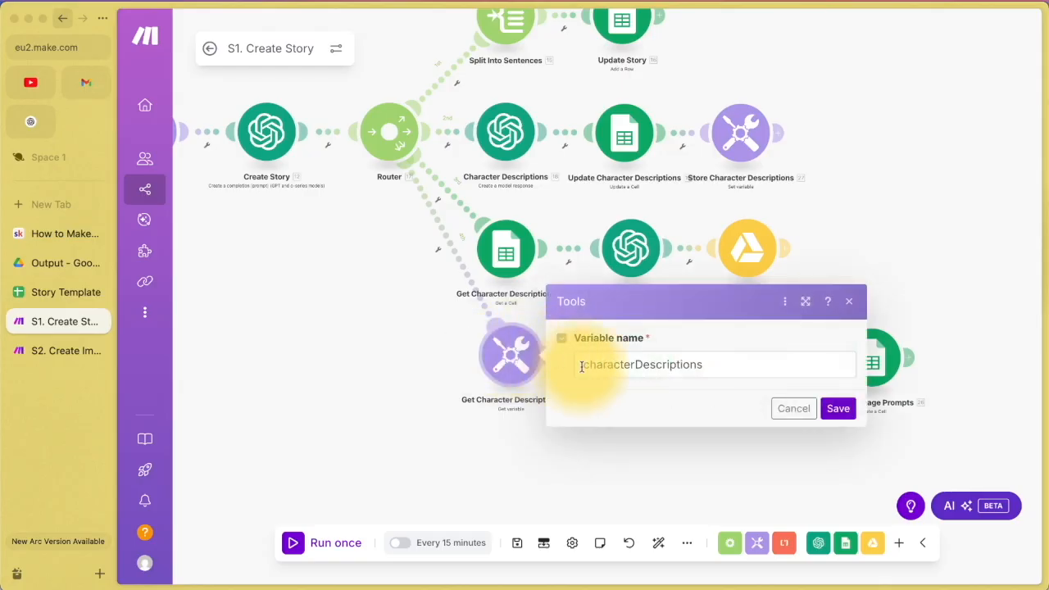
{"action": "left_click", "coordinate": [783, 412]}
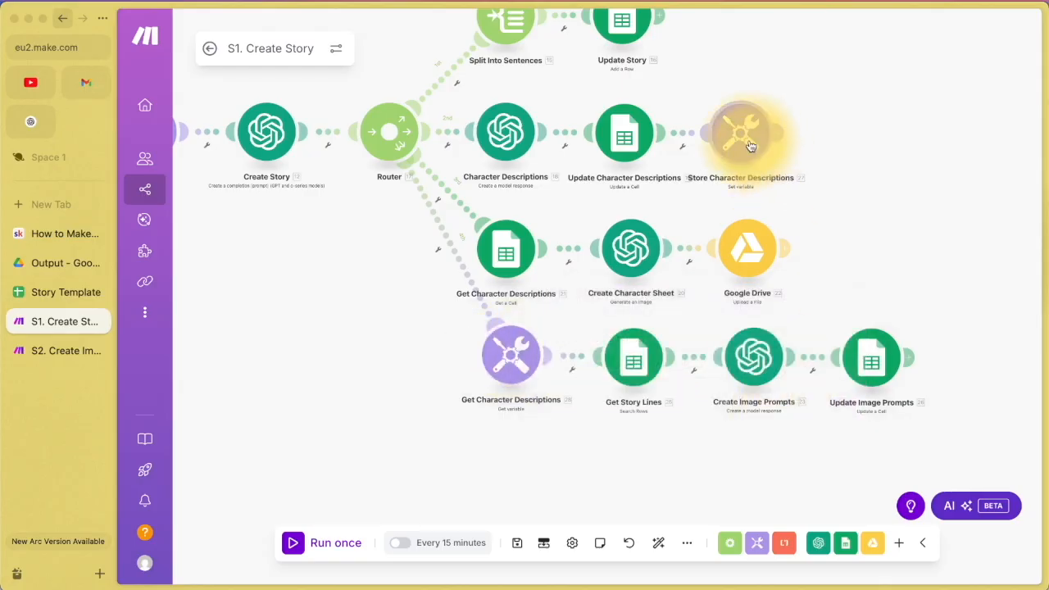
{"action": "left_click", "coordinate": [747, 139]}
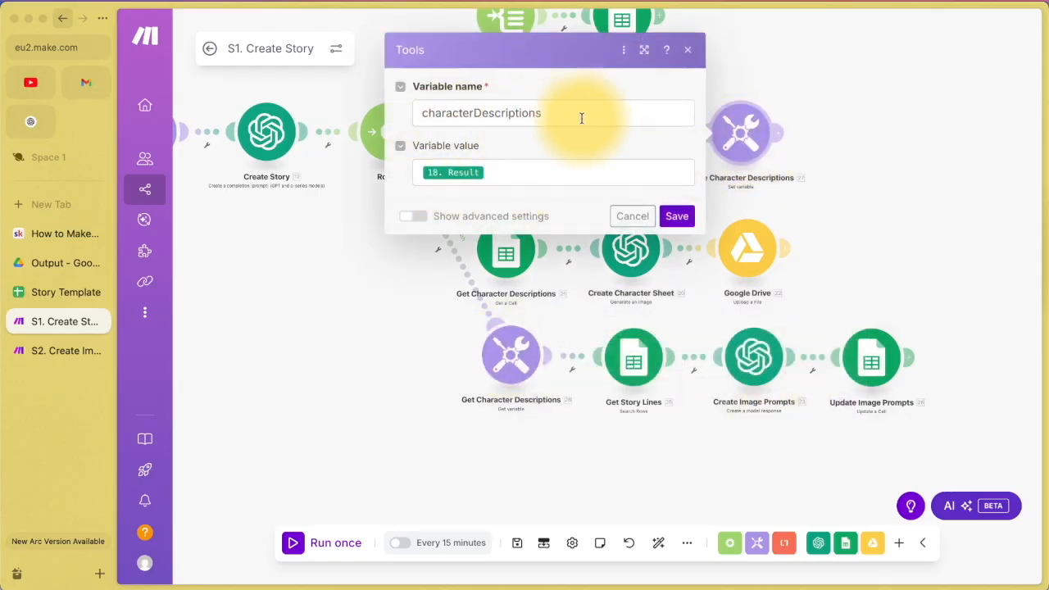
{"action": "left_click_drag", "start_coordinate": [420, 114], "coordinate": [546, 116]}
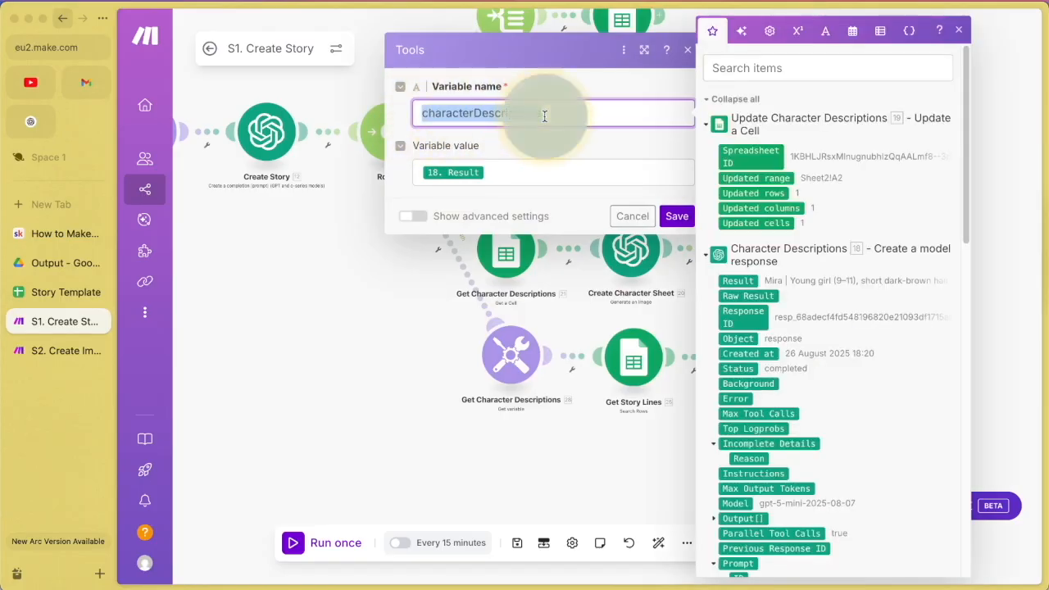
{"action": "left_click", "coordinate": [482, 117]}
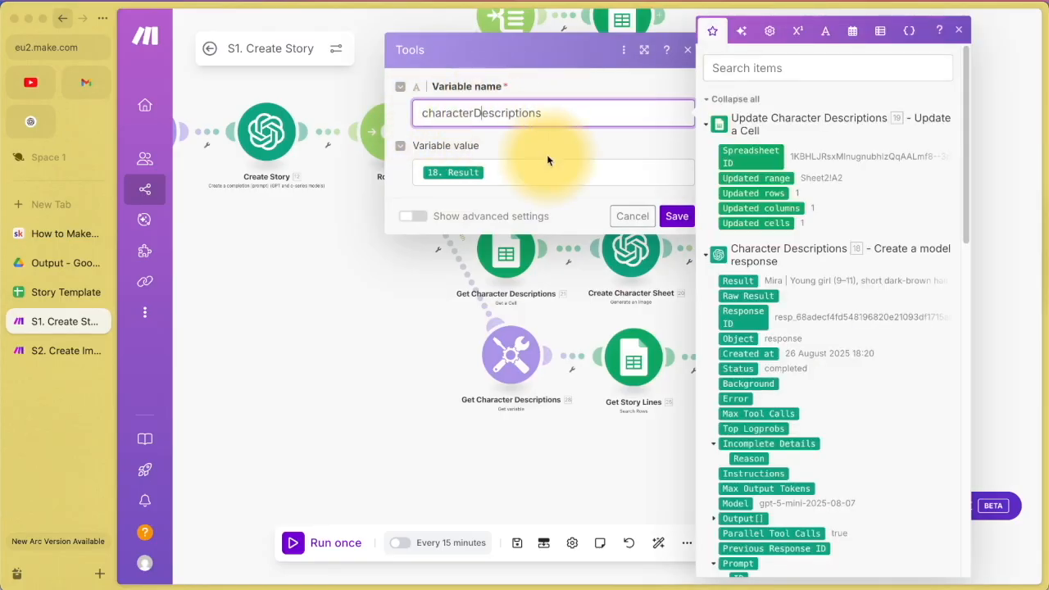
{"action": "left_click", "coordinate": [621, 218]}
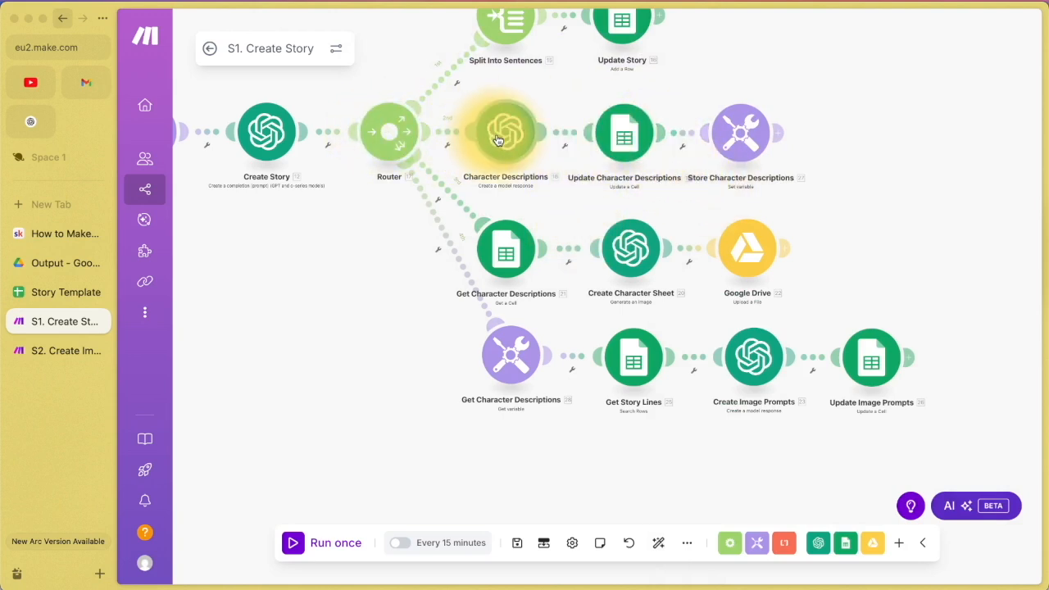
{"action": "left_click", "coordinate": [37, 286]}
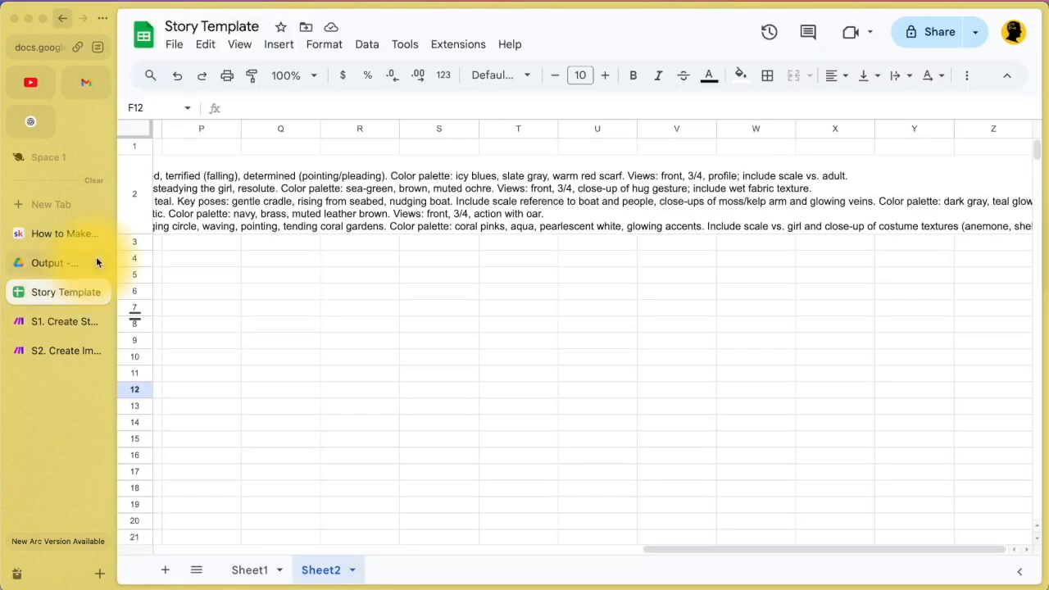
{"action": "scroll", "coordinate": [205, 218], "scroll_direction": "left", "scroll_amount": 10}
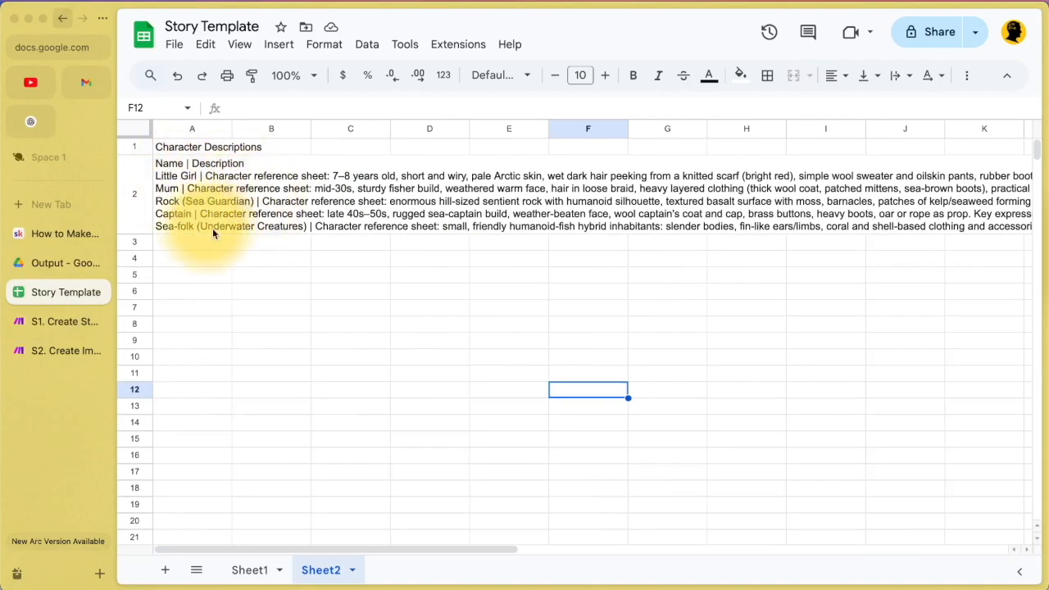
{"action": "left_click", "coordinate": [56, 322]}
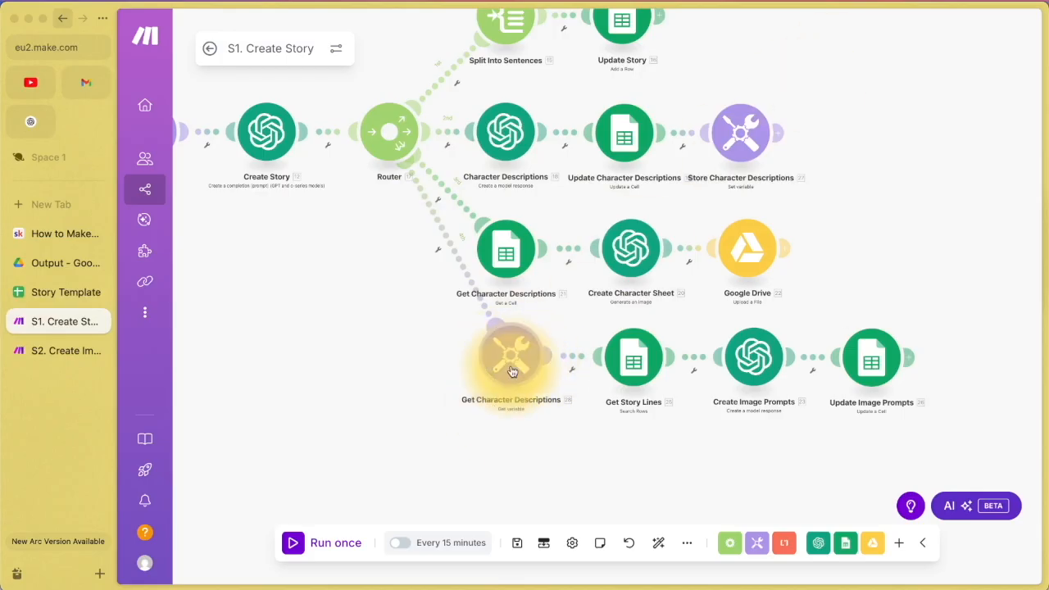
{"action": "left_click", "coordinate": [634, 365]}
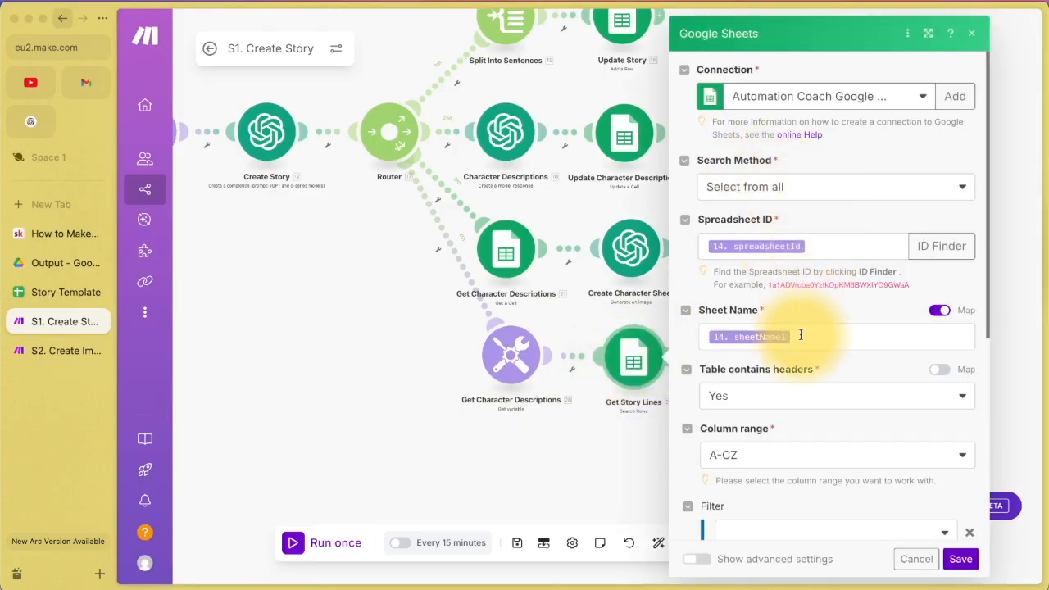
{"action": "scroll", "coordinate": [801, 335], "scroll_direction": "down", "scroll_amount": 1}
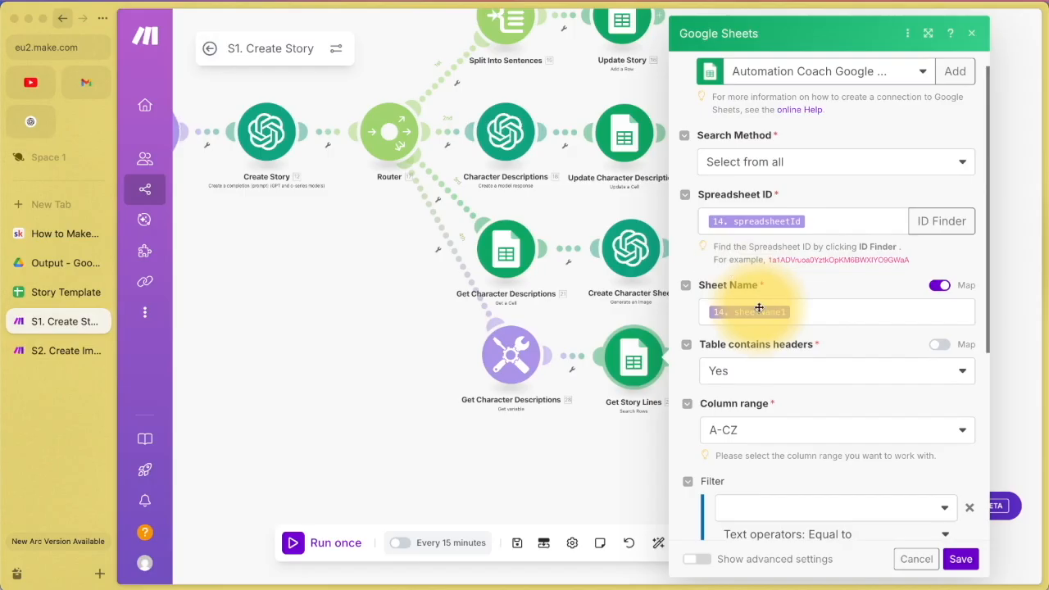
{"action": "scroll", "coordinate": [759, 307], "scroll_direction": "down", "scroll_amount": 10}
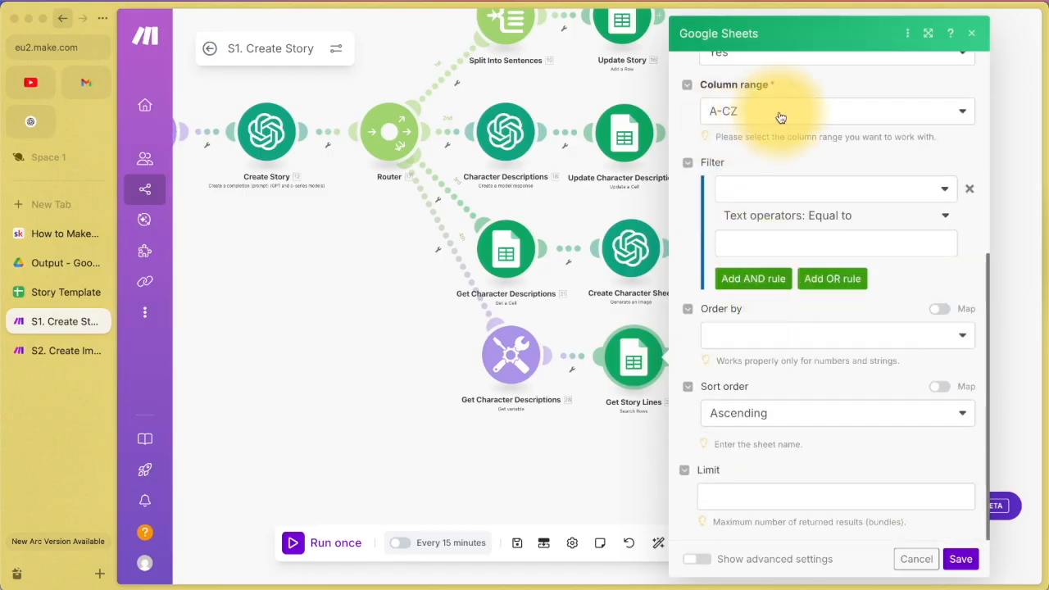
{"action": "left_click", "coordinate": [917, 559]}
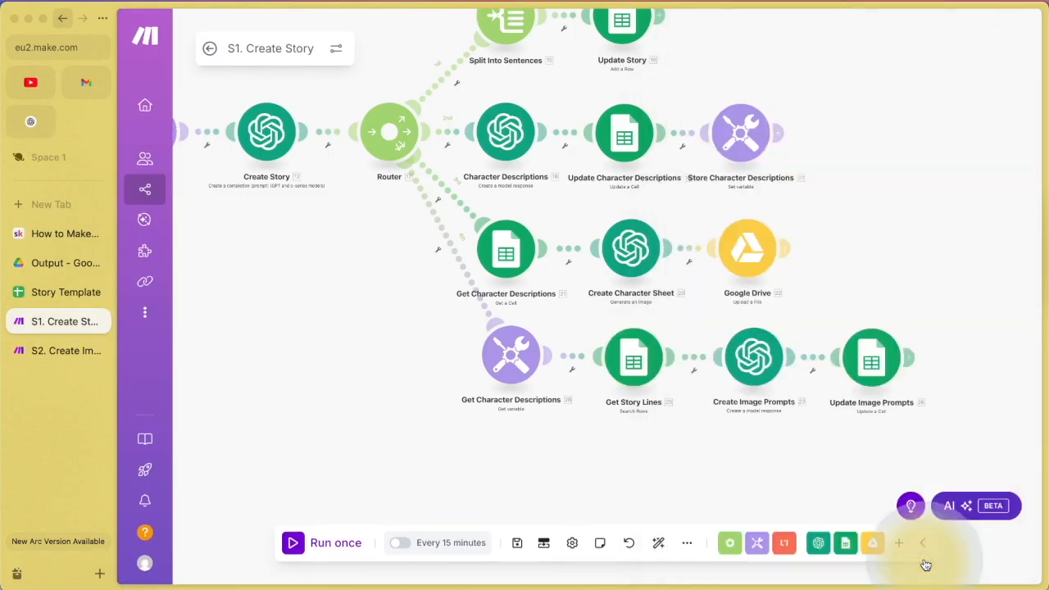
Step: Set the Create Image Prompts model to gpt-4.1 (system)
{"action": "left_click", "coordinate": [761, 371]}
{"action": "left_click", "coordinate": [495, 190]}
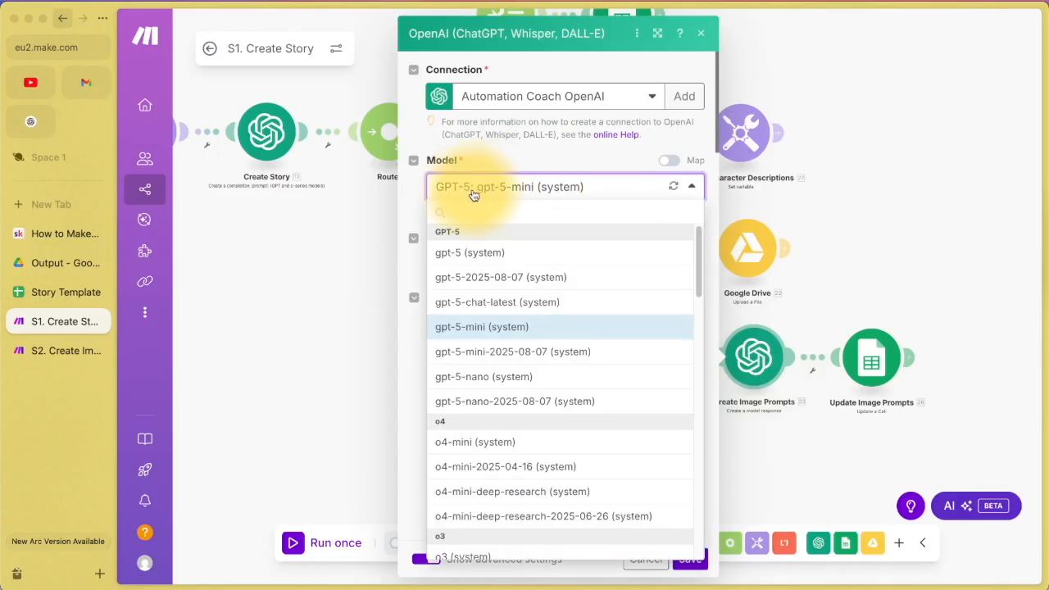
{"action": "scroll", "coordinate": [498, 315], "scroll_direction": "down", "scroll_amount": 10}
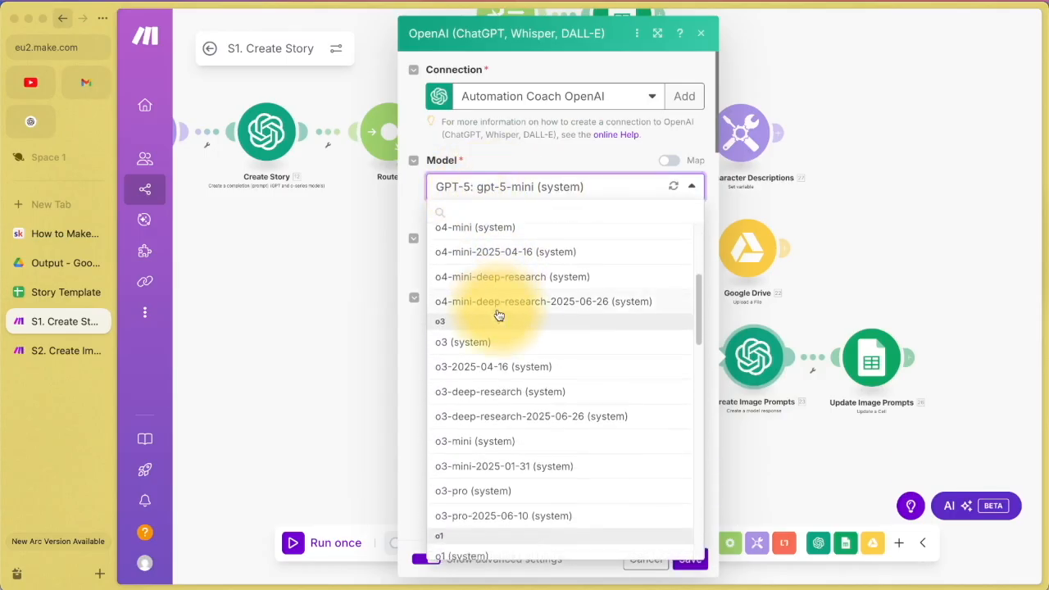
{"action": "scroll", "coordinate": [498, 315], "scroll_direction": "down", "scroll_amount": 2}
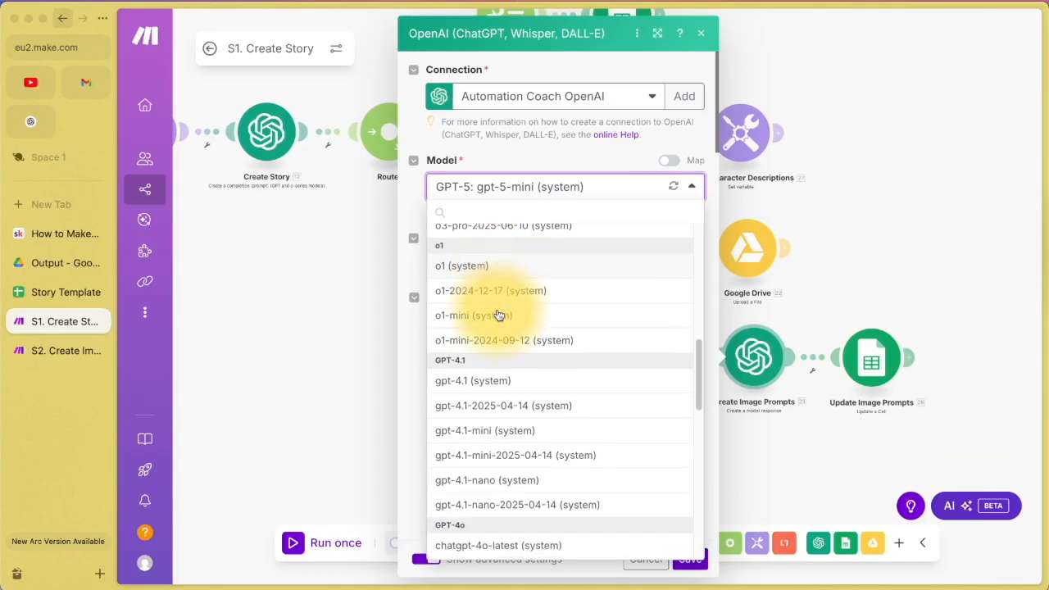
{"action": "left_click", "coordinate": [490, 385]}
Step: Read the prompt's instructions, including no introduction or conclusion and the story line rule
{"action": "scroll", "coordinate": [544, 294], "scroll_direction": "down", "scroll_amount": 3}
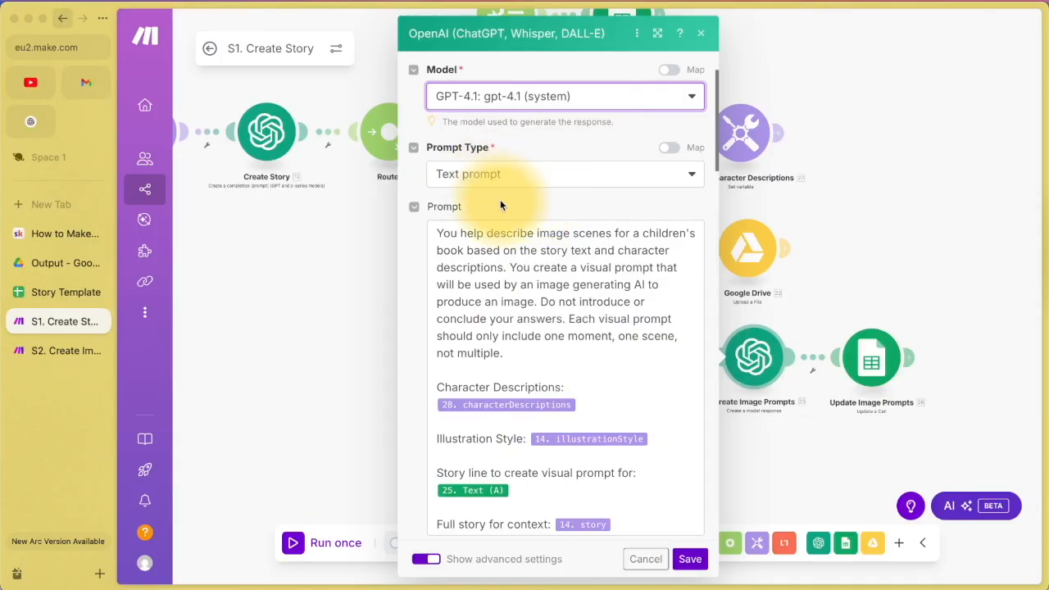
{"action": "scroll", "coordinate": [500, 200], "scroll_direction": "down", "scroll_amount": 2}
{"action": "left_click_drag", "start_coordinate": [439, 161], "coordinate": [648, 208]}
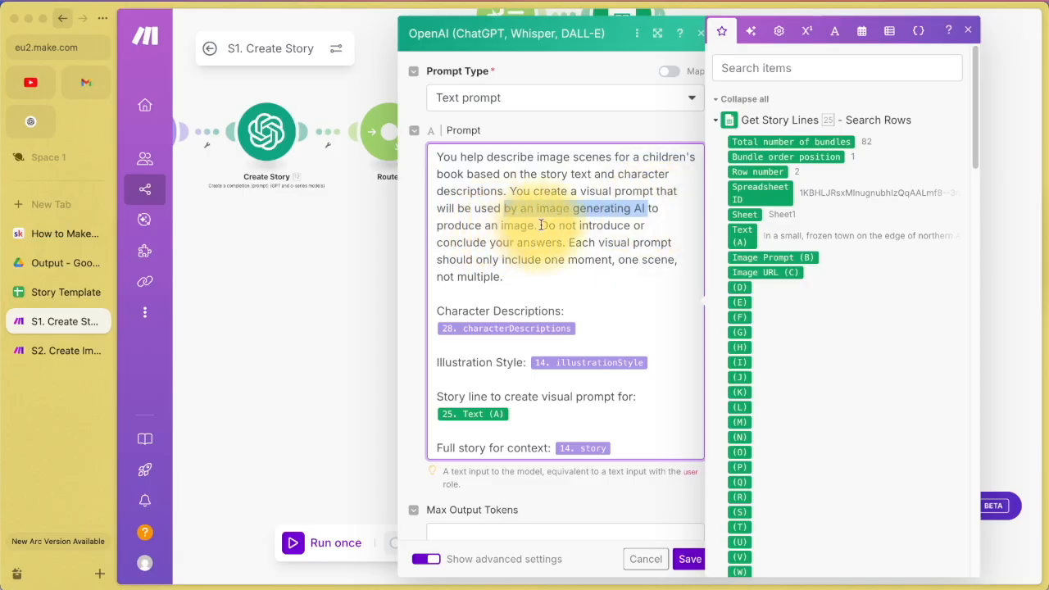
{"action": "left_click_drag", "start_coordinate": [541, 226], "coordinate": [512, 282]}
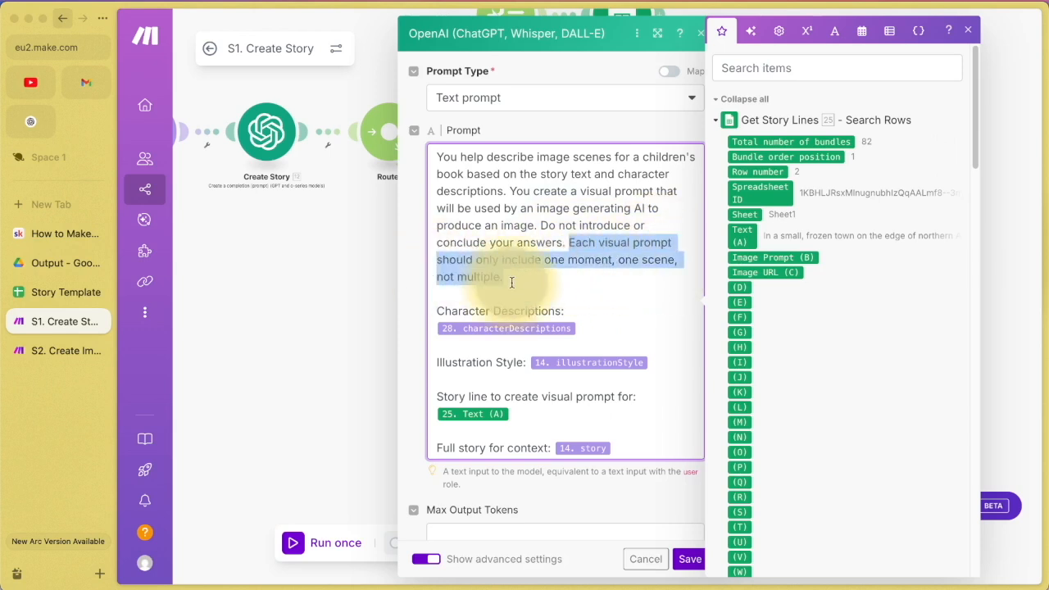
{"action": "left_click", "coordinate": [511, 282]}
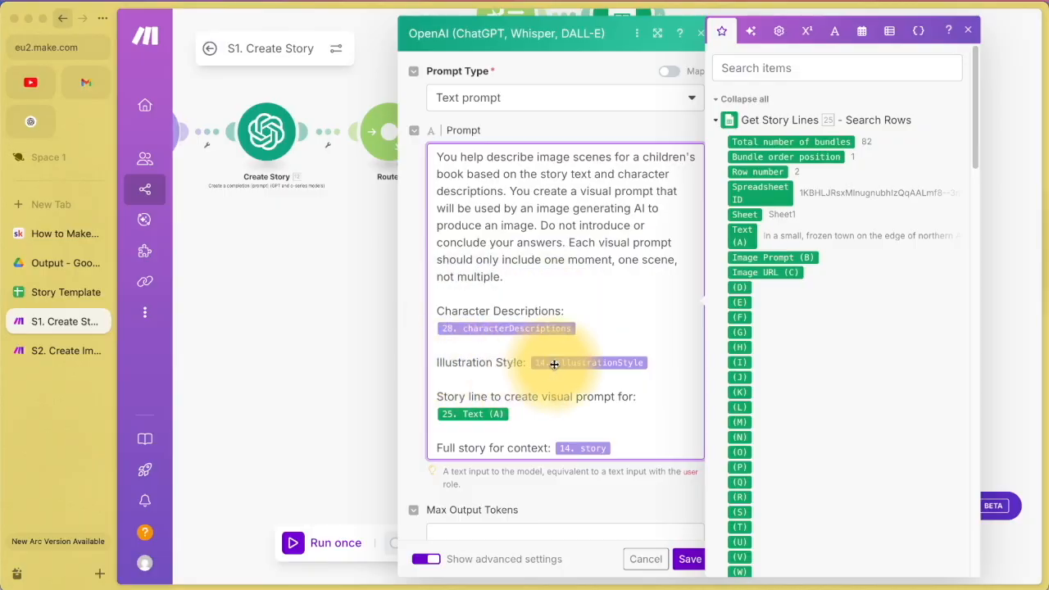
{"action": "scroll", "coordinate": [656, 365], "scroll_direction": "down", "scroll_amount": 1}
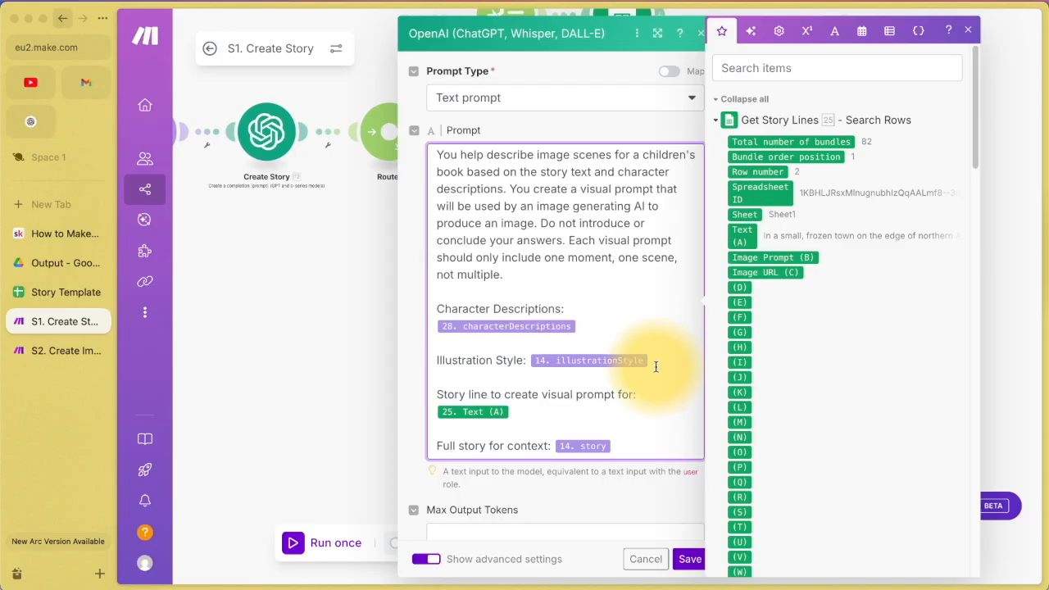
{"action": "left_click_drag", "start_coordinate": [443, 395], "coordinate": [495, 413]}
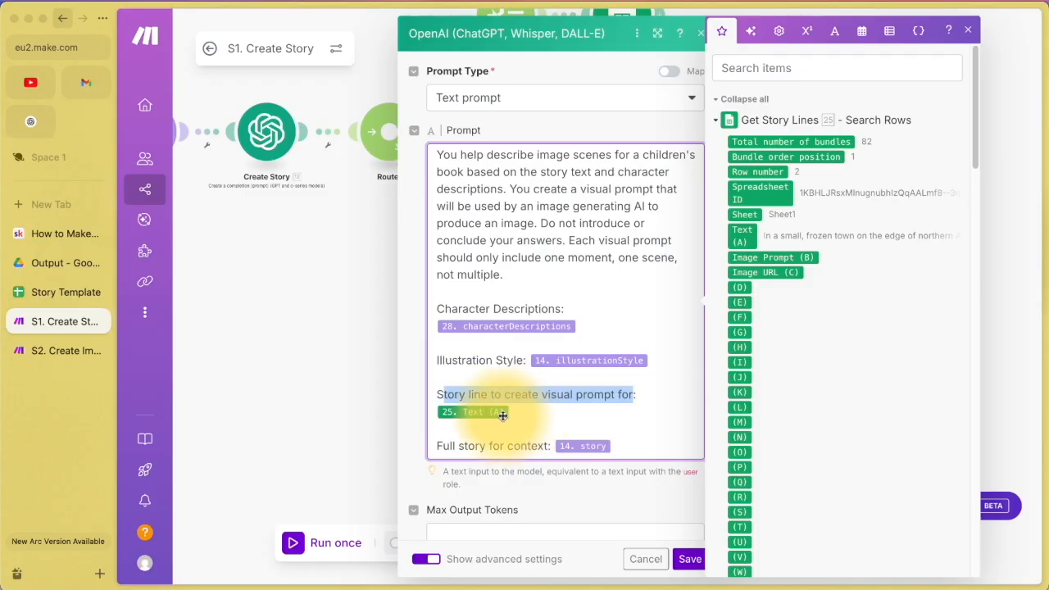
Step: Read the first story line in cell A2 of the Story Template's Sheet1
{"action": "left_click", "coordinate": [55, 293]}
{"action": "left_click", "coordinate": [246, 571]}
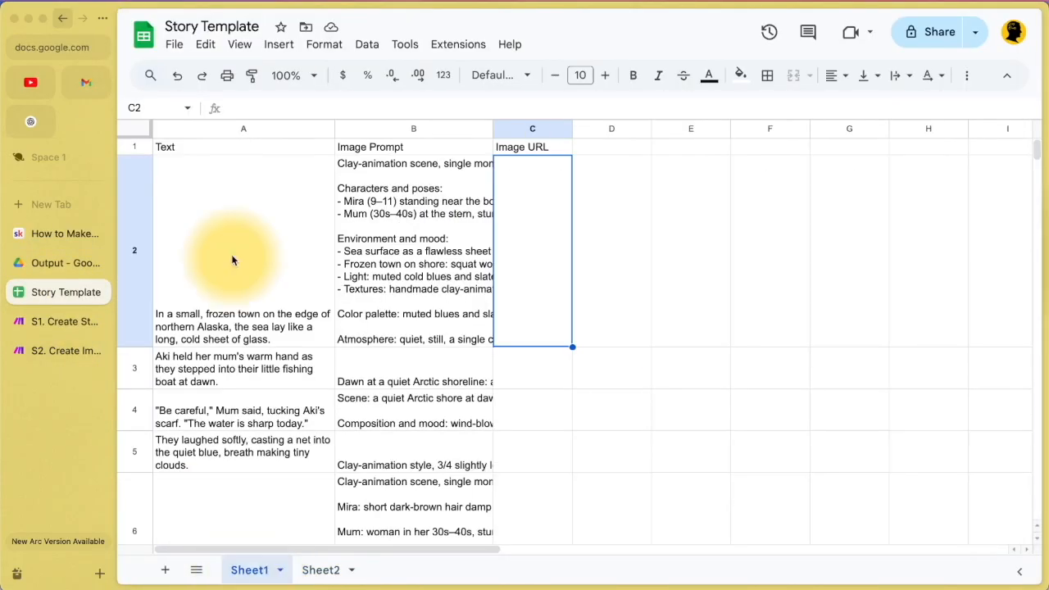
{"action": "left_click", "coordinate": [232, 128]}
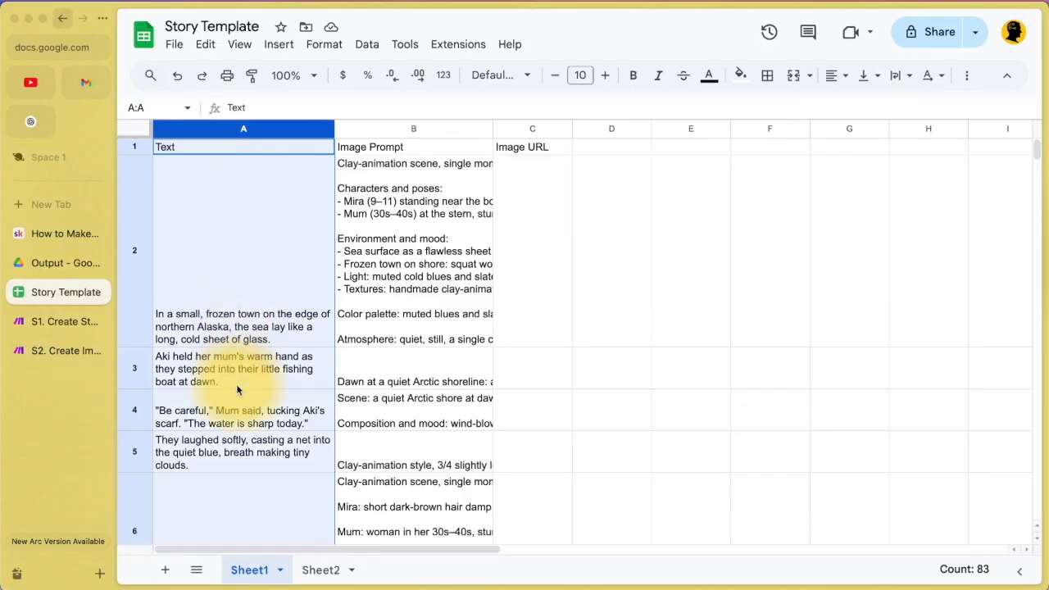
{"action": "left_click", "coordinate": [263, 309]}
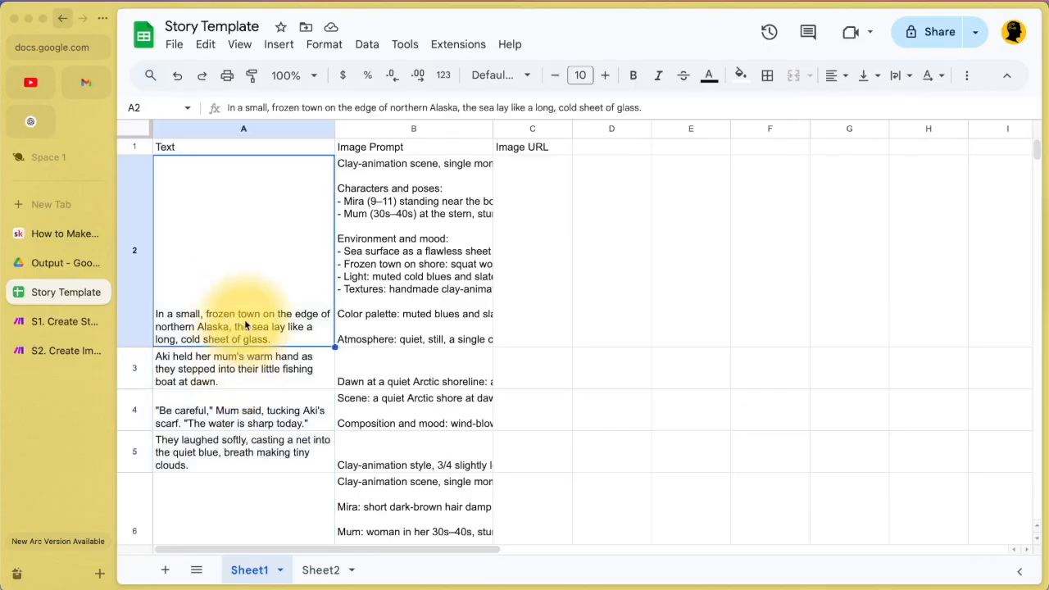
{"action": "double_click", "coordinate": [219, 324]}
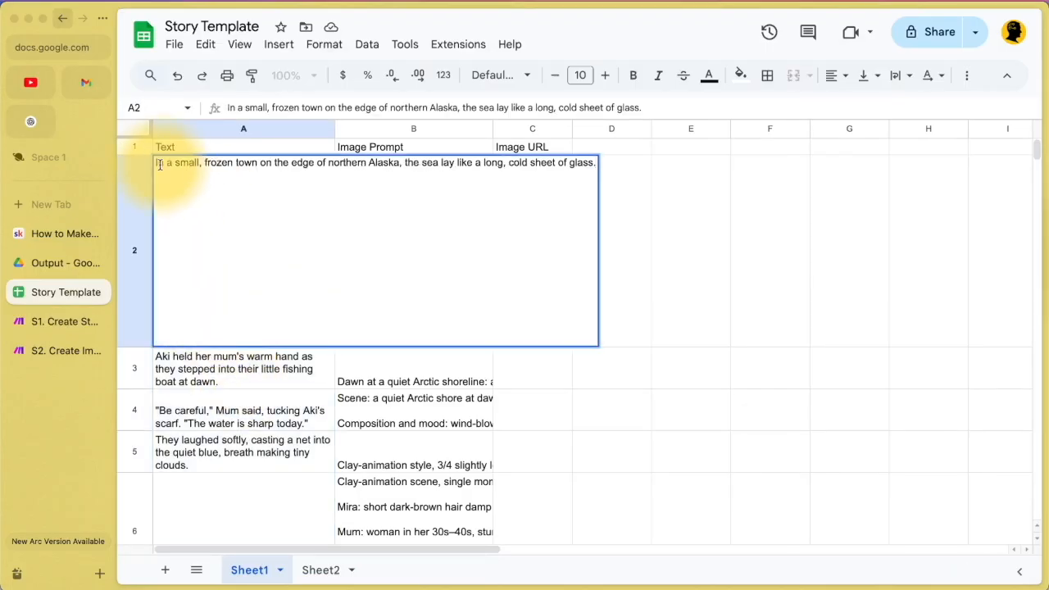
{"action": "left_click_drag", "start_coordinate": [156, 163], "coordinate": [580, 163]}
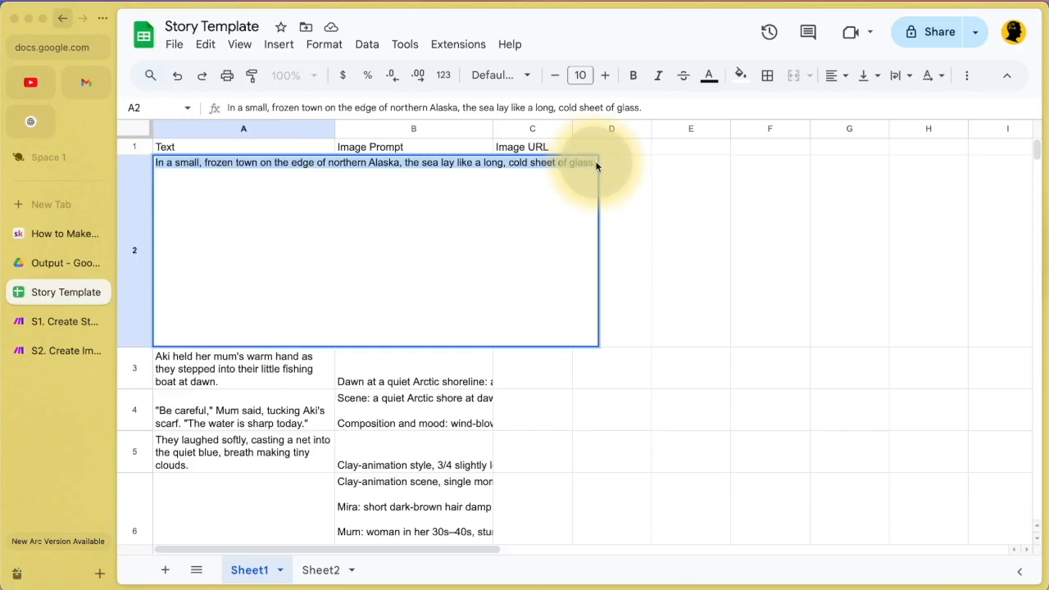
{"action": "left_click", "coordinate": [423, 412]}
Step: Read cell B2's generated image prompt down to Color palette, then return to S1. Create Story
{"action": "double_click", "coordinate": [399, 256]}
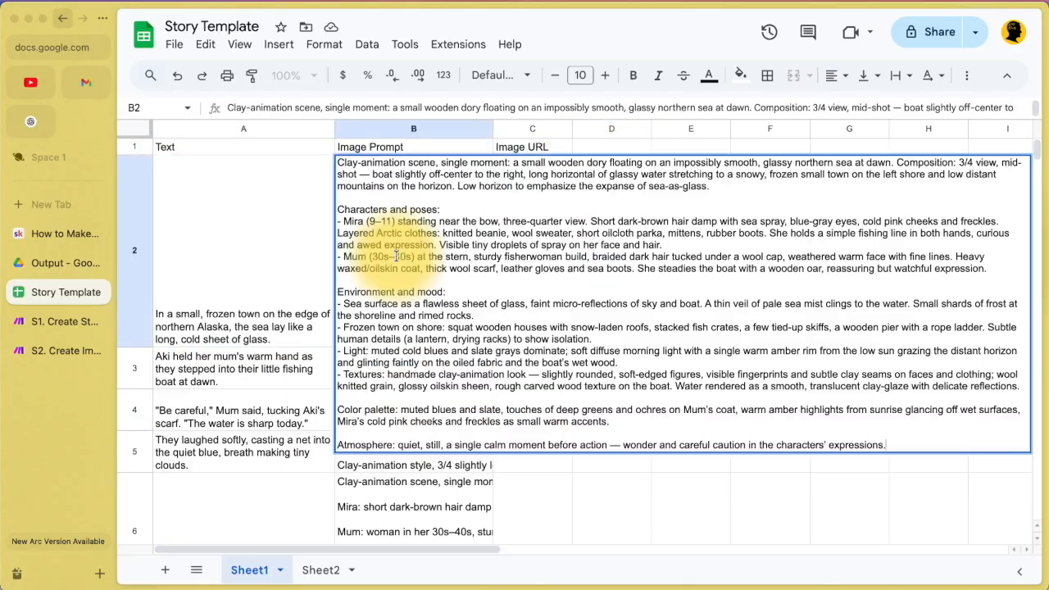
{"action": "left_click", "coordinate": [293, 279]}
{"action": "left_click", "coordinate": [321, 570]}
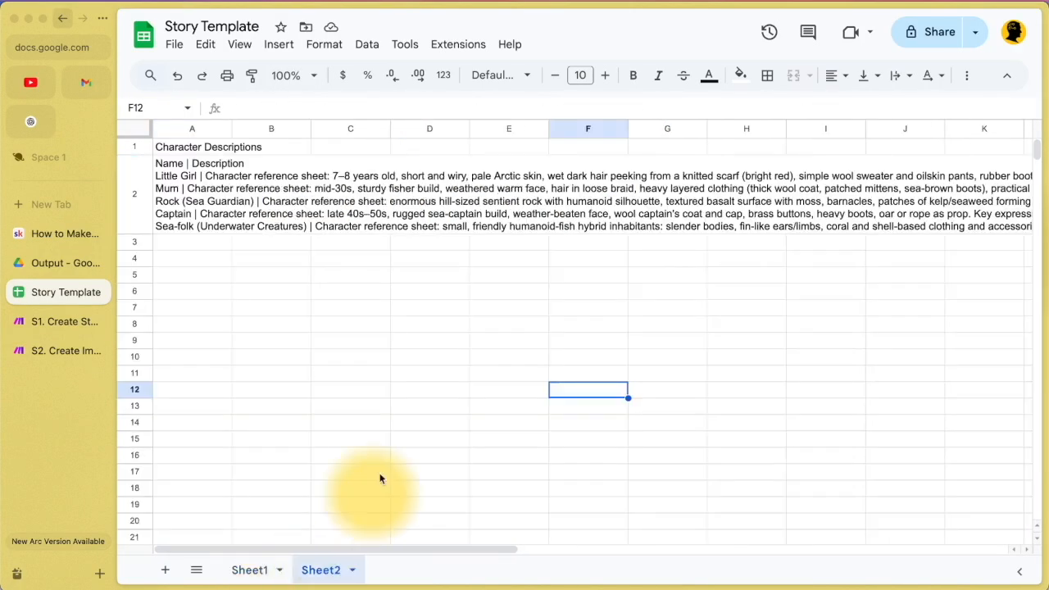
{"action": "left_click", "coordinate": [250, 569]}
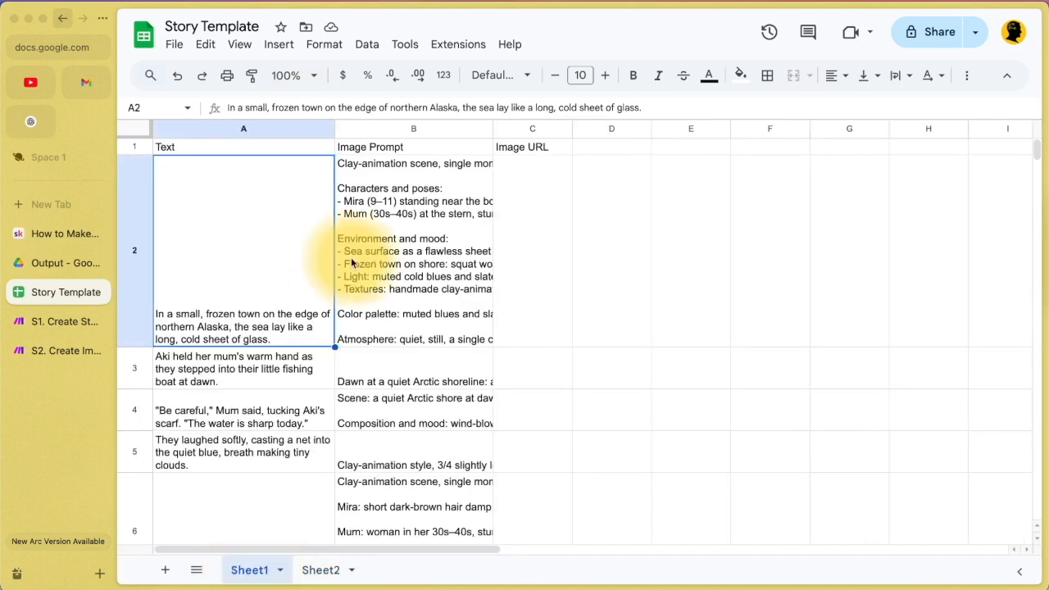
{"action": "double_click", "coordinate": [352, 262]}
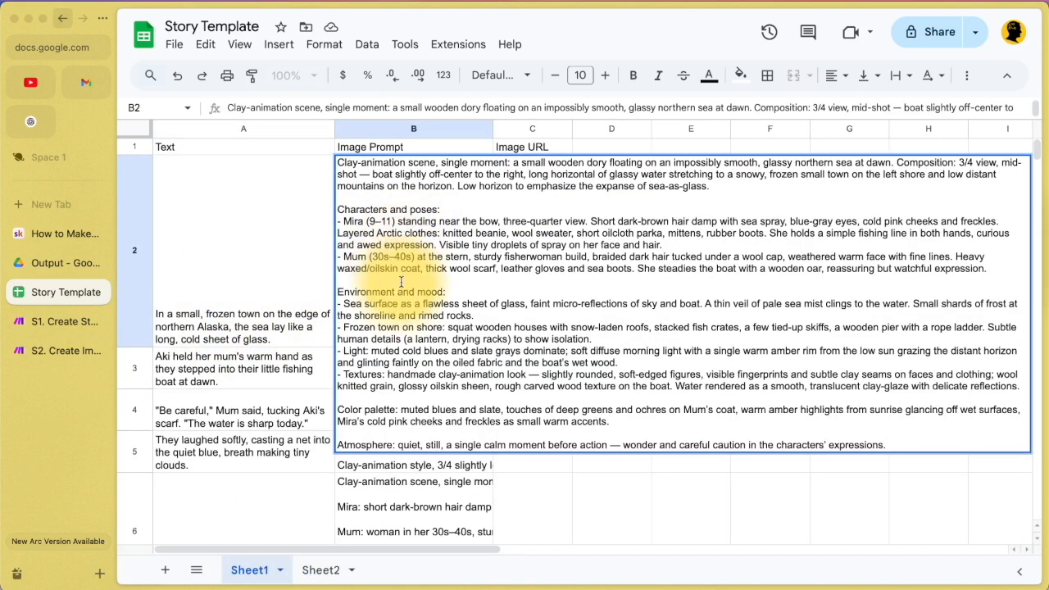
{"action": "mouse_move", "coordinate": [357, 161]}
{"action": "left_mouse_down"}
{"action": "mouse_move", "coordinate": [533, 197]}
{"action": "mouse_move", "coordinate": [750, 371]}
{"action": "mouse_move", "coordinate": [878, 429]}
{"action": "mouse_move", "coordinate": [363, 179]}
{"action": "left_mouse_up"}
{"action": "left_click", "coordinate": [855, 430]}
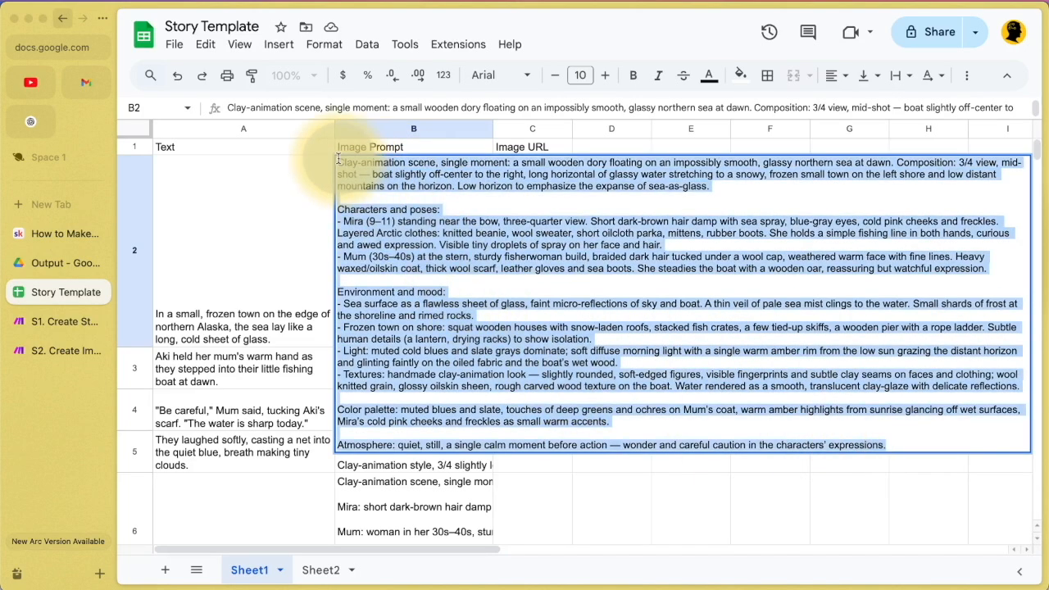
{"action": "left_click", "coordinate": [53, 321]}
{"action": "scroll", "coordinate": [452, 373], "scroll_direction": "down", "scroll_amount": 2}
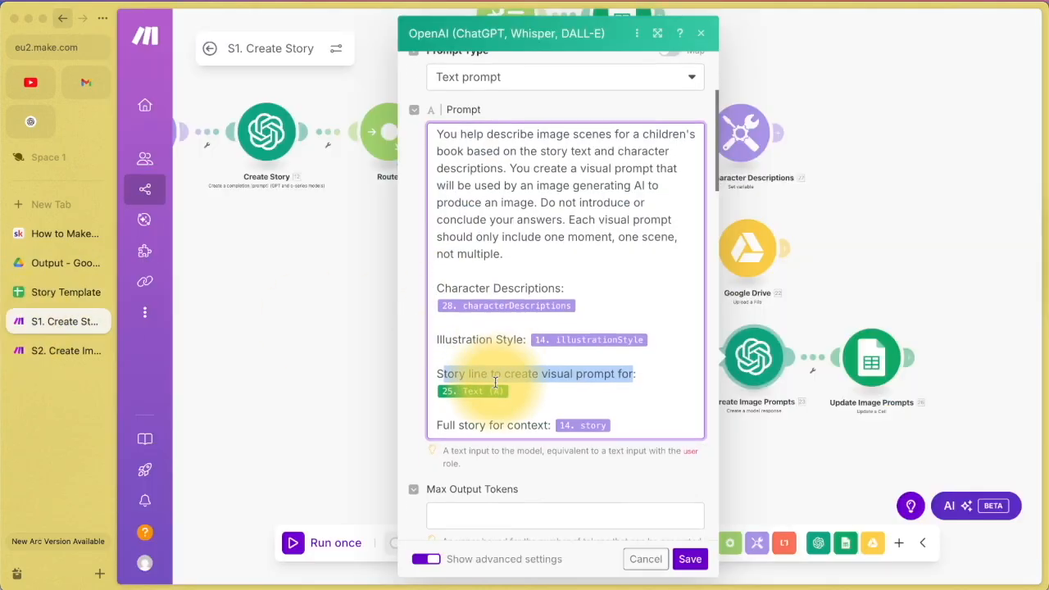
Step: Inspect the full-story context mapping in the image prompt, then cancel without changes
{"action": "left_click", "coordinate": [440, 353]}
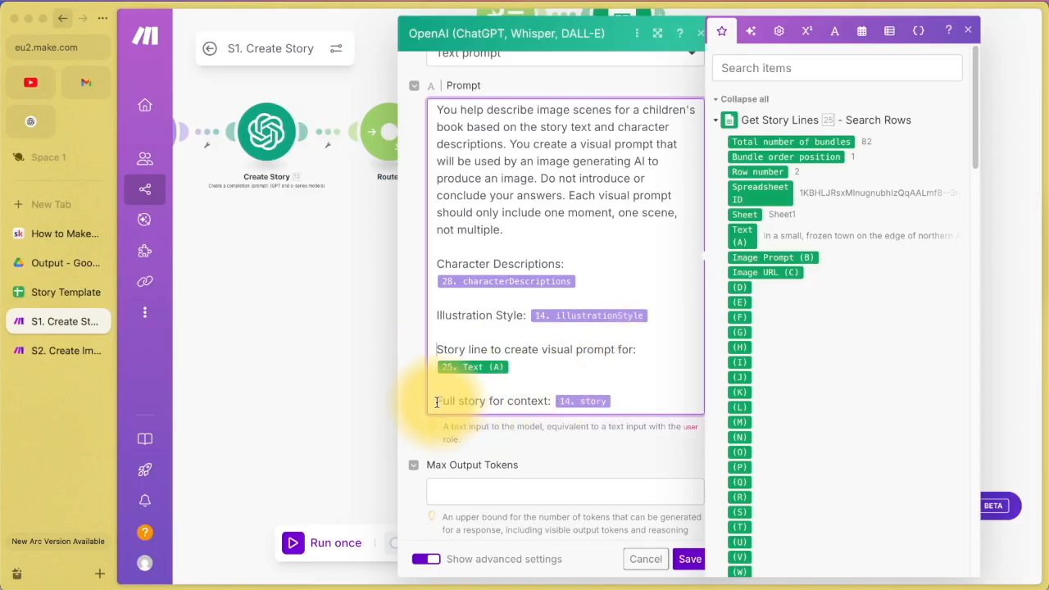
{"action": "left_click_drag", "start_coordinate": [437, 401], "coordinate": [636, 400]}
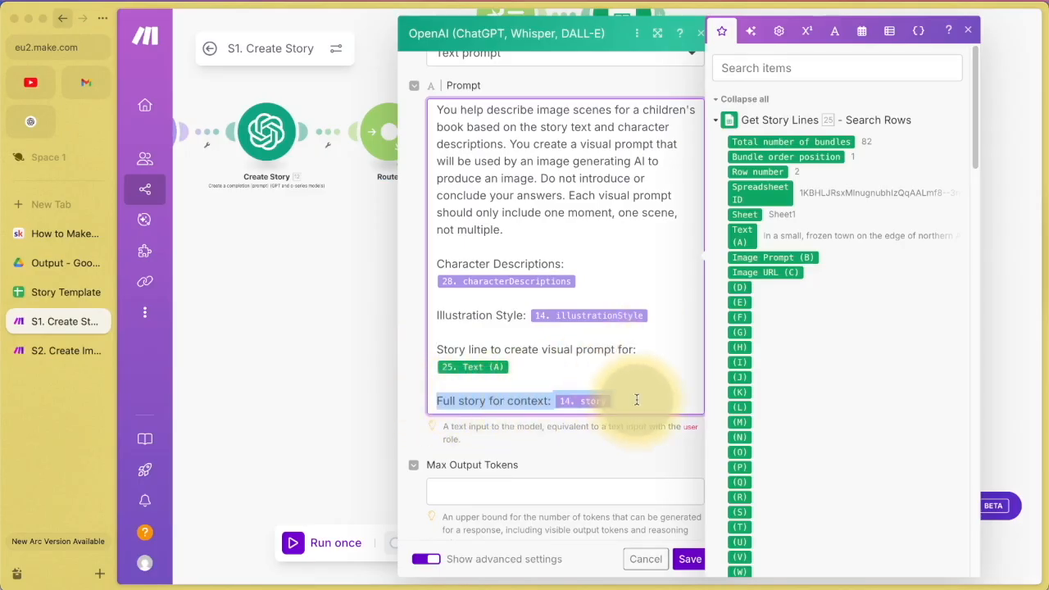
{"action": "left_click", "coordinate": [635, 399]}
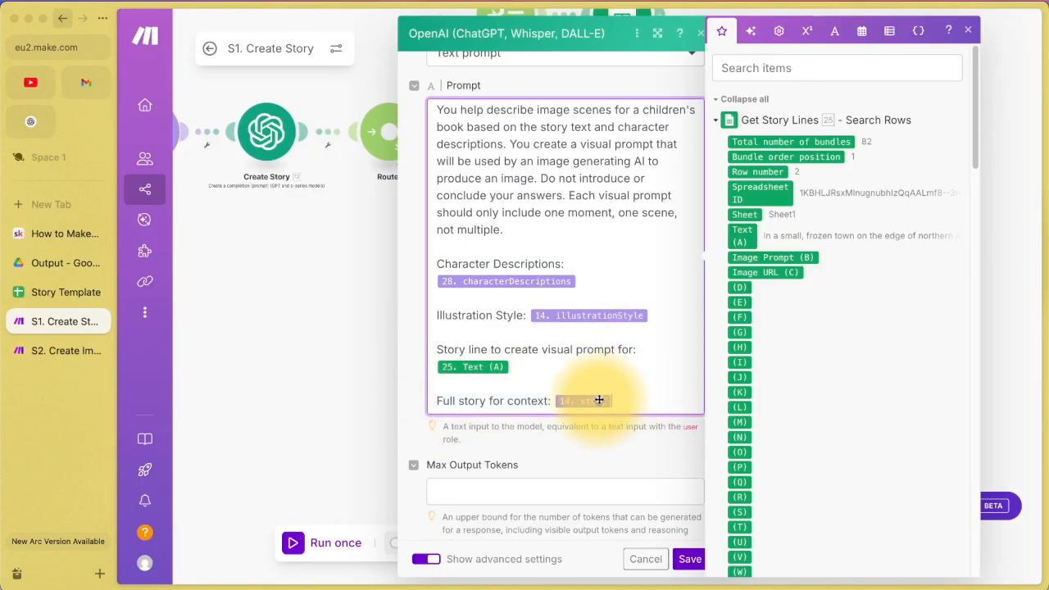
{"action": "left_click", "coordinate": [634, 561]}
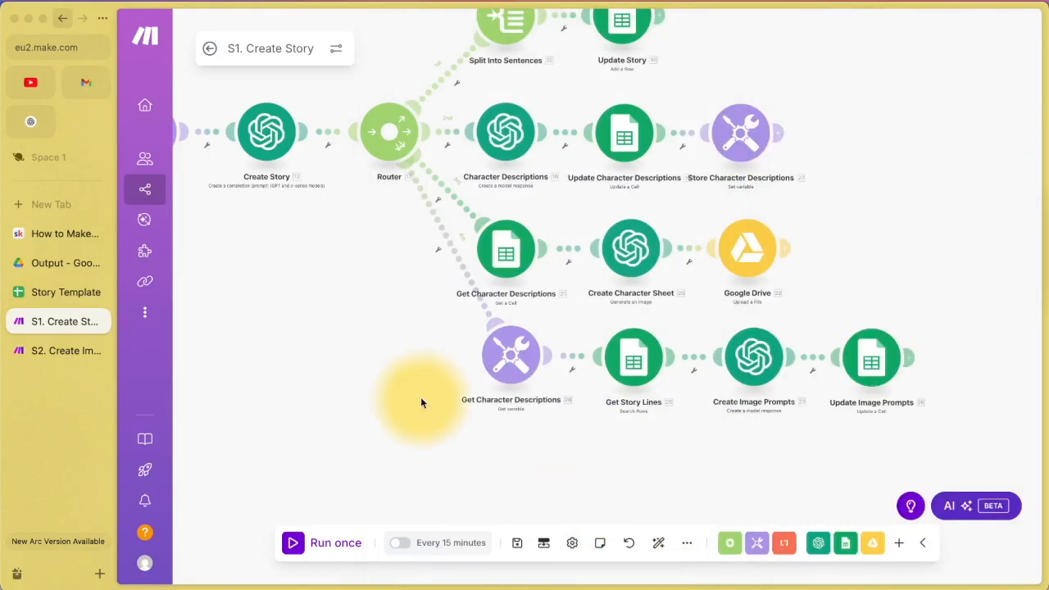
Step: View the Tools story variable holding the full northern-Alaska fishing tale, then close it
{"action": "left_click", "coordinate": [348, 138]}
{"action": "scroll", "coordinate": [508, 246], "scroll_direction": "down", "scroll_amount": 10}
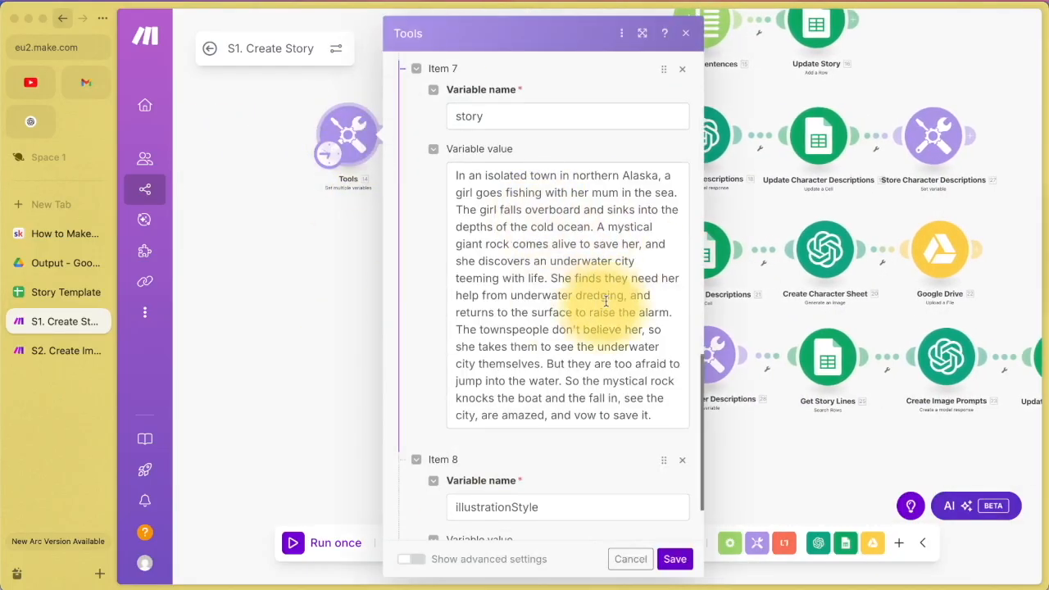
{"action": "left_click", "coordinate": [456, 175]}
{"action": "left_click_drag", "start_coordinate": [457, 175], "coordinate": [663, 421]}
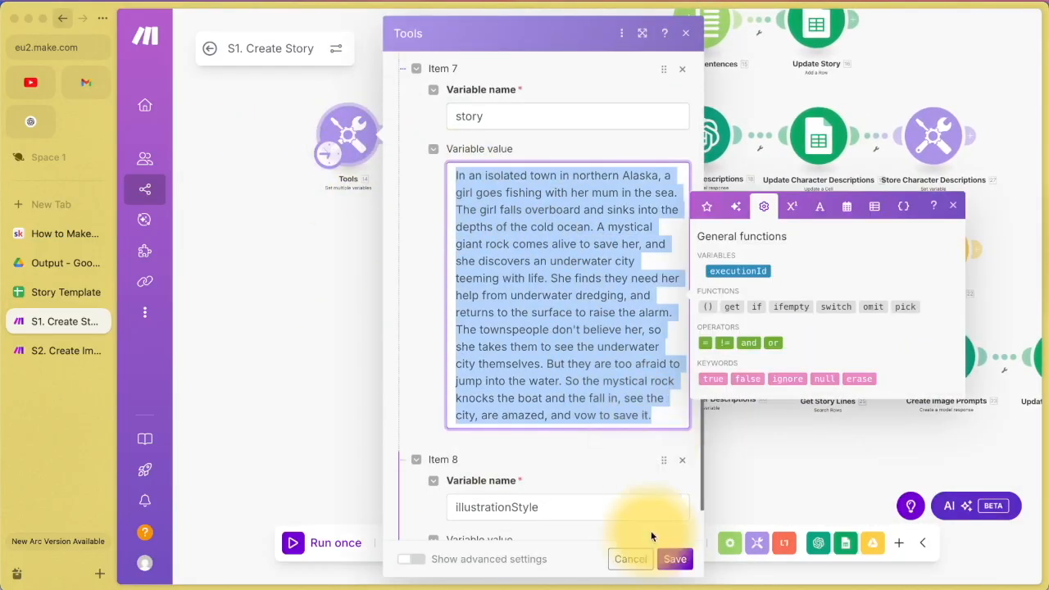
{"action": "left_click", "coordinate": [674, 559]}
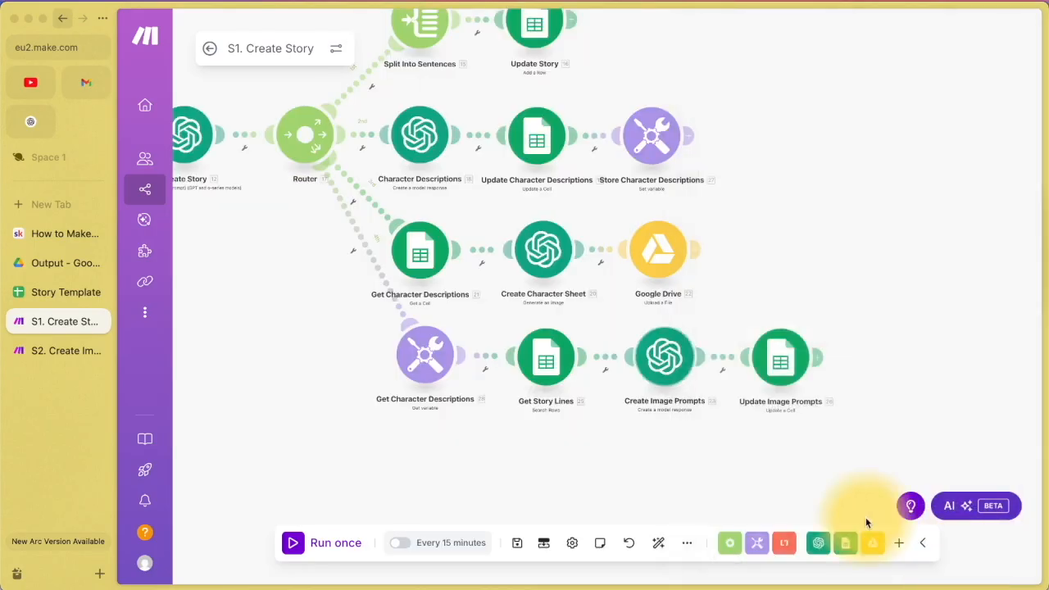
{"action": "left_click", "coordinate": [783, 358]}
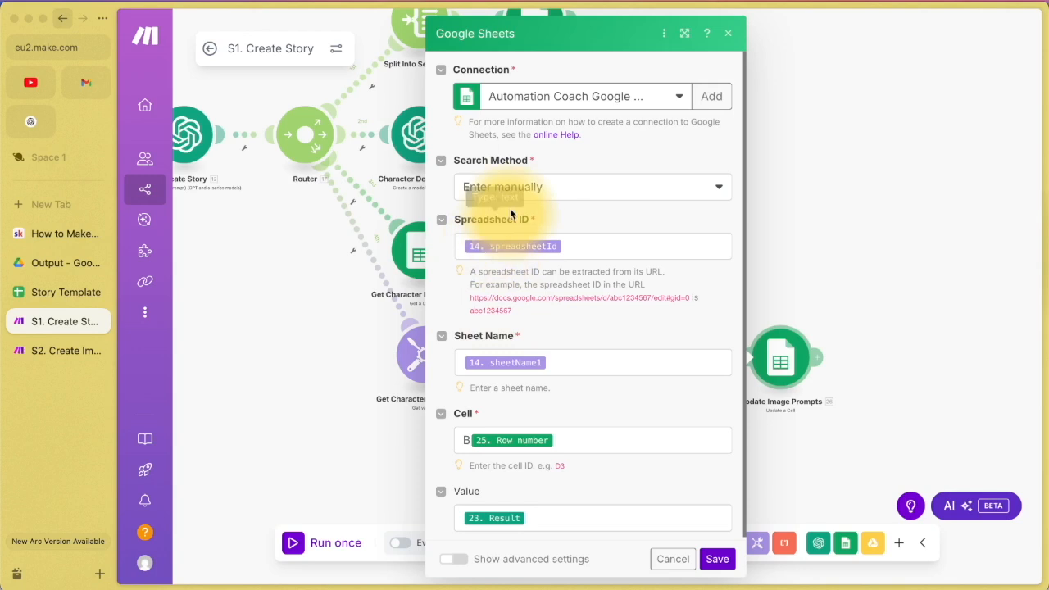
{"action": "scroll", "coordinate": [585, 363], "scroll_direction": "down", "scroll_amount": 1}
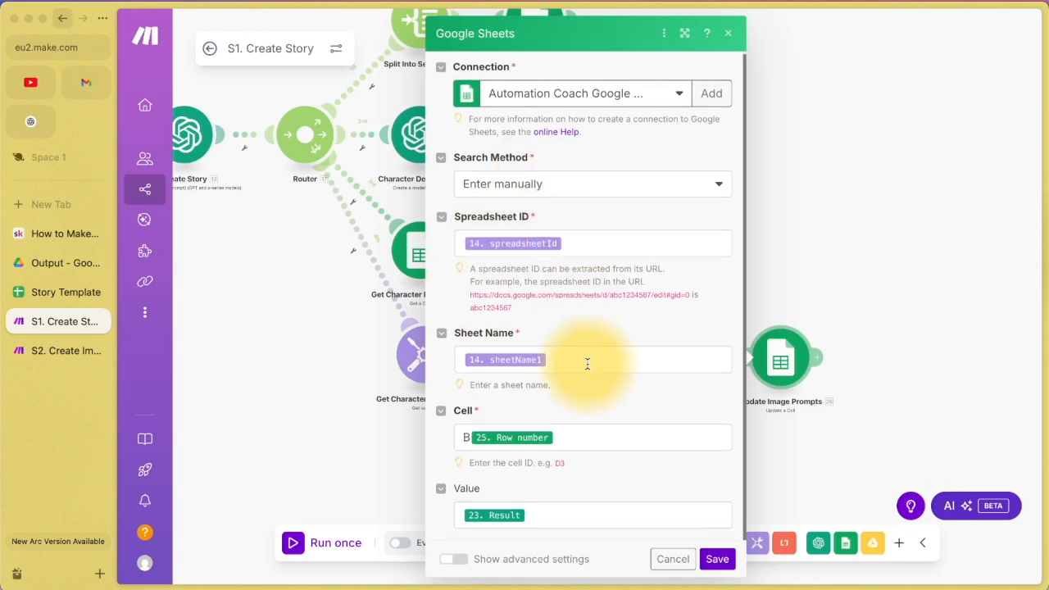
{"action": "left_click", "coordinate": [43, 293]}
{"action": "left_click", "coordinate": [393, 135]}
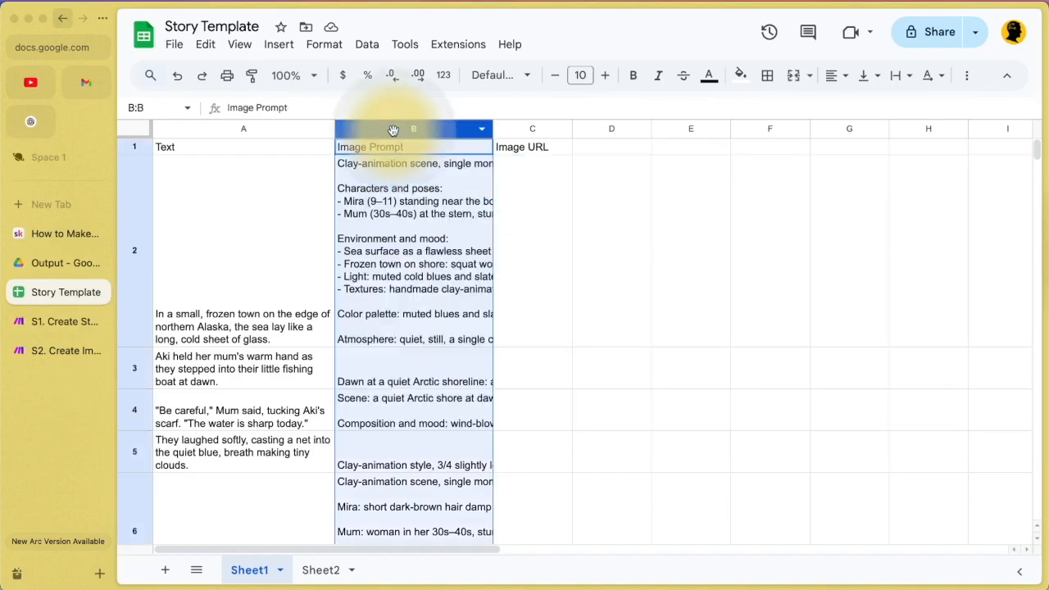
{"action": "left_click", "coordinate": [394, 215]}
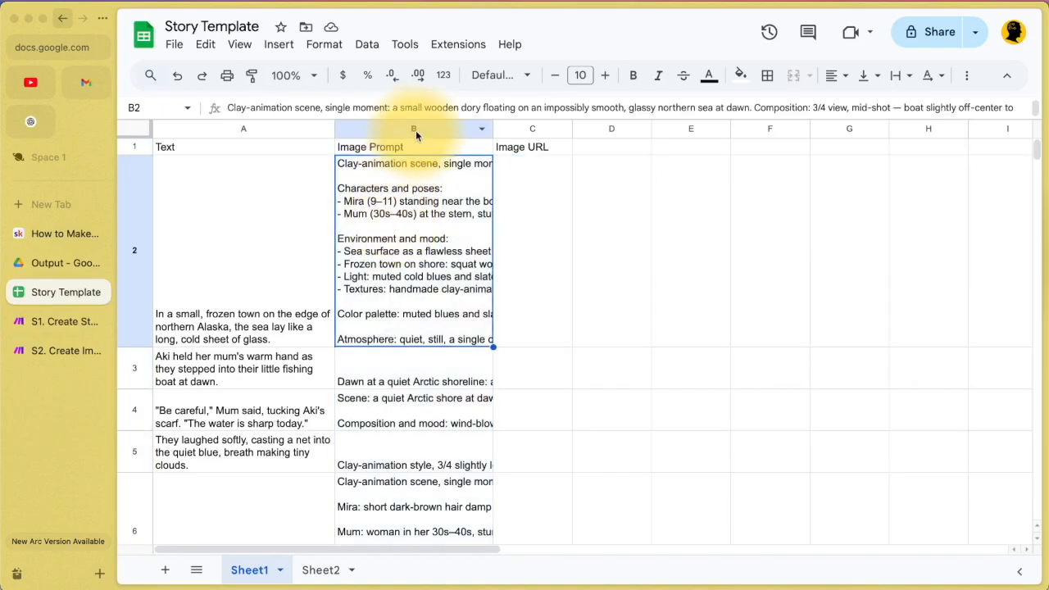
{"action": "left_click", "coordinate": [38, 327]}
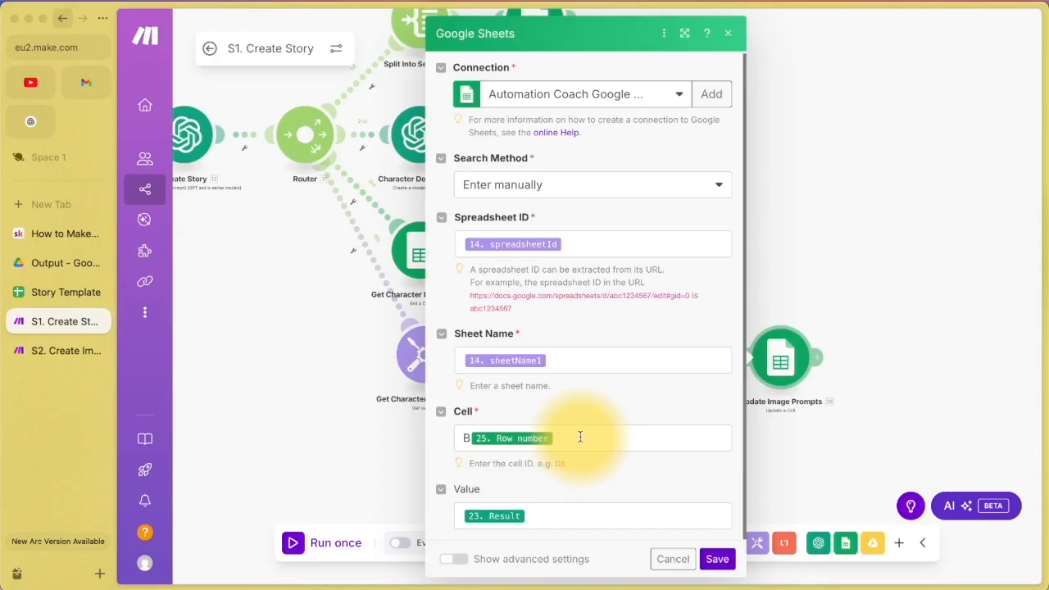
{"action": "left_click", "coordinate": [908, 335]}
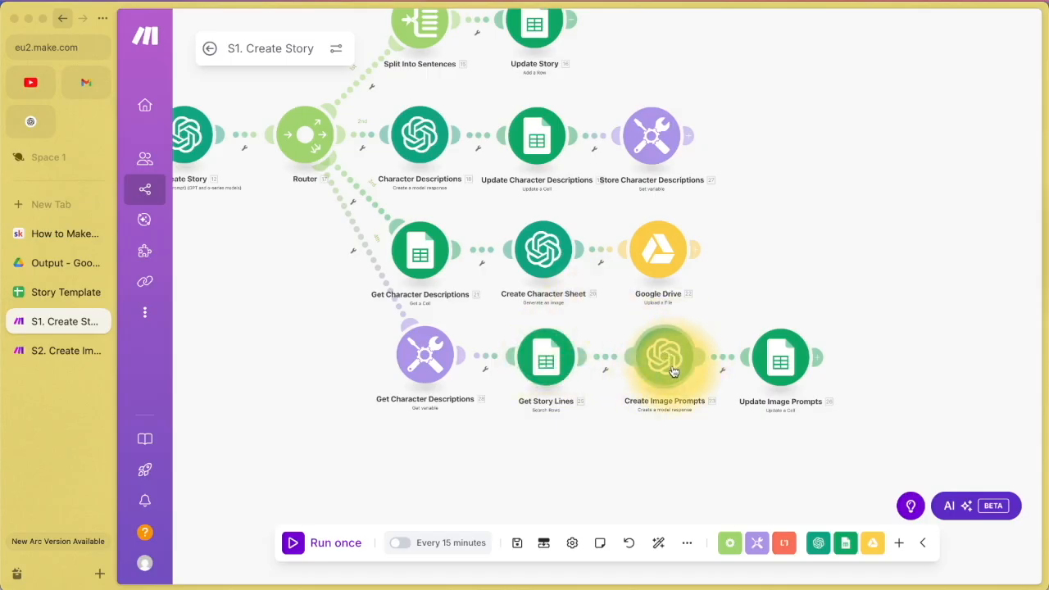
{"action": "left_click", "coordinate": [779, 356]}
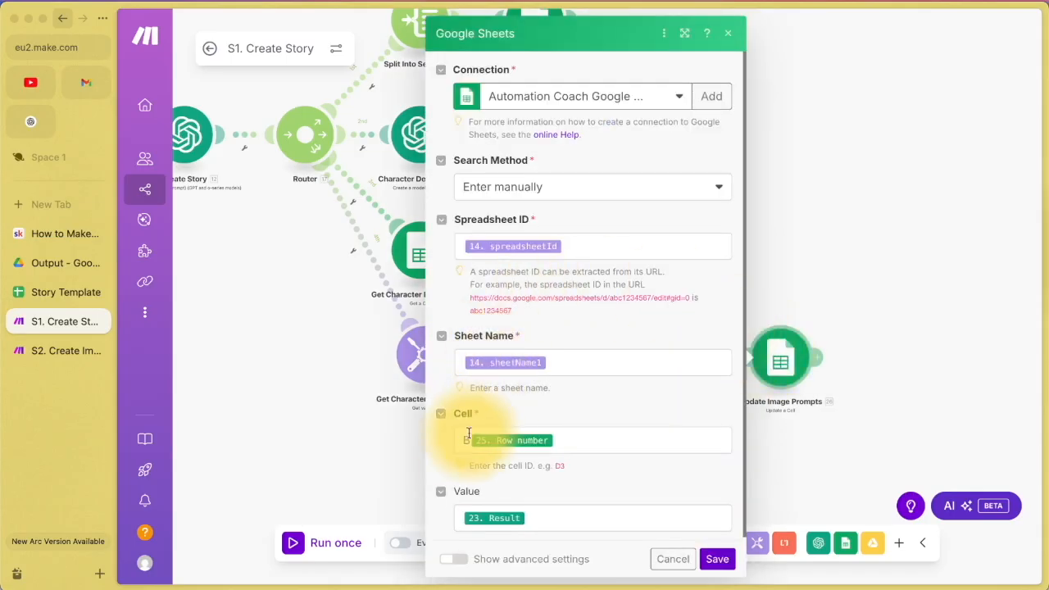
{"action": "left_click", "coordinate": [467, 441]}
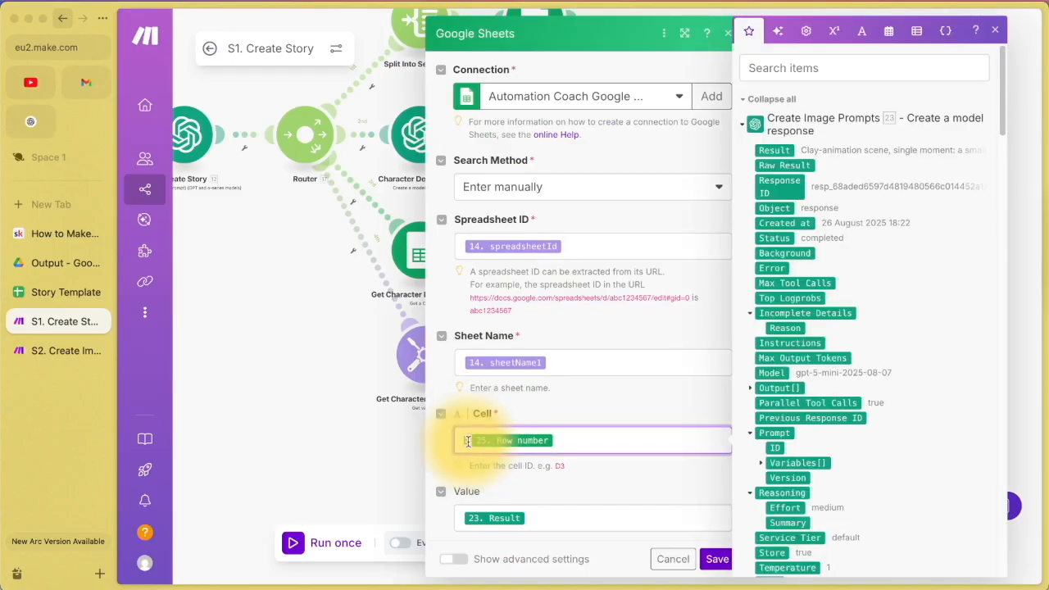
{"action": "type", "text": "B"}
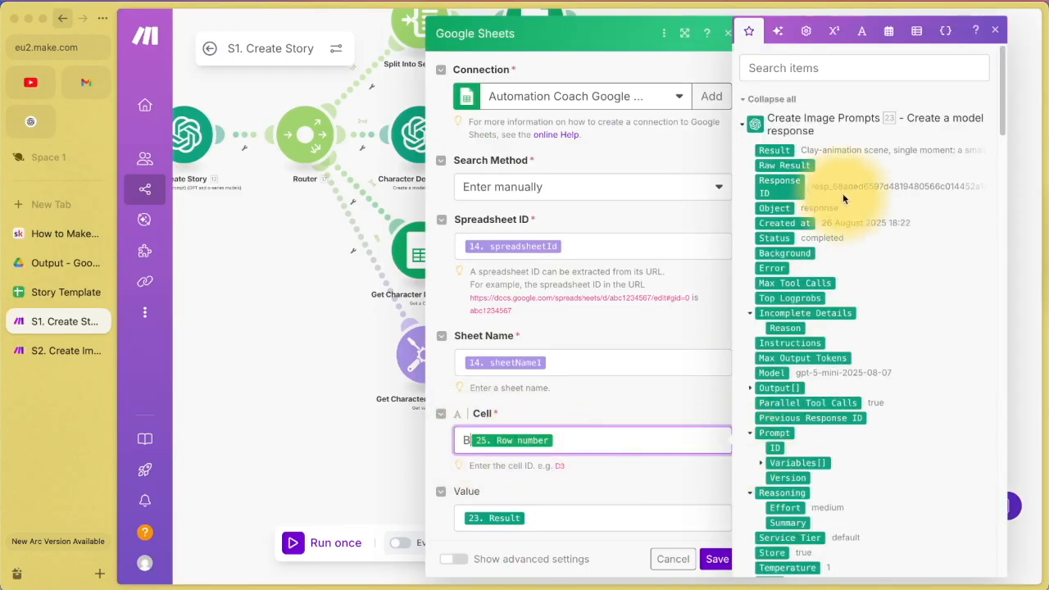
{"action": "left_click", "coordinate": [758, 99]}
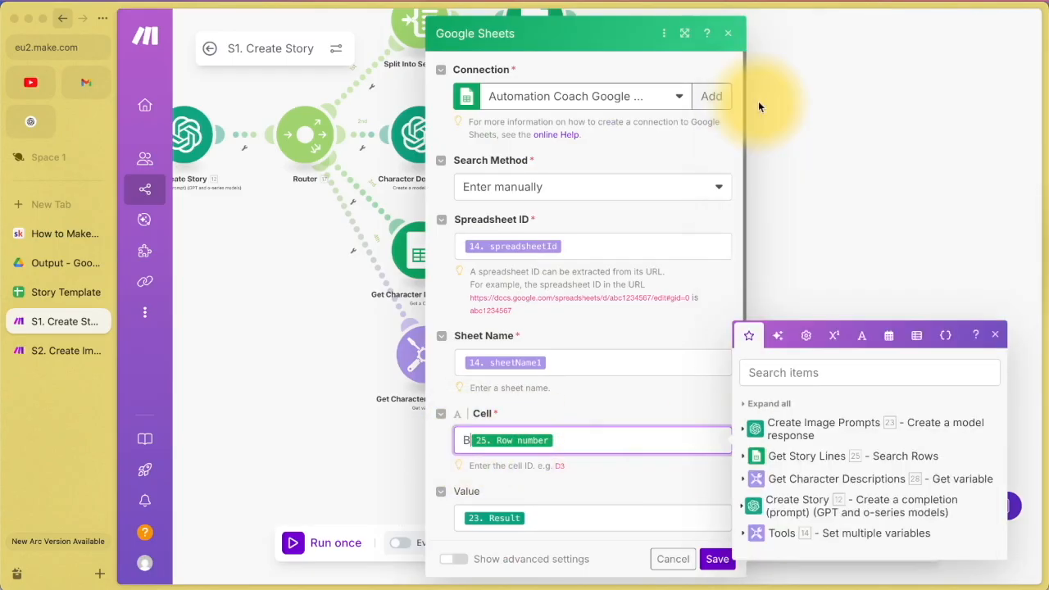
{"action": "left_click", "coordinate": [801, 459]}
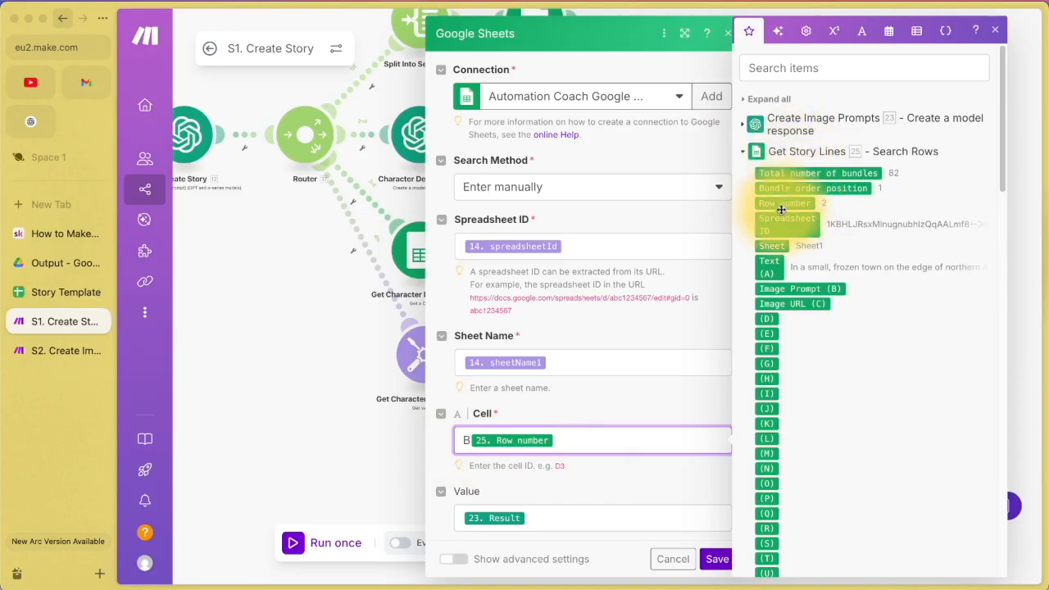
{"action": "left_click_drag", "start_coordinate": [494, 444], "coordinate": [496, 443]}
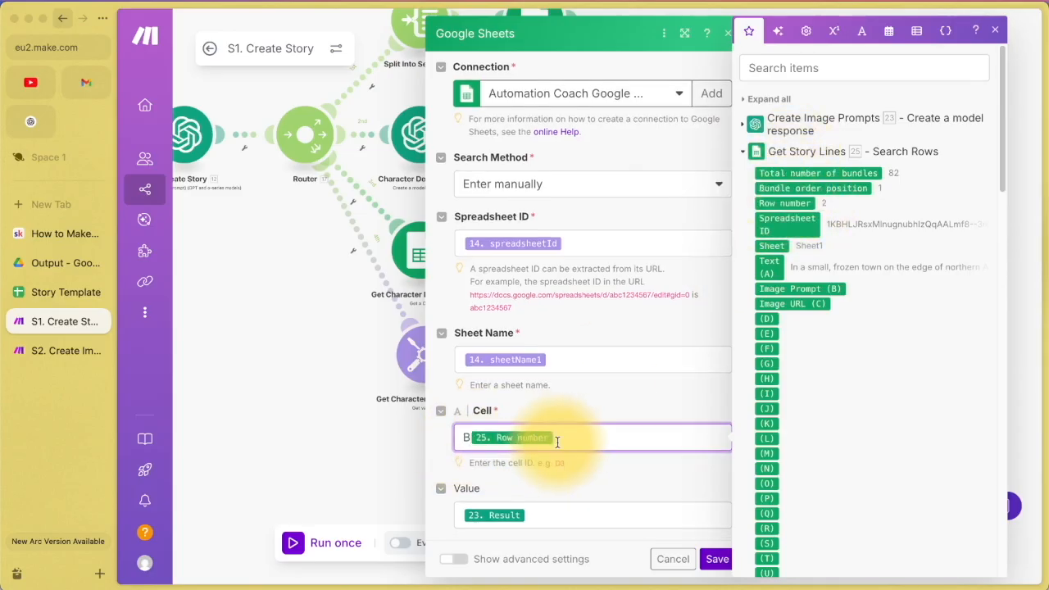
{"action": "left_click", "coordinate": [532, 515]}
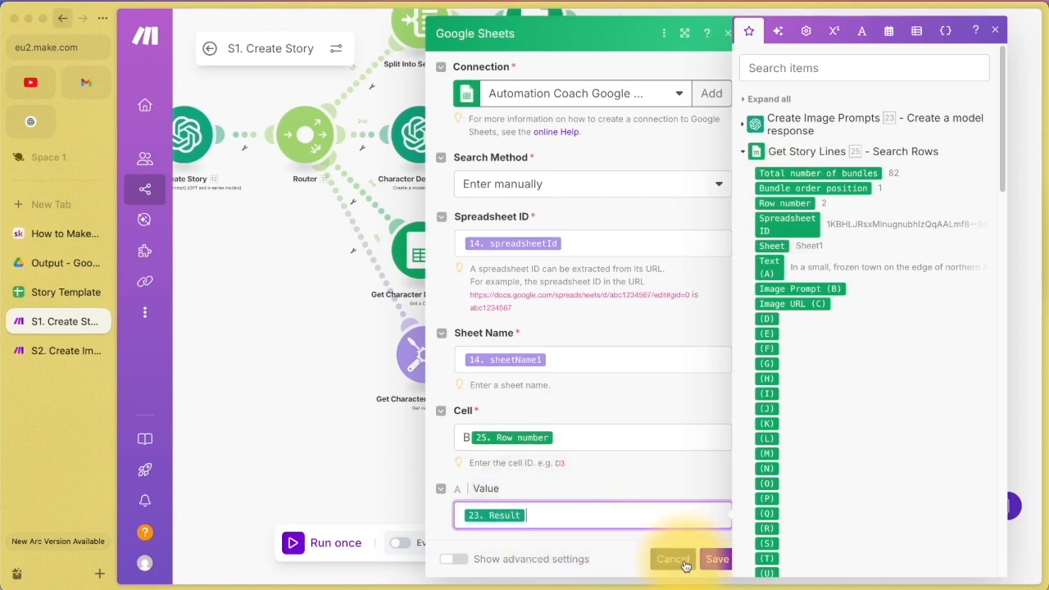
{"action": "left_click", "coordinate": [799, 120]}
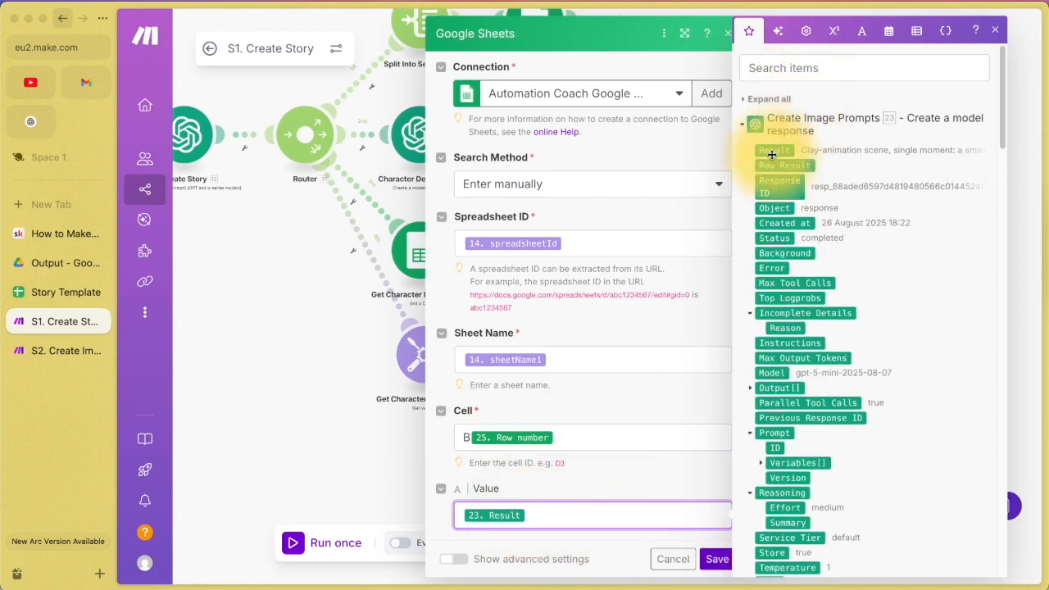
{"action": "left_click", "coordinate": [717, 559]}
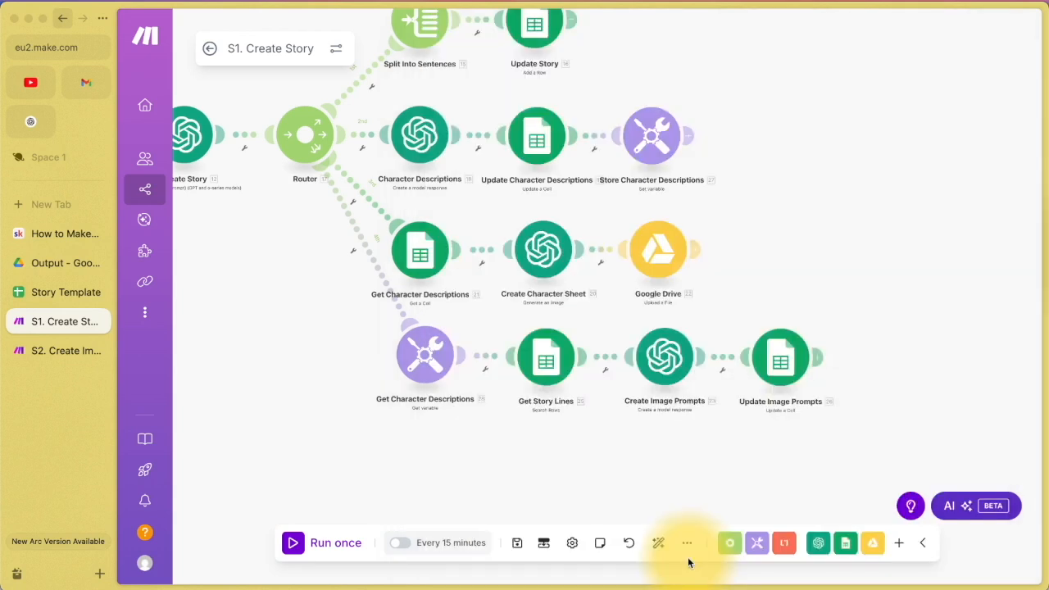
Step: Read the image prompts in cells B2, B3, B6 and B5 of Sheet1, then return to Make.com
{"action": "left_click", "coordinate": [40, 292]}
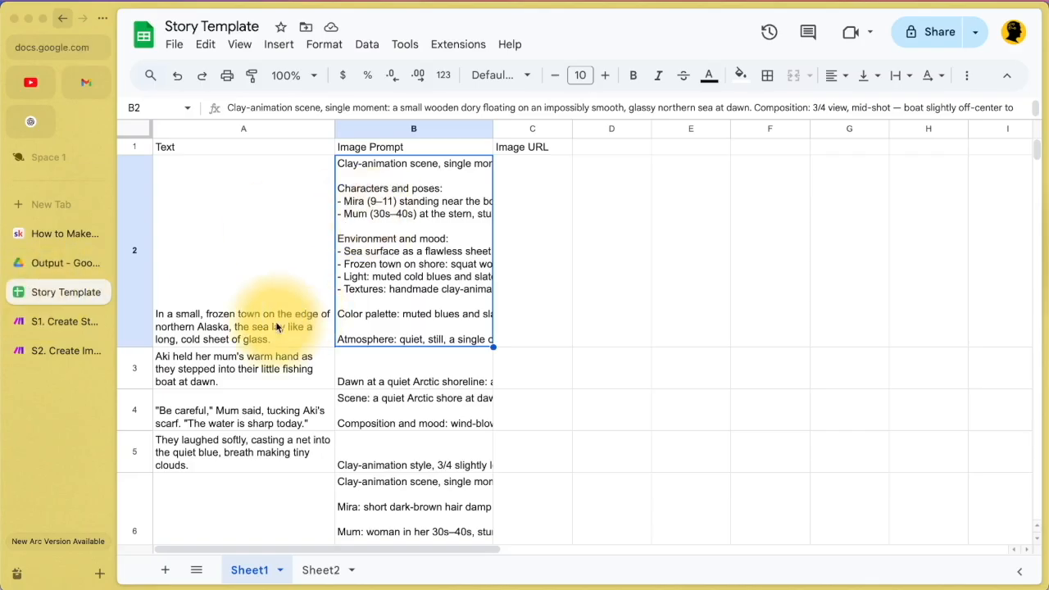
{"action": "double_click", "coordinate": [413, 257]}
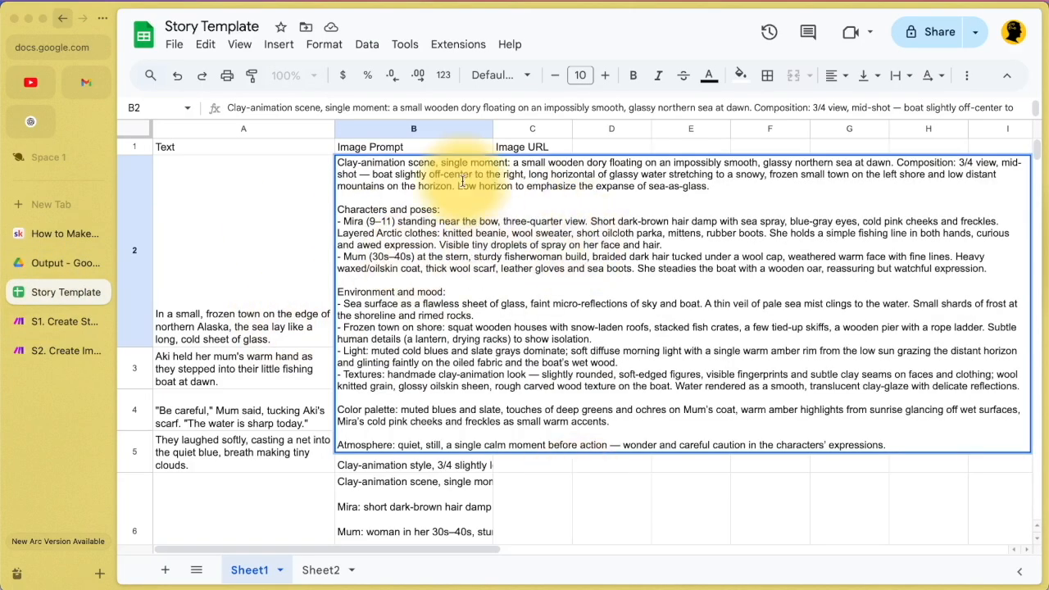
{"action": "left_click", "coordinate": [476, 502]}
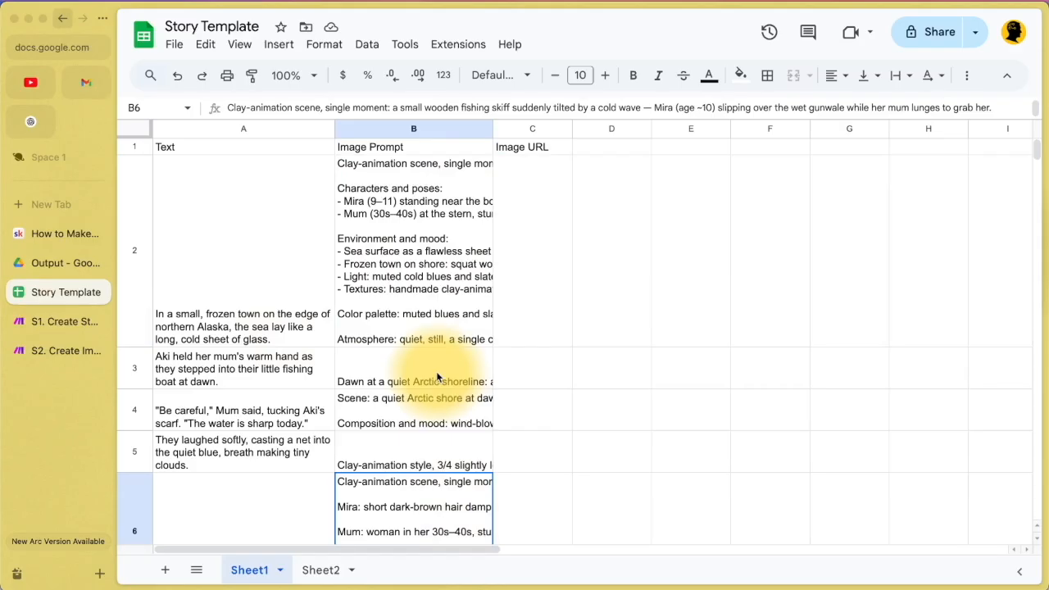
{"action": "double_click", "coordinate": [437, 377]}
{"action": "double_click", "coordinate": [436, 492]}
{"action": "scroll", "coordinate": [438, 477], "scroll_direction": "down", "scroll_amount": 3}
{"action": "double_click", "coordinate": [432, 405]}
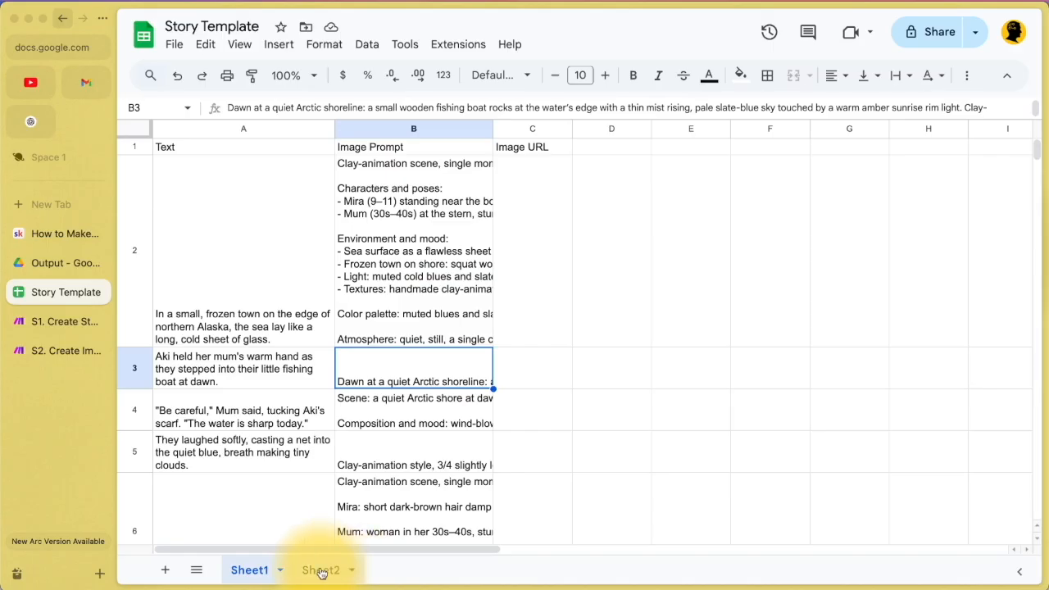
{"action": "double_click", "coordinate": [459, 240]}
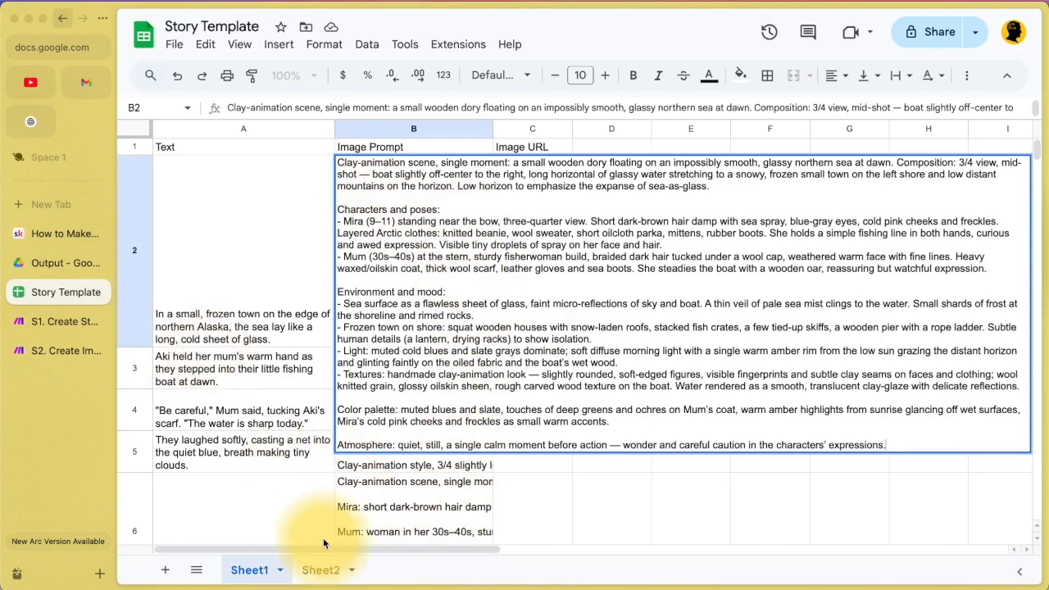
{"action": "left_click", "coordinate": [29, 344]}
Step: Glance at the S1. Create Story canvas, then open the S2. Create Images scenario
{"action": "left_click", "coordinate": [49, 321]}
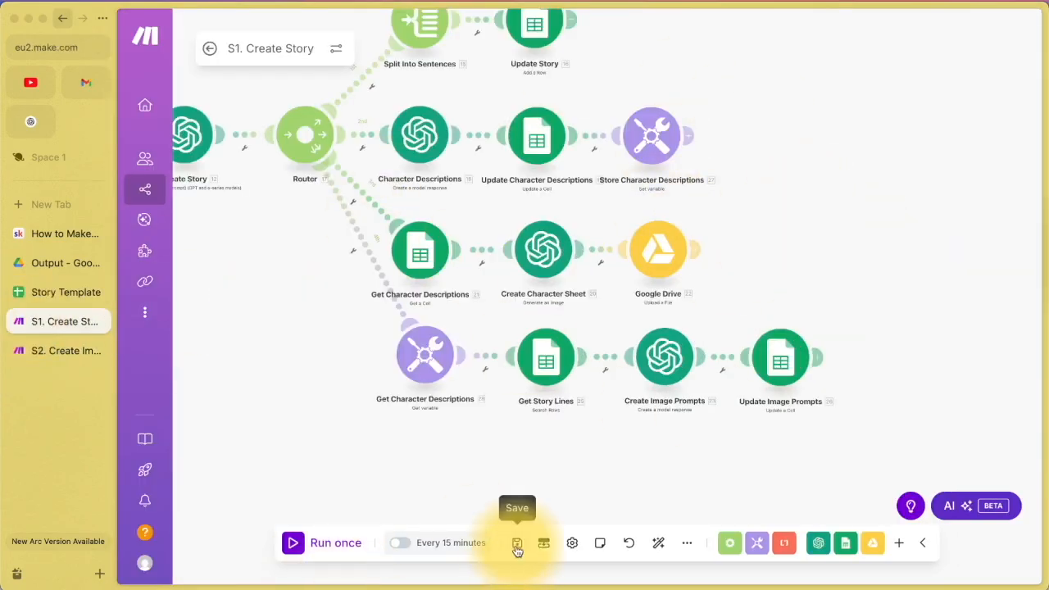
{"action": "scroll", "coordinate": [380, 481], "scroll_direction": "down", "scroll_amount": 3}
{"action": "left_click_drag", "start_coordinate": [338, 465], "coordinate": [524, 474]}
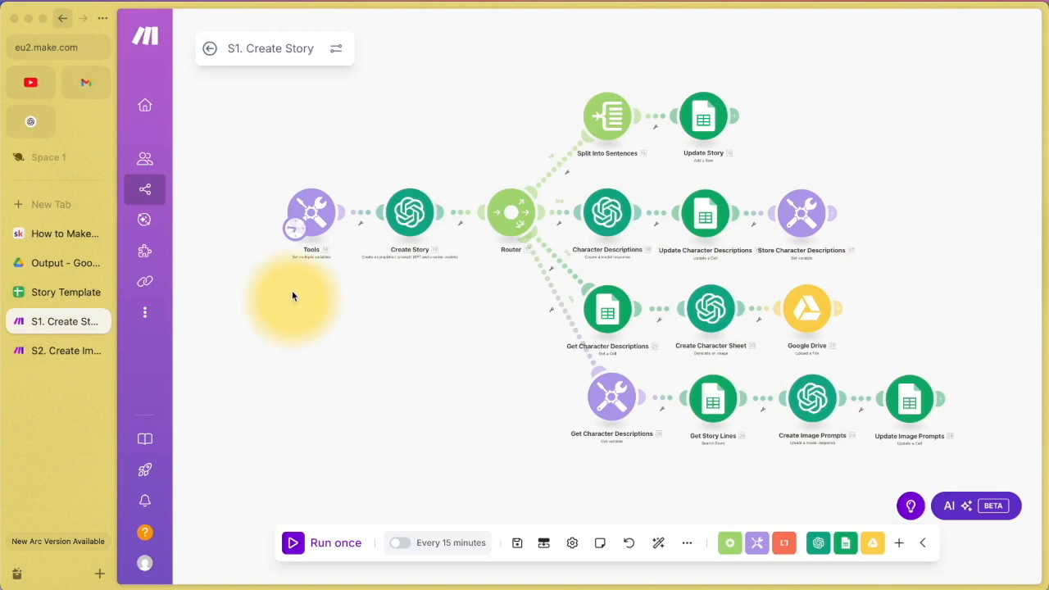
{"action": "left_click", "coordinate": [41, 349]}
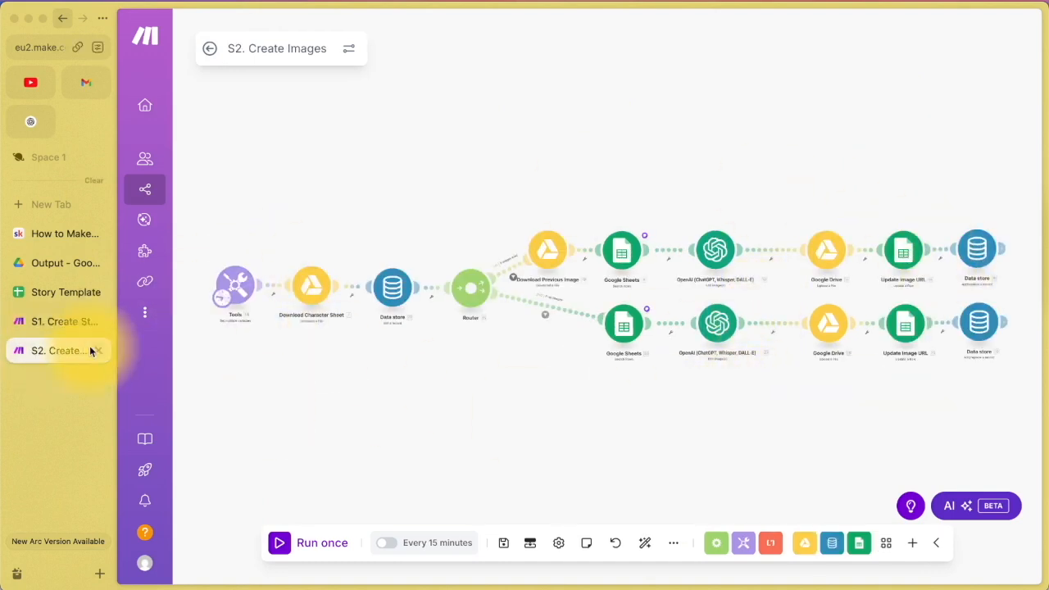
{"action": "left_click", "coordinate": [54, 325]}
{"action": "left_click", "coordinate": [62, 292]}
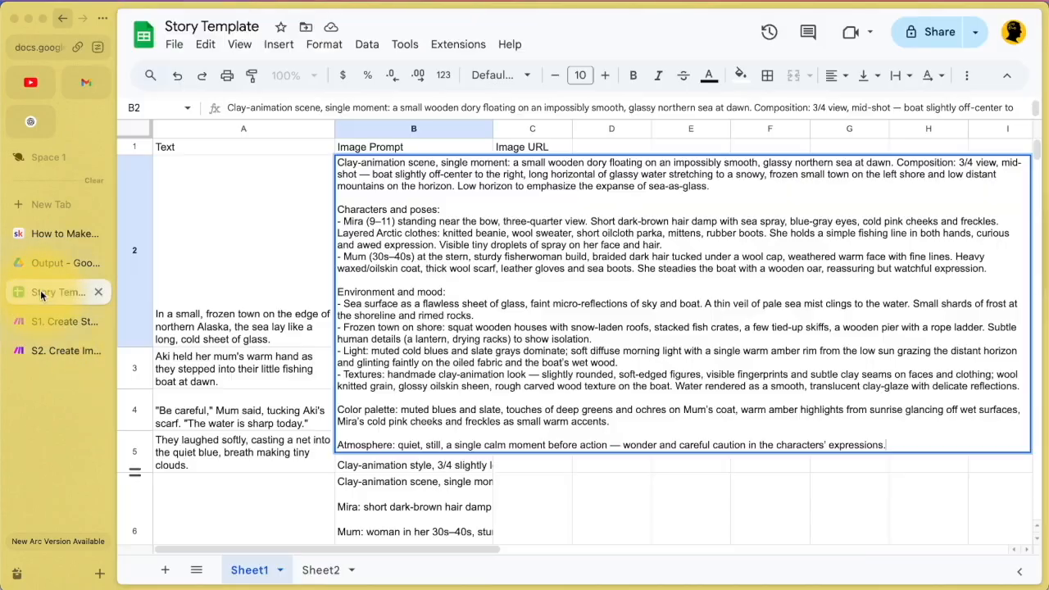
{"action": "left_click", "coordinate": [451, 477]}
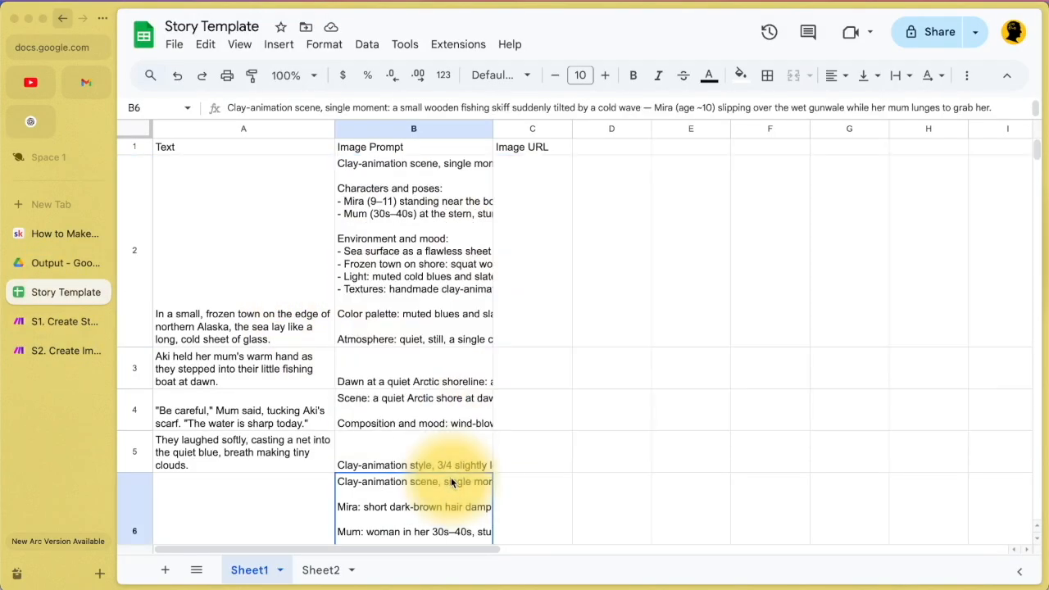
{"action": "scroll", "coordinate": [450, 477], "scroll_direction": "down", "scroll_amount": 3}
{"action": "scroll", "coordinate": [451, 480], "scroll_direction": "down", "scroll_amount": 3}
{"action": "left_click", "coordinate": [438, 354]}
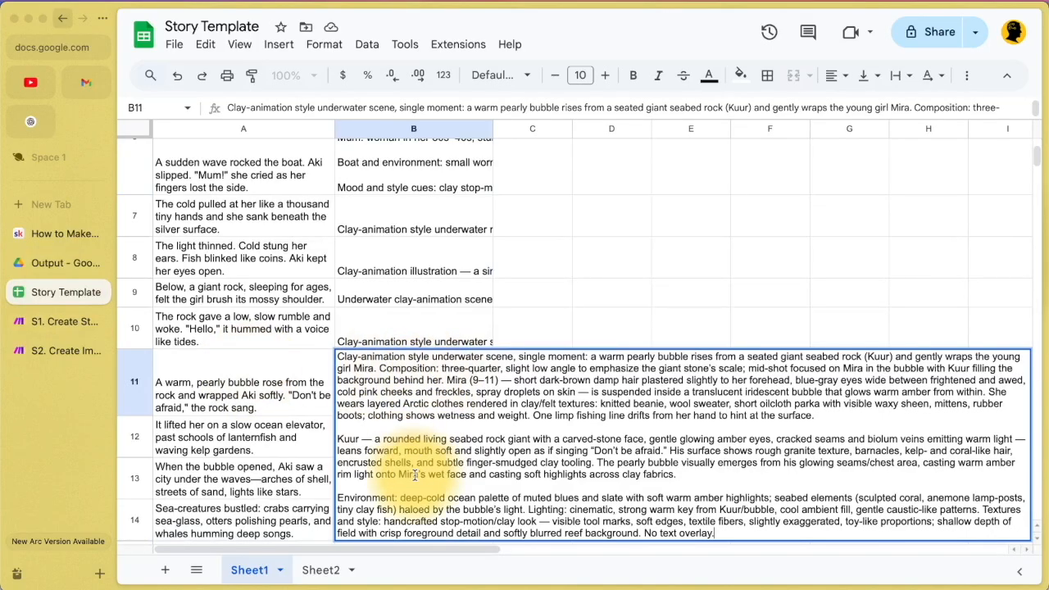
{"action": "left_click", "coordinate": [426, 334]}
{"action": "scroll", "coordinate": [424, 330], "scroll_direction": "up", "scroll_amount": 5}
{"action": "left_click", "coordinate": [56, 321]}
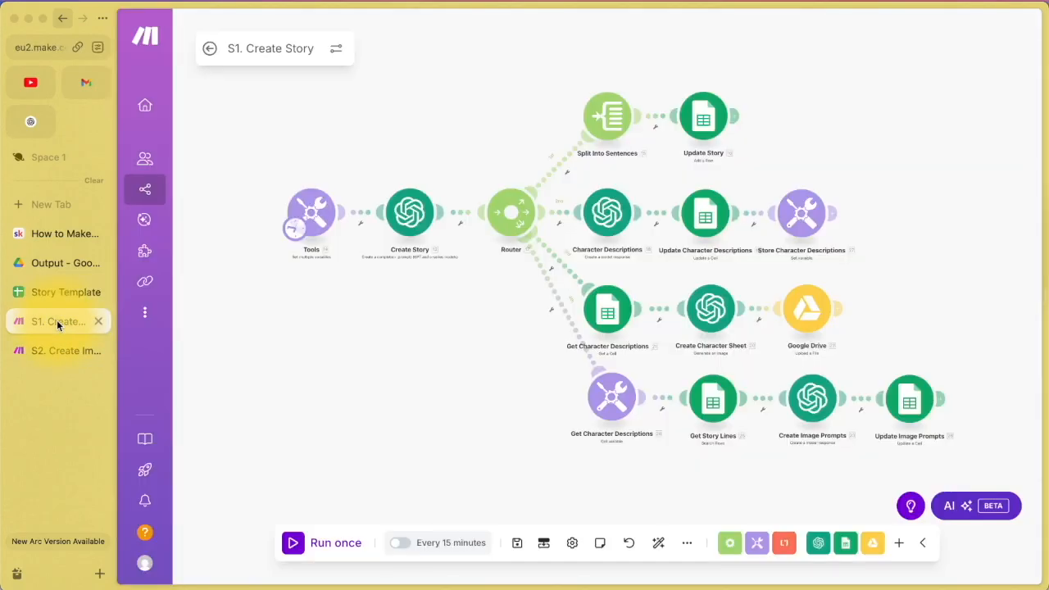
{"action": "left_click", "coordinate": [57, 297]}
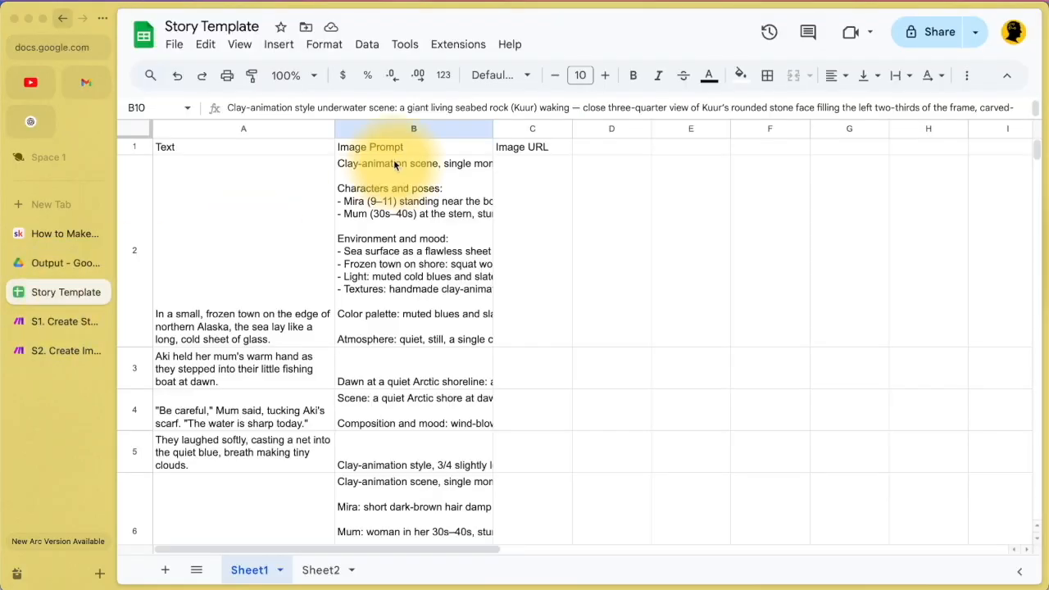
{"action": "scroll", "coordinate": [410, 457], "scroll_direction": "down", "scroll_amount": 5}
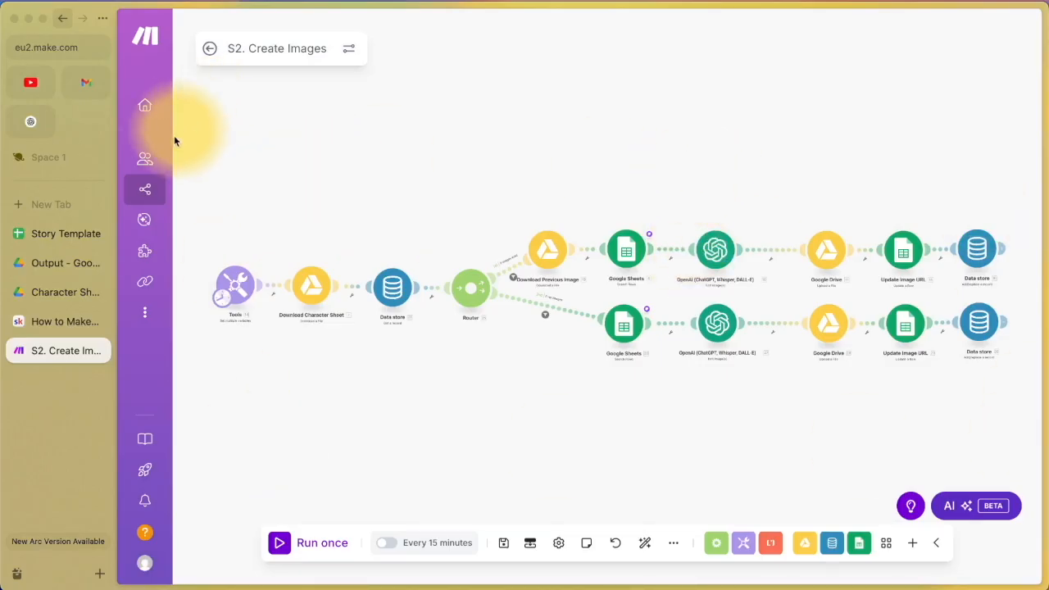
{"action": "left_click", "coordinate": [145, 197]}
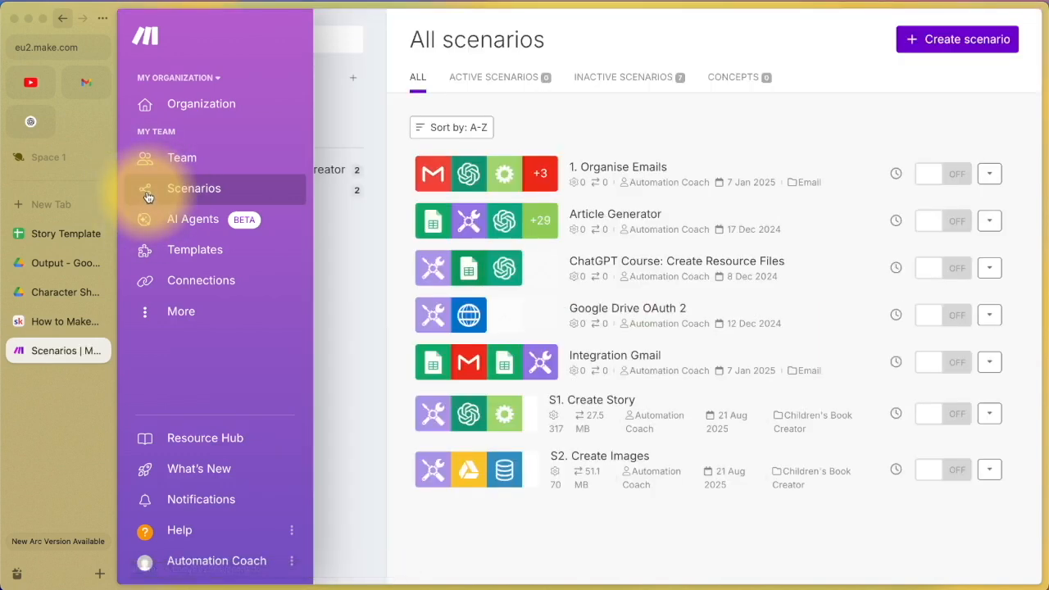
{"action": "left_click", "coordinate": [281, 170]}
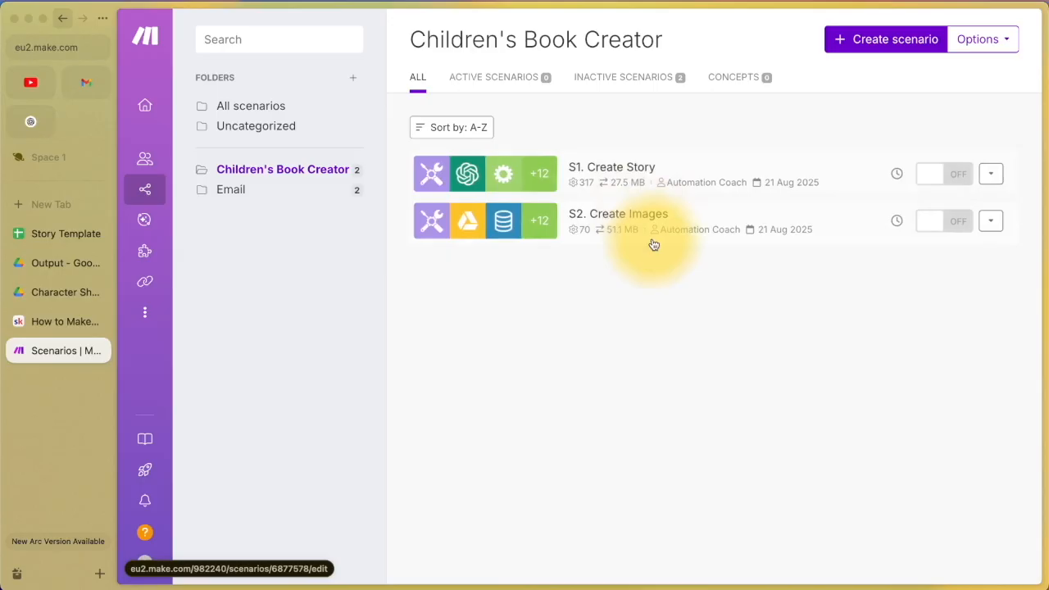
{"action": "left_click", "coordinate": [633, 216]}
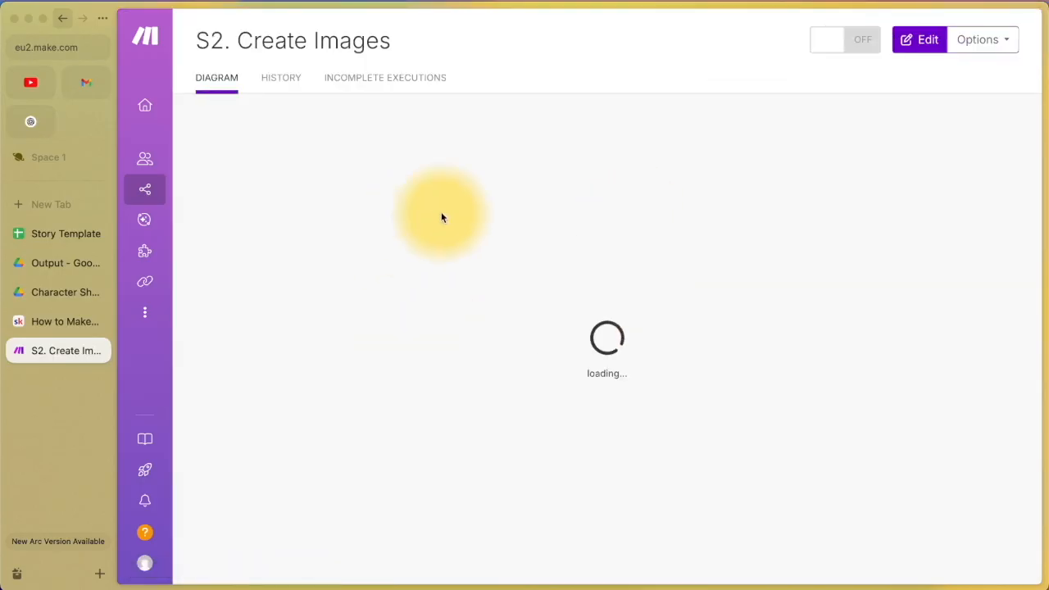
{"action": "left_click", "coordinate": [922, 46]}
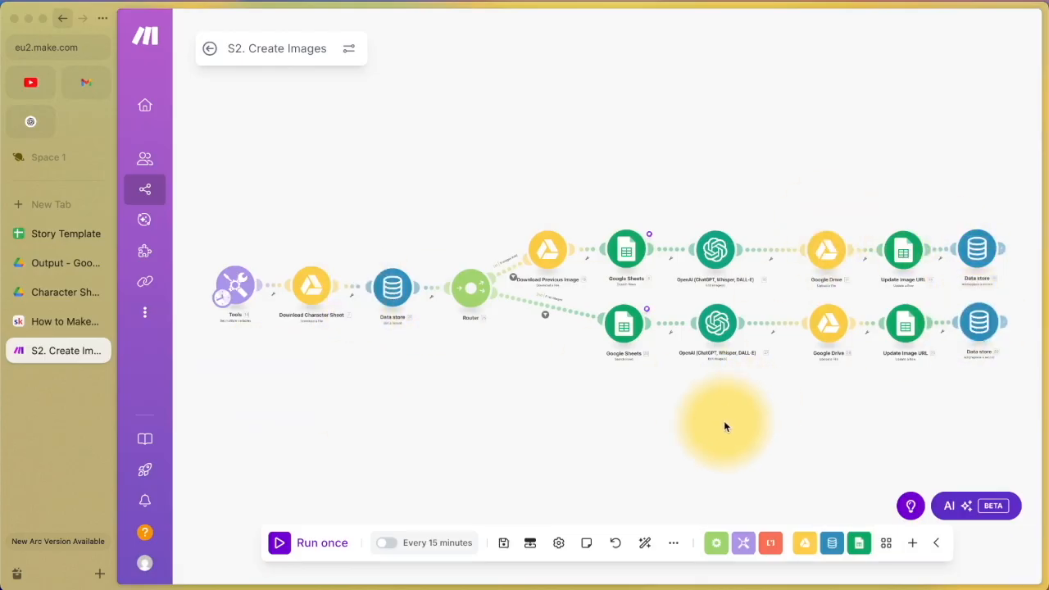
{"action": "left_click", "coordinate": [67, 324]}
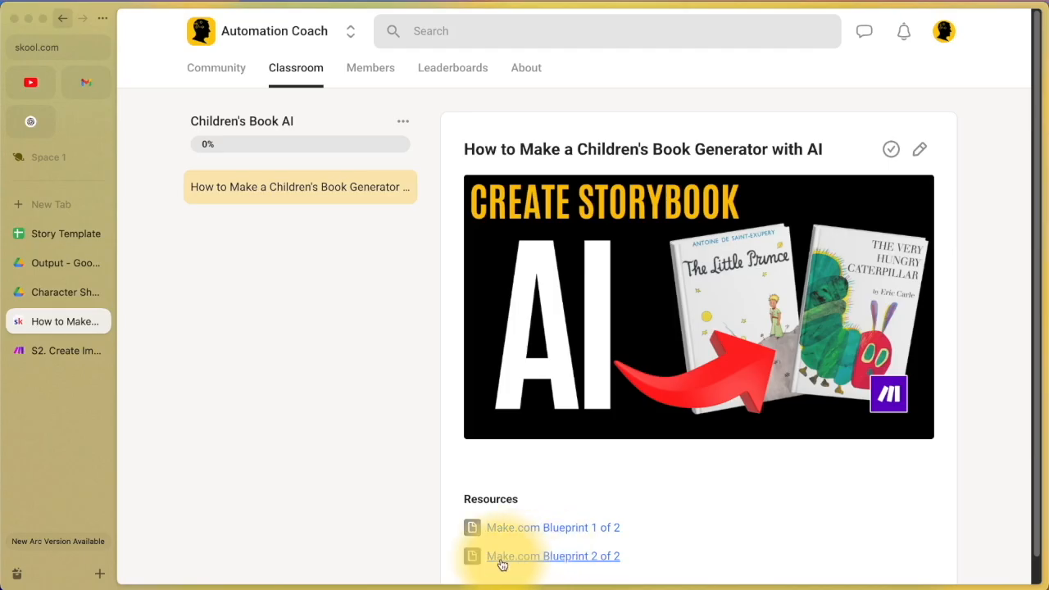
{"action": "left_click", "coordinate": [49, 351]}
{"action": "left_click", "coordinate": [670, 543]}
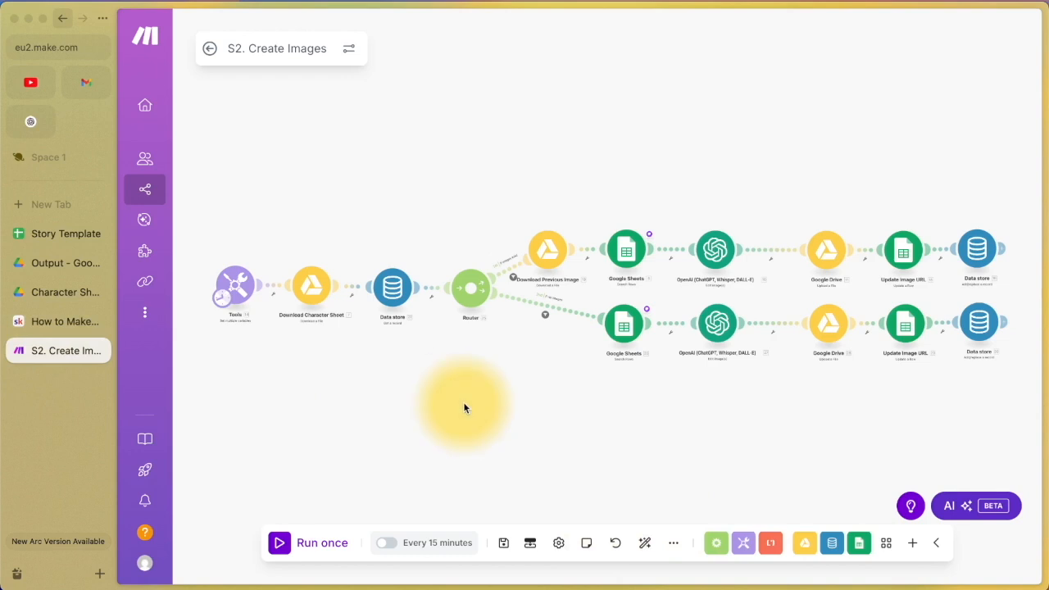
{"action": "left_click", "coordinate": [223, 295]}
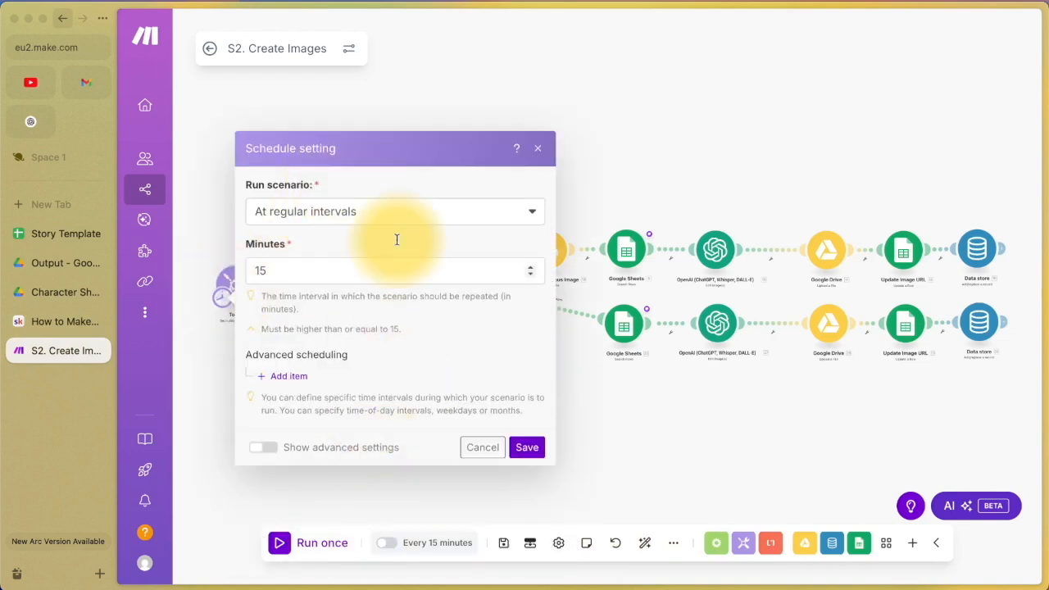
{"action": "left_click", "coordinate": [632, 149]}
{"action": "left_click", "coordinate": [234, 291]}
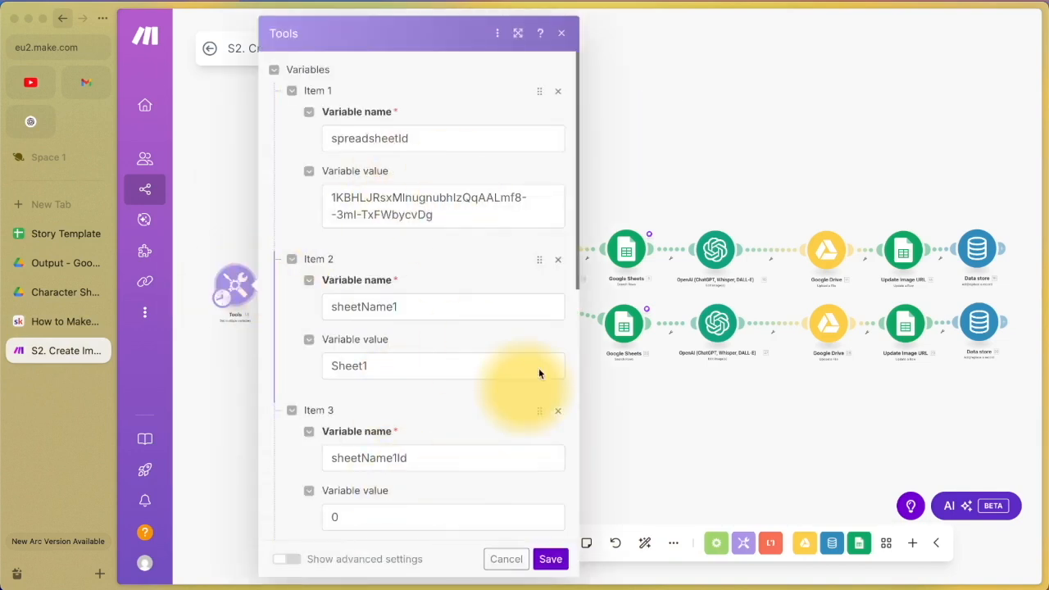
{"action": "left_click", "coordinate": [721, 194]}
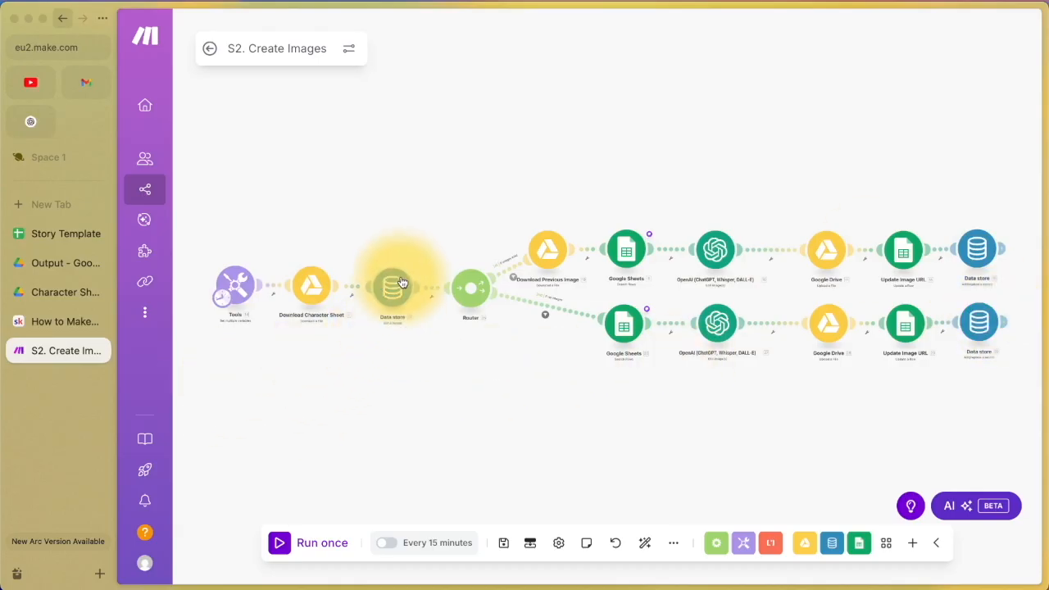
{"action": "scroll", "coordinate": [402, 283], "scroll_direction": "up", "scroll_amount": 5}
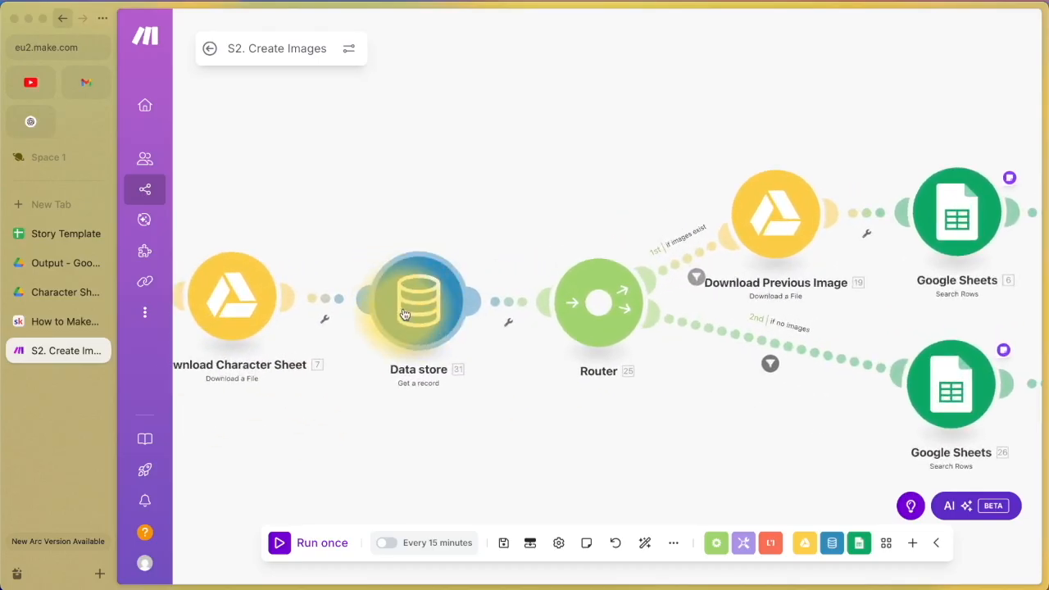
{"action": "scroll", "coordinate": [404, 314], "scroll_direction": "down", "scroll_amount": 5}
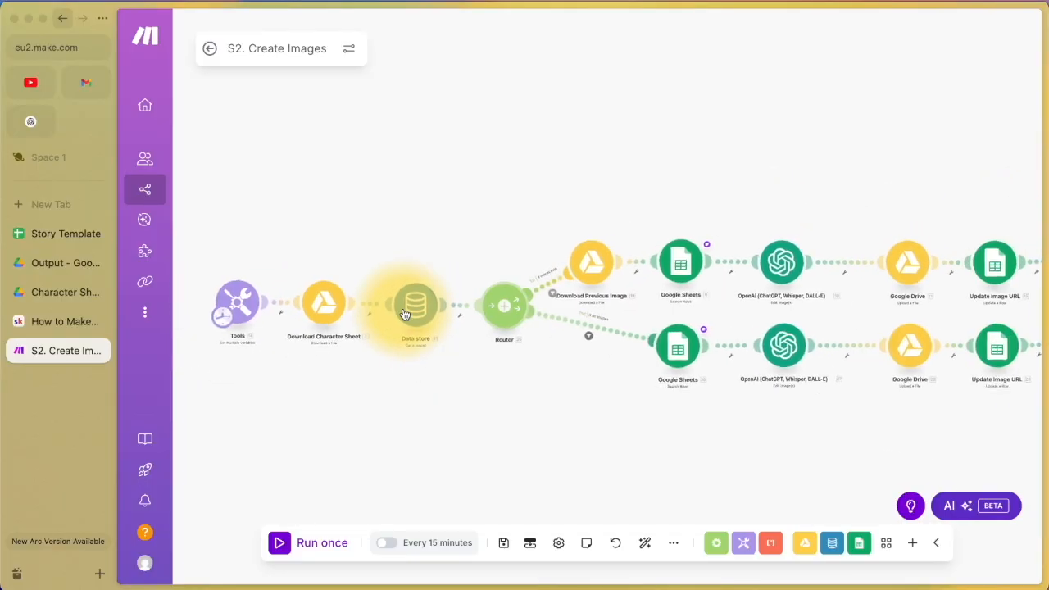
{"action": "scroll", "coordinate": [404, 314], "scroll_direction": "down", "scroll_amount": 3}
{"action": "scroll", "coordinate": [402, 307], "scroll_direction": "up", "scroll_amount": 2}
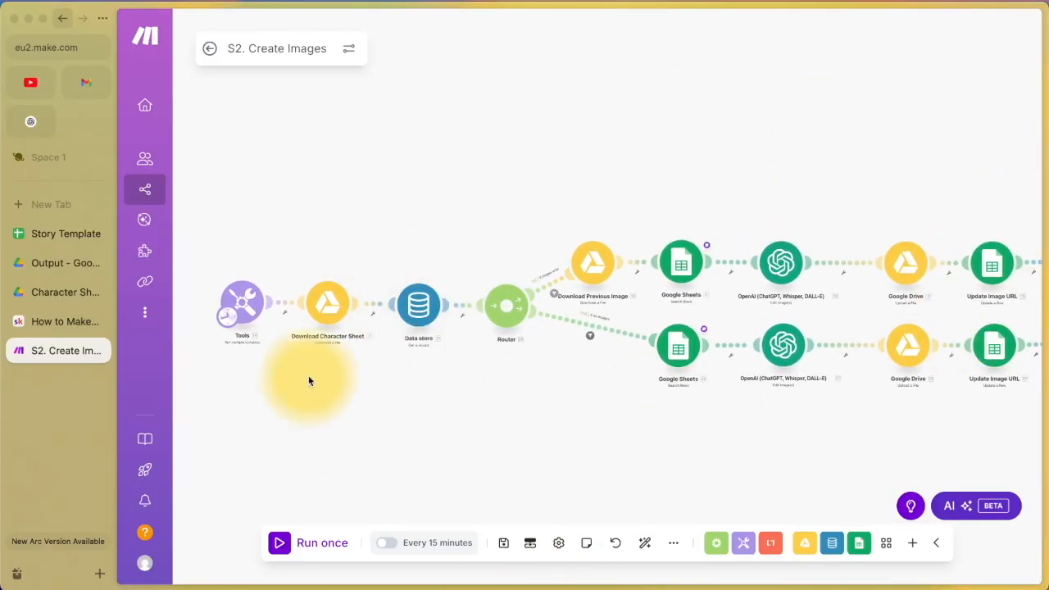
{"action": "scroll", "coordinate": [454, 431], "scroll_direction": "down", "scroll_amount": 1}
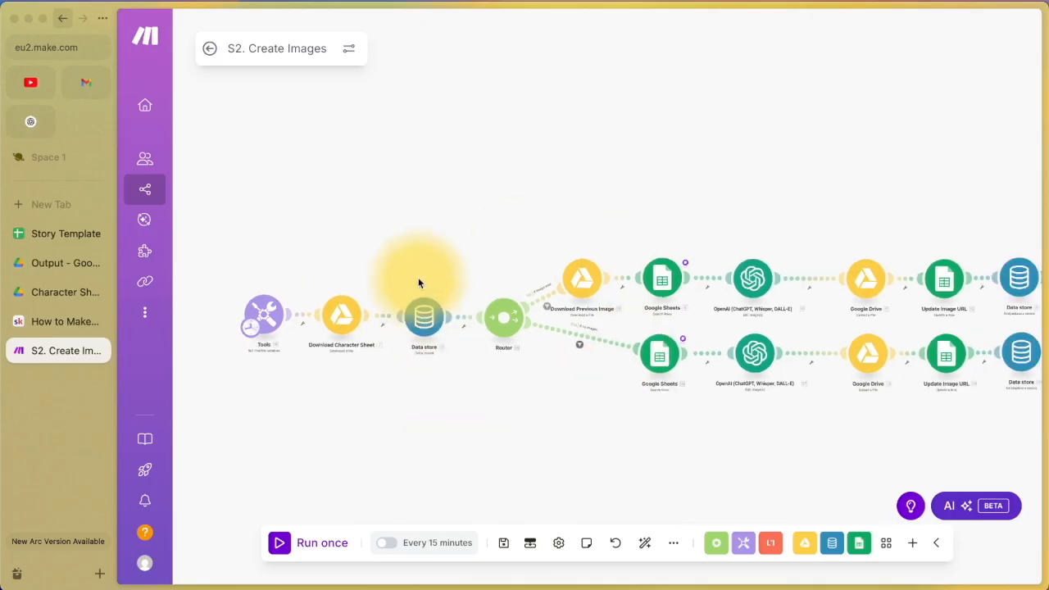
{"action": "scroll", "coordinate": [410, 305], "scroll_direction": "up", "scroll_amount": 2}
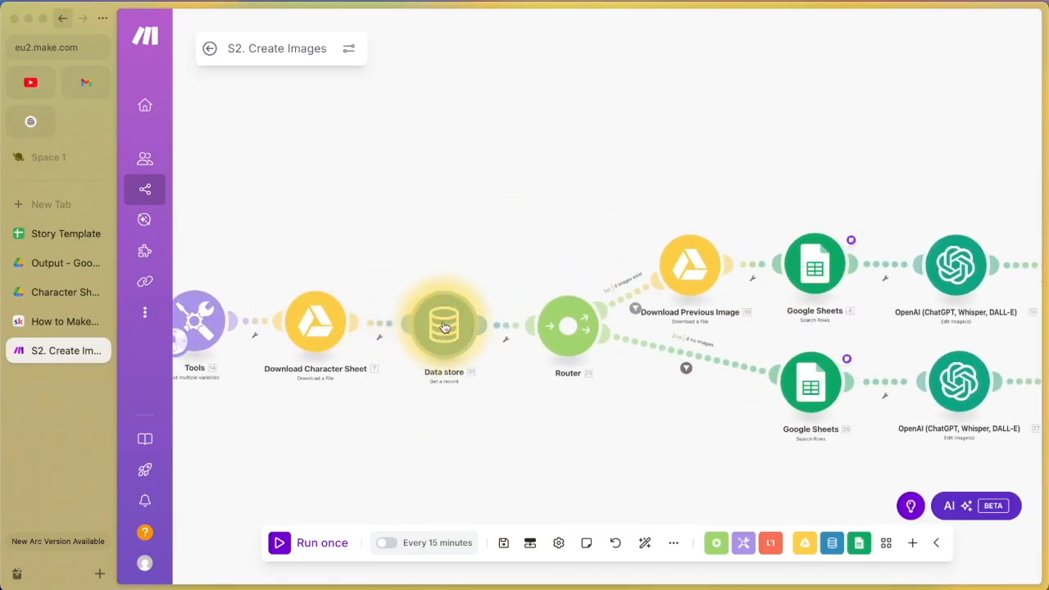
{"action": "left_click", "coordinate": [63, 292]}
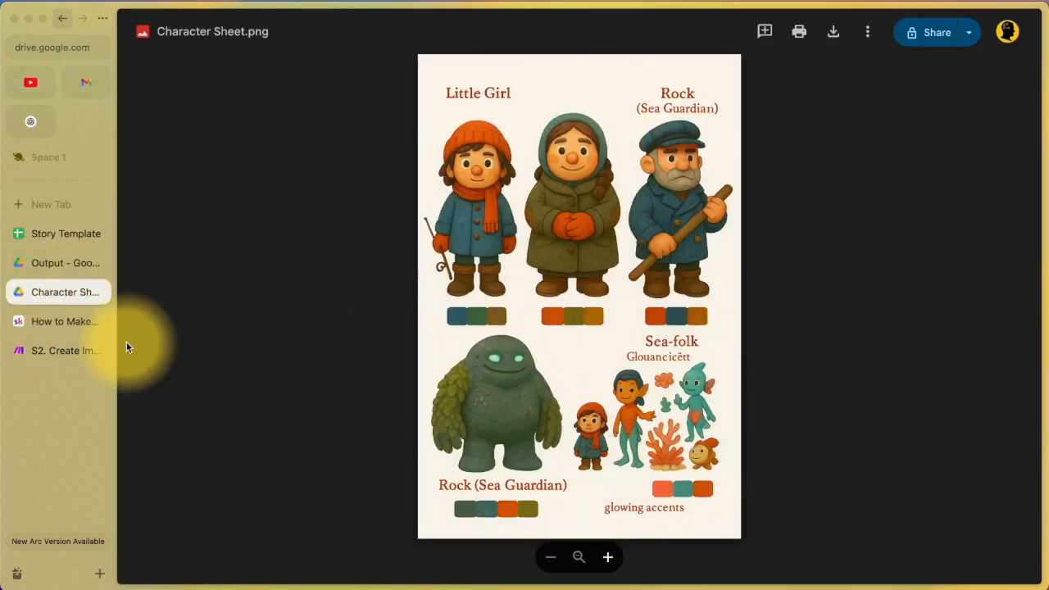
{"action": "left_click", "coordinate": [49, 349]}
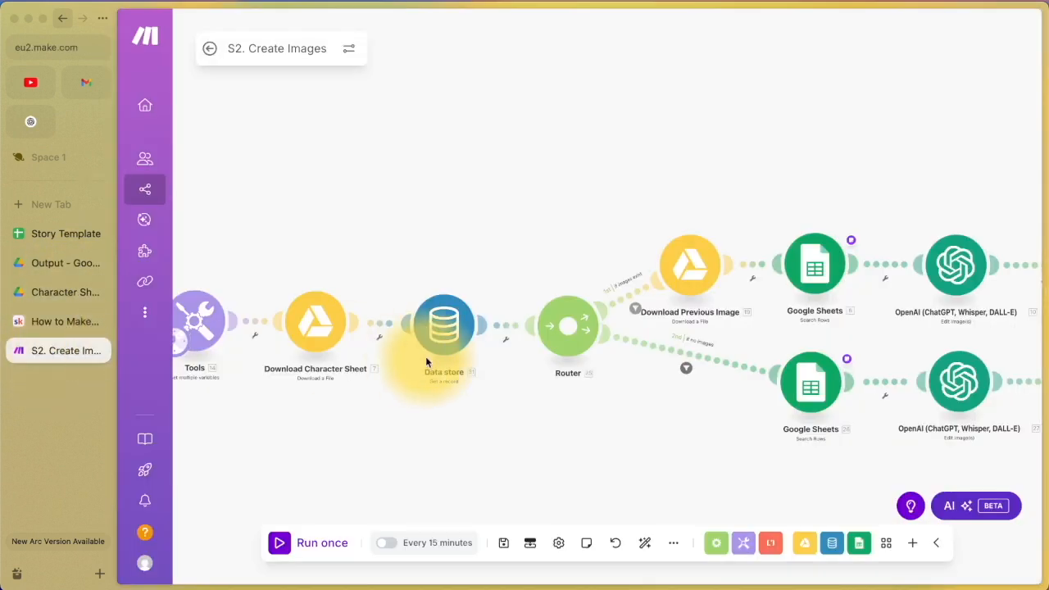
{"action": "scroll", "coordinate": [450, 343], "scroll_direction": "down", "scroll_amount": 3}
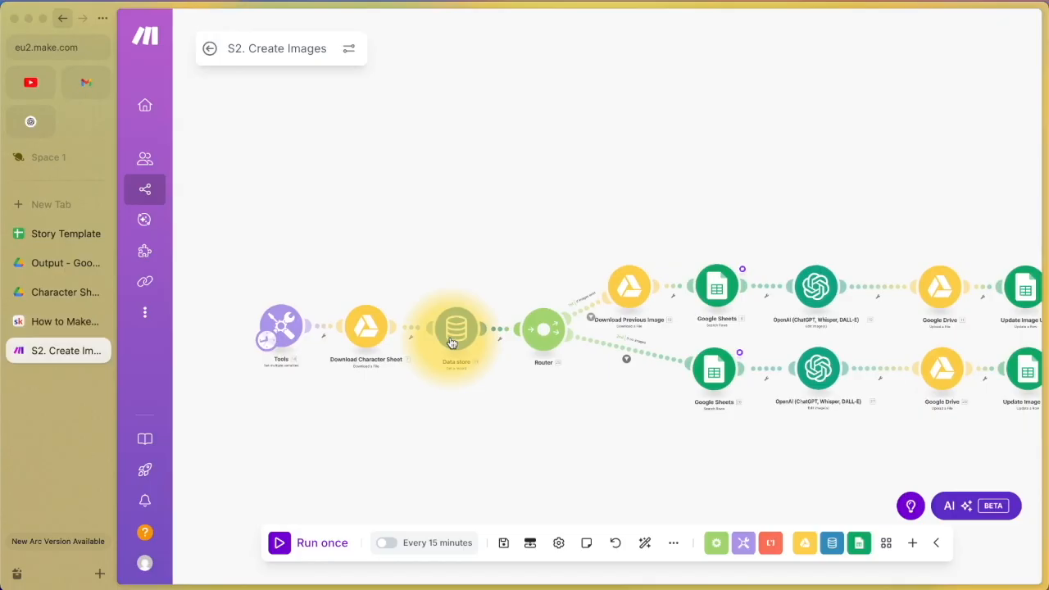
{"action": "scroll", "coordinate": [449, 342], "scroll_direction": "down", "scroll_amount": 1}
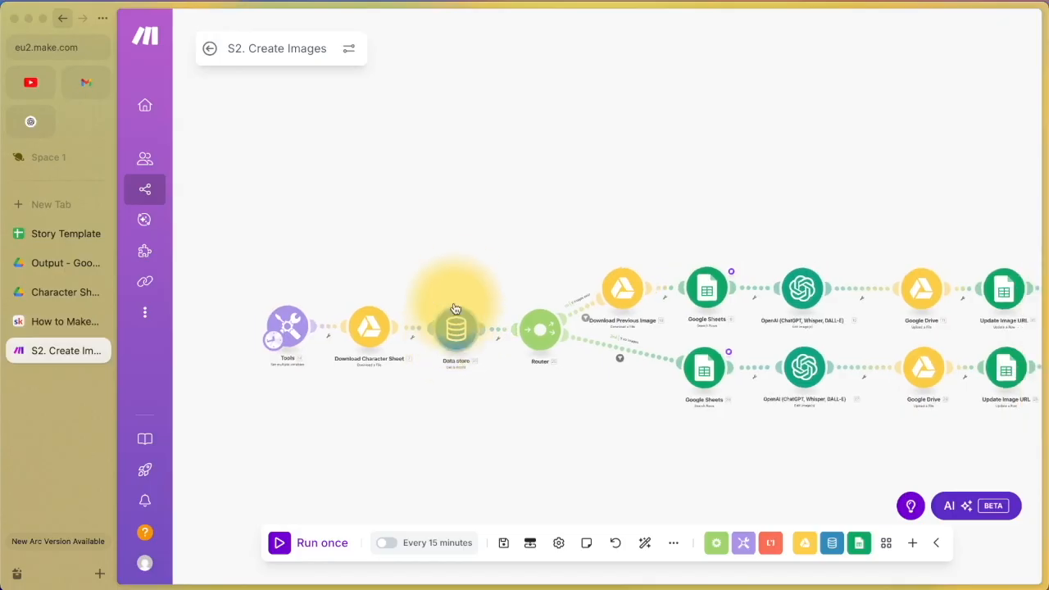
{"action": "left_click_drag", "start_coordinate": [543, 262], "coordinate": [452, 262]}
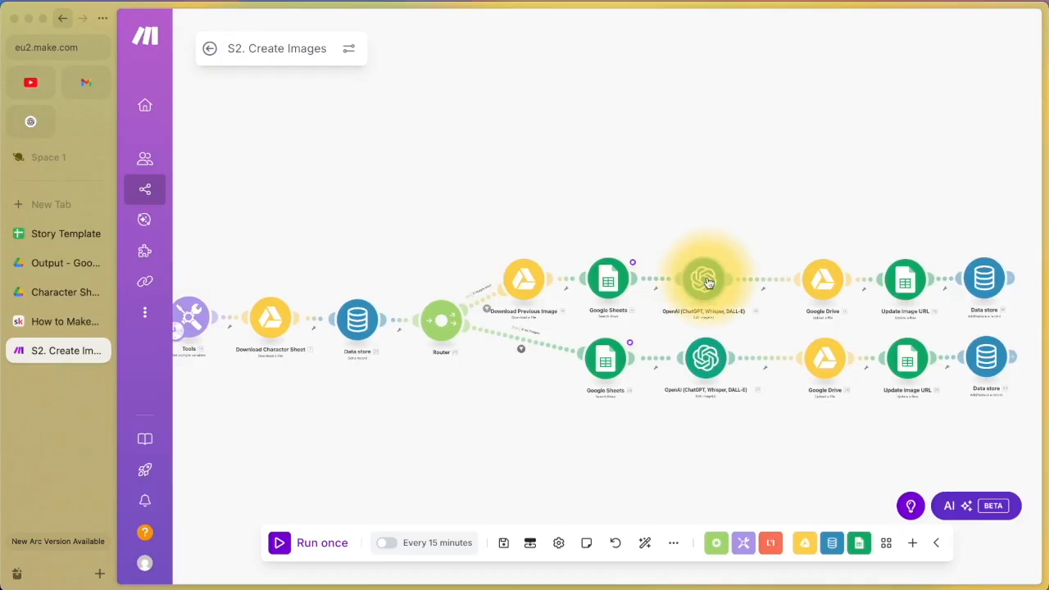
{"action": "scroll", "coordinate": [705, 282], "scroll_direction": "up", "scroll_amount": 3}
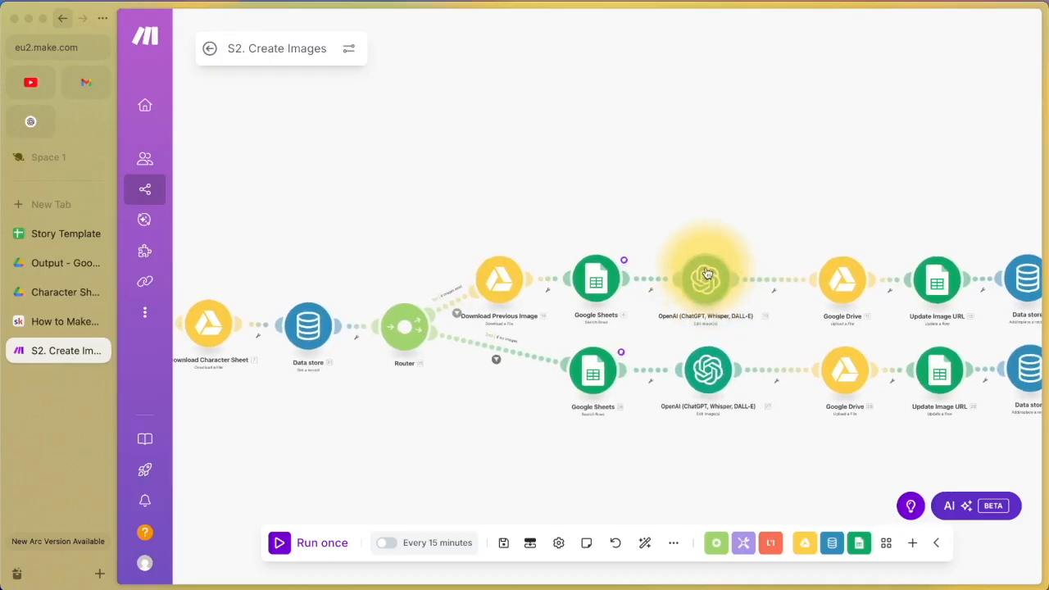
{"action": "left_click_drag", "start_coordinate": [712, 227], "coordinate": [746, 170]}
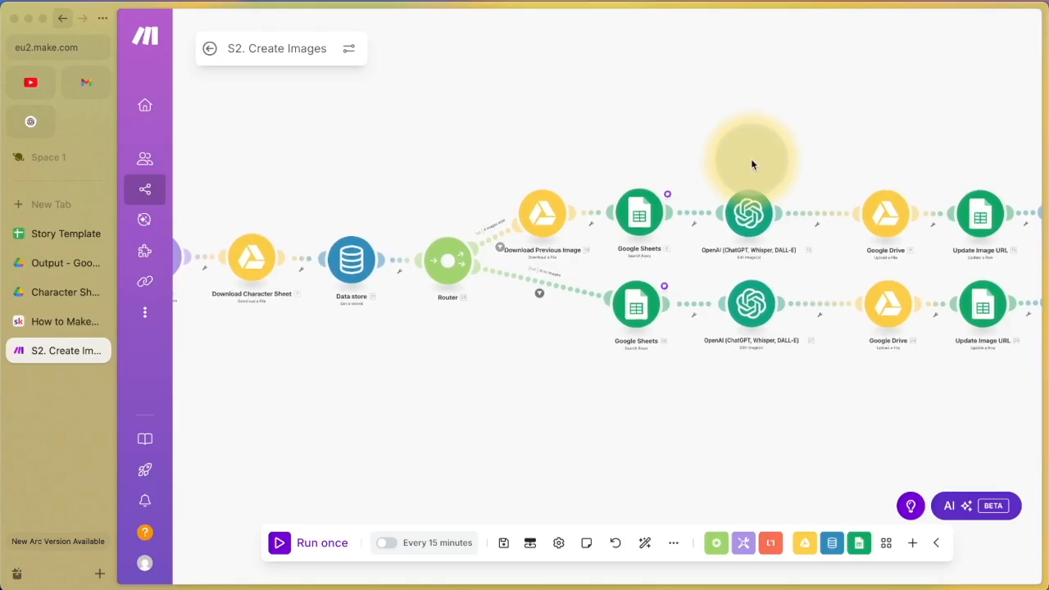
{"action": "scroll", "coordinate": [751, 164], "scroll_direction": "up", "scroll_amount": 2}
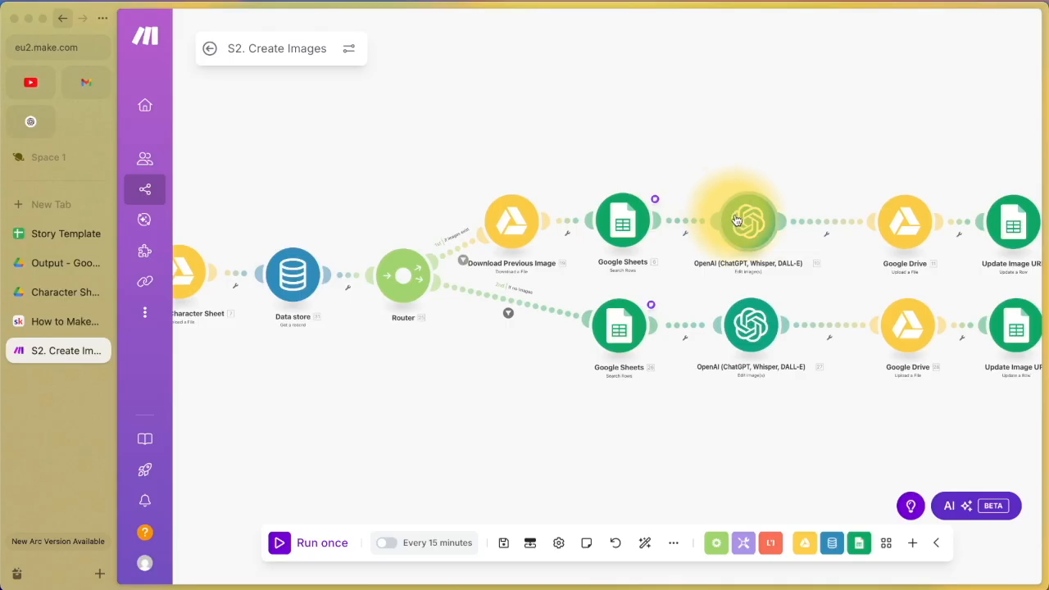
{"action": "scroll", "coordinate": [553, 183], "scroll_direction": "down", "scroll_amount": 3}
{"action": "left_click_drag", "start_coordinate": [424, 174], "coordinate": [495, 213]}
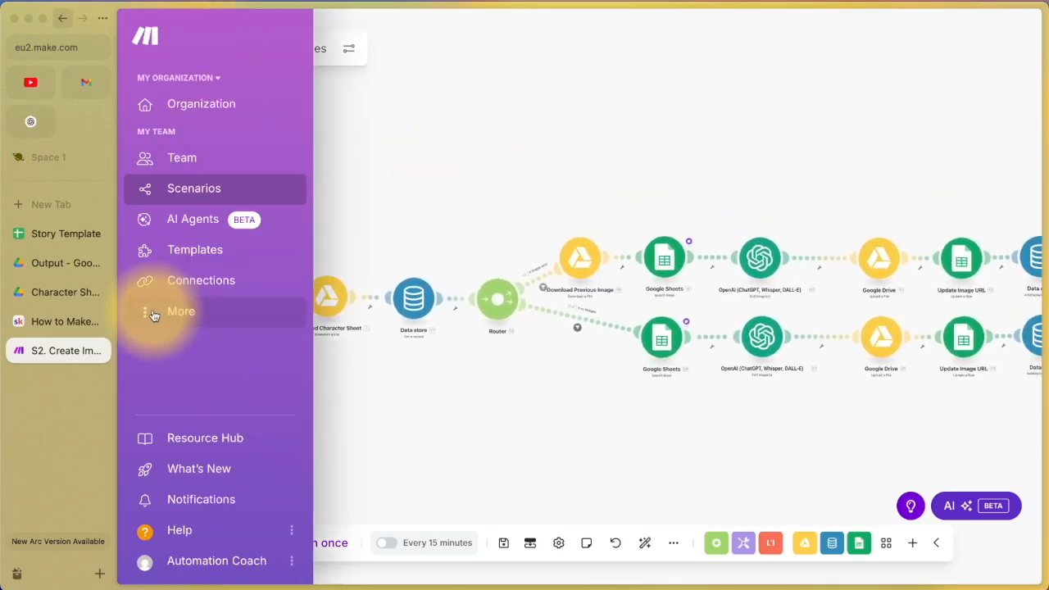
Step: Inspect the Children's Books data store's structure unchanged and browse its empty records
{"action": "left_click", "coordinate": [153, 315]}
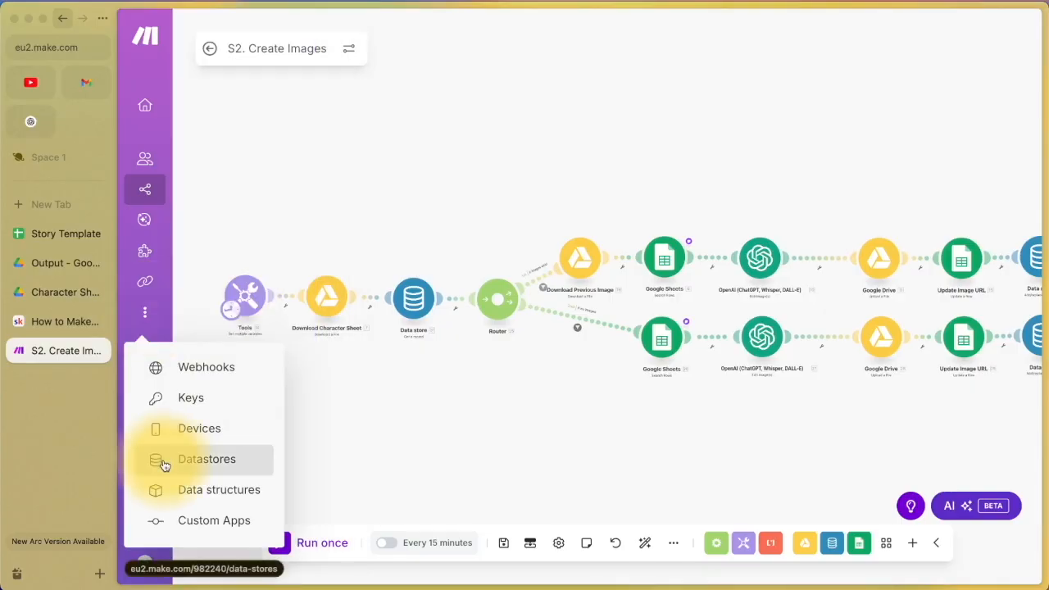
{"action": "left_click", "coordinate": [158, 460]}
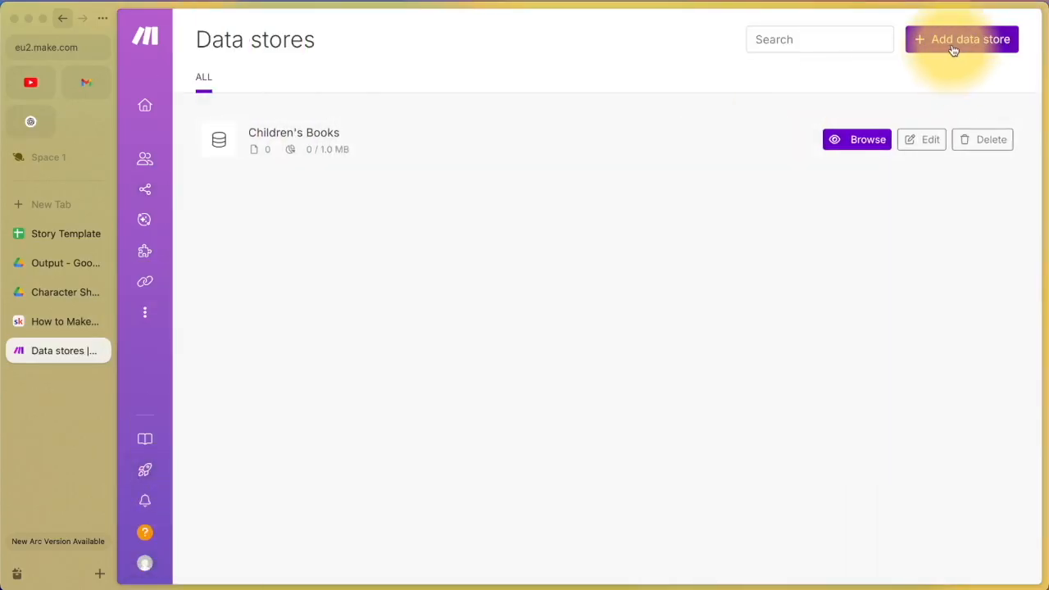
{"action": "left_click", "coordinate": [921, 139]}
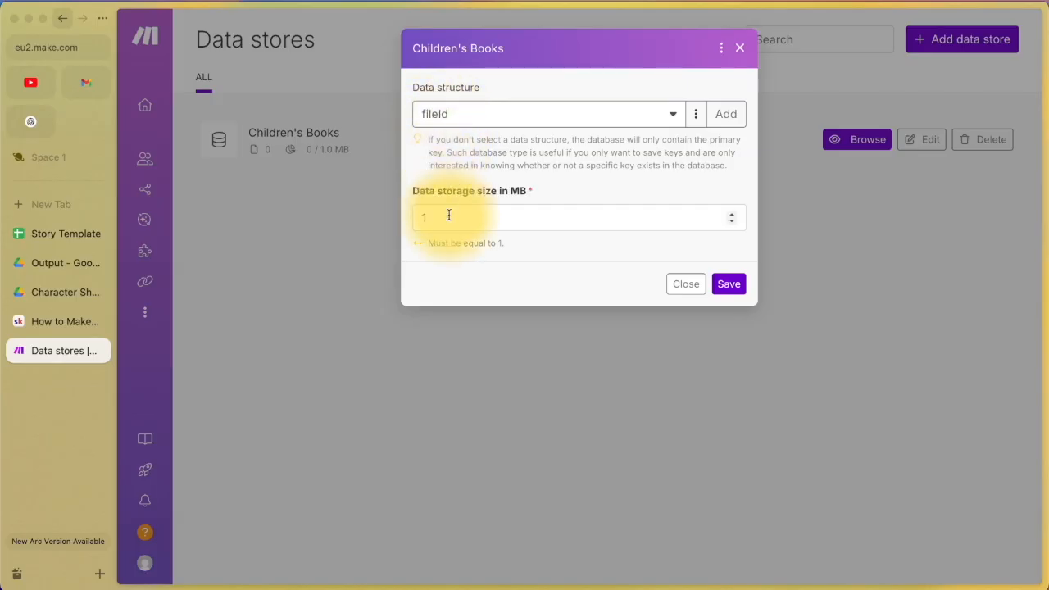
{"action": "left_click", "coordinate": [685, 285]}
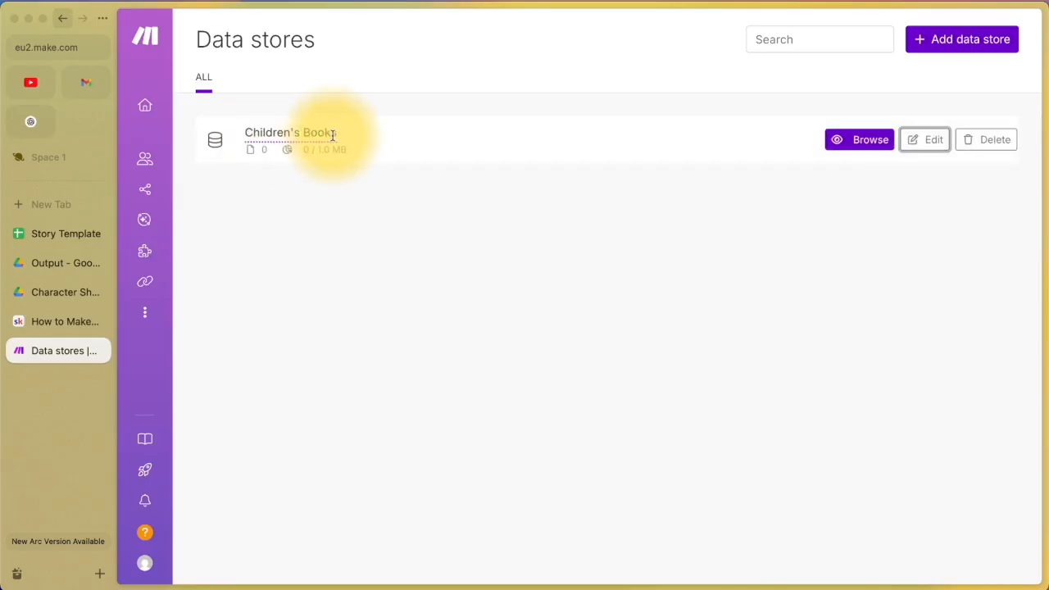
{"action": "left_click", "coordinate": [869, 143]}
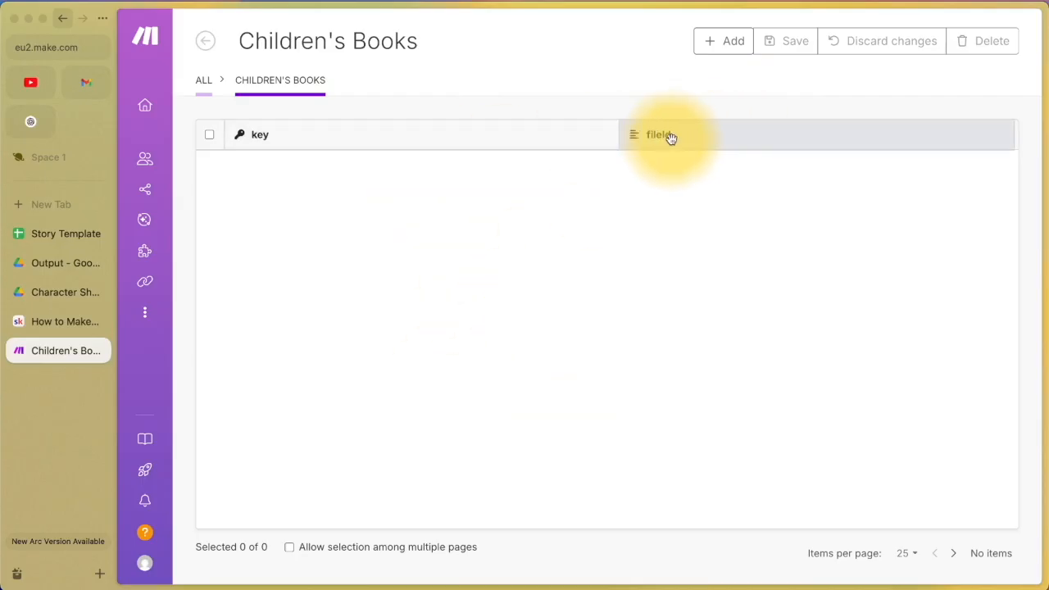
Step: Go to Scenarios > Children's Book Creator and open S2. Create Images
{"action": "mouse_move", "coordinate": [163, 250]}
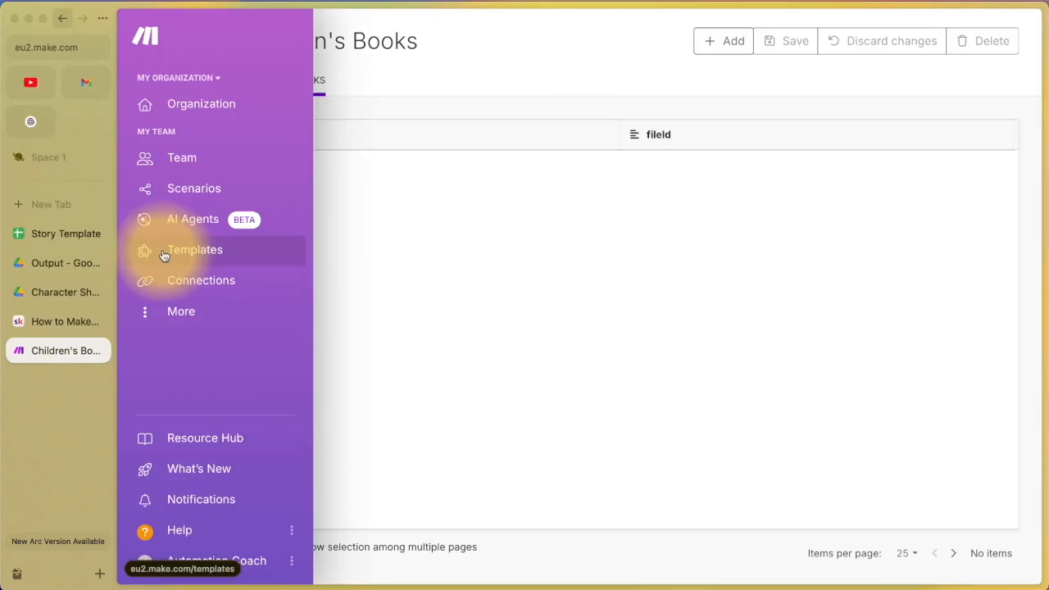
{"action": "left_click", "coordinate": [177, 192]}
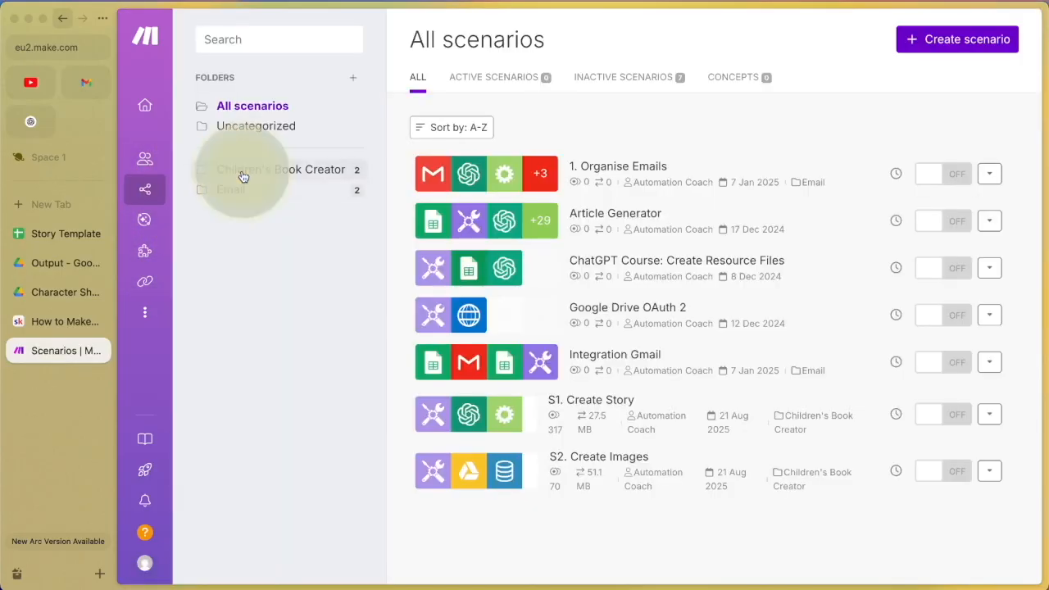
{"action": "left_click", "coordinate": [242, 176]}
{"action": "left_click", "coordinate": [604, 220]}
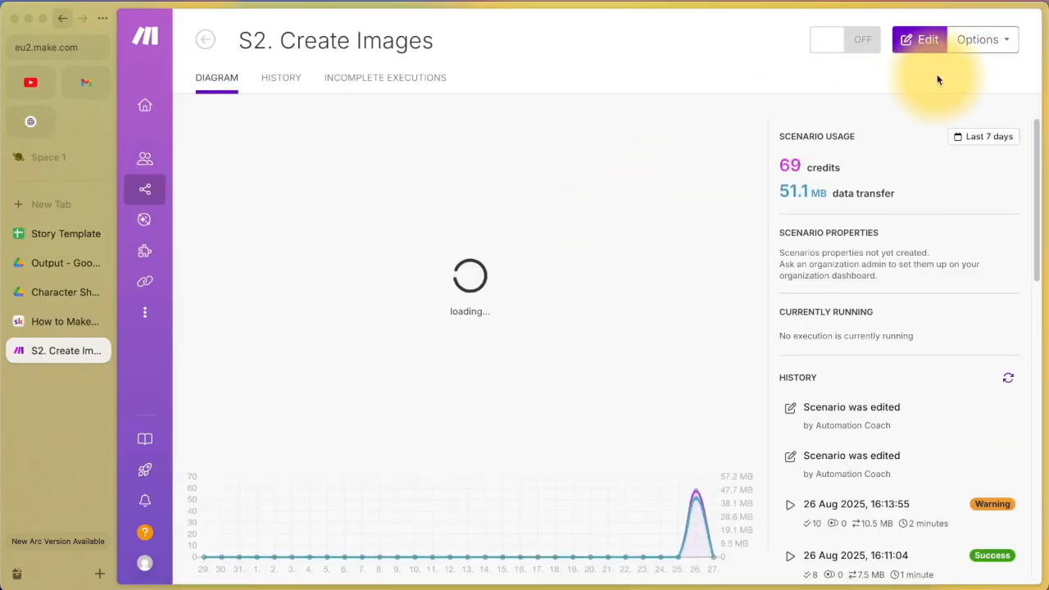
Step: Open the S2 editor's Tools module and compare its spreadsheetId with the Story Template URL
{"action": "left_click", "coordinate": [922, 41]}
{"action": "left_click_drag", "start_coordinate": [239, 238], "coordinate": [445, 193]}
{"action": "left_click", "coordinate": [446, 192]}
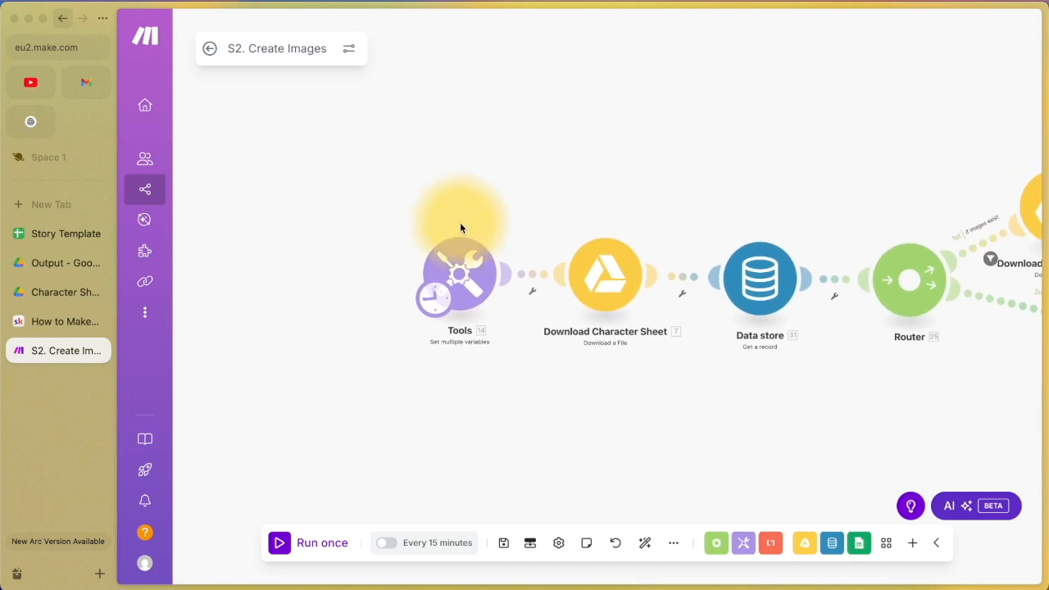
{"action": "left_click", "coordinate": [461, 278]}
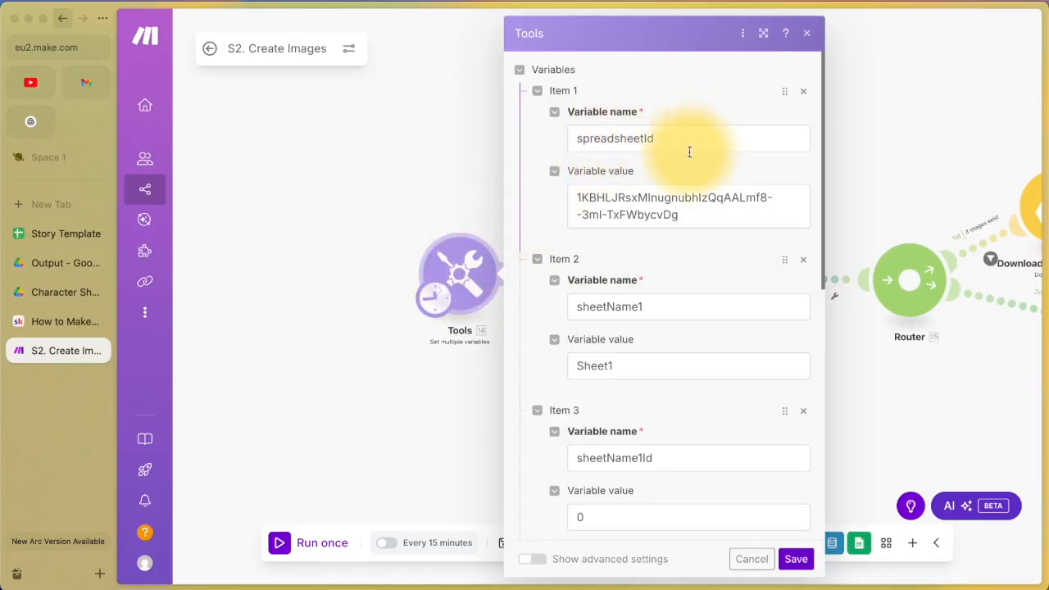
{"action": "left_click", "coordinate": [27, 232]}
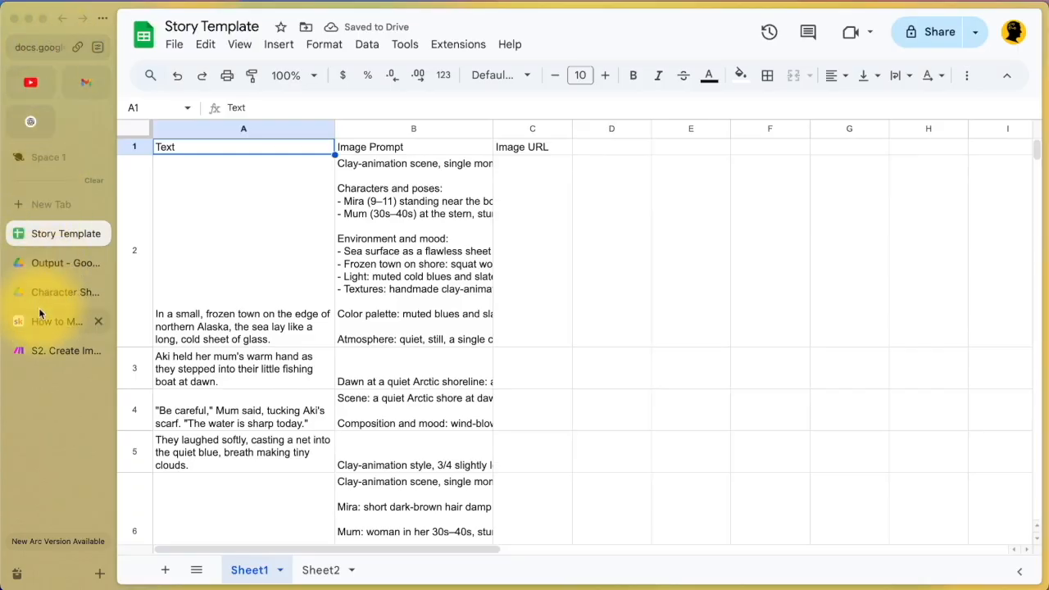
{"action": "left_click", "coordinate": [51, 47]}
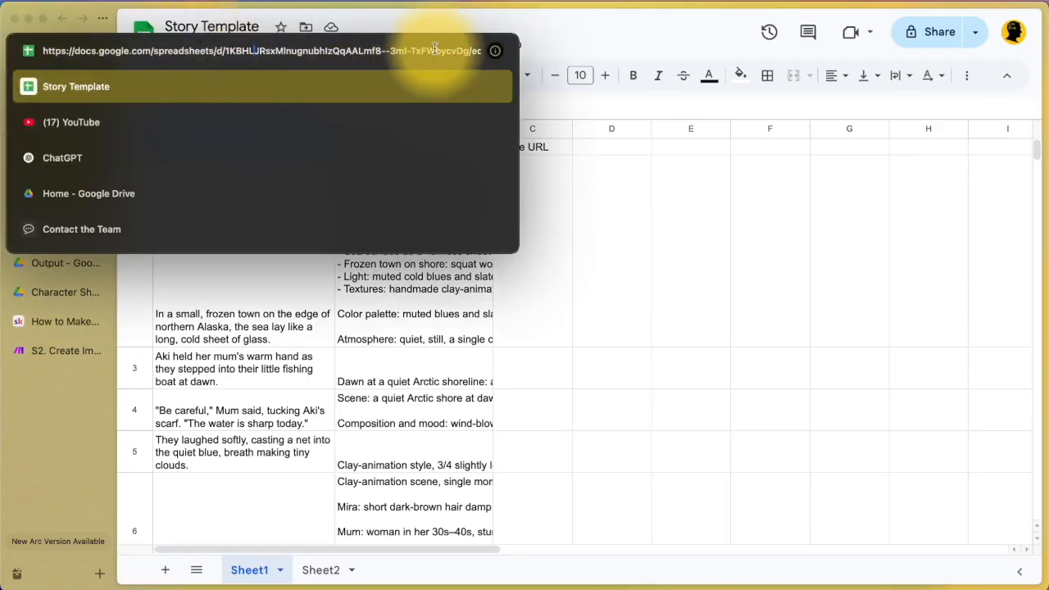
{"action": "left_click", "coordinate": [45, 351]}
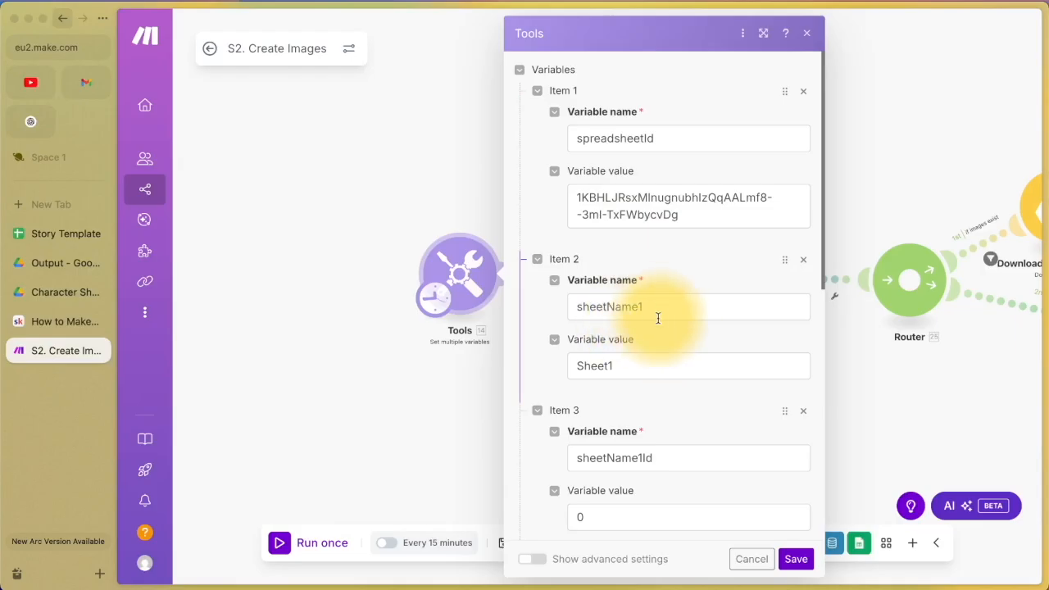
{"action": "scroll", "coordinate": [643, 384], "scroll_direction": "down", "scroll_amount": 3}
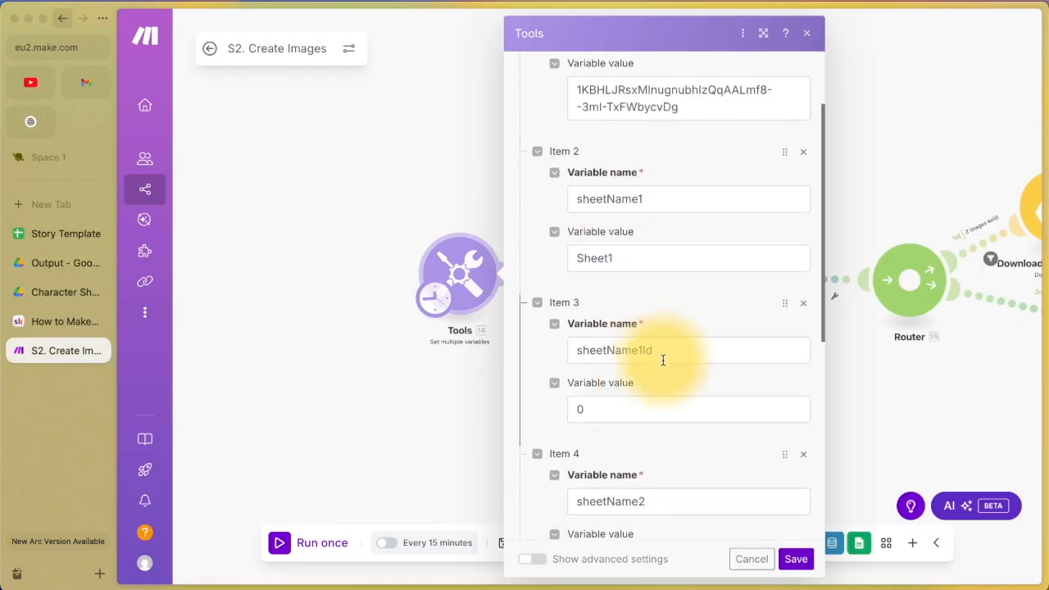
{"action": "scroll", "coordinate": [655, 373], "scroll_direction": "down", "scroll_amount": 2}
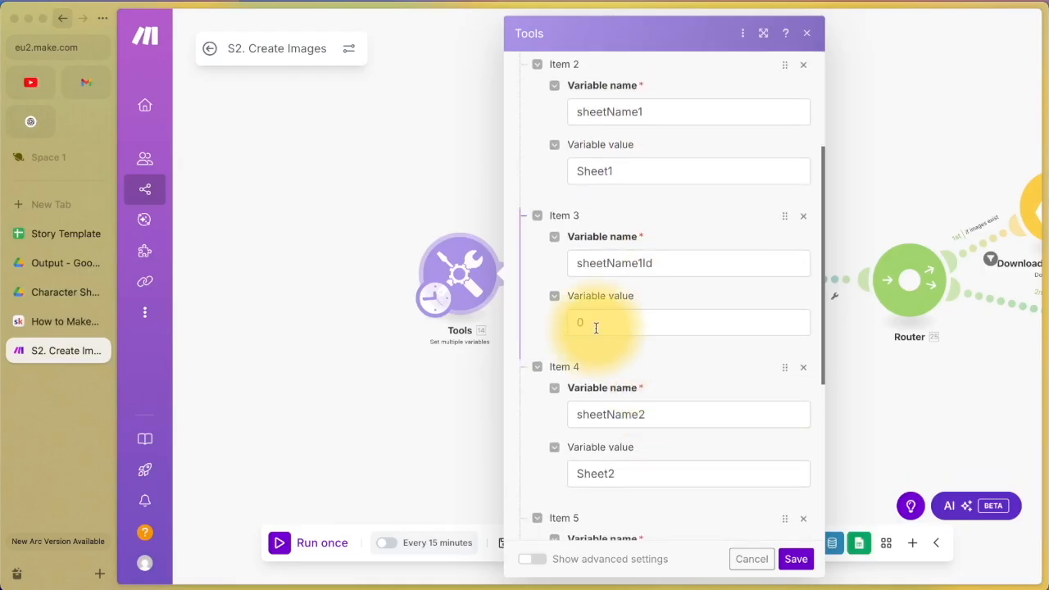
{"action": "scroll", "coordinate": [596, 330], "scroll_direction": "down", "scroll_amount": 4}
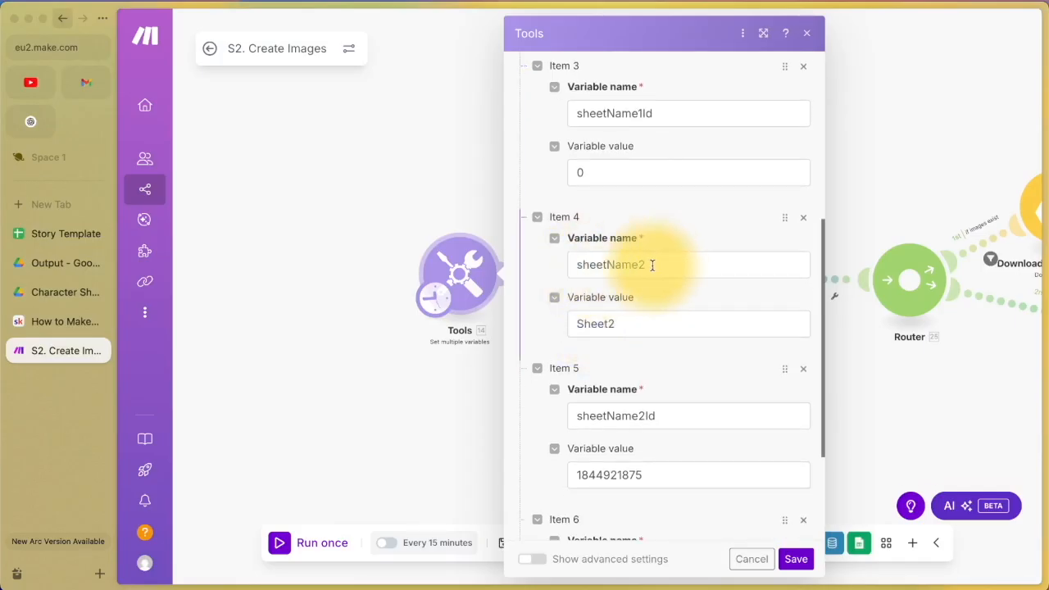
{"action": "scroll", "coordinate": [636, 328], "scroll_direction": "down", "scroll_amount": 2}
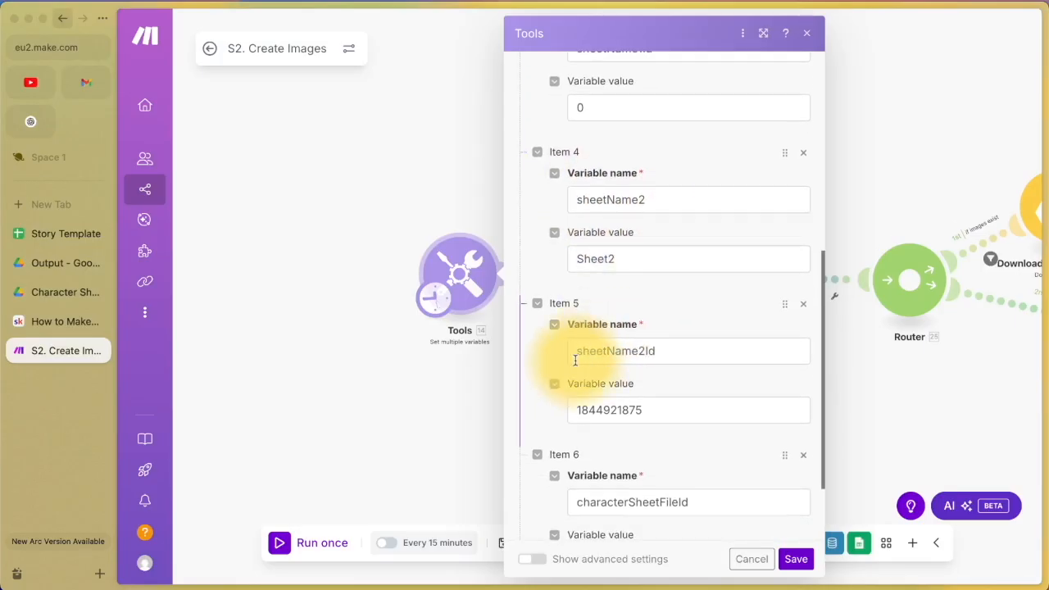
{"action": "left_click", "coordinate": [590, 411]}
{"action": "scroll", "coordinate": [590, 410], "scroll_direction": "down", "scroll_amount": 2}
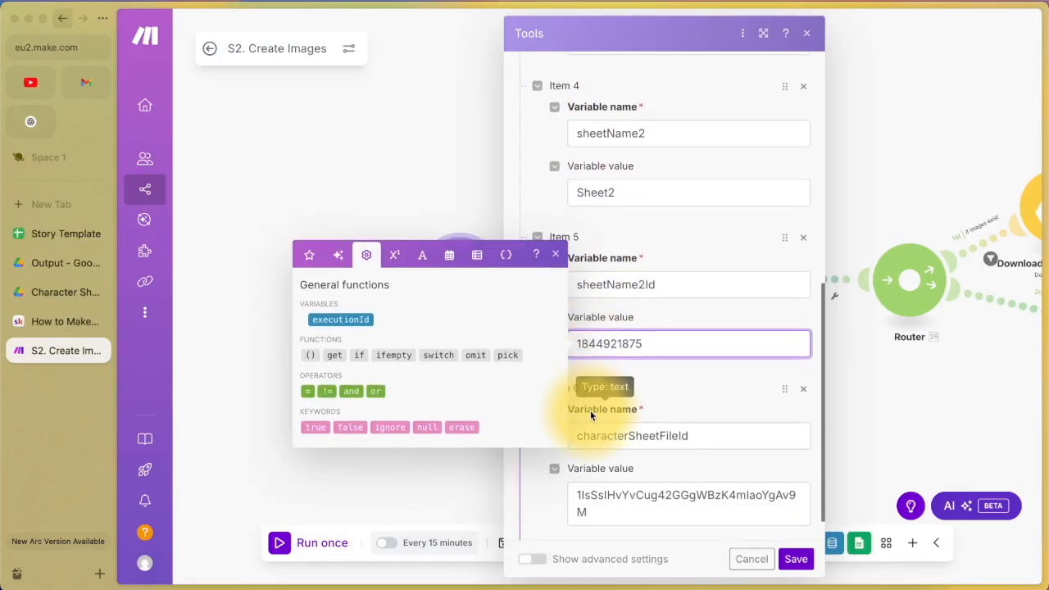
{"action": "left_click", "coordinate": [555, 250]}
{"action": "scroll", "coordinate": [644, 330], "scroll_direction": "down", "scroll_amount": 1}
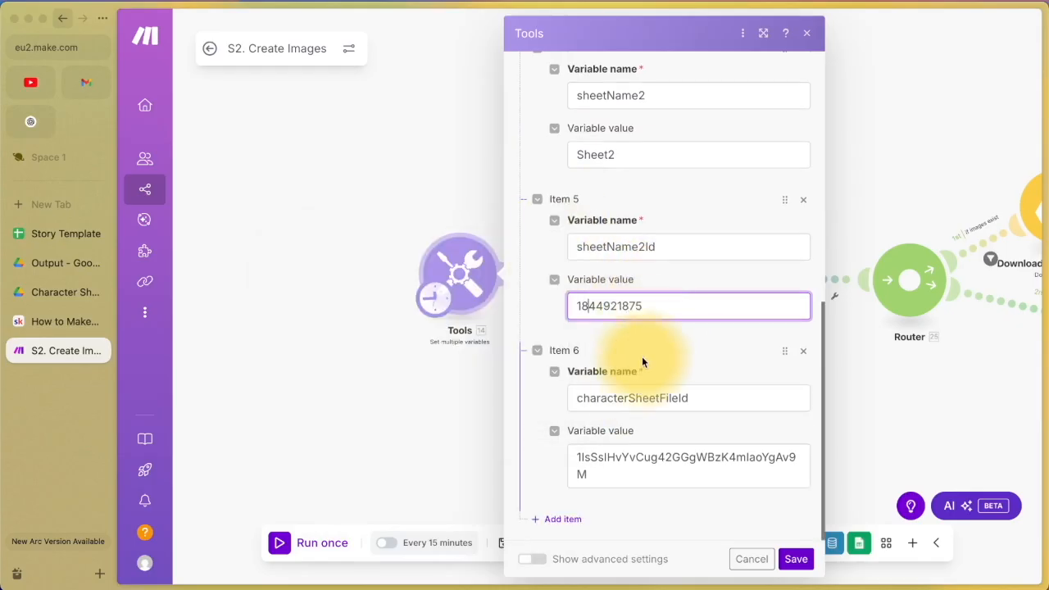
{"action": "left_click", "coordinate": [631, 402]}
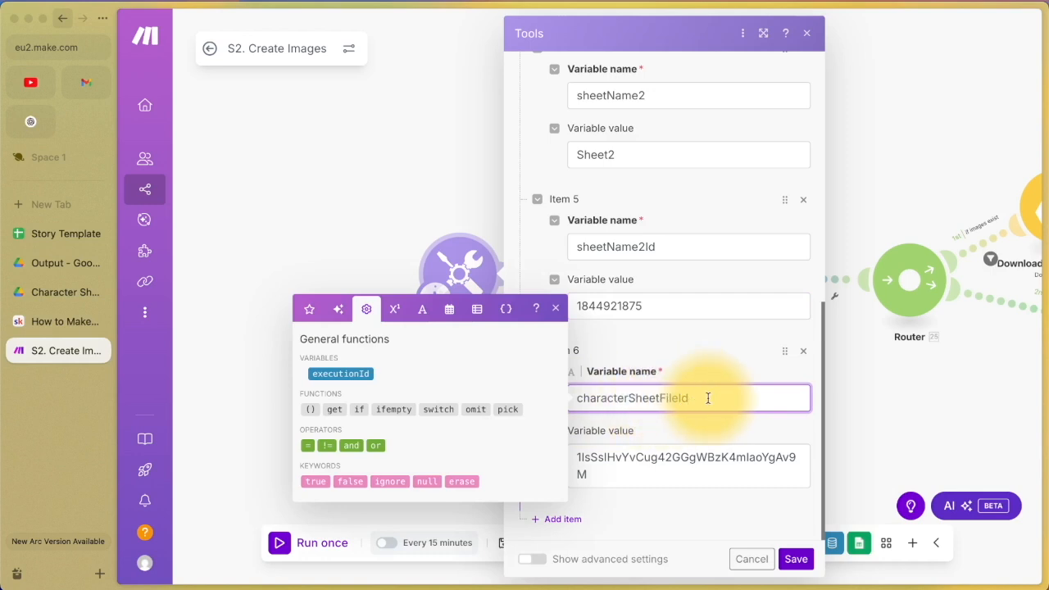
{"action": "left_click", "coordinate": [556, 309]}
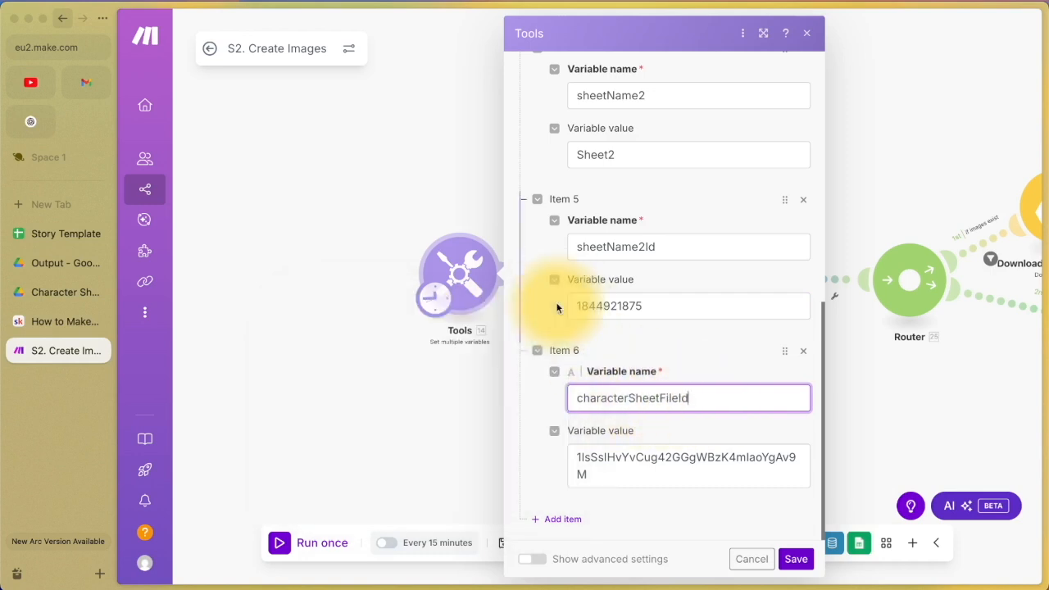
Step: Open Character Sheet.png from the Drive Output folder in a new tab and select its file ID
{"action": "left_click", "coordinate": [44, 266]}
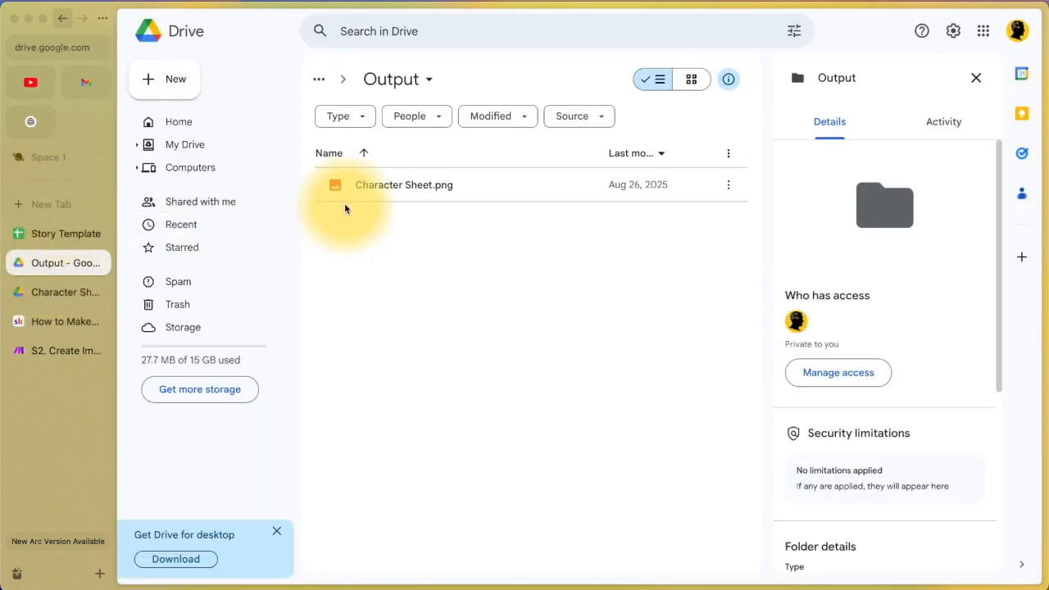
{"action": "double_click", "coordinate": [406, 190]}
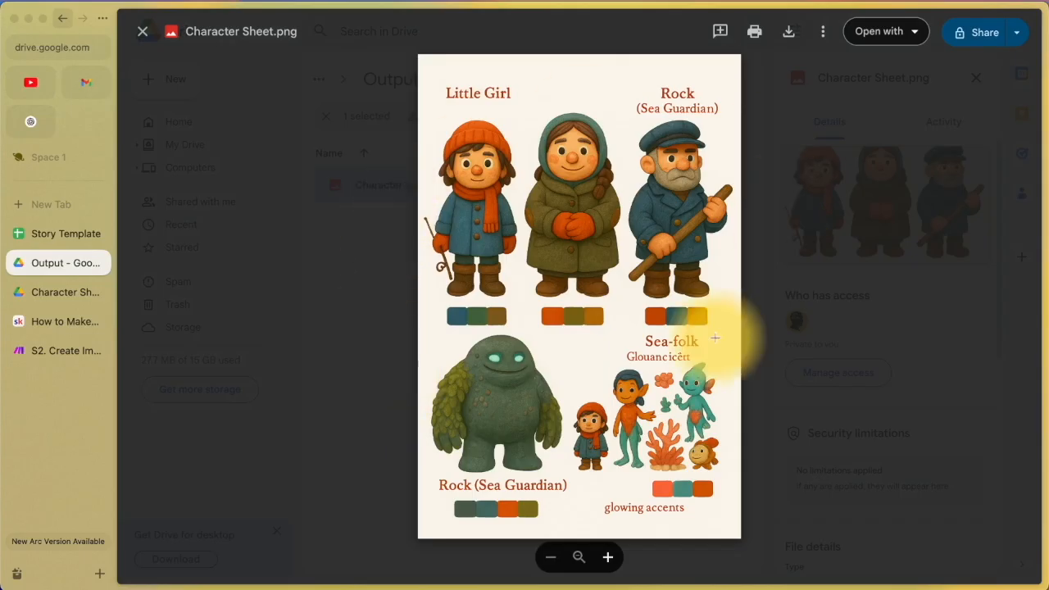
{"action": "left_click", "coordinate": [386, 267]}
{"action": "right_click", "coordinate": [423, 189]}
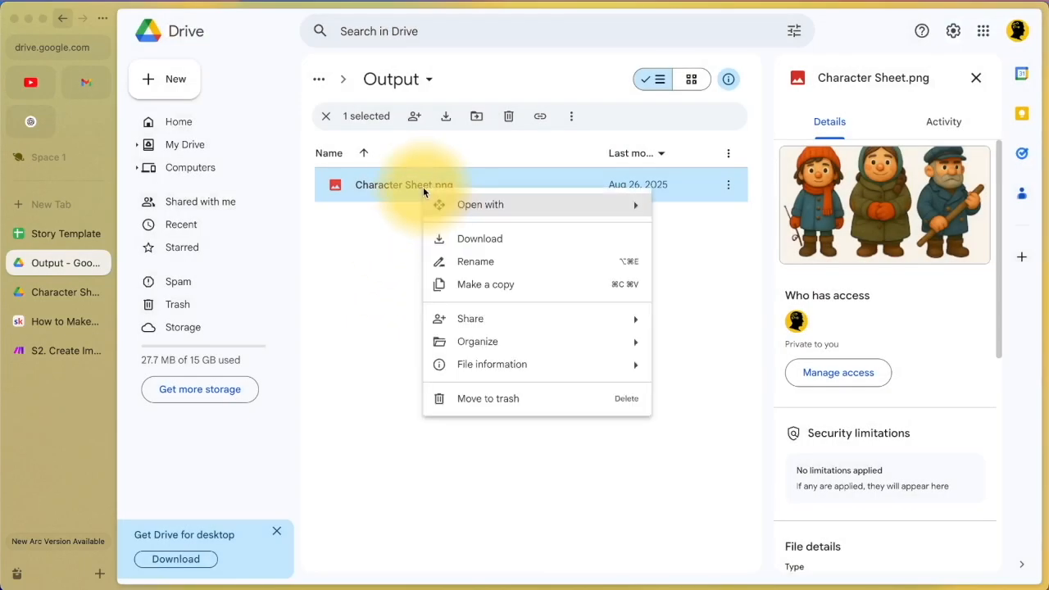
{"action": "mouse_move", "coordinate": [428, 205]}
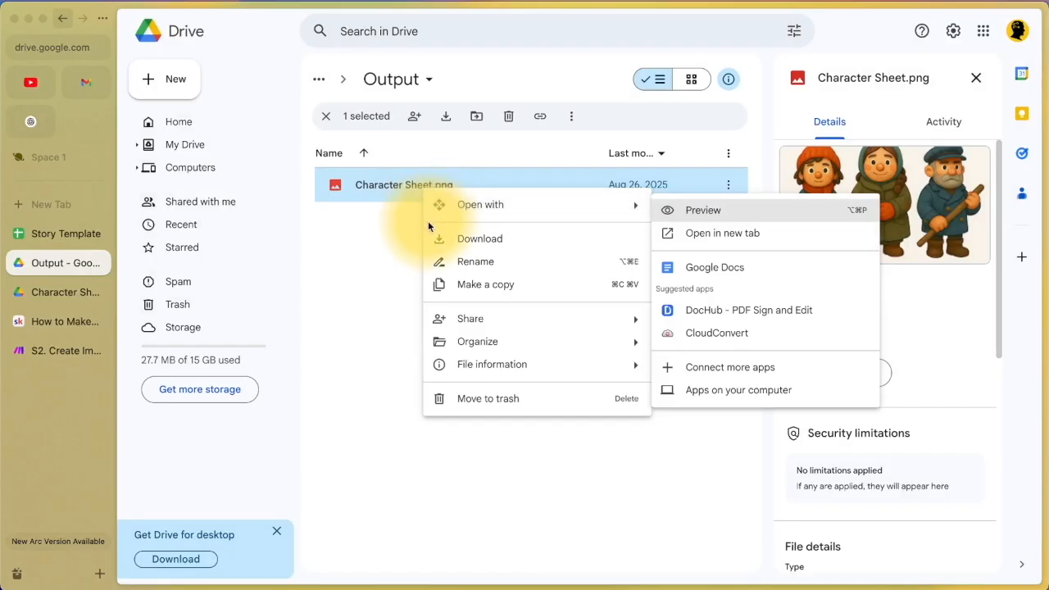
{"action": "left_click", "coordinate": [724, 233]}
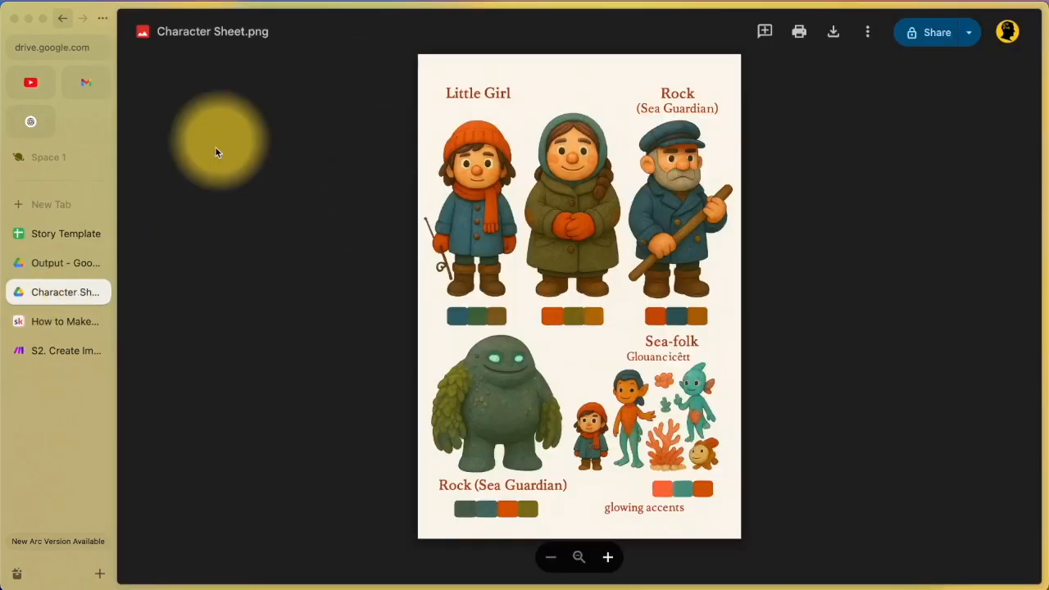
{"action": "left_click", "coordinate": [33, 45]}
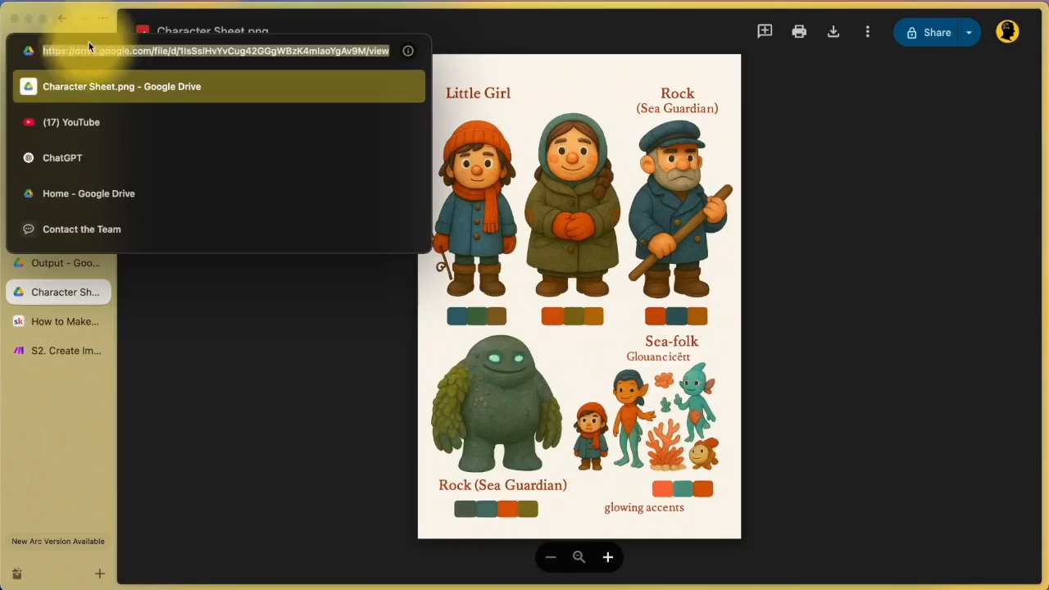
{"action": "left_click_drag", "start_coordinate": [178, 51], "coordinate": [366, 51]}
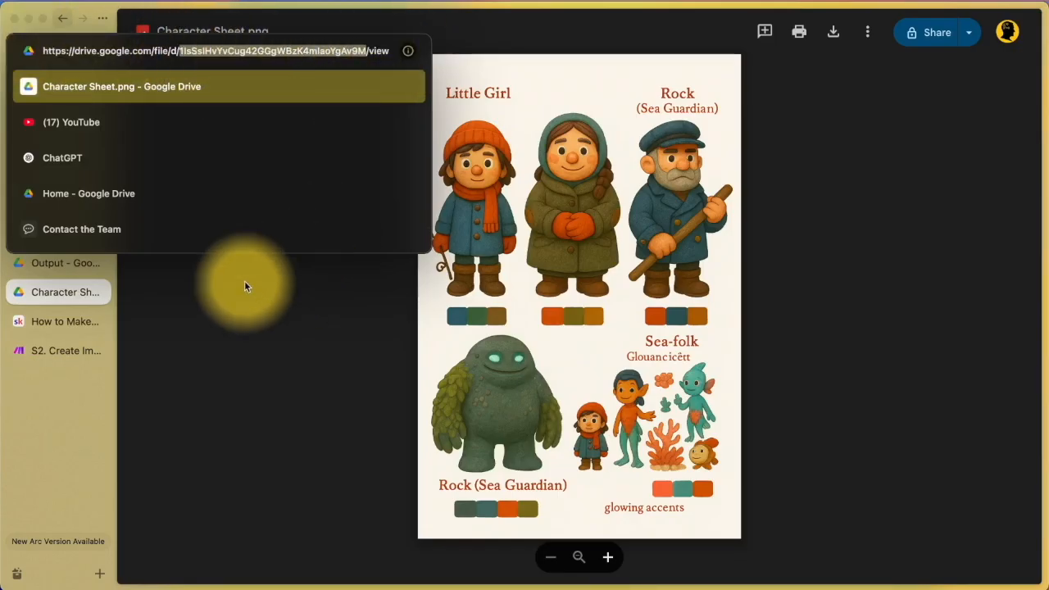
{"action": "left_click", "coordinate": [53, 351]}
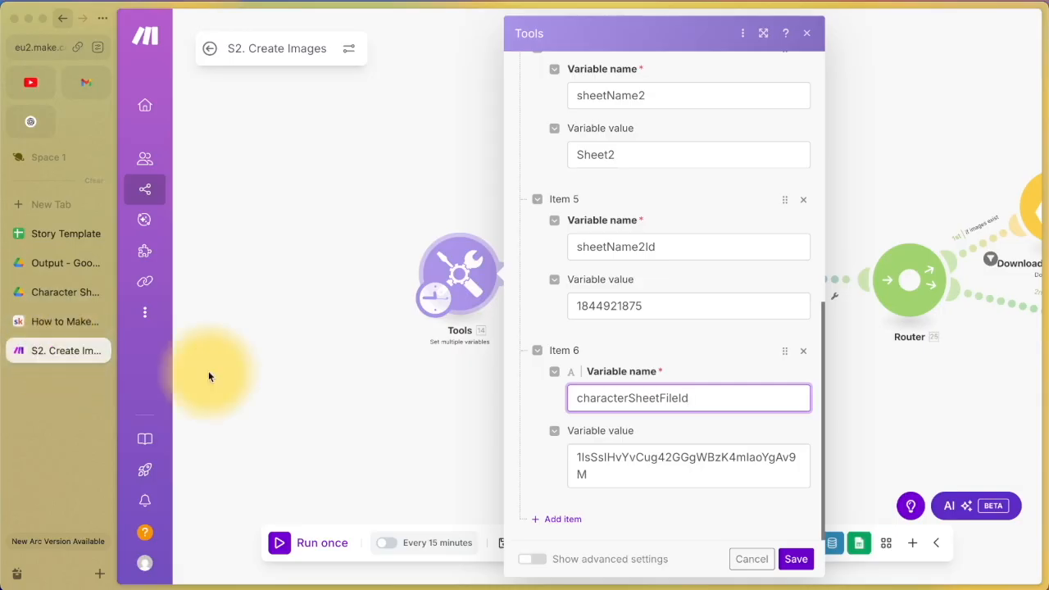
{"action": "double_click", "coordinate": [605, 487]}
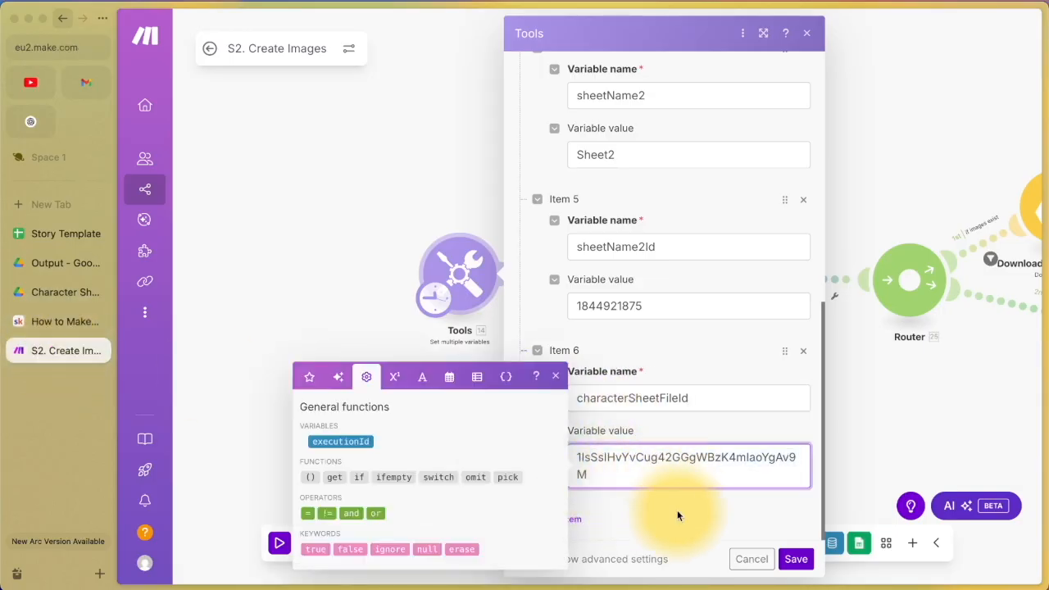
{"action": "left_click", "coordinate": [796, 559]}
{"action": "left_click", "coordinate": [503, 543]}
{"action": "left_click_drag", "start_coordinate": [624, 399], "coordinate": [438, 384]}
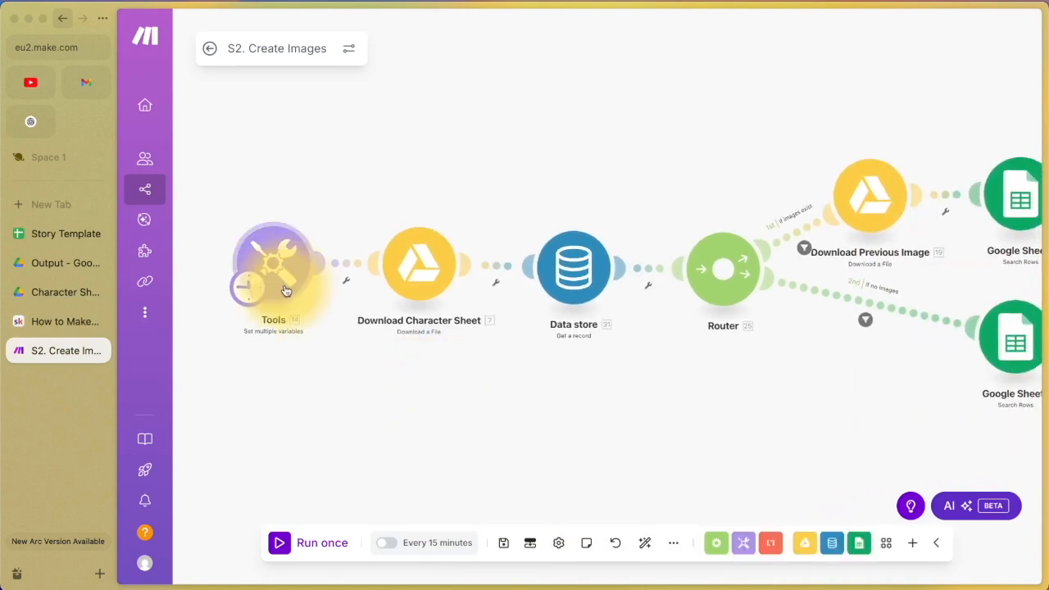
{"action": "left_click", "coordinate": [420, 269]}
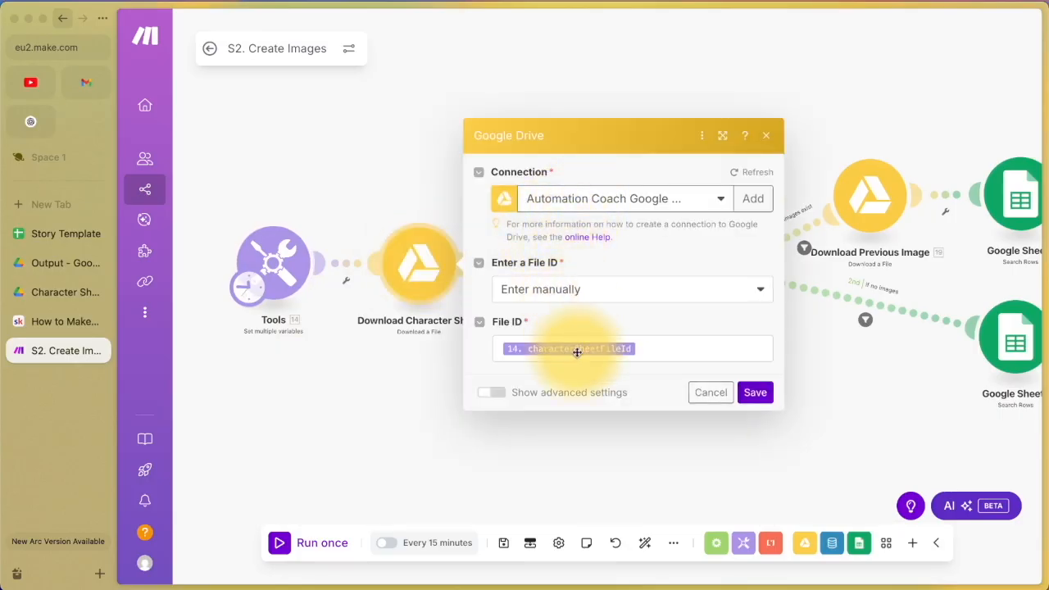
{"action": "left_click", "coordinate": [264, 274]}
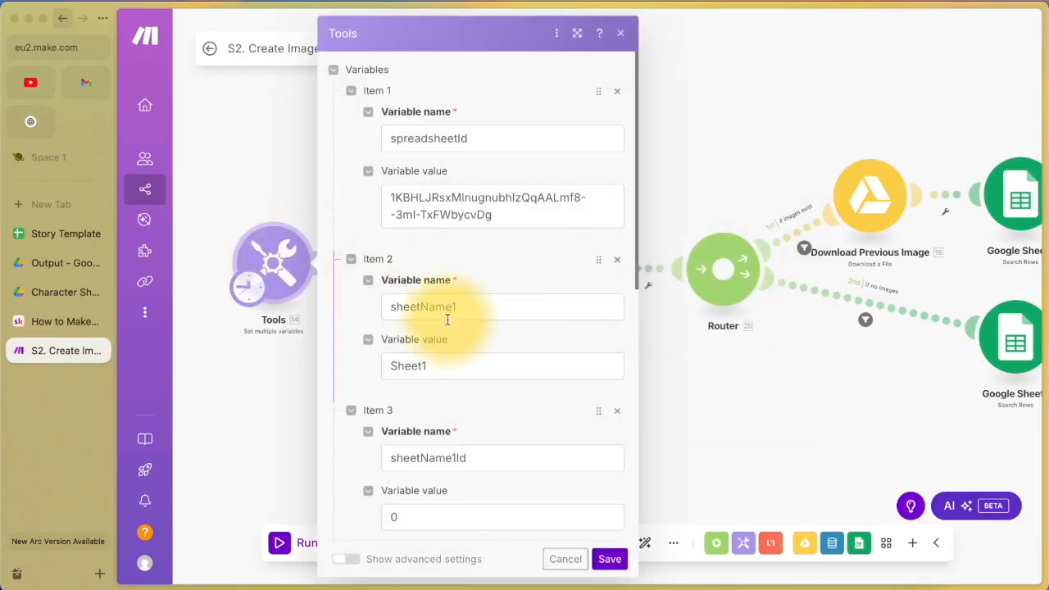
{"action": "scroll", "coordinate": [433, 304], "scroll_direction": "down", "scroll_amount": 5}
{"action": "left_click", "coordinate": [552, 559]}
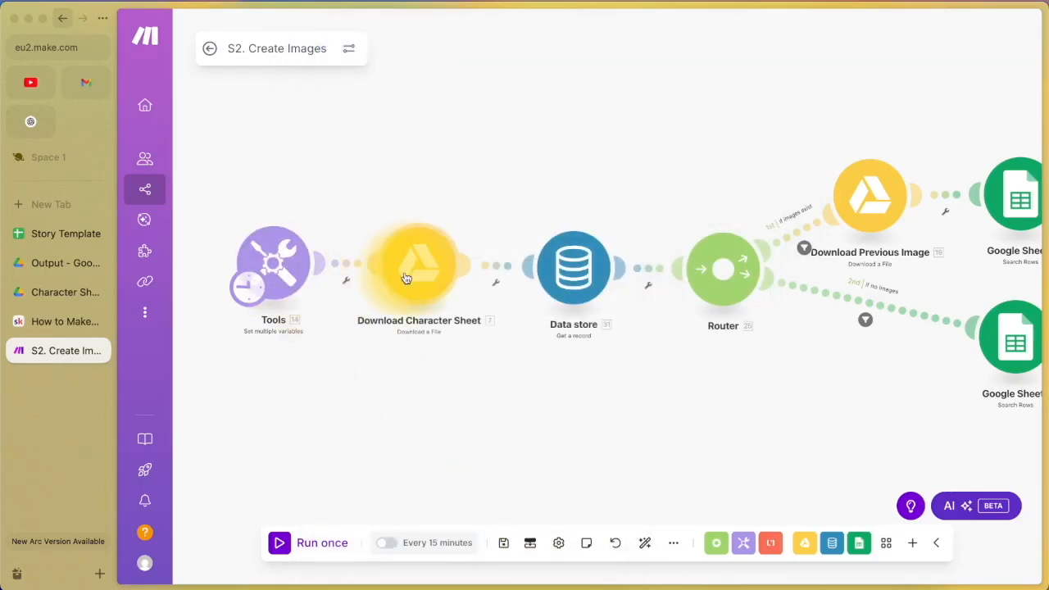
{"action": "left_click", "coordinate": [61, 294]}
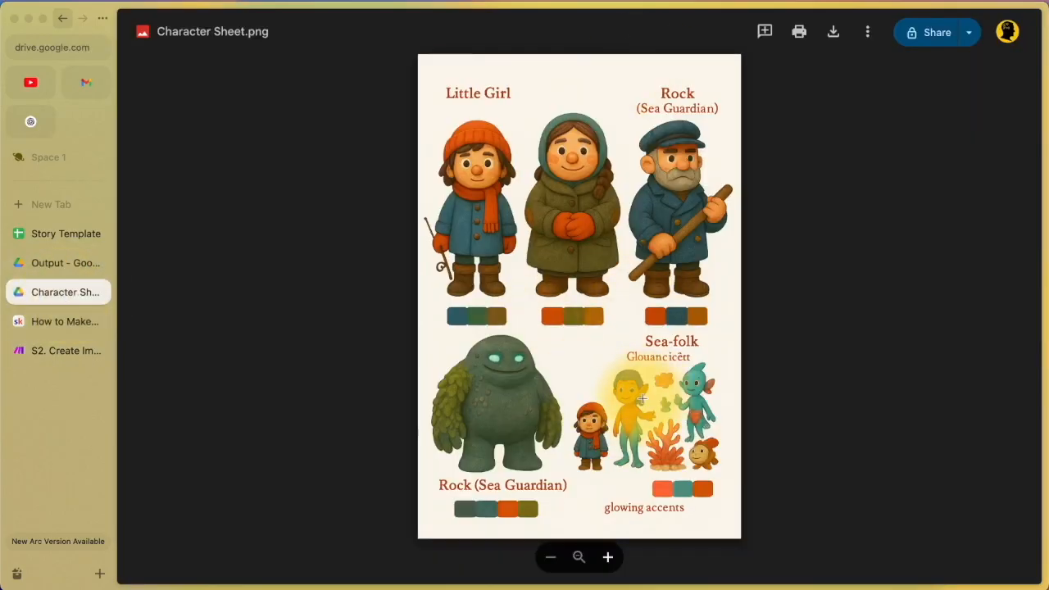
{"action": "left_click", "coordinate": [23, 351]}
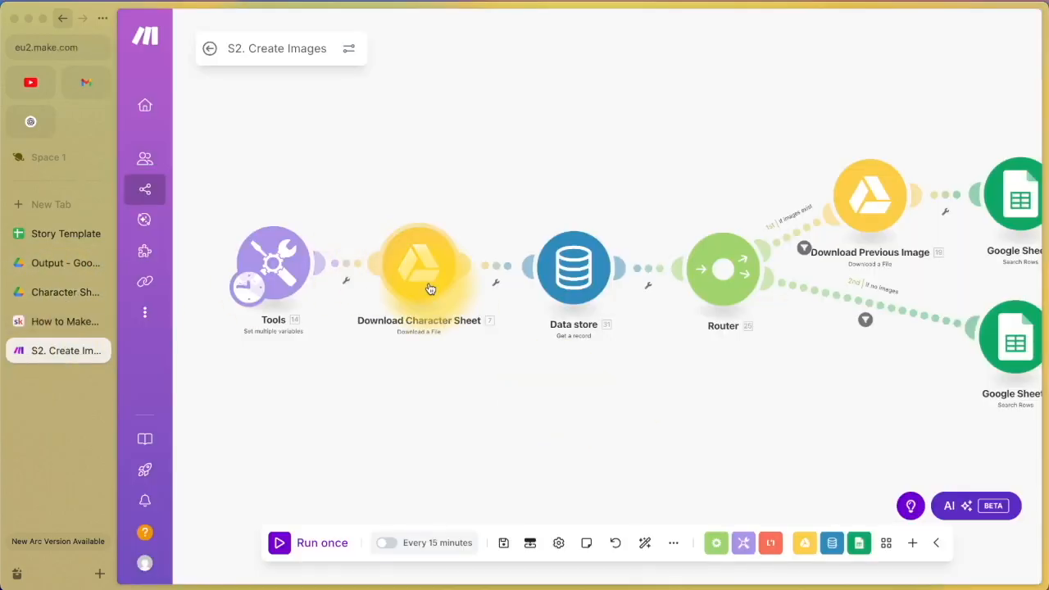
{"action": "left_click_drag", "start_coordinate": [637, 374], "coordinate": [501, 375]}
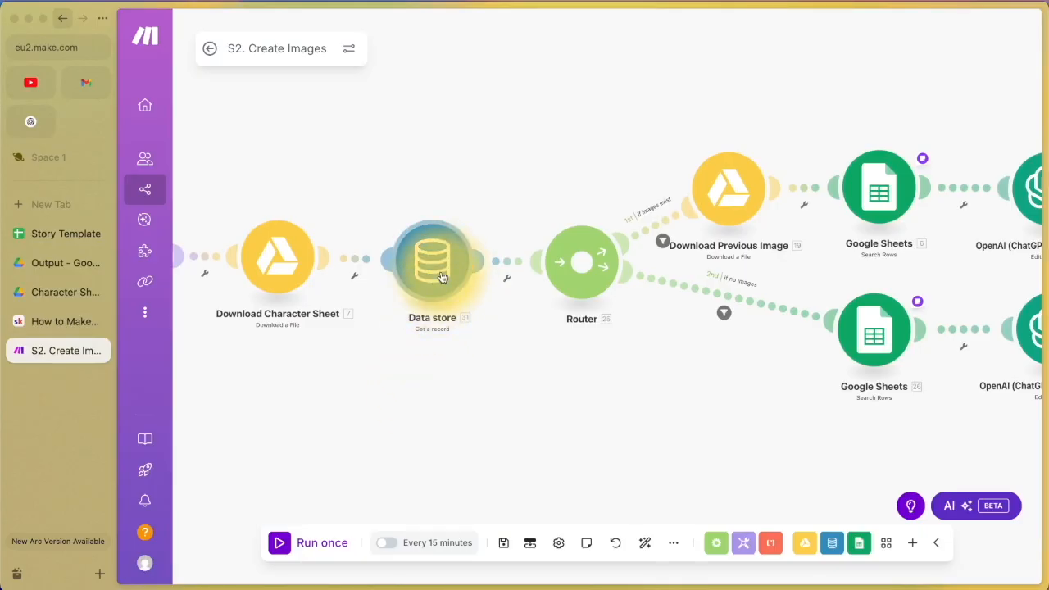
{"action": "right_click", "coordinate": [432, 400]}
{"action": "left_click", "coordinate": [456, 407]}
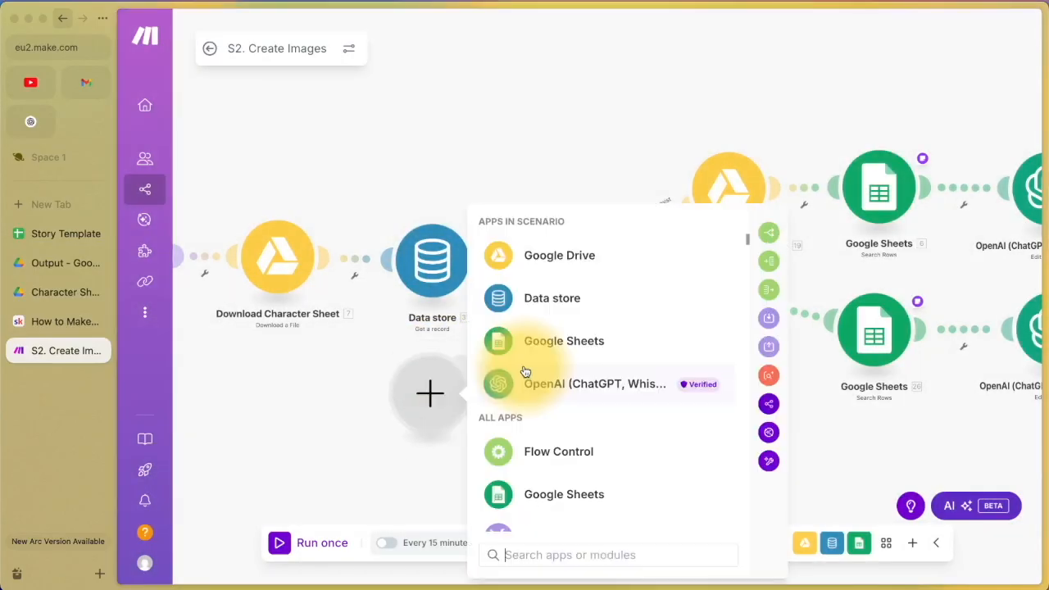
{"action": "left_click", "coordinate": [564, 300]}
{"action": "scroll", "coordinate": [569, 409], "scroll_direction": "down", "scroll_amount": 3}
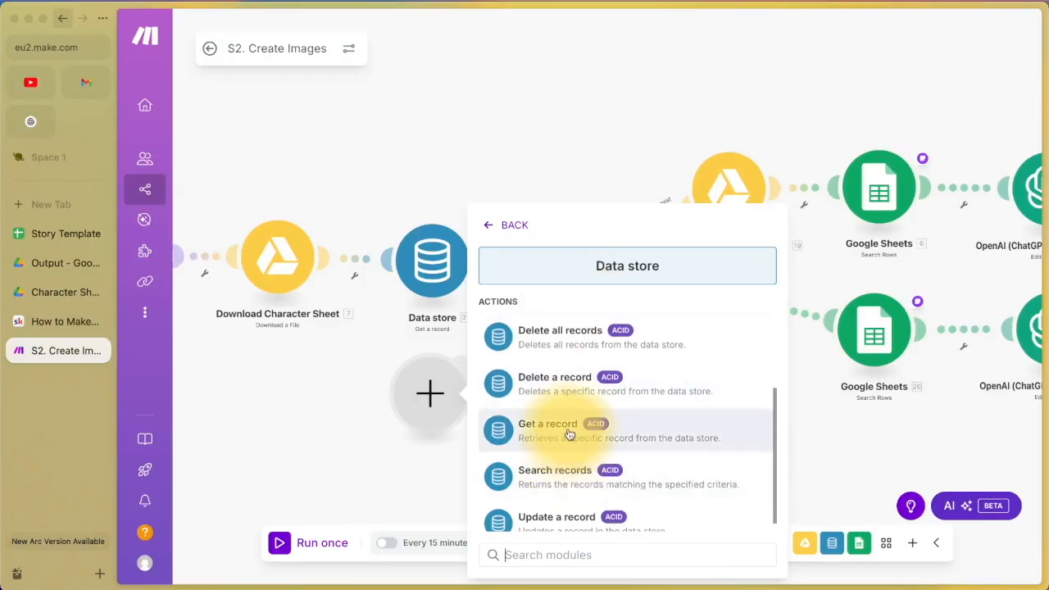
{"action": "left_click", "coordinate": [492, 205]}
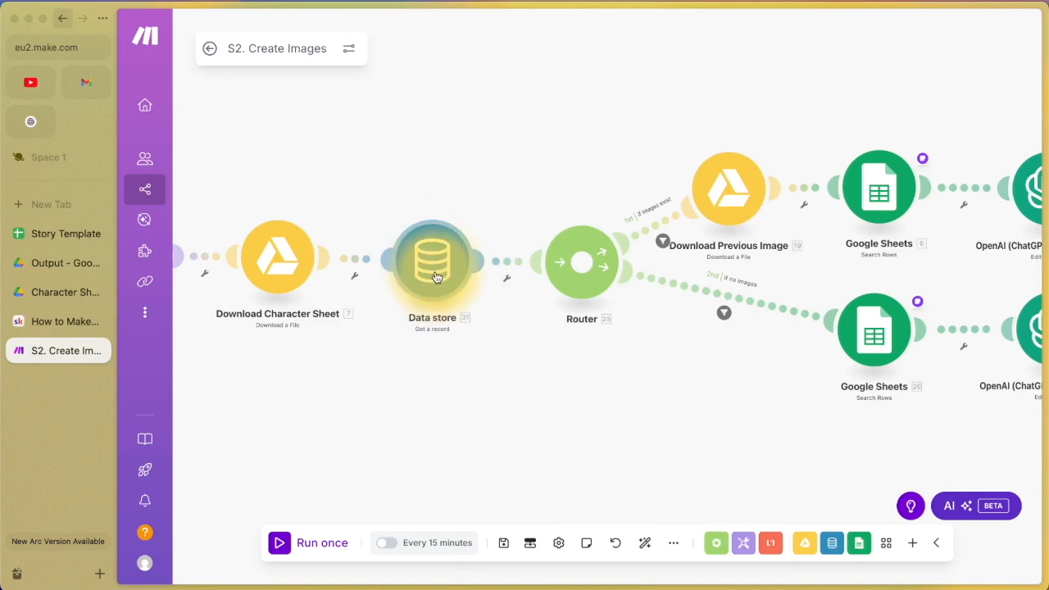
{"action": "left_click_drag", "start_coordinate": [476, 385], "coordinate": [394, 412]}
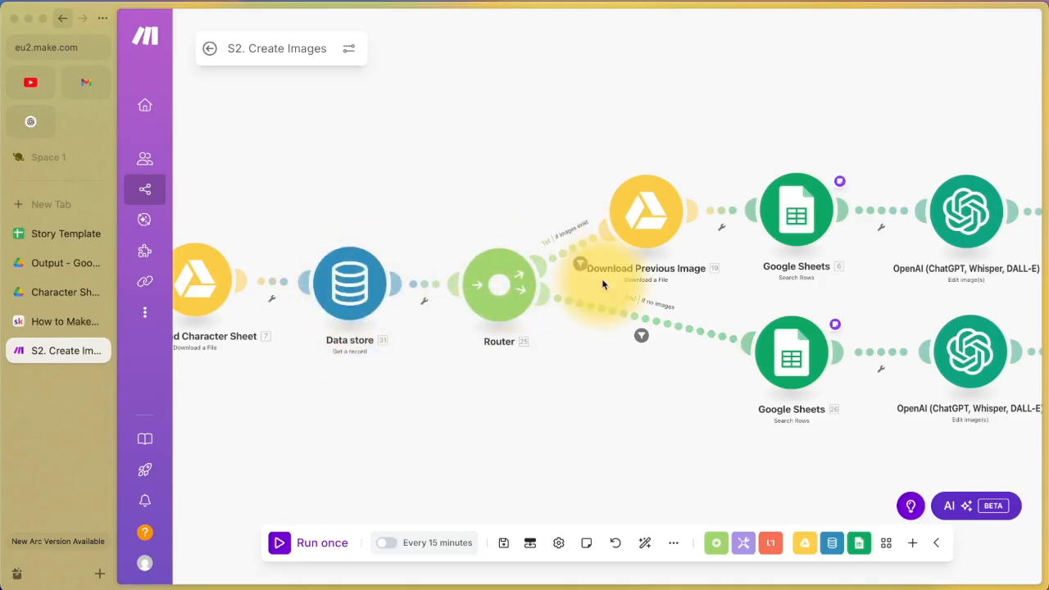
{"action": "left_click_drag", "start_coordinate": [674, 436], "coordinate": [580, 417]}
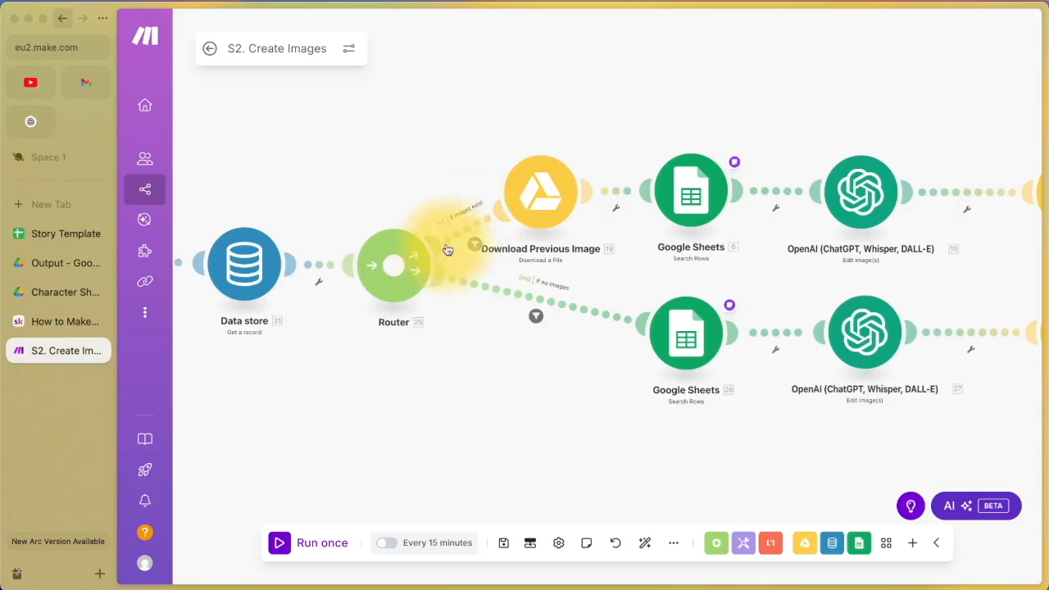
{"action": "left_click", "coordinate": [544, 205]}
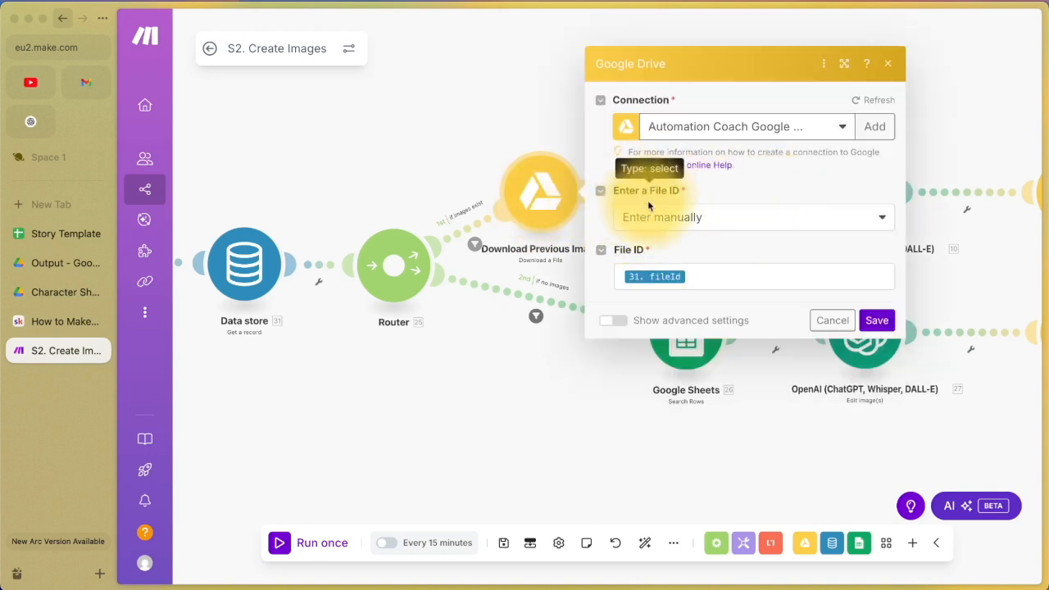
{"action": "left_click", "coordinate": [688, 276]}
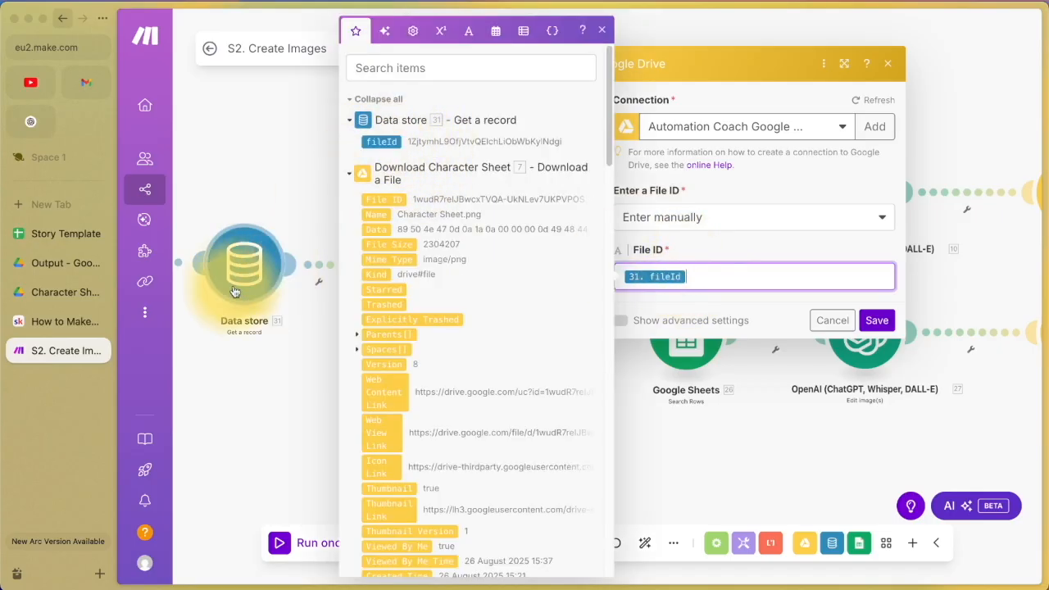
{"action": "left_click", "coordinate": [876, 320]}
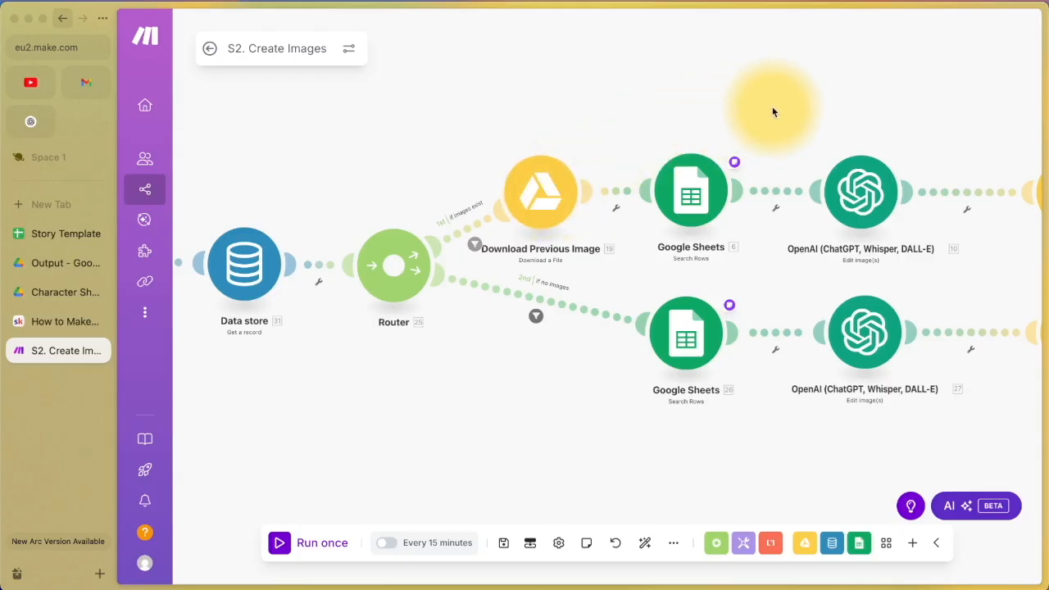
{"action": "left_click", "coordinate": [31, 299]}
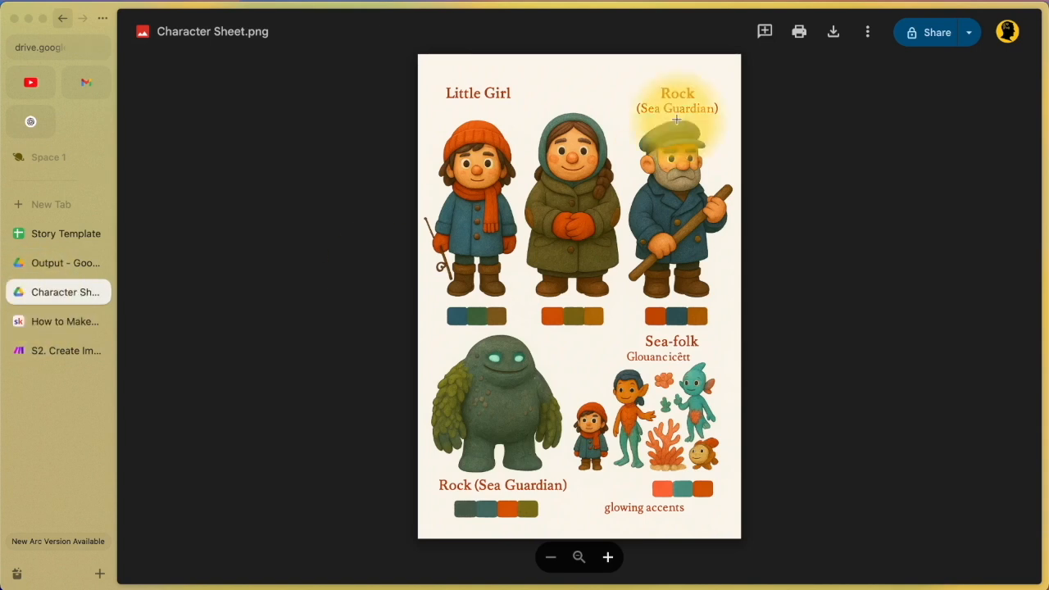
{"action": "left_click", "coordinate": [15, 351]}
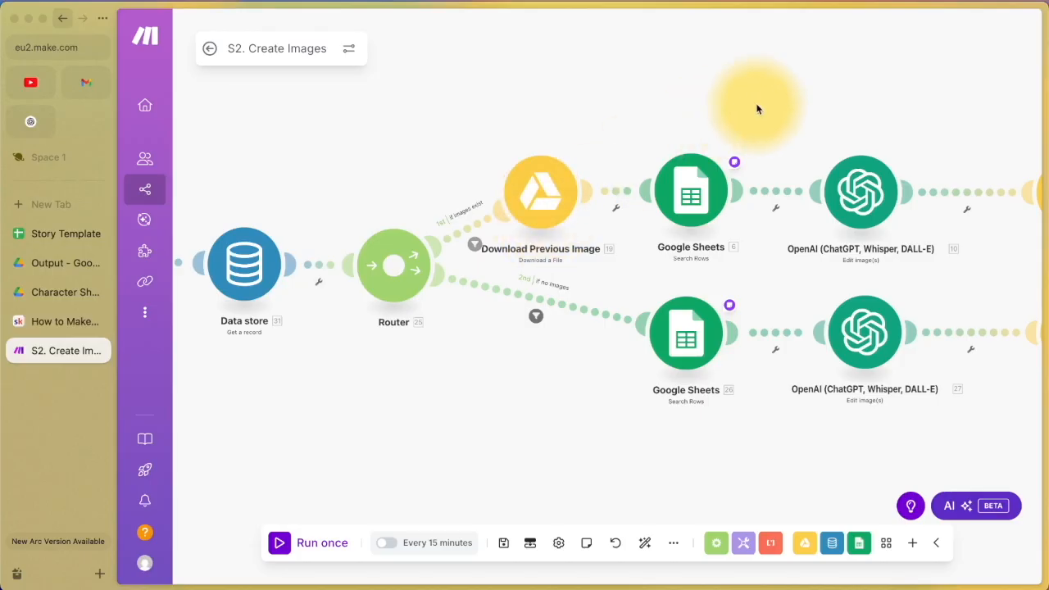
{"action": "scroll", "coordinate": [707, 107], "scroll_direction": "right", "scroll_amount": 3}
{"action": "scroll", "coordinate": [707, 108], "scroll_direction": "up", "scroll_amount": 1}
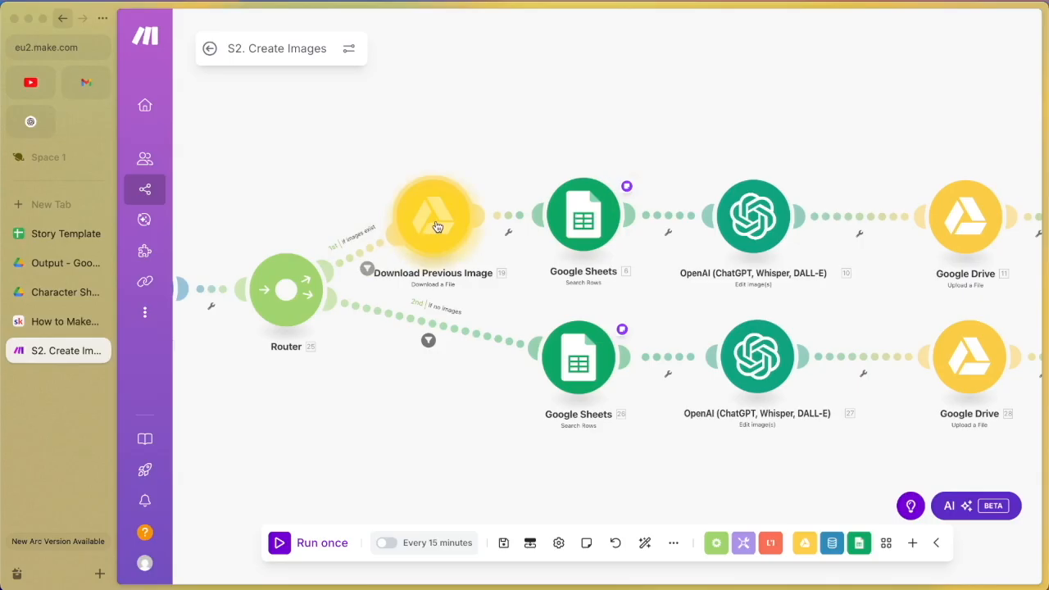
Step: Review the upper Search Rows module's Spreadsheet ID, Sheet Name and filter A exists, C doesn't
{"action": "left_click", "coordinate": [586, 218]}
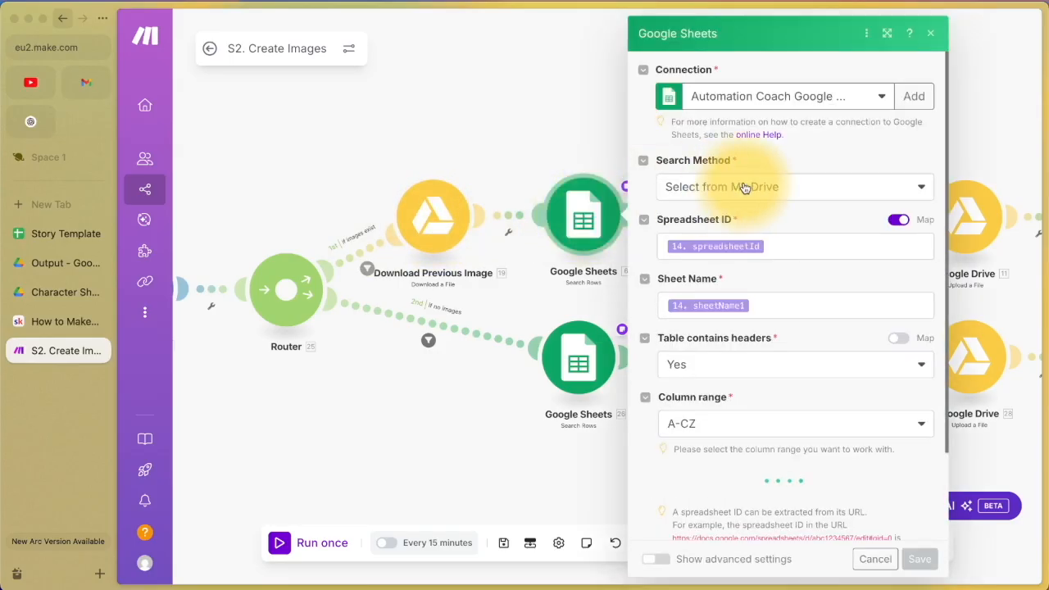
{"action": "left_click", "coordinate": [766, 245]}
{"action": "left_click", "coordinate": [762, 308]}
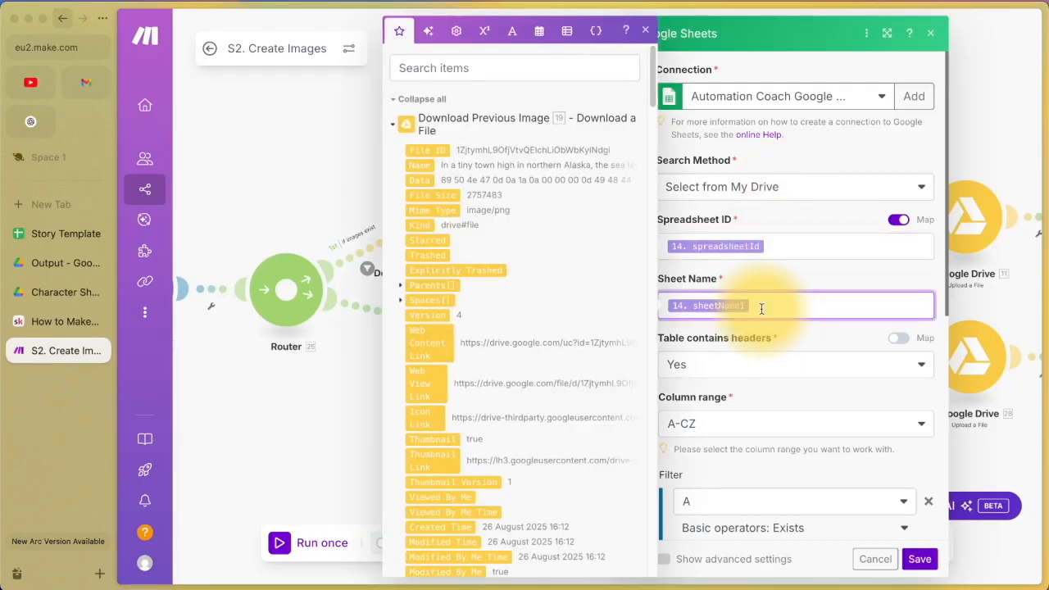
{"action": "left_click", "coordinate": [49, 235]}
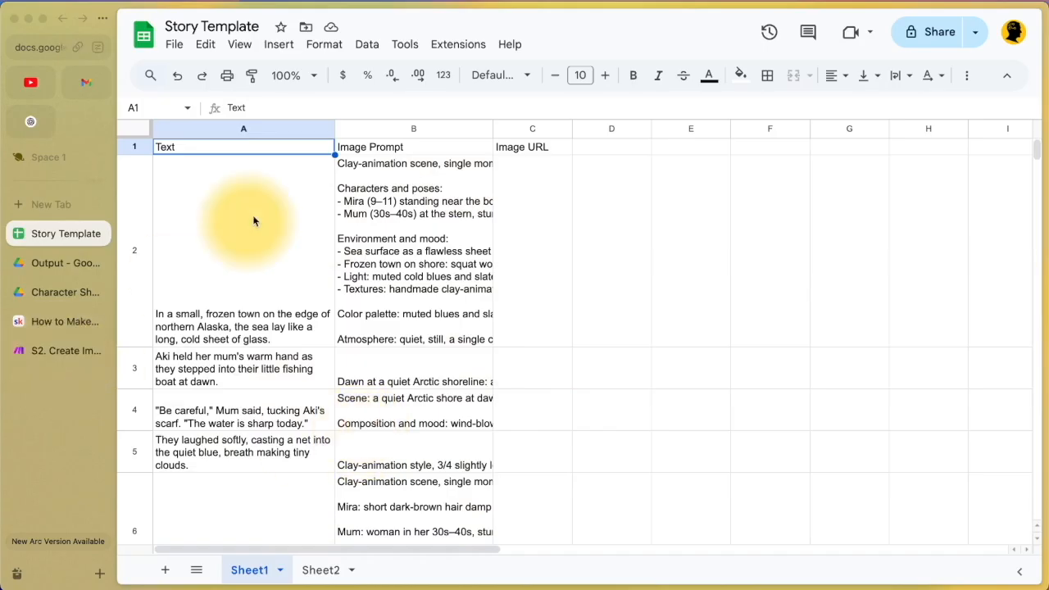
{"action": "left_click", "coordinate": [53, 349]}
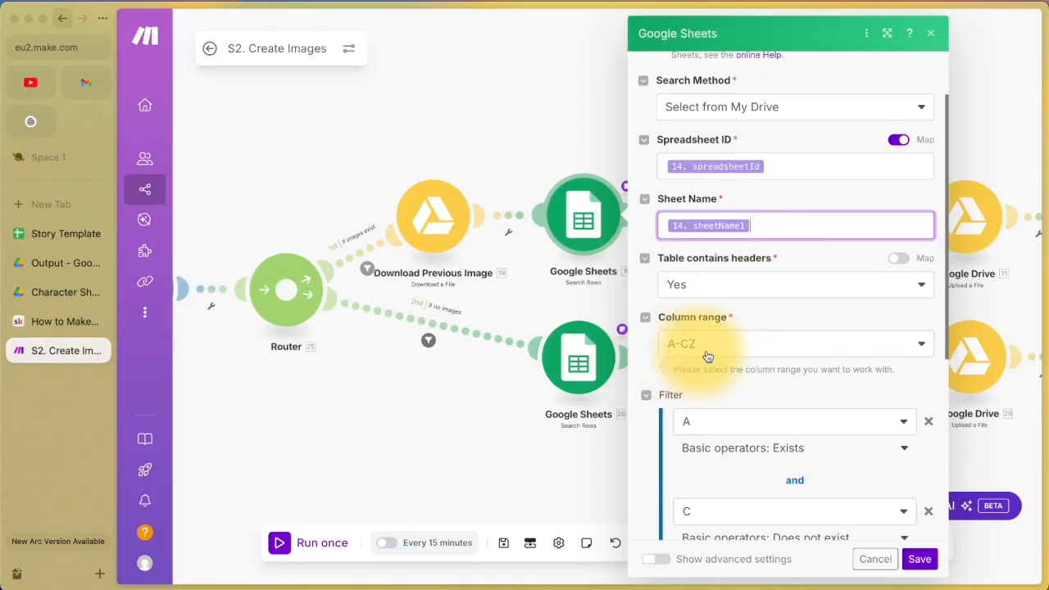
{"action": "scroll", "coordinate": [721, 353], "scroll_direction": "down", "scroll_amount": 1}
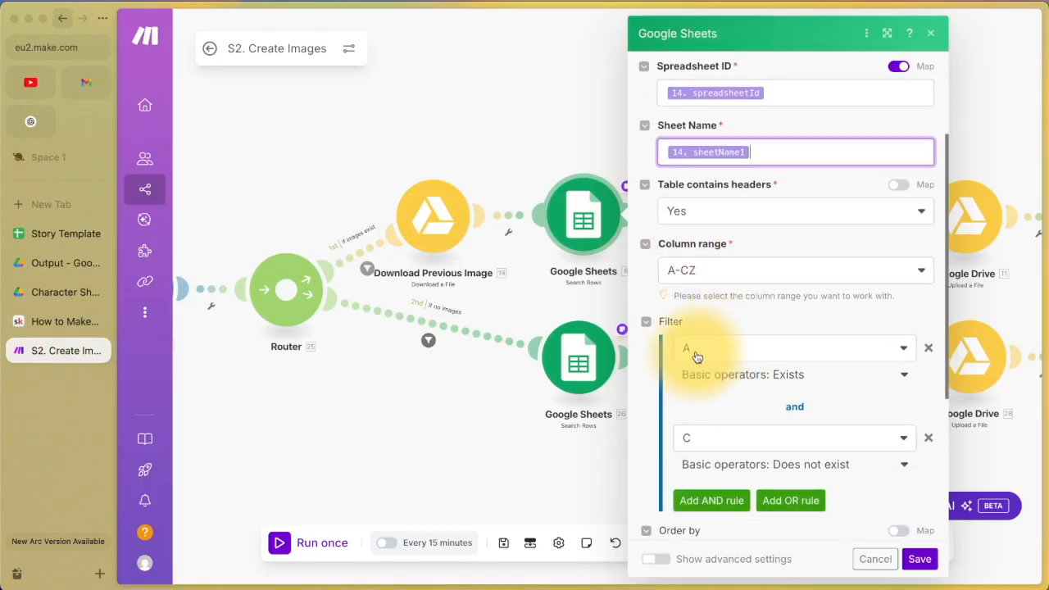
Step: Compare Story Template's A2 story text and empty Image URL column with the filter
{"action": "left_click", "coordinate": [37, 235]}
{"action": "left_click", "coordinate": [250, 238]}
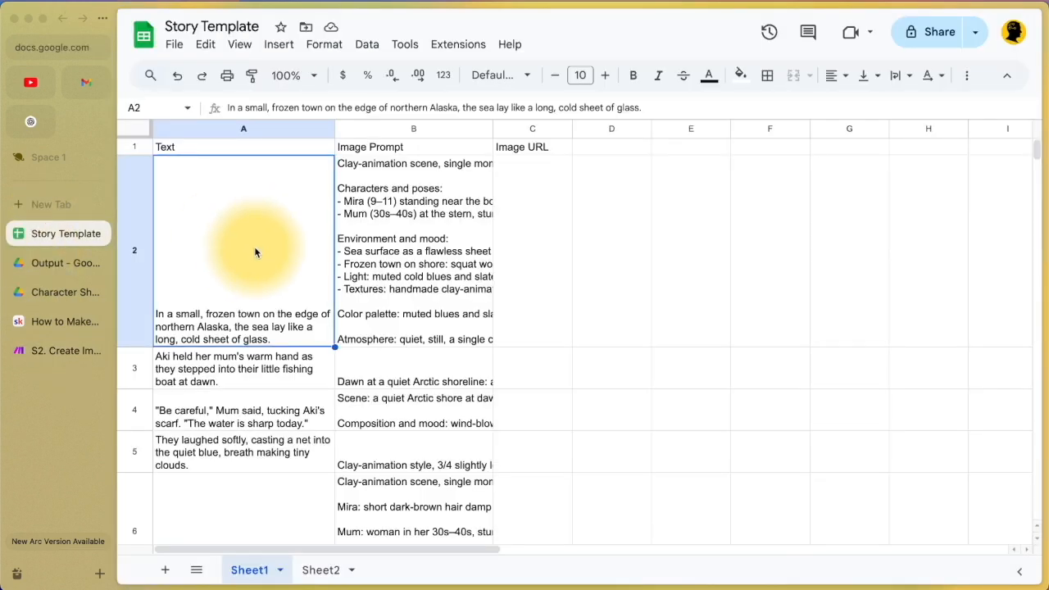
{"action": "left_click", "coordinate": [29, 353]}
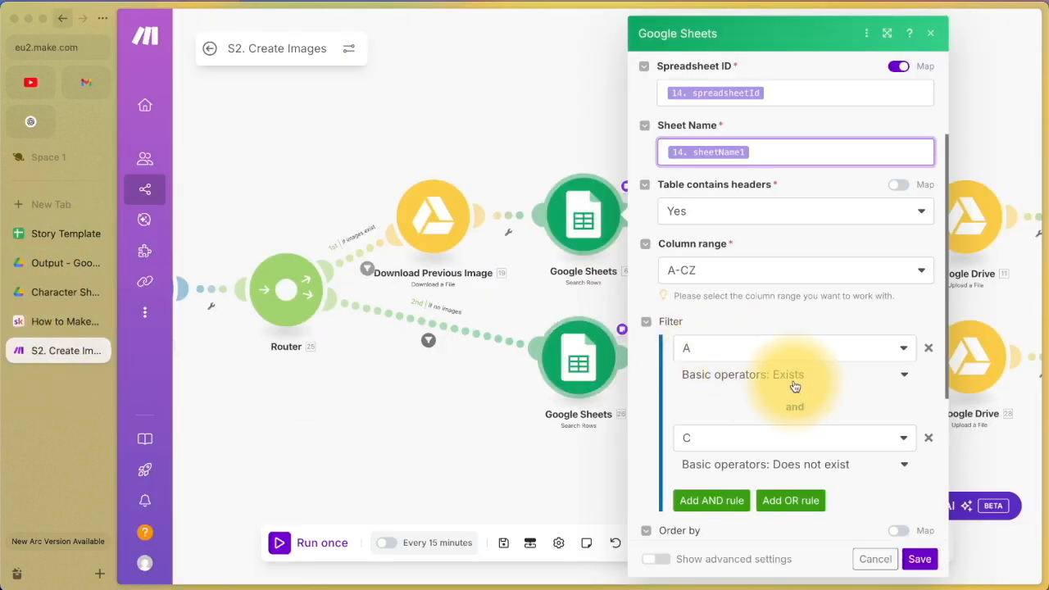
{"action": "scroll", "coordinate": [794, 386], "scroll_direction": "down", "scroll_amount": 2}
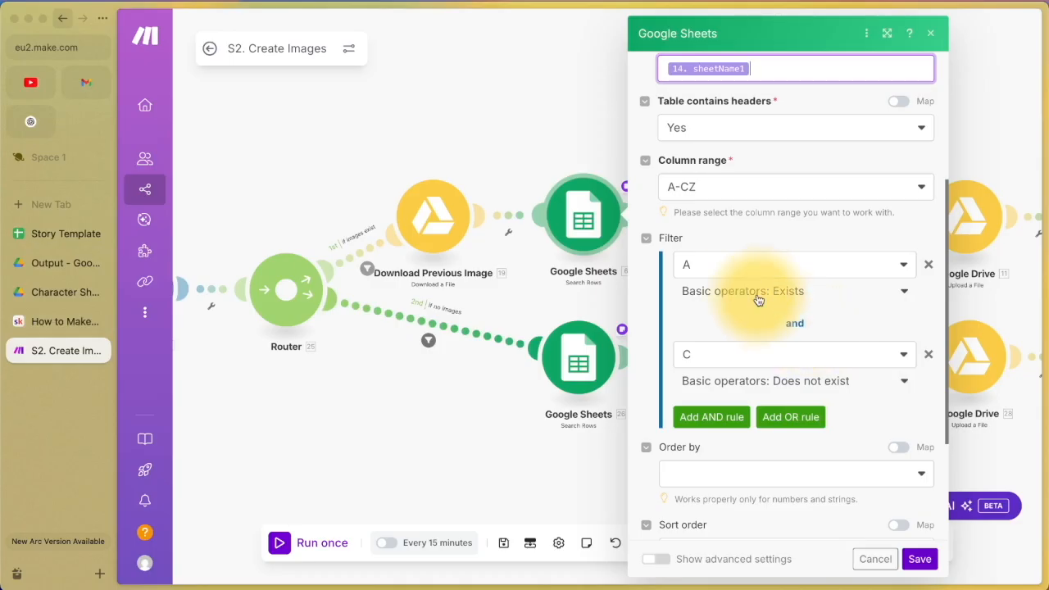
{"action": "left_click", "coordinate": [57, 234]}
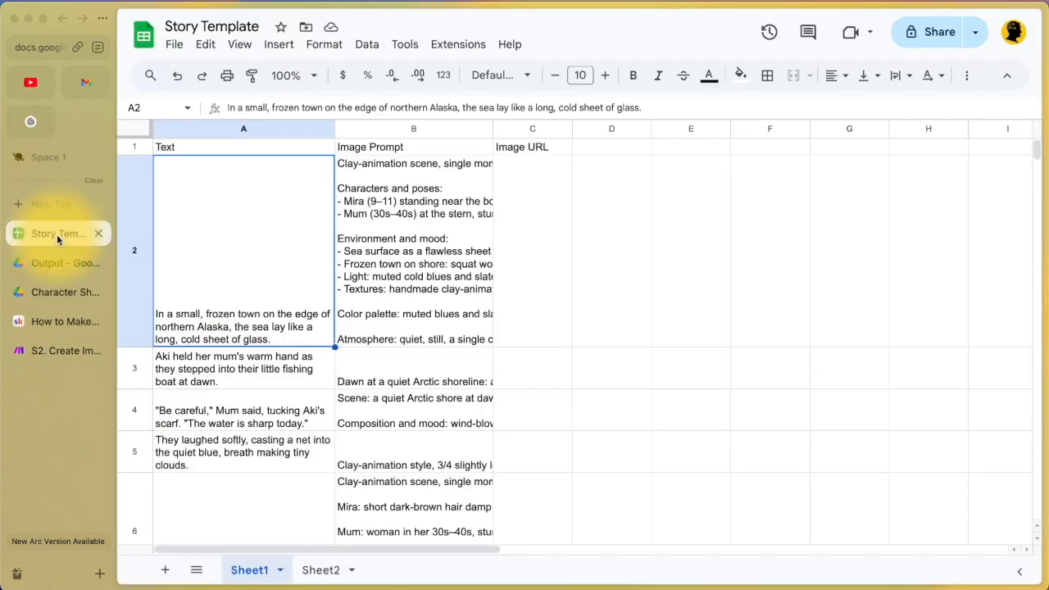
{"action": "left_click", "coordinate": [536, 196]}
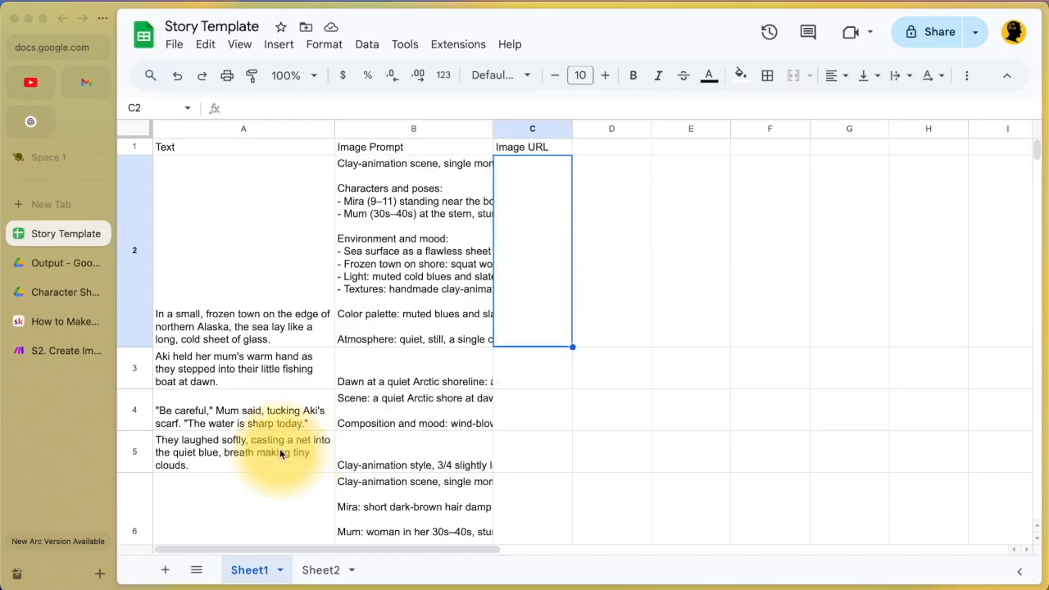
{"action": "left_click", "coordinate": [257, 280]}
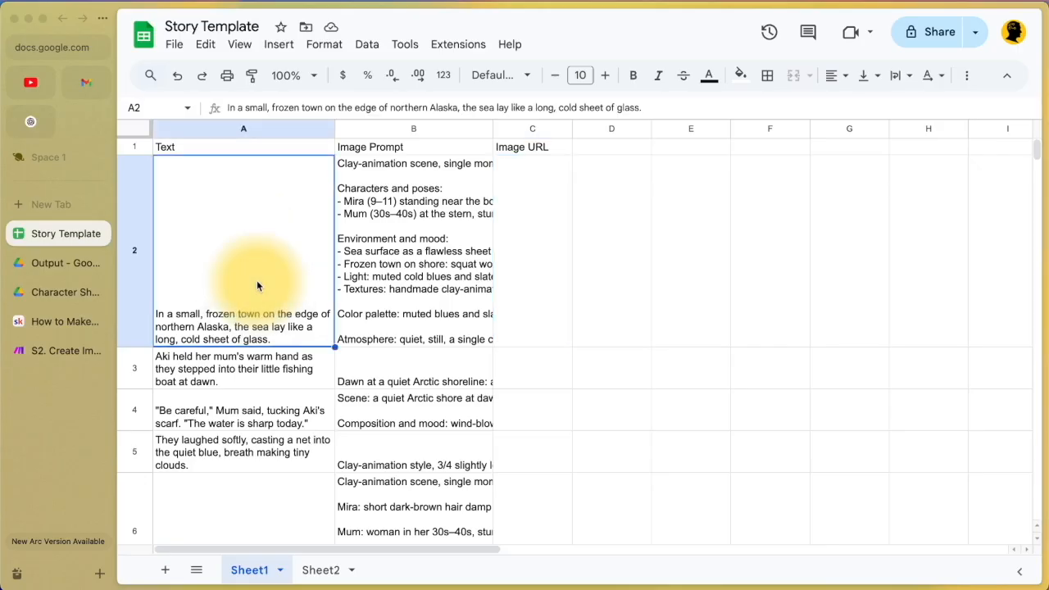
{"action": "left_click", "coordinate": [541, 291]}
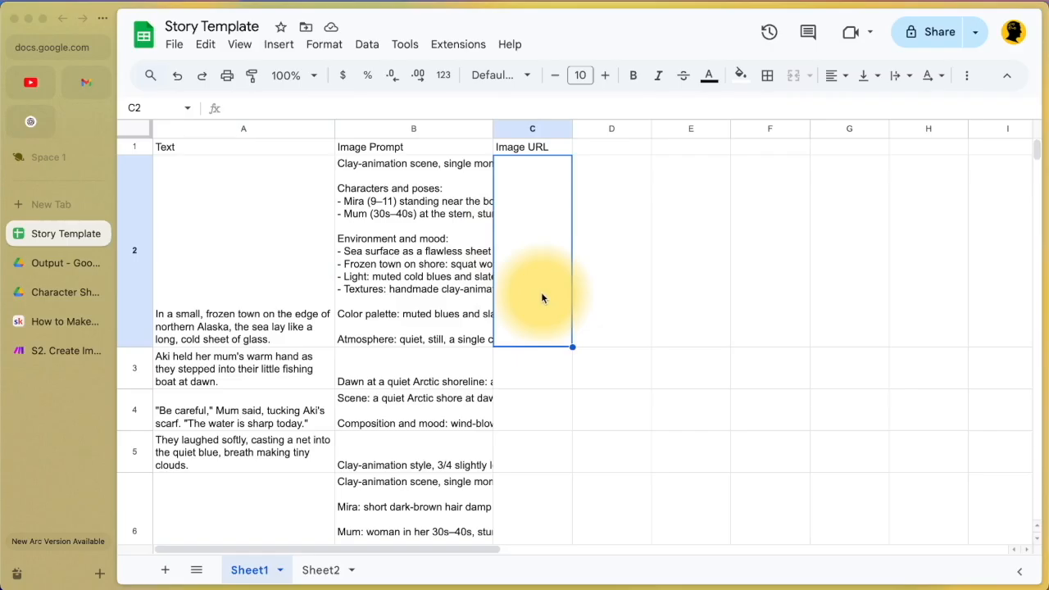
{"action": "left_click", "coordinate": [290, 286]}
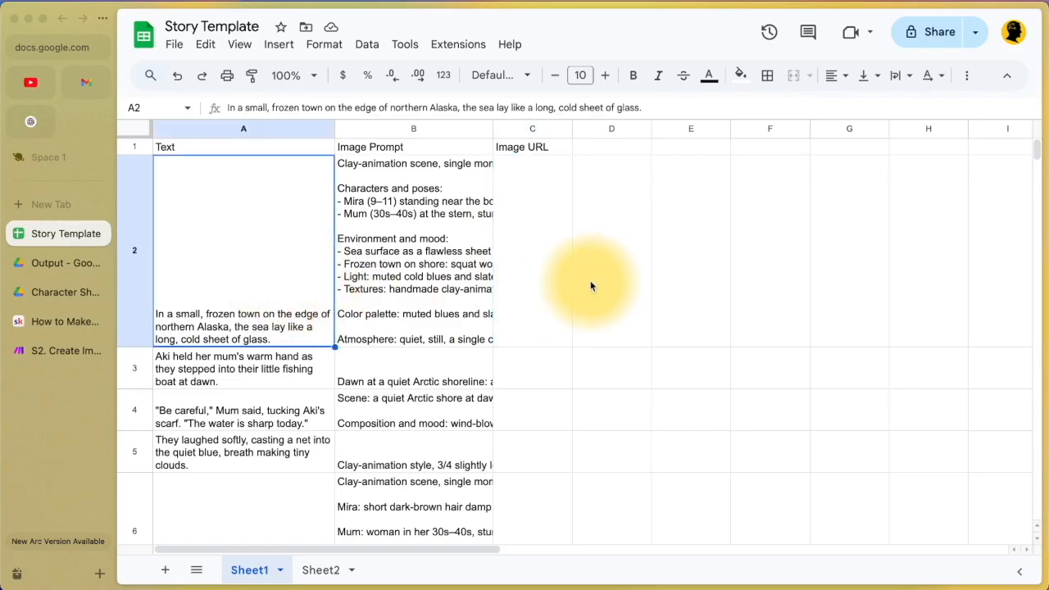
{"action": "left_click", "coordinate": [541, 289]}
{"action": "type", "text": "https://google.drive.com/imageXYZ"}
{"action": "key", "text": "Return"}
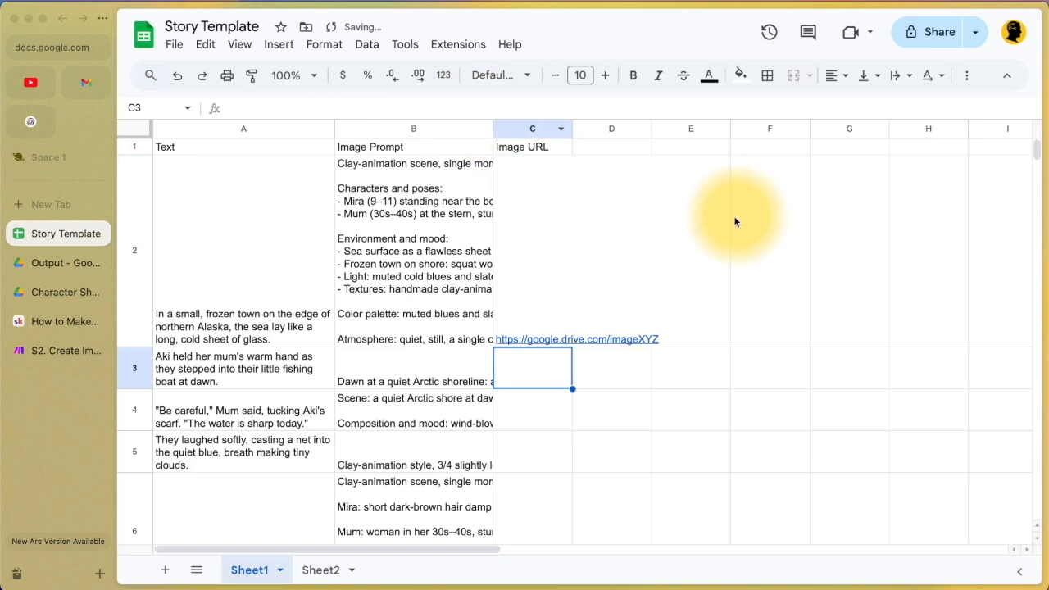
{"action": "left_click", "coordinate": [553, 301]}
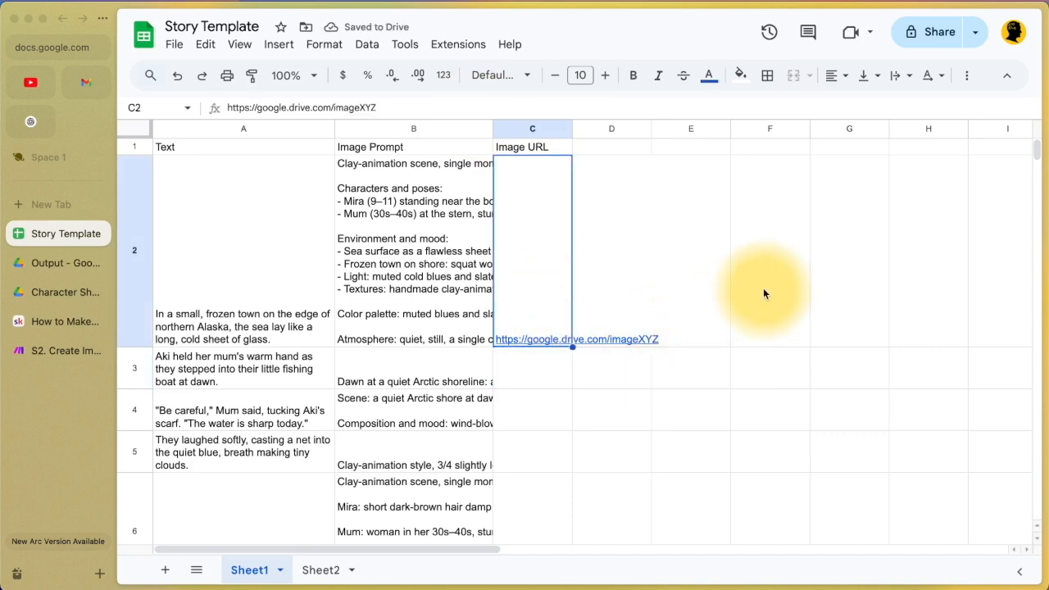
{"action": "left_click_drag", "start_coordinate": [187, 261], "coordinate": [659, 265]}
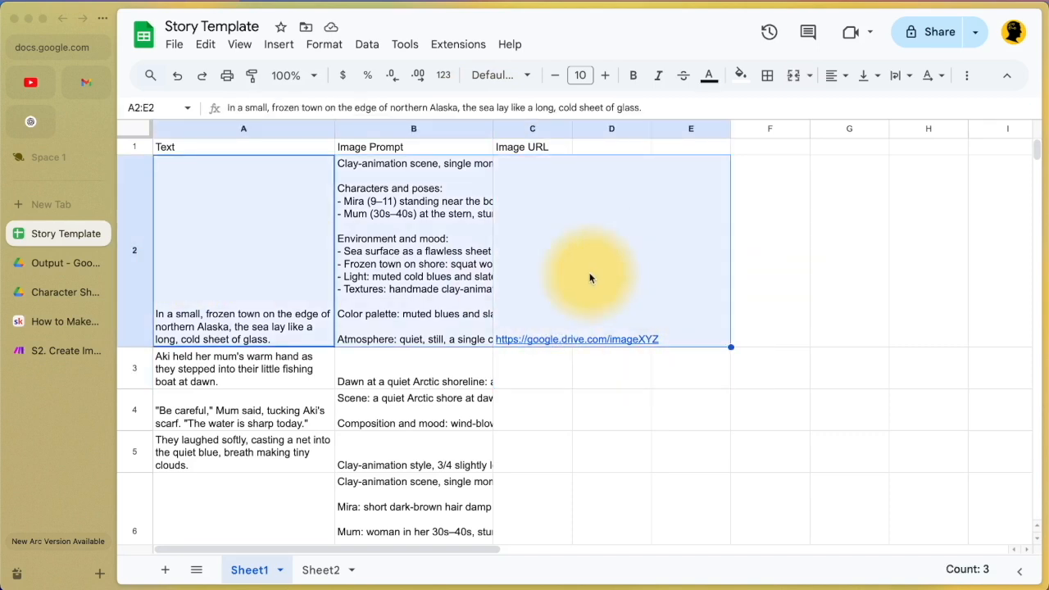
{"action": "left_click", "coordinate": [533, 283]}
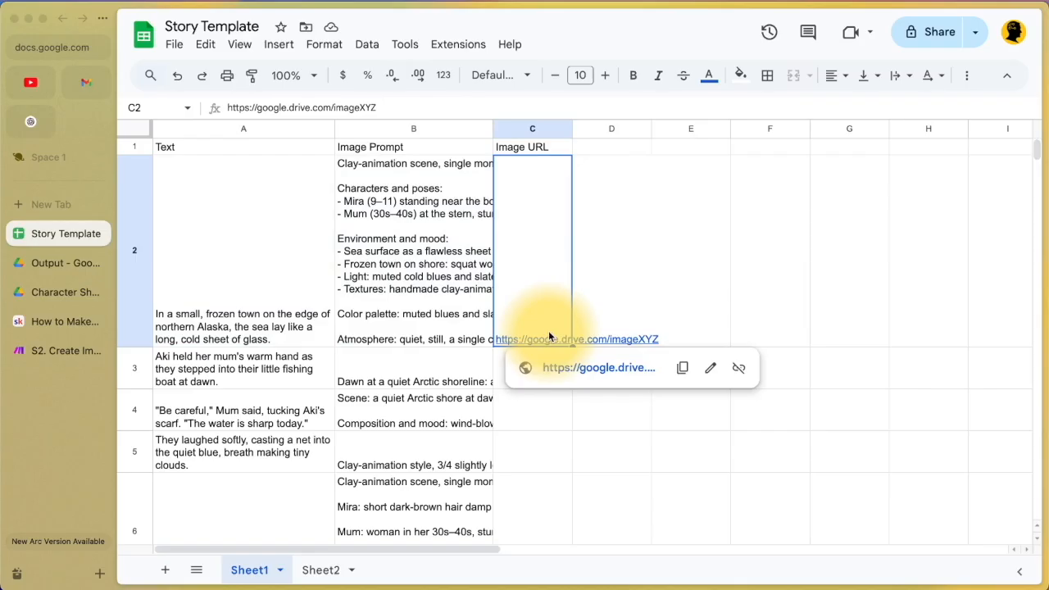
{"action": "key", "text": "Delete"}
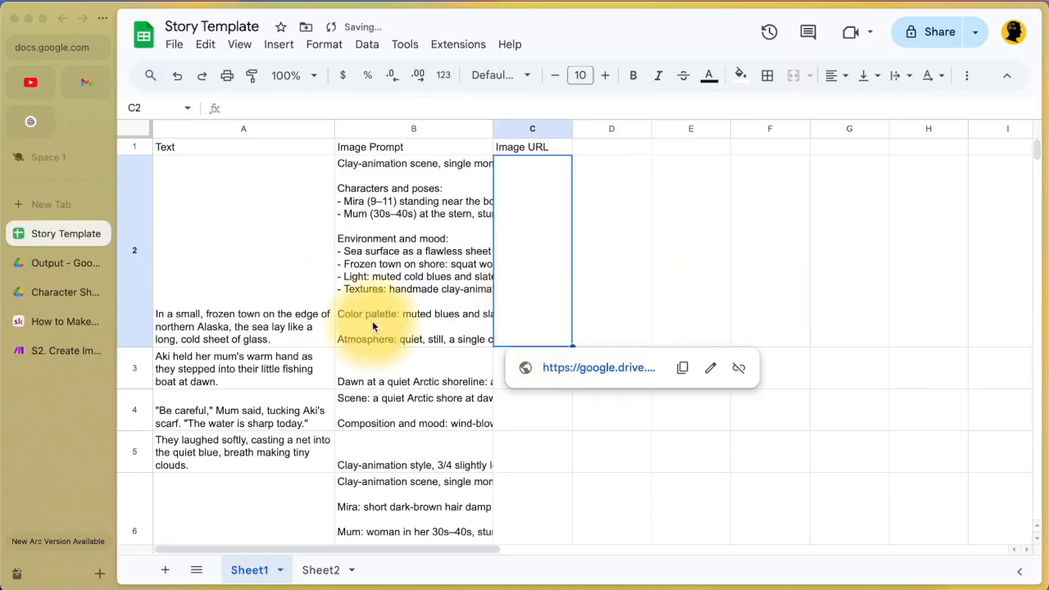
{"action": "left_click", "coordinate": [47, 349]}
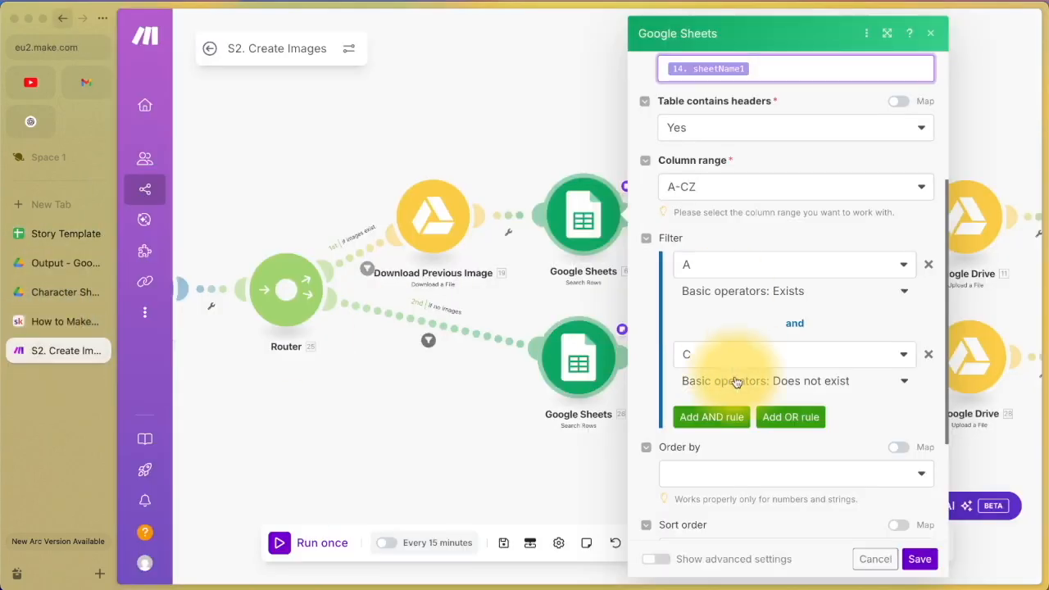
{"action": "scroll", "coordinate": [736, 389], "scroll_direction": "down", "scroll_amount": 2}
{"action": "scroll", "coordinate": [736, 389], "scroll_direction": "down", "scroll_amount": 1}
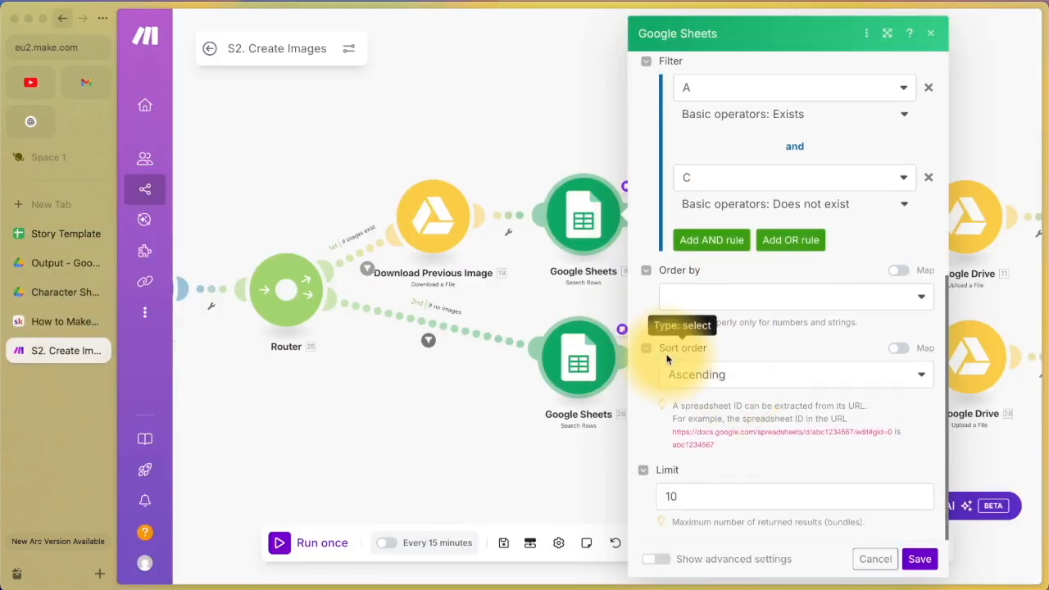
{"action": "left_click", "coordinate": [693, 501]}
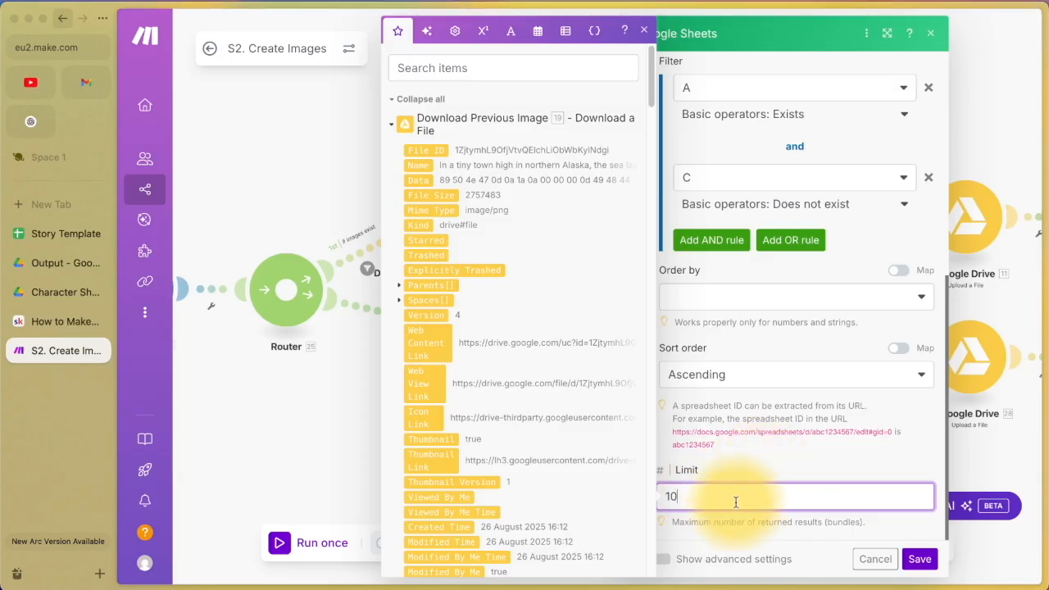
{"action": "key", "text": "BackSpace"}
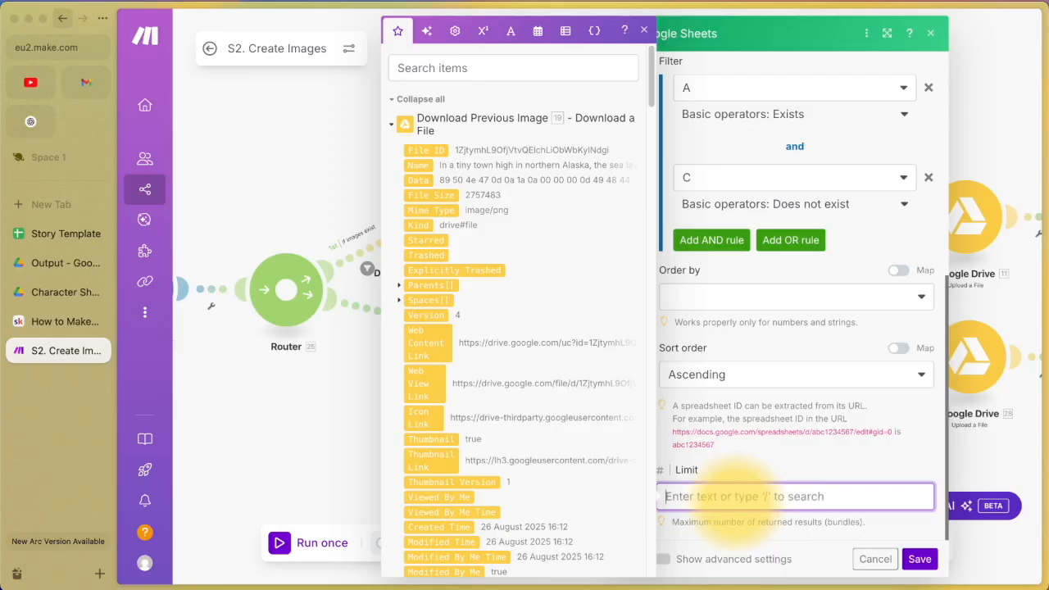
{"action": "type", "text": "10"}
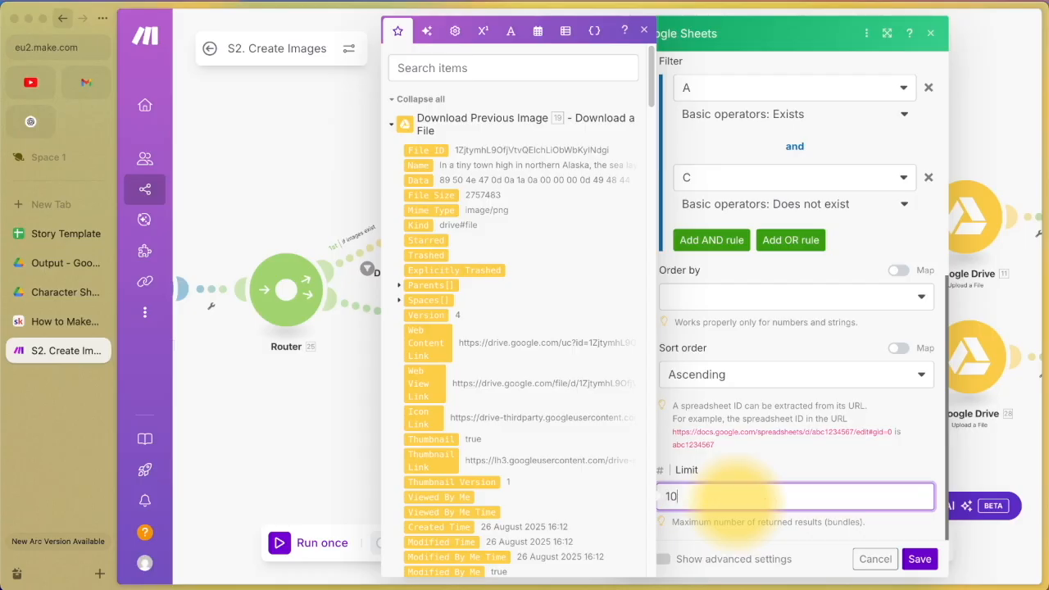
{"action": "left_click", "coordinate": [786, 457]}
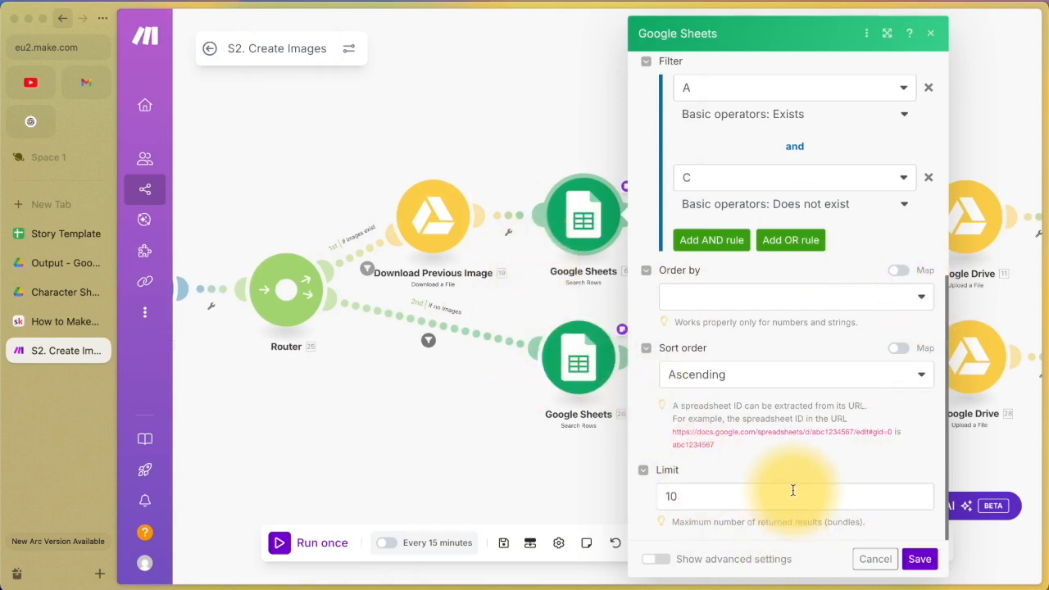
{"action": "left_click", "coordinate": [866, 561]}
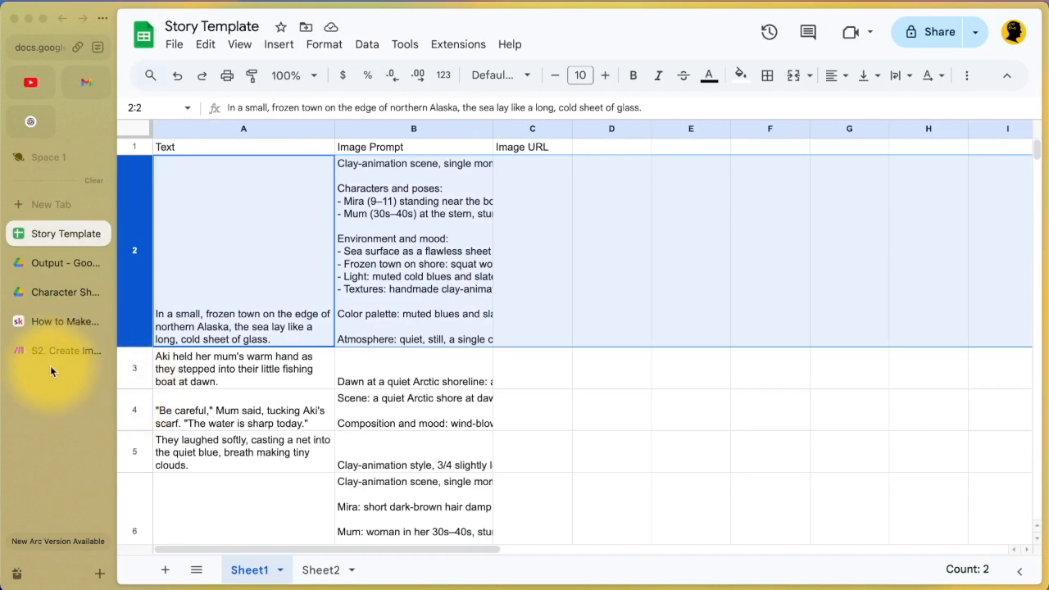
Step: Close the Sheets search panel and pan the canvas to the Update Image URL modules
{"action": "left_click", "coordinate": [45, 353]}
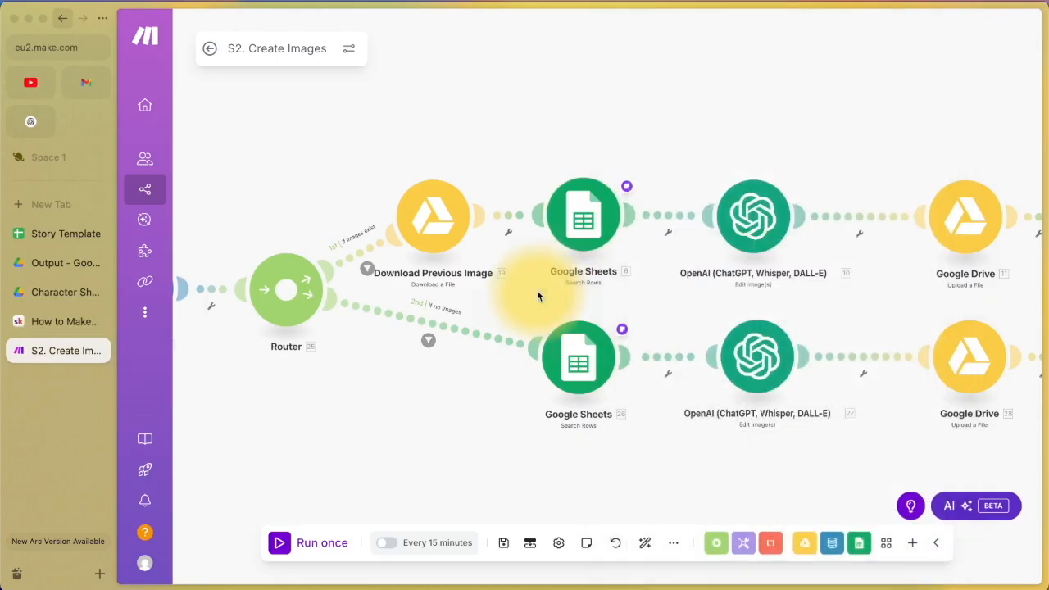
{"action": "left_click", "coordinate": [537, 290]}
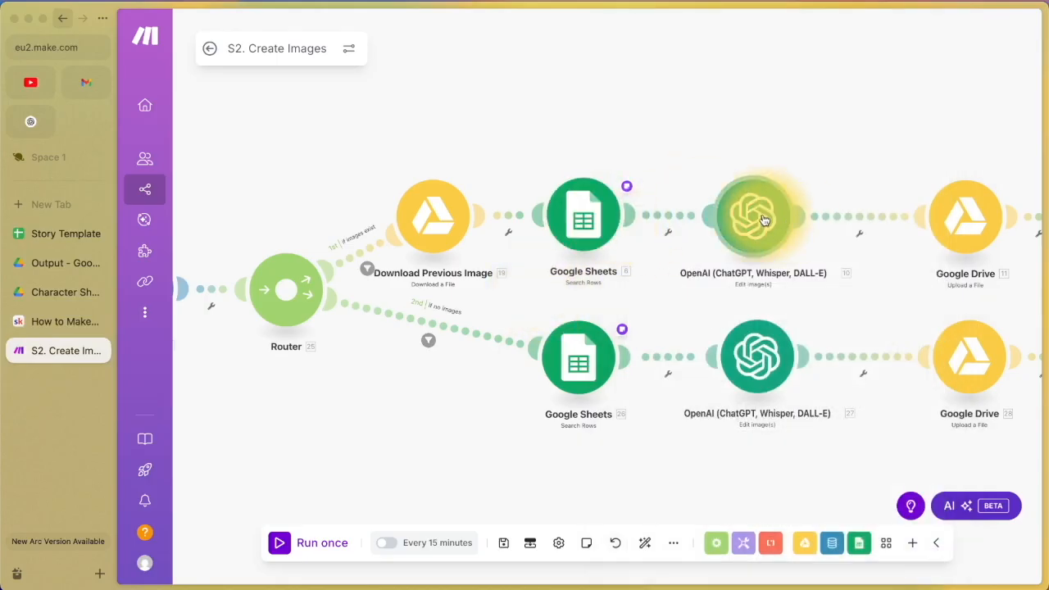
{"action": "left_click_drag", "start_coordinate": [846, 173], "coordinate": [636, 198]}
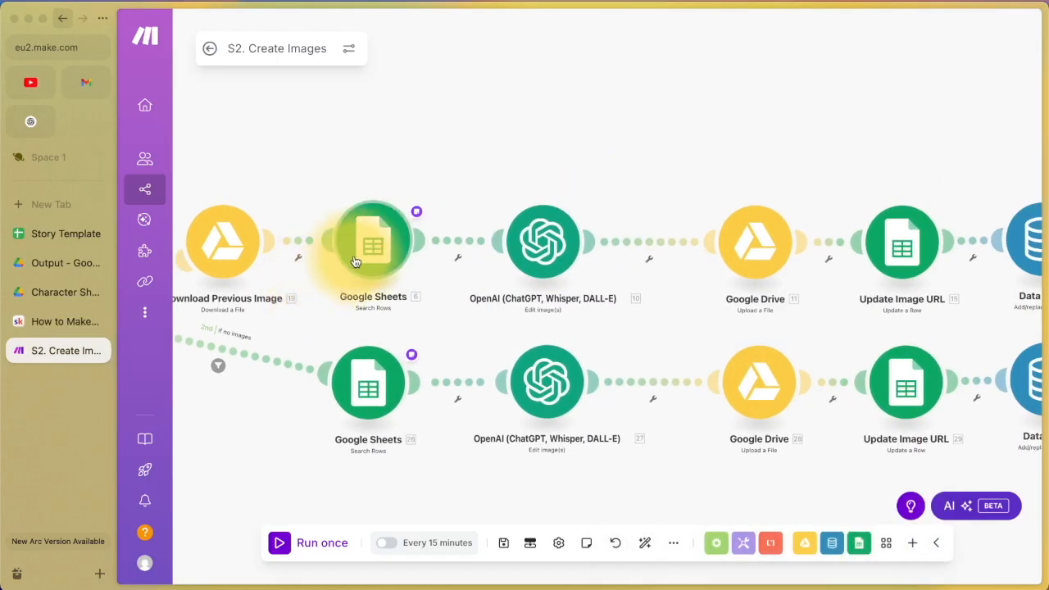
{"action": "mouse_move", "coordinate": [414, 217]}
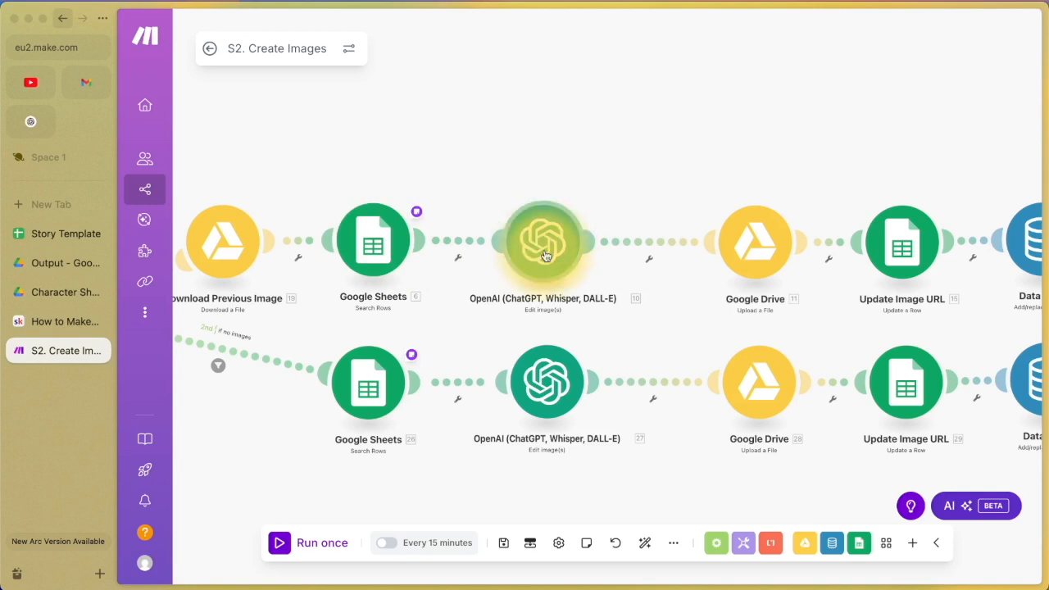
{"action": "scroll", "coordinate": [545, 256], "scroll_direction": "up", "scroll_amount": 5}
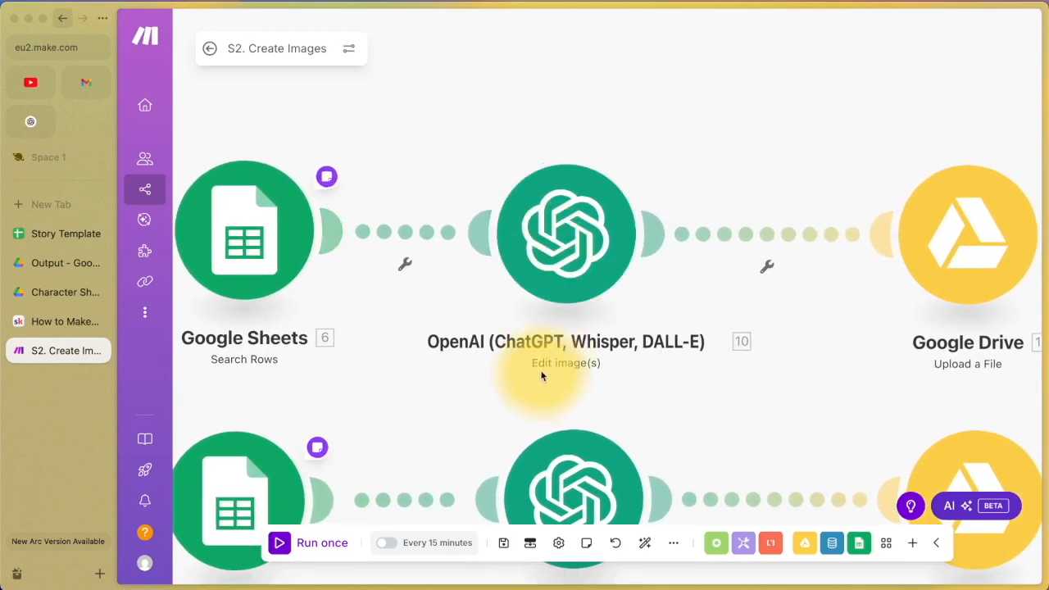
{"action": "scroll", "coordinate": [596, 377], "scroll_direction": "down", "scroll_amount": 4}
{"action": "scroll", "coordinate": [596, 373], "scroll_direction": "down", "scroll_amount": 3}
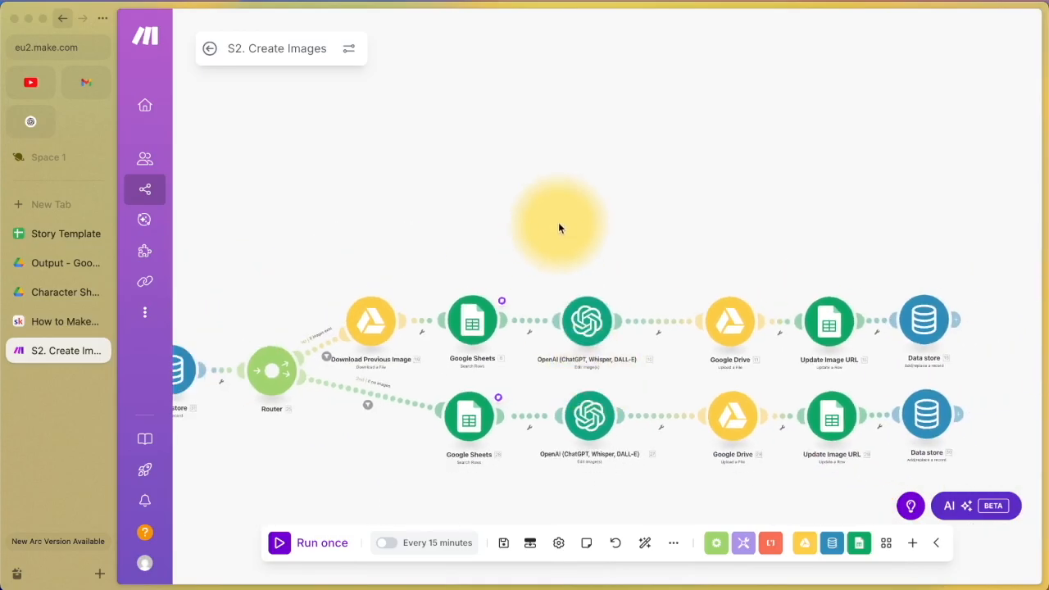
Step: Add a placeholder module, browse the OpenAI actions, then delete the placeholder
{"action": "left_click", "coordinate": [588, 239]}
{"action": "left_click", "coordinate": [763, 240]}
{"action": "scroll", "coordinate": [764, 240], "scroll_direction": "down", "scroll_amount": 5}
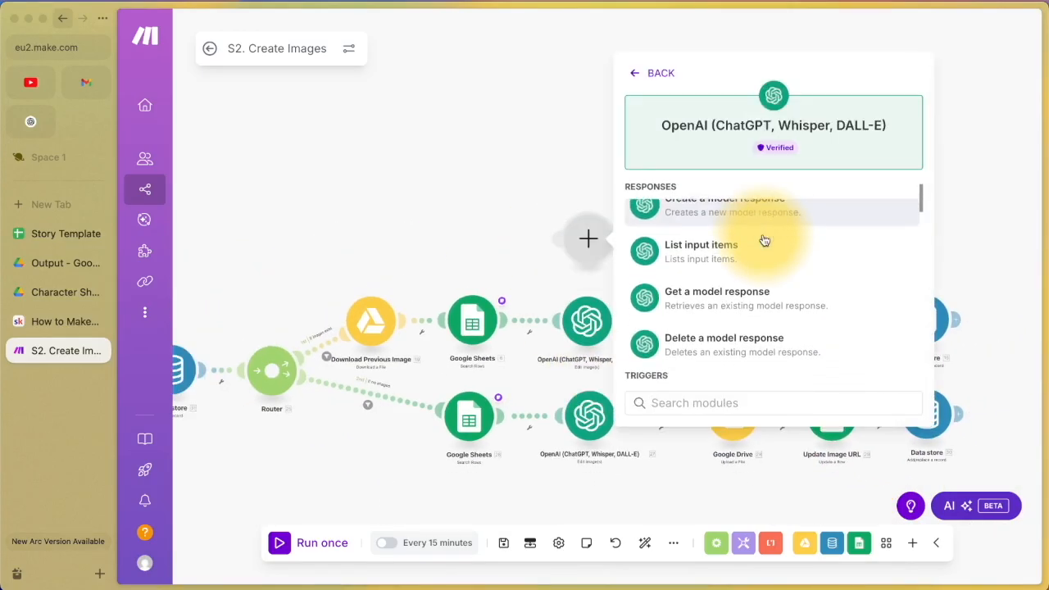
{"action": "scroll", "coordinate": [764, 240], "scroll_direction": "down", "scroll_amount": 8}
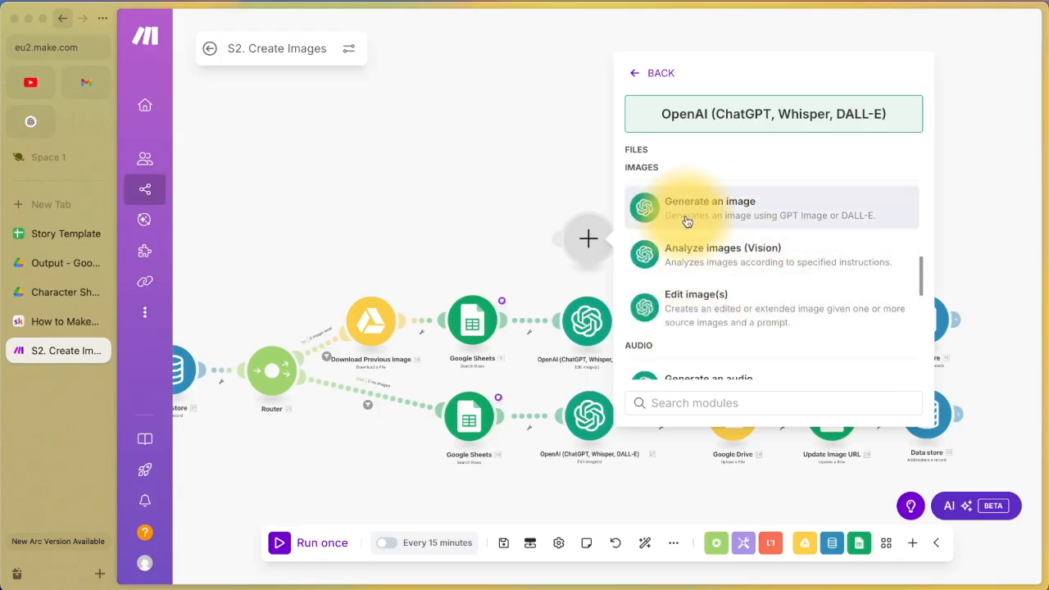
{"action": "left_click", "coordinate": [539, 219]}
{"action": "right_click", "coordinate": [578, 241]}
{"action": "left_click", "coordinate": [594, 282]}
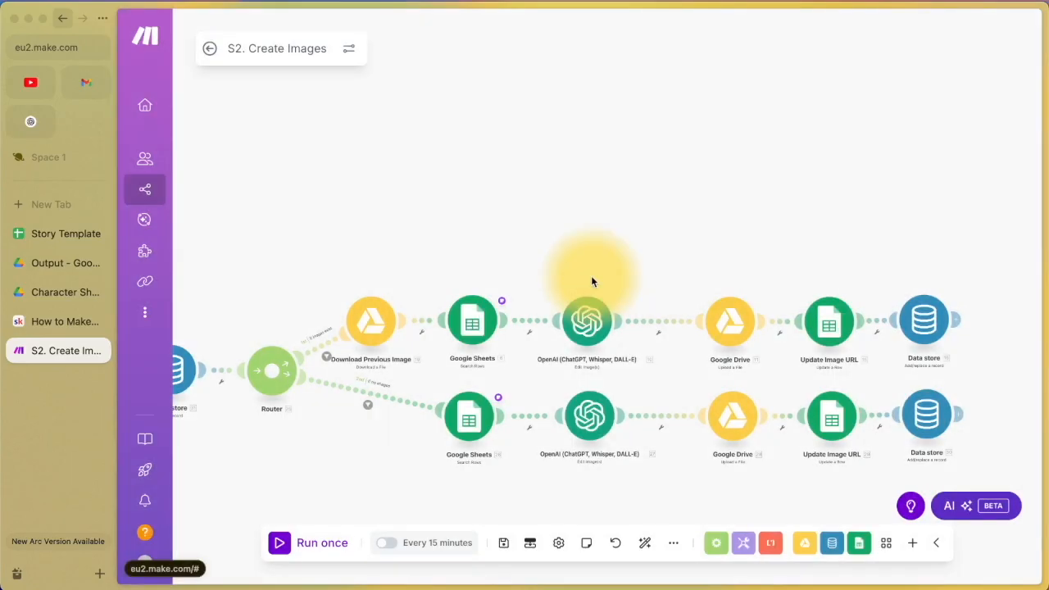
Step: Review the upper Edit image(s) module (GPT Image 1, two Drive images), then view Character Sheet.png
{"action": "scroll", "coordinate": [591, 287], "scroll_direction": "up", "scroll_amount": 3}
{"action": "left_click", "coordinate": [599, 354]}
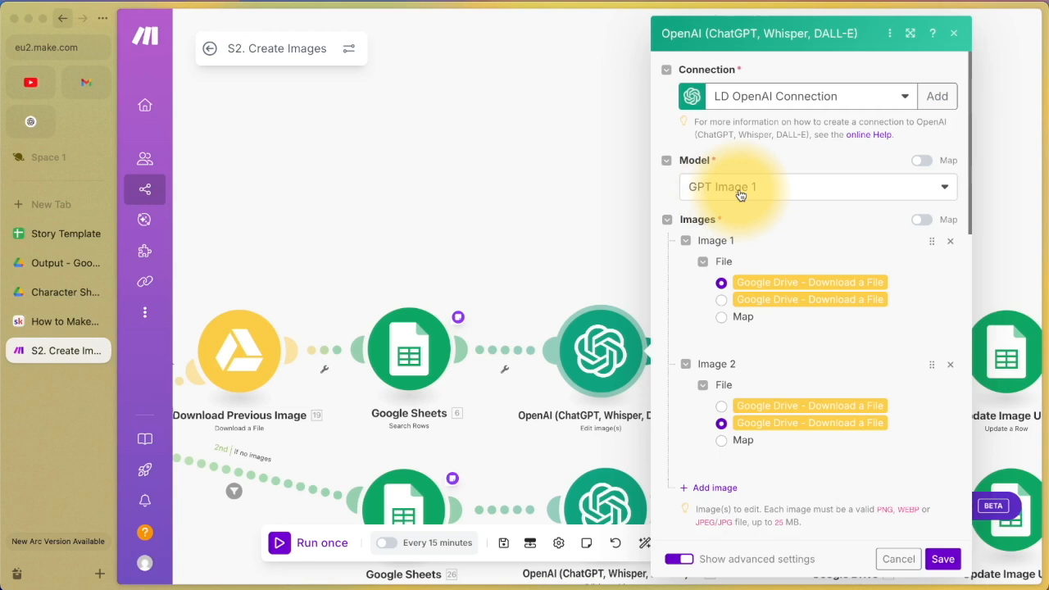
{"action": "scroll", "coordinate": [740, 194], "scroll_direction": "down", "scroll_amount": 2}
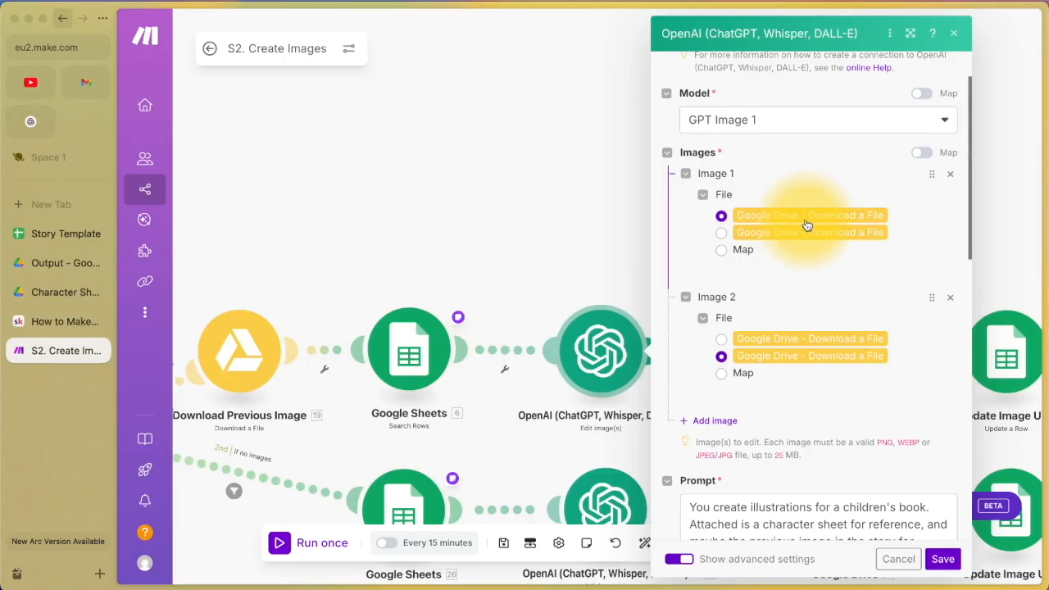
{"action": "left_click", "coordinate": [59, 292]}
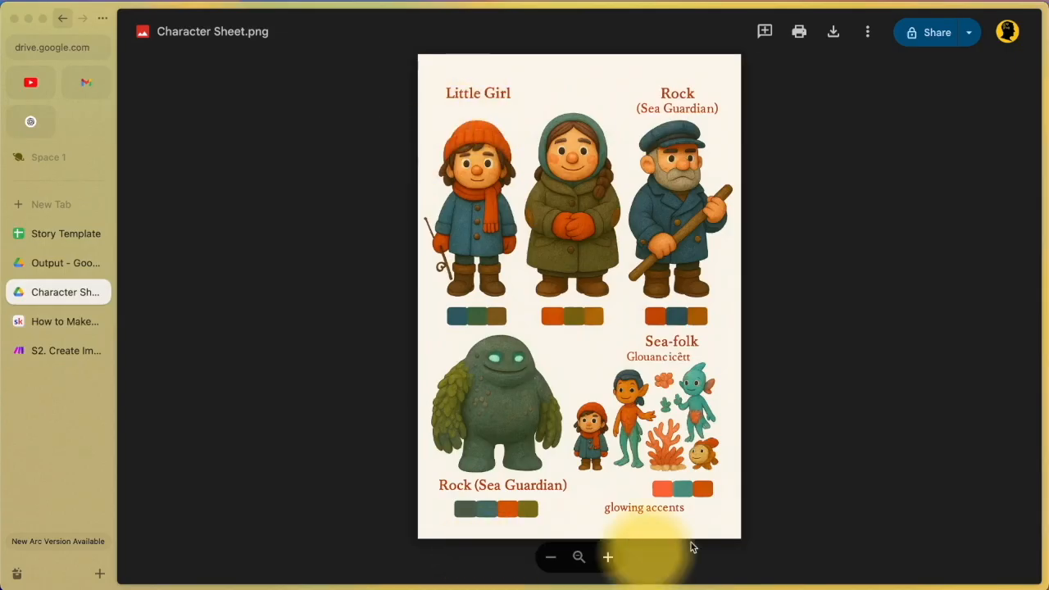
Step: Go back to the Edit image(s) module settings in S2. Create Images
{"action": "left_click", "coordinate": [67, 353]}
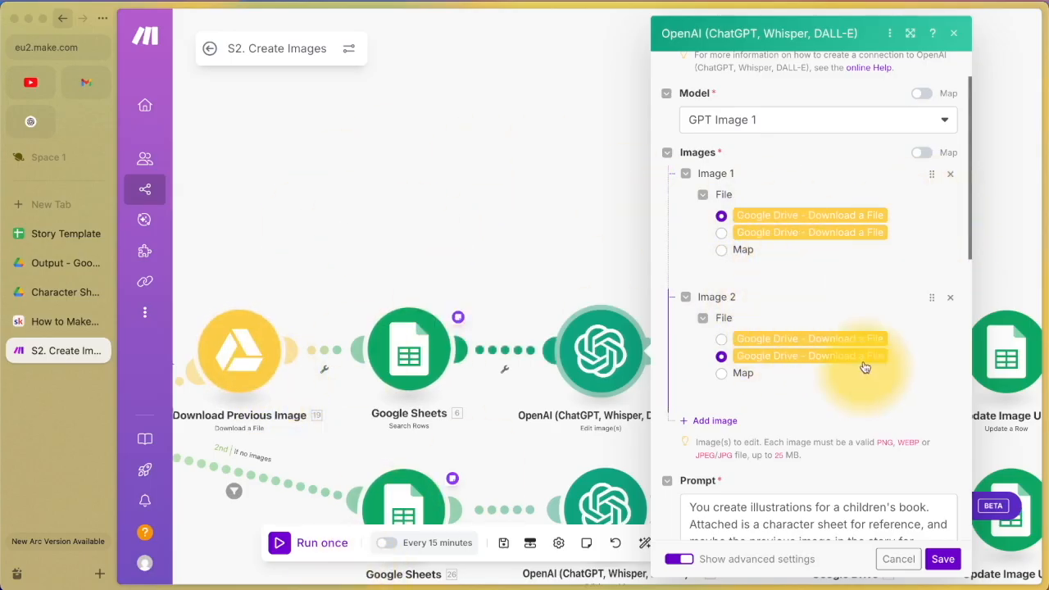
Step: Read through the Edit image(s) prompt's sentences about the character sheet and scene
{"action": "scroll", "coordinate": [850, 317], "scroll_direction": "down", "scroll_amount": 3}
{"action": "scroll", "coordinate": [850, 320], "scroll_direction": "down", "scroll_amount": 1}
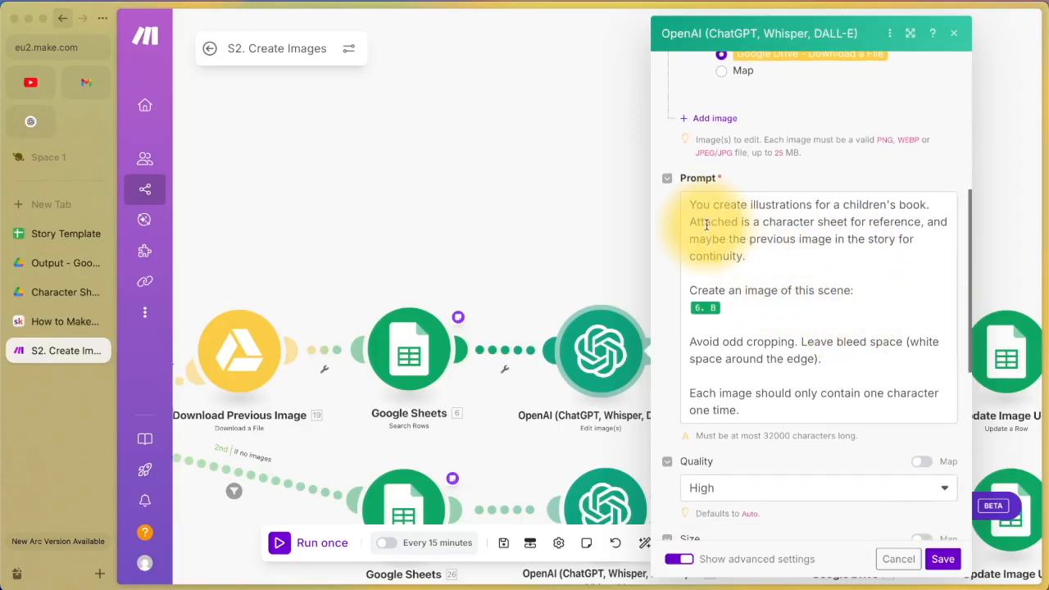
{"action": "left_click_drag", "start_coordinate": [689, 208], "coordinate": [928, 205]}
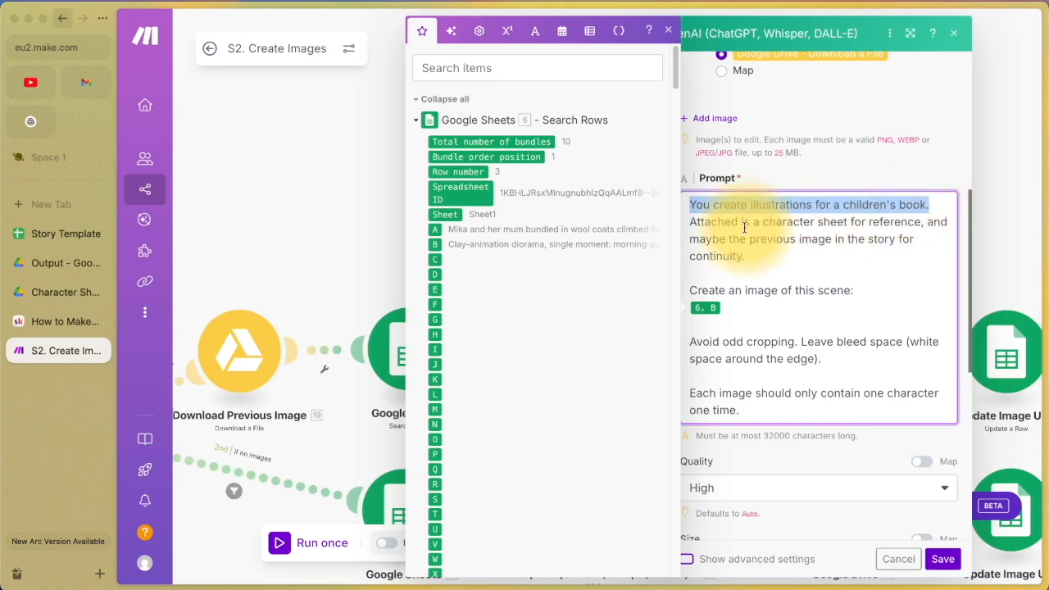
{"action": "left_click_drag", "start_coordinate": [690, 222], "coordinate": [859, 257]}
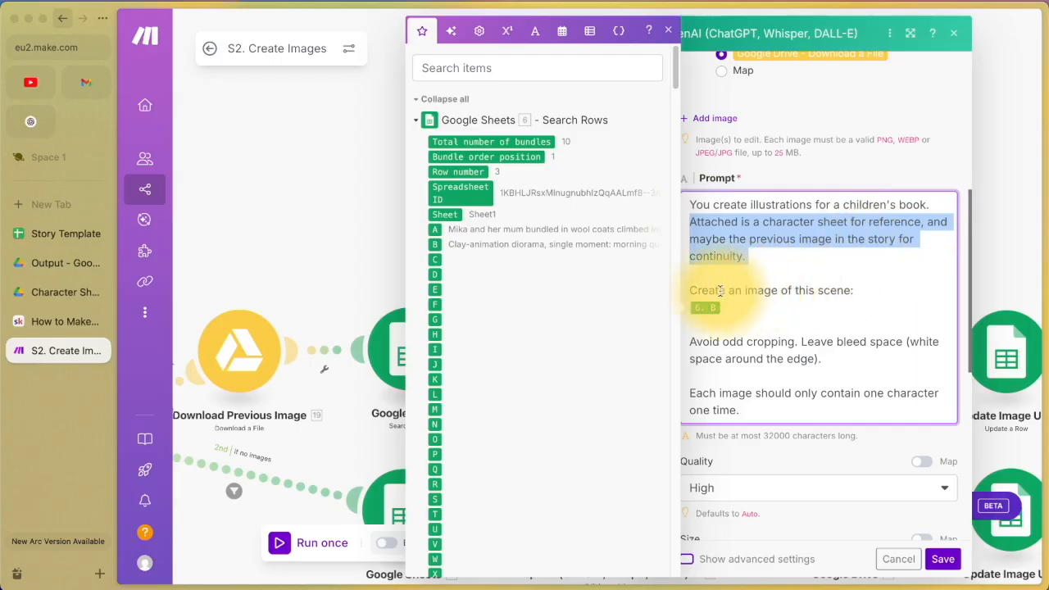
{"action": "left_click_drag", "start_coordinate": [687, 291], "coordinate": [901, 289]}
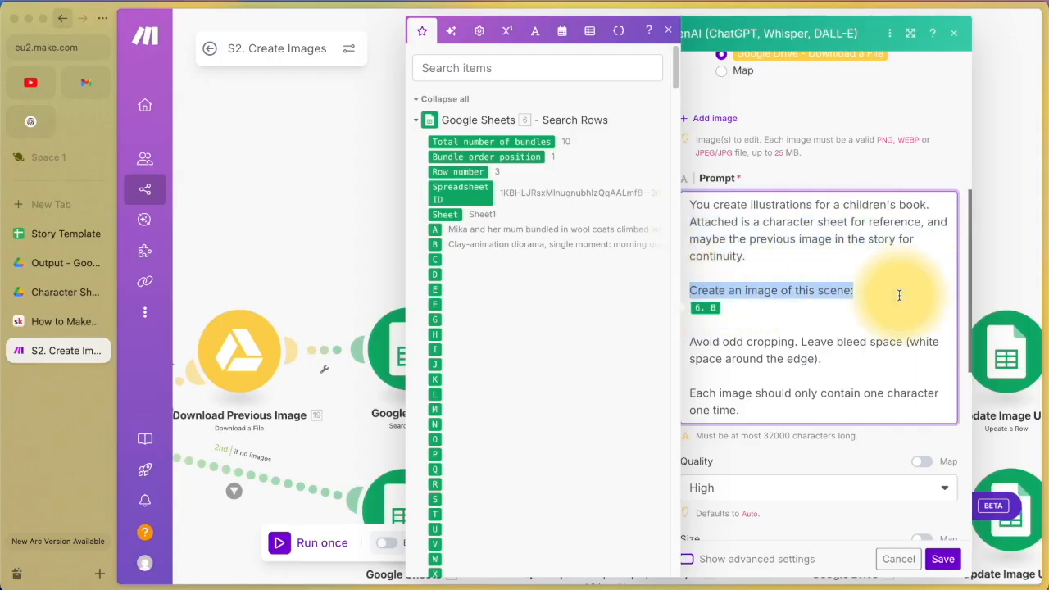
{"action": "left_click", "coordinate": [754, 304]}
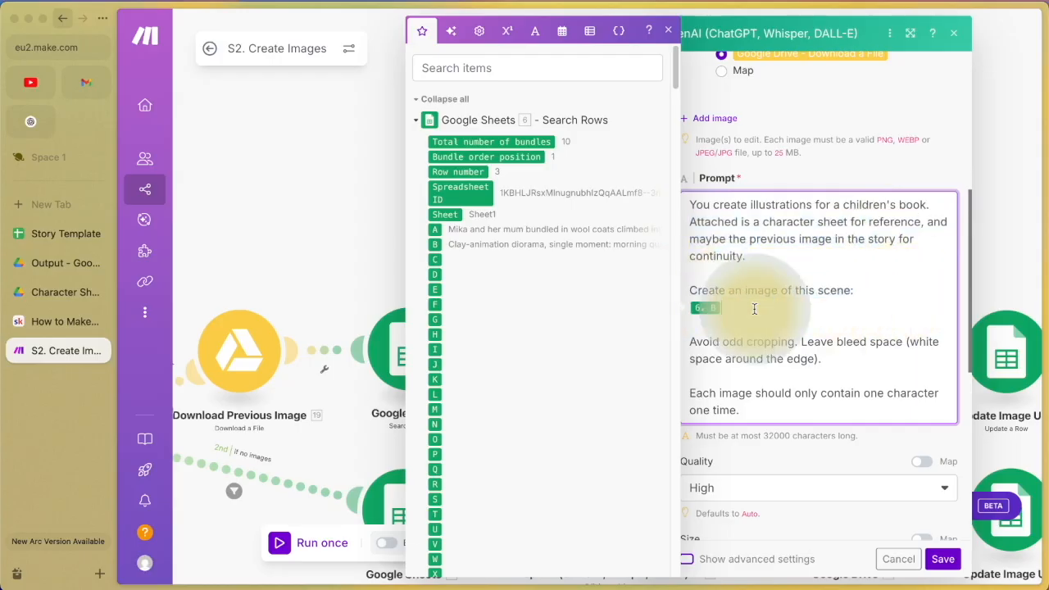
{"action": "left_click", "coordinate": [57, 237]}
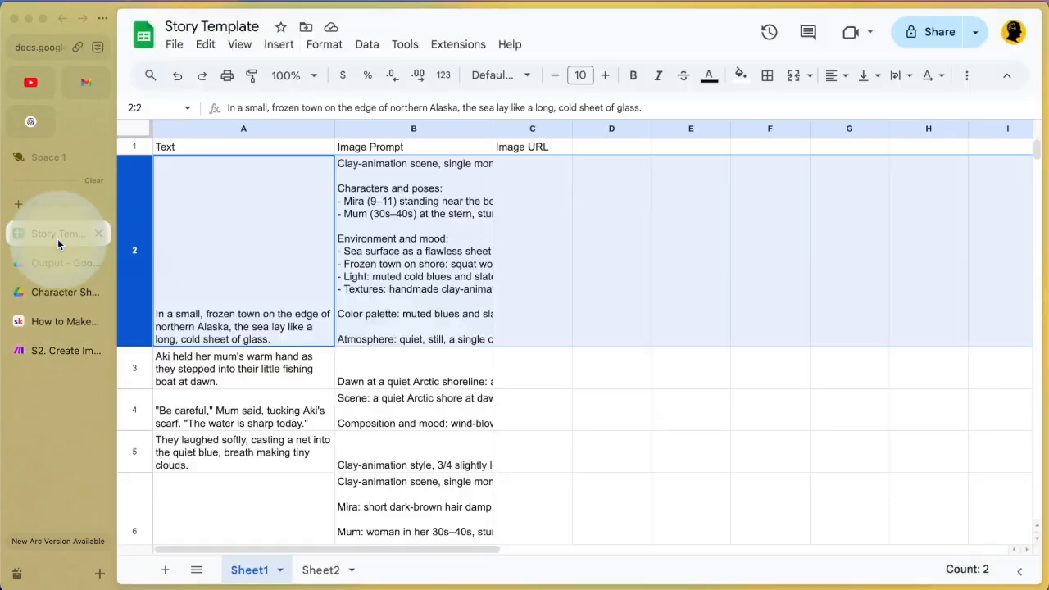
Step: Read row 2's image prompt in B2 and story text in A2, then return to the OpenAI prompt
{"action": "left_click", "coordinate": [392, 217]}
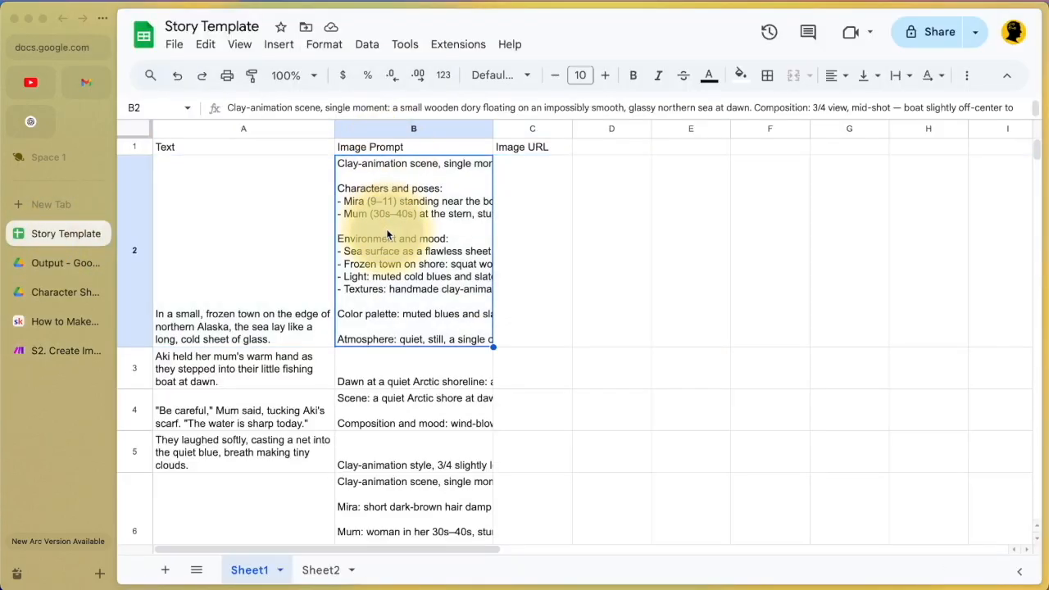
{"action": "double_click", "coordinate": [389, 236]}
{"action": "double_click", "coordinate": [276, 275]}
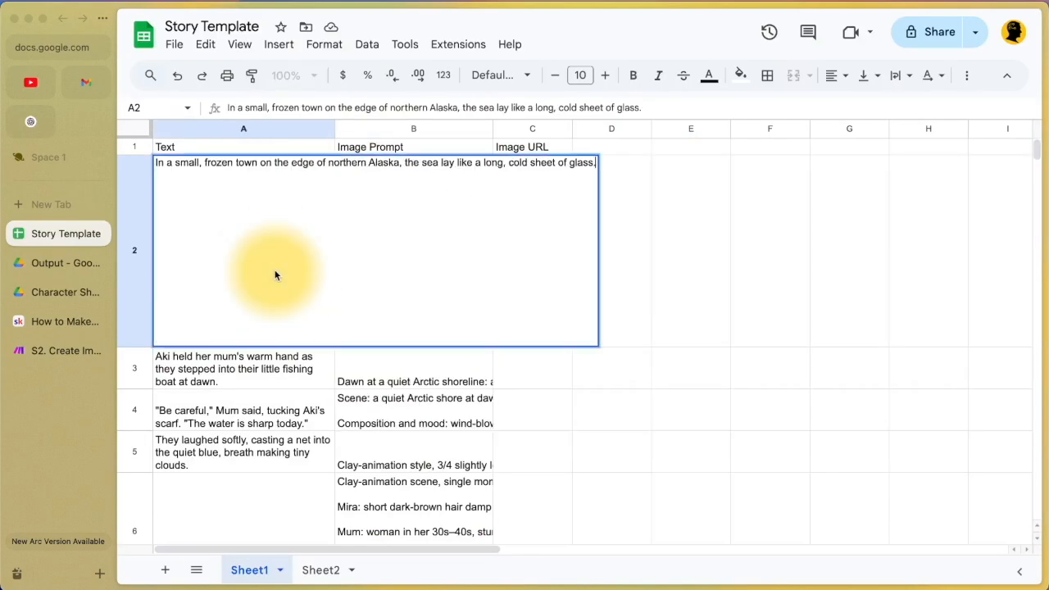
{"action": "left_click", "coordinate": [59, 325]}
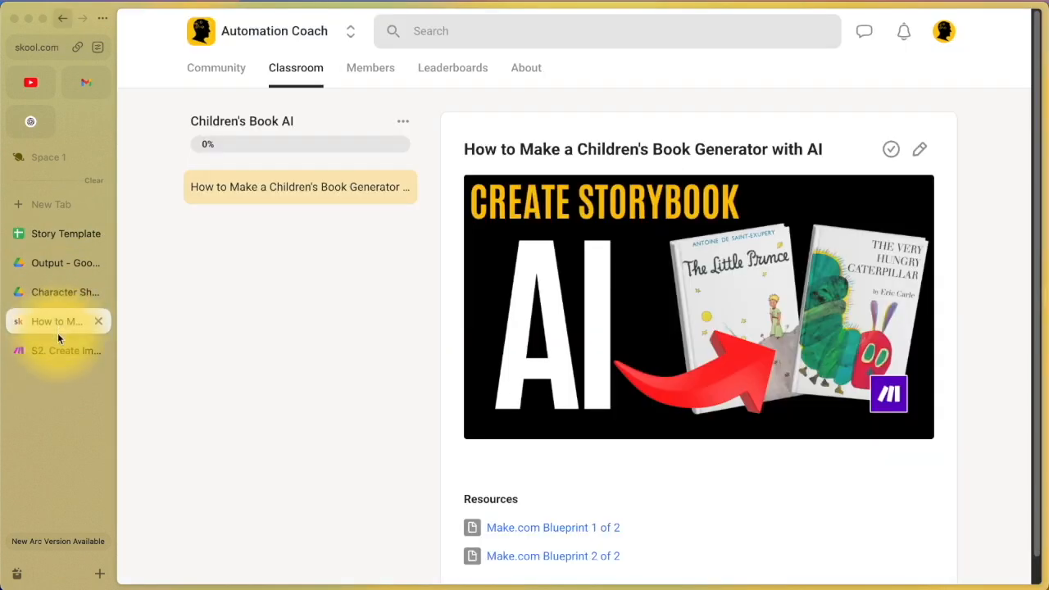
{"action": "left_click", "coordinate": [54, 349]}
{"action": "left_click", "coordinate": [734, 308]}
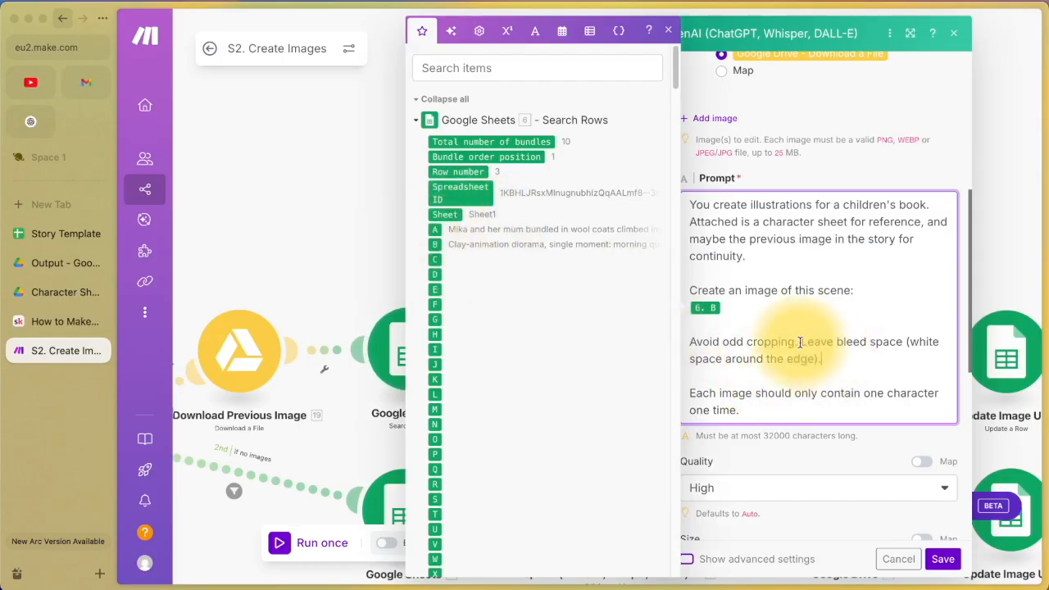
Step: Review the prompt's bleed-space, single-character and final sentences in the Edit Image(s) module
{"action": "left_click_drag", "start_coordinate": [801, 342], "coordinate": [847, 350]}
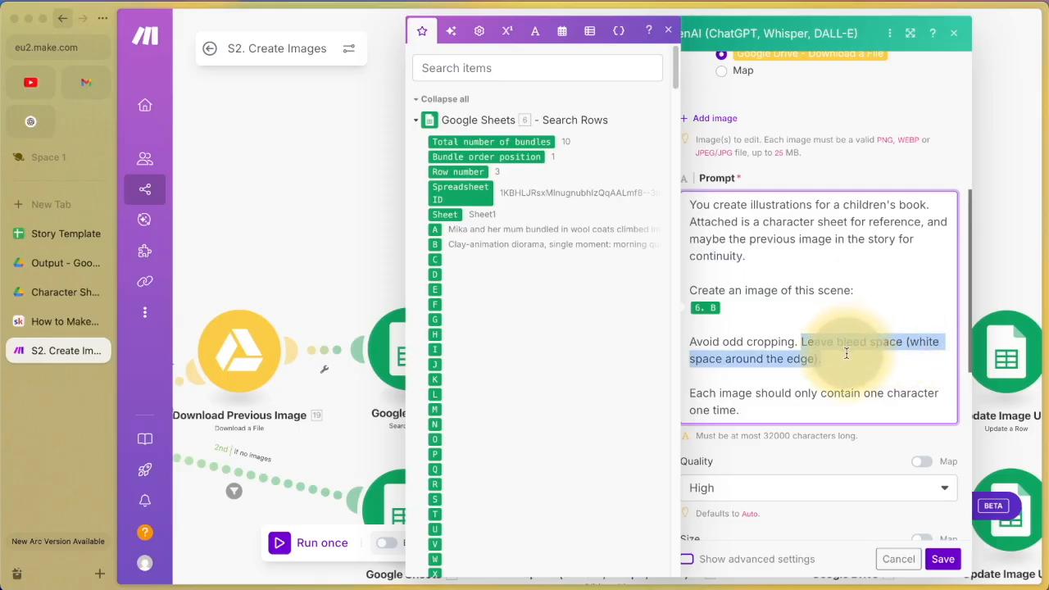
{"action": "scroll", "coordinate": [847, 353], "scroll_direction": "down", "scroll_amount": 2}
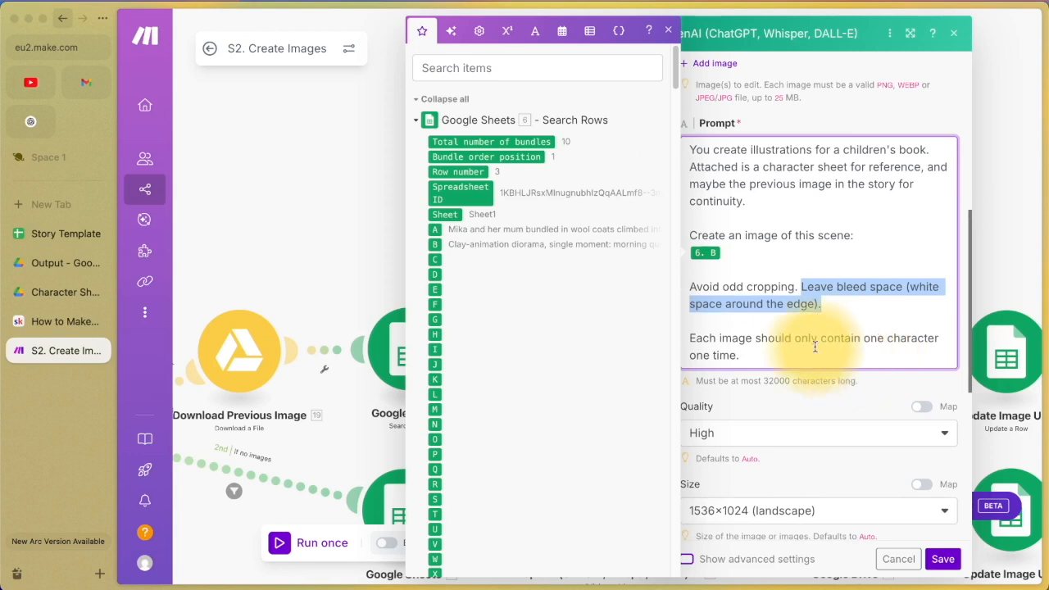
{"action": "left_click_drag", "start_coordinate": [703, 337], "coordinate": [829, 347]}
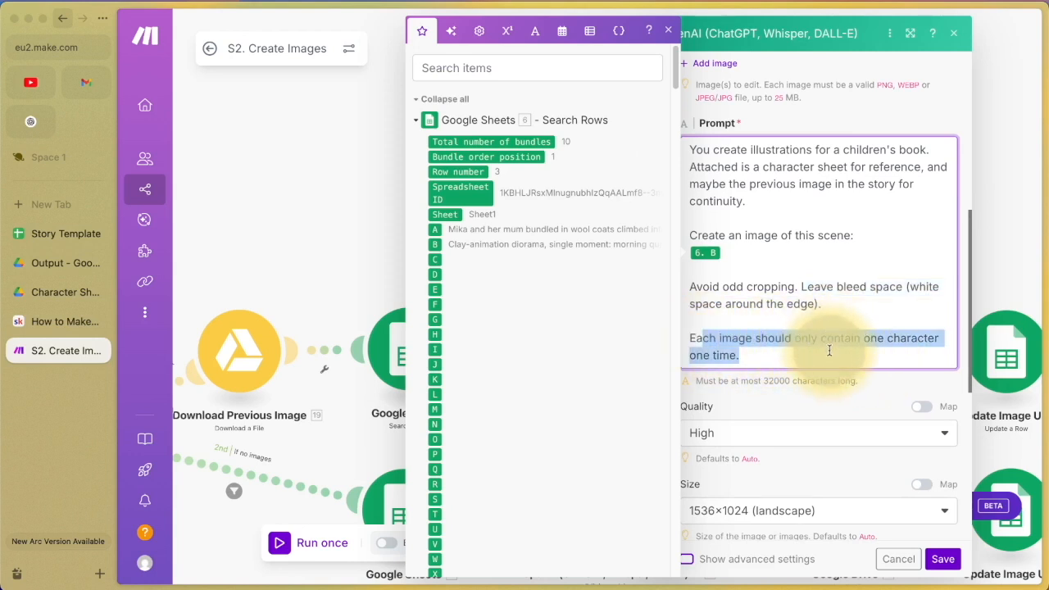
{"action": "left_click", "coordinate": [829, 350]}
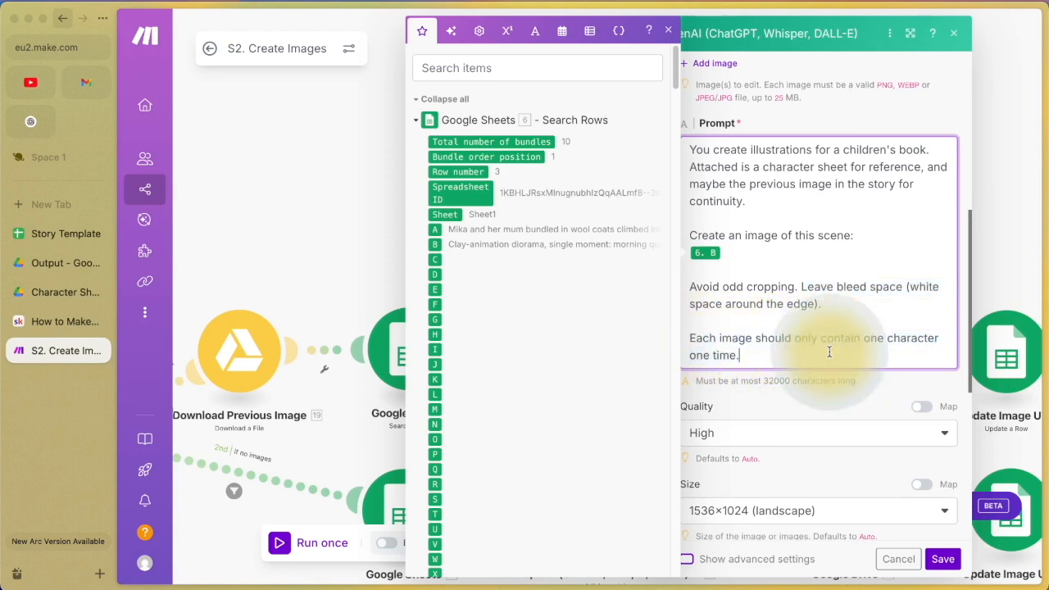
{"action": "left_click", "coordinate": [668, 31]}
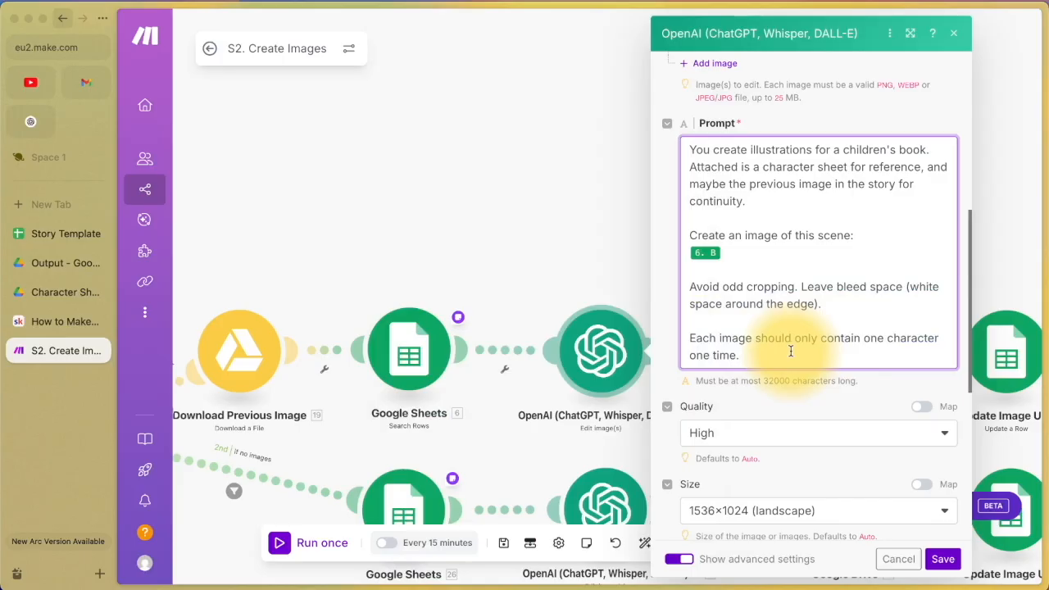
{"action": "scroll", "coordinate": [791, 351], "scroll_direction": "down", "scroll_amount": 1}
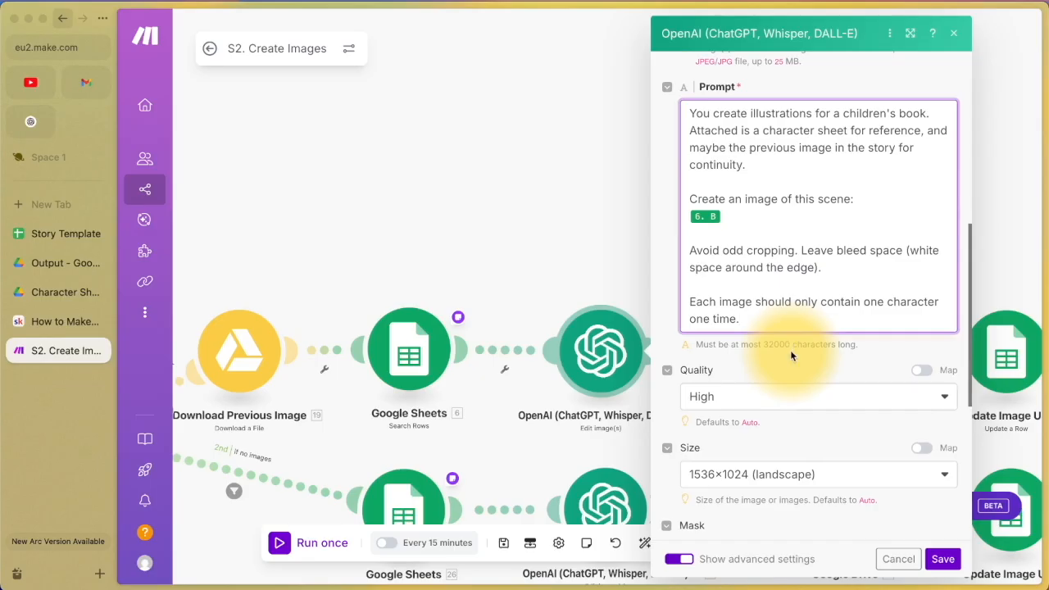
{"action": "left_click_drag", "start_coordinate": [788, 316], "coordinate": [684, 296]}
{"action": "scroll", "coordinate": [787, 237], "scroll_direction": "down", "scroll_amount": 4}
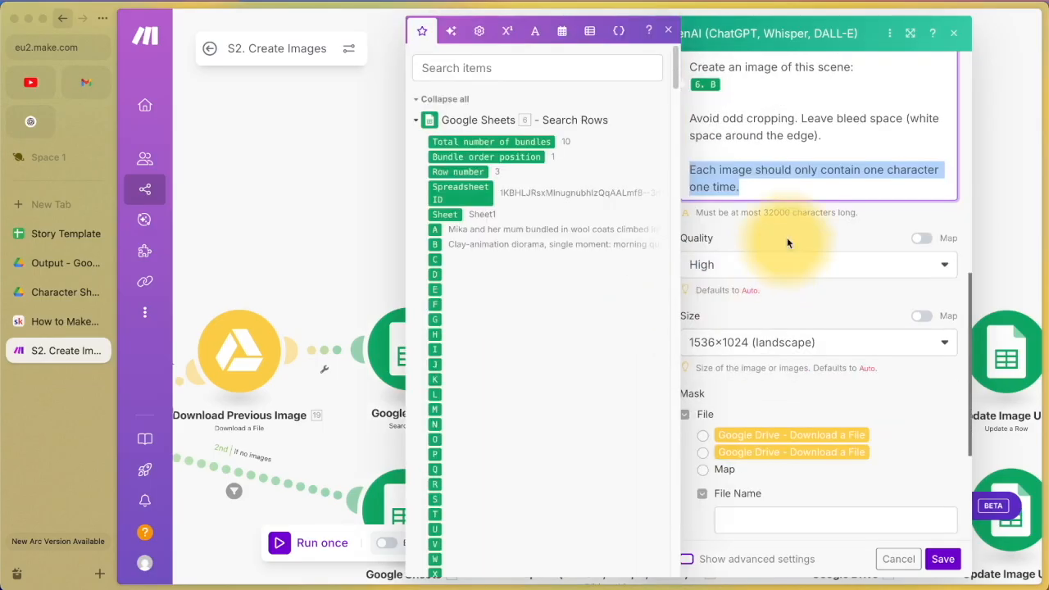
{"action": "left_click", "coordinate": [788, 237]}
Step: Try Auto and Low image quality, check the B2 prompt, then set Quality to High
{"action": "left_click", "coordinate": [772, 272]}
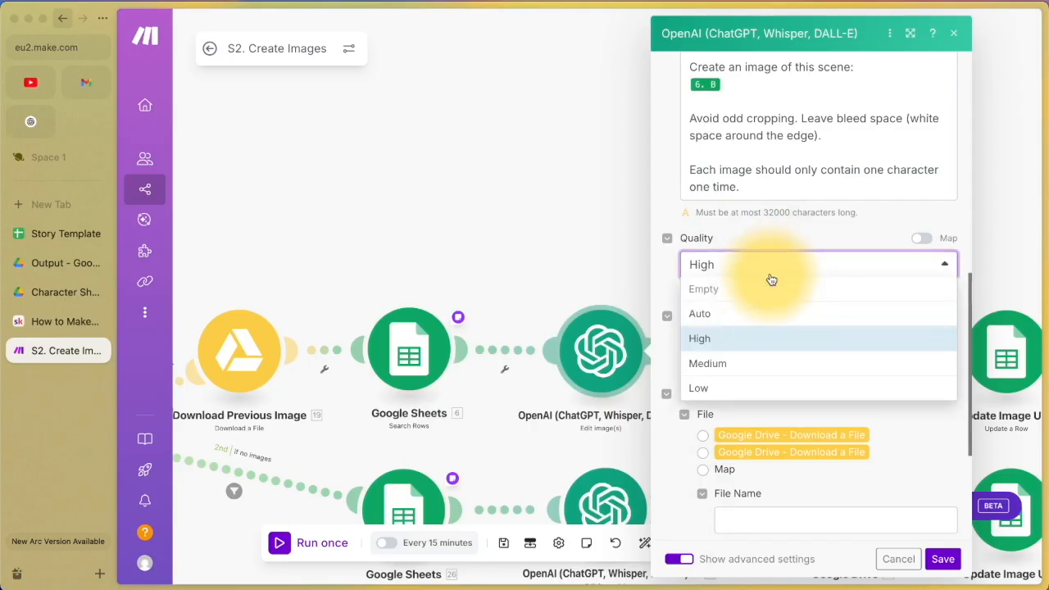
{"action": "left_click", "coordinate": [760, 307]}
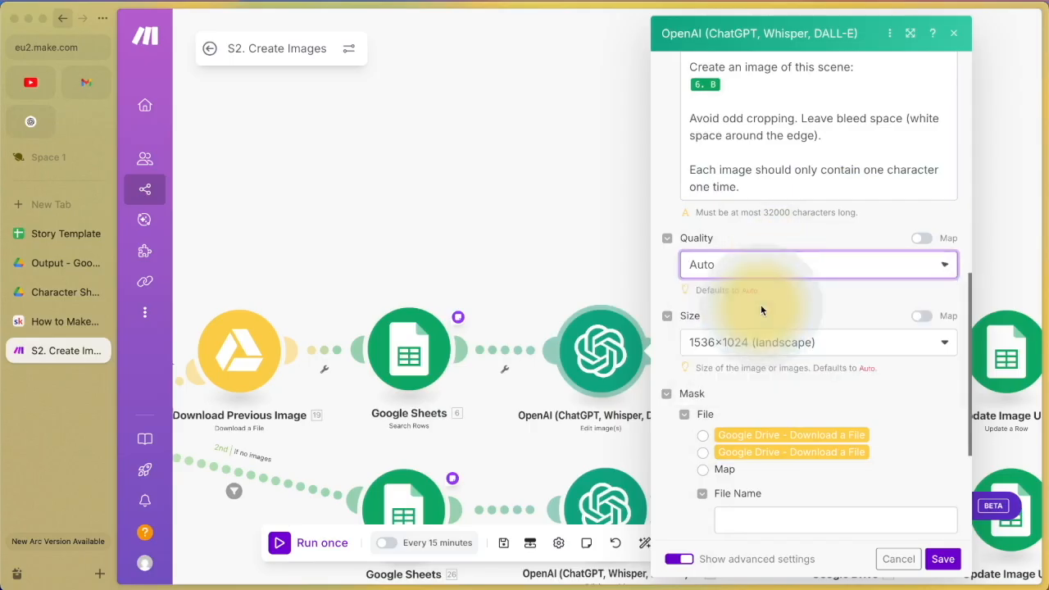
{"action": "left_click", "coordinate": [764, 262]}
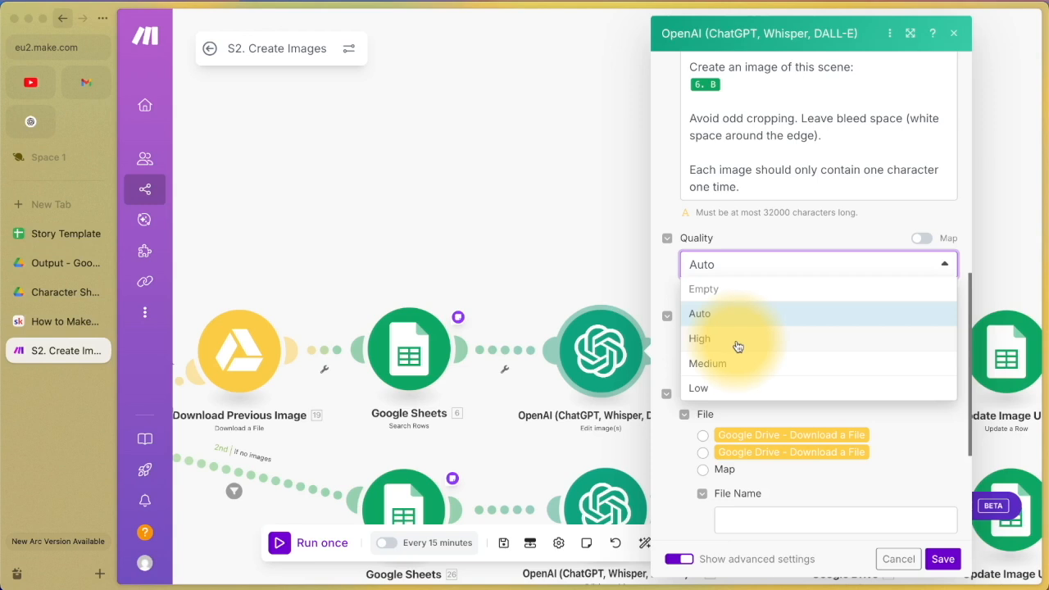
{"action": "left_click", "coordinate": [748, 389]}
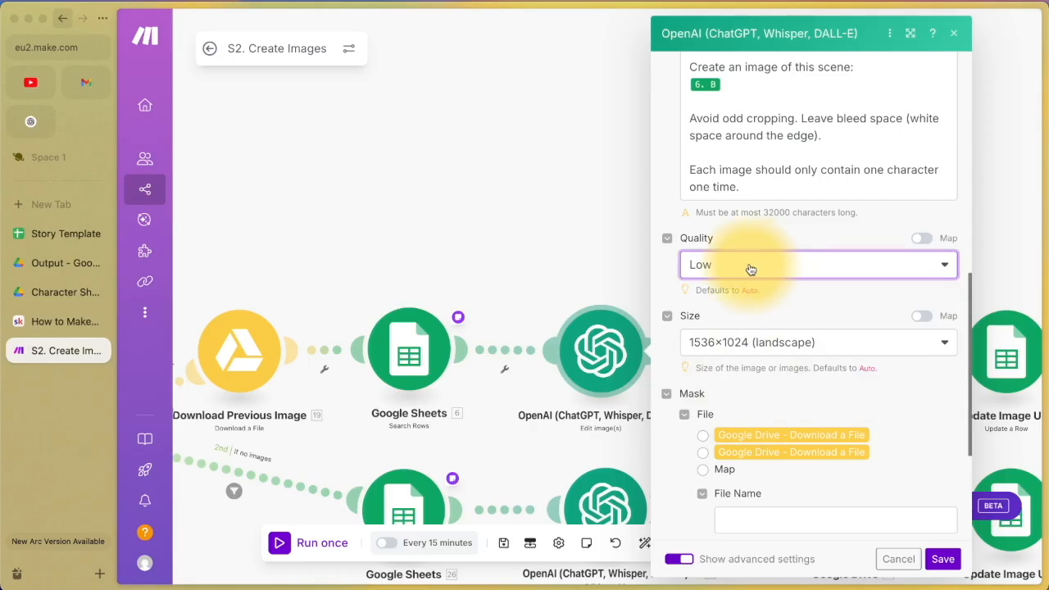
{"action": "left_click", "coordinate": [59, 238]}
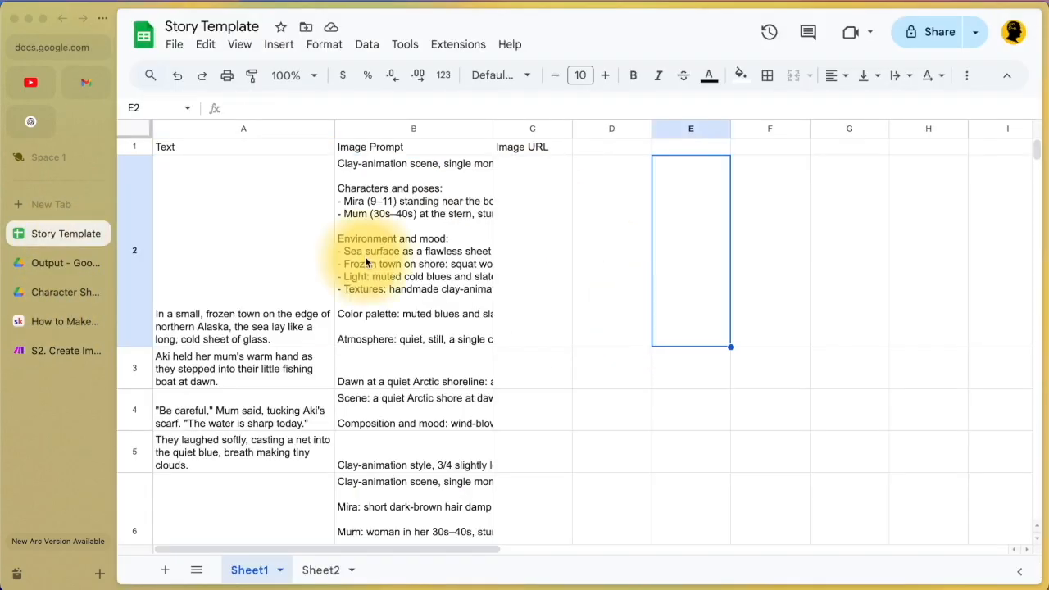
{"action": "left_click", "coordinate": [361, 263]}
{"action": "left_click", "coordinate": [22, 350]}
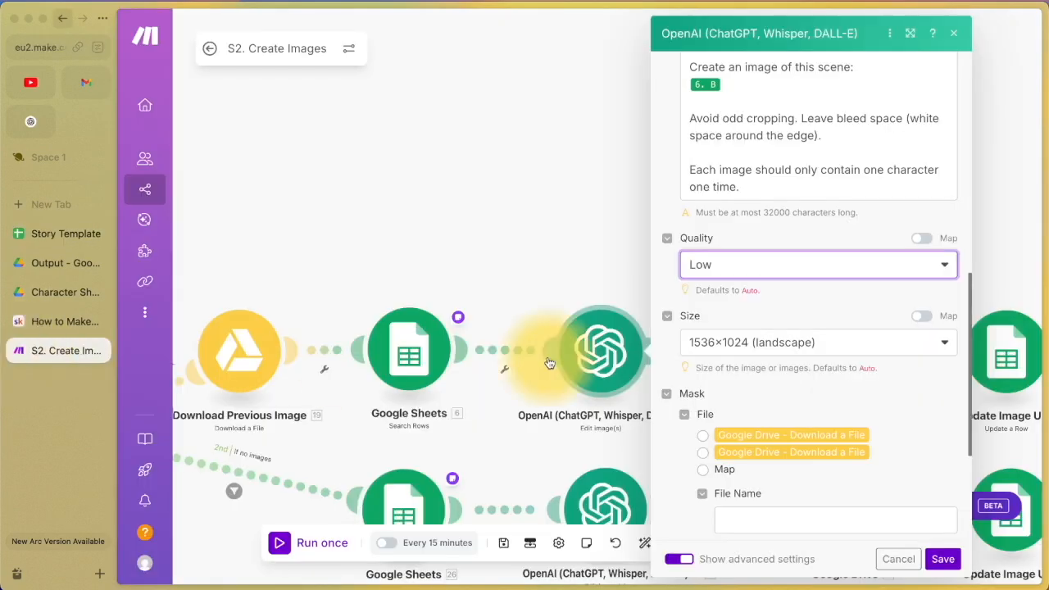
{"action": "left_click", "coordinate": [751, 272]}
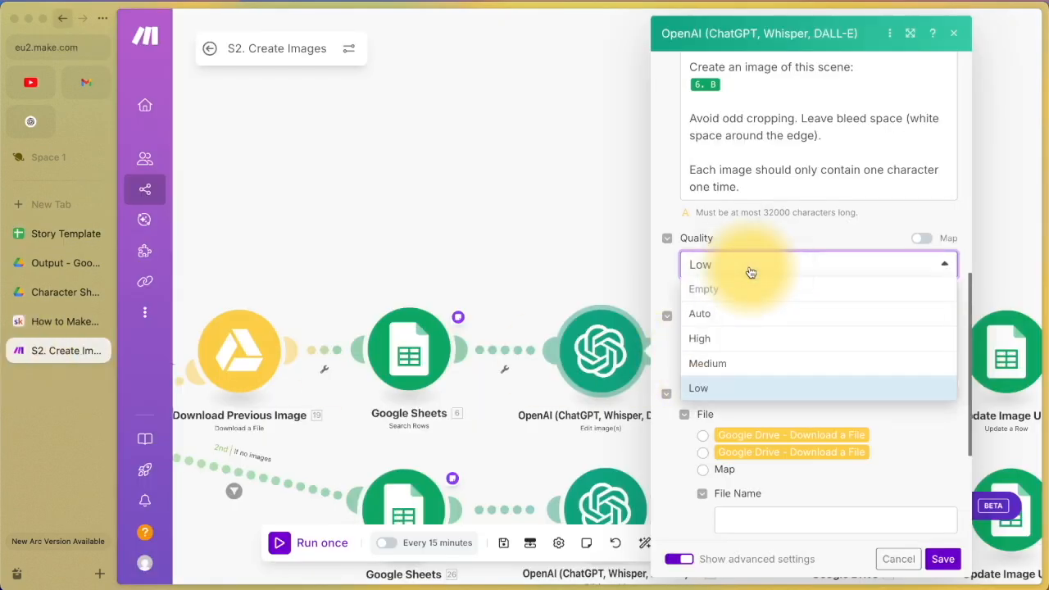
{"action": "left_click", "coordinate": [727, 340]}
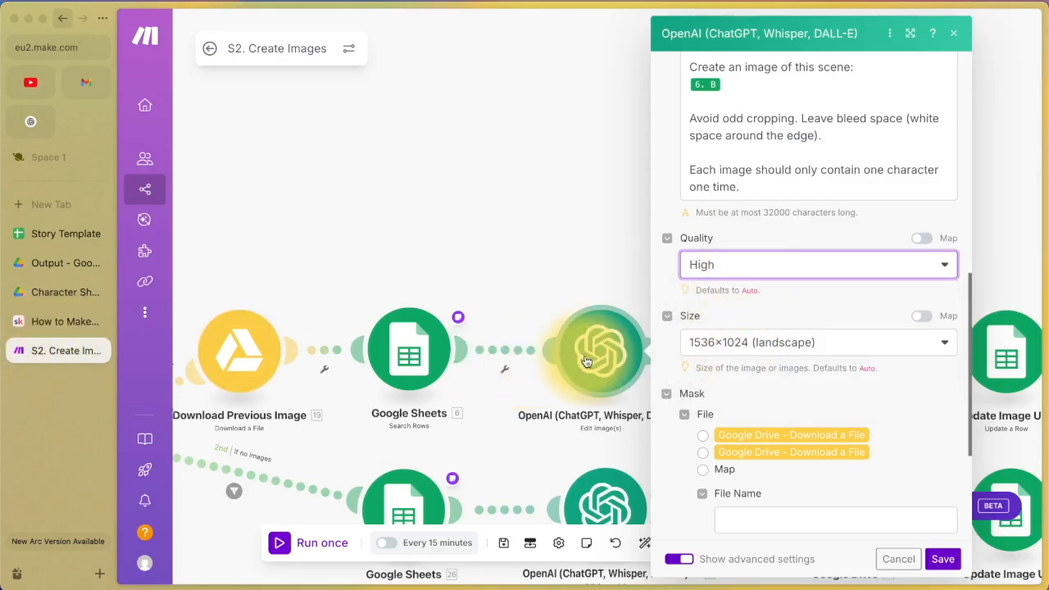
Step: Keep the 1536×1024 landscape size and close the OpenAI module settings
{"action": "scroll", "coordinate": [730, 261], "scroll_direction": "down", "scroll_amount": 2}
{"action": "left_click", "coordinate": [734, 250]}
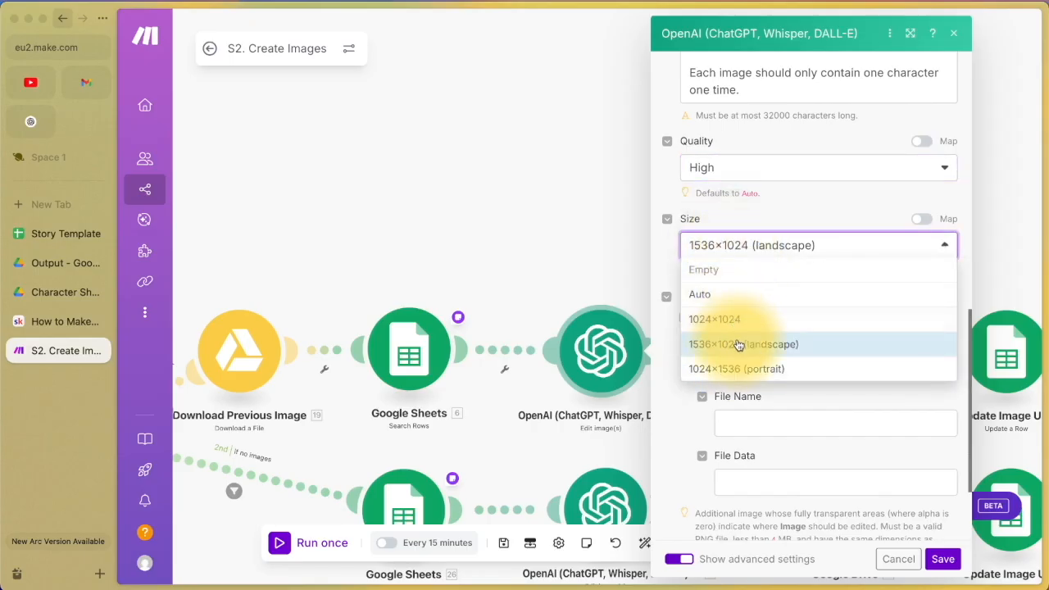
{"action": "left_click", "coordinate": [697, 418]}
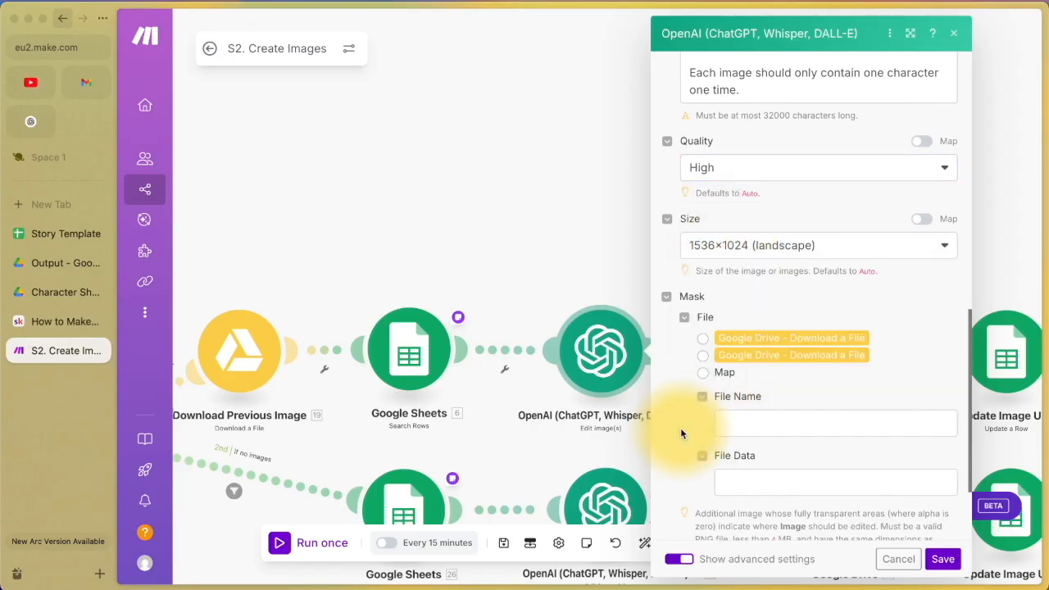
{"action": "scroll", "coordinate": [681, 428], "scroll_direction": "down", "scroll_amount": 2}
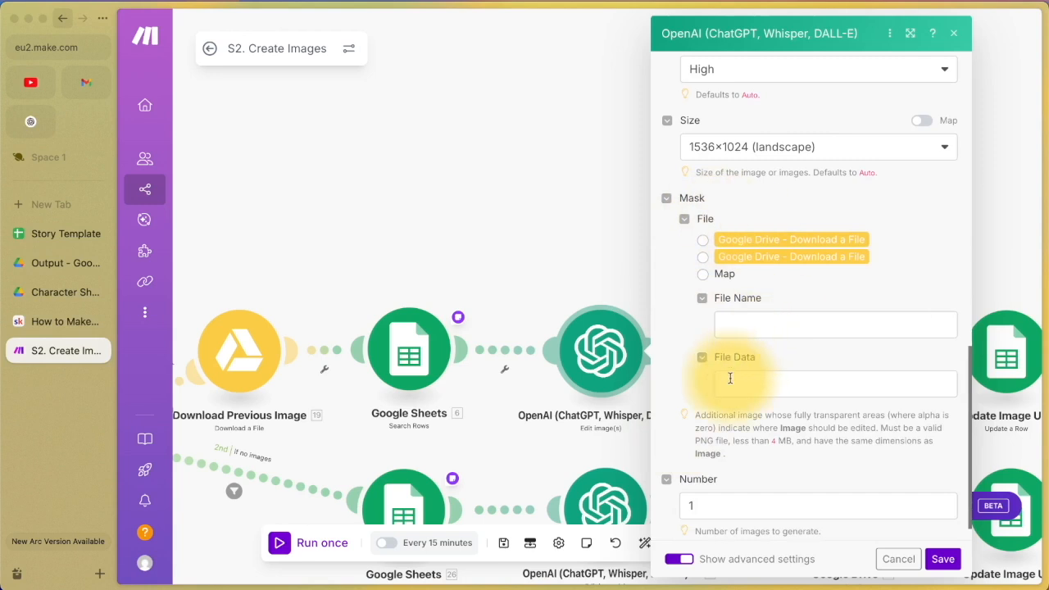
{"action": "scroll", "coordinate": [730, 374], "scroll_direction": "down", "scroll_amount": 1}
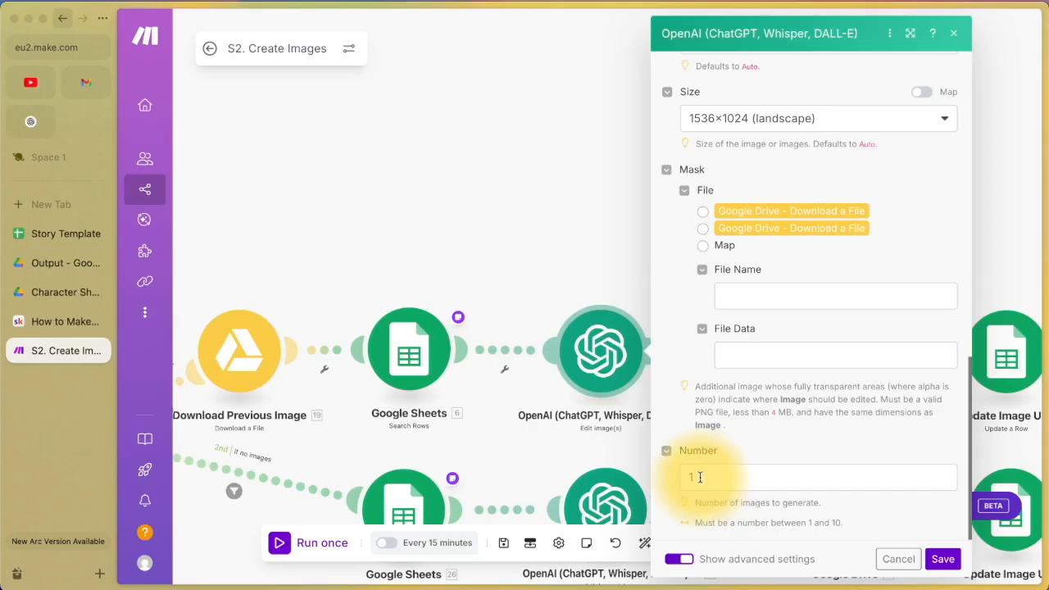
{"action": "scroll", "coordinate": [731, 403], "scroll_direction": "up", "scroll_amount": 5}
{"action": "scroll", "coordinate": [723, 428], "scroll_direction": "down", "scroll_amount": 5}
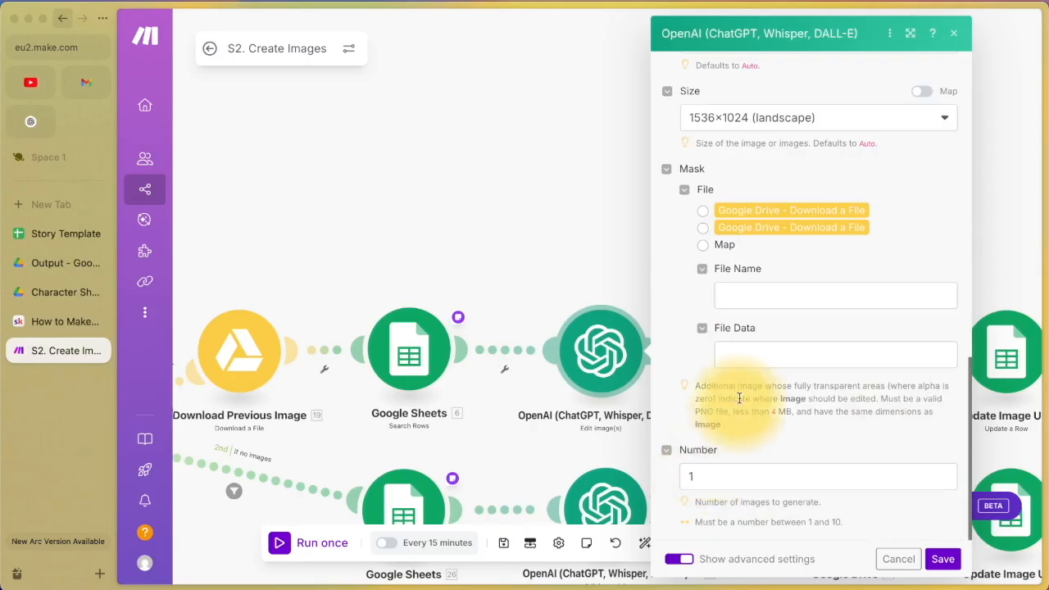
{"action": "left_click", "coordinate": [911, 563]}
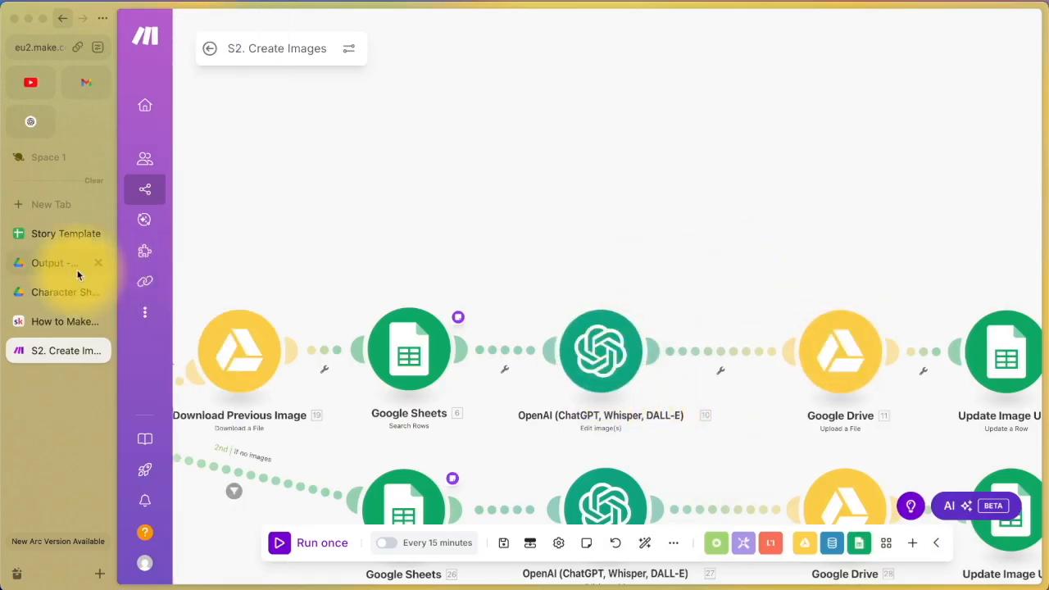
Step: Open the Drive upload's New File Name mapping and check the story text in cell A2
{"action": "left_click", "coordinate": [66, 263]}
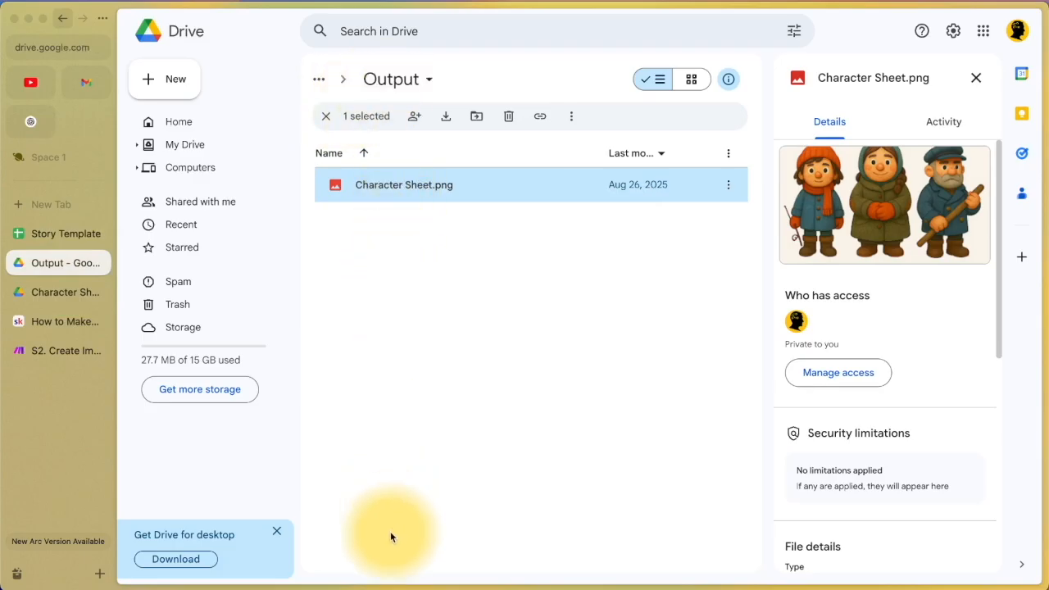
{"action": "left_click", "coordinate": [46, 351]}
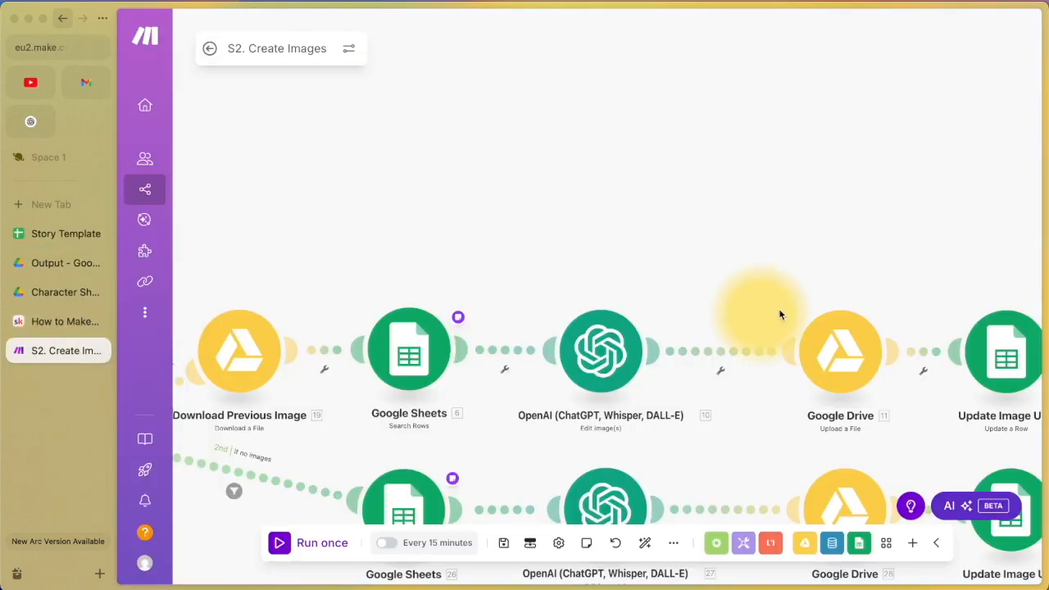
{"action": "left_click", "coordinate": [842, 364]}
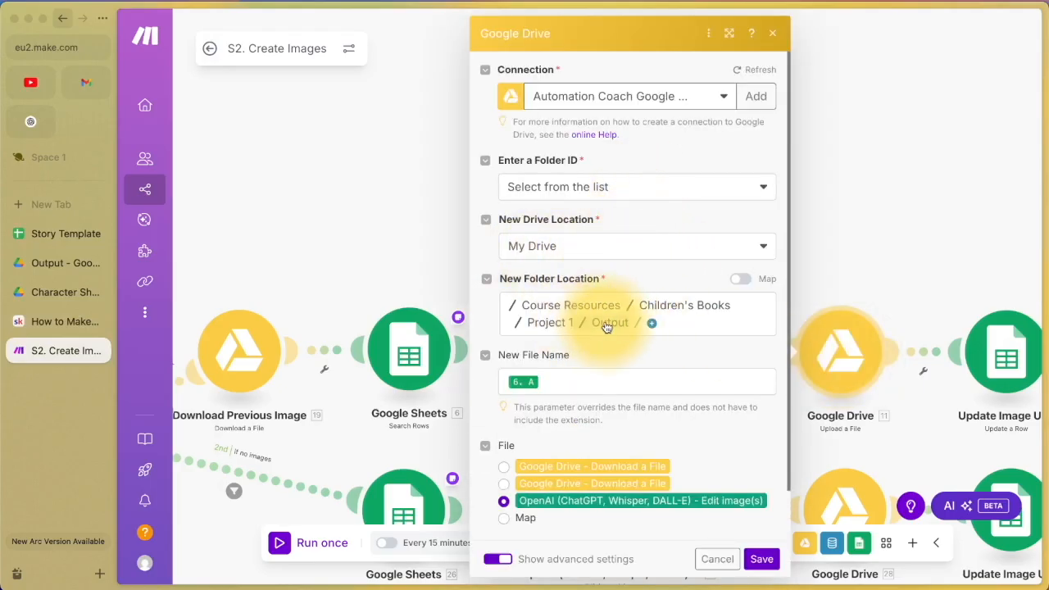
{"action": "left_click", "coordinate": [580, 379]}
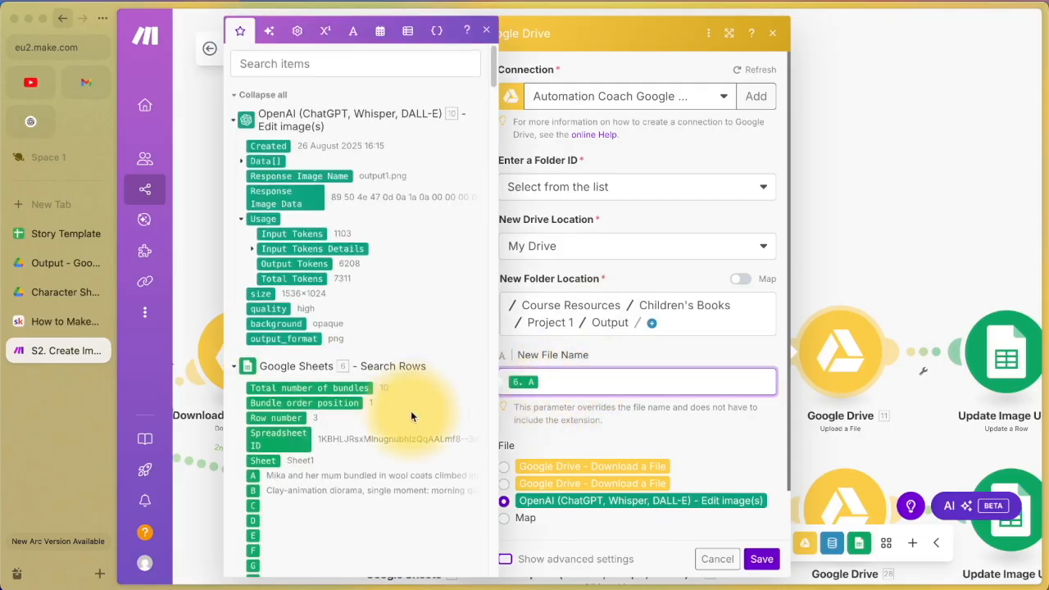
{"action": "scroll", "coordinate": [411, 411], "scroll_direction": "down", "scroll_amount": 3}
{"action": "left_click", "coordinate": [48, 240]}
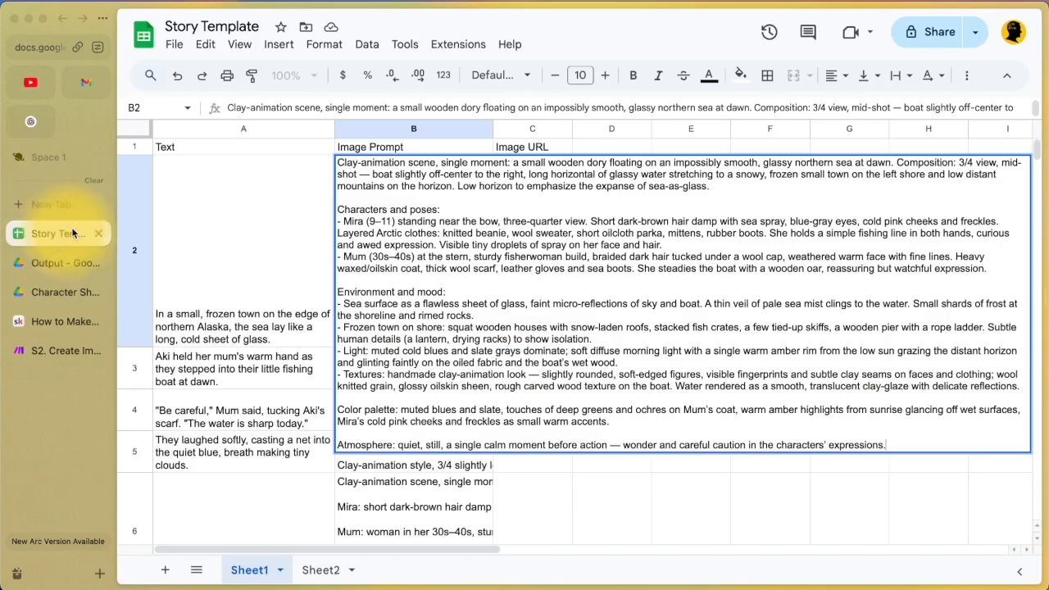
{"action": "left_click", "coordinate": [213, 237]}
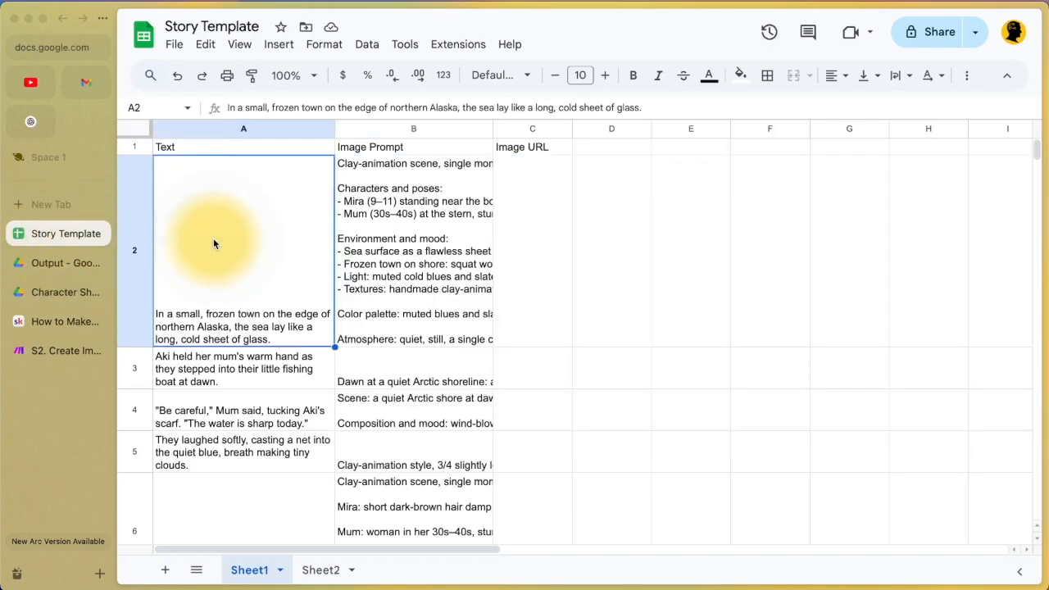
{"action": "double_click", "coordinate": [208, 332]}
{"action": "left_click", "coordinate": [214, 381]}
{"action": "left_click", "coordinate": [222, 302]}
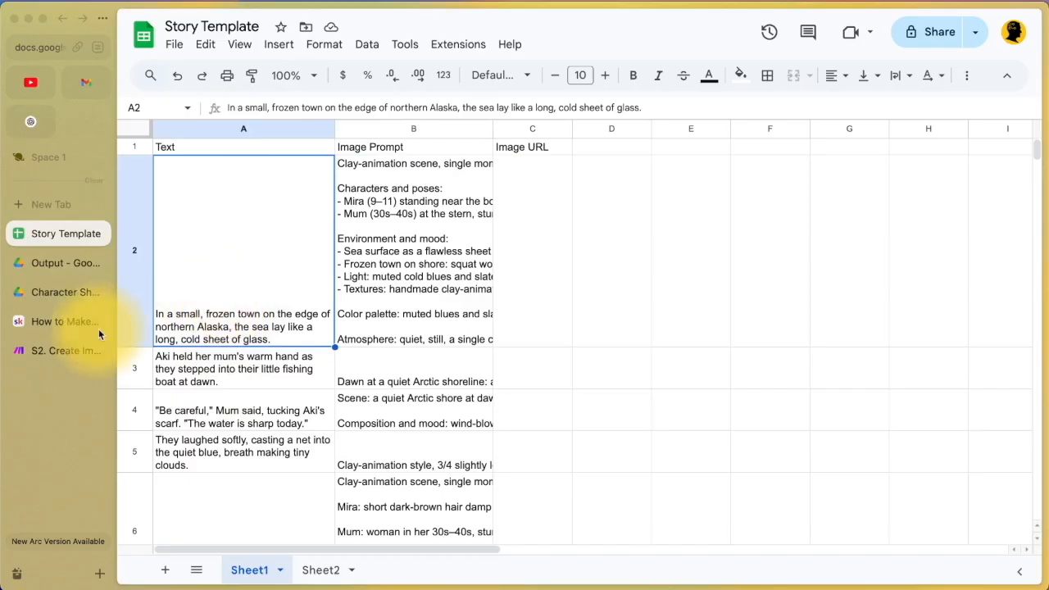
Step: Append .png after the 6. A token, choose the OpenAI edited image, and save
{"action": "left_click", "coordinate": [52, 354]}
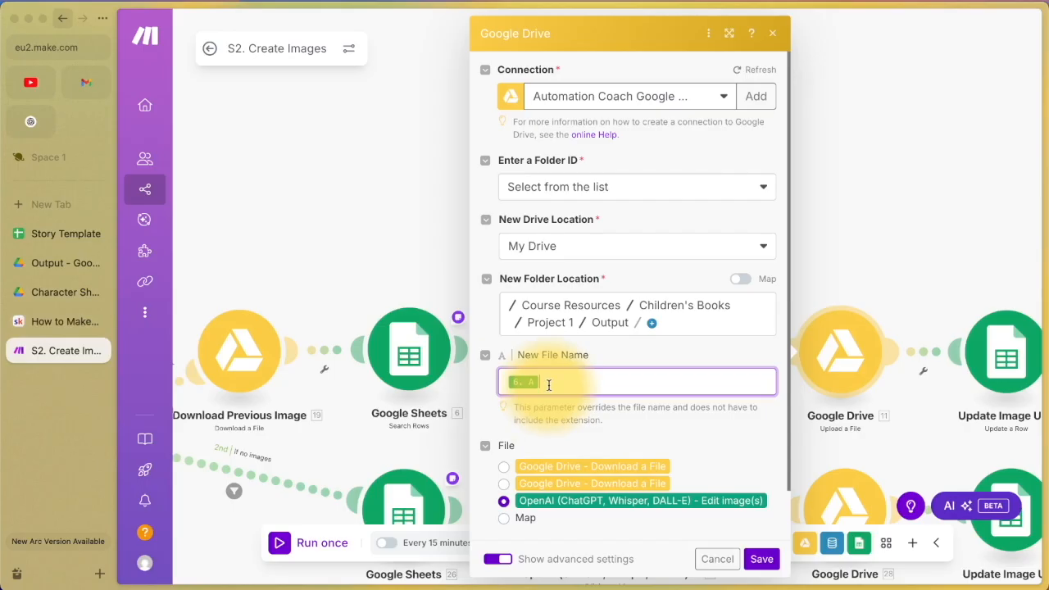
{"action": "scroll", "coordinate": [549, 385], "scroll_direction": "down", "scroll_amount": 1}
{"action": "type", "text": ".png"}
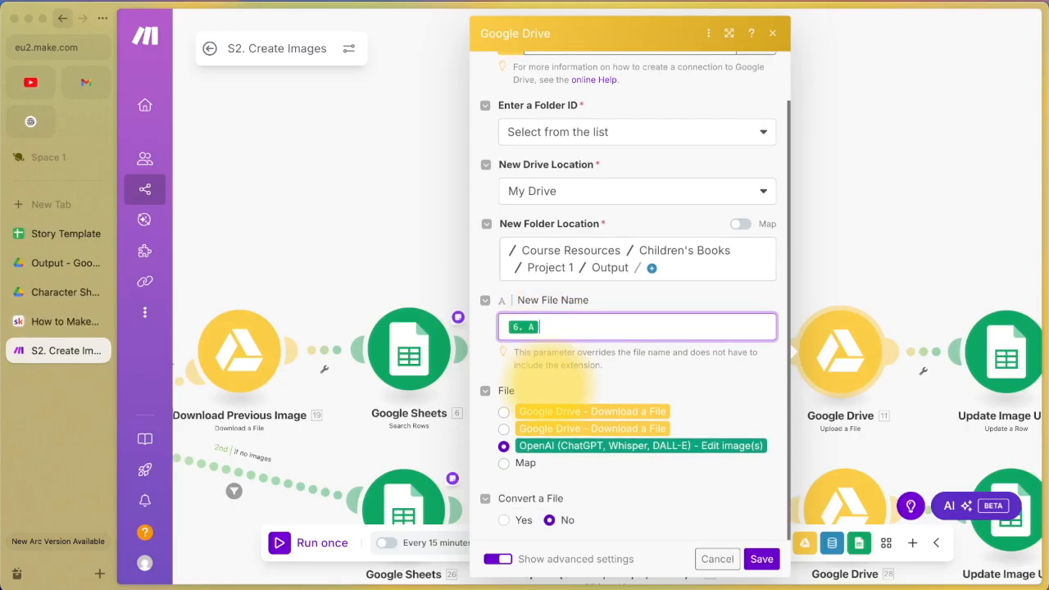
{"action": "mouse_move", "coordinate": [534, 329]}
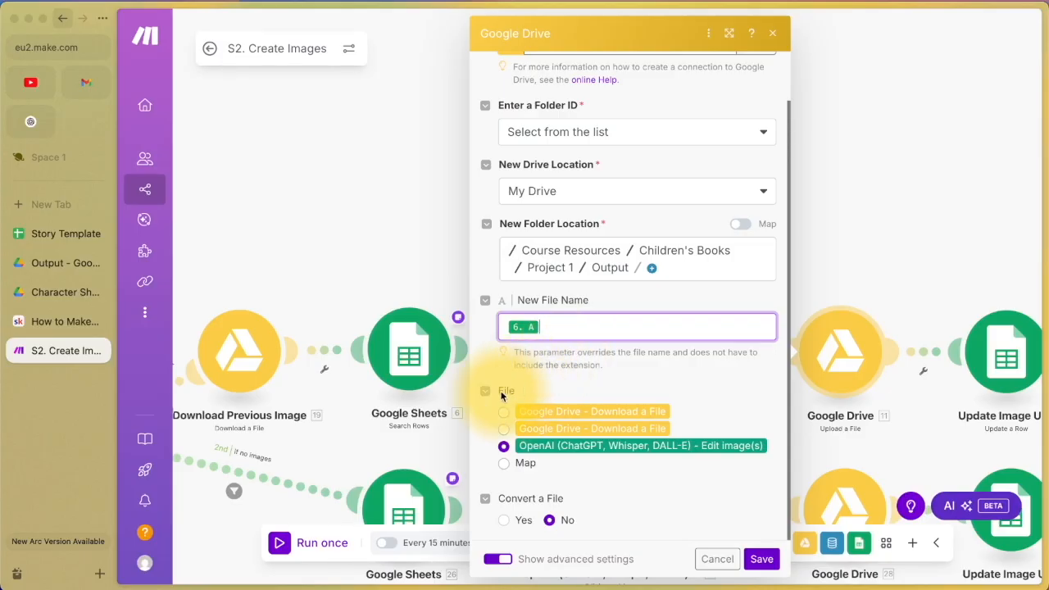
{"action": "left_click", "coordinate": [504, 447]}
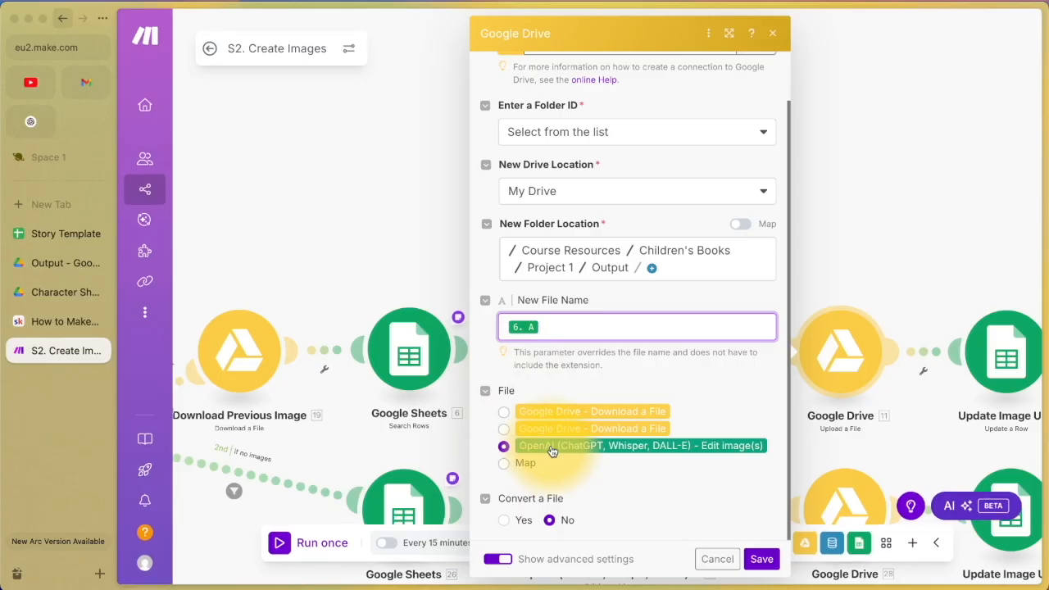
{"action": "left_click", "coordinate": [761, 559]}
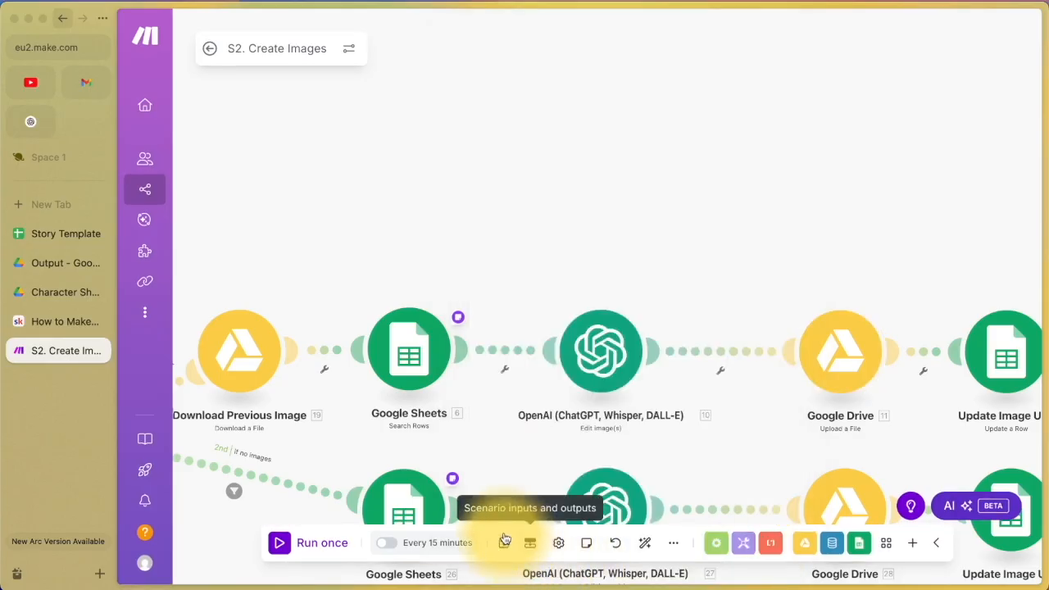
Step: Save the scenario and review the Image URL cells C2–E2 in the Story Template sheet
{"action": "left_click", "coordinate": [502, 546]}
{"action": "left_click_drag", "start_coordinate": [788, 274], "coordinate": [391, 188]}
{"action": "left_click", "coordinate": [610, 261]}
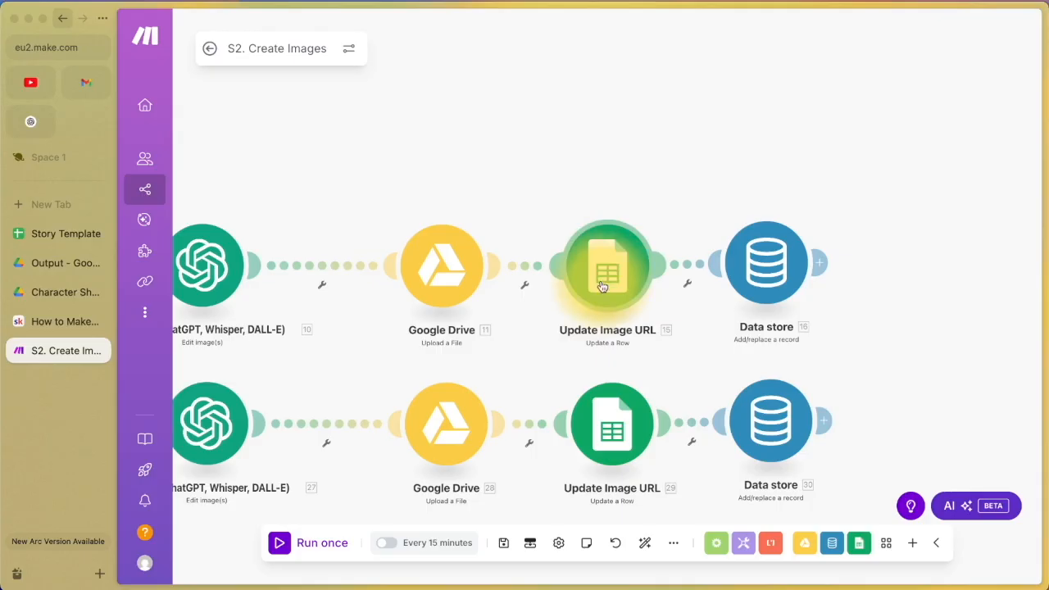
{"action": "left_click", "coordinate": [57, 235]}
{"action": "left_click", "coordinate": [548, 236]}
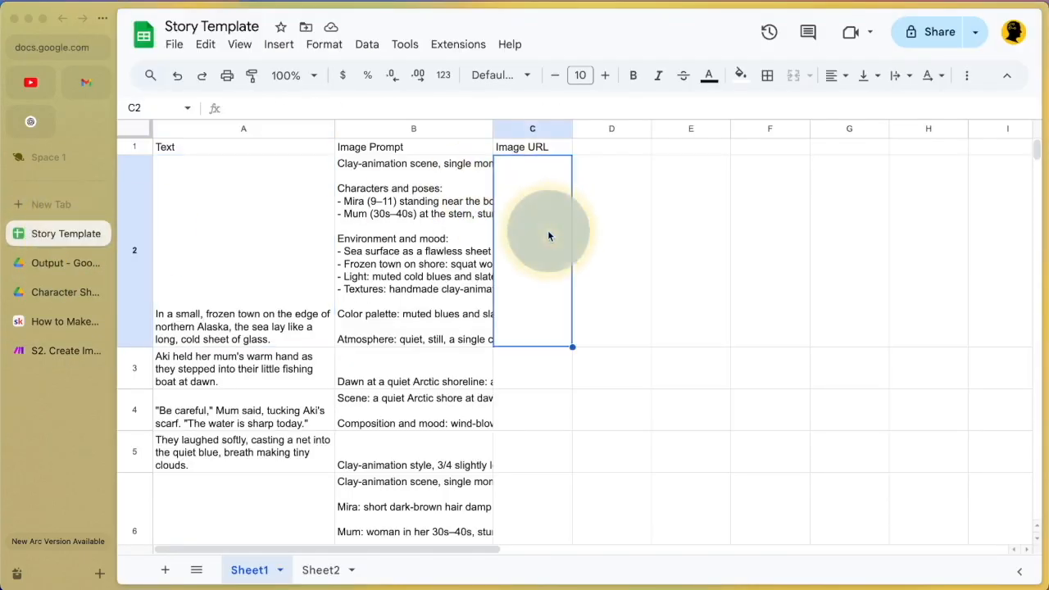
{"action": "left_click", "coordinate": [548, 236]}
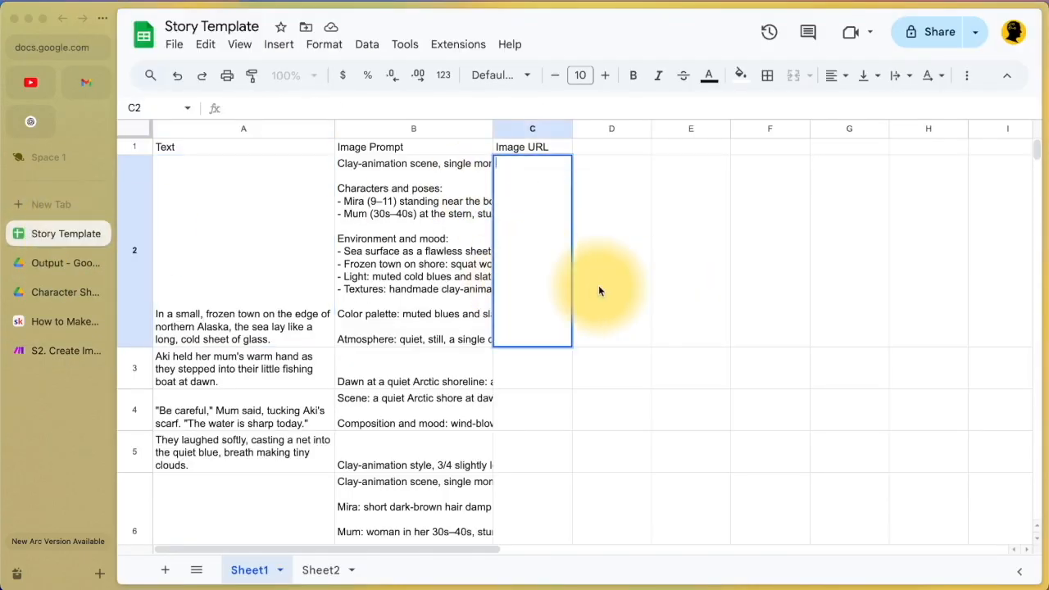
{"action": "left_click", "coordinate": [688, 287]}
{"action": "left_click_drag", "start_coordinate": [558, 304], "coordinate": [681, 302]}
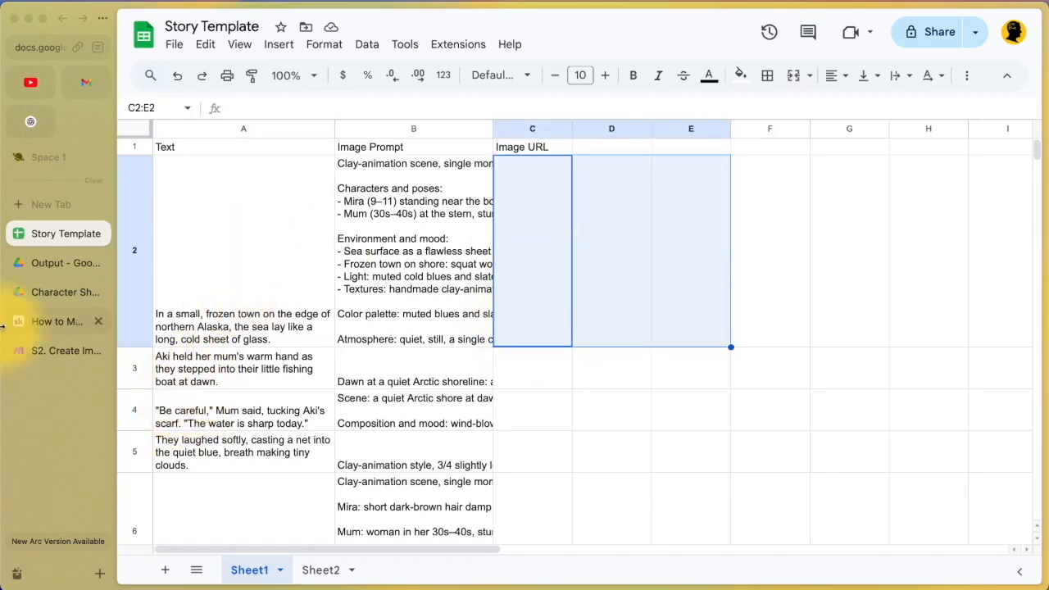
{"action": "left_click", "coordinate": [72, 352]}
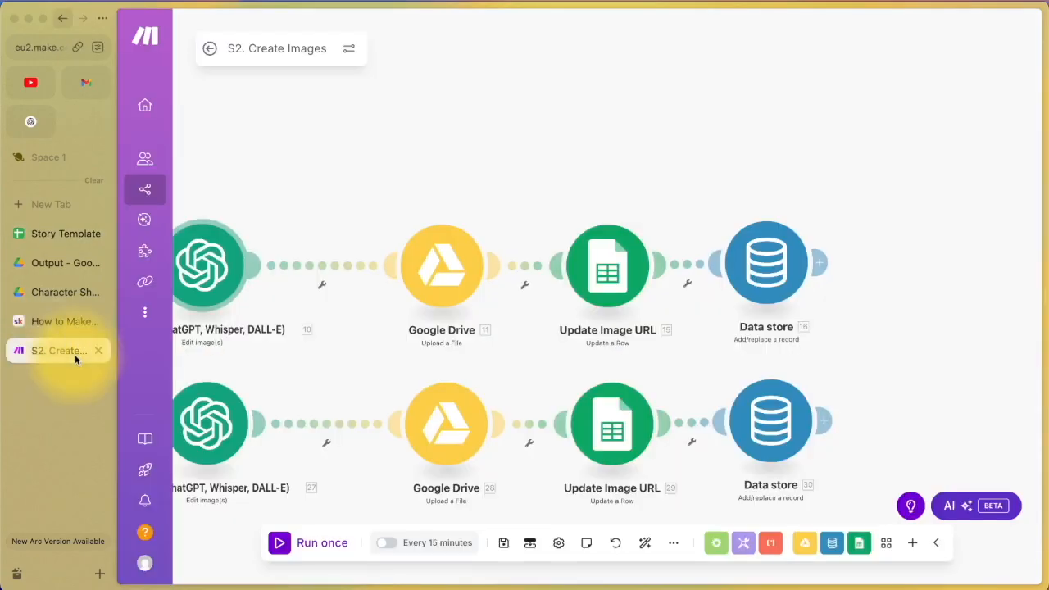
Step: Open Update Image URL and check the Spreadsheet ID and Row number mappings
{"action": "left_click", "coordinate": [606, 280]}
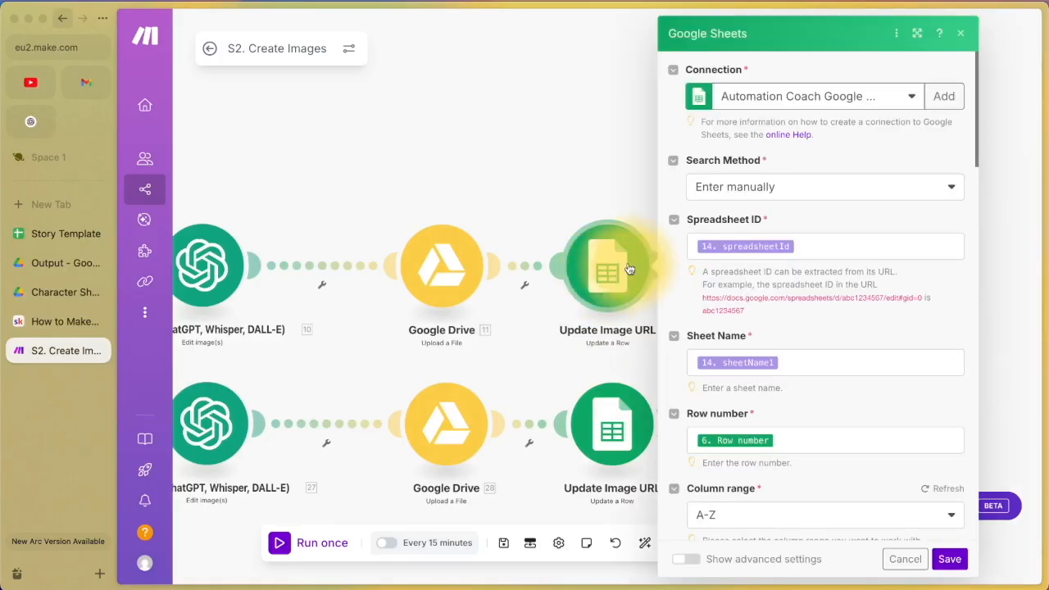
{"action": "left_click", "coordinate": [799, 245]}
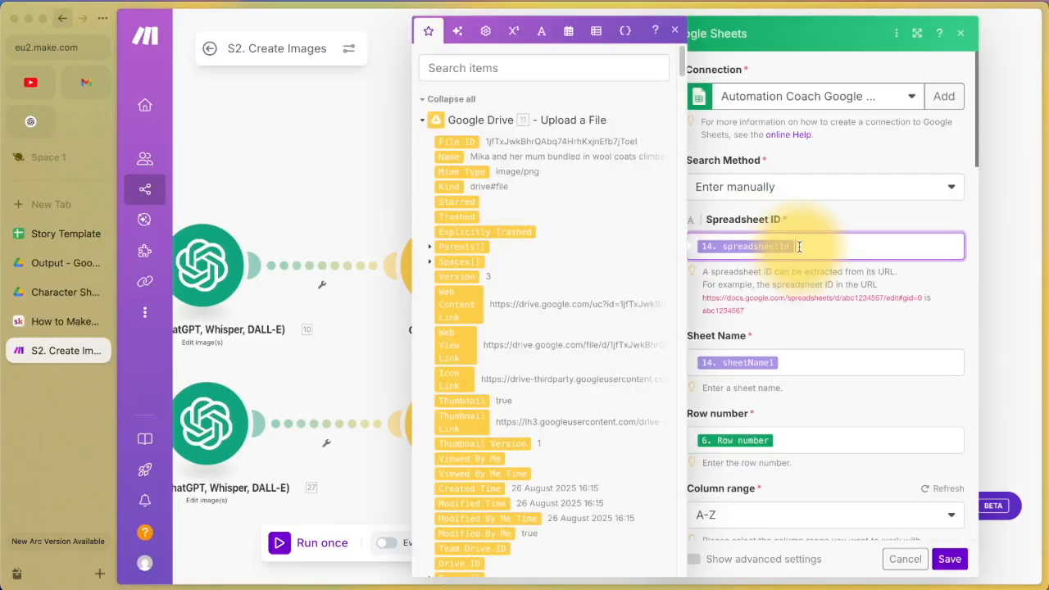
{"action": "left_click", "coordinate": [795, 333]}
{"action": "scroll", "coordinate": [795, 333], "scroll_direction": "down", "scroll_amount": 1}
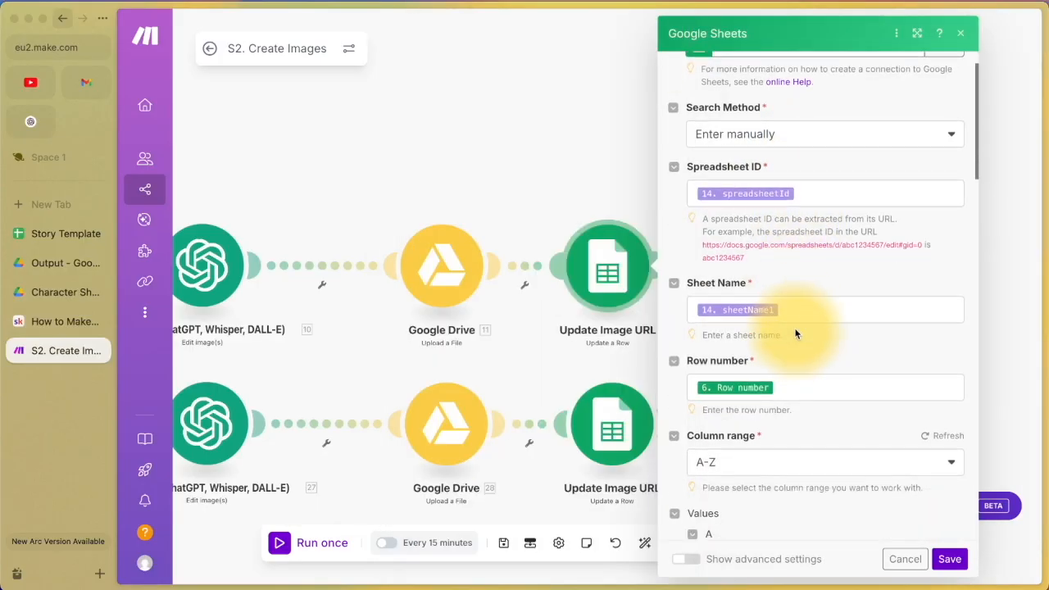
{"action": "scroll", "coordinate": [783, 363], "scroll_direction": "down", "scroll_amount": 2}
{"action": "left_click", "coordinate": [787, 290]}
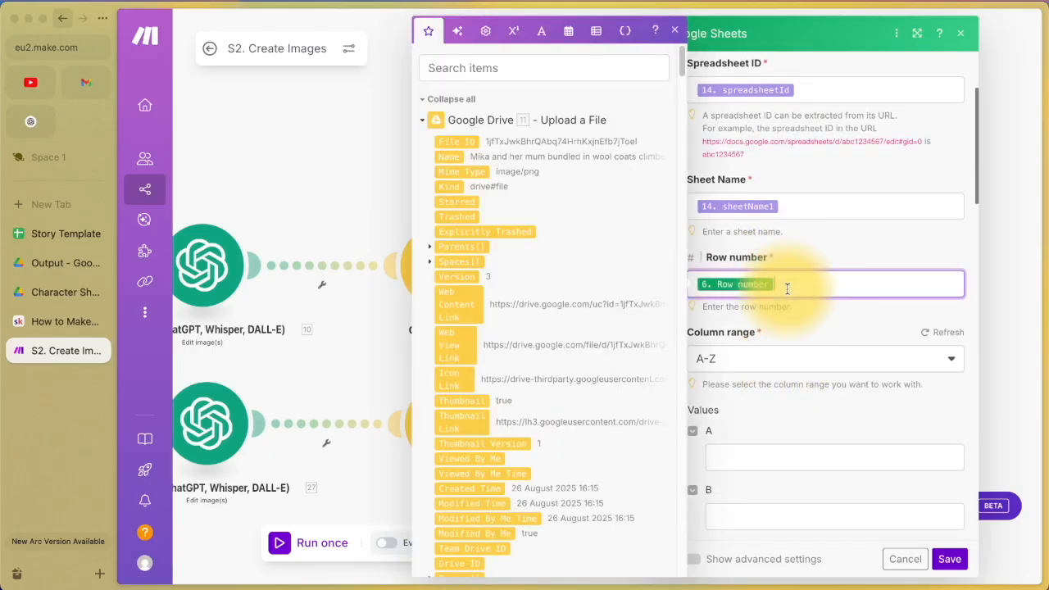
{"action": "scroll", "coordinate": [532, 236], "scroll_direction": "down", "scroll_amount": 10}
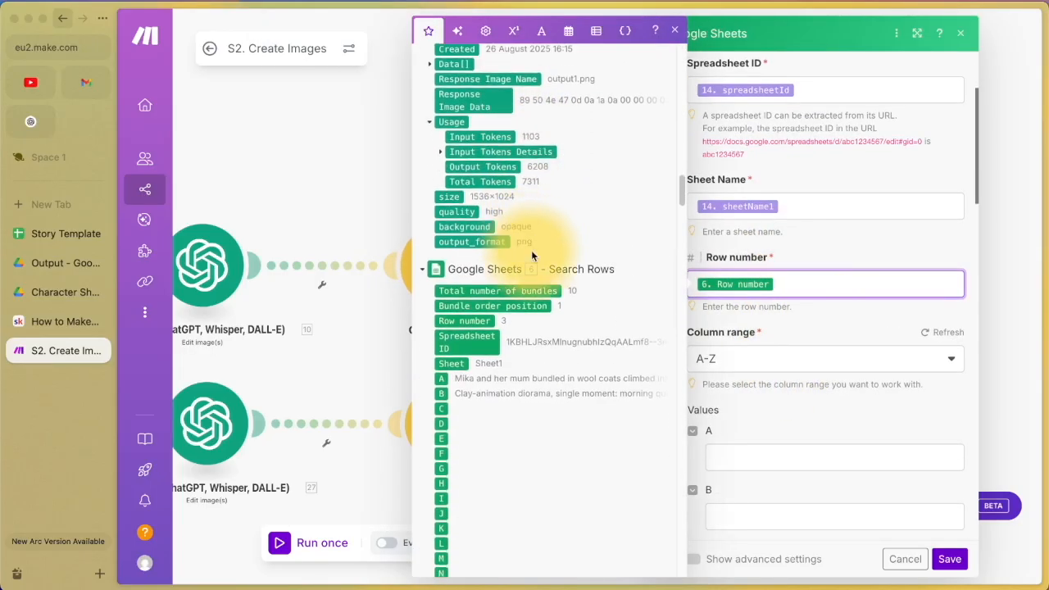
{"action": "left_click", "coordinate": [844, 304]}
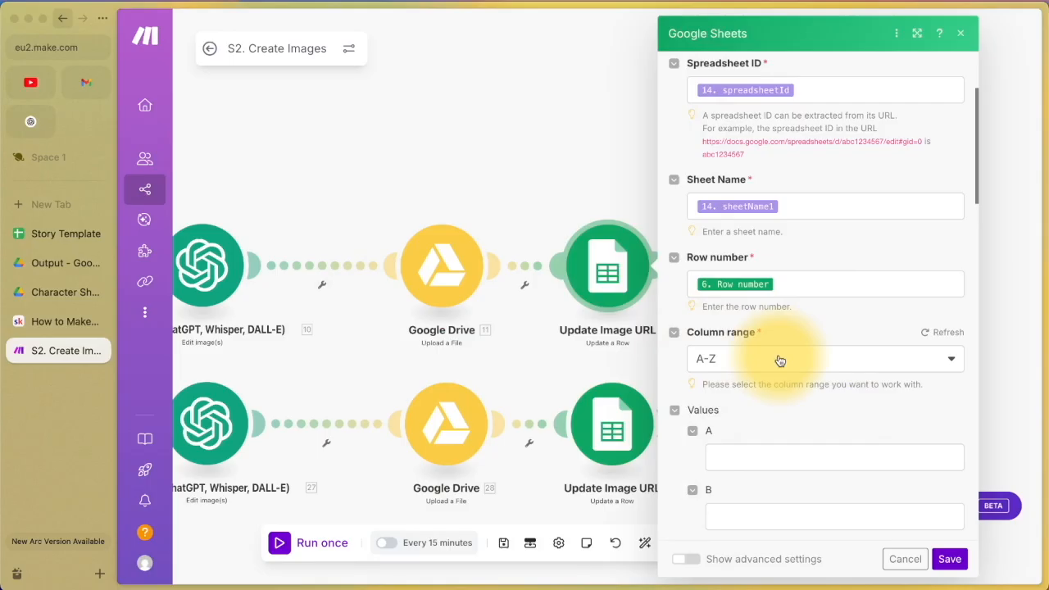
{"action": "scroll", "coordinate": [784, 353], "scroll_direction": "down", "scroll_amount": 5}
{"action": "scroll", "coordinate": [780, 360], "scroll_direction": "up", "scroll_amount": 2}
Step: Map Google Drive's 11. Web View Link into Values C and save the module
{"action": "left_click", "coordinate": [35, 235]}
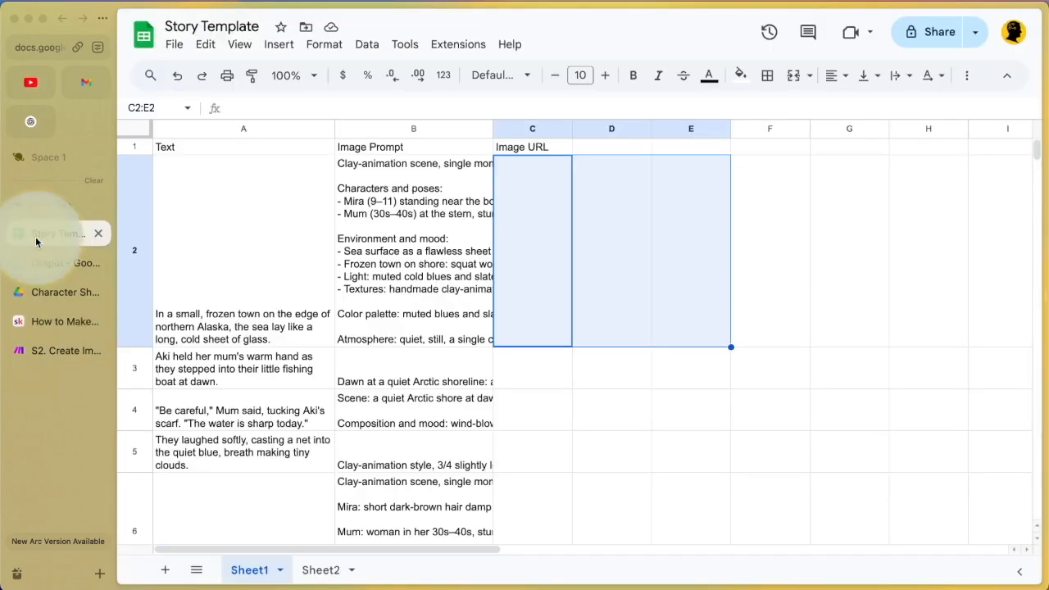
{"action": "left_click", "coordinate": [532, 128]}
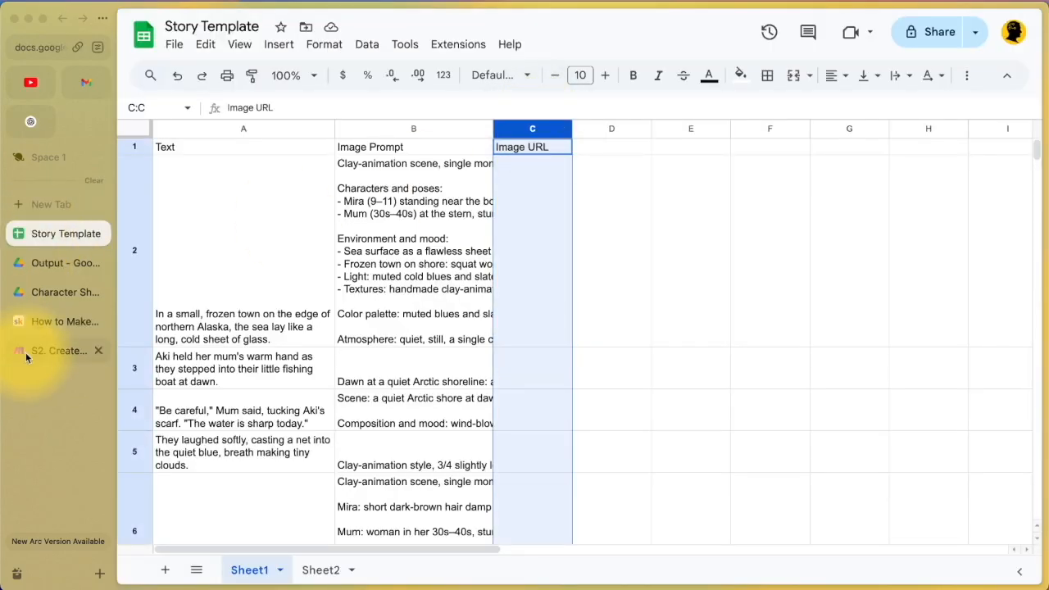
{"action": "left_click", "coordinate": [50, 351]}
{"action": "left_click", "coordinate": [823, 329]}
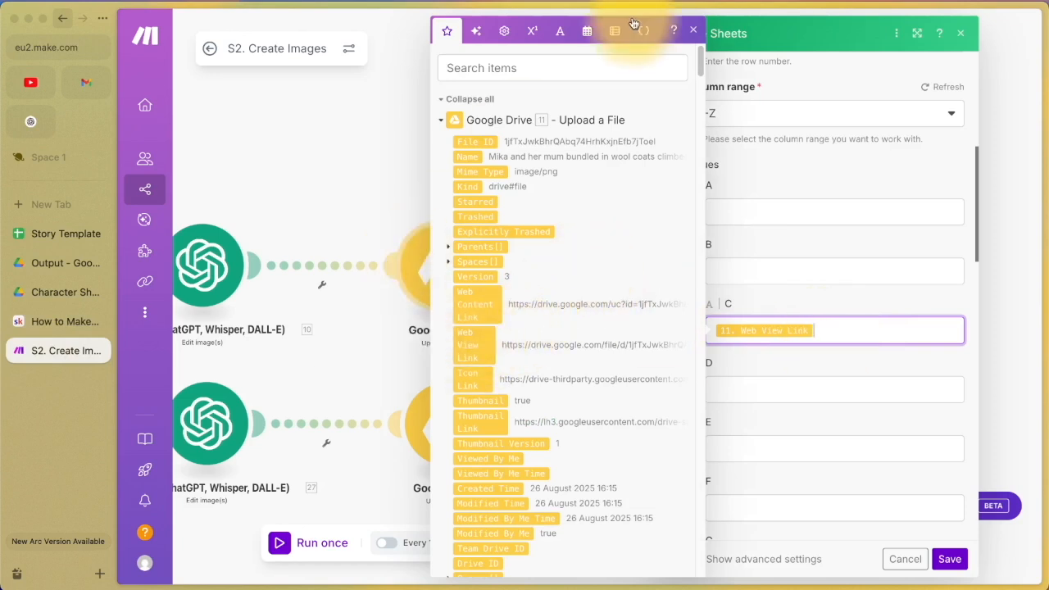
{"action": "left_click", "coordinate": [693, 31]}
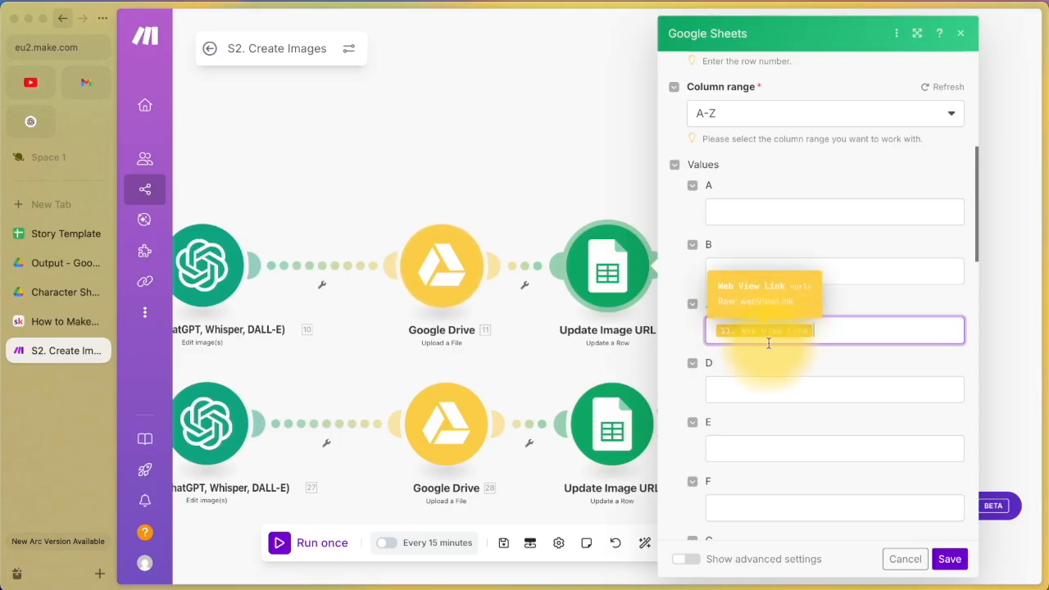
{"action": "right_click", "coordinate": [432, 274]}
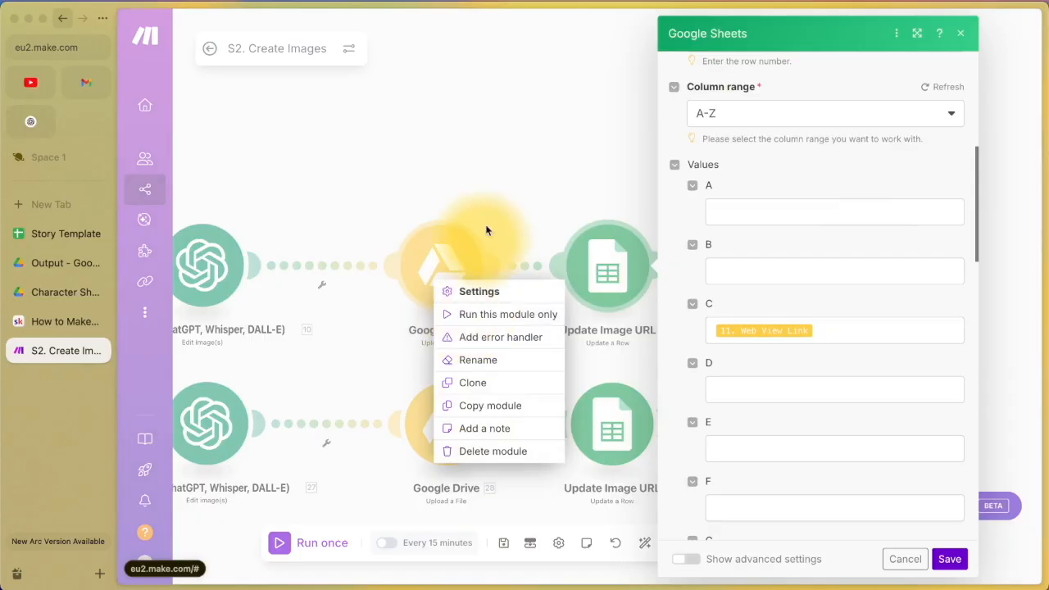
{"action": "left_click", "coordinate": [517, 170]}
{"action": "scroll", "coordinate": [819, 369], "scroll_direction": "down", "scroll_amount": 5}
{"action": "scroll", "coordinate": [856, 435], "scroll_direction": "down", "scroll_amount": 10}
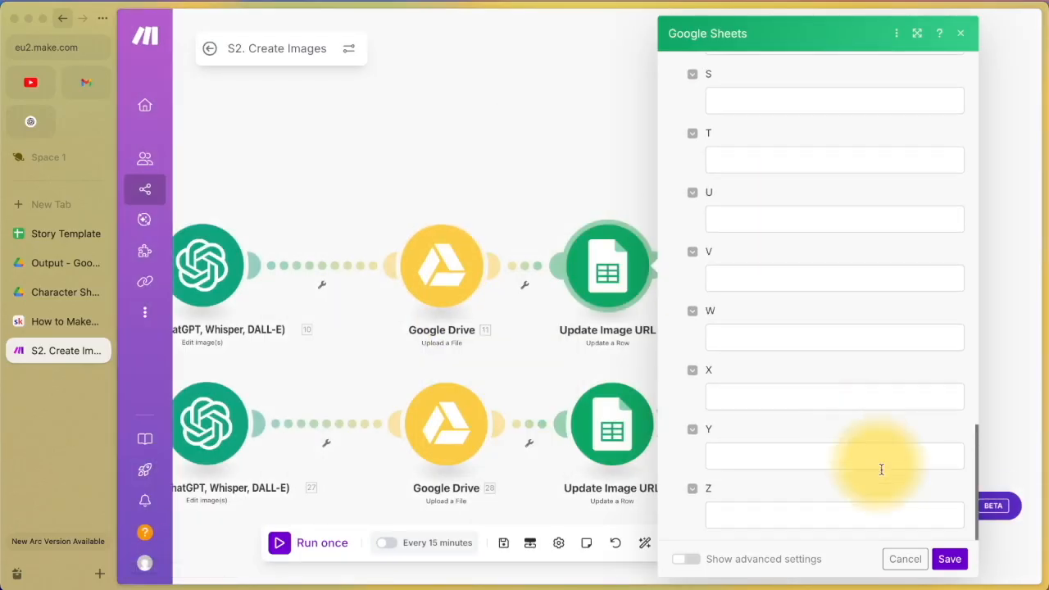
{"action": "left_click", "coordinate": [949, 559]}
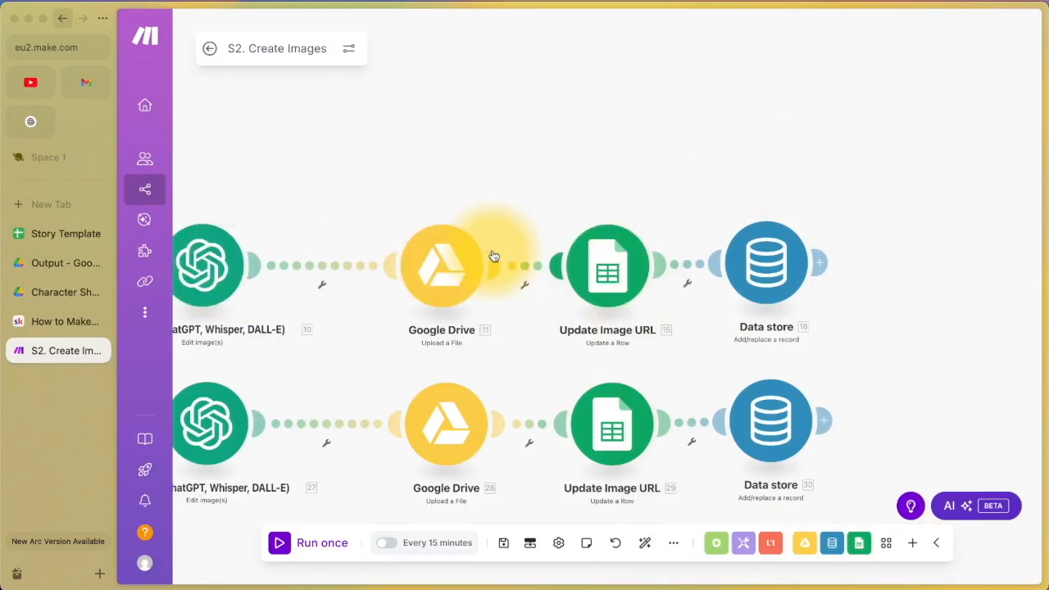
Step: In the Children's Books Data store module, set Overwrite an existing record to Yes
{"action": "left_click", "coordinate": [769, 263]}
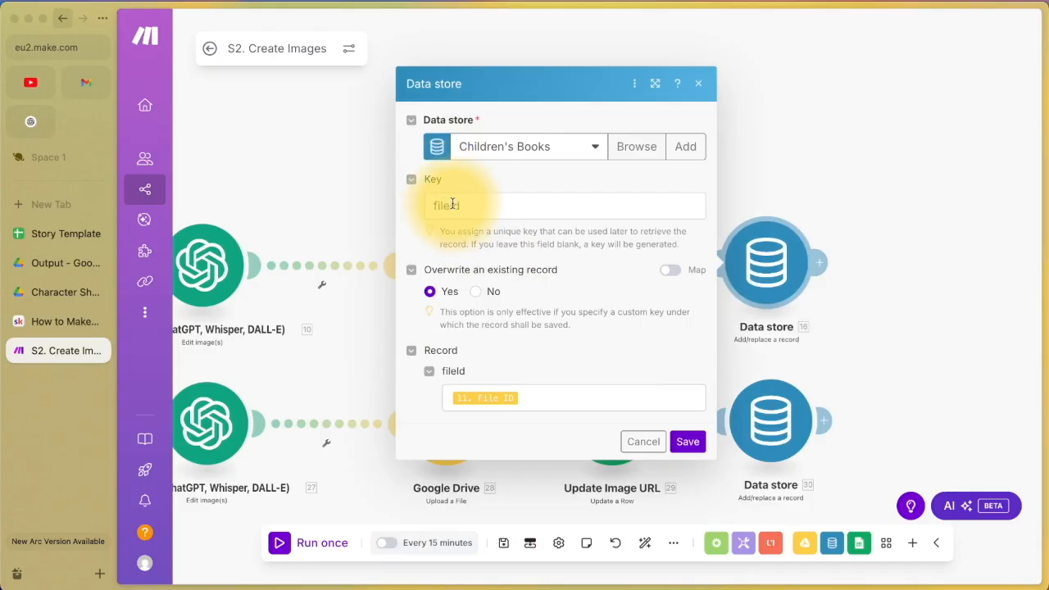
{"action": "left_click", "coordinate": [431, 292]}
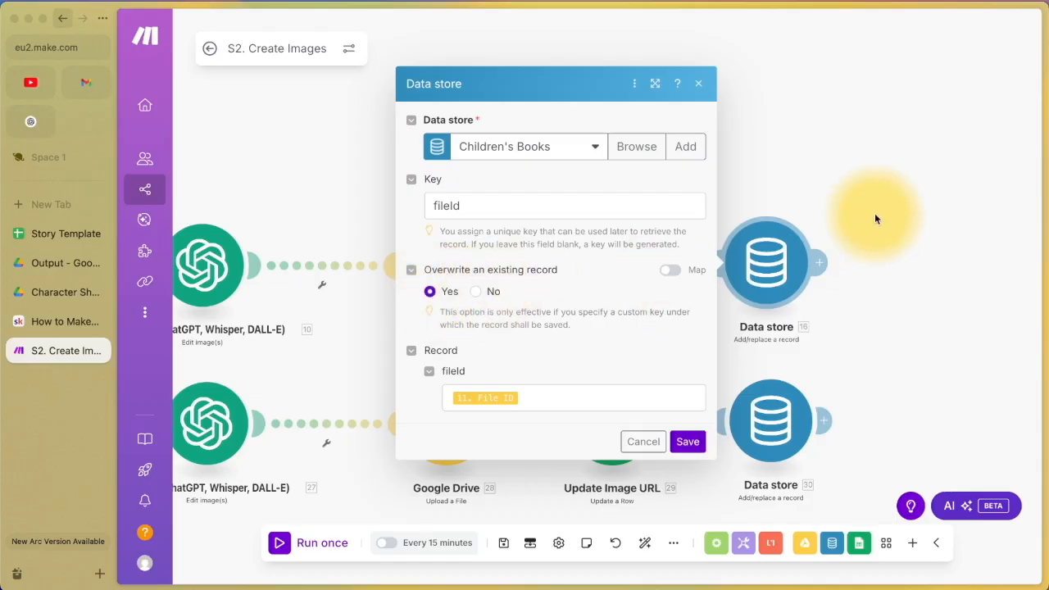
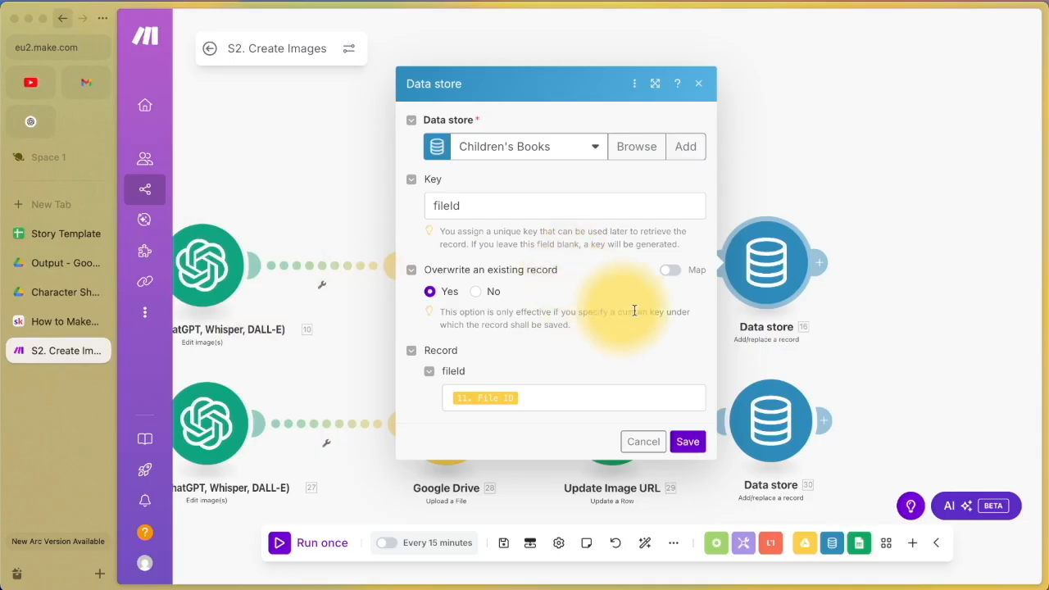
Step: Map 11. File ID into the record's fileId field, then save the module and the scenario
{"action": "left_click", "coordinate": [548, 399]}
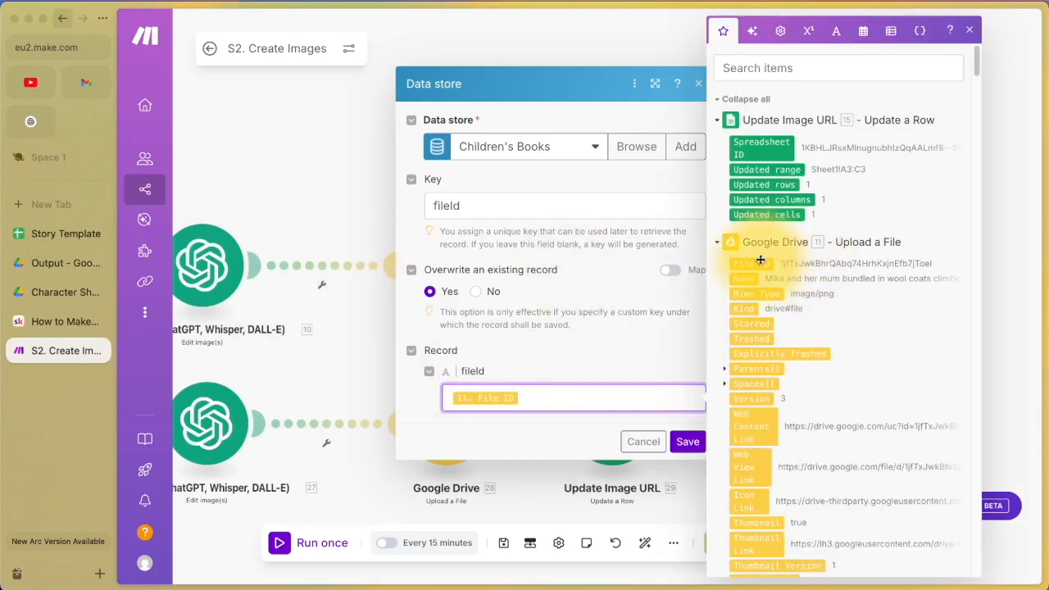
{"action": "left_click", "coordinate": [684, 439]}
{"action": "left_click", "coordinate": [501, 543]}
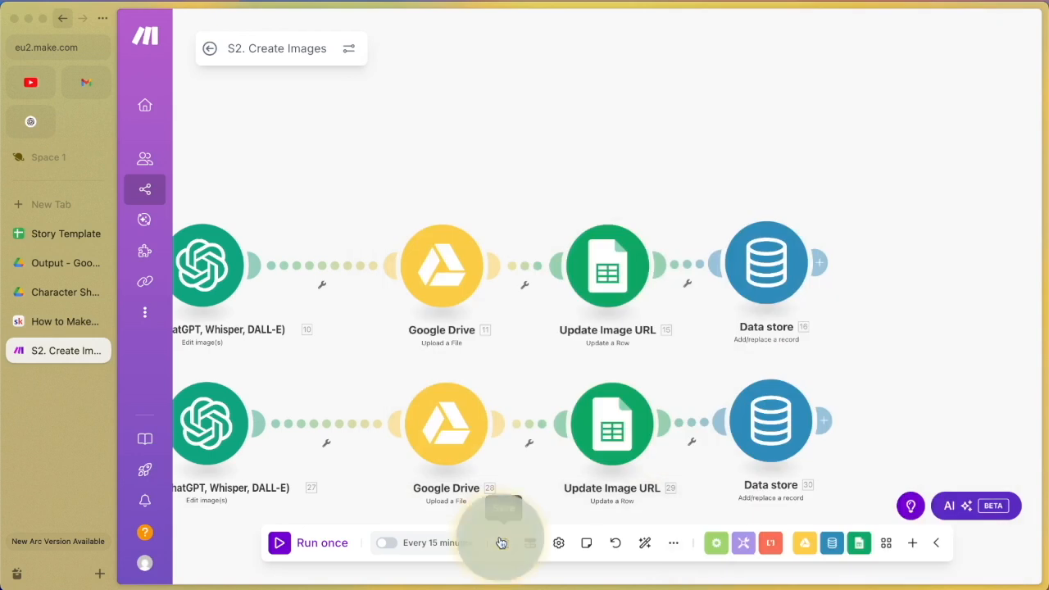
Step: Pan to the Router and look through the route filters to find 'if images exist'
{"action": "left_click_drag", "start_coordinate": [344, 159], "coordinate": [679, 147]}
{"action": "left_click_drag", "start_coordinate": [422, 146], "coordinate": [623, 146]}
{"action": "left_click_drag", "start_coordinate": [484, 151], "coordinate": [768, 140]}
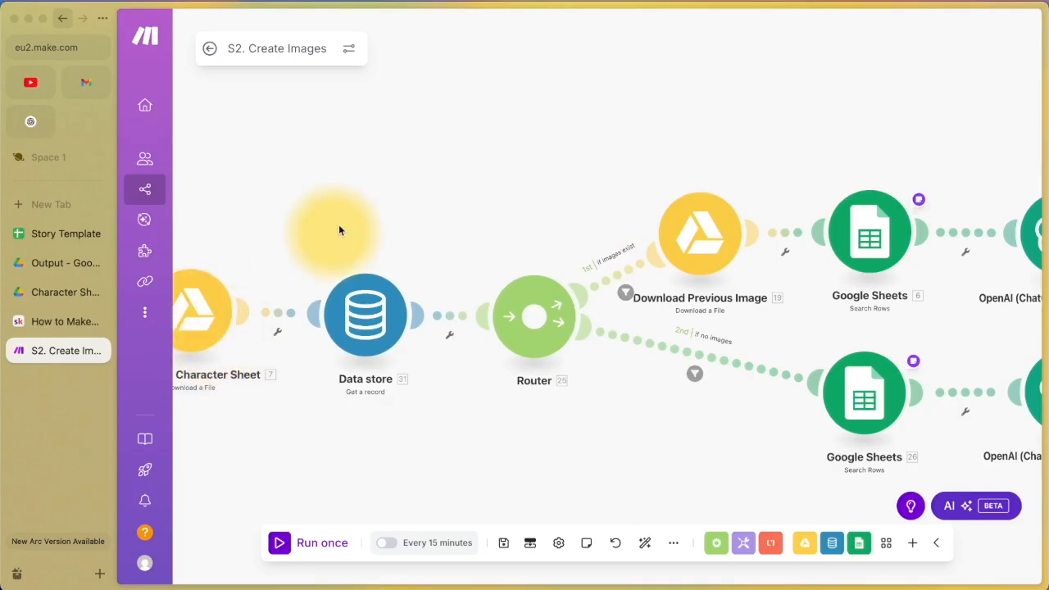
{"action": "scroll", "coordinate": [339, 225], "scroll_direction": "down", "scroll_amount": 3}
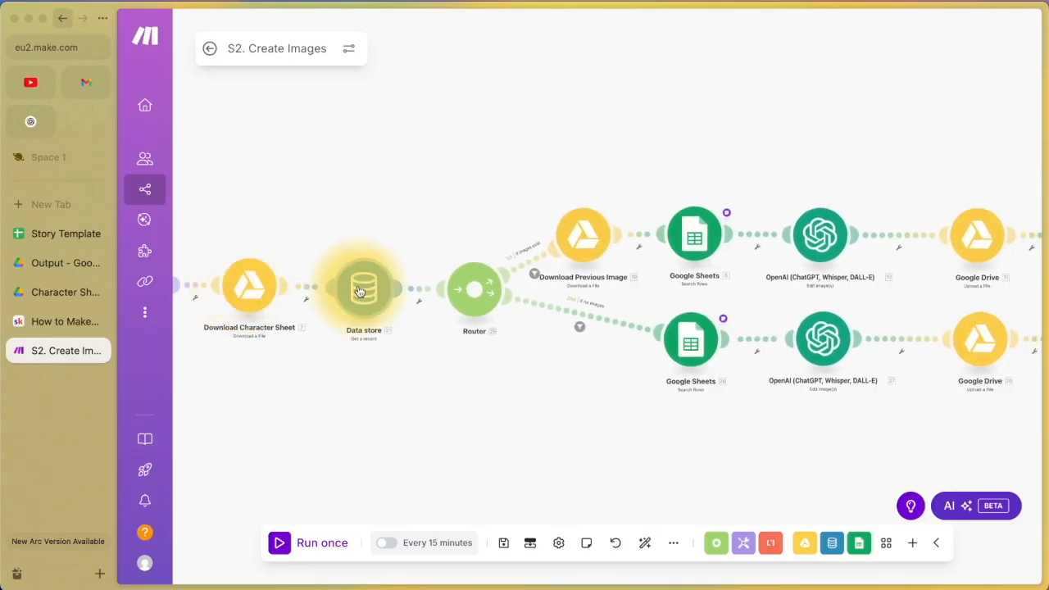
{"action": "scroll", "coordinate": [527, 188], "scroll_direction": "up", "scroll_amount": 4}
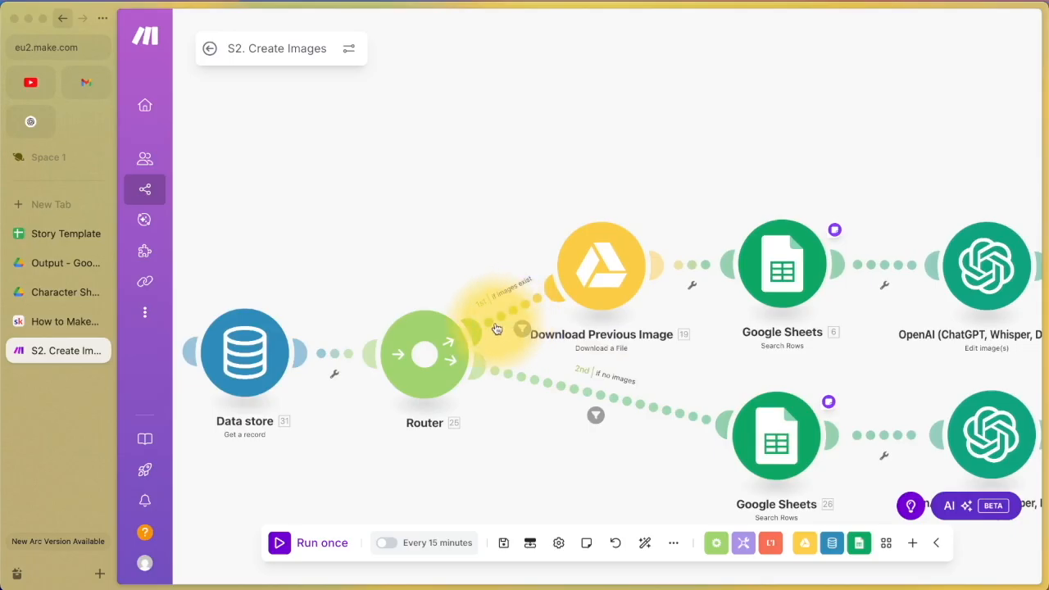
{"action": "left_click", "coordinate": [513, 317]}
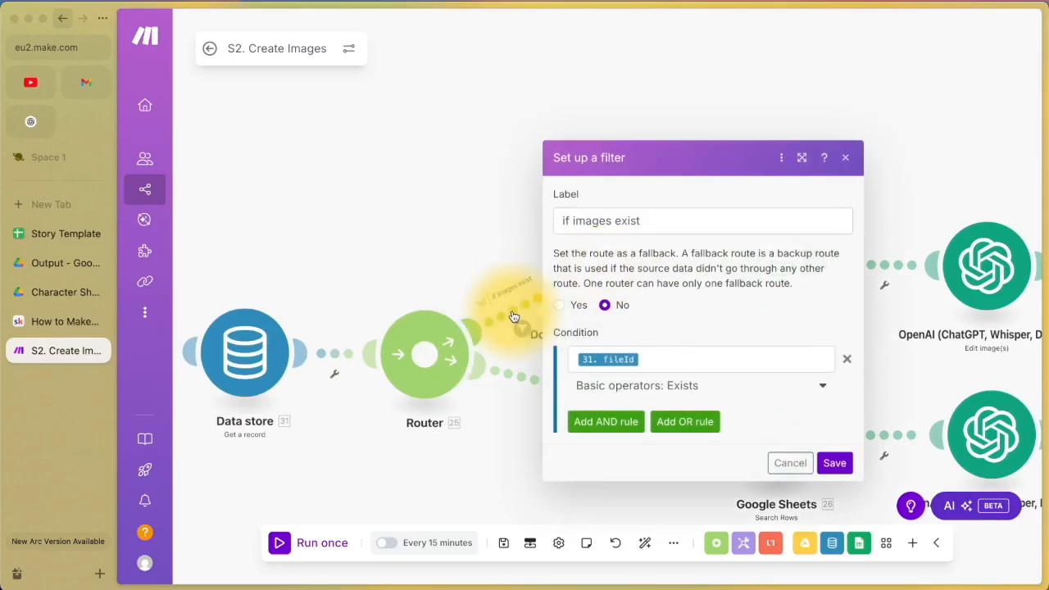
{"action": "left_click", "coordinate": [336, 358]}
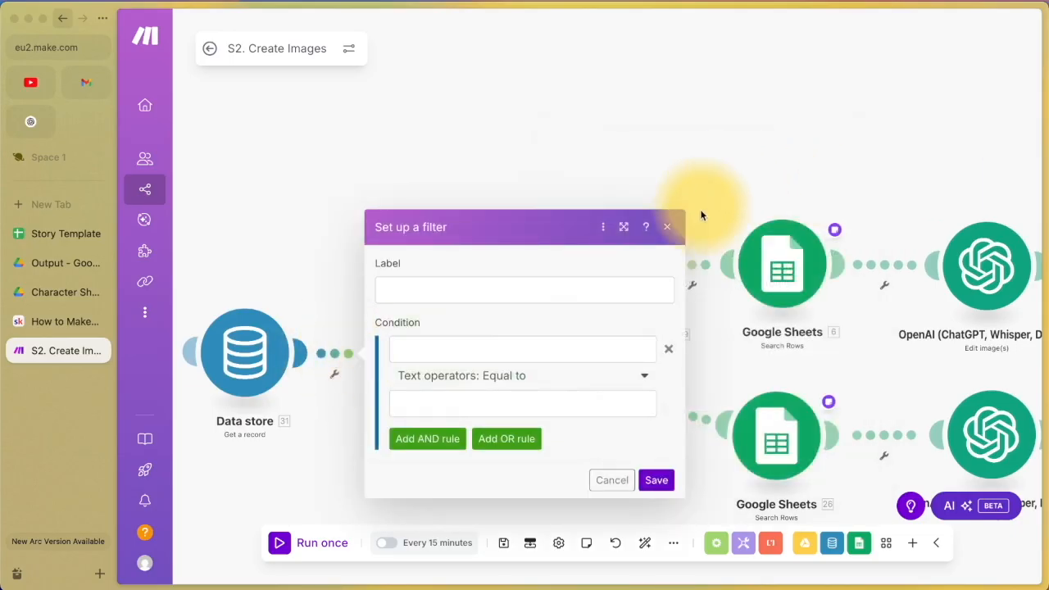
{"action": "left_click", "coordinate": [668, 226]}
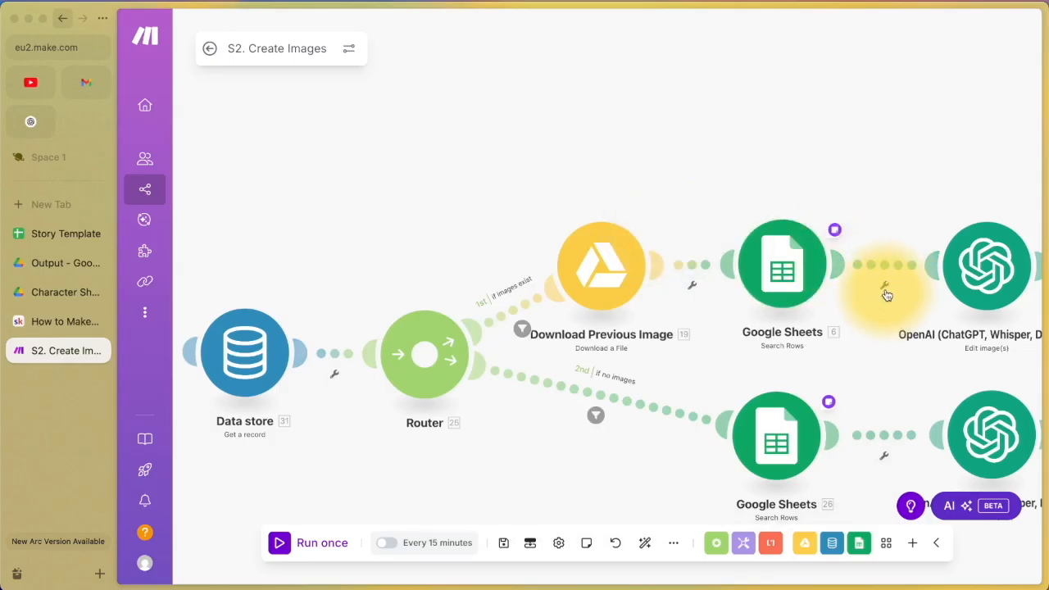
{"action": "left_click", "coordinate": [514, 315]}
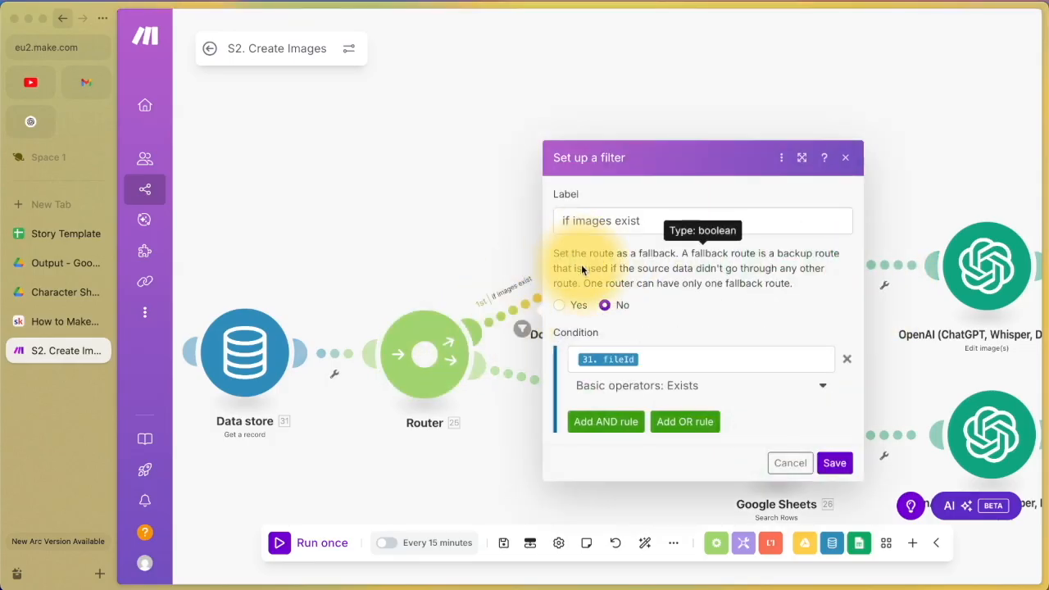
{"action": "left_click", "coordinate": [845, 158]}
Step: Set the 'if images exist' condition to 31. fileId with the Exists operator and save it
{"action": "left_click", "coordinate": [525, 326]}
{"action": "left_click", "coordinate": [643, 224]}
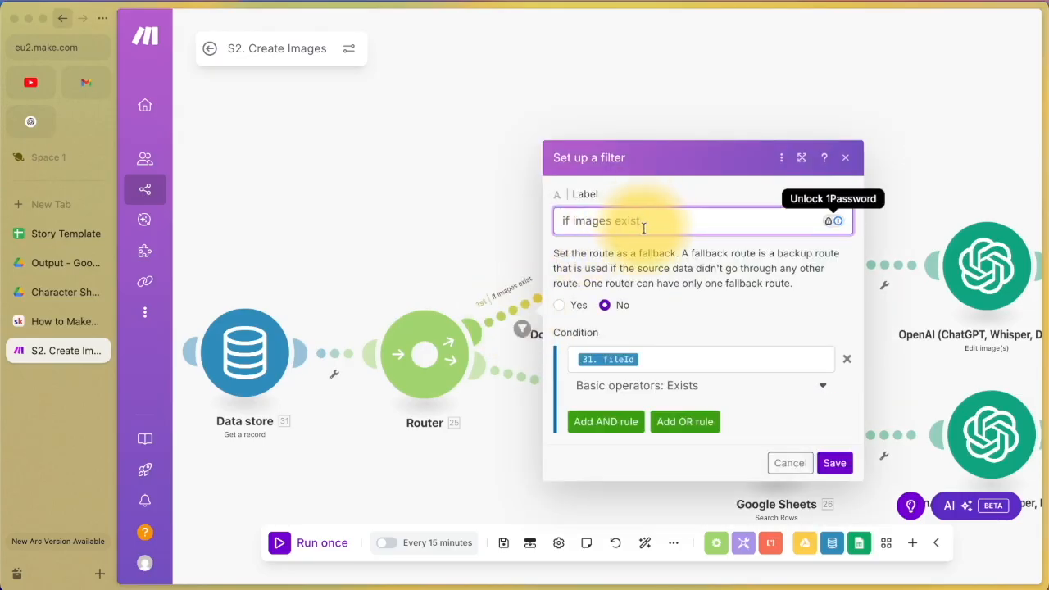
{"action": "left_click", "coordinate": [652, 359]}
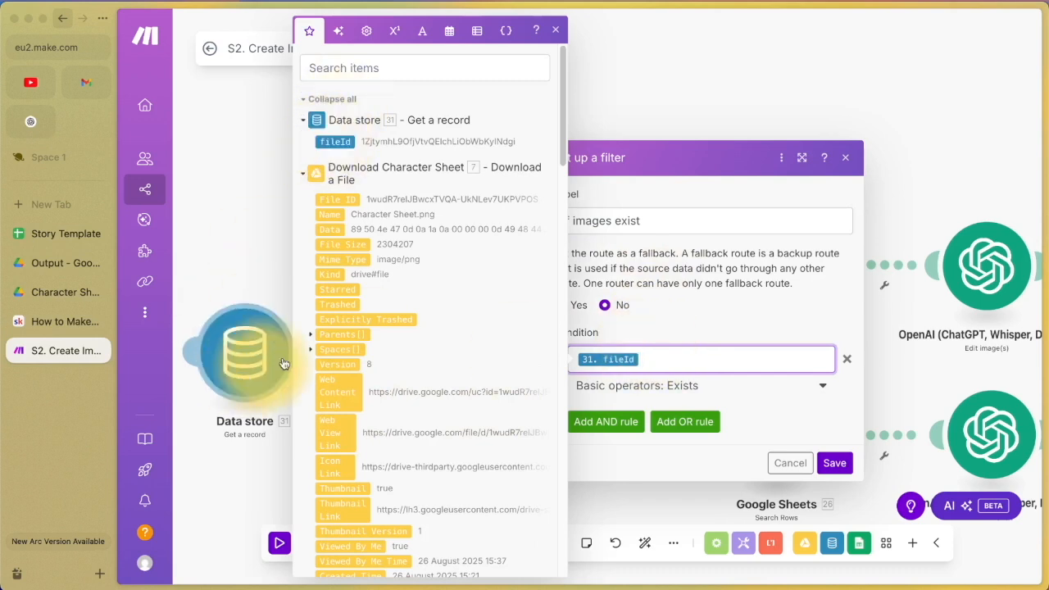
{"action": "left_click", "coordinate": [673, 386]}
{"action": "left_click", "coordinate": [635, 452]}
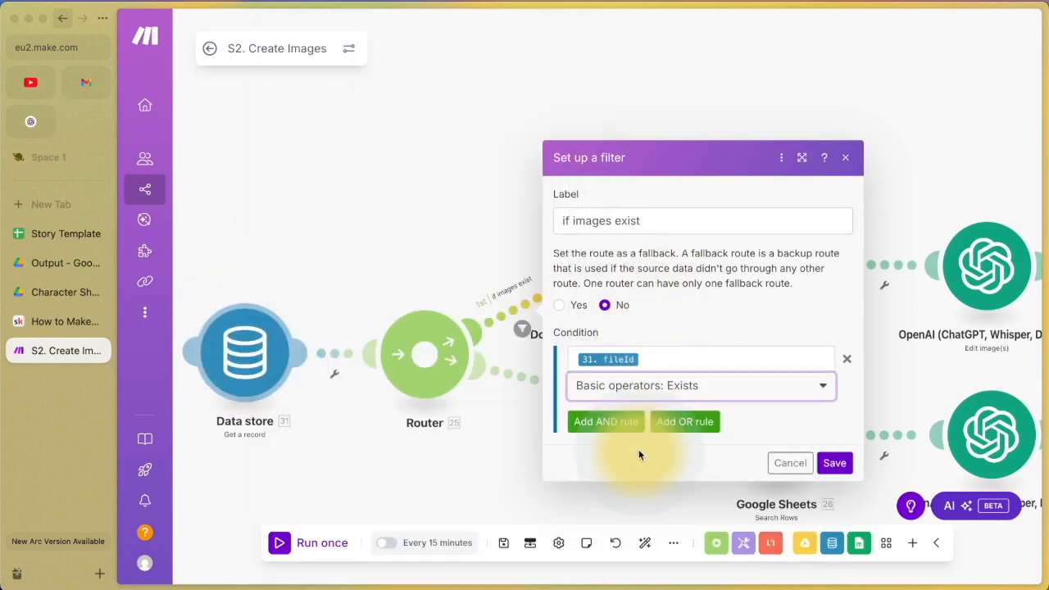
{"action": "left_click", "coordinate": [833, 464]}
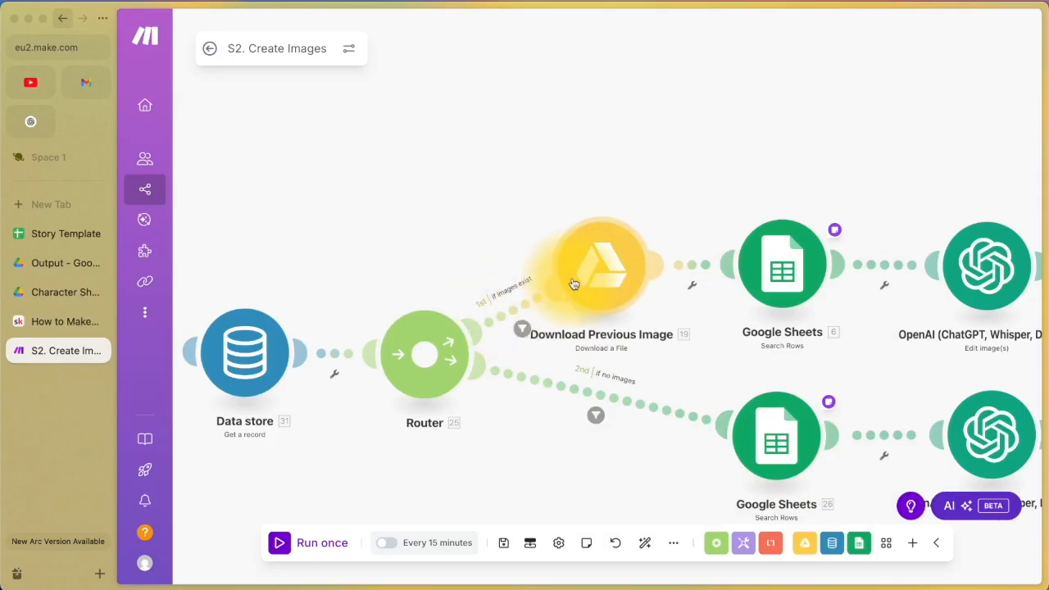
{"action": "scroll", "coordinate": [369, 436], "scroll_direction": "down", "scroll_amount": 3}
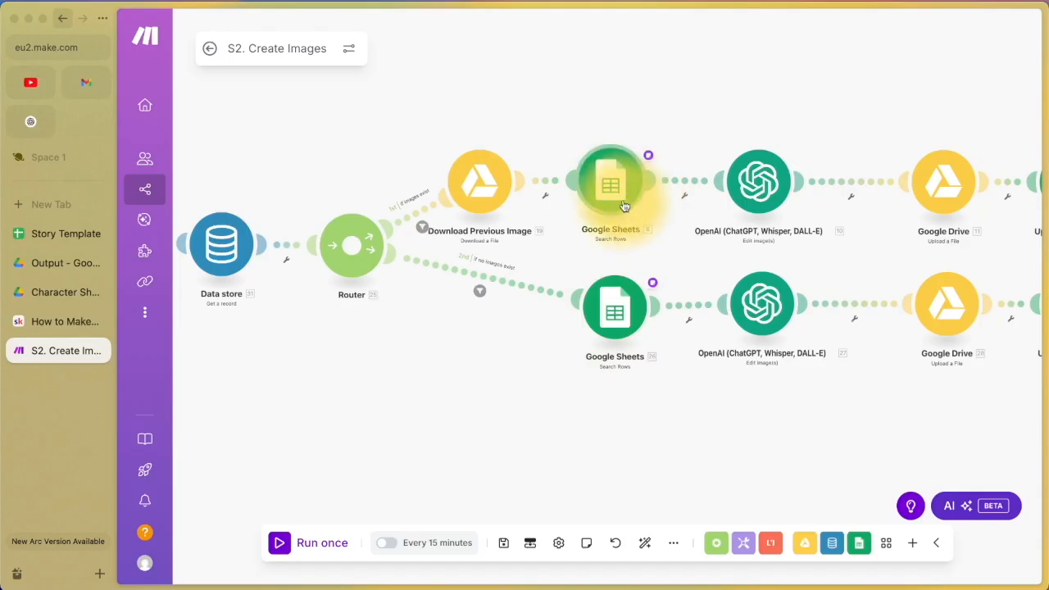
{"action": "left_click_drag", "start_coordinate": [681, 436], "coordinate": [486, 441]}
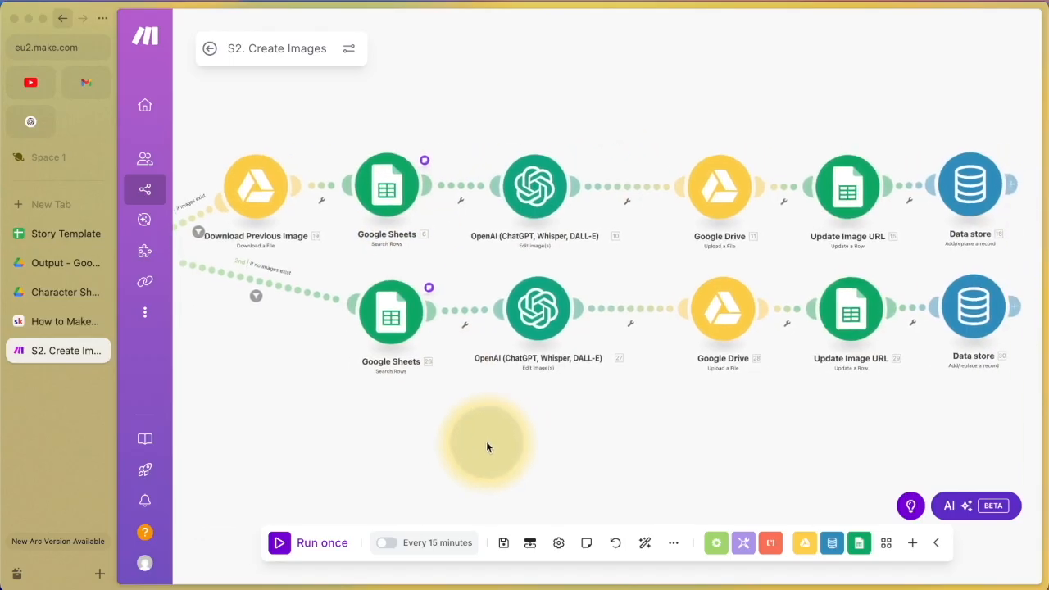
{"action": "scroll", "coordinate": [486, 447], "scroll_direction": "down", "scroll_amount": 1}
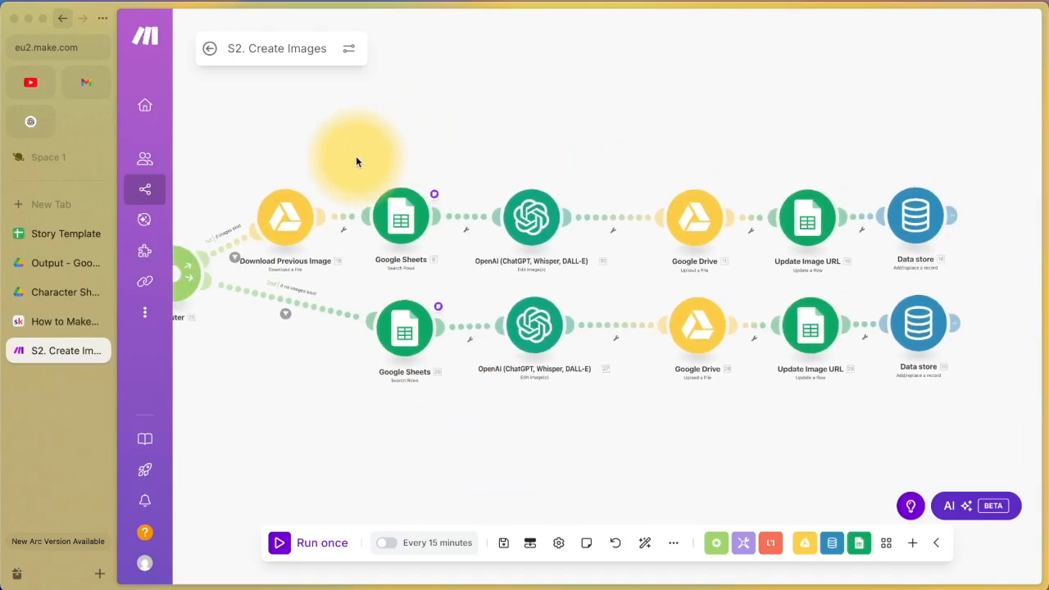
{"action": "left_click_drag", "start_coordinate": [356, 161], "coordinate": [389, 199]}
{"action": "right_click", "coordinate": [390, 199]}
{"action": "left_click", "coordinate": [413, 214]}
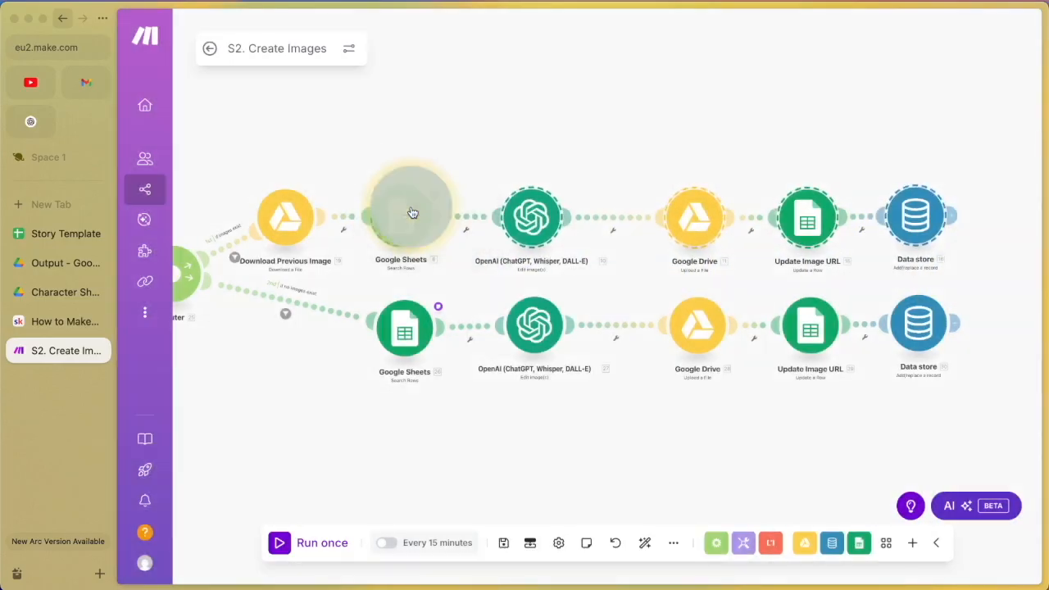
{"action": "right_click", "coordinate": [413, 447]}
{"action": "left_click", "coordinate": [445, 485]}
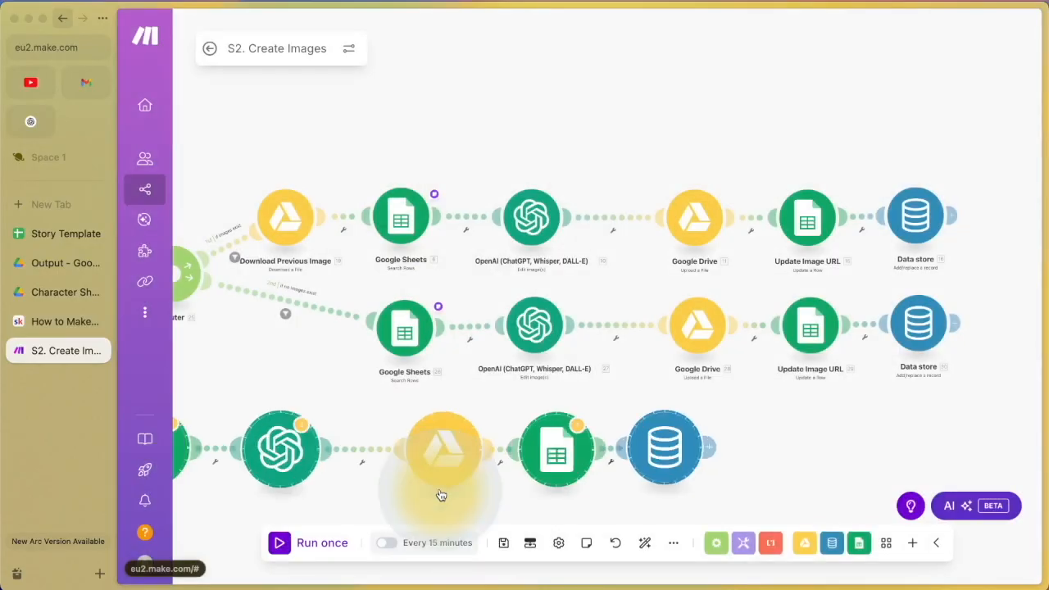
{"action": "left_click_drag", "start_coordinate": [679, 472], "coordinate": [931, 456]}
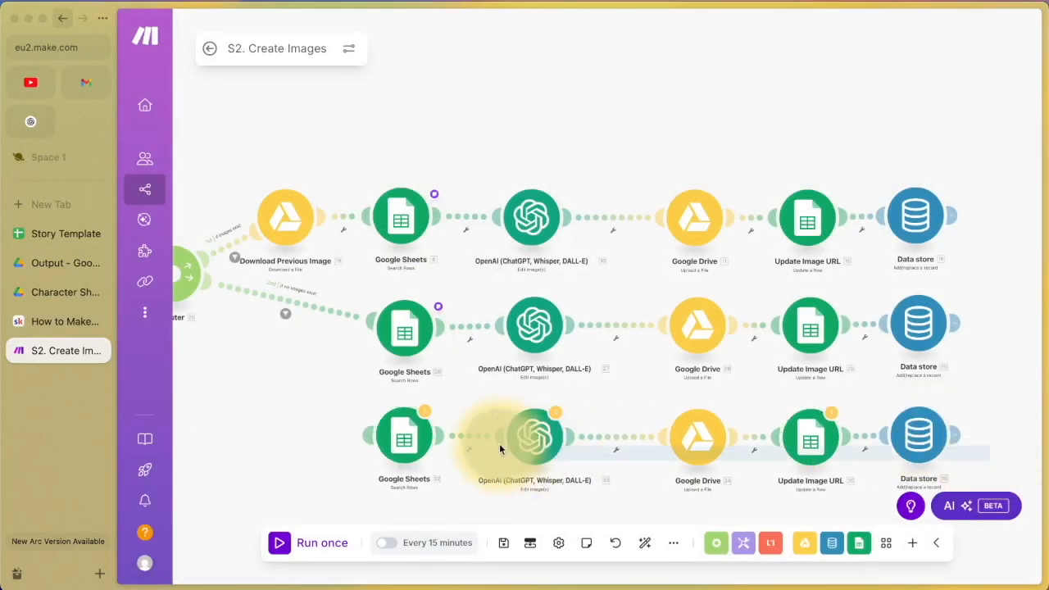
{"action": "key", "text": "Delete"}
{"action": "left_click_drag", "start_coordinate": [344, 420], "coordinate": [455, 427]}
{"action": "scroll", "coordinate": [531, 366], "scroll_direction": "up", "scroll_amount": 3}
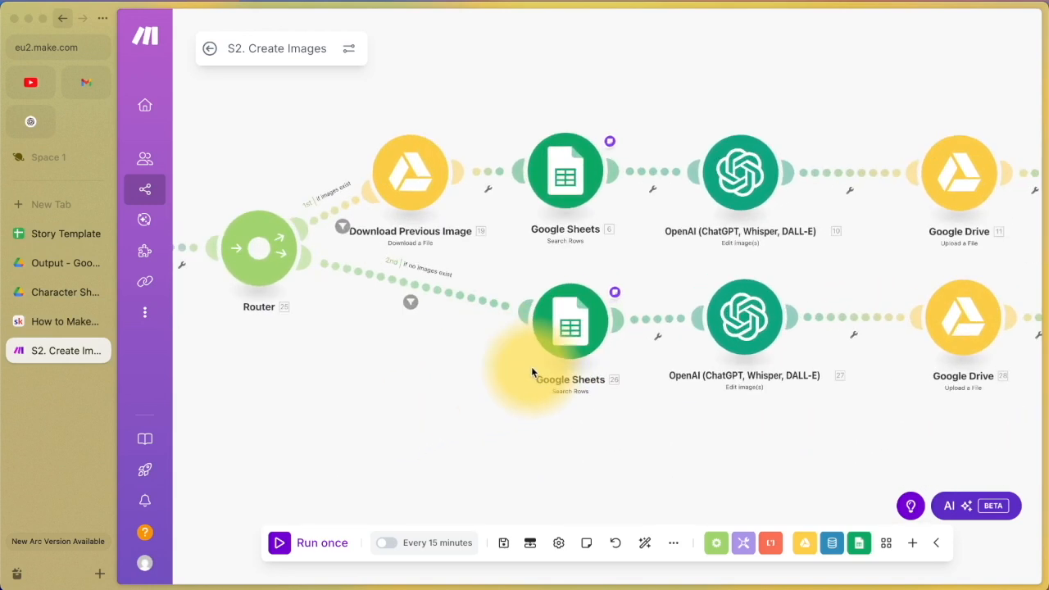
Step: Review the Search Rows filter (A exists, C does not exist) and the 'if no images exist' filter
{"action": "left_click", "coordinate": [574, 328]}
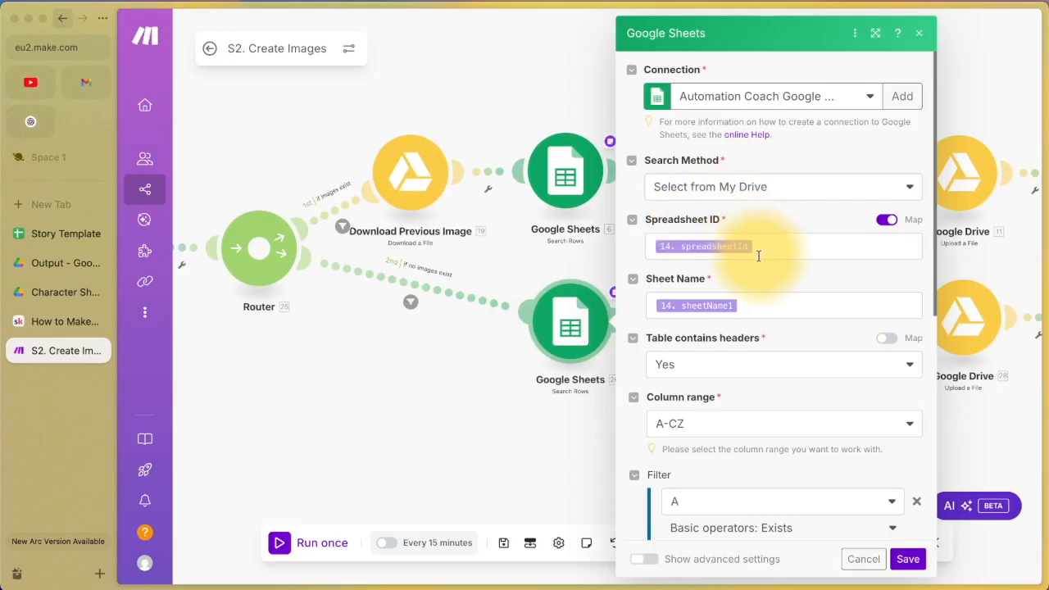
{"action": "scroll", "coordinate": [754, 303], "scroll_direction": "down", "scroll_amount": 3}
{"action": "scroll", "coordinate": [680, 315], "scroll_direction": "down", "scroll_amount": 3}
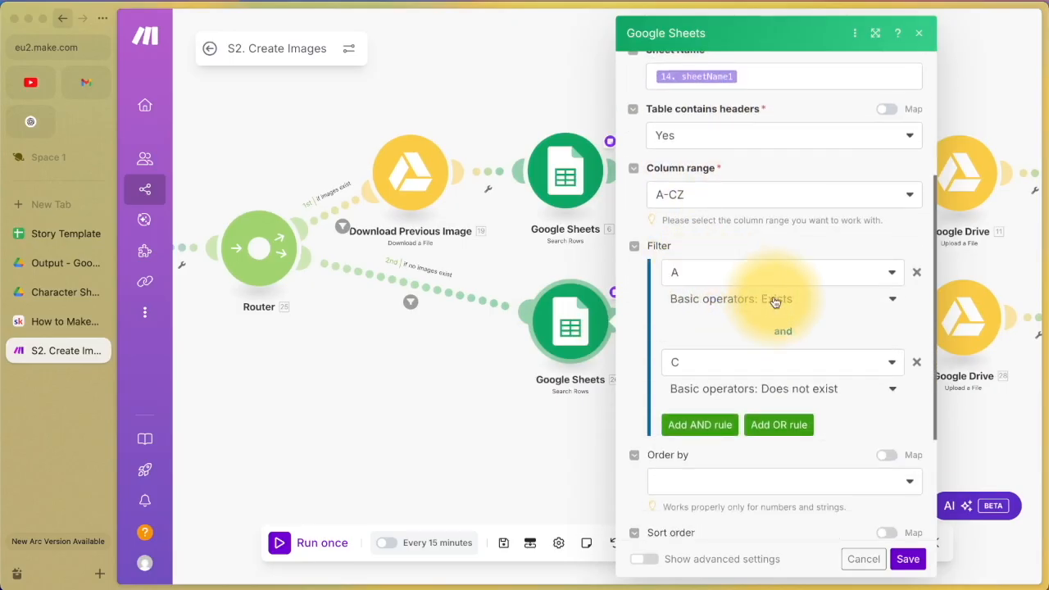
{"action": "left_click", "coordinate": [867, 565]}
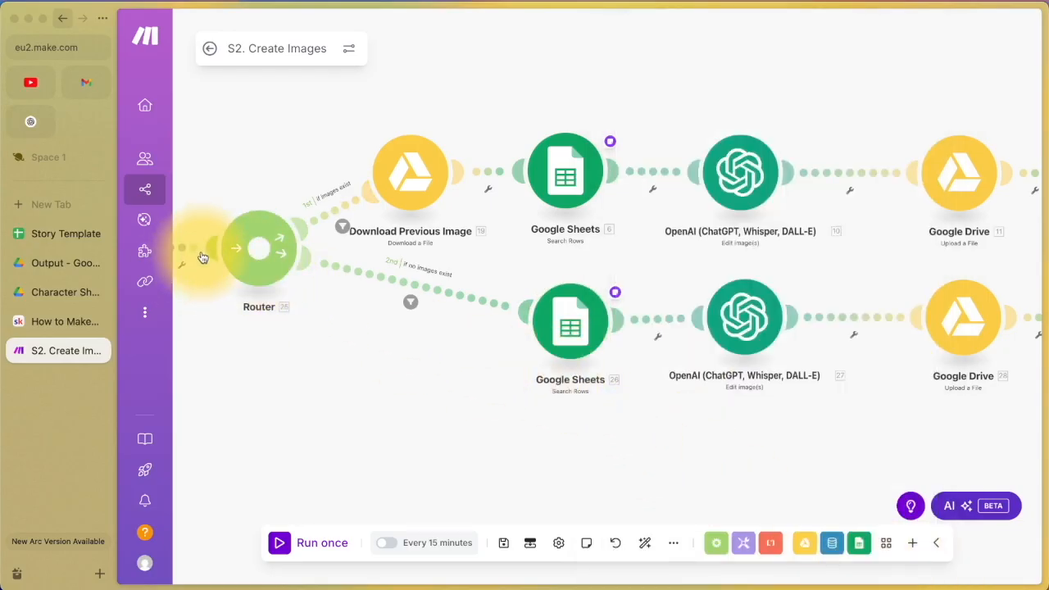
{"action": "left_click", "coordinate": [418, 287]}
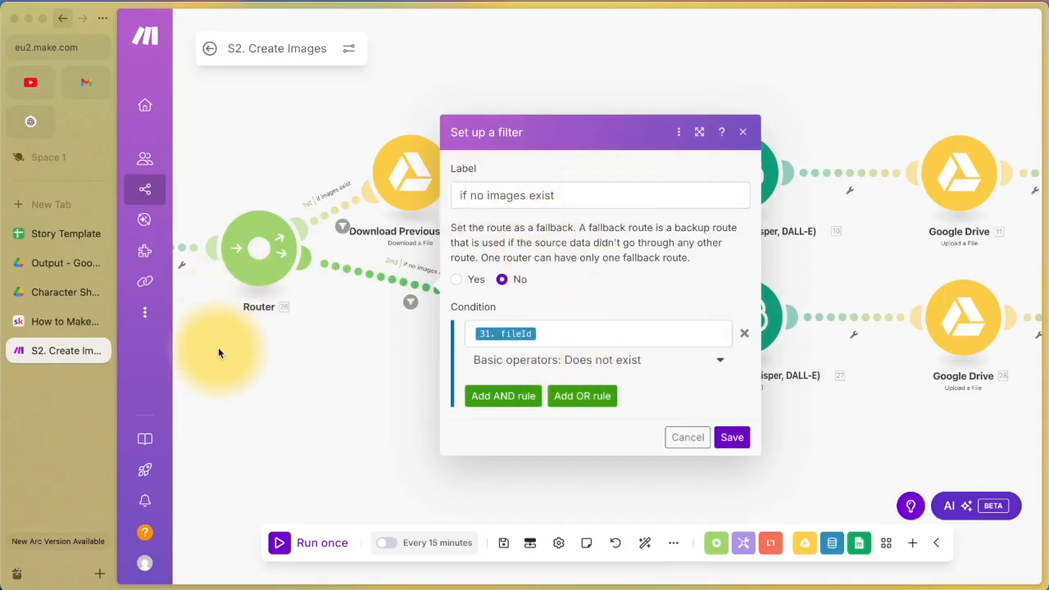
{"action": "left_click", "coordinate": [580, 330]}
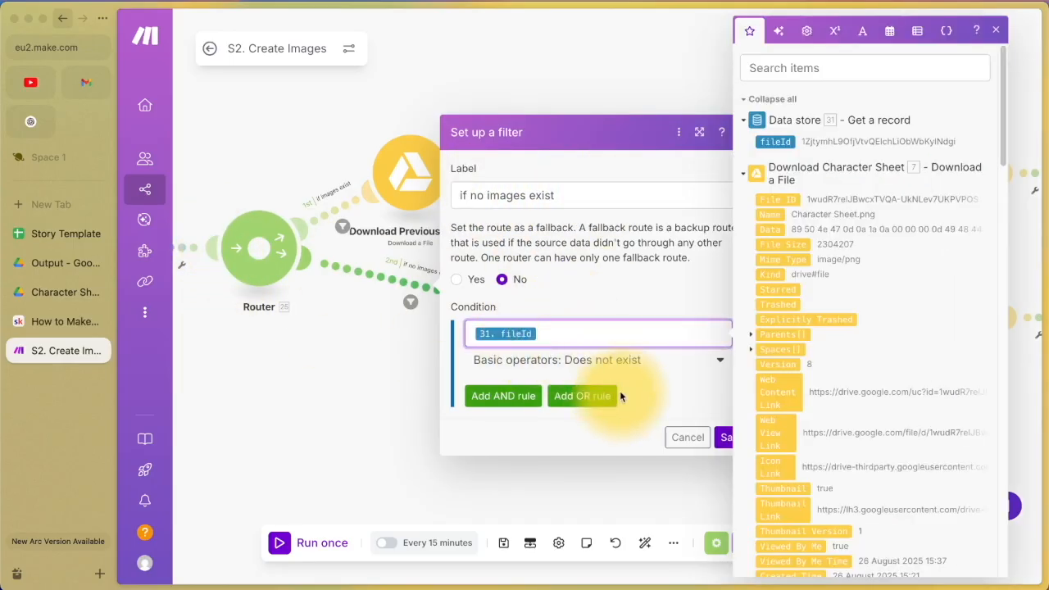
{"action": "left_click", "coordinate": [679, 439]}
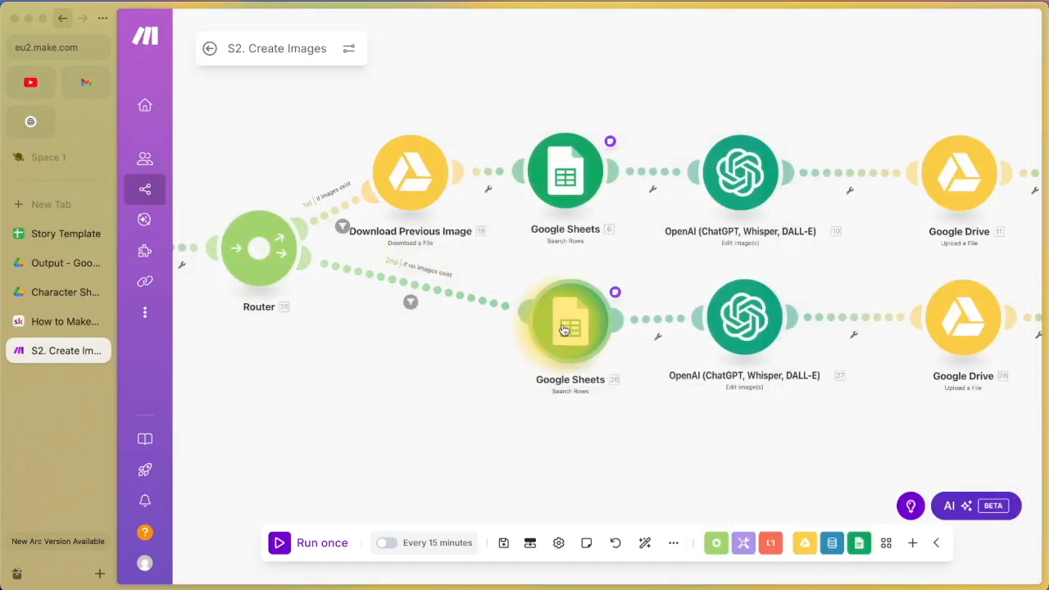
Step: Recheck the Google Sheets 26 Search Rows settings, including the limit on returned rows
{"action": "left_click", "coordinate": [564, 330]}
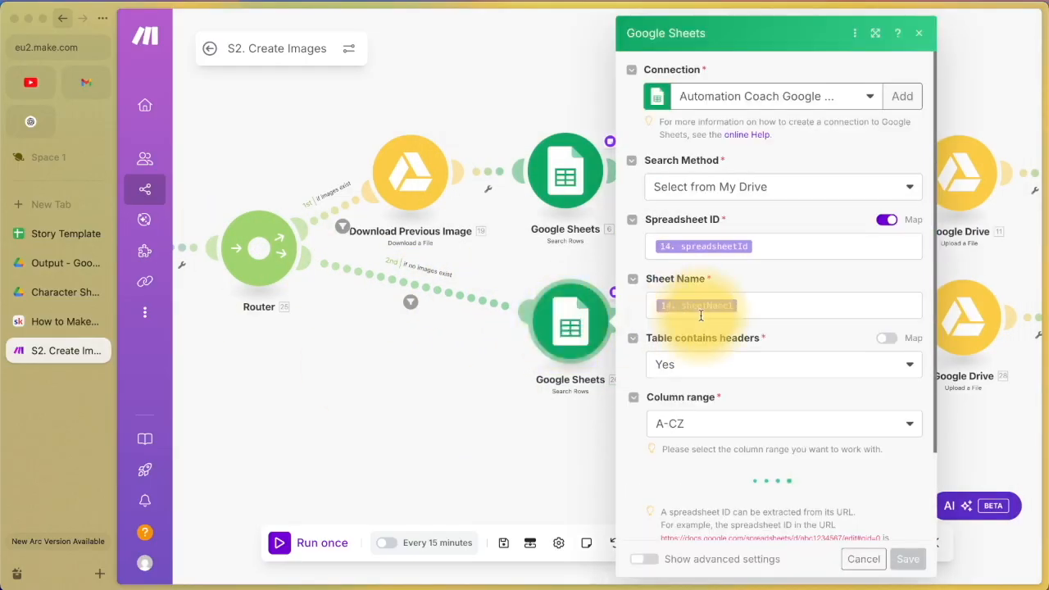
{"action": "scroll", "coordinate": [703, 328], "scroll_direction": "down", "scroll_amount": 3}
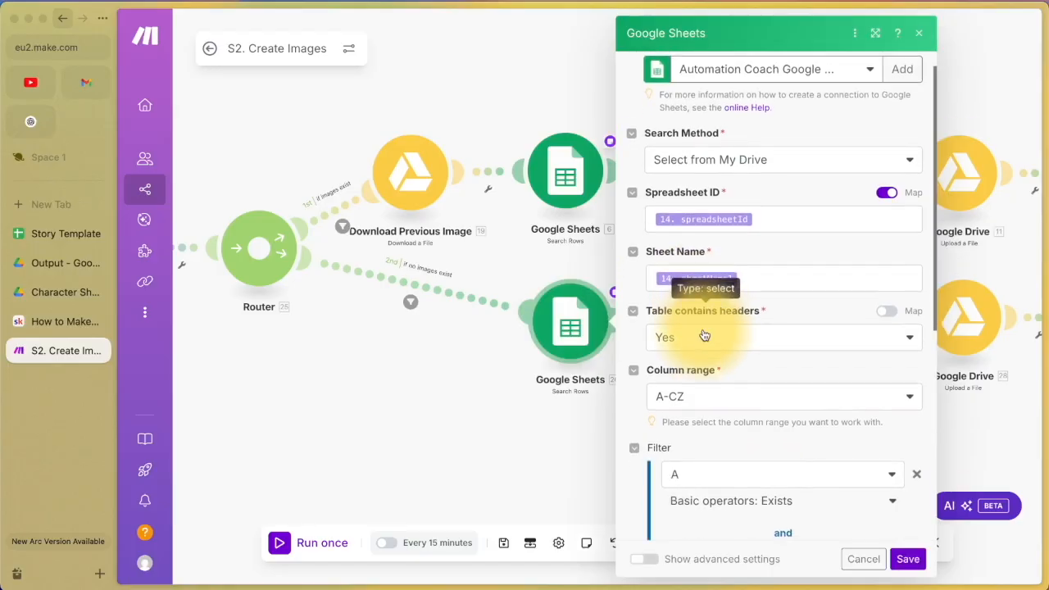
{"action": "scroll", "coordinate": [702, 333], "scroll_direction": "down", "scroll_amount": 8}
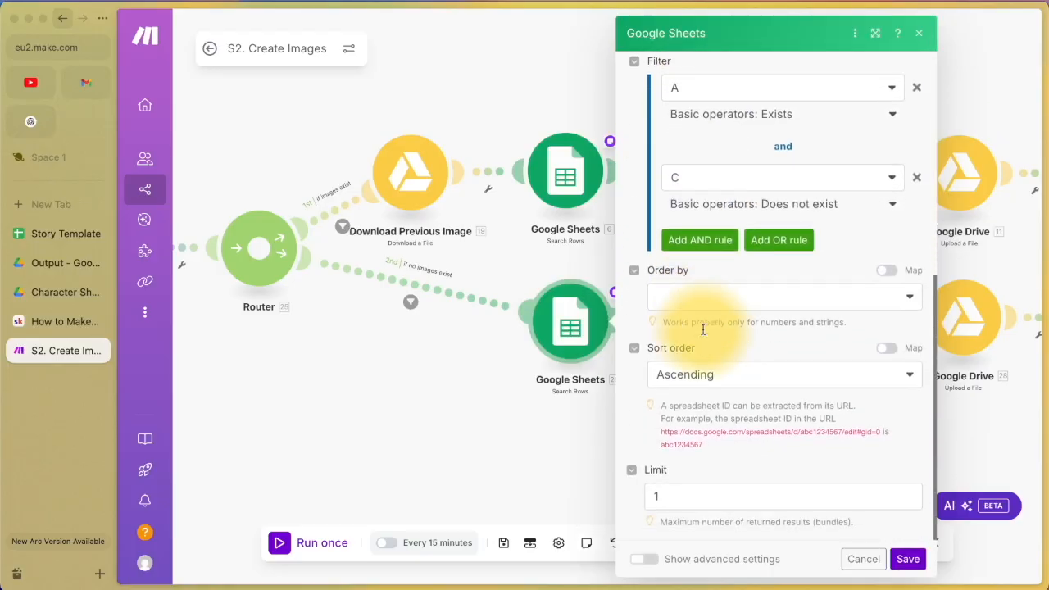
{"action": "left_click", "coordinate": [678, 497]}
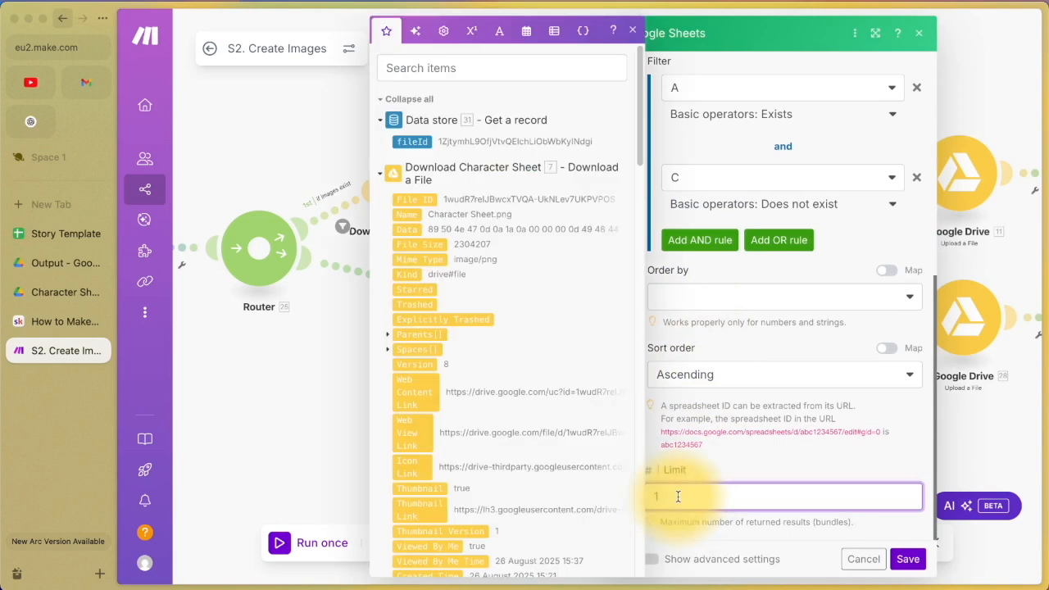
{"action": "left_click", "coordinate": [863, 559]}
Step: Look at row 2 of the Story Template sheet, then recheck the lower Search Rows module
{"action": "left_click", "coordinate": [61, 238]}
{"action": "left_click", "coordinate": [134, 218]}
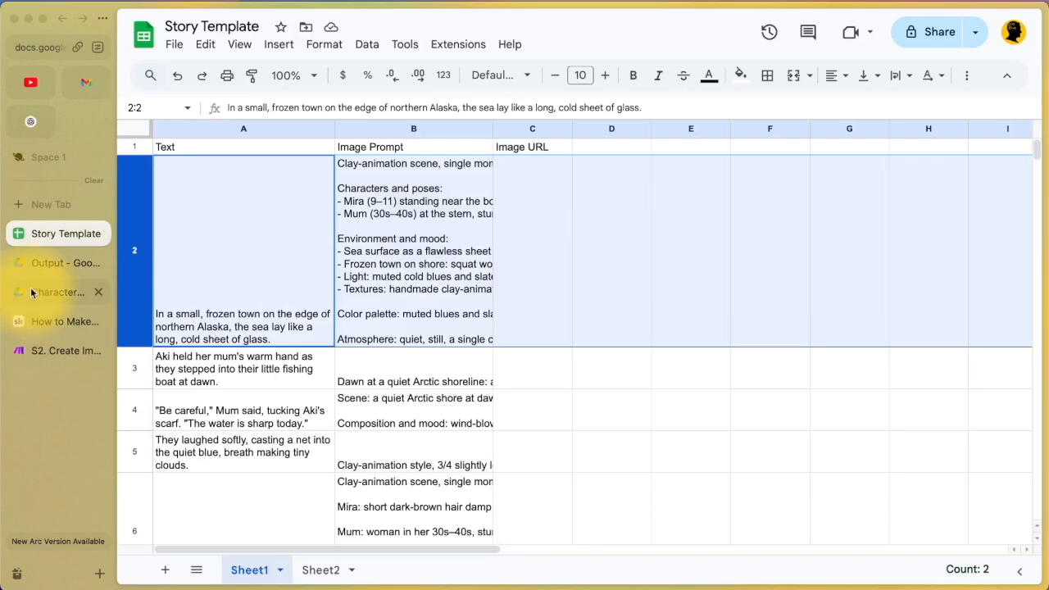
{"action": "left_click", "coordinate": [35, 350]}
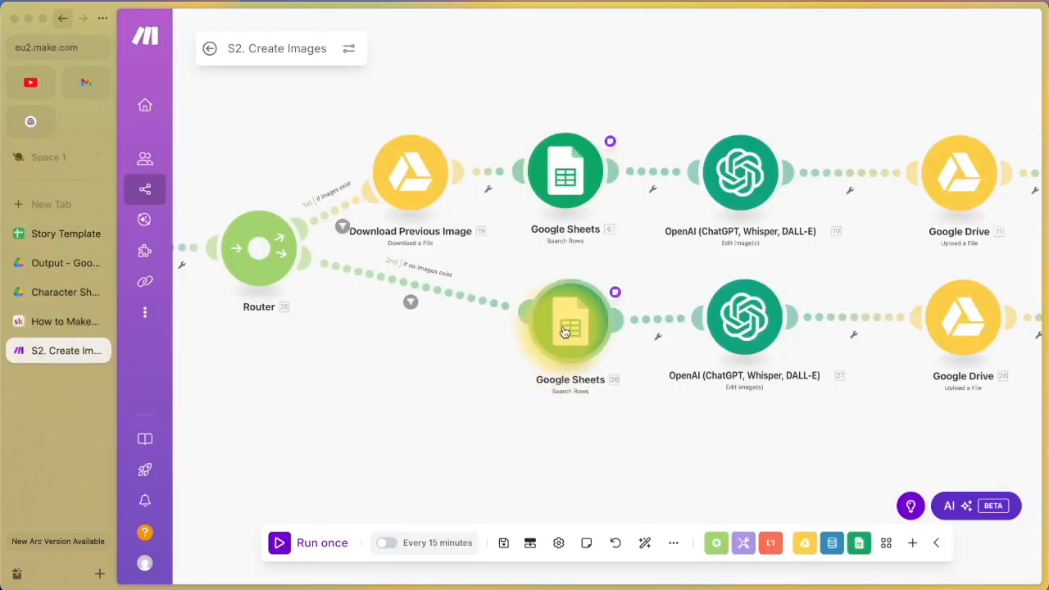
{"action": "left_click", "coordinate": [570, 327]}
{"action": "scroll", "coordinate": [699, 399], "scroll_direction": "down", "scroll_amount": 5}
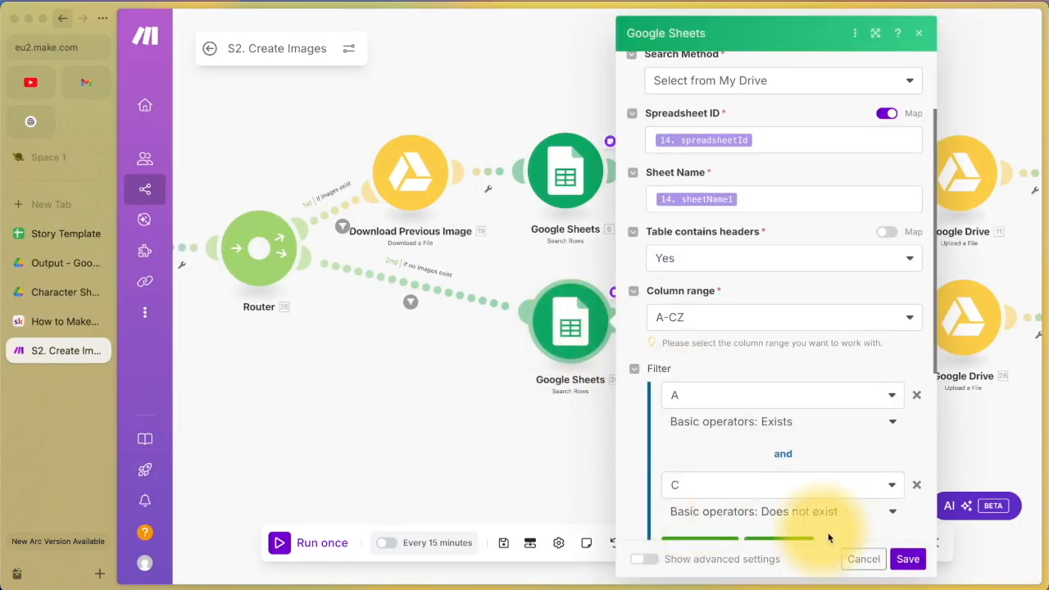
{"action": "scroll", "coordinate": [853, 492], "scroll_direction": "down", "scroll_amount": 4}
{"action": "key", "text": "Escape"}
{"action": "left_click_drag", "start_coordinate": [760, 432], "coordinate": [487, 449]}
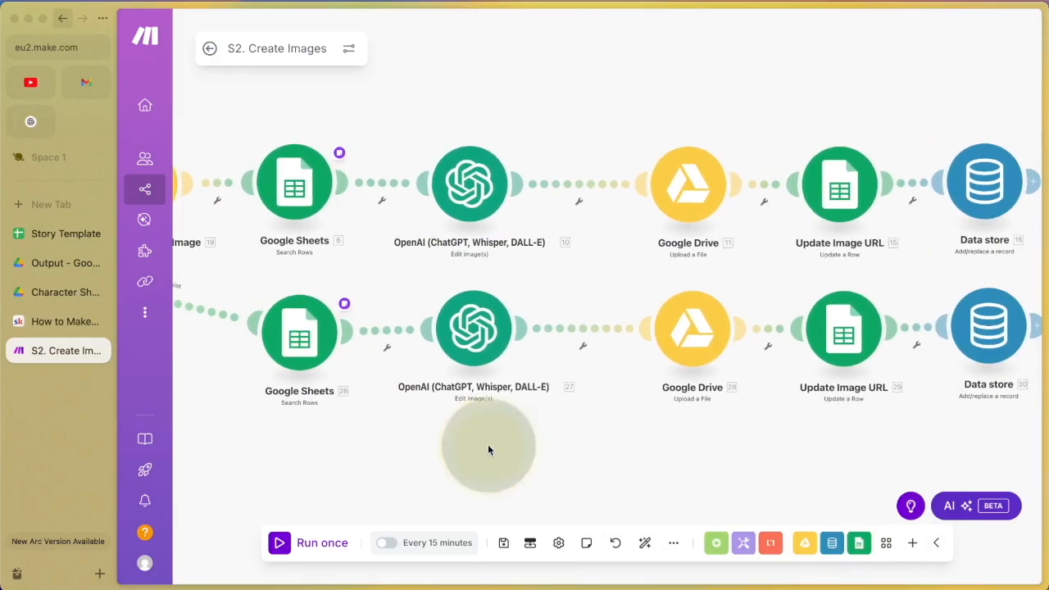
{"action": "left_click", "coordinate": [475, 355]}
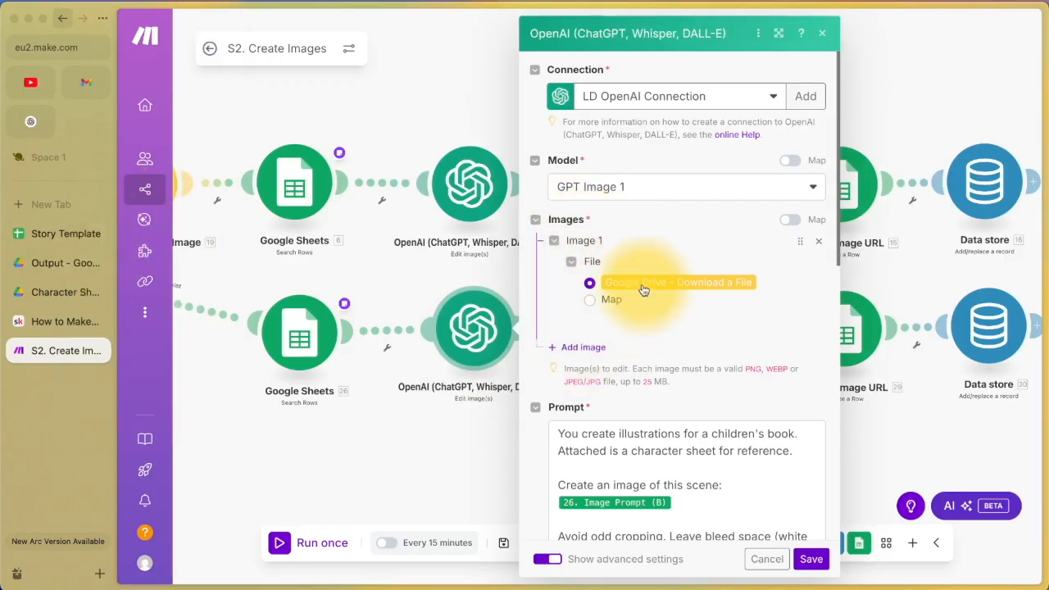
{"action": "scroll", "coordinate": [721, 303], "scroll_direction": "down", "scroll_amount": 4}
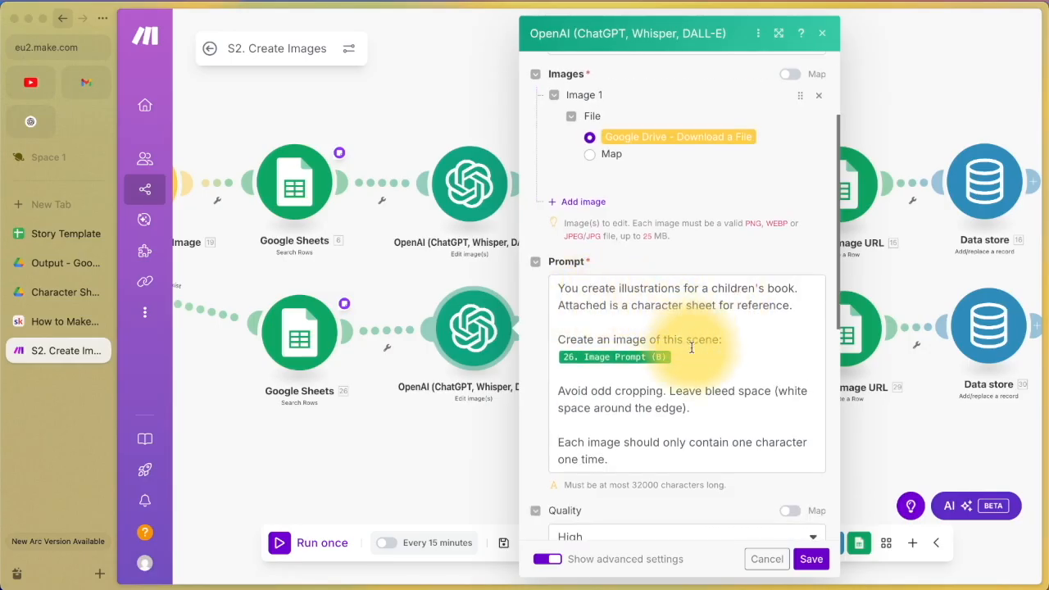
{"action": "left_click_drag", "start_coordinate": [795, 306], "coordinate": [557, 305]}
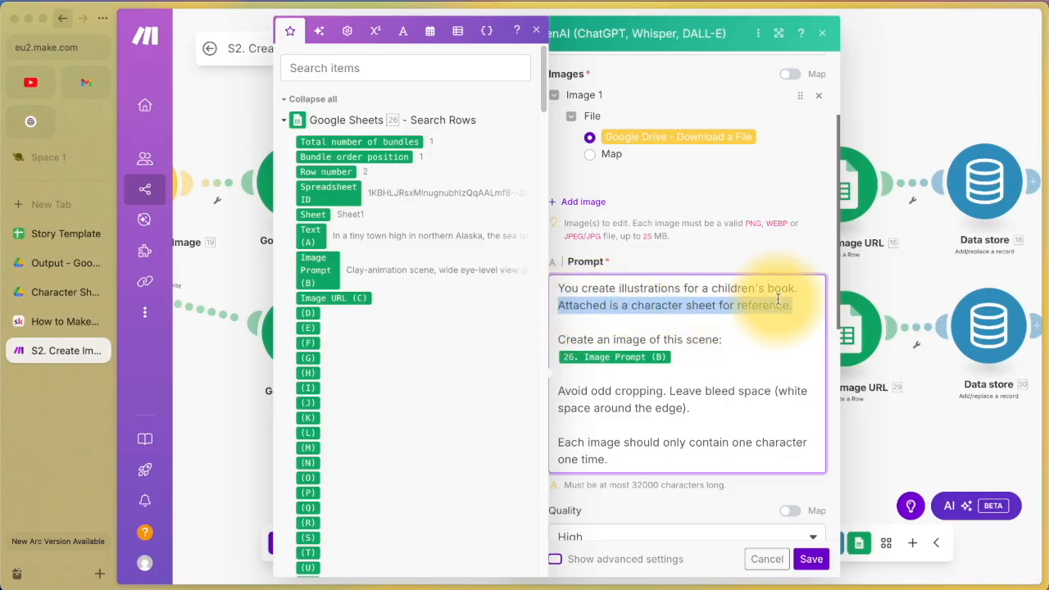
{"action": "left_click", "coordinate": [768, 560]}
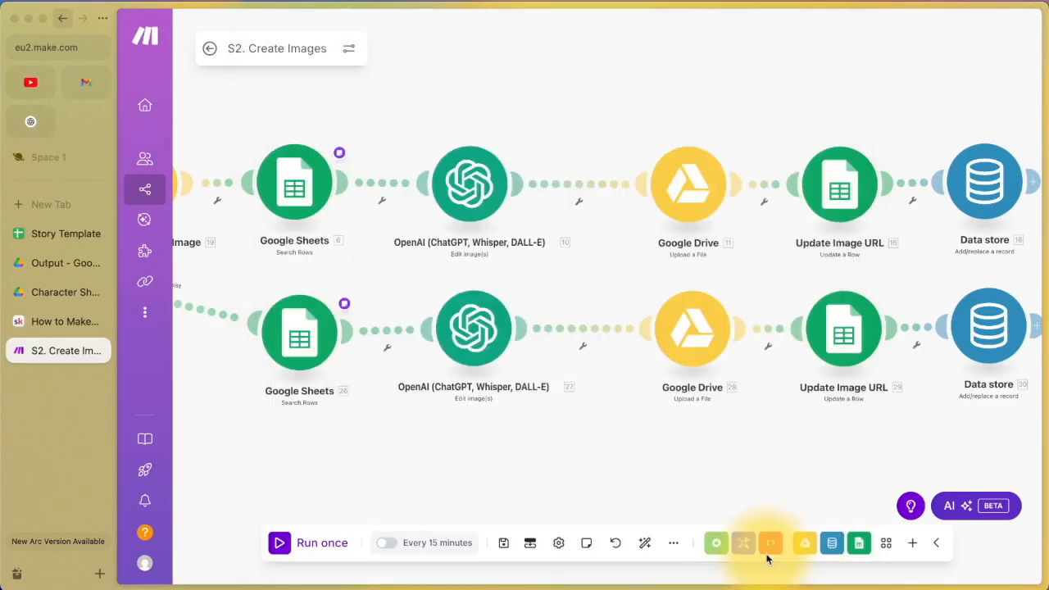
{"action": "left_click", "coordinate": [473, 324]}
{"action": "scroll", "coordinate": [637, 477], "scroll_direction": "down", "scroll_amount": 5}
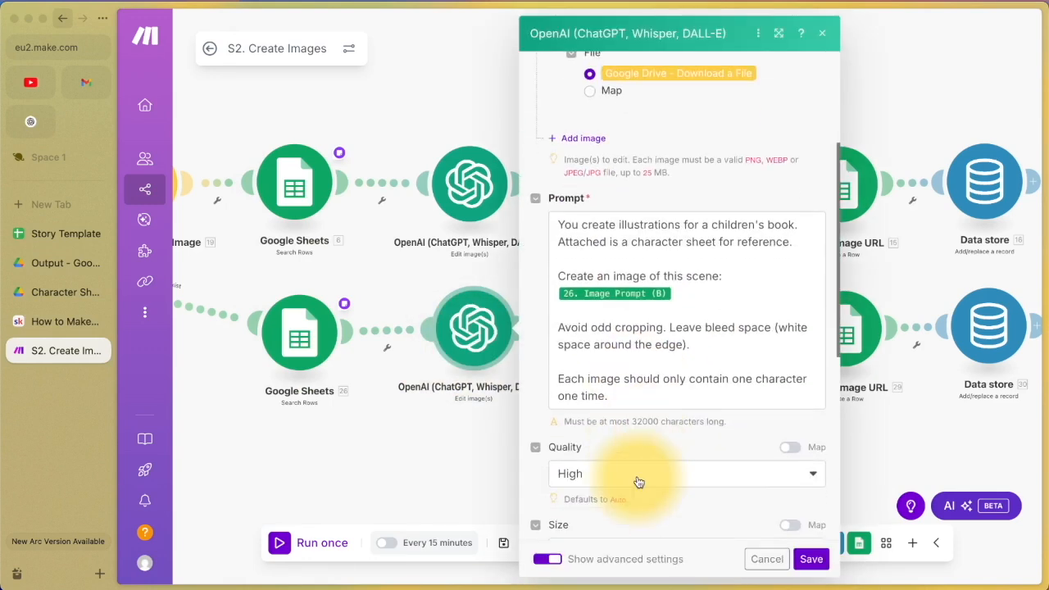
{"action": "scroll", "coordinate": [658, 291], "scroll_direction": "down", "scroll_amount": 3}
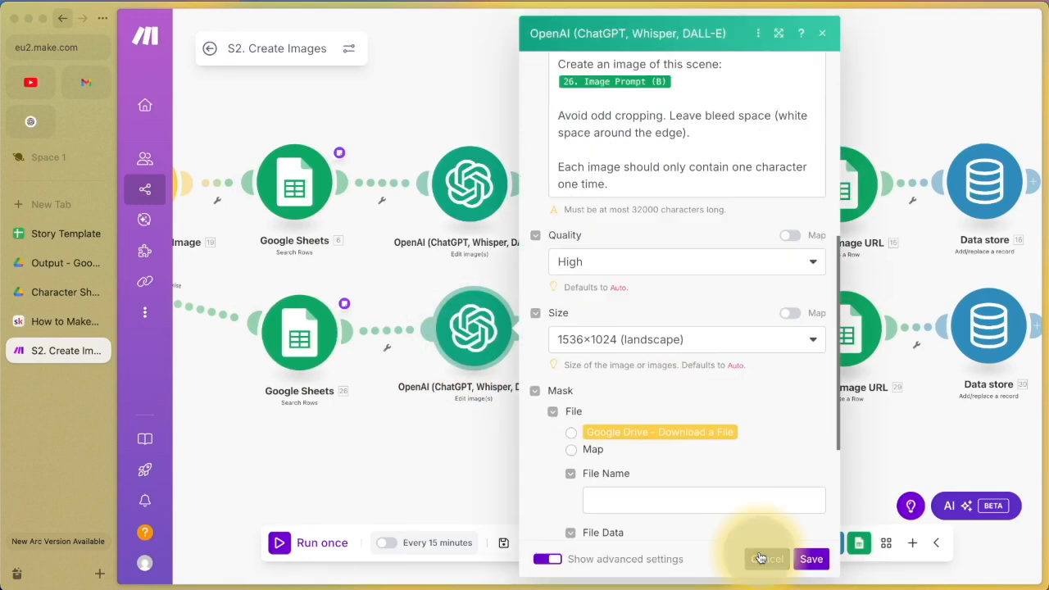
{"action": "left_click", "coordinate": [767, 558]}
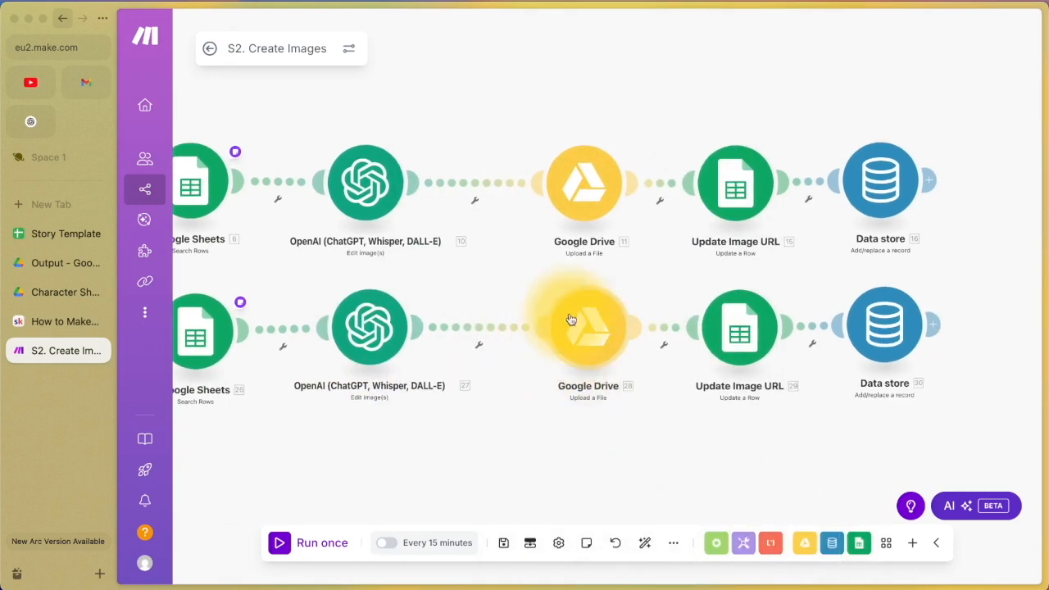
Step: Review the lower Drive upload: edited image to Children's Books/Project 1/Output, named by Text (A)
{"action": "left_click", "coordinate": [585, 332]}
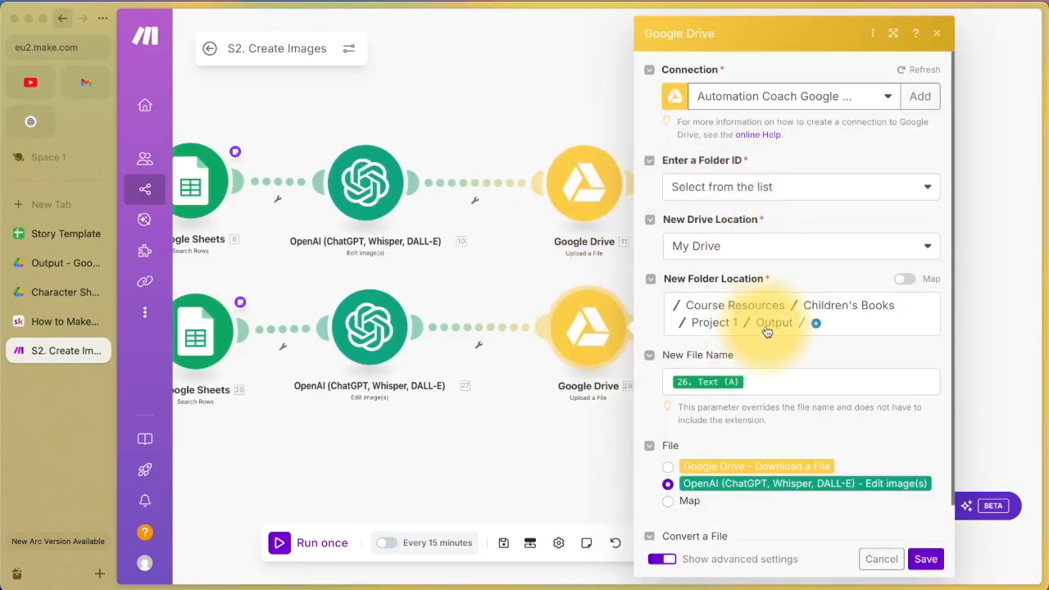
{"action": "scroll", "coordinate": [768, 402], "scroll_direction": "down", "scroll_amount": 1}
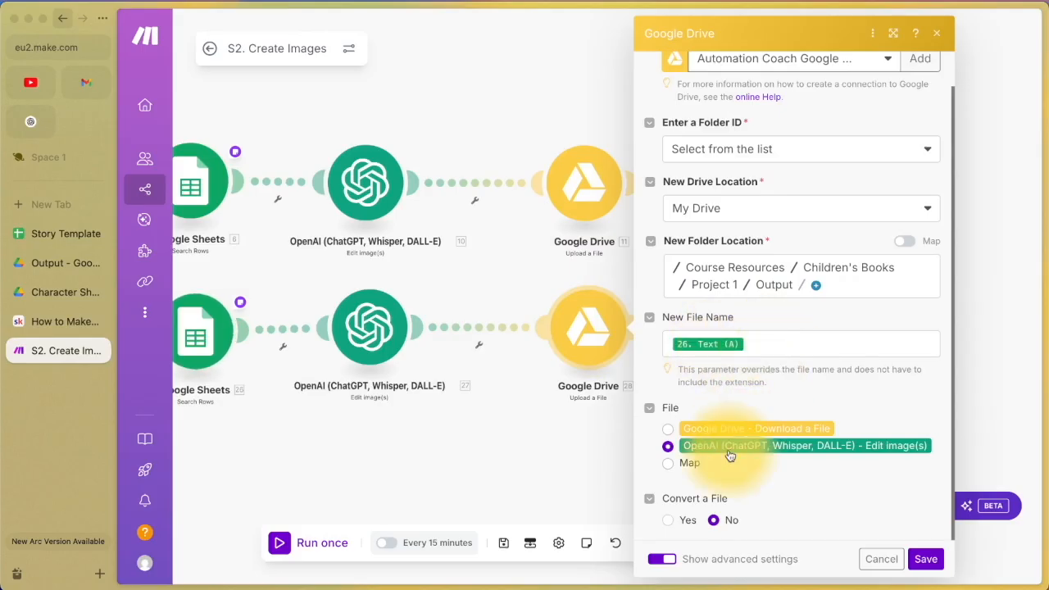
Step: Confirm Update Image URL maps Web View Link into column C, then save the scenario
{"action": "left_click", "coordinate": [877, 559]}
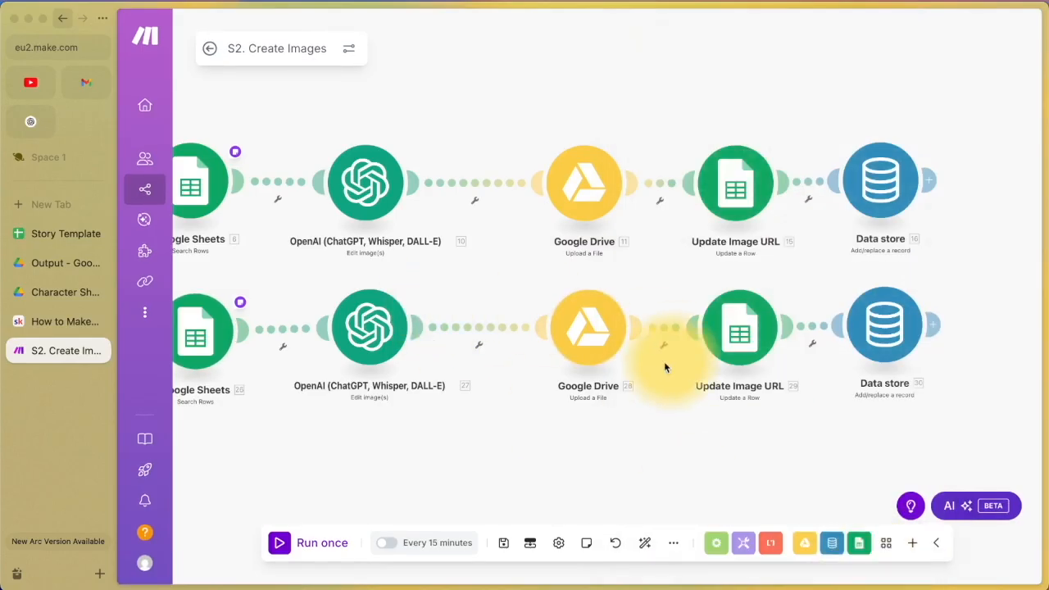
{"action": "left_click", "coordinate": [752, 339]}
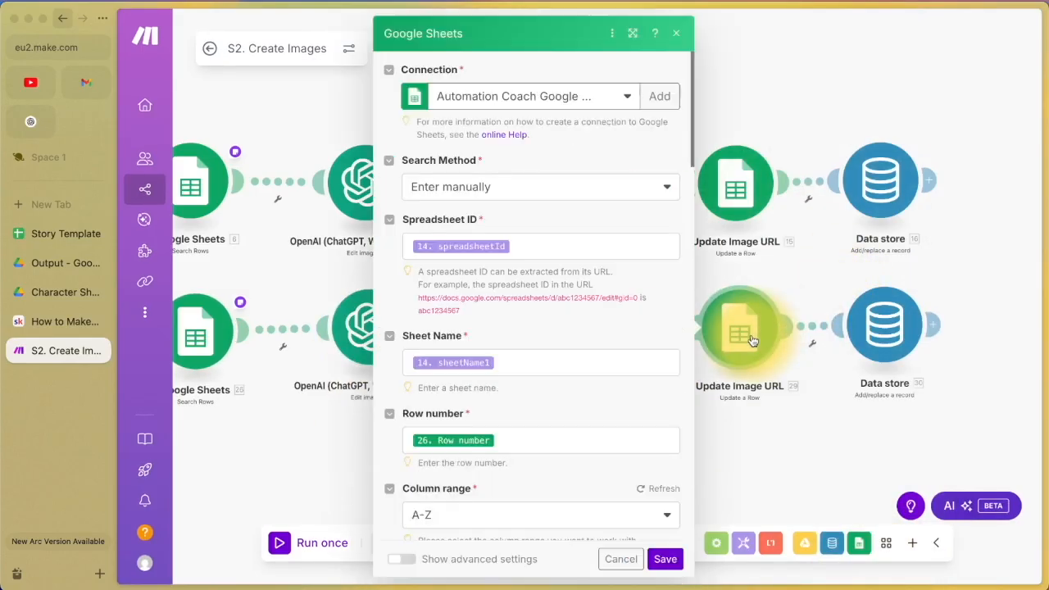
{"action": "scroll", "coordinate": [503, 394], "scroll_direction": "down", "scroll_amount": 5}
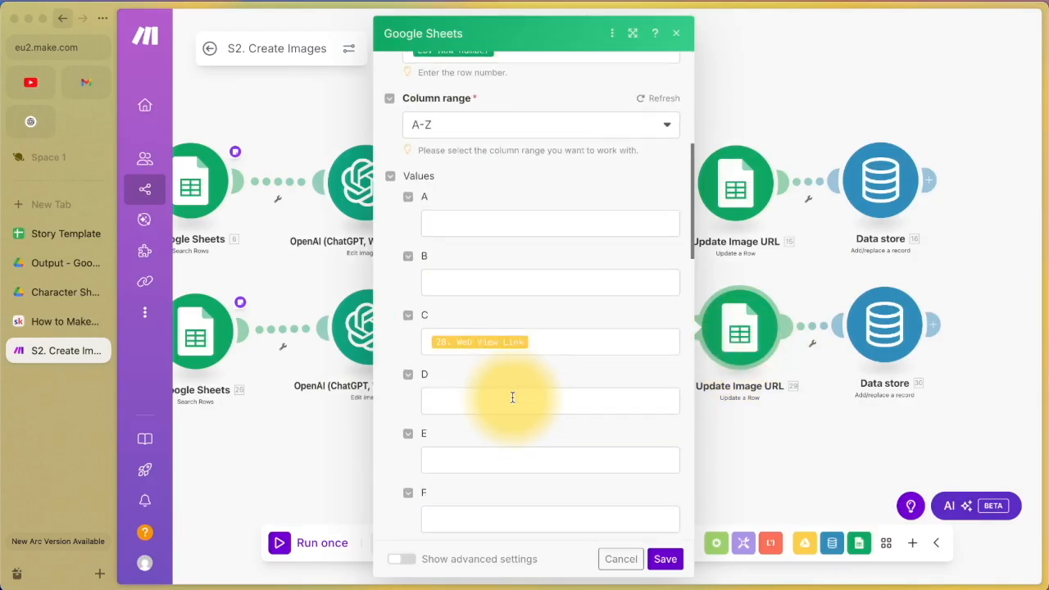
{"action": "left_click", "coordinate": [541, 343]}
{"action": "left_click", "coordinate": [614, 560]}
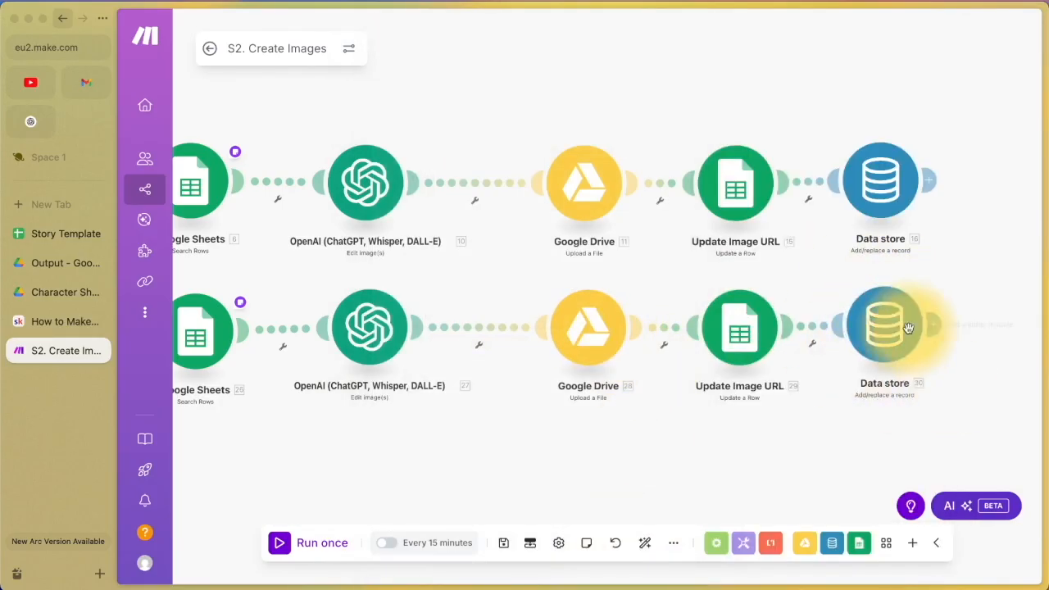
{"action": "left_click", "coordinate": [504, 543]}
{"action": "scroll", "coordinate": [508, 483], "scroll_direction": "down", "scroll_amount": 2}
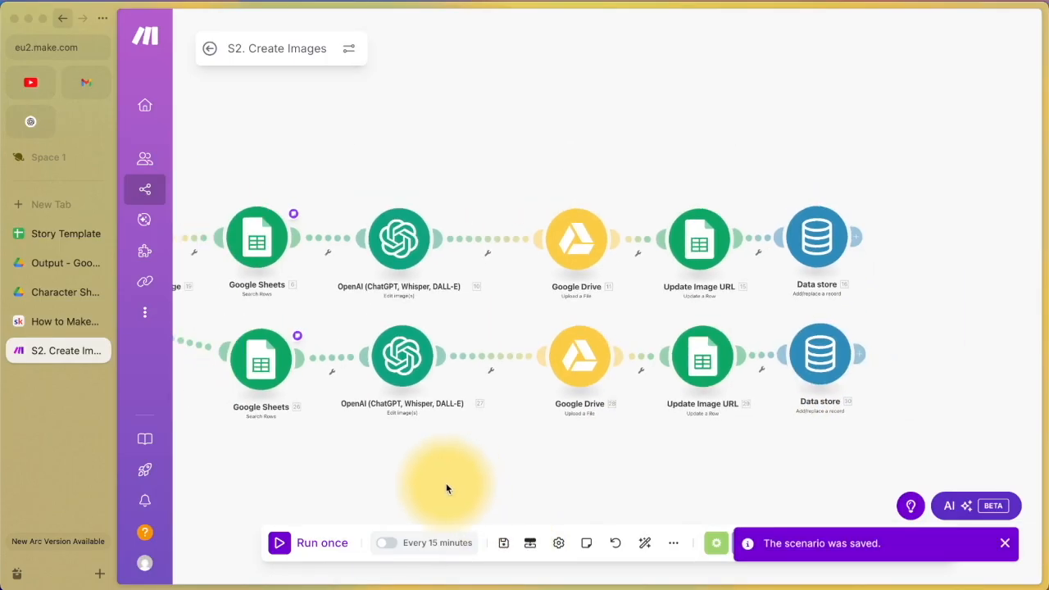
{"action": "scroll", "coordinate": [444, 487], "scroll_direction": "down", "scroll_amount": 1}
{"action": "left_click_drag", "start_coordinate": [444, 488], "coordinate": [639, 440]}
{"action": "scroll", "coordinate": [686, 426], "scroll_direction": "down", "scroll_amount": 2}
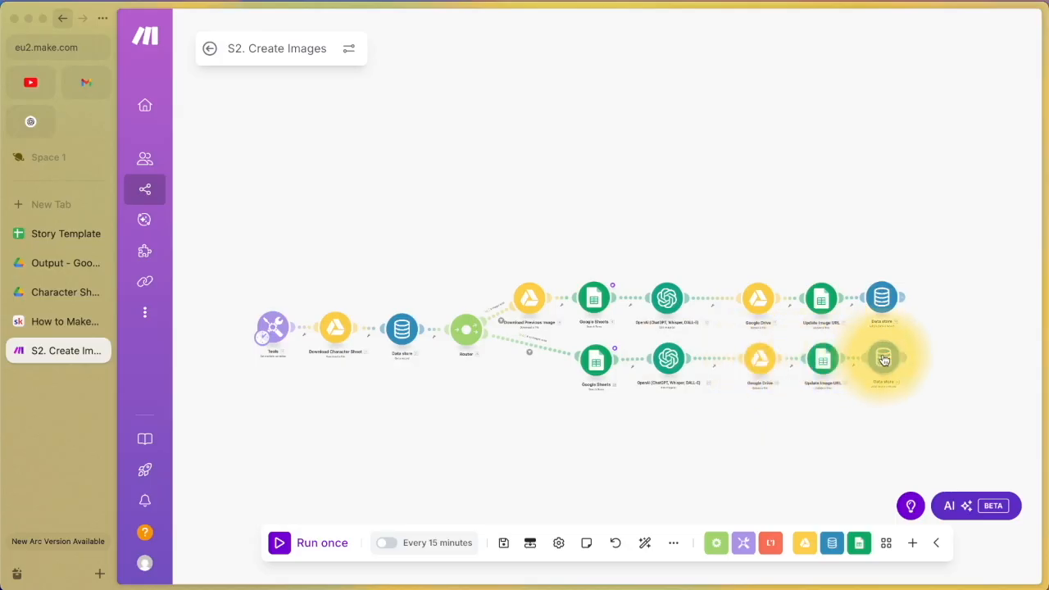
{"action": "scroll", "coordinate": [498, 345], "scroll_direction": "up", "scroll_amount": 2}
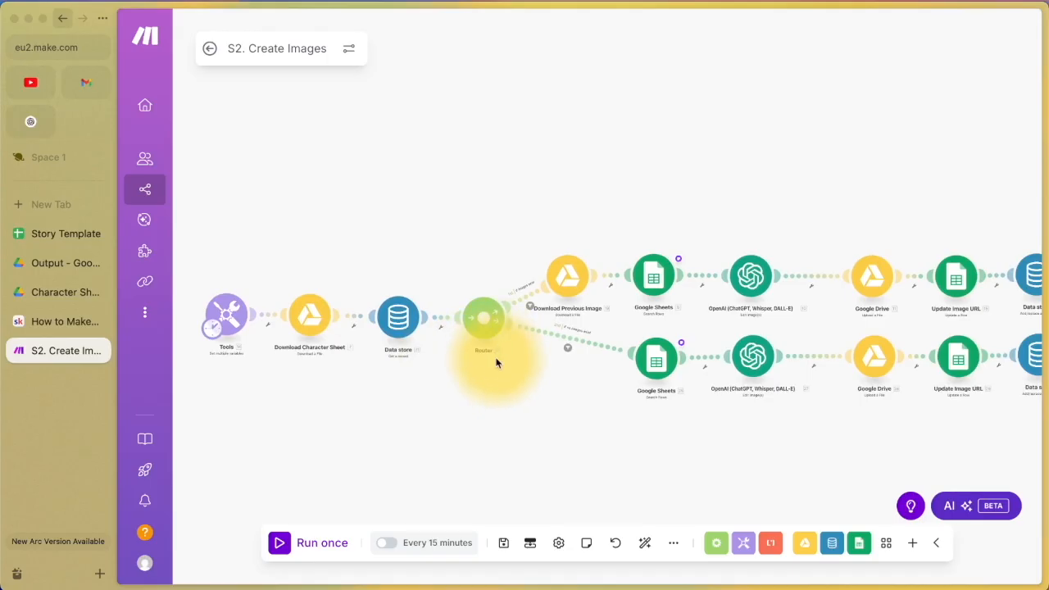
{"action": "scroll", "coordinate": [496, 363], "scroll_direction": "down", "scroll_amount": 1}
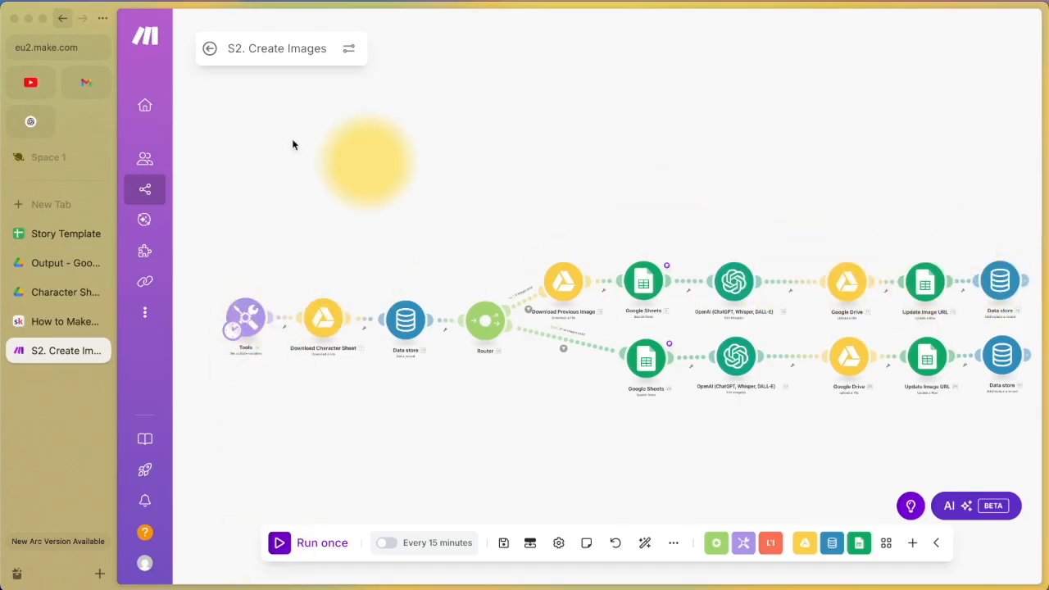
Step: Check the Drive Output folder, then save and run S2. Create Images once
{"action": "left_click", "coordinate": [60, 264]}
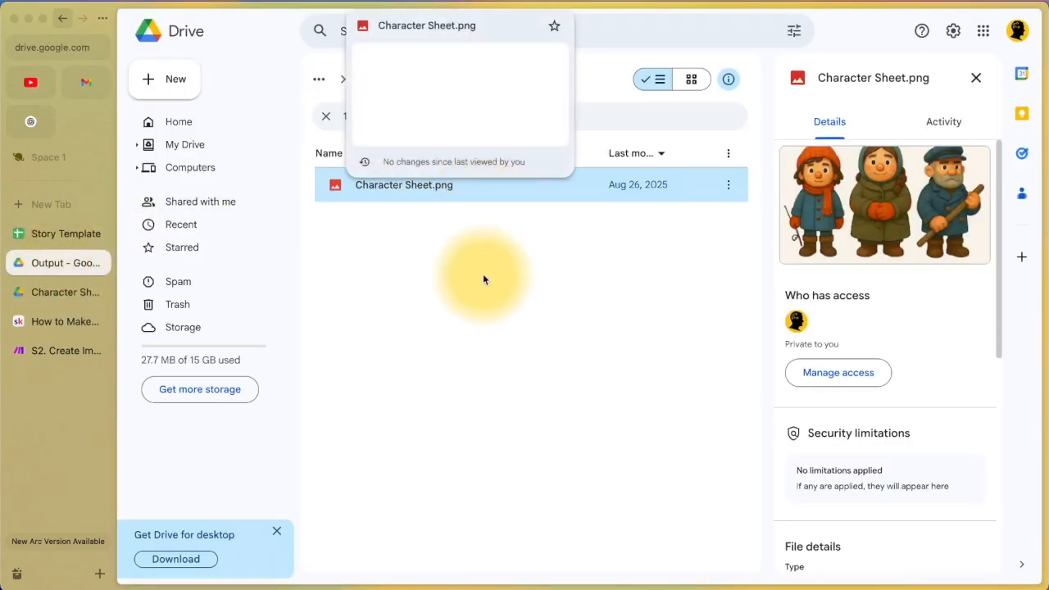
{"action": "left_click", "coordinate": [49, 351]}
{"action": "left_click", "coordinate": [503, 544]}
{"action": "left_click", "coordinate": [281, 542]}
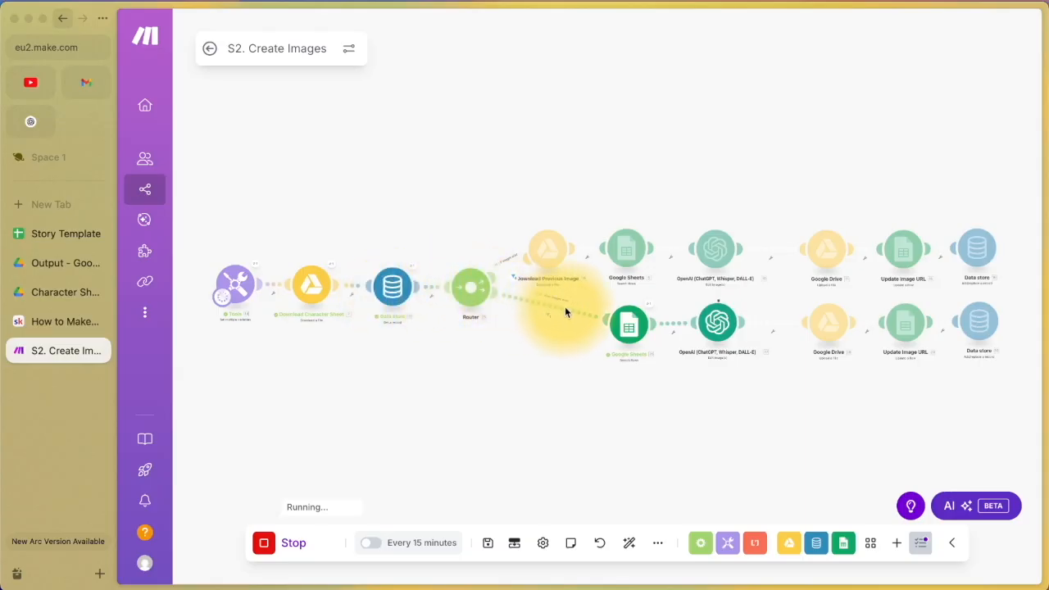
{"action": "scroll", "coordinate": [627, 316], "scroll_direction": "up", "scroll_amount": 5}
{"action": "scroll", "coordinate": [630, 320], "scroll_direction": "up", "scroll_amount": 1}
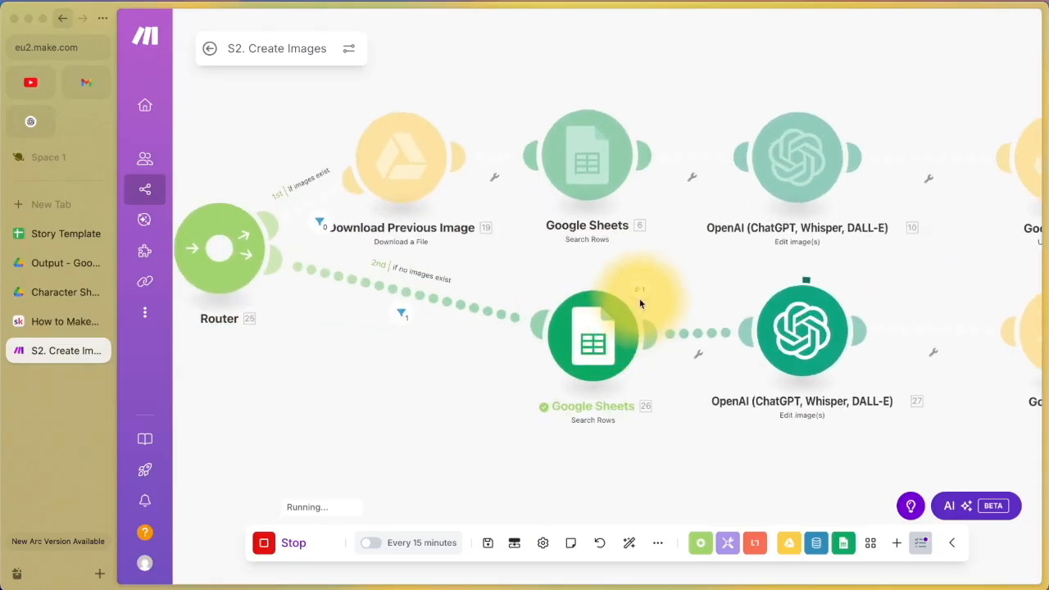
{"action": "scroll", "coordinate": [602, 351], "scroll_direction": "down", "scroll_amount": 2}
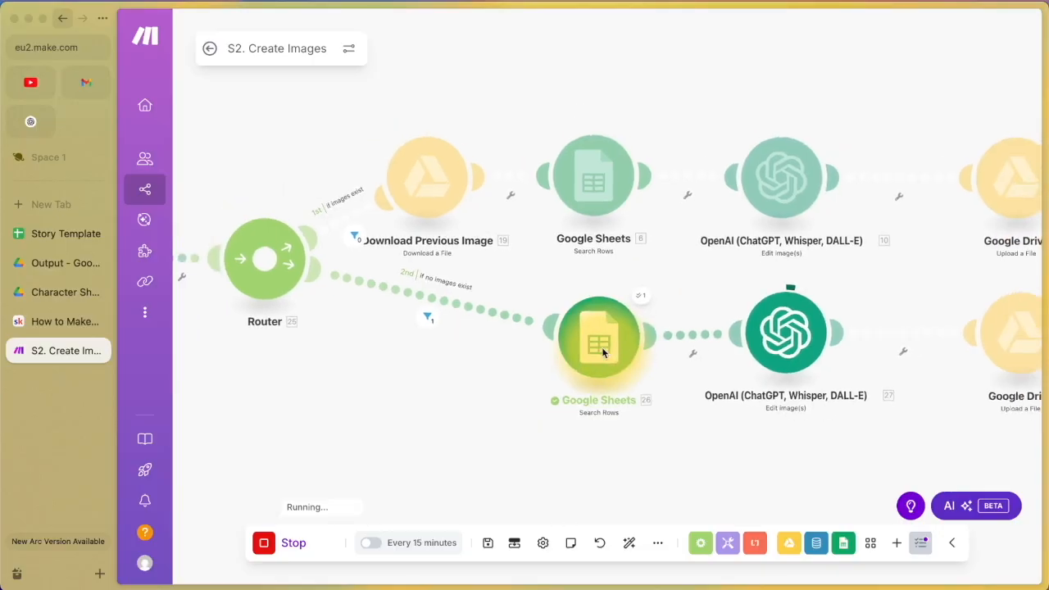
{"action": "scroll", "coordinate": [820, 428], "scroll_direction": "down", "scroll_amount": 1}
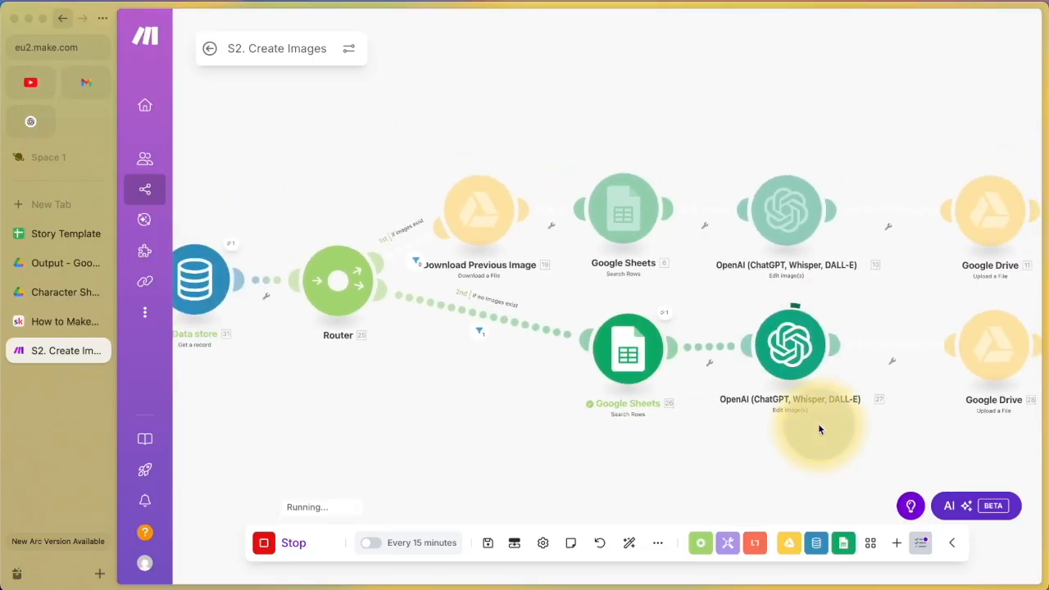
{"action": "left_click", "coordinate": [266, 544]}
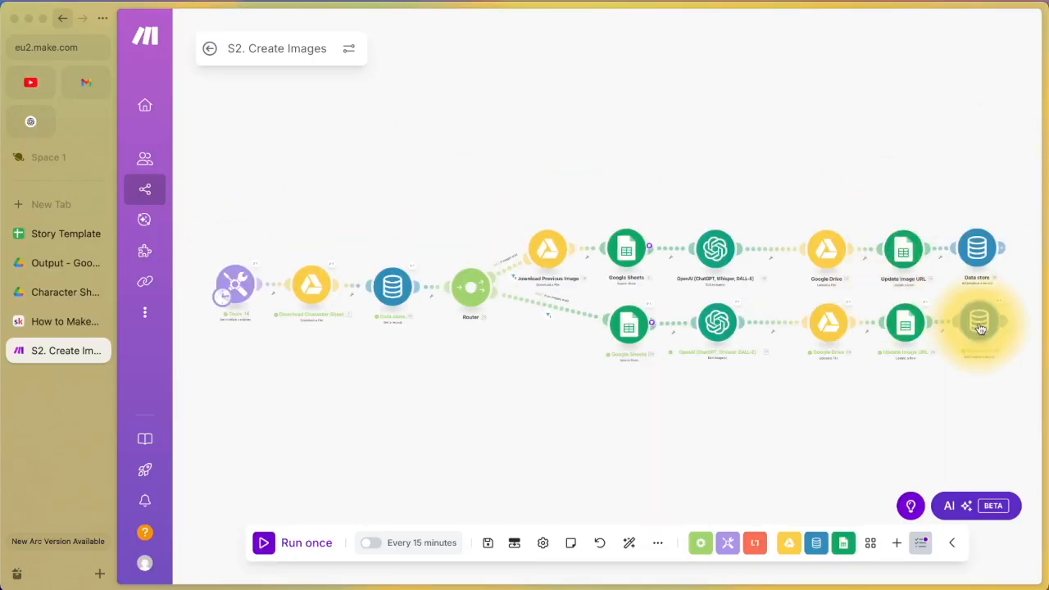
Step: Preview the newly generated frozen-town boat image in the Drive Output folder
{"action": "left_click", "coordinate": [55, 268]}
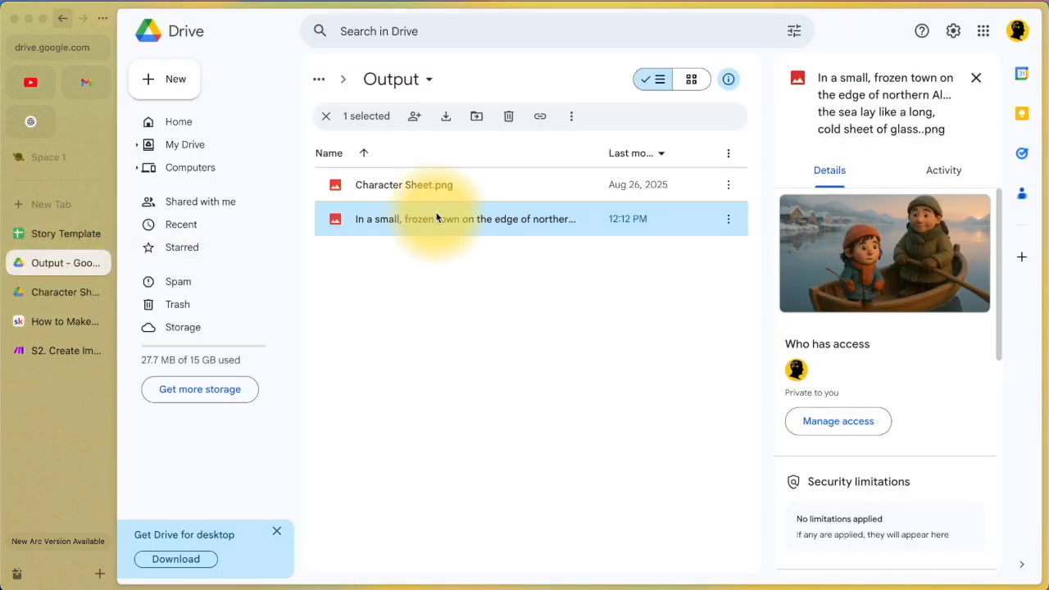
{"action": "double_click", "coordinate": [545, 219]}
{"action": "scroll", "coordinate": [468, 212], "scroll_direction": "up", "scroll_amount": 8}
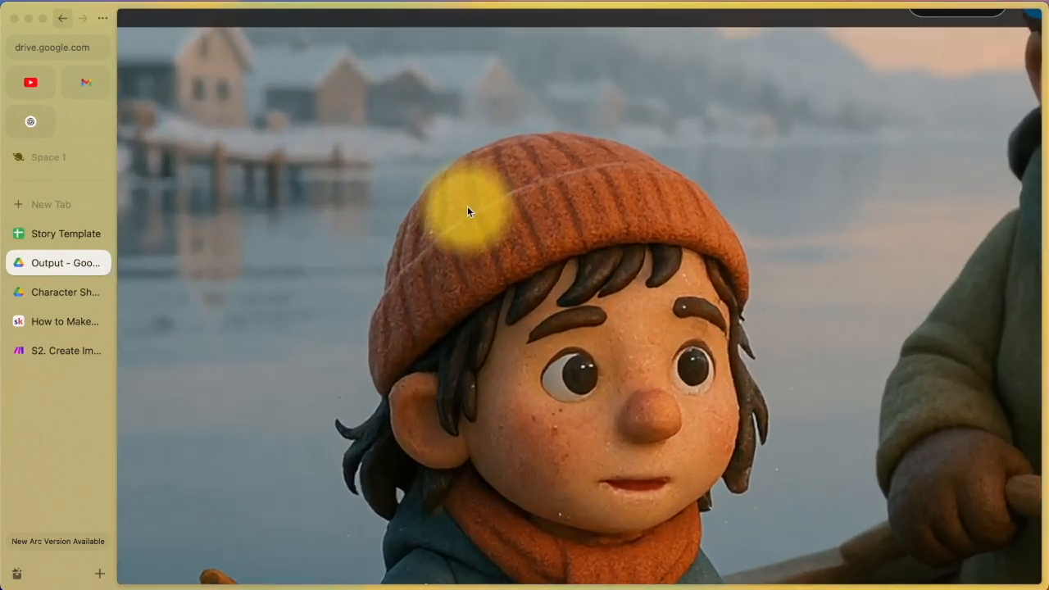
{"action": "scroll", "coordinate": [610, 271], "scroll_direction": "down", "scroll_amount": 8}
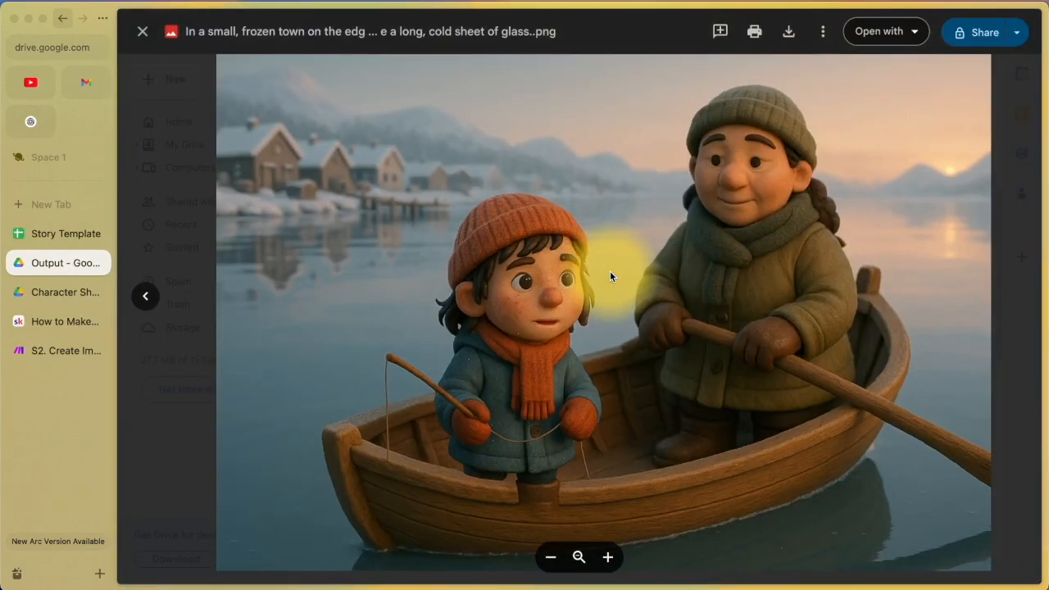
{"action": "left_click", "coordinate": [126, 301]}
Step: Compare it with Character Sheet.png, reopen the boat image, then go to the Skool lesson
{"action": "double_click", "coordinate": [494, 192]}
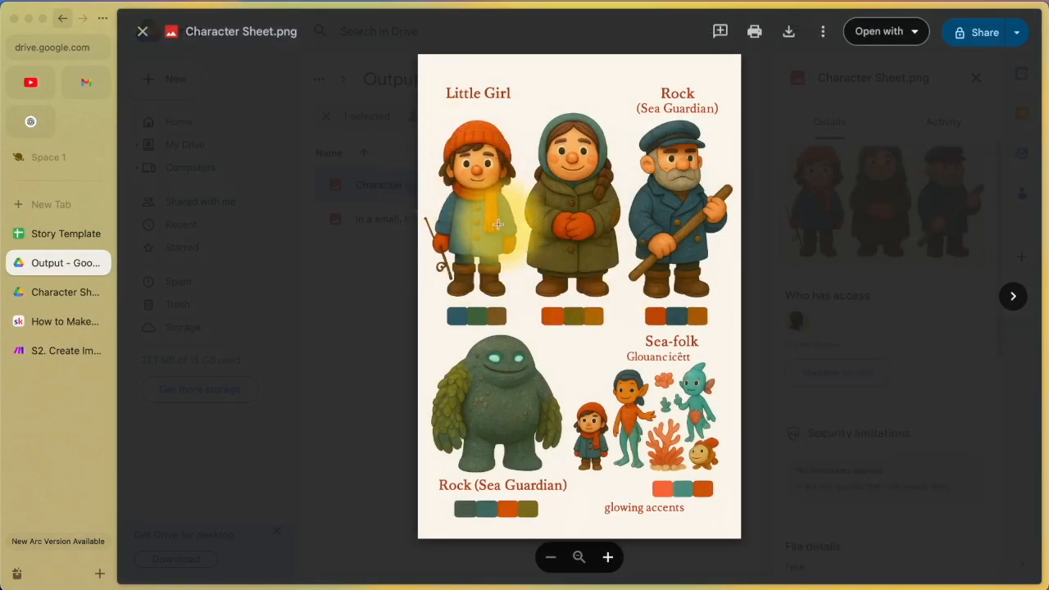
{"action": "left_click", "coordinate": [410, 398]}
{"action": "left_click", "coordinate": [564, 242]}
{"action": "left_click", "coordinate": [562, 218]}
{"action": "double_click", "coordinate": [562, 219]}
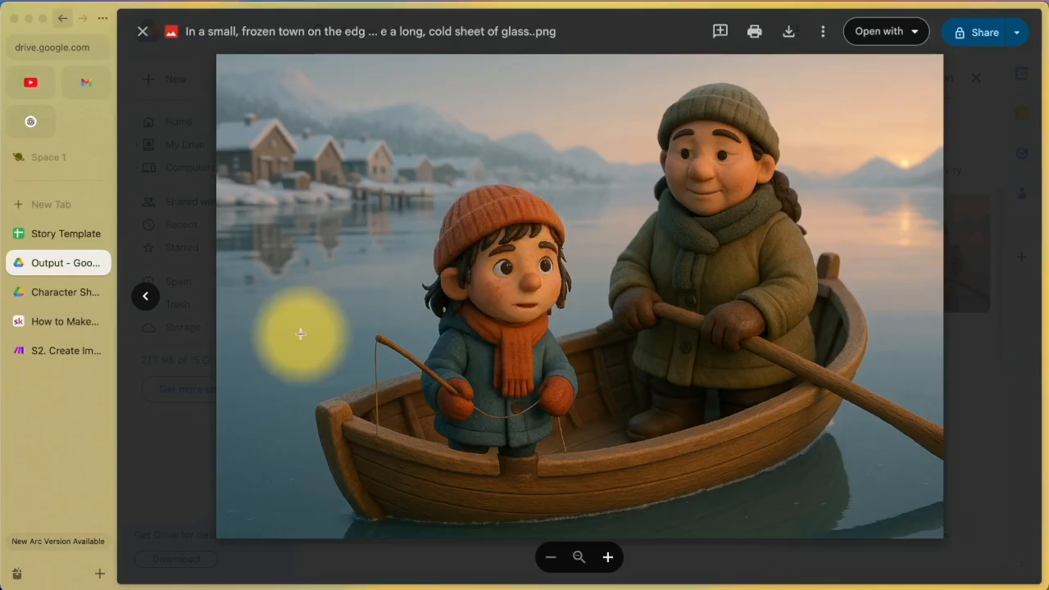
{"action": "left_click", "coordinate": [49, 331]}
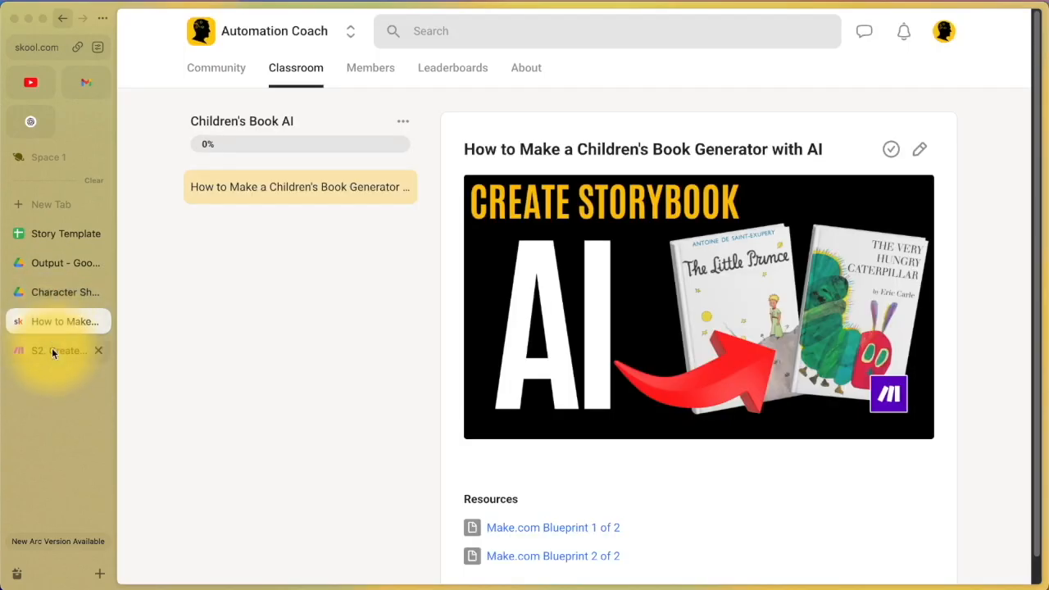
Step: Switch from the Skool lesson to the S2. Create Images scenario in Make.com
{"action": "left_click", "coordinate": [52, 351]}
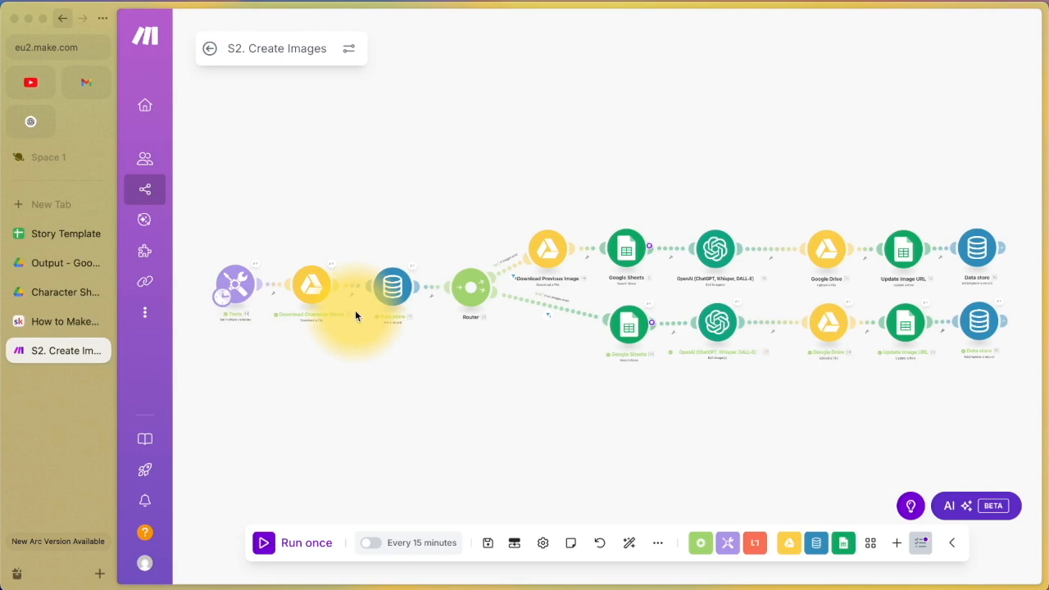
Step: View the character sheet, then zoom into and out of the clay-style boat illustration
{"action": "left_click", "coordinate": [27, 298]}
{"action": "left_click", "coordinate": [36, 264]}
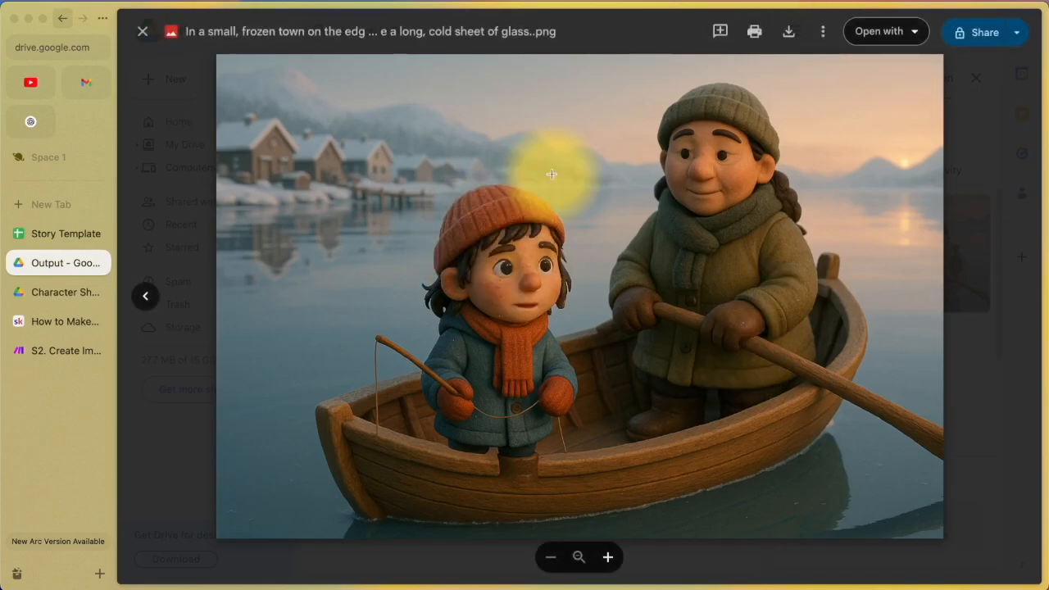
{"action": "left_click", "coordinate": [510, 458]}
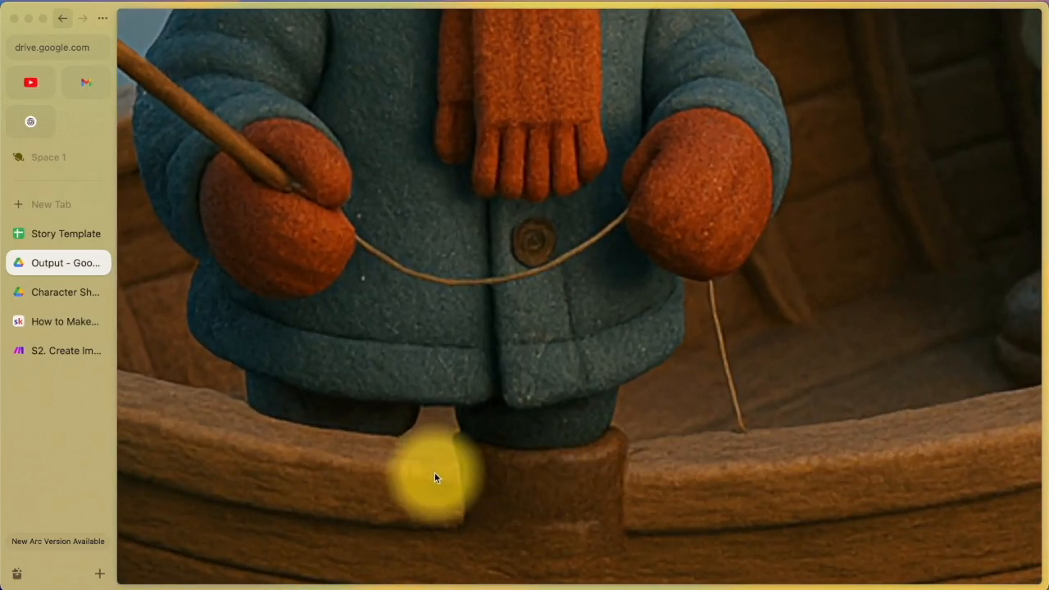
{"action": "left_click", "coordinate": [683, 318]}
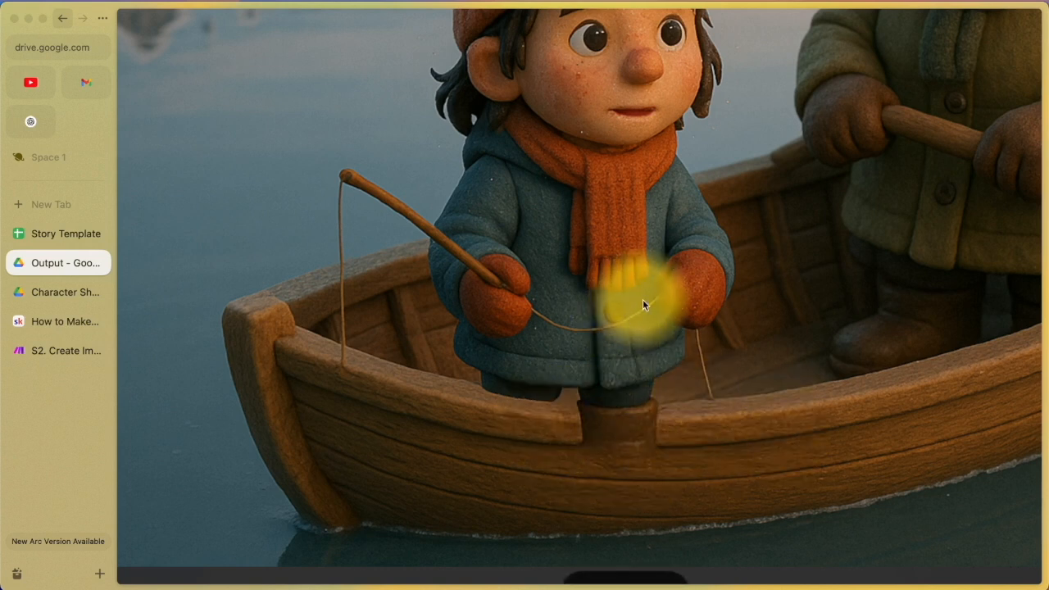
{"action": "scroll", "coordinate": [700, 315], "scroll_direction": "down", "scroll_amount": 3}
{"action": "scroll", "coordinate": [700, 320], "scroll_direction": "down", "scroll_amount": 3}
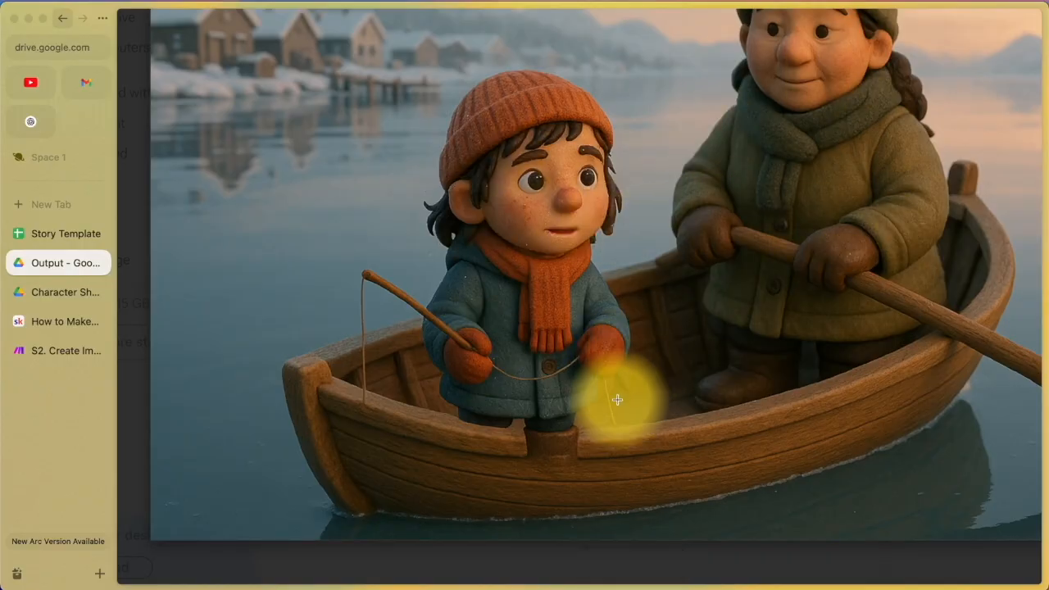
{"action": "scroll", "coordinate": [695, 265], "scroll_direction": "up", "scroll_amount": 5}
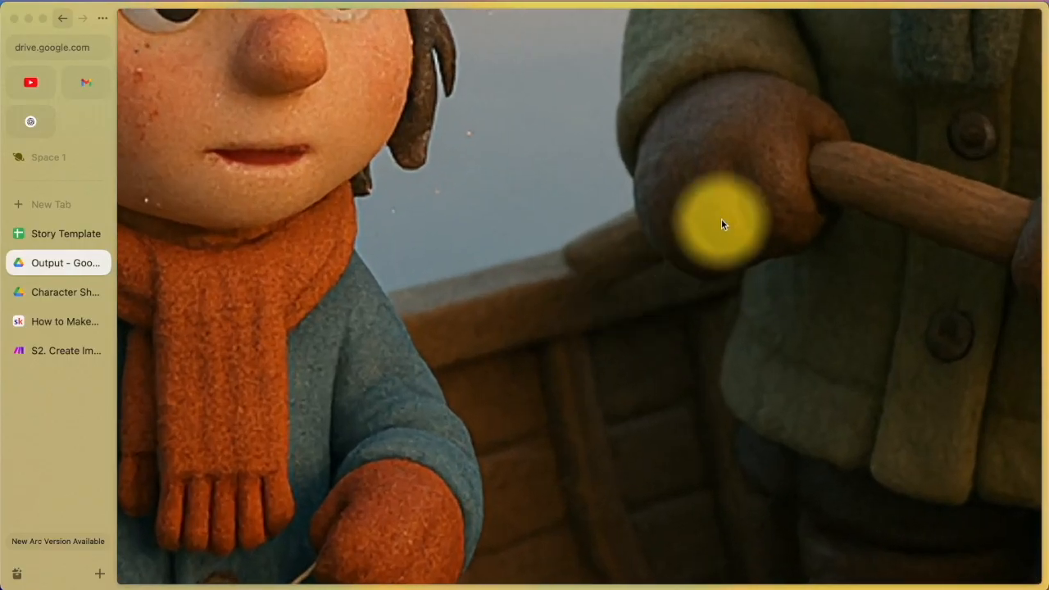
{"action": "scroll", "coordinate": [579, 289], "scroll_direction": "down", "scroll_amount": 5}
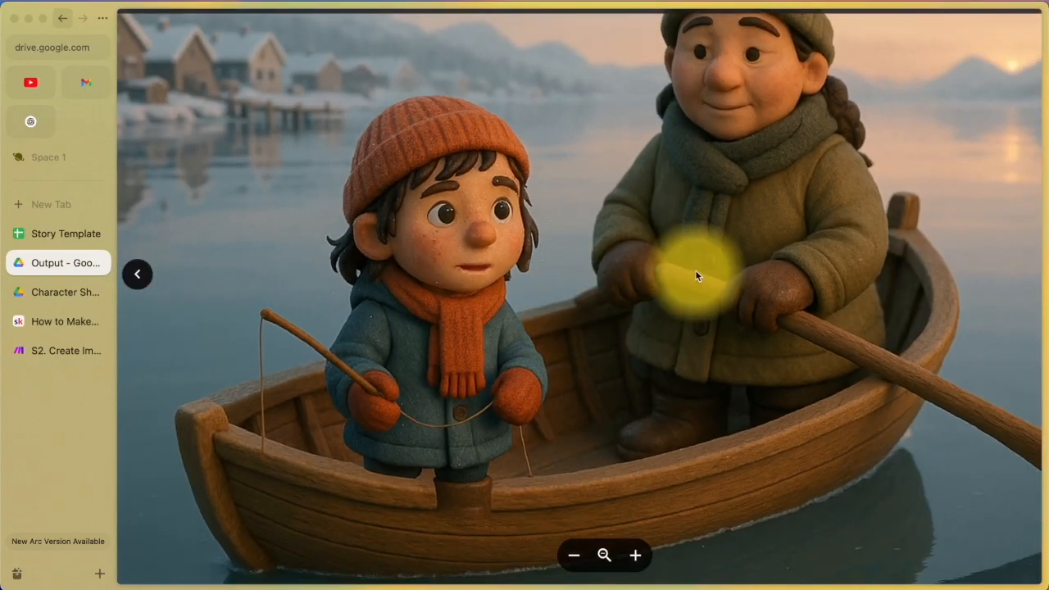
{"action": "scroll", "coordinate": [697, 273], "scroll_direction": "down", "scroll_amount": 3}
{"action": "scroll", "coordinate": [650, 296], "scroll_direction": "up", "scroll_amount": 3}
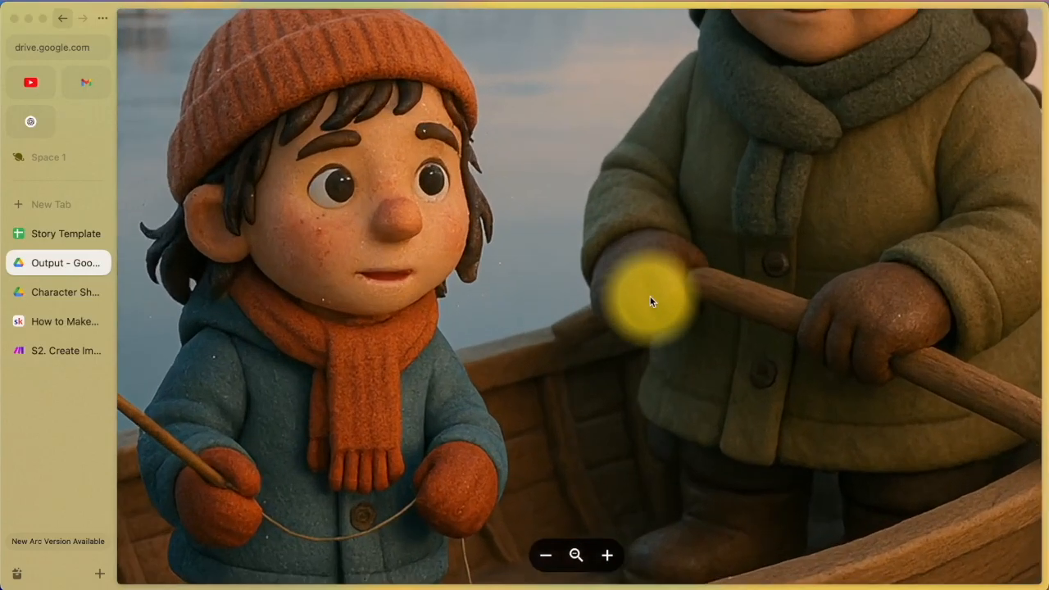
{"action": "scroll", "coordinate": [650, 295], "scroll_direction": "down", "scroll_amount": 3}
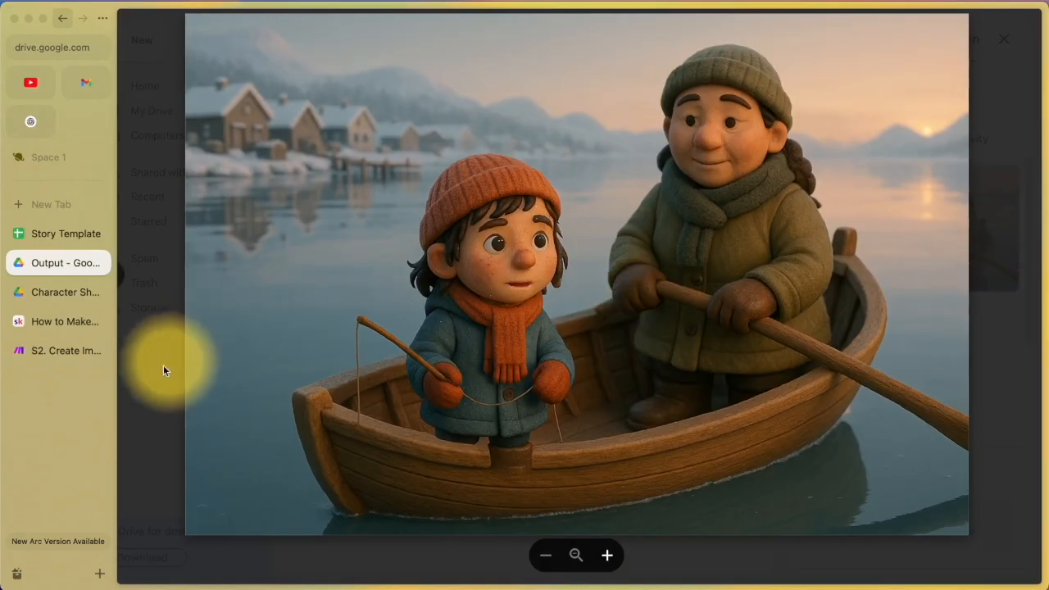
{"action": "left_click", "coordinate": [69, 322]}
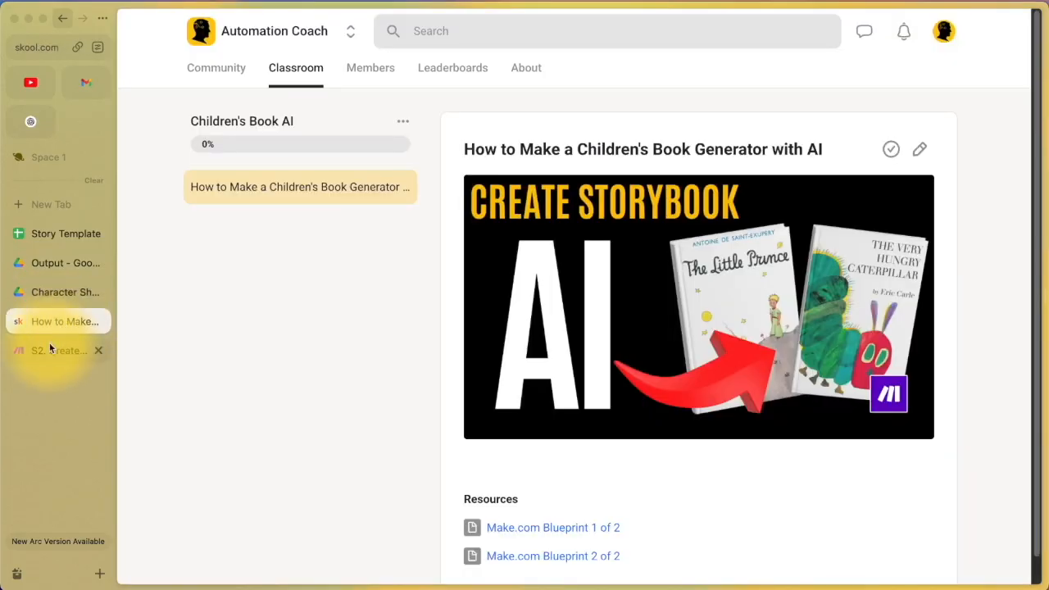
Step: Return from the Skool children's book lesson to the S2. Create Images scenario
{"action": "left_click", "coordinate": [74, 350]}
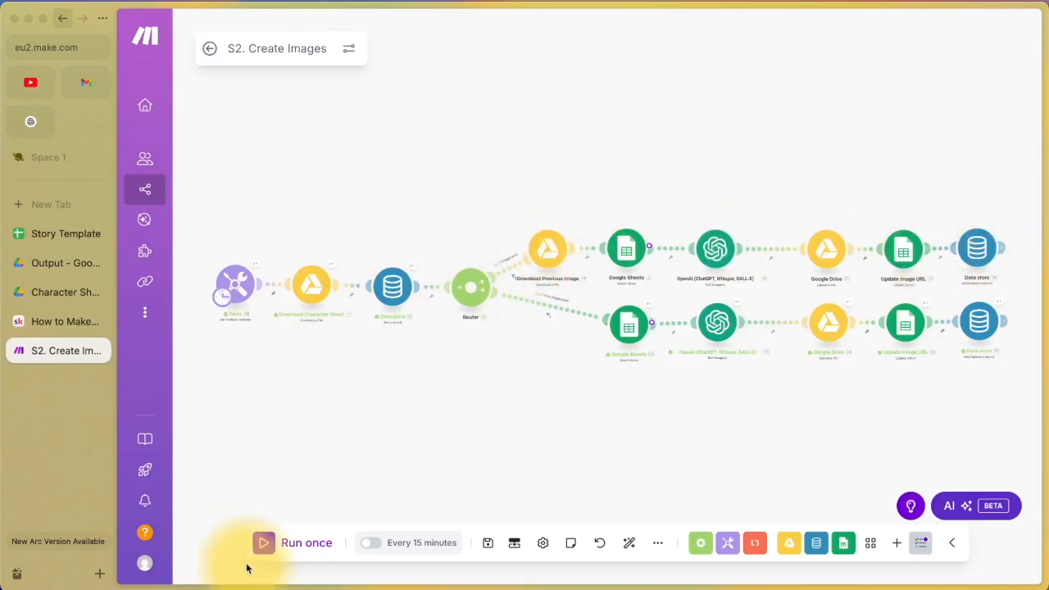
Step: Run the S2. Create Images scenario once and read the story lines the Google Sheets step returned
{"action": "left_click", "coordinate": [264, 544]}
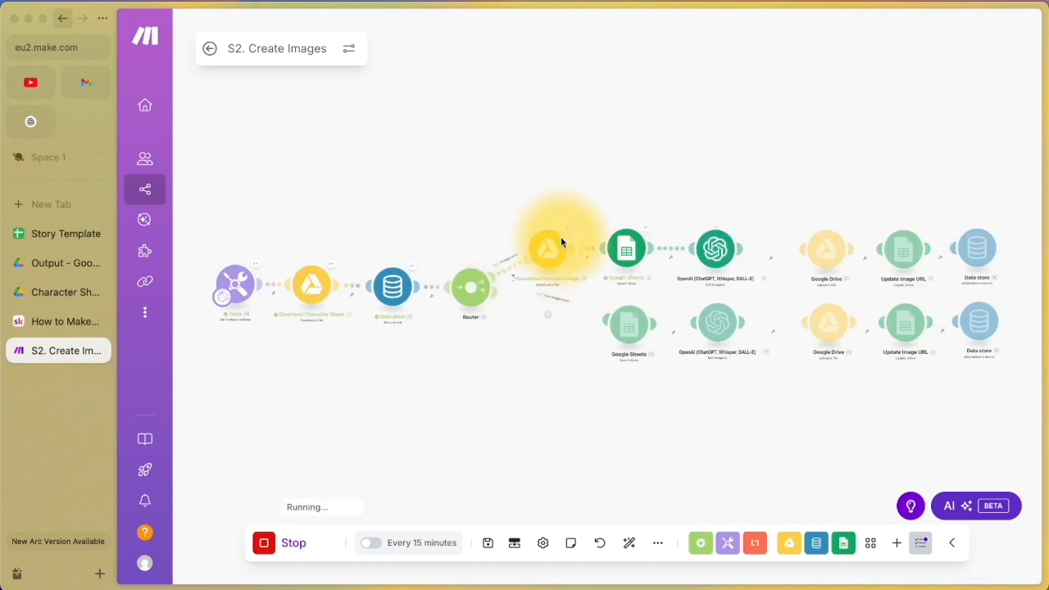
{"action": "scroll", "coordinate": [639, 234], "scroll_direction": "up", "scroll_amount": 3}
{"action": "scroll", "coordinate": [639, 234], "scroll_direction": "up", "scroll_amount": 2}
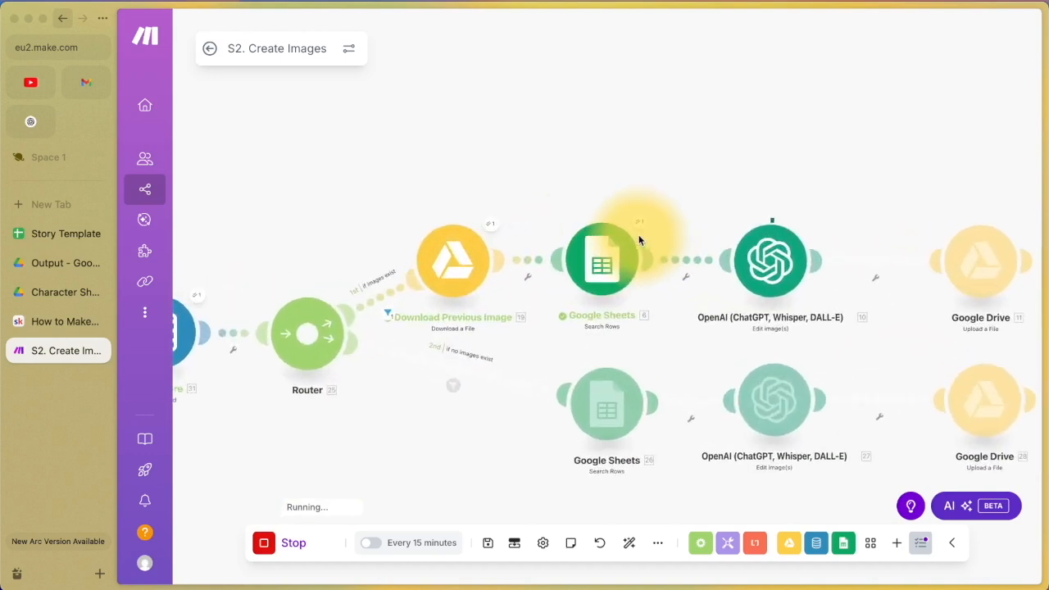
{"action": "left_click", "coordinate": [639, 220]}
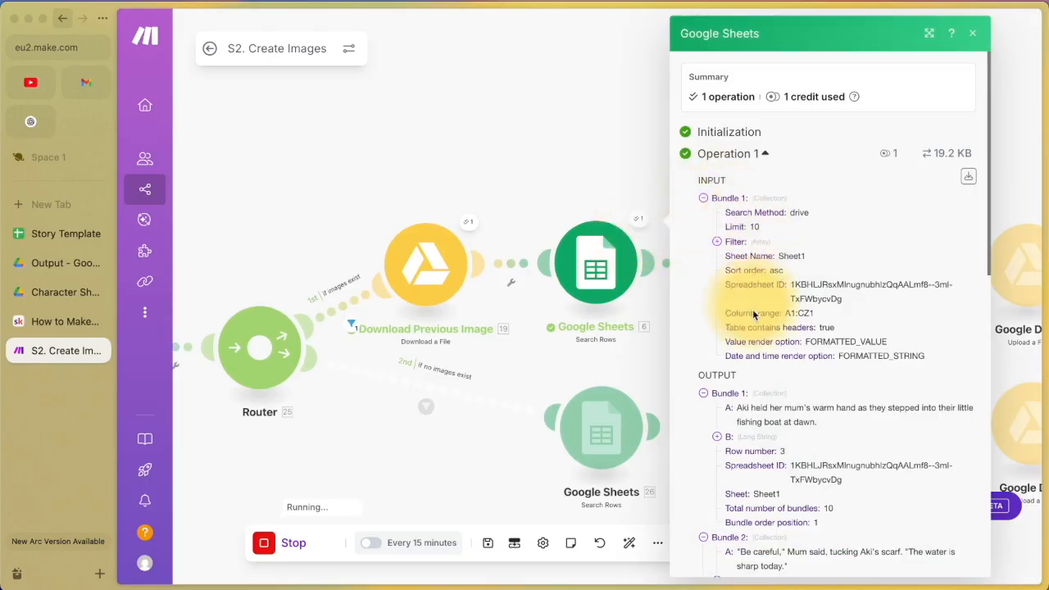
{"action": "scroll", "coordinate": [745, 369], "scroll_direction": "down", "scroll_amount": 5}
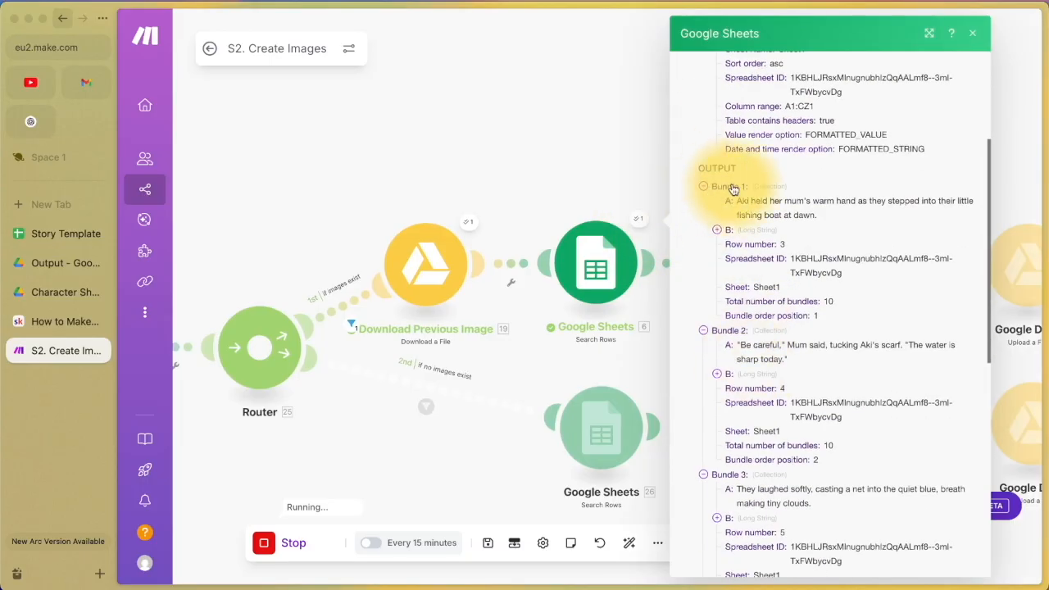
{"action": "scroll", "coordinate": [722, 328], "scroll_direction": "down", "scroll_amount": 3}
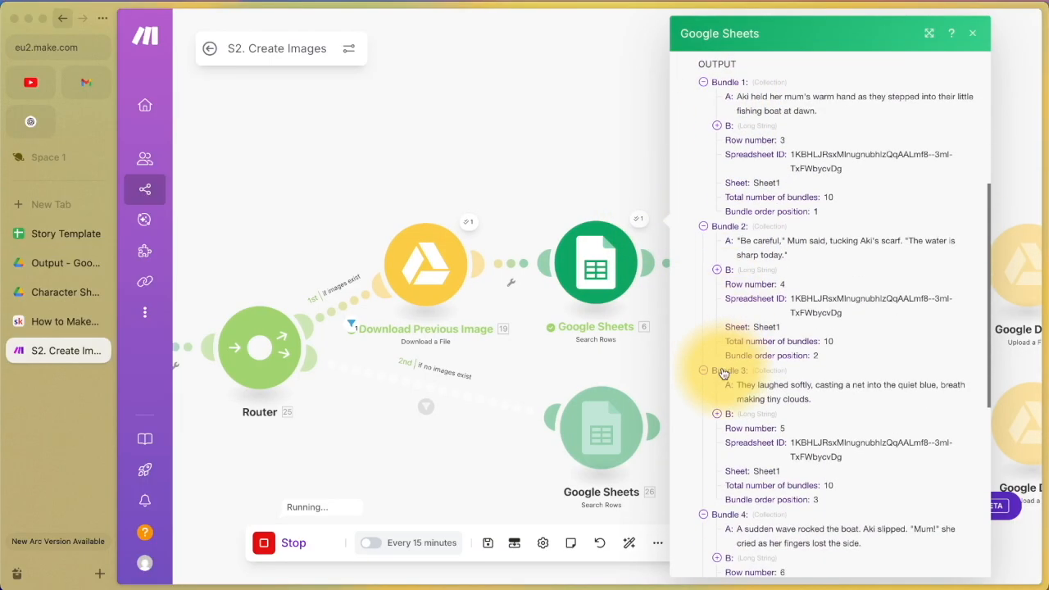
{"action": "scroll", "coordinate": [723, 368], "scroll_direction": "down", "scroll_amount": 8}
{"action": "scroll", "coordinate": [734, 434], "scroll_direction": "up", "scroll_amount": 15}
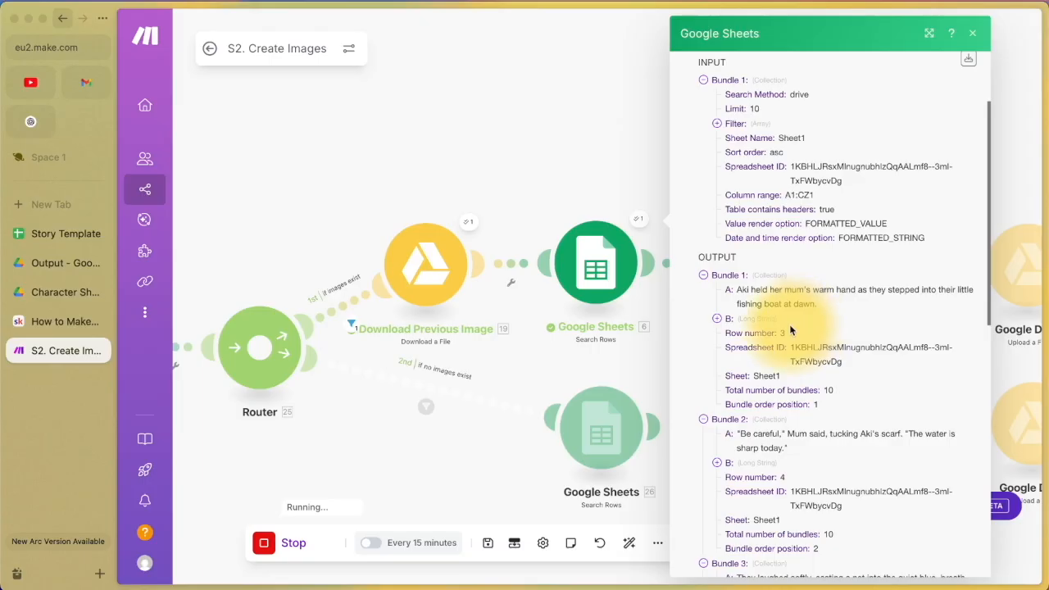
Step: Close the Google Sheets run details and shift the scenario canvas to the right
{"action": "left_click", "coordinate": [662, 354]}
{"action": "scroll", "coordinate": [814, 257], "scroll_direction": "down", "scroll_amount": 2}
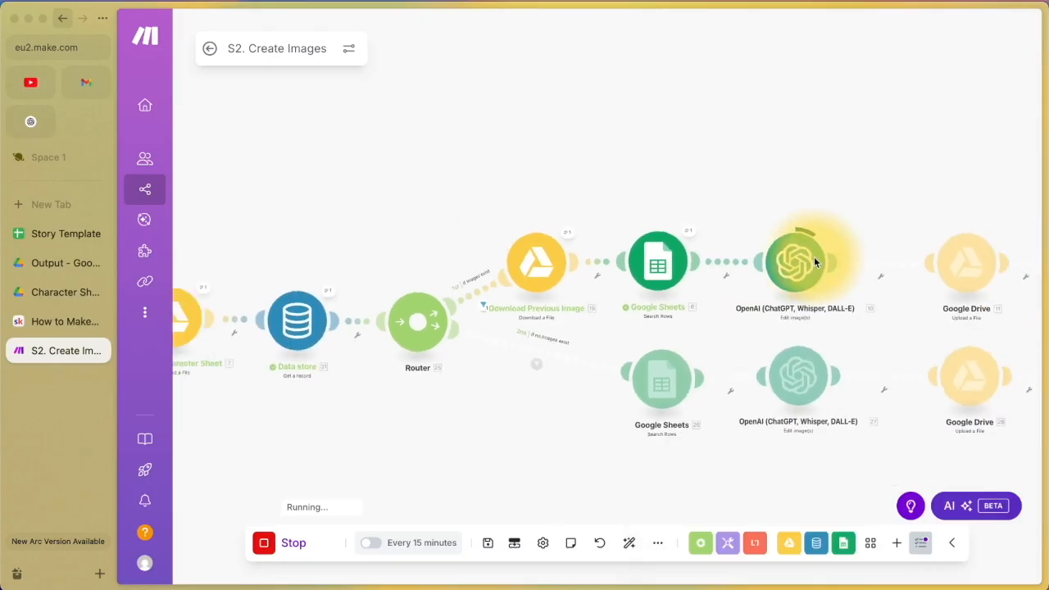
{"action": "scroll", "coordinate": [814, 256], "scroll_direction": "down", "scroll_amount": 2}
{"action": "scroll", "coordinate": [824, 187], "scroll_direction": "right", "scroll_amount": 2}
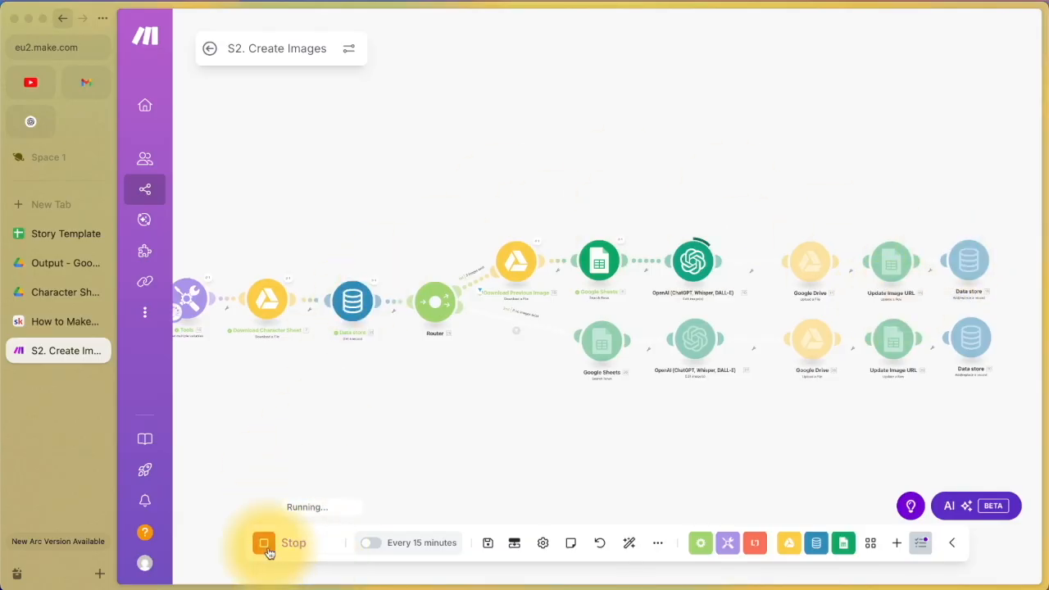
{"action": "scroll", "coordinate": [402, 479], "scroll_direction": "down", "scroll_amount": 1}
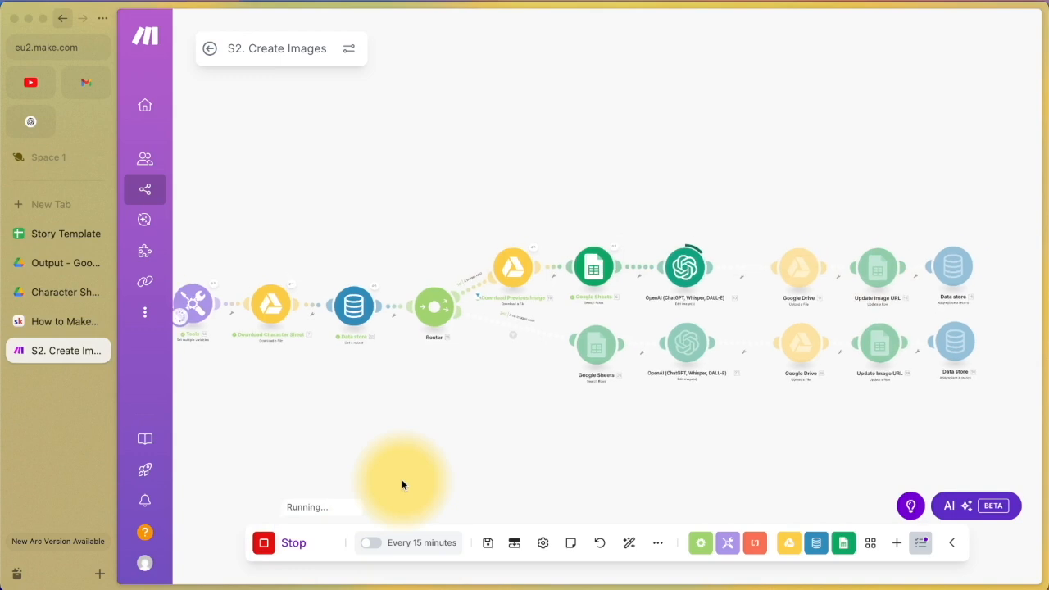
{"action": "left_click_drag", "start_coordinate": [358, 424], "coordinate": [425, 424]}
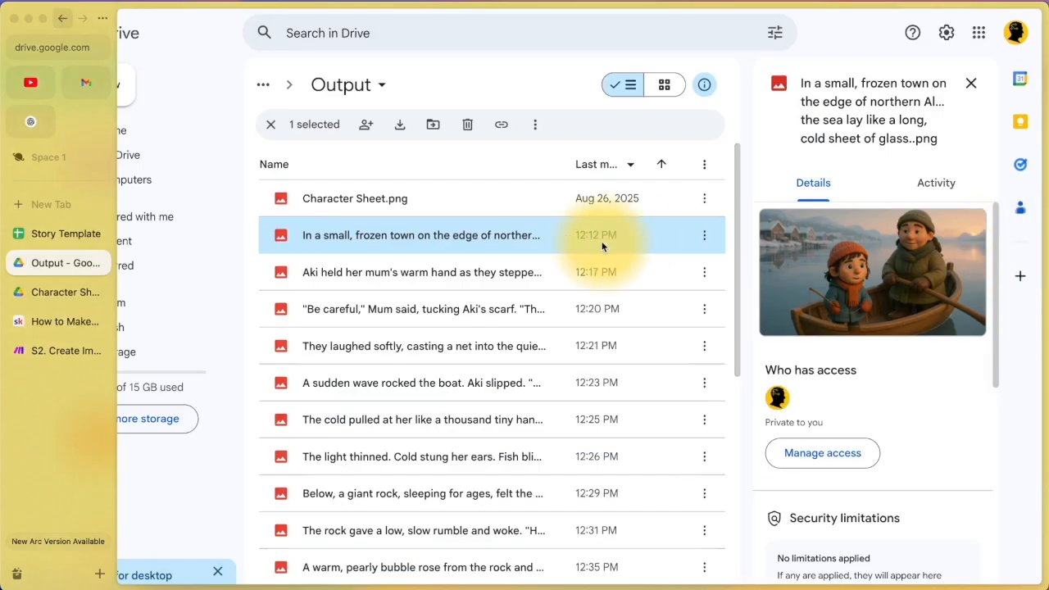
Step: Preview the Output folder illustrations, from the frozen town through the underwater and bubble images
{"action": "scroll", "coordinate": [603, 246], "scroll_direction": "down", "scroll_amount": 2}
{"action": "scroll", "coordinate": [604, 246], "scroll_direction": "up", "scroll_amount": 2}
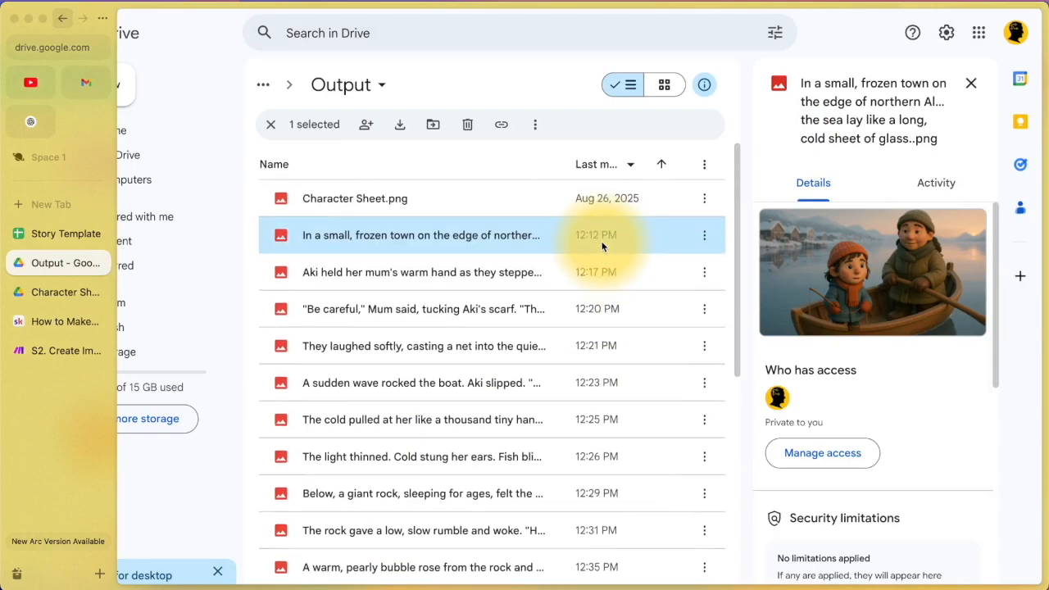
{"action": "double_click", "coordinate": [494, 242]}
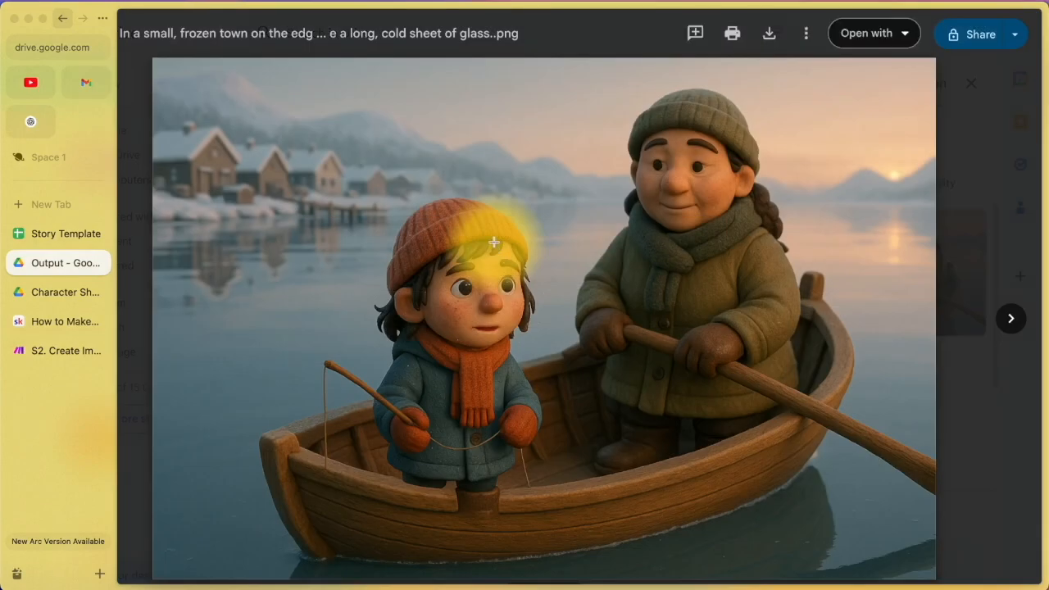
{"action": "key", "text": "Right"}
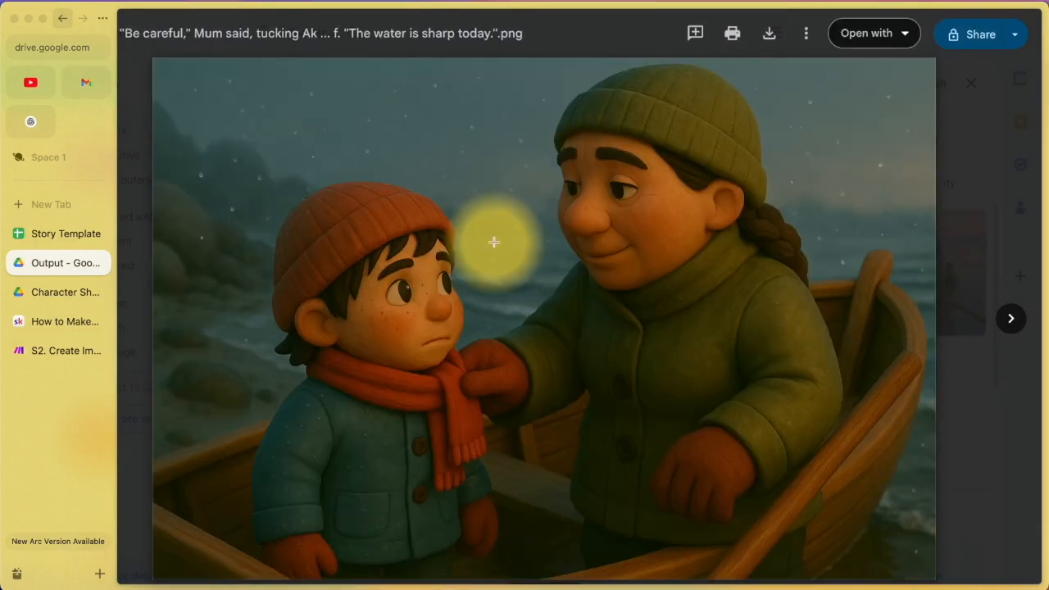
{"action": "key", "text": "Left"}
{"action": "key", "text": "Right"}
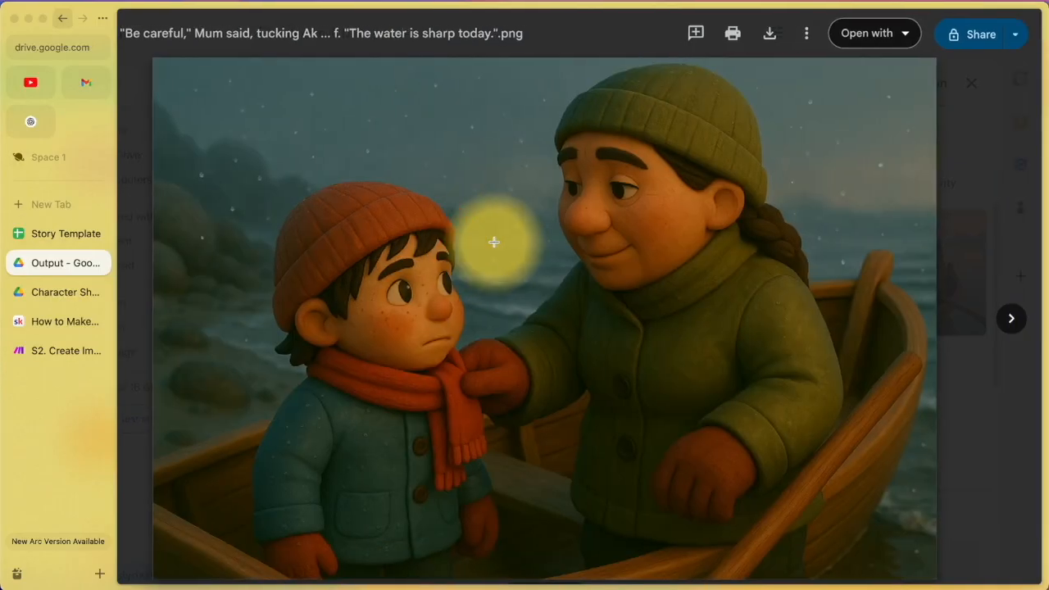
{"action": "key", "text": "Right"}
{"action": "key", "text": "Right"}
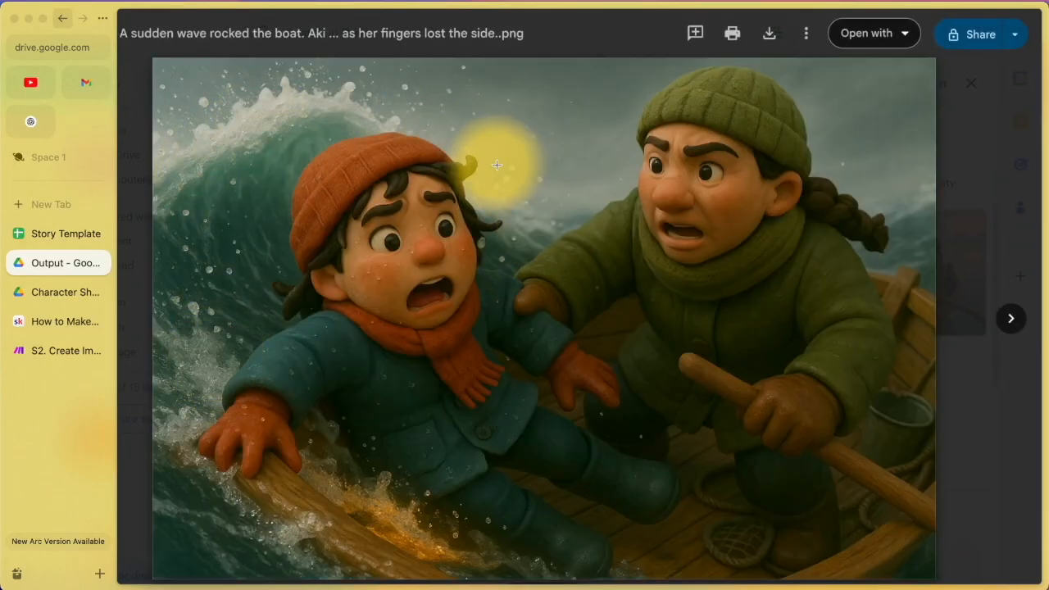
{"action": "key", "text": "Right"}
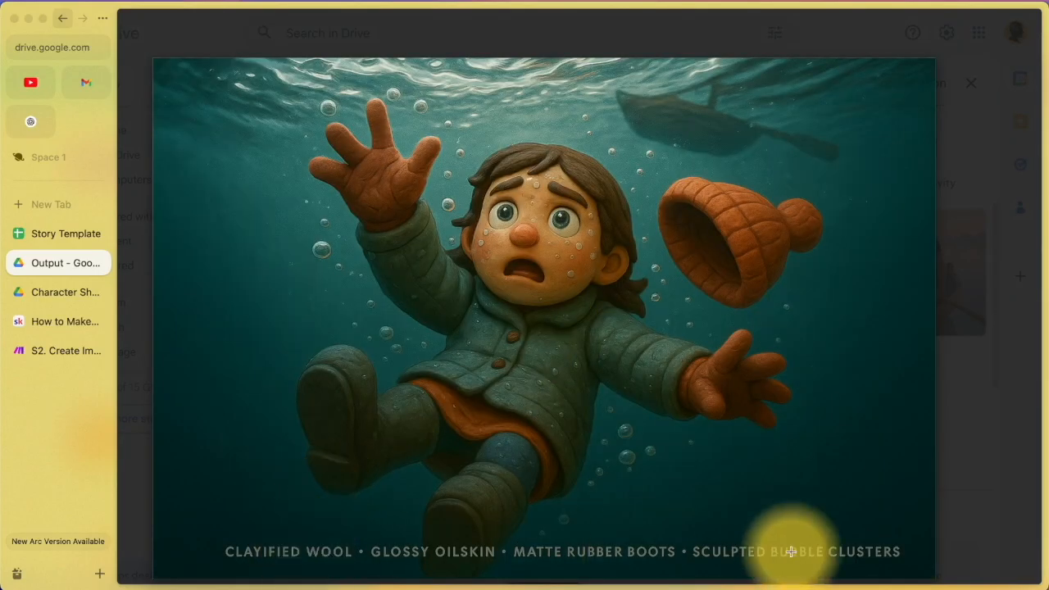
{"action": "key", "text": "Right"}
{"action": "key", "text": "Right"}
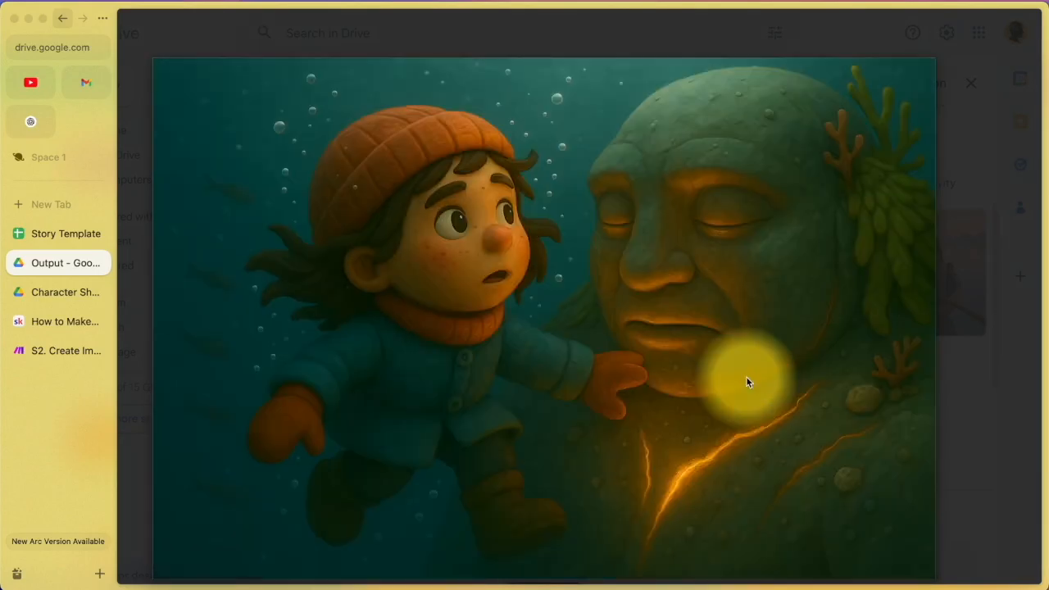
{"action": "key", "text": "Right"}
{"action": "key", "text": "Right"}
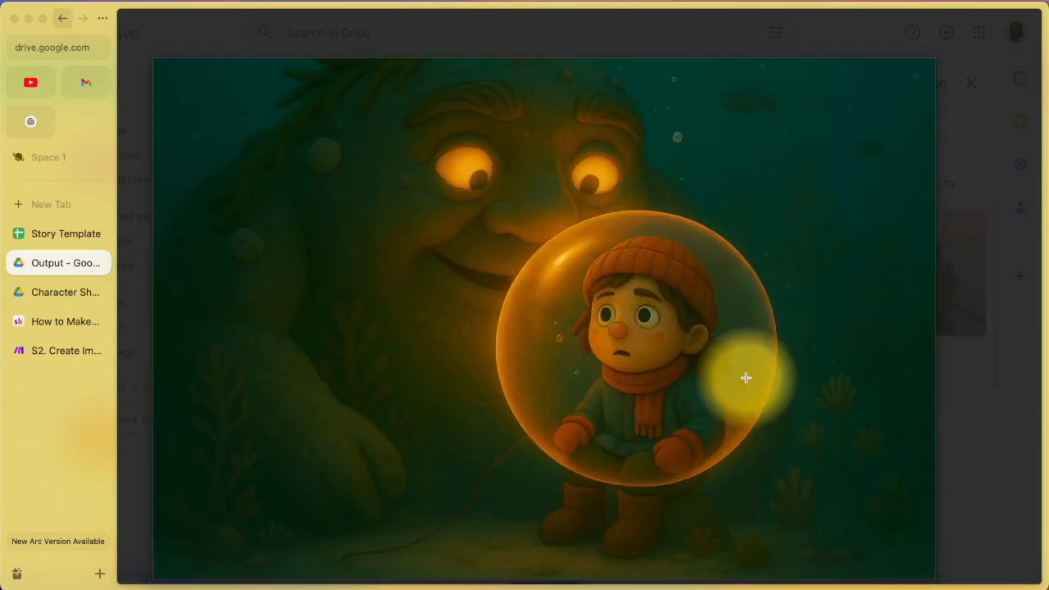
{"action": "key", "text": "Escape"}
Step: Switch back to the S2. Create Images scenario in Make.com
{"action": "scroll", "coordinate": [520, 405], "scroll_direction": "down", "scroll_amount": 2}
{"action": "scroll", "coordinate": [521, 410], "scroll_direction": "up", "scroll_amount": 3}
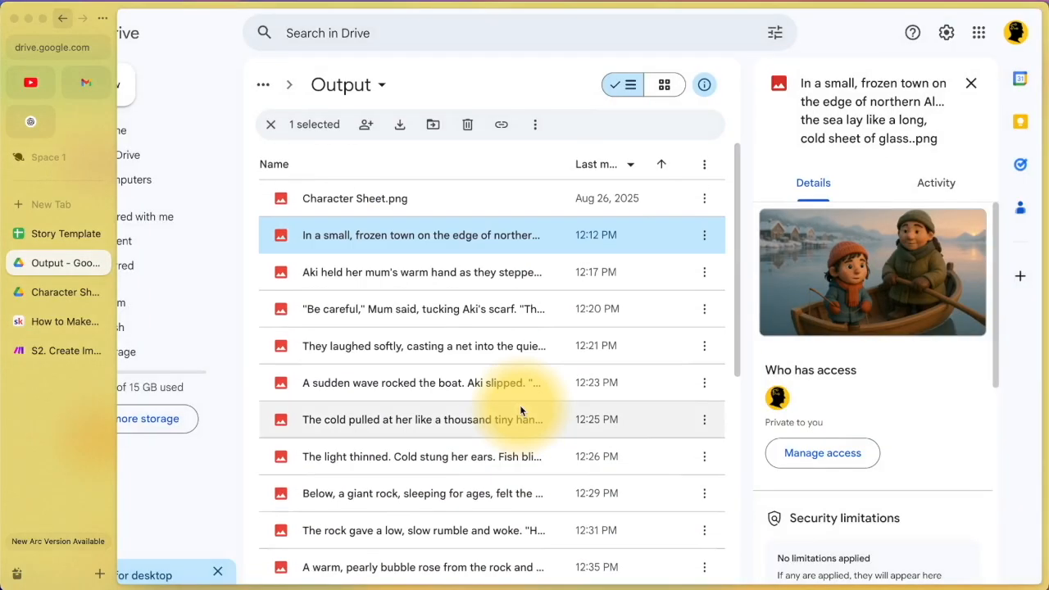
{"action": "scroll", "coordinate": [570, 353], "scroll_direction": "down", "scroll_amount": 5}
{"action": "scroll", "coordinate": [571, 352], "scroll_direction": "up", "scroll_amount": 5}
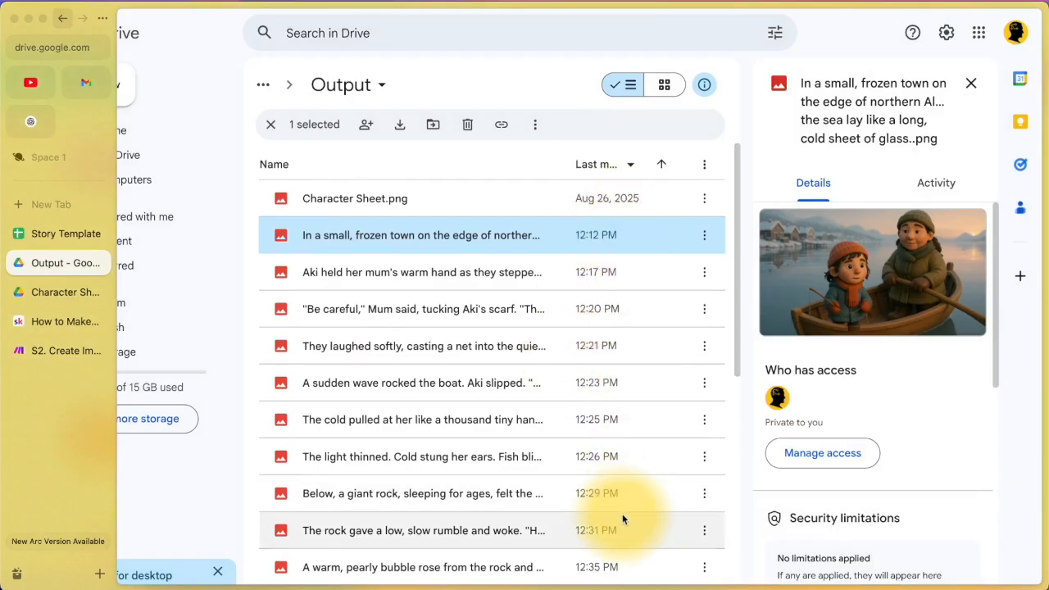
{"action": "scroll", "coordinate": [622, 513], "scroll_direction": "down", "scroll_amount": 3}
{"action": "scroll", "coordinate": [618, 505], "scroll_direction": "up", "scroll_amount": 3}
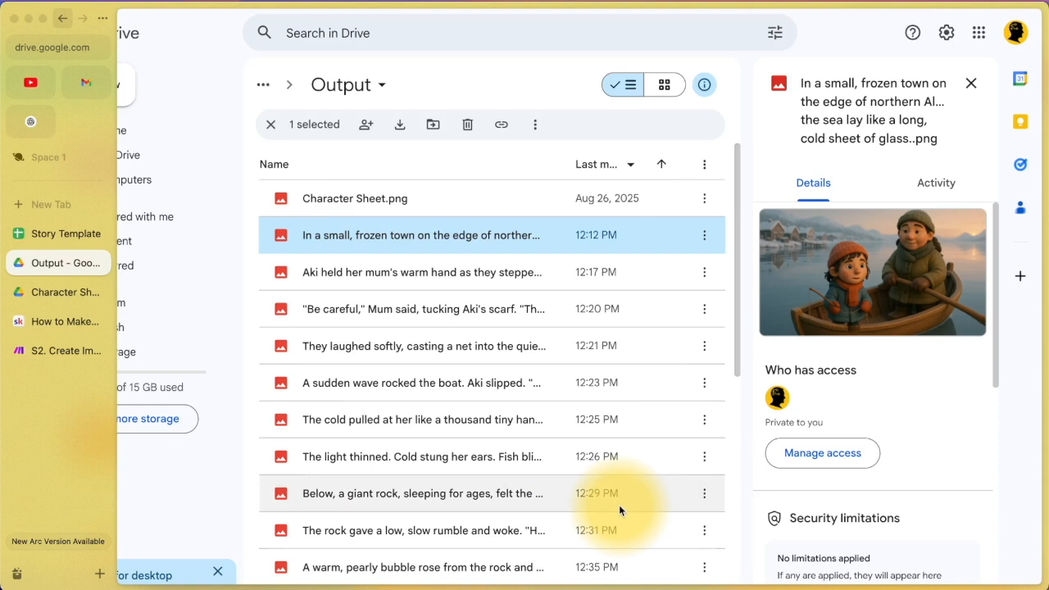
{"action": "left_click", "coordinate": [36, 352]}
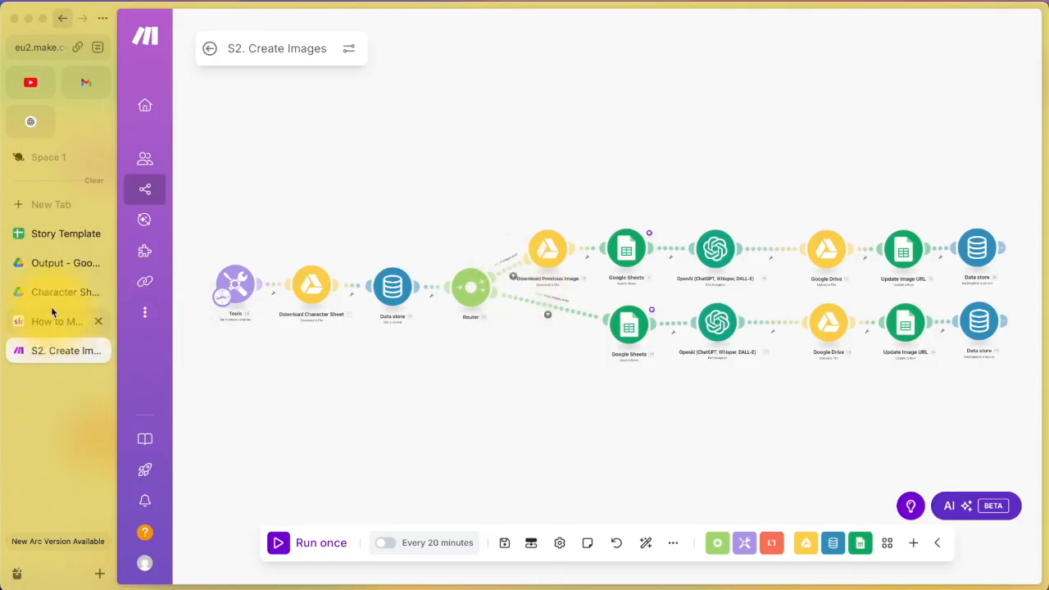
Step: Return to the Output folder and inspect the frozen-town illustration full-size, zooming in and out
{"action": "left_click", "coordinate": [61, 263]}
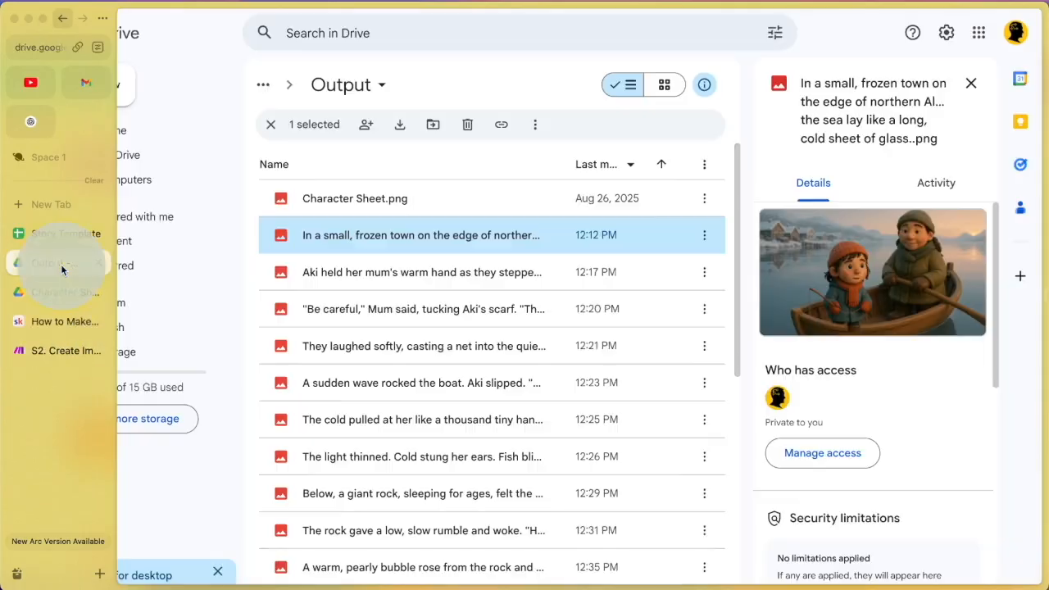
{"action": "double_click", "coordinate": [527, 238]}
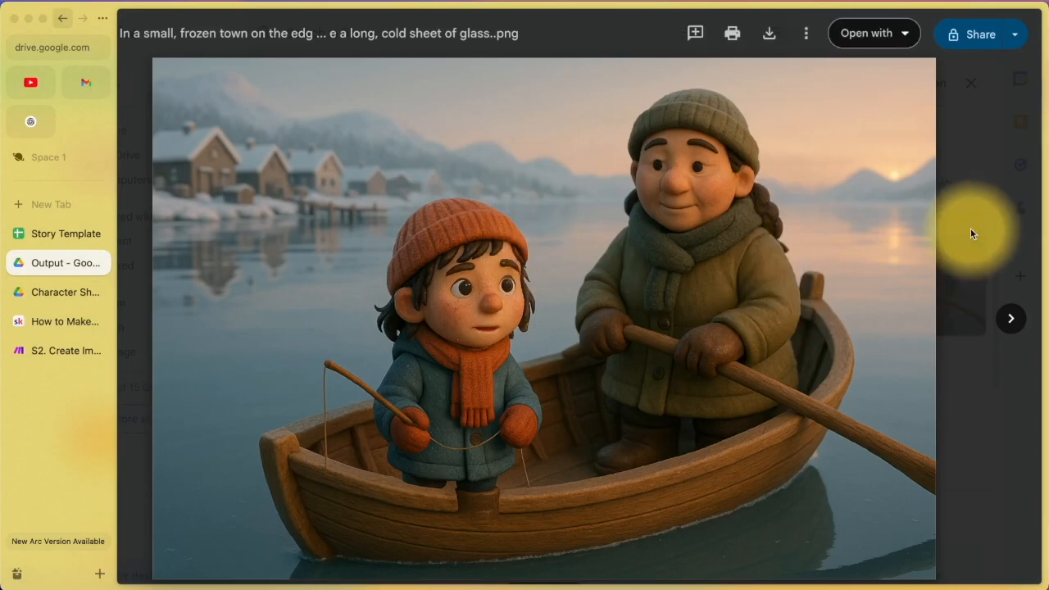
{"action": "left_click", "coordinate": [703, 339]}
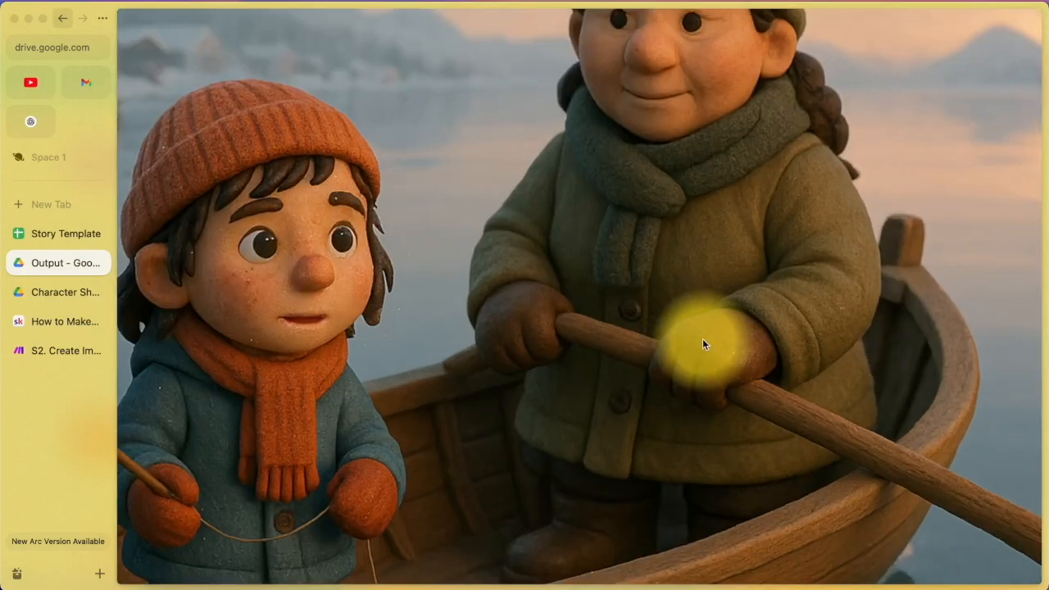
{"action": "left_click", "coordinate": [703, 339]}
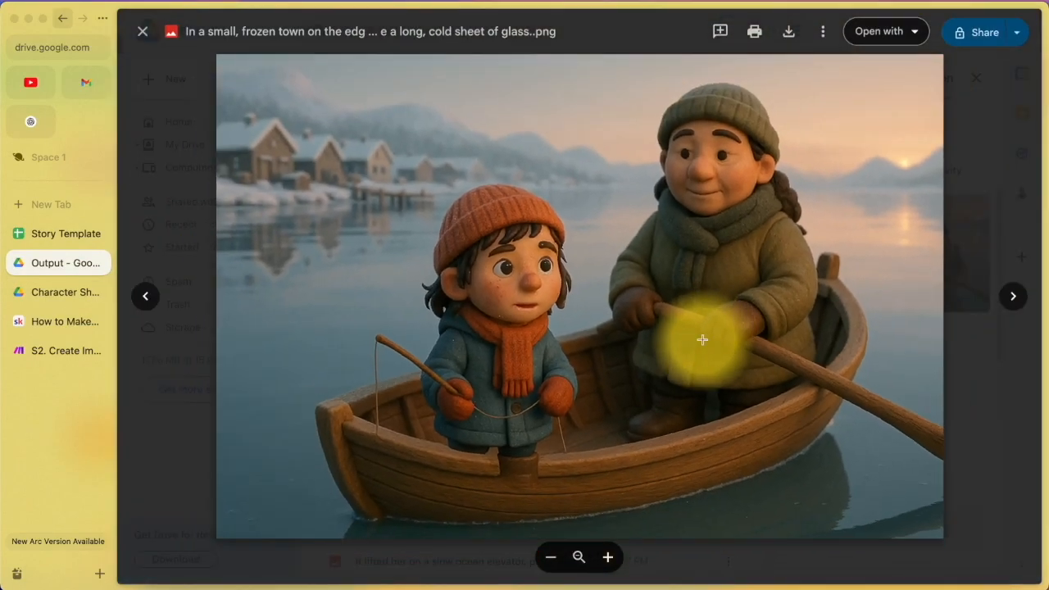
{"action": "left_click", "coordinate": [980, 176]}
{"action": "scroll", "coordinate": [501, 359], "scroll_direction": "down", "scroll_amount": 2}
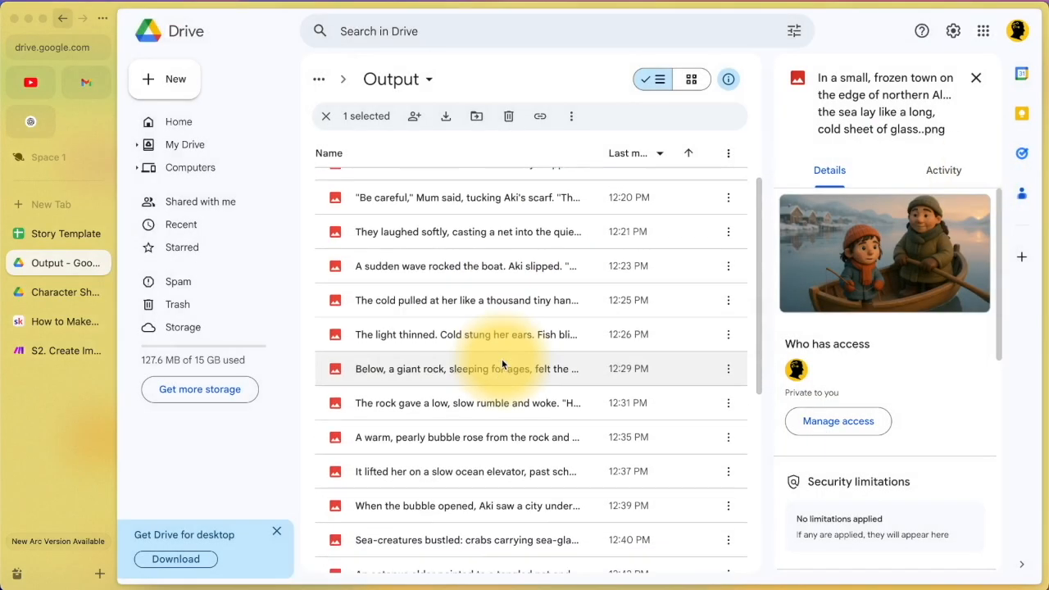
{"action": "scroll", "coordinate": [501, 359], "scroll_direction": "up", "scroll_amount": 2}
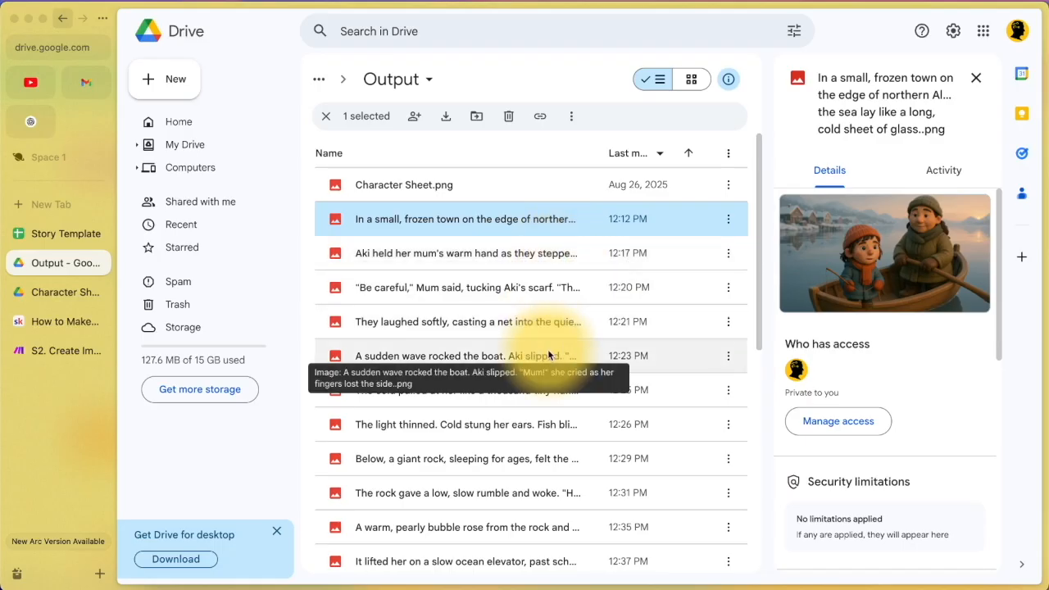
{"action": "scroll", "coordinate": [548, 353], "scroll_direction": "down", "scroll_amount": 3}
{"action": "scroll", "coordinate": [547, 349], "scroll_direction": "down", "scroll_amount": 7}
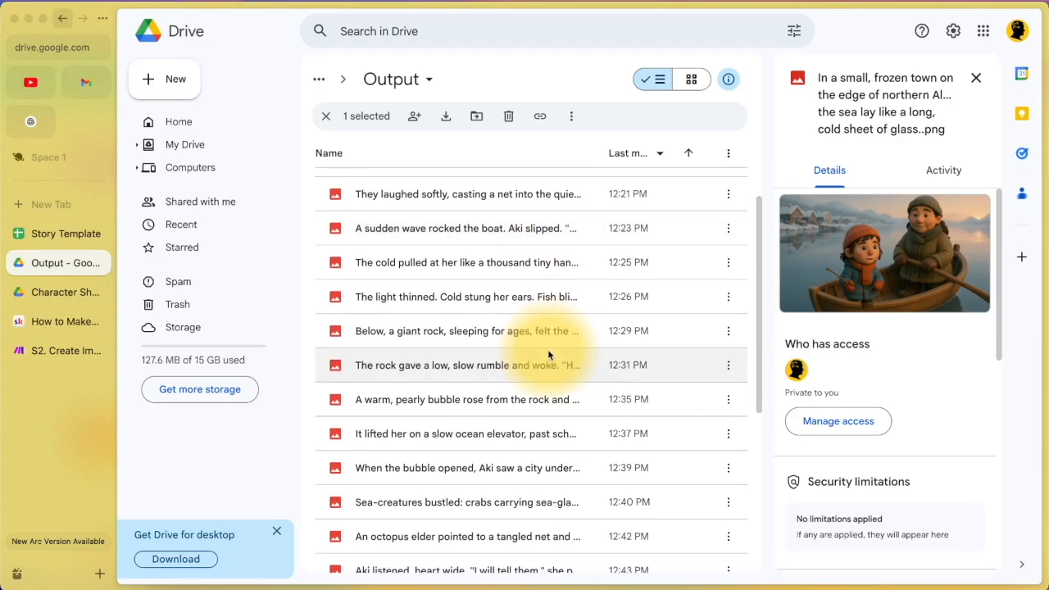
{"action": "scroll", "coordinate": [548, 356], "scroll_direction": "down", "scroll_amount": 2}
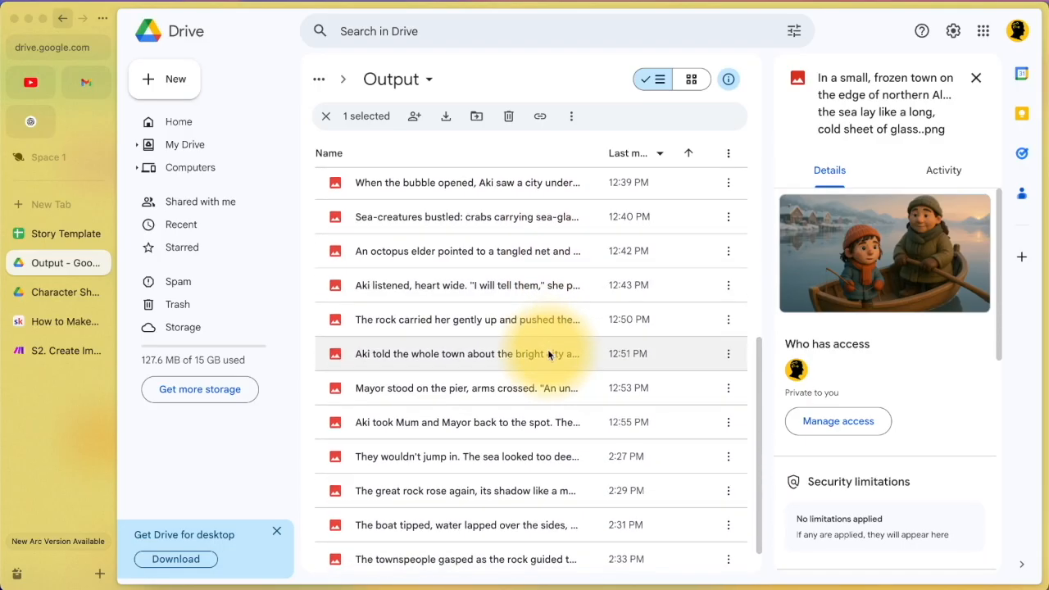
{"action": "scroll", "coordinate": [562, 319], "scroll_direction": "up", "scroll_amount": 12}
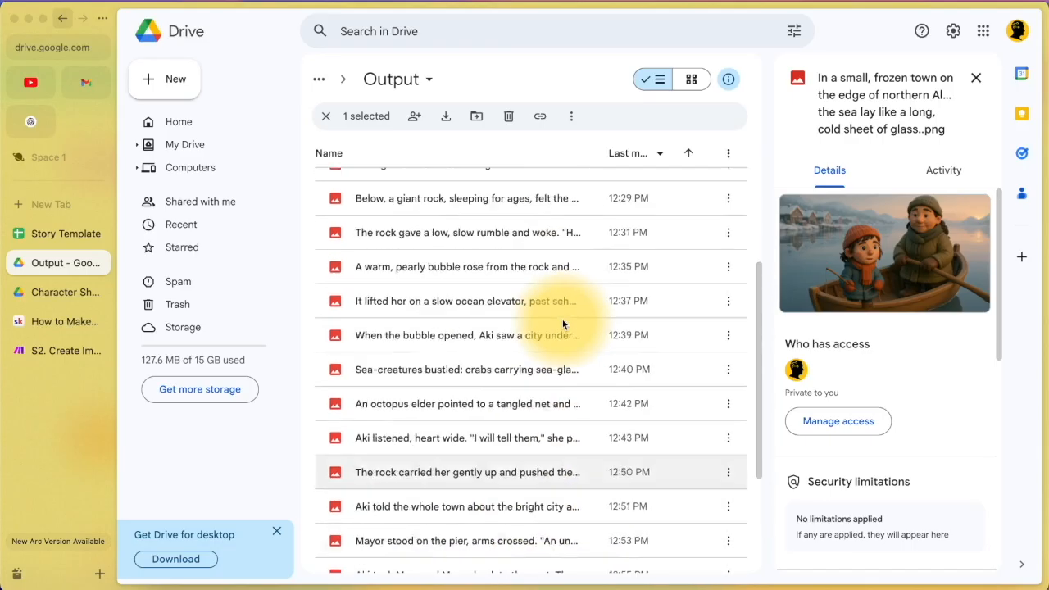
Step: Preview the frozen-town, wrapped-nets and boat-tipping illustrations
{"action": "double_click", "coordinate": [480, 220]}
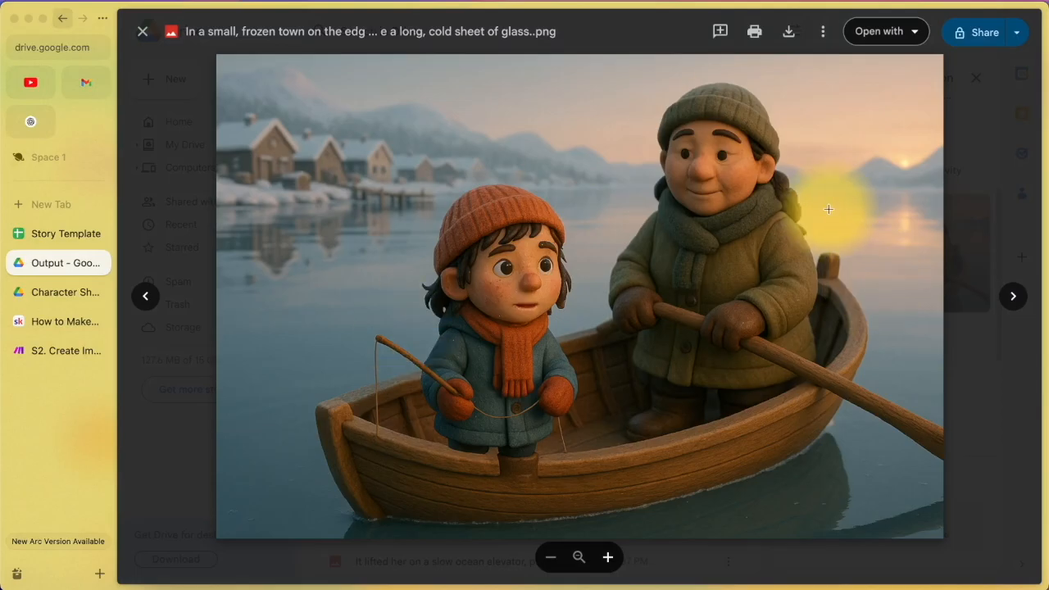
{"action": "left_click", "coordinate": [971, 137]}
{"action": "scroll", "coordinate": [592, 284], "scroll_direction": "down", "scroll_amount": 5}
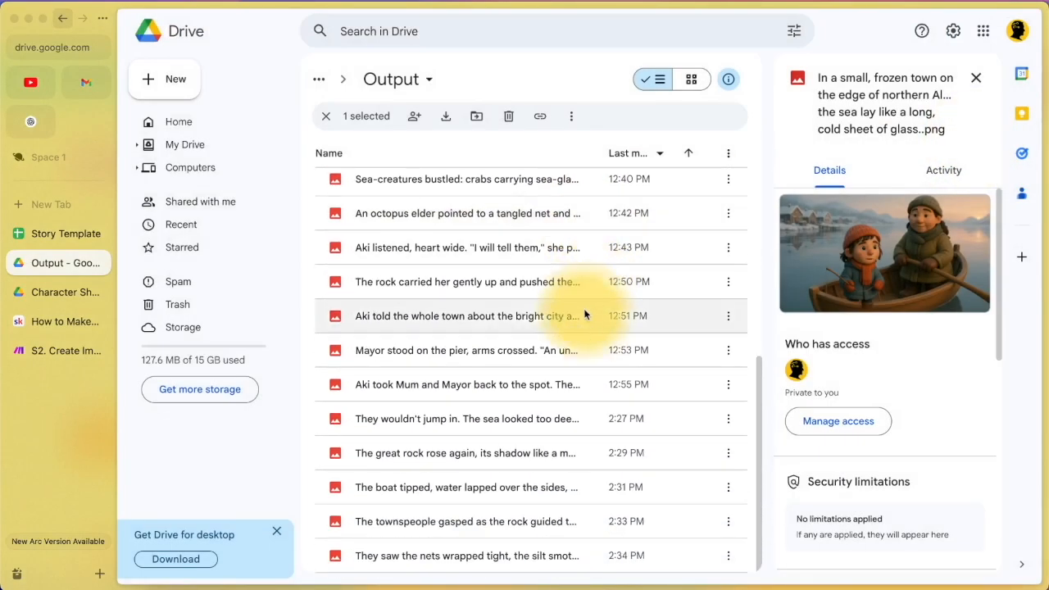
{"action": "double_click", "coordinate": [525, 547]}
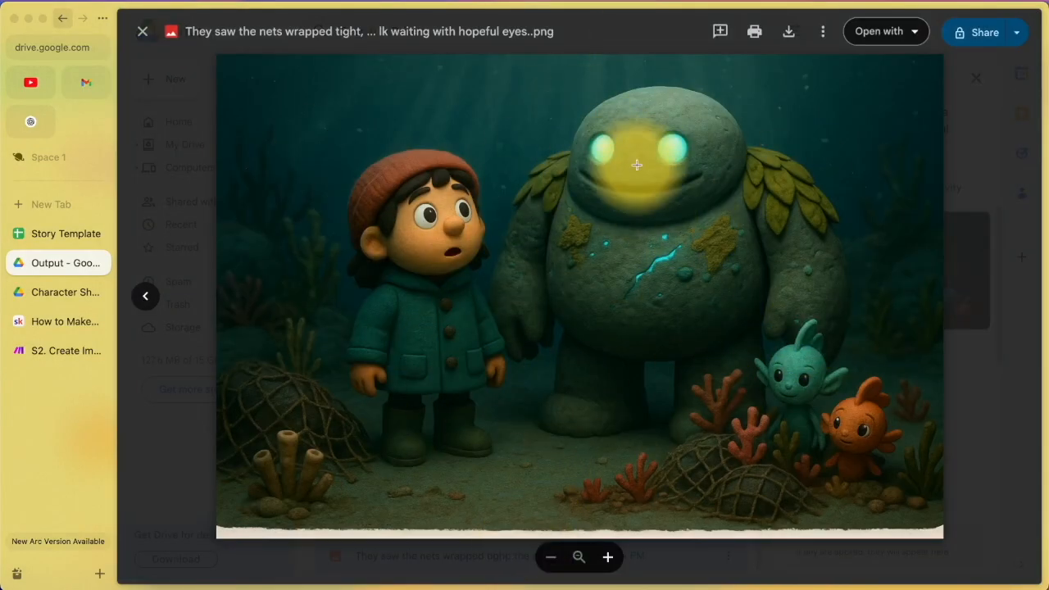
{"action": "left_click", "coordinate": [968, 165]}
{"action": "double_click", "coordinate": [528, 489]}
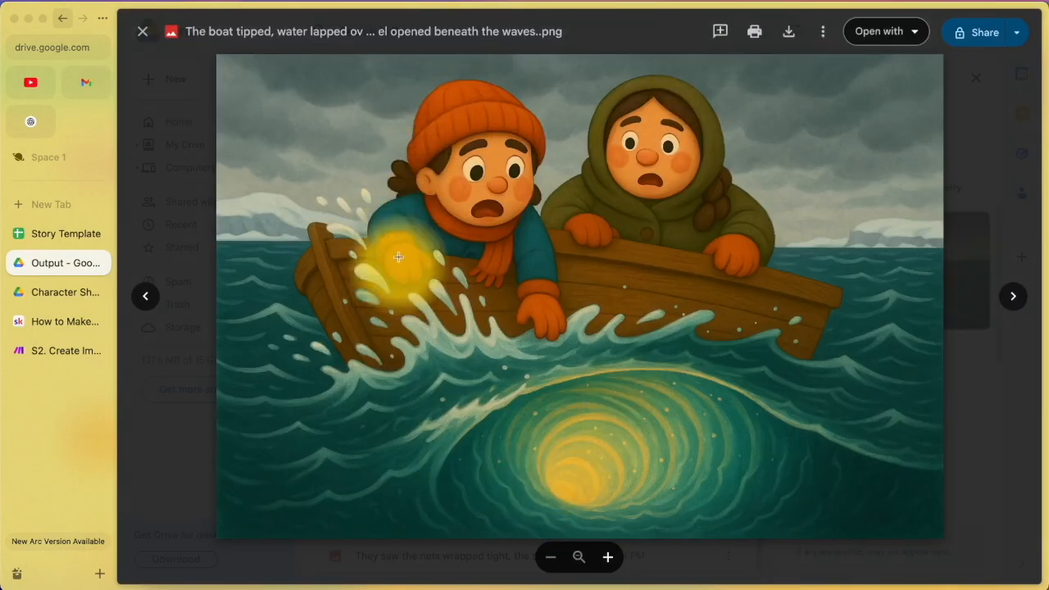
{"action": "left_click", "coordinate": [976, 212]}
Step: Preview the bubble-city, light-thinned and laughing-softly net-casting illustrations
{"action": "scroll", "coordinate": [590, 308], "scroll_direction": "up", "scroll_amount": 3}
{"action": "double_click", "coordinate": [590, 309]}
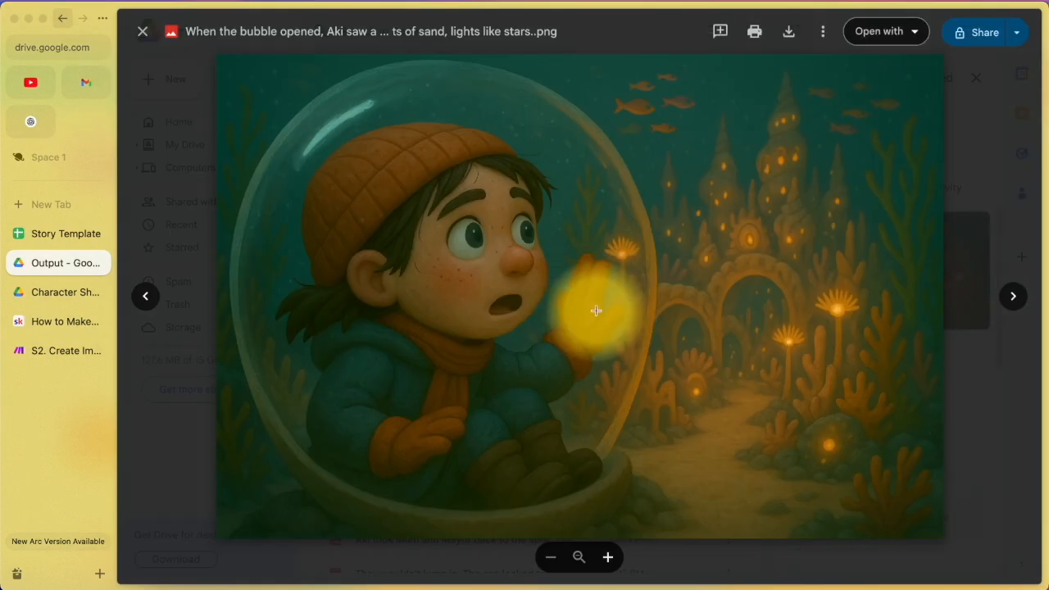
{"action": "left_click", "coordinate": [966, 158]}
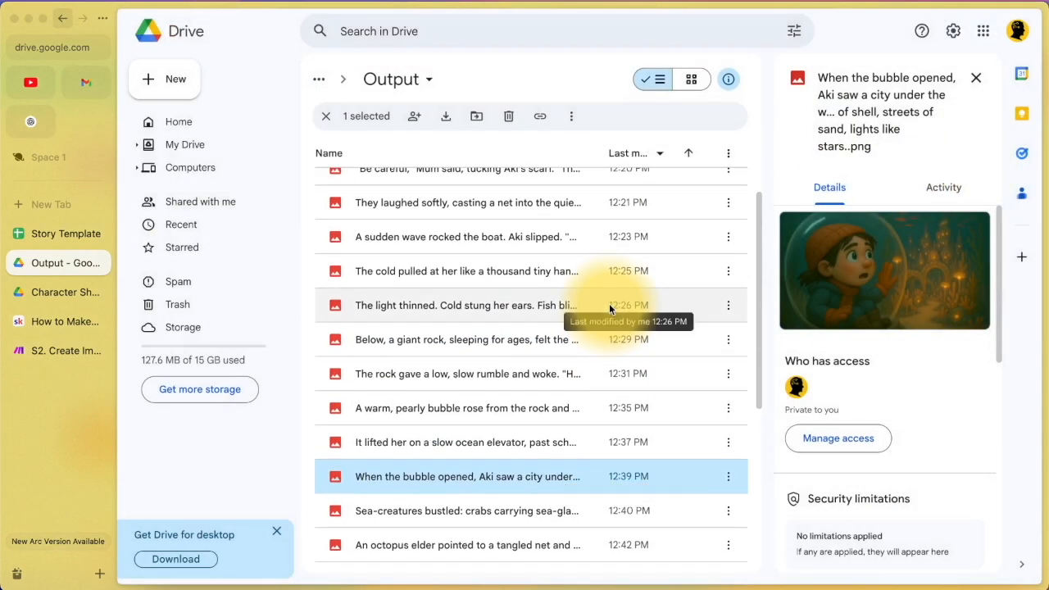
{"action": "double_click", "coordinate": [609, 304]}
{"action": "left_click", "coordinate": [974, 126]}
{"action": "scroll", "coordinate": [610, 281], "scroll_direction": "up", "scroll_amount": 1}
{"action": "scroll", "coordinate": [610, 281], "scroll_direction": "up", "scroll_amount": 2}
{"action": "double_click", "coordinate": [591, 328]}
{"action": "left_click", "coordinate": [943, 170]}
Step: Preview the Be careful scarf and giant sleeping rock illustrations
{"action": "left_click", "coordinate": [534, 287]}
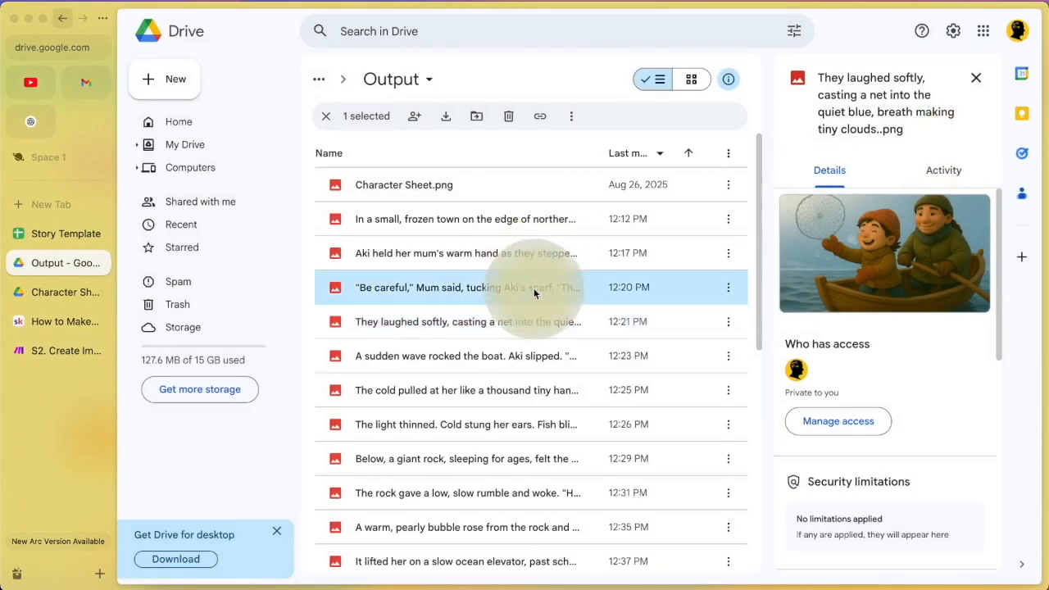
{"action": "double_click", "coordinate": [534, 288]}
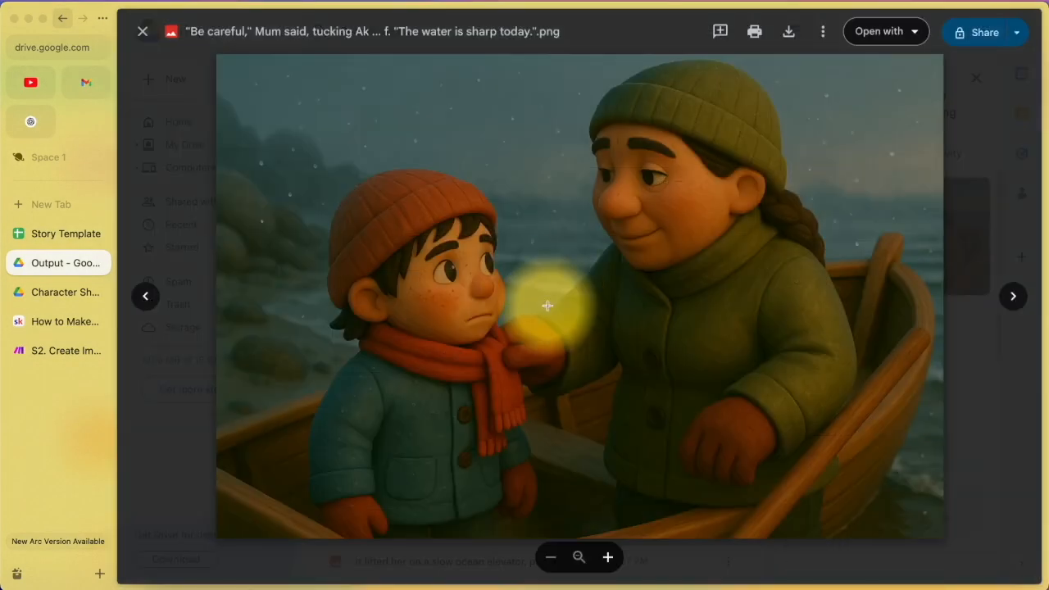
{"action": "left_click", "coordinate": [982, 152]}
{"action": "double_click", "coordinate": [521, 443]}
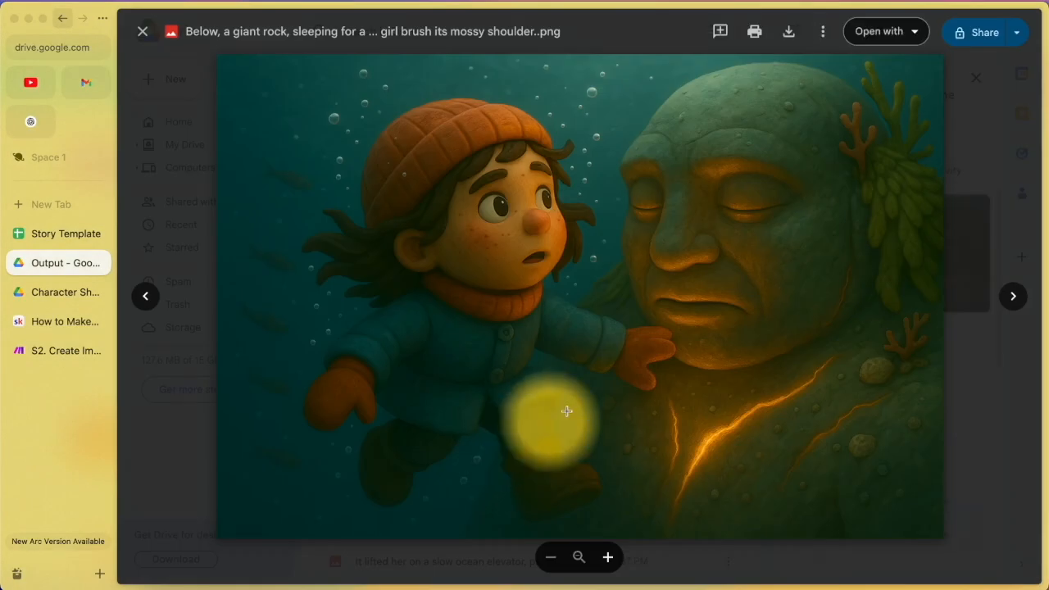
{"action": "left_click", "coordinate": [969, 118]}
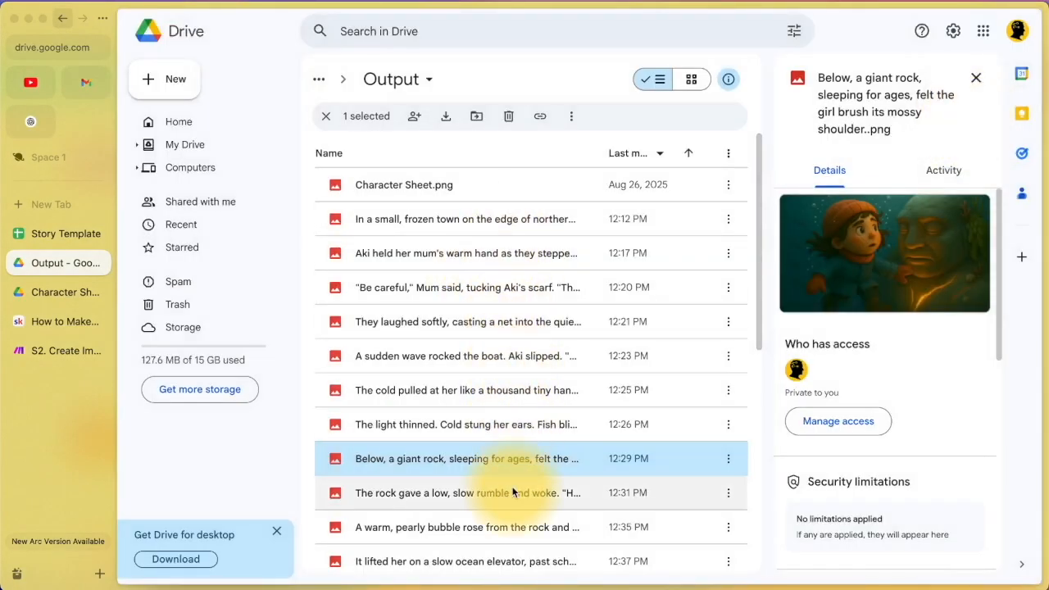
{"action": "scroll", "coordinate": [513, 492], "scroll_direction": "down", "scroll_amount": 10}
{"action": "scroll", "coordinate": [513, 492], "scroll_direction": "up", "scroll_amount": 10}
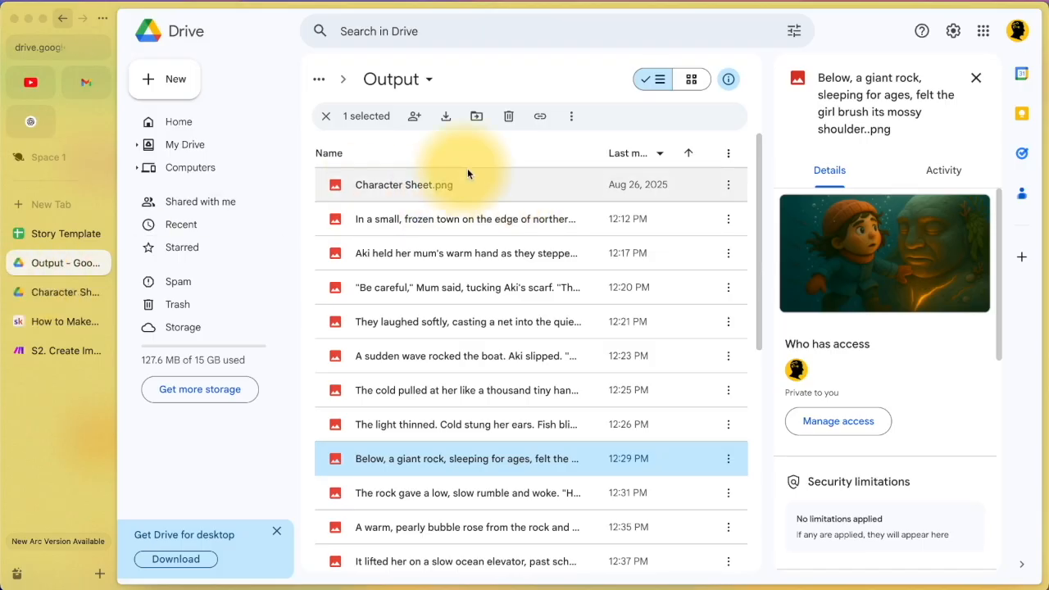
Step: View Character Sheet.png full-size, then close the preview
{"action": "double_click", "coordinate": [474, 189]}
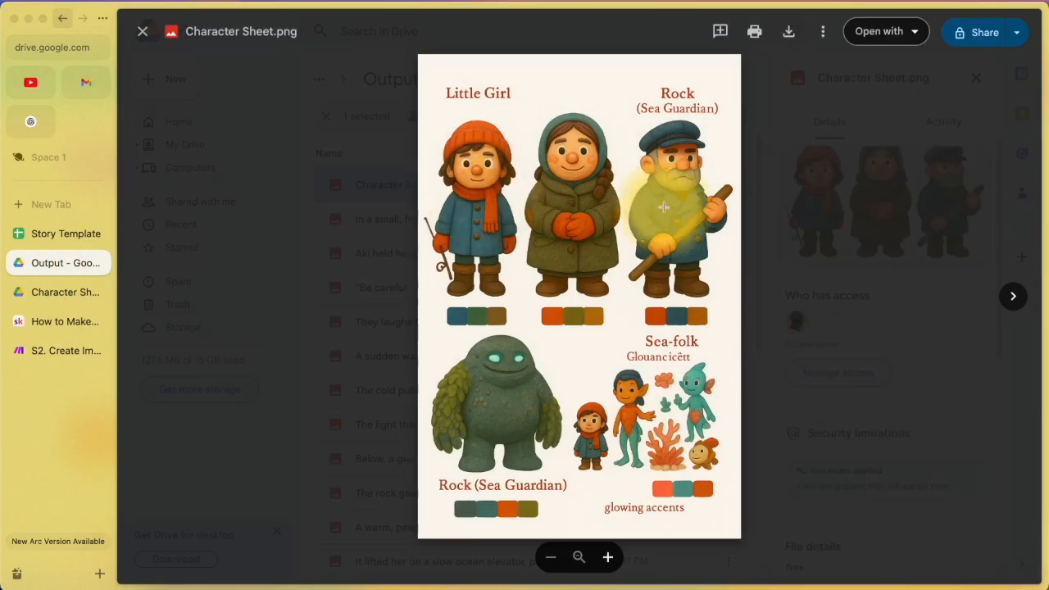
{"action": "scroll", "coordinate": [597, 217], "scroll_direction": "up", "scroll_amount": 10}
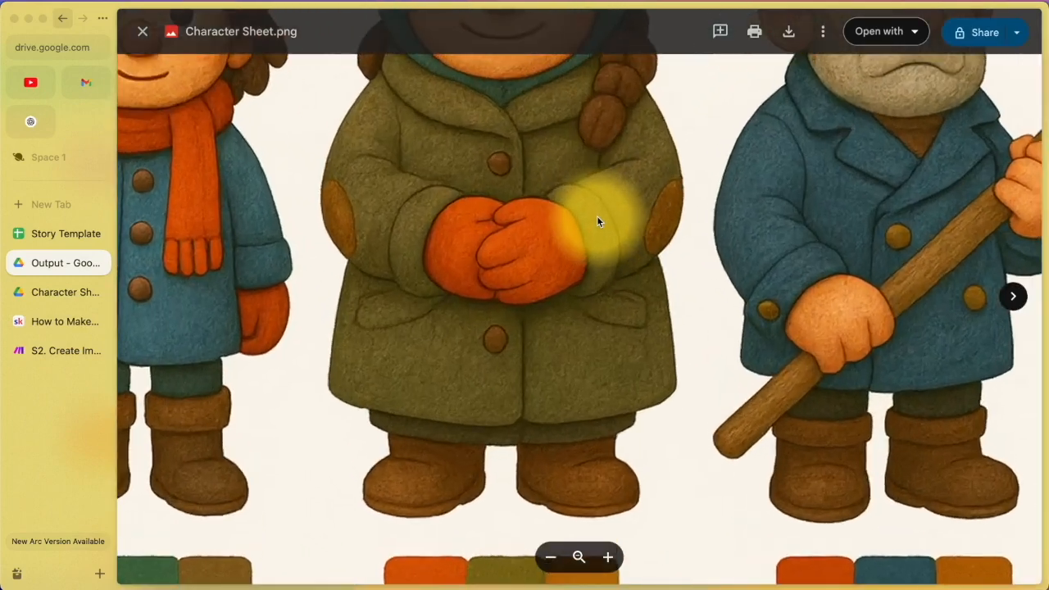
{"action": "scroll", "coordinate": [597, 217], "scroll_direction": "down", "scroll_amount": 10}
{"action": "scroll", "coordinate": [597, 216], "scroll_direction": "up", "scroll_amount": 10}
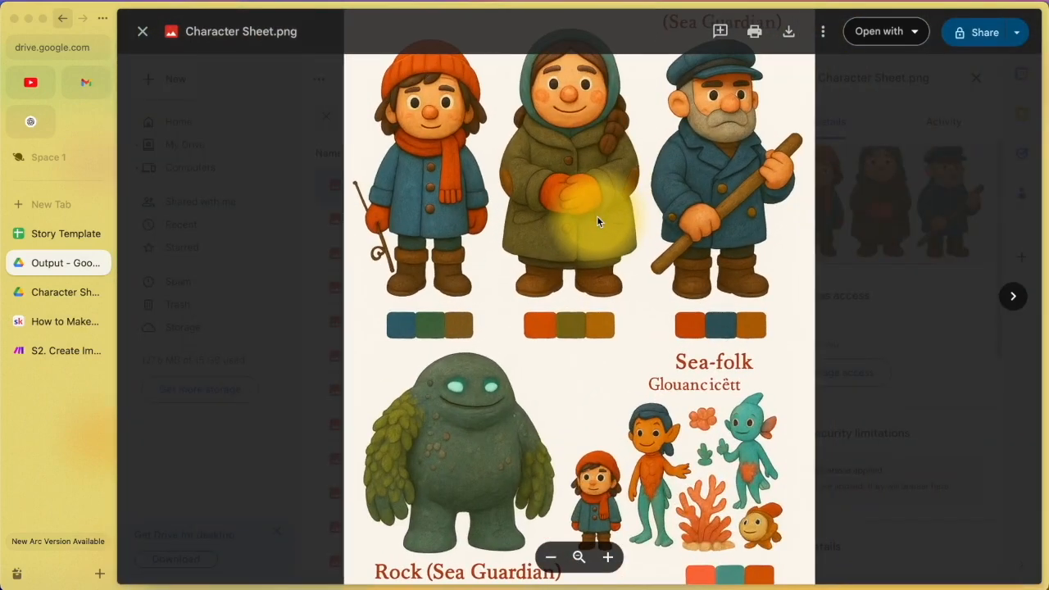
{"action": "scroll", "coordinate": [597, 213], "scroll_direction": "down", "scroll_amount": 10}
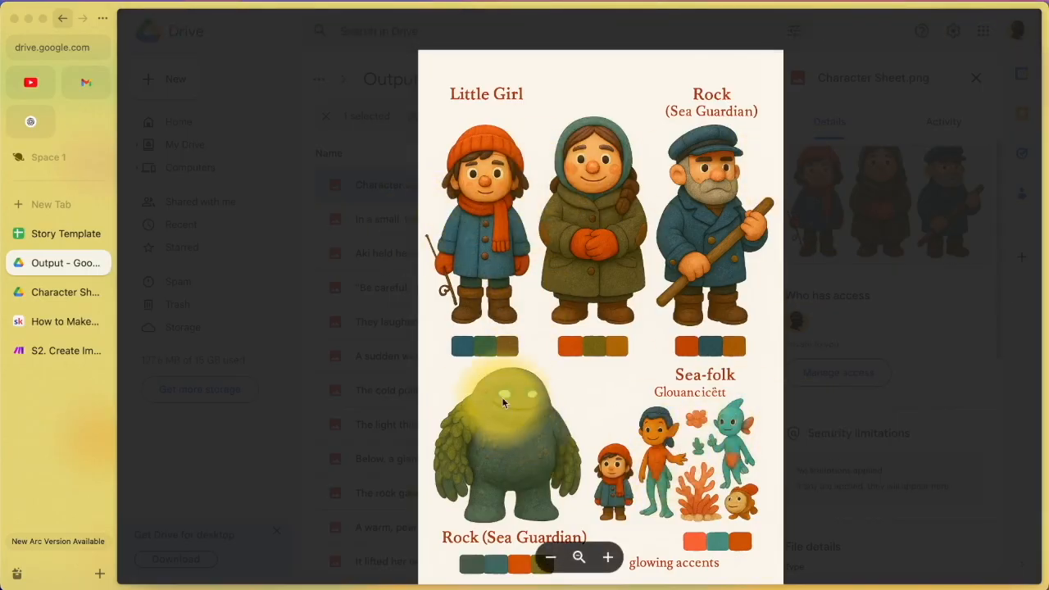
{"action": "left_click", "coordinate": [394, 447]}
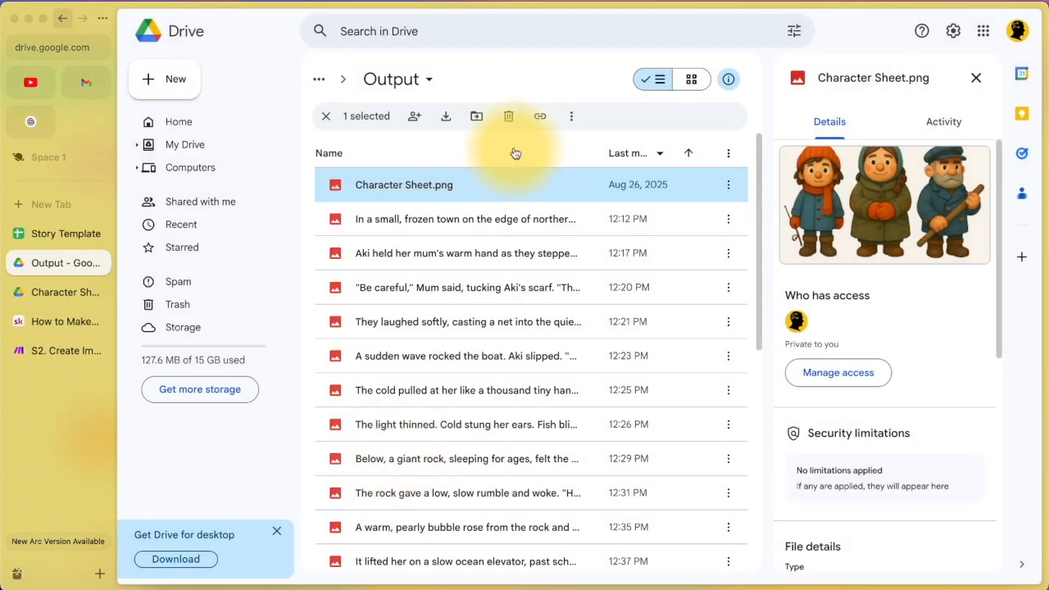
{"action": "scroll", "coordinate": [527, 461], "scroll_direction": "down", "scroll_amount": 1}
{"action": "scroll", "coordinate": [527, 461], "scroll_direction": "up", "scroll_amount": 1}
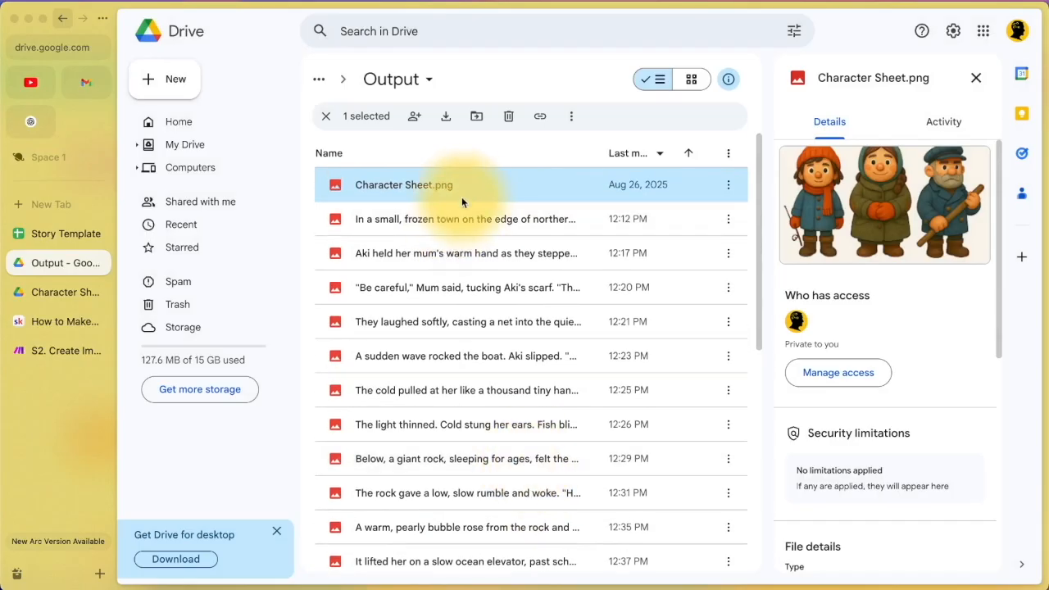
Step: Reopen Character Sheet.png briefly and return to the Output folder list
{"action": "double_click", "coordinate": [463, 194]}
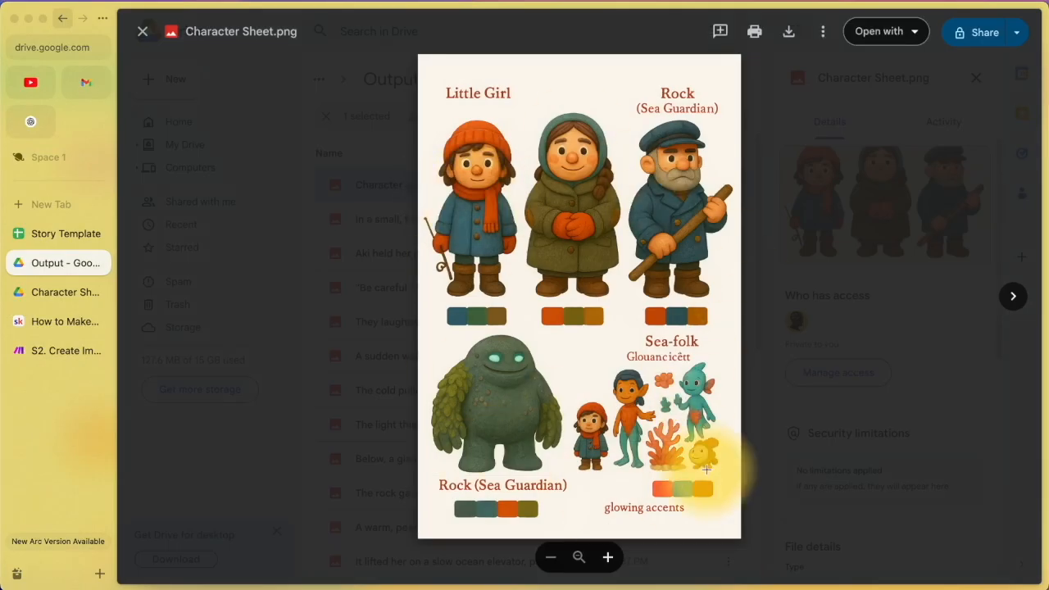
{"action": "left_click", "coordinate": [383, 430]}
{"action": "scroll", "coordinate": [469, 513], "scroll_direction": "down", "scroll_amount": 3}
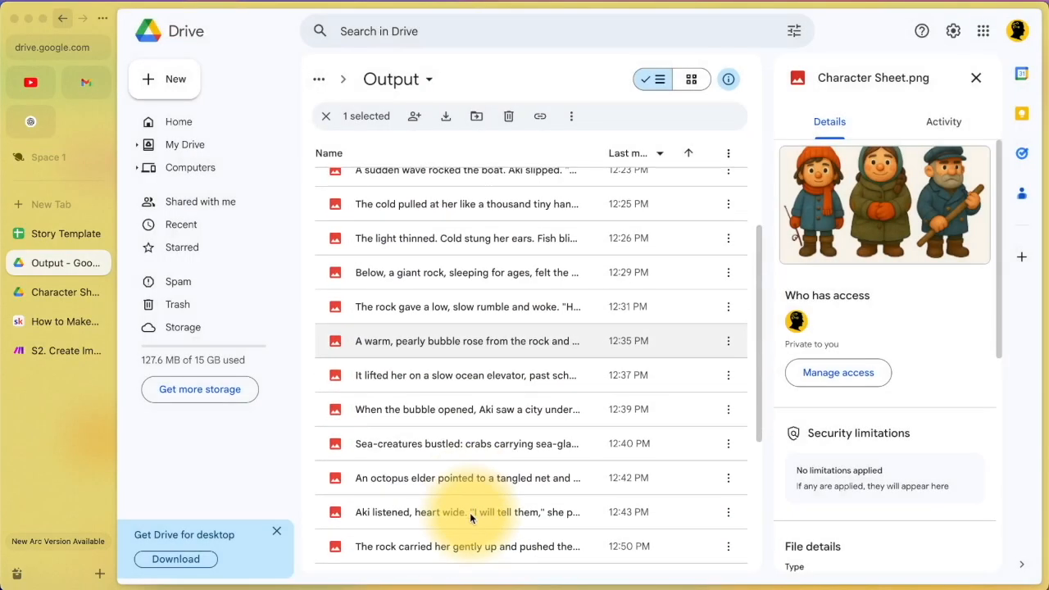
{"action": "scroll", "coordinate": [469, 513], "scroll_direction": "up", "scroll_amount": 2}
{"action": "scroll", "coordinate": [469, 512], "scroll_direction": "up", "scroll_amount": 2}
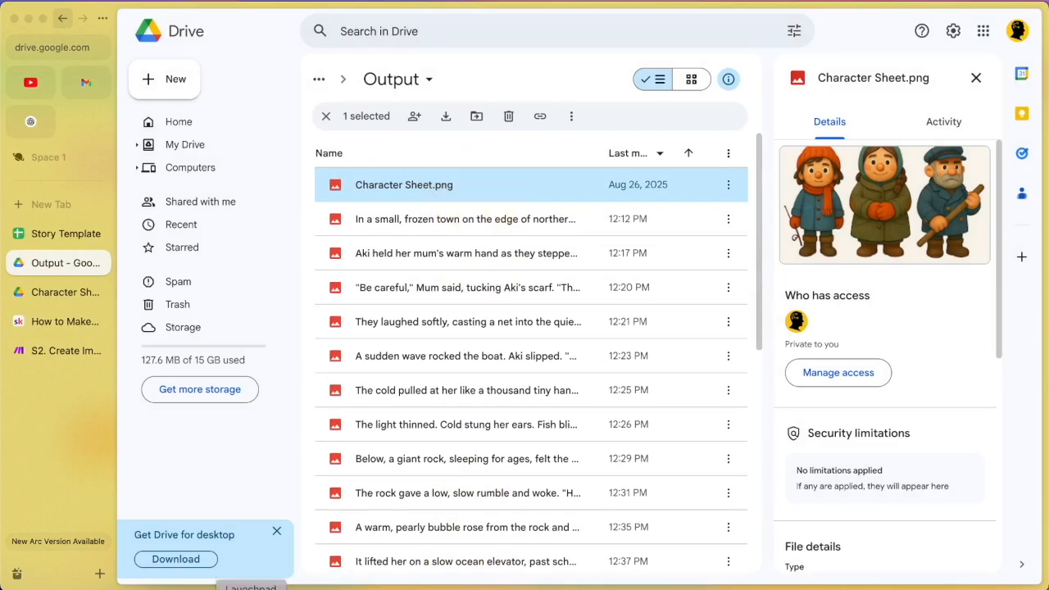
{"action": "left_click", "coordinate": [291, 587]}
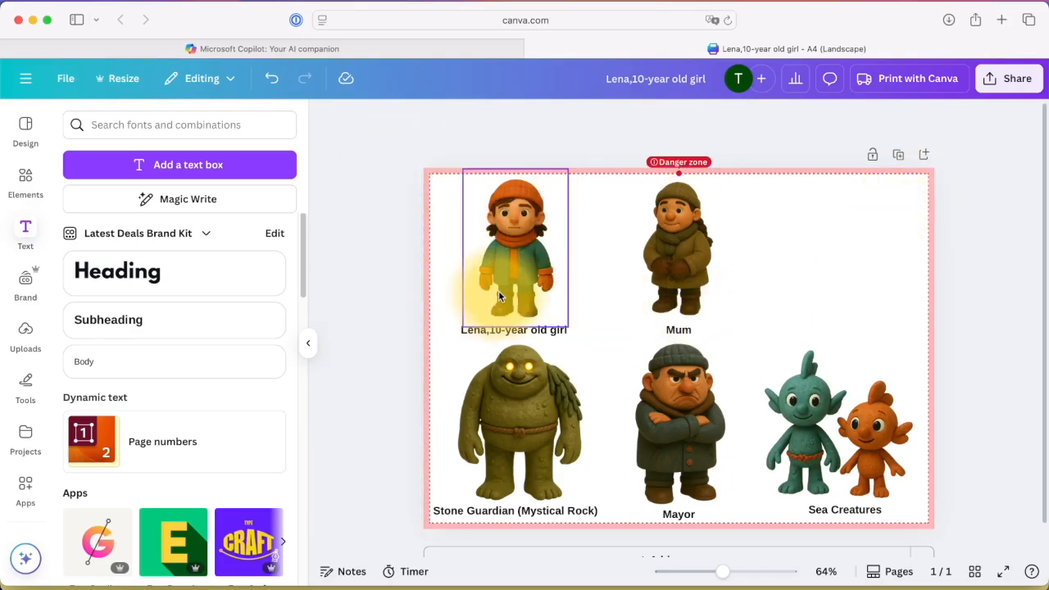
{"action": "left_click", "coordinate": [882, 295]}
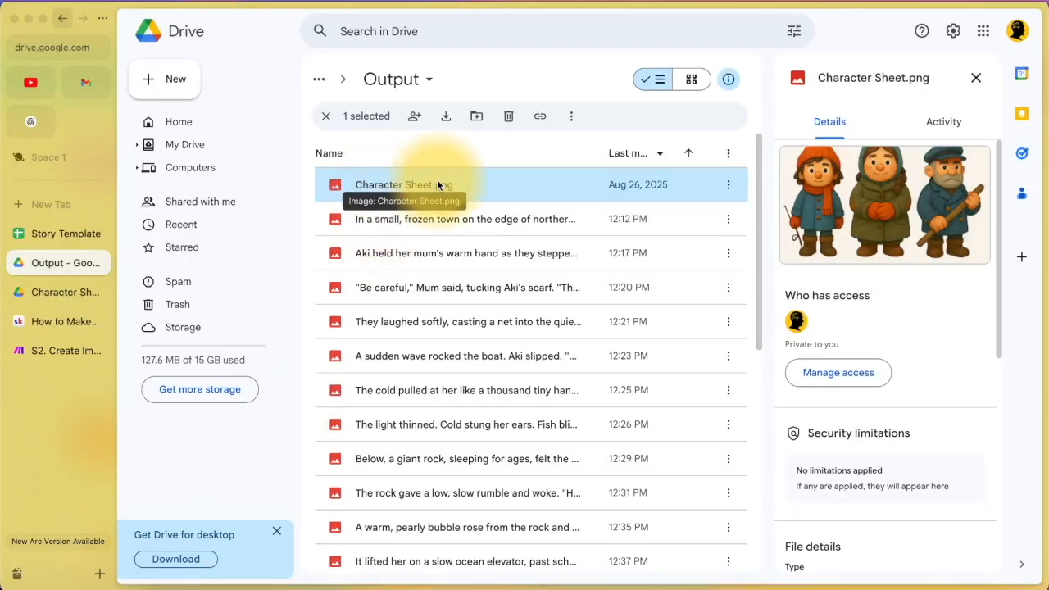
Step: Check the Tools module's six variables, including characterSheetFileId, then cancel without changes
{"action": "left_click", "coordinate": [12, 354]}
{"action": "left_click", "coordinate": [238, 296]}
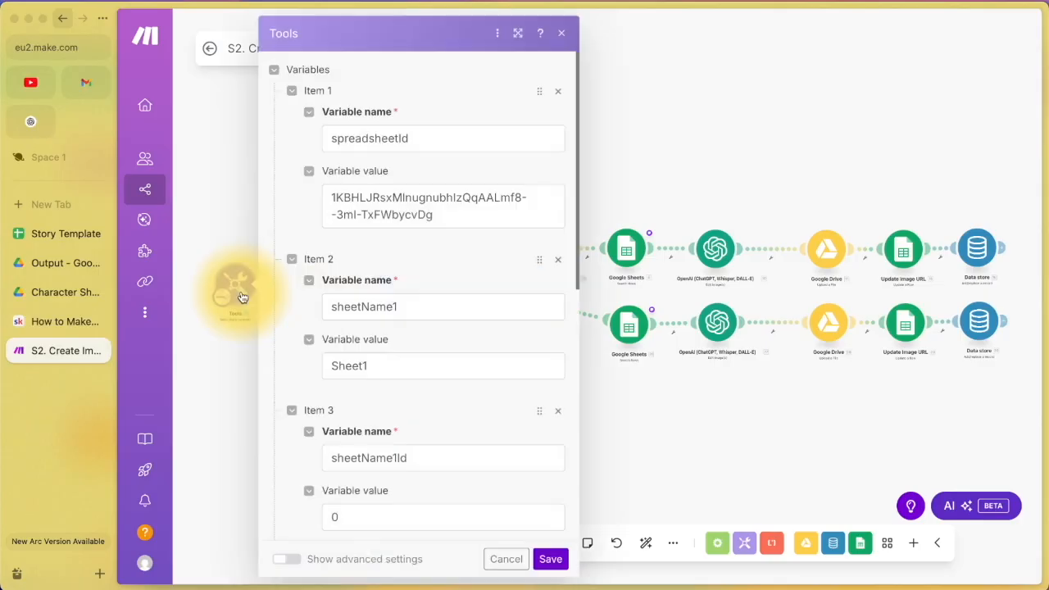
{"action": "scroll", "coordinate": [385, 235], "scroll_direction": "down", "scroll_amount": 6}
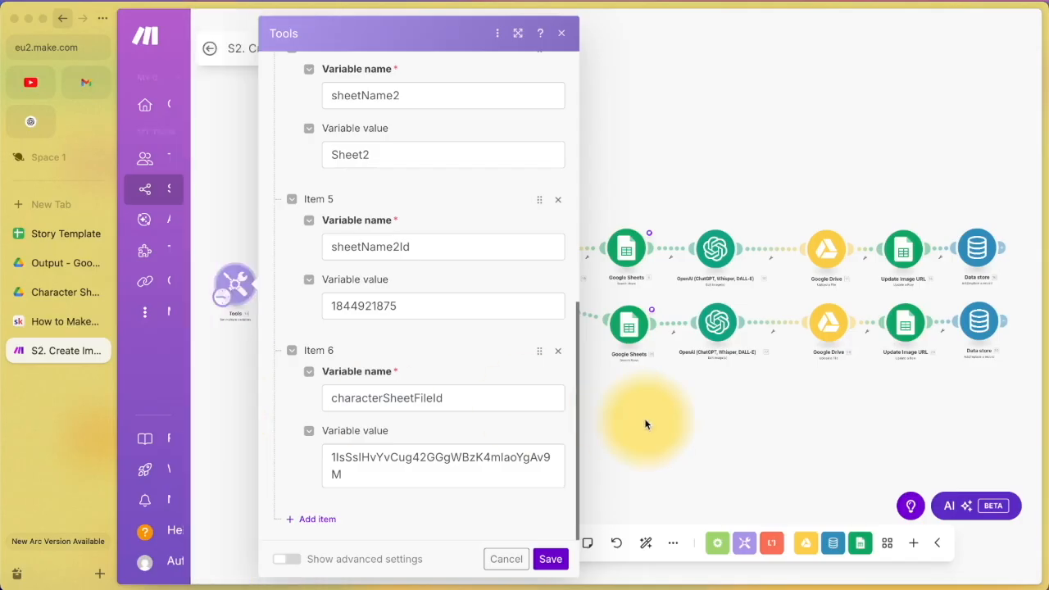
{"action": "left_click", "coordinate": [646, 425]}
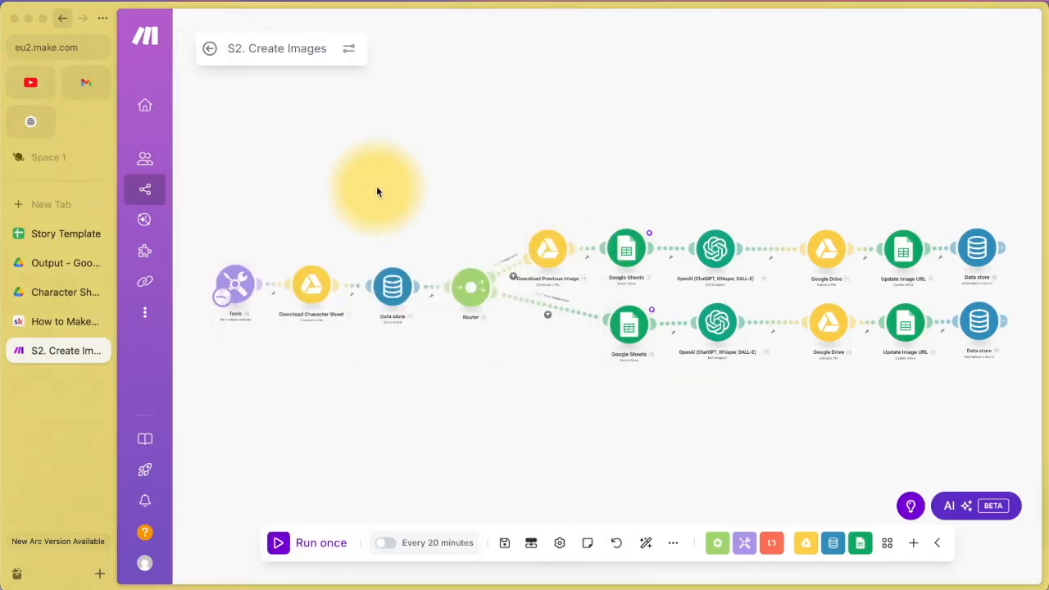
Step: Read the full image prompts in Story Template cells B5 and B2
{"action": "left_click", "coordinate": [59, 238]}
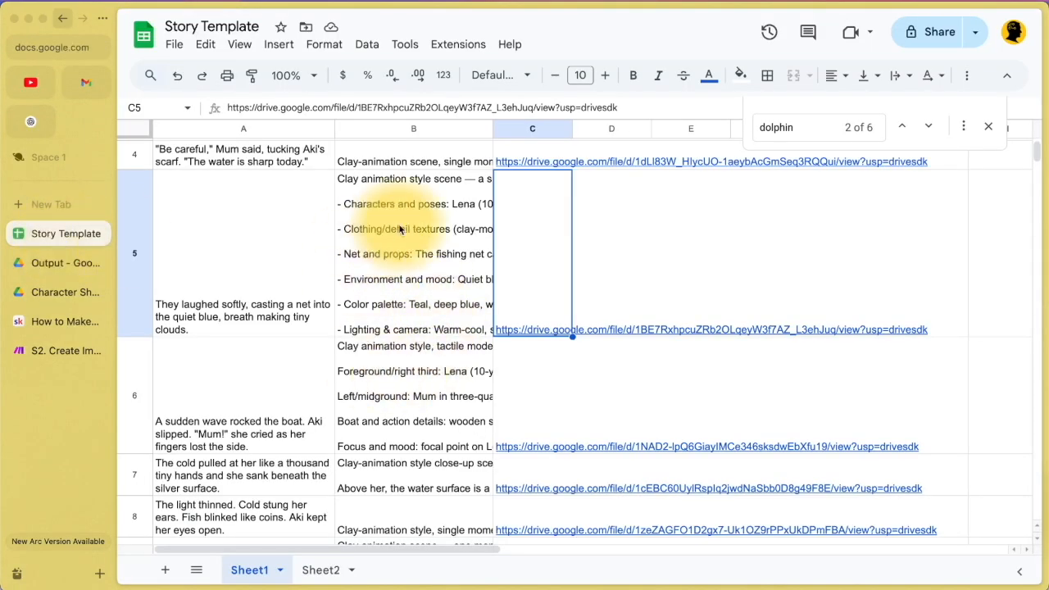
{"action": "scroll", "coordinate": [400, 230], "scroll_direction": "up", "scroll_amount": 3}
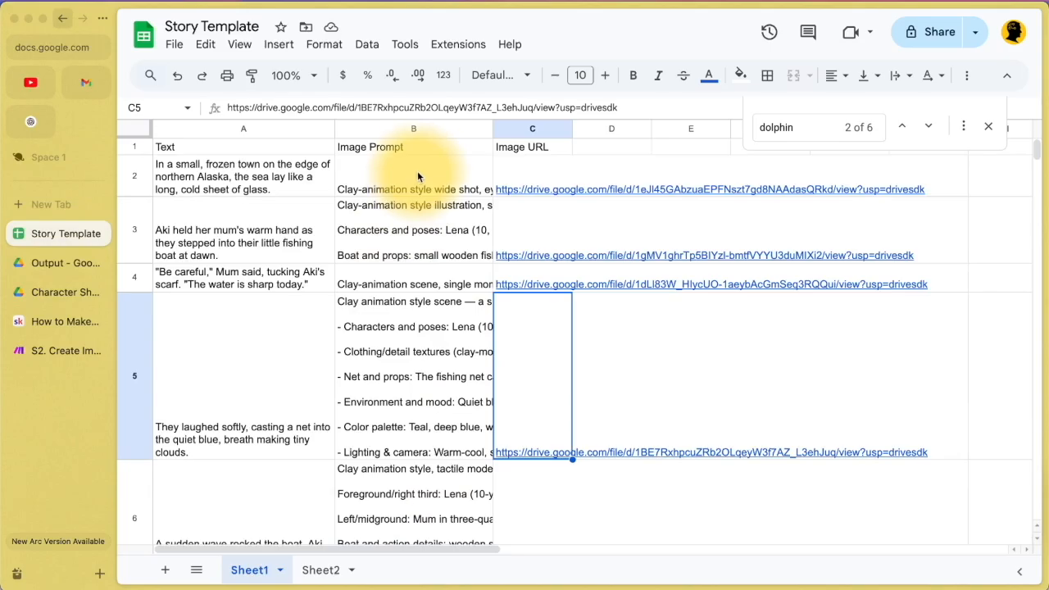
{"action": "double_click", "coordinate": [395, 385]}
{"action": "left_click", "coordinate": [410, 250]}
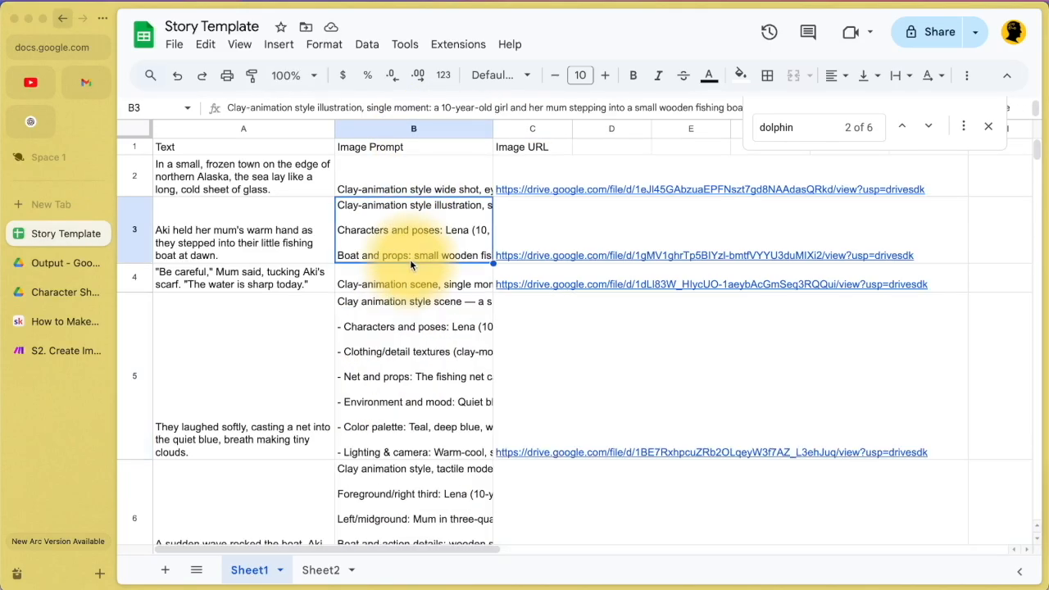
{"action": "double_click", "coordinate": [416, 184]}
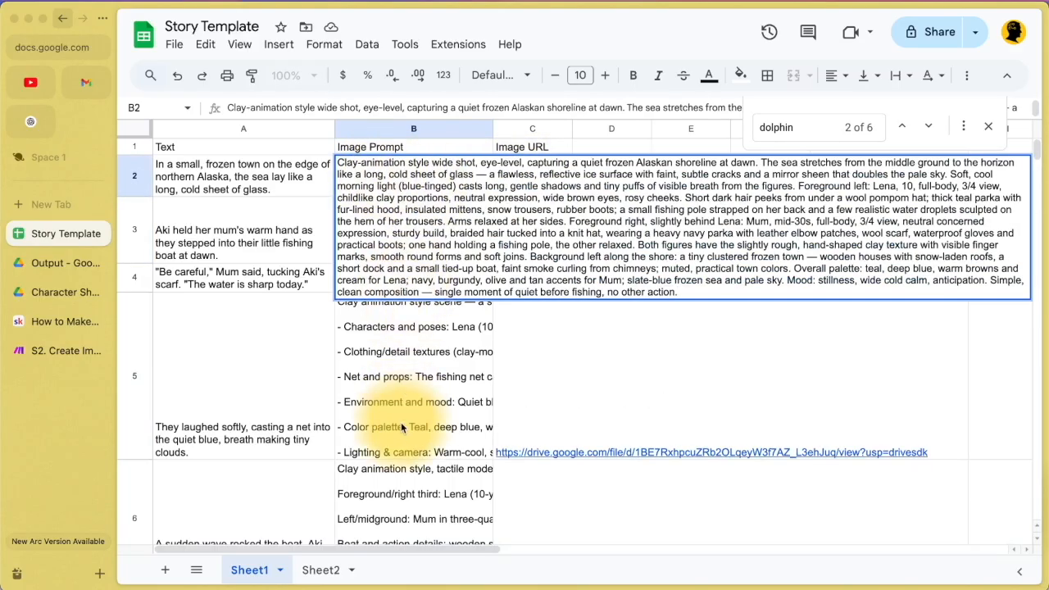
{"action": "left_click", "coordinate": [405, 377]}
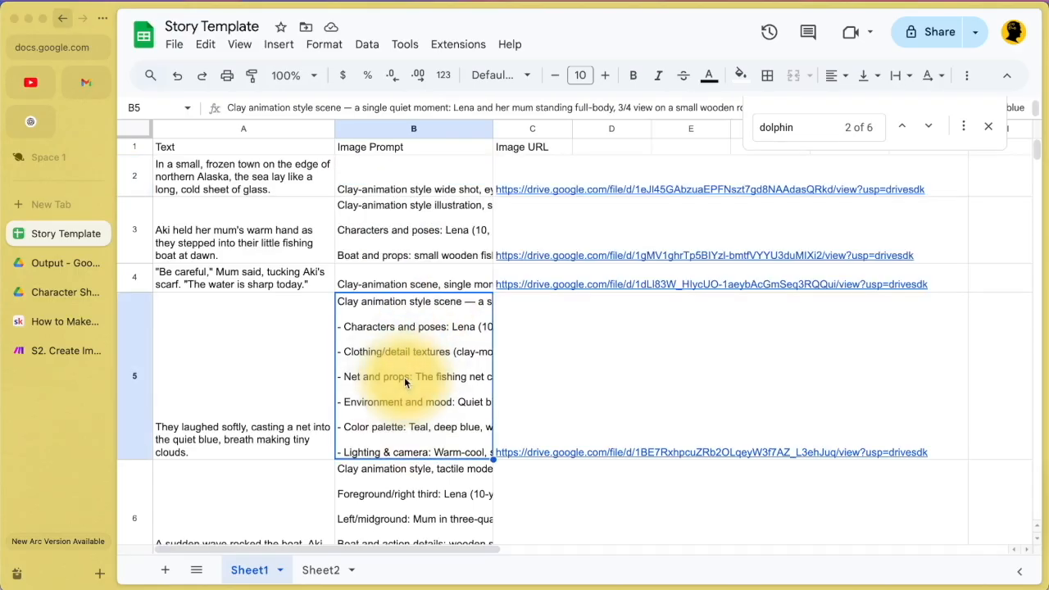
{"action": "double_click", "coordinate": [404, 377]}
{"action": "scroll", "coordinate": [404, 385], "scroll_direction": "down", "scroll_amount": 2}
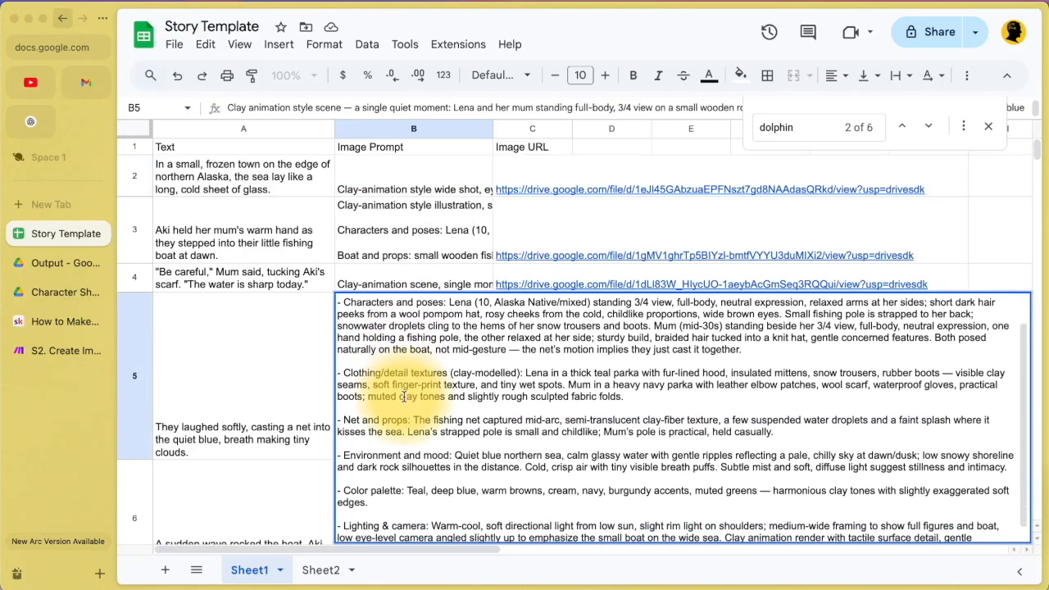
{"action": "scroll", "coordinate": [404, 397], "scroll_direction": "down", "scroll_amount": 1}
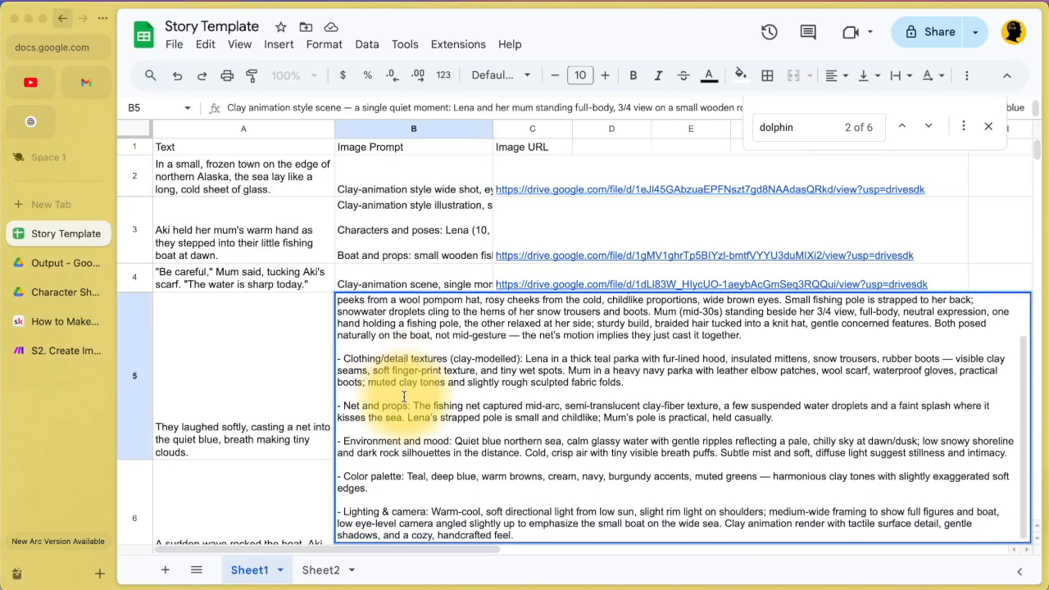
{"action": "left_click", "coordinate": [426, 231]}
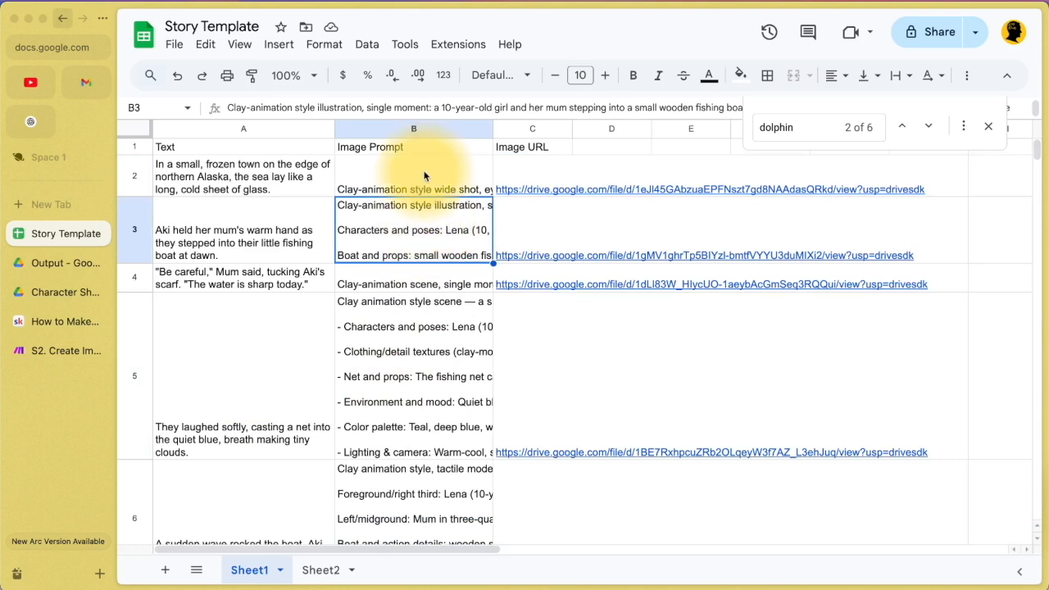
Step: On Sheet2, insert 'red' before 'wool pompom hat' in Lena's description in A2
{"action": "left_click", "coordinate": [321, 568]}
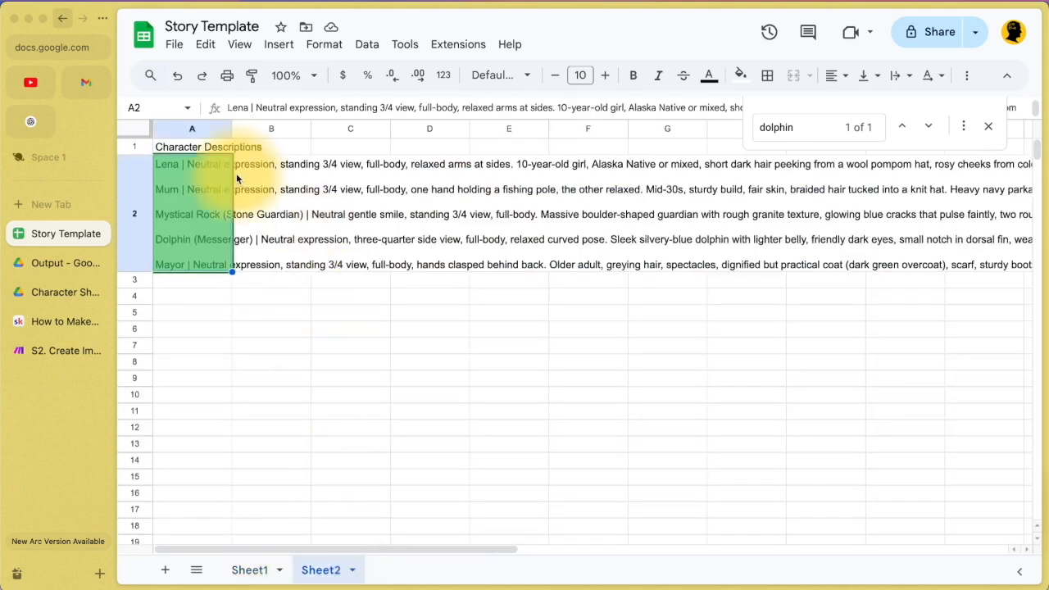
{"action": "double_click", "coordinate": [188, 169]}
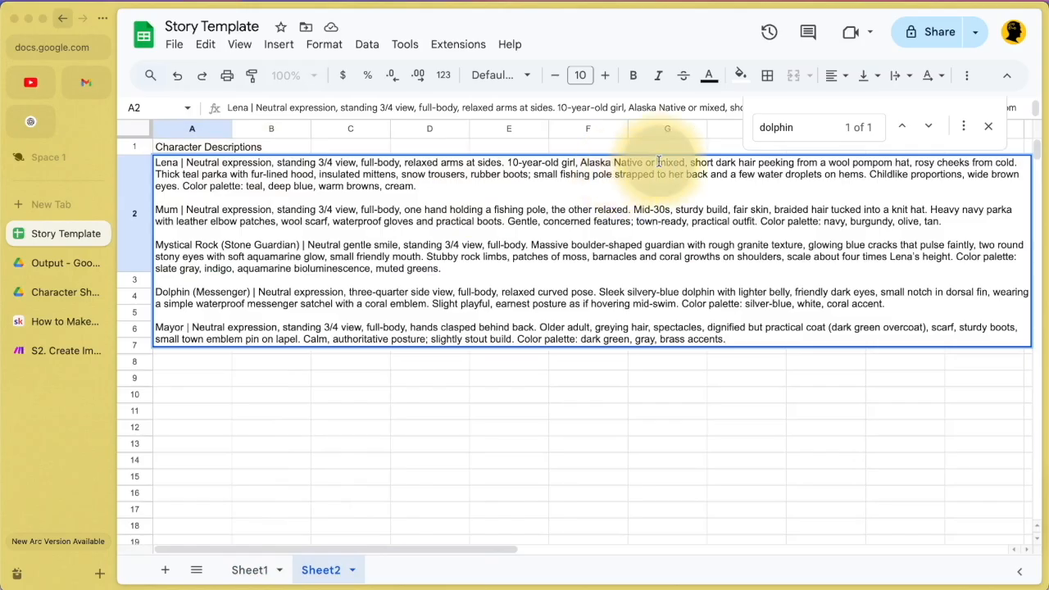
{"action": "left_click_drag", "start_coordinate": [658, 161], "coordinate": [909, 162]}
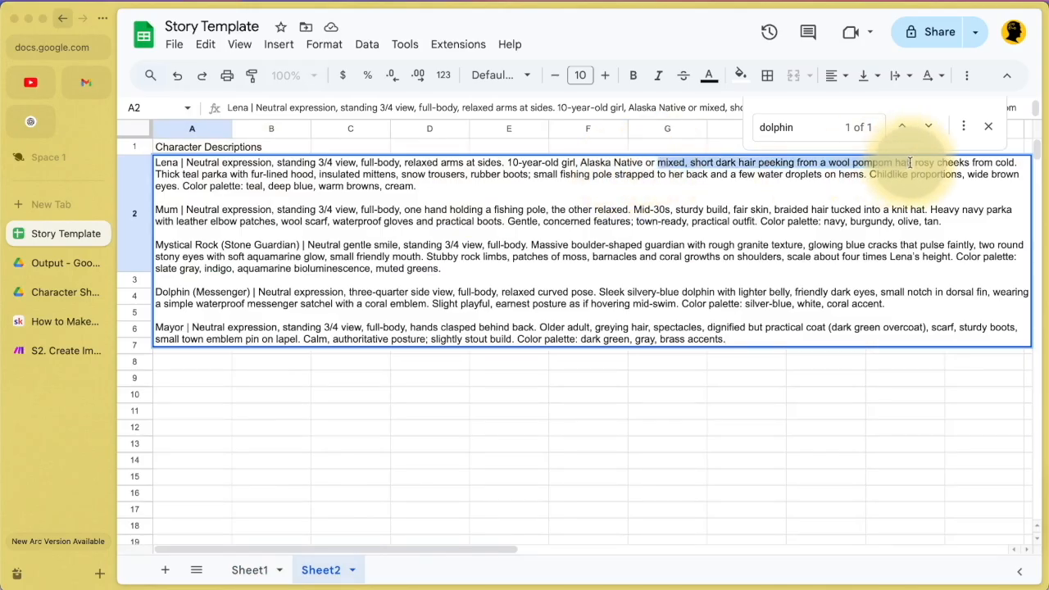
{"action": "left_click", "coordinate": [830, 161]}
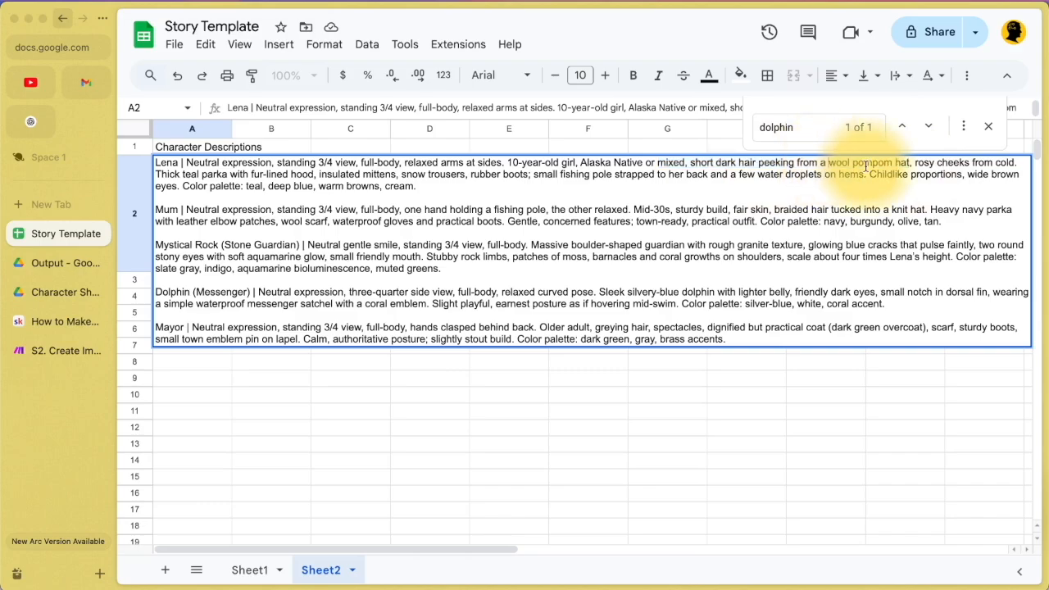
{"action": "type", "text": "red"}
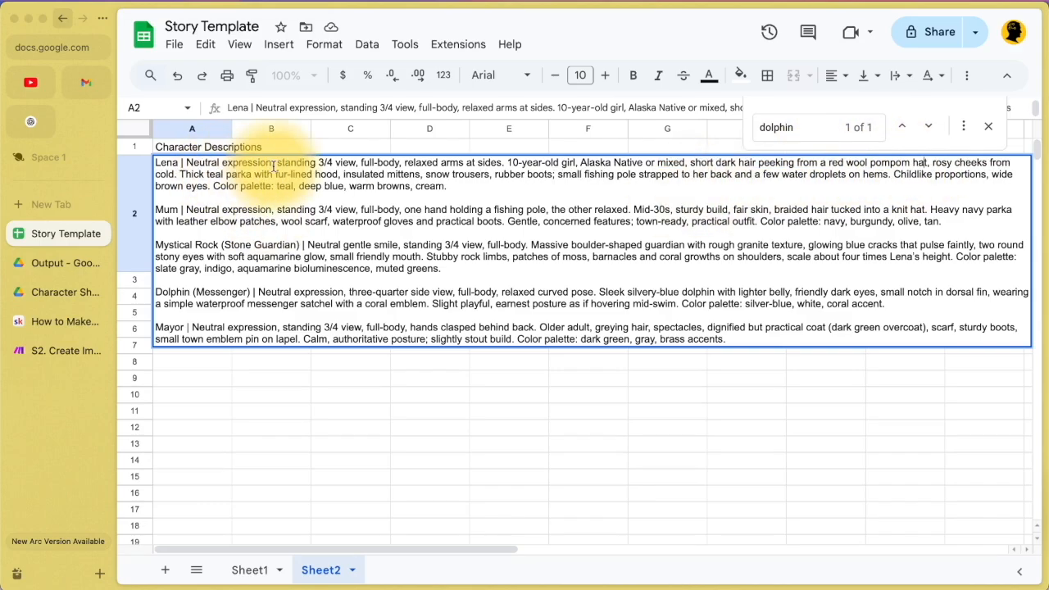
Step: On Sheet1, find 'hat' and insert 'red' before 'wool pompom hat' in B2's prompt
{"action": "left_click", "coordinate": [252, 574]}
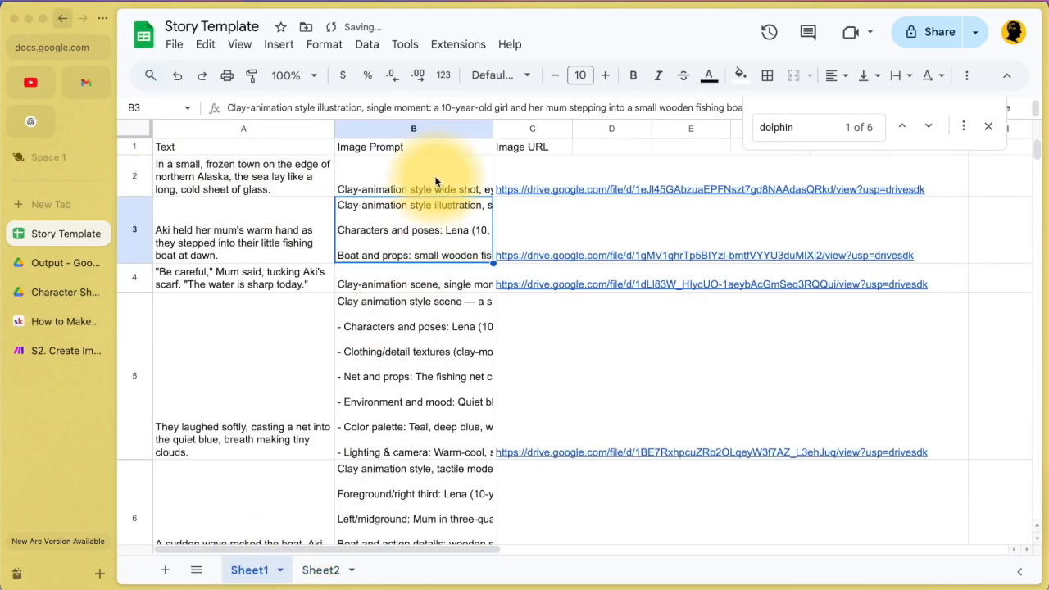
{"action": "double_click", "coordinate": [420, 182]}
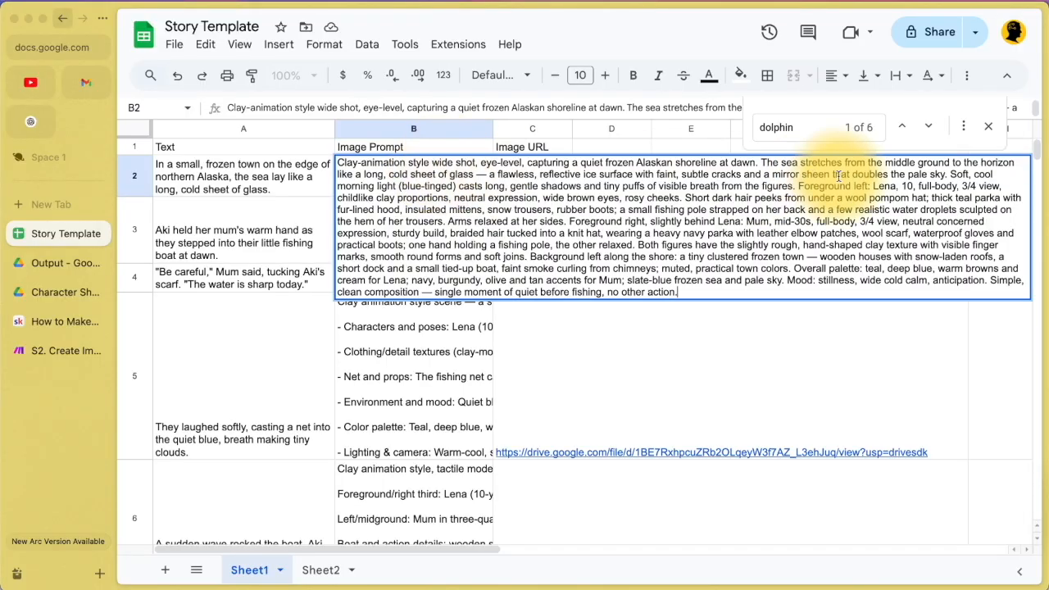
{"action": "key", "text": "ctrl+f"}
{"action": "type", "text": "hat"}
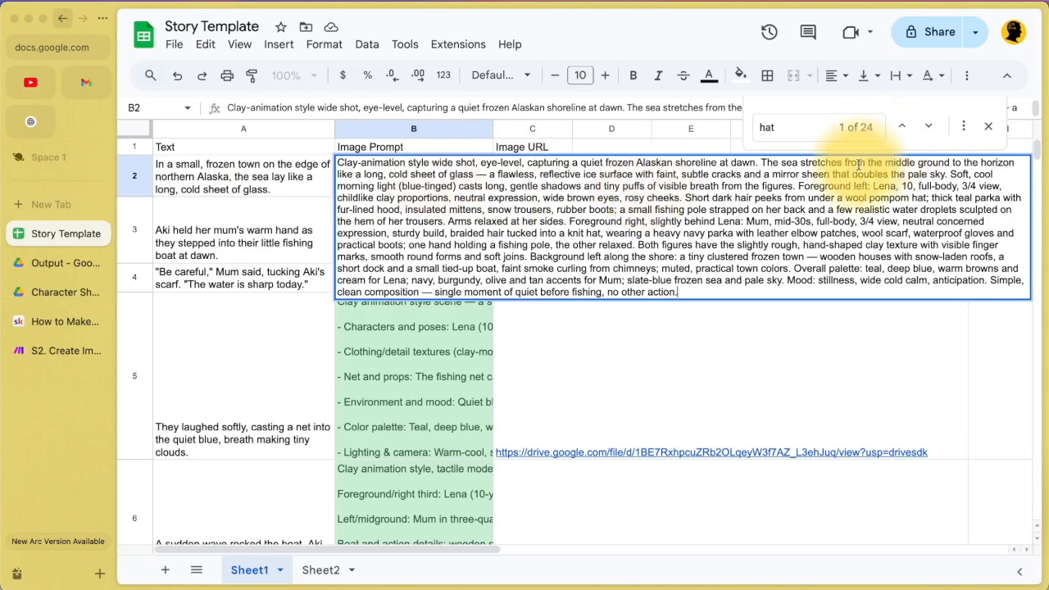
{"action": "left_click_drag", "start_coordinate": [427, 197], "coordinate": [923, 197]}
{"action": "left_click", "coordinate": [845, 198]}
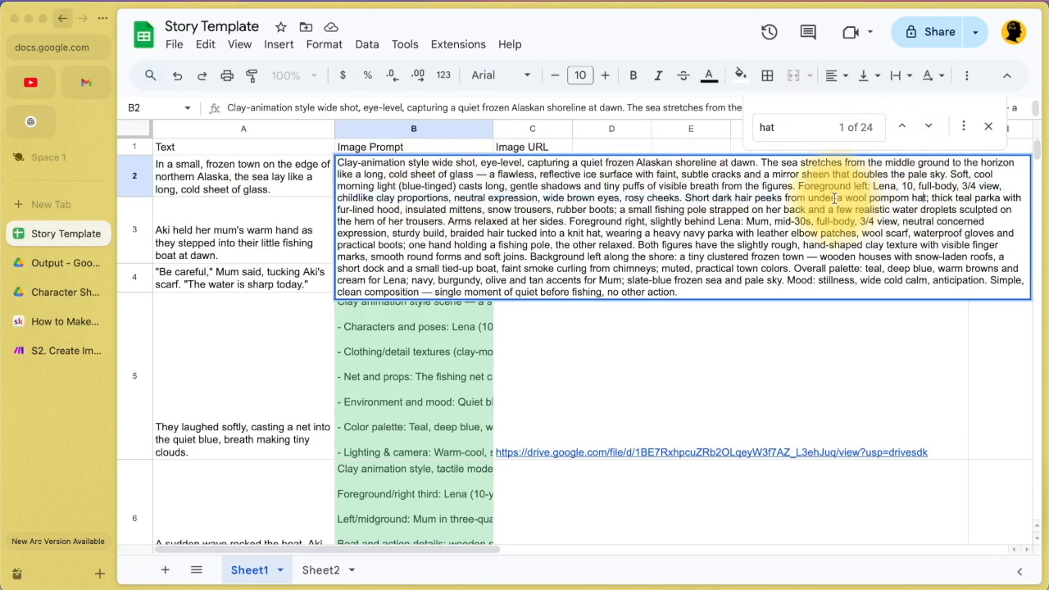
{"action": "type", "text": "red"}
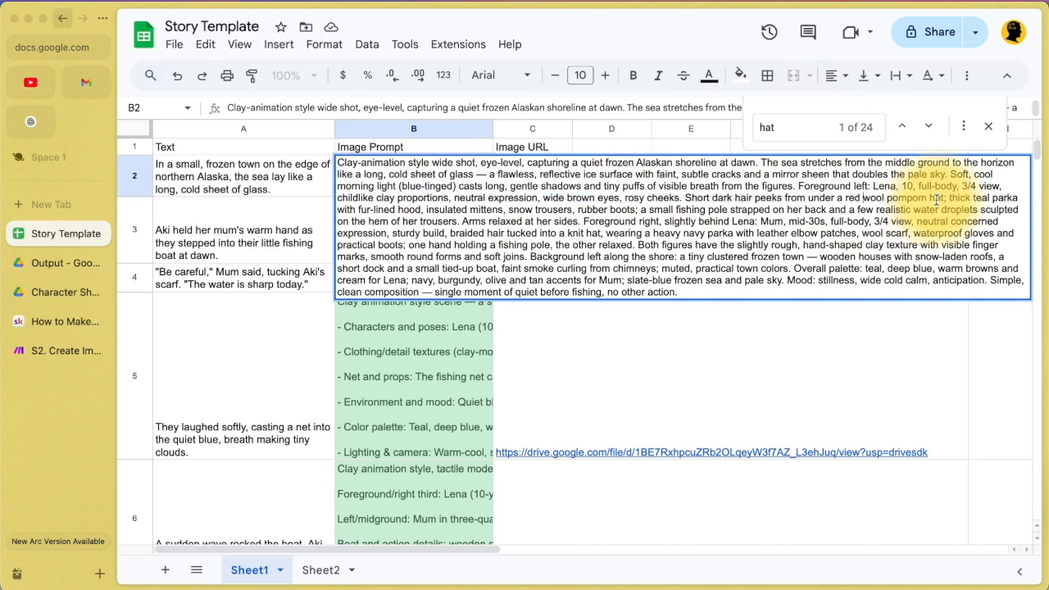
{"action": "left_click", "coordinate": [987, 126]}
Step: Step through the clay-style story illustrations in the Drive Output folder preview
{"action": "left_click", "coordinate": [33, 270]}
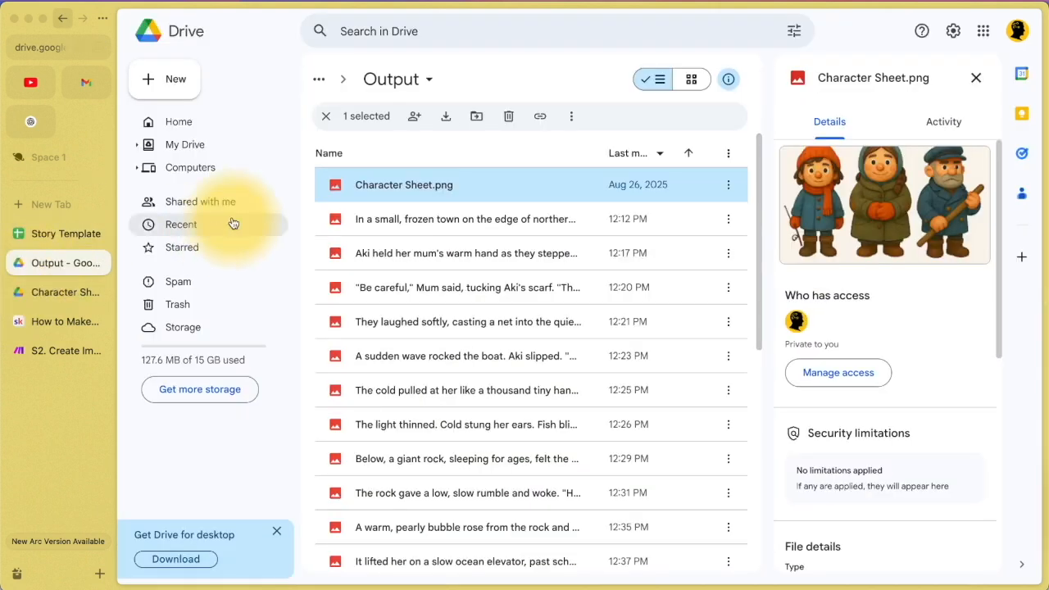
{"action": "double_click", "coordinate": [419, 222]}
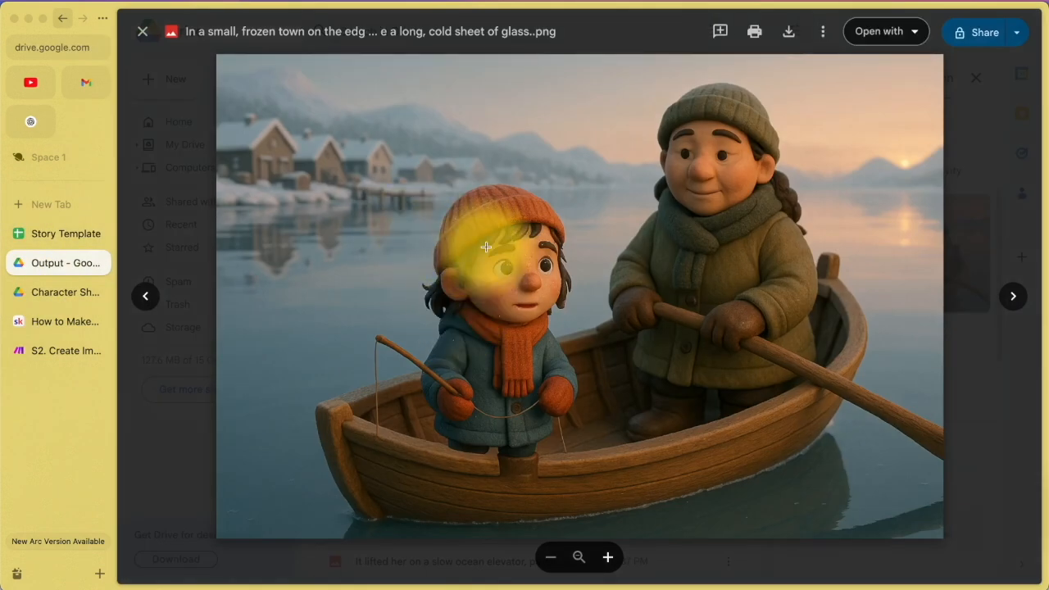
{"action": "key", "text": "Right"}
{"action": "key", "text": "Right"}
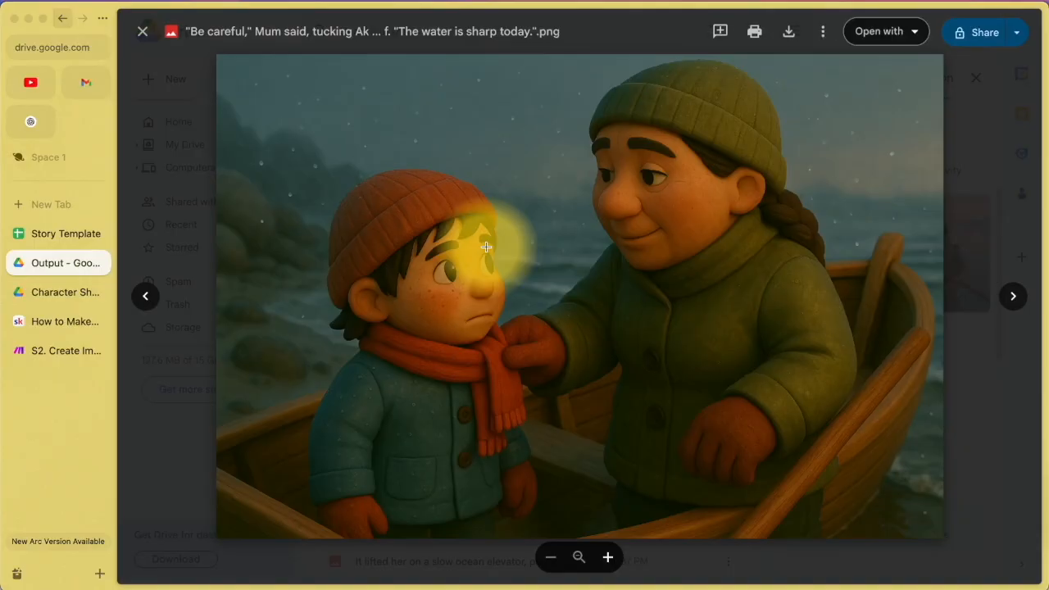
{"action": "key", "text": "Right"}
{"action": "key", "text": "Right"}
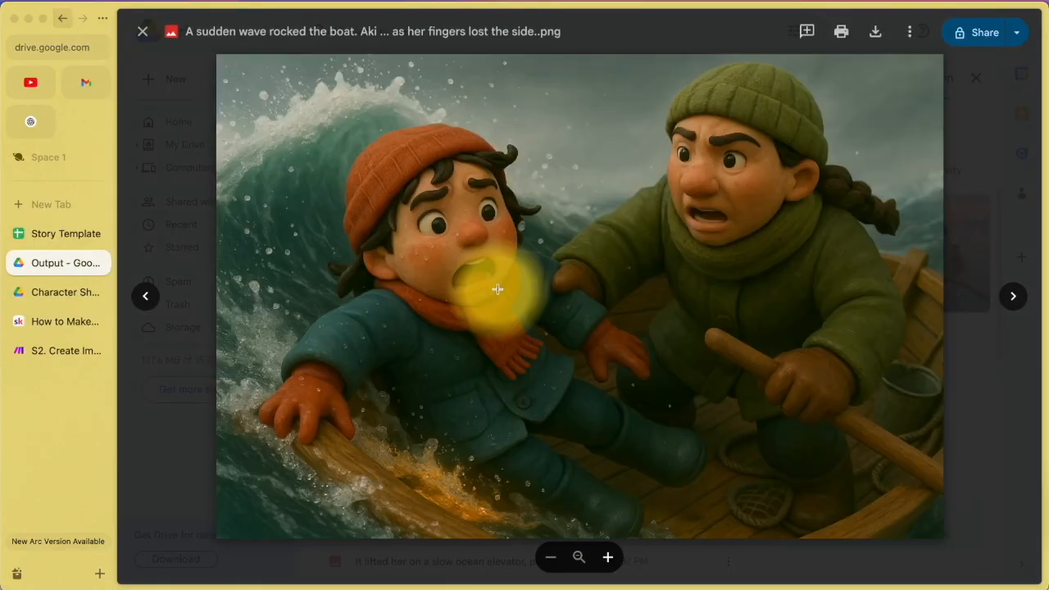
{"action": "key", "text": "Right"}
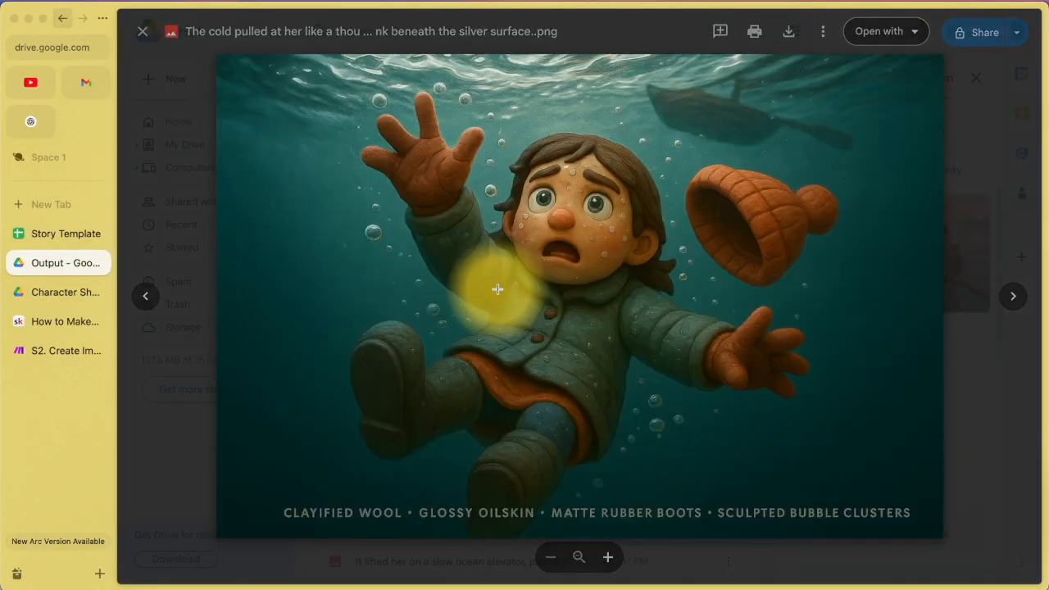
{"action": "key", "text": "Right"}
{"action": "key", "text": "Right"}
{"action": "key", "text": "Right"}
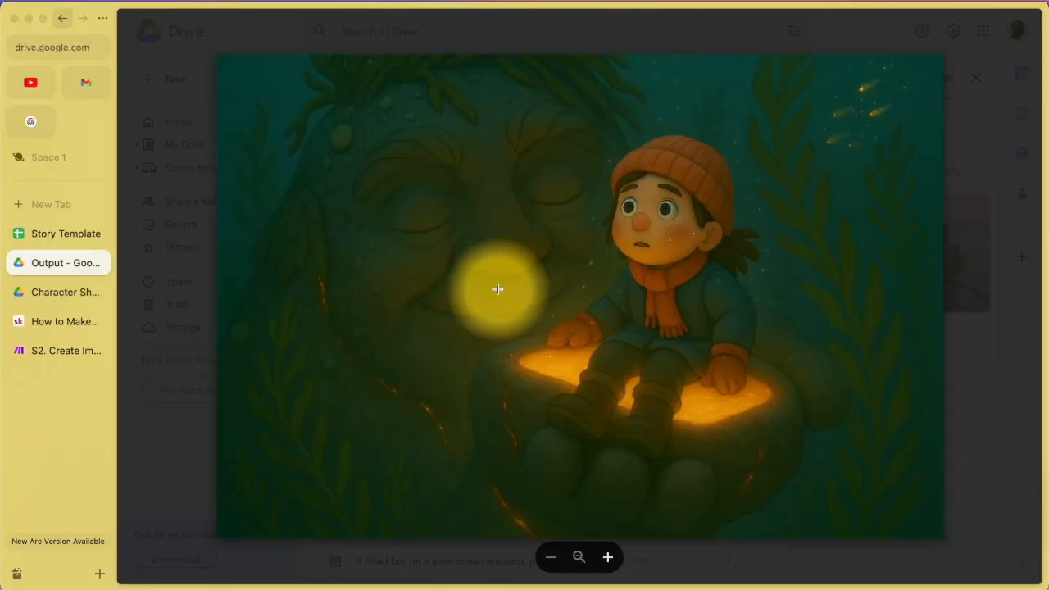
{"action": "key", "text": "Right"}
{"action": "key", "text": "Right"}
{"action": "key", "text": "Right"}
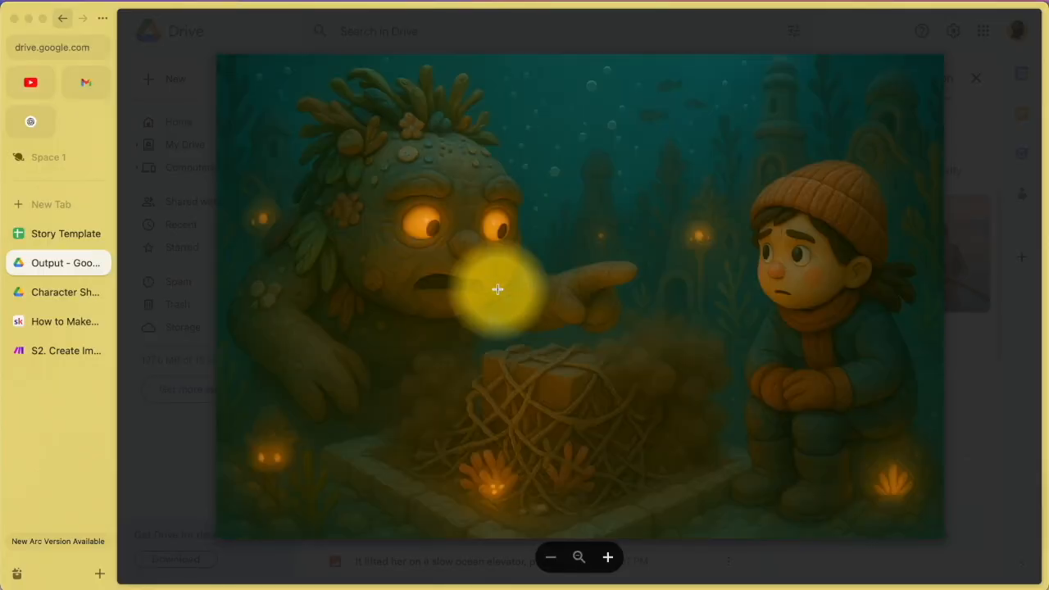
{"action": "key", "text": "Right"}
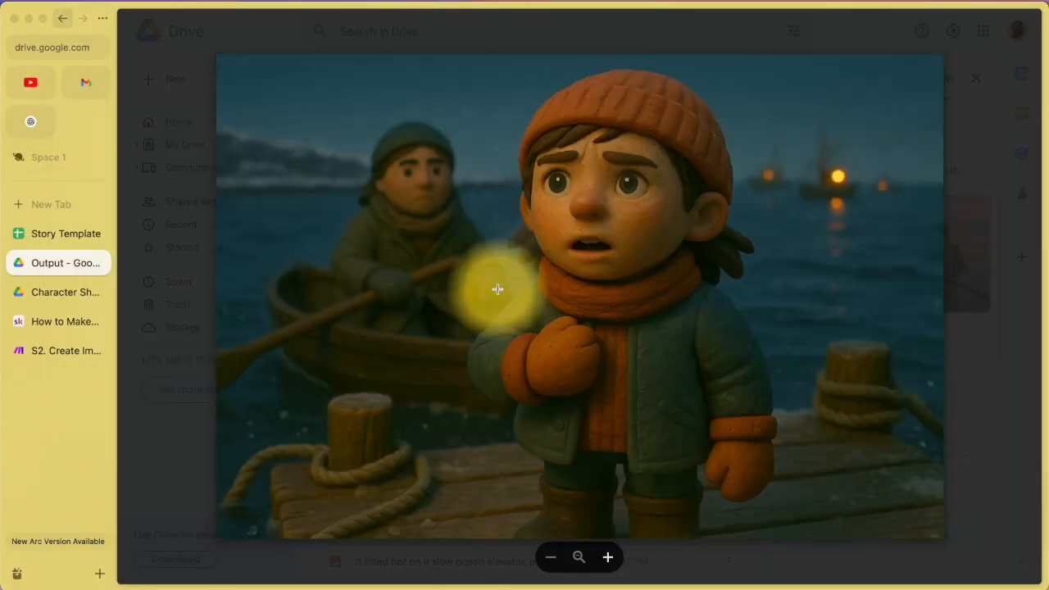
{"action": "key", "text": "Right"}
{"action": "key", "text": "Right"}
{"action": "key", "text": "Right"}
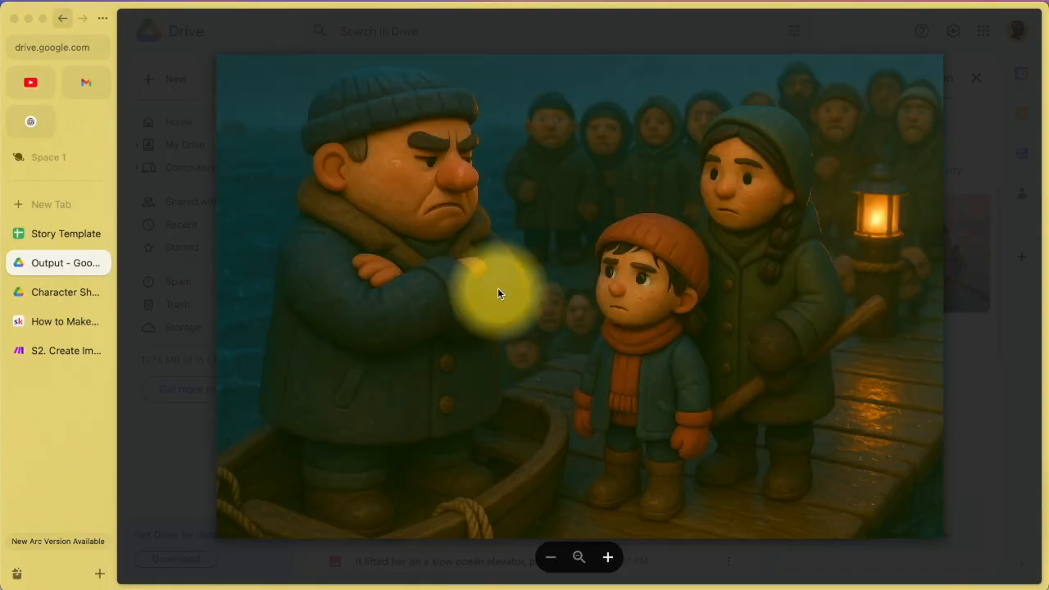
{"action": "key", "text": "Right"}
{"action": "key", "text": "Right"}
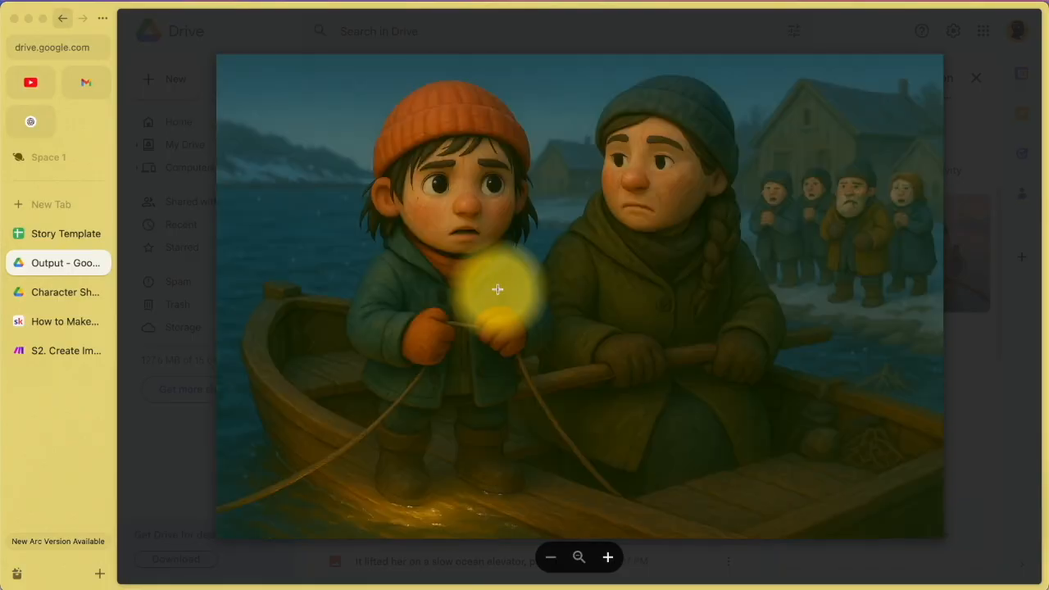
Step: Bring up the Story Template sheet and select the row 5 image prompt
{"action": "left_click", "coordinate": [66, 234]}
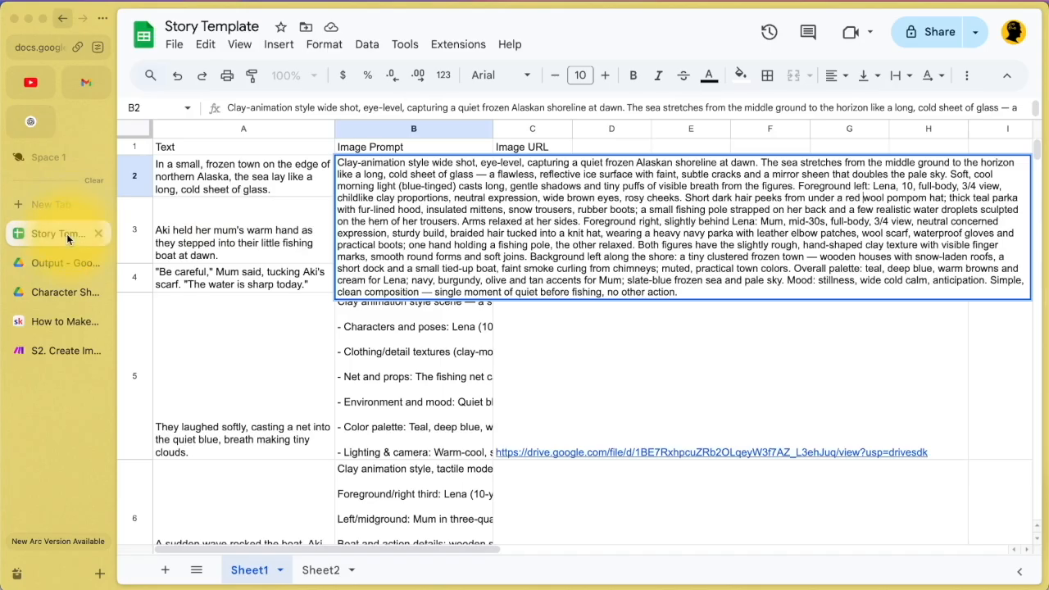
{"action": "left_click", "coordinate": [455, 388]}
{"action": "scroll", "coordinate": [436, 490], "scroll_direction": "down", "scroll_amount": 2}
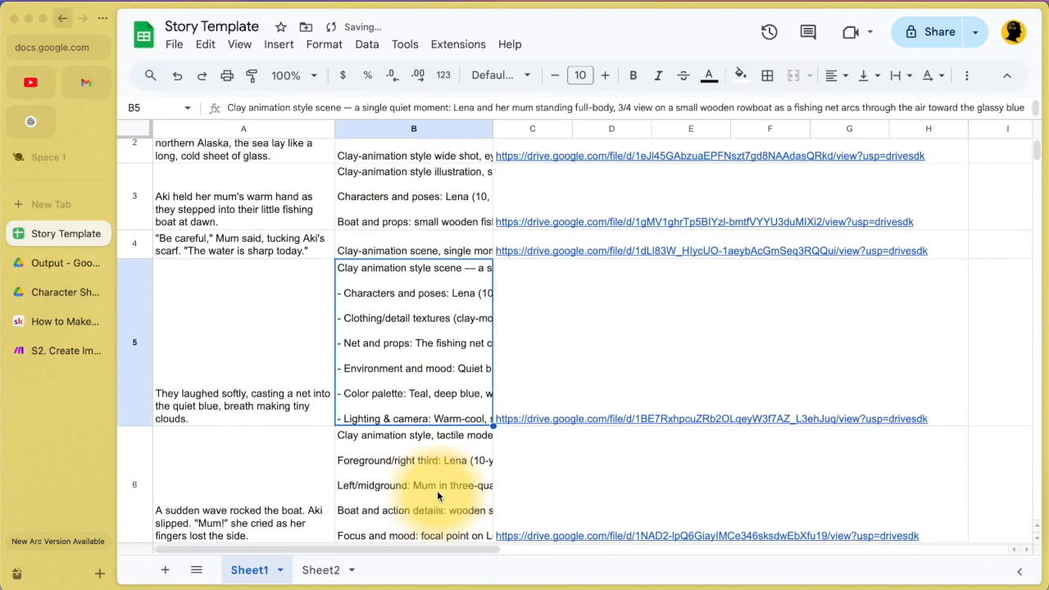
{"action": "scroll", "coordinate": [437, 490], "scroll_direction": "up", "scroll_amount": 2}
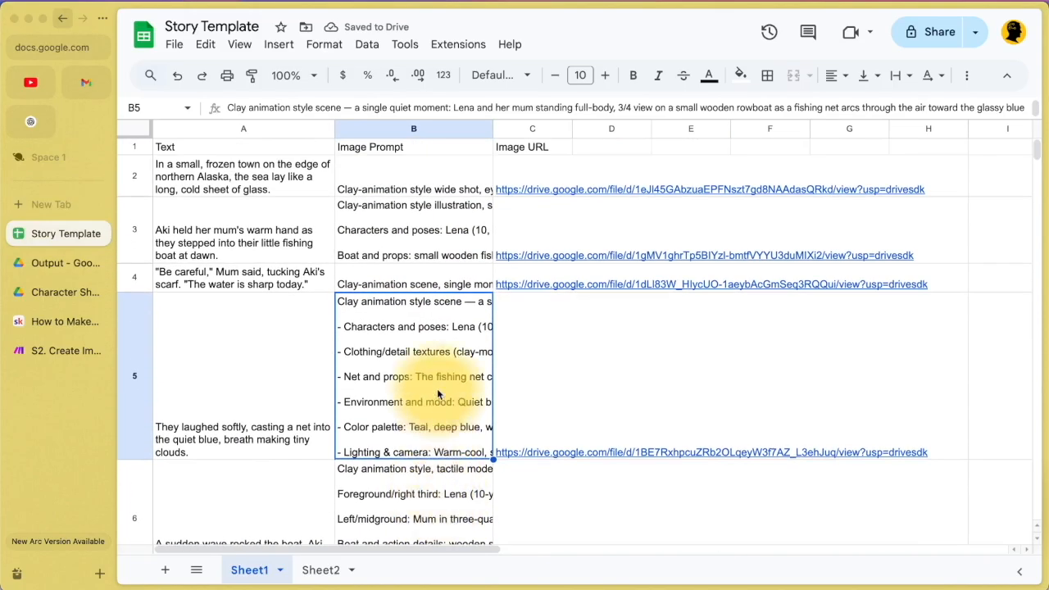
Step: Edit the row Limit in the upper-route Google Sheets Search Rows module
{"action": "left_click", "coordinate": [46, 349]}
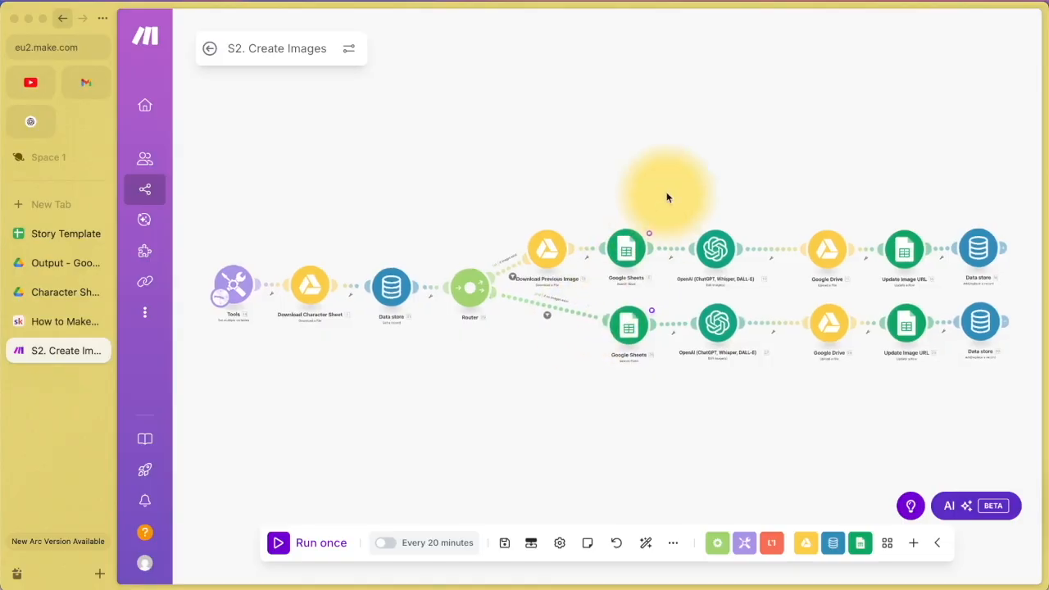
{"action": "left_click", "coordinate": [629, 256]}
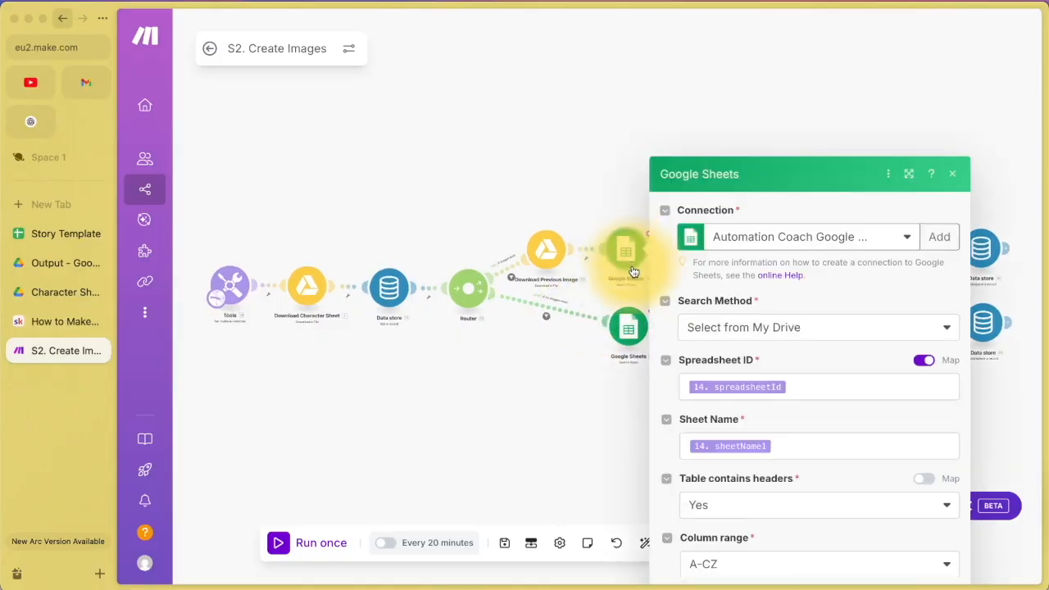
{"action": "scroll", "coordinate": [737, 352], "scroll_direction": "down", "scroll_amount": 5}
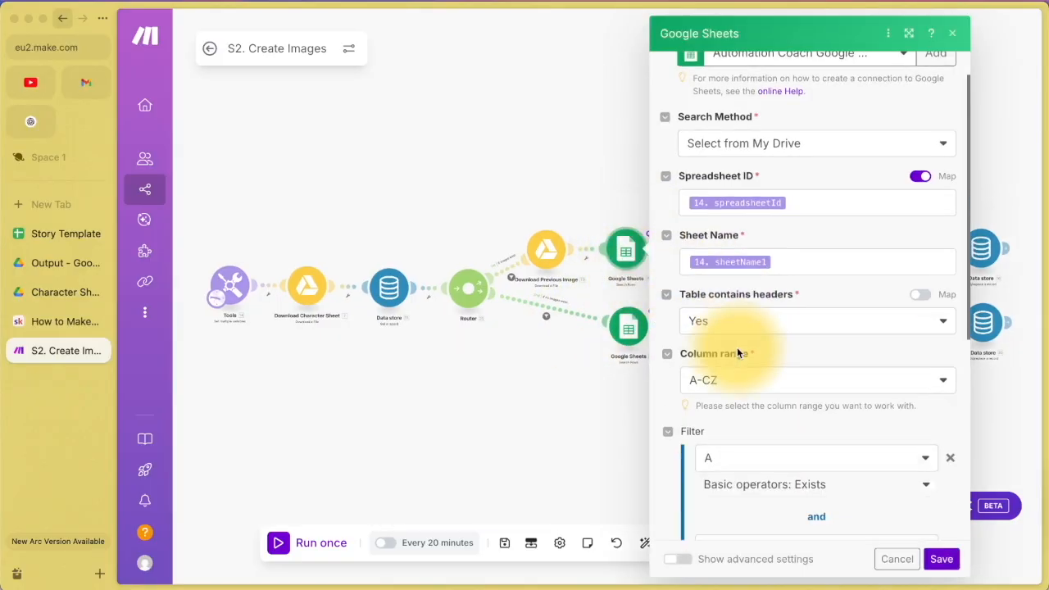
{"action": "left_click", "coordinate": [713, 496]}
{"action": "type", "text": "5"}
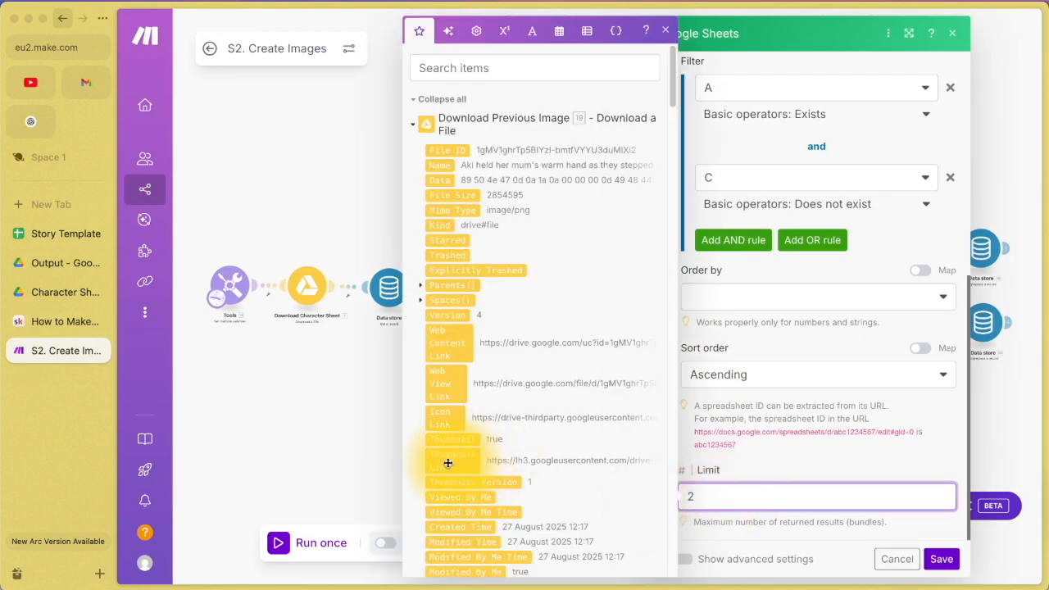
{"action": "left_click", "coordinate": [902, 559]}
Step: Review the OpenAI image module's number-of-images setting, then close it
{"action": "left_click", "coordinate": [725, 260]}
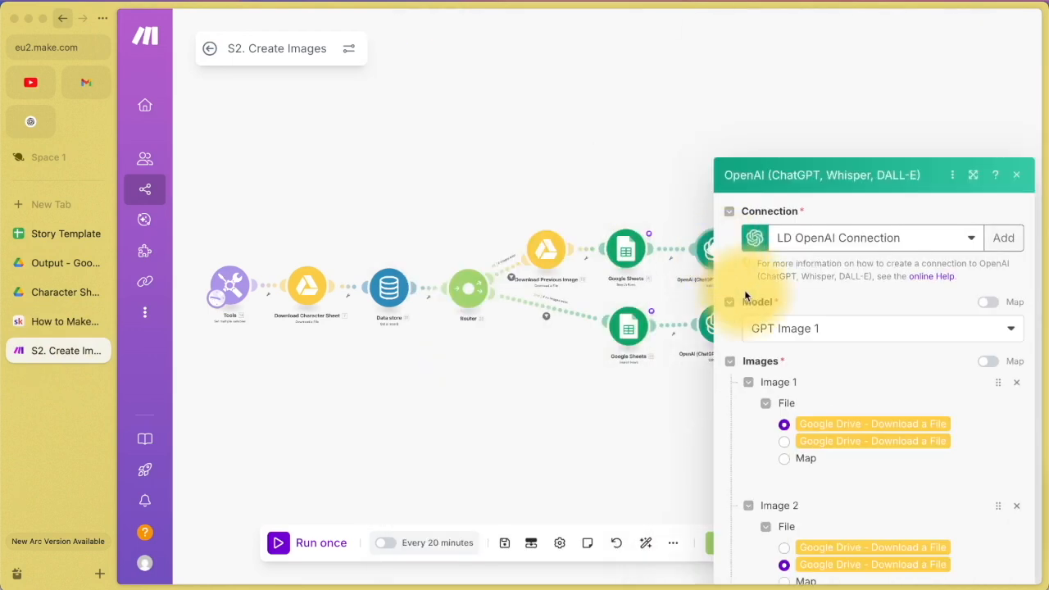
{"action": "scroll", "coordinate": [831, 409], "scroll_direction": "down", "scroll_amount": 5}
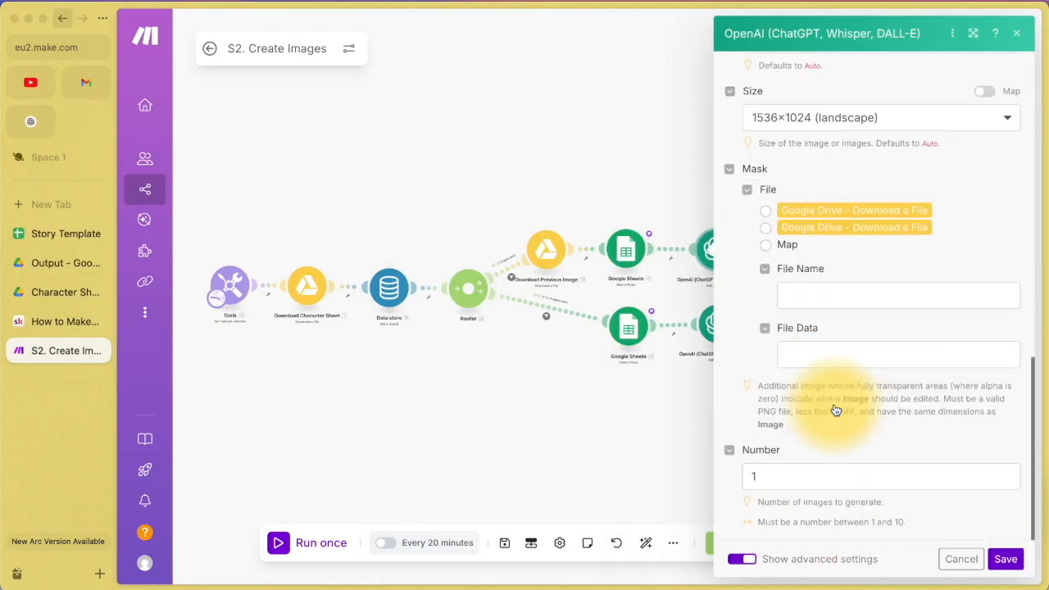
{"action": "left_click", "coordinate": [773, 475]}
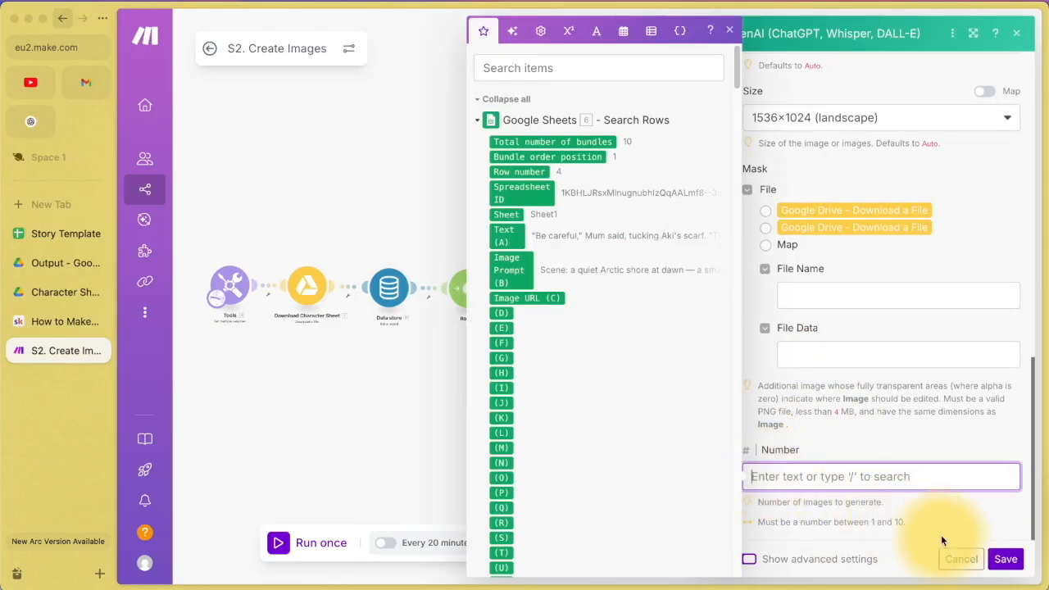
{"action": "left_click", "coordinate": [313, 392]}
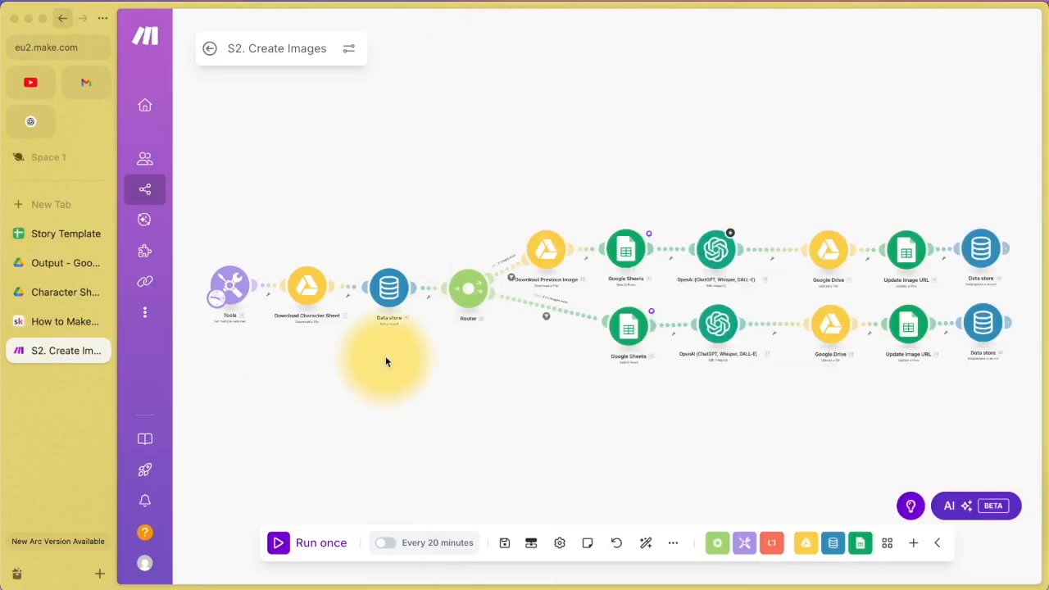
Step: Page through the Output illustrations: Character Sheet, Mayor on the pier, bottom of the sea, and fishing hooks
{"action": "left_click", "coordinate": [44, 268]}
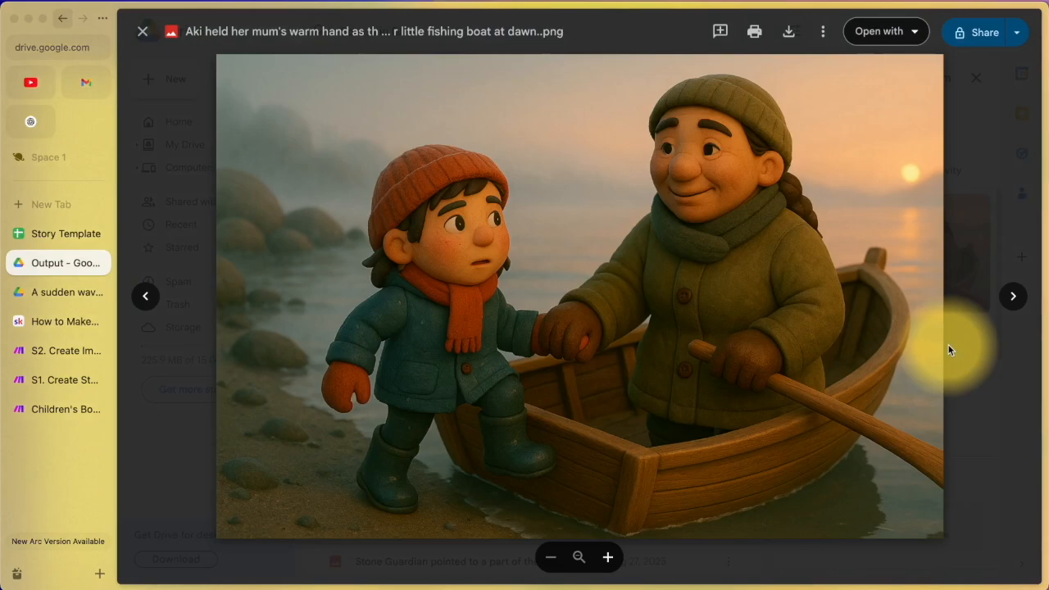
{"action": "key", "text": "Right"}
{"action": "key", "text": "Right"}
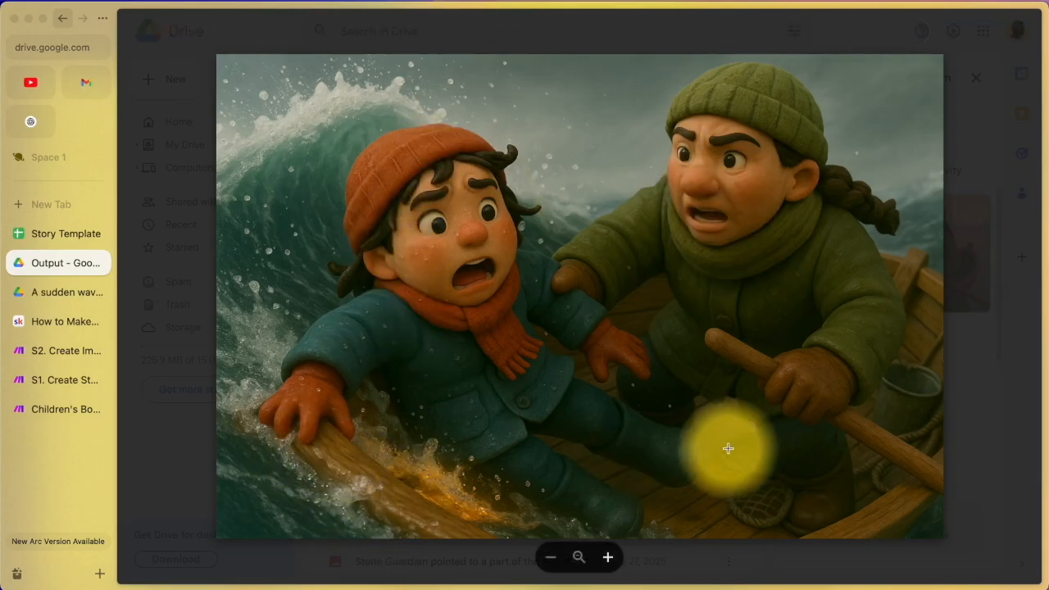
{"action": "key", "text": "Right"}
{"action": "key", "text": "Right"}
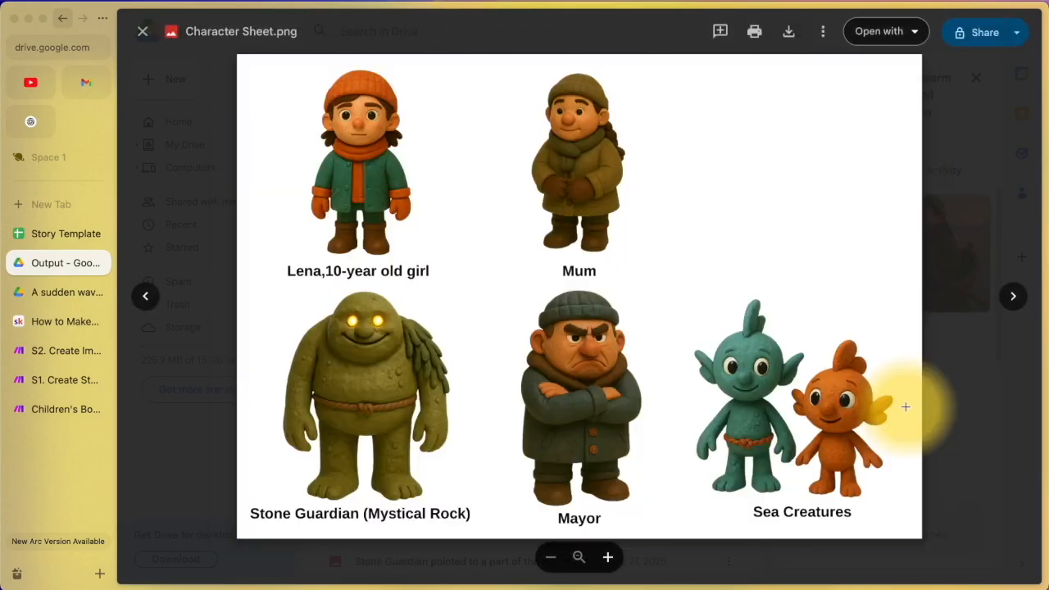
{"action": "key", "text": "Right"}
{"action": "key", "text": "Right"}
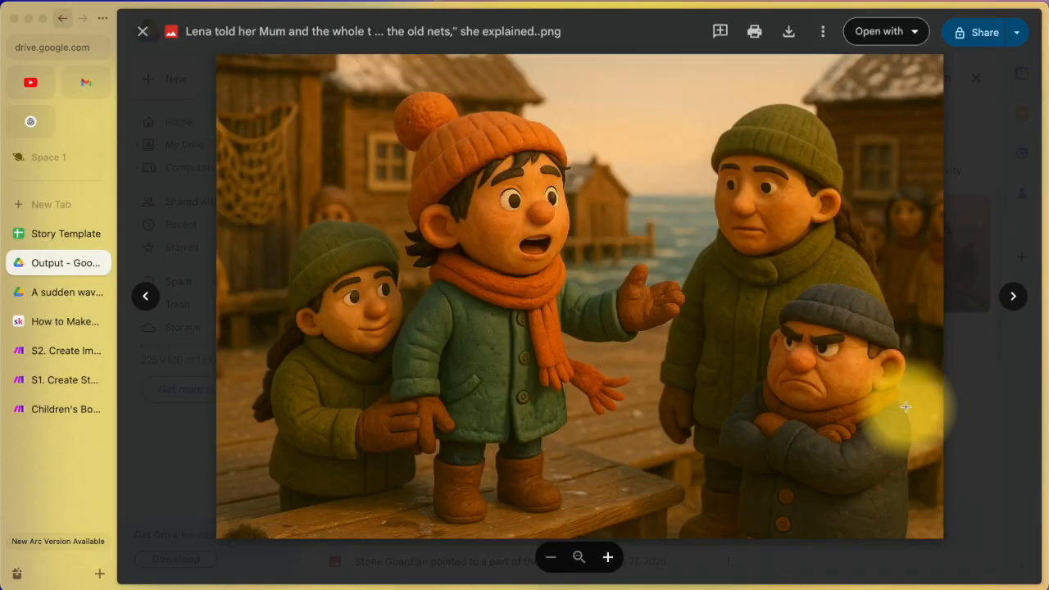
{"action": "key", "text": "Right"}
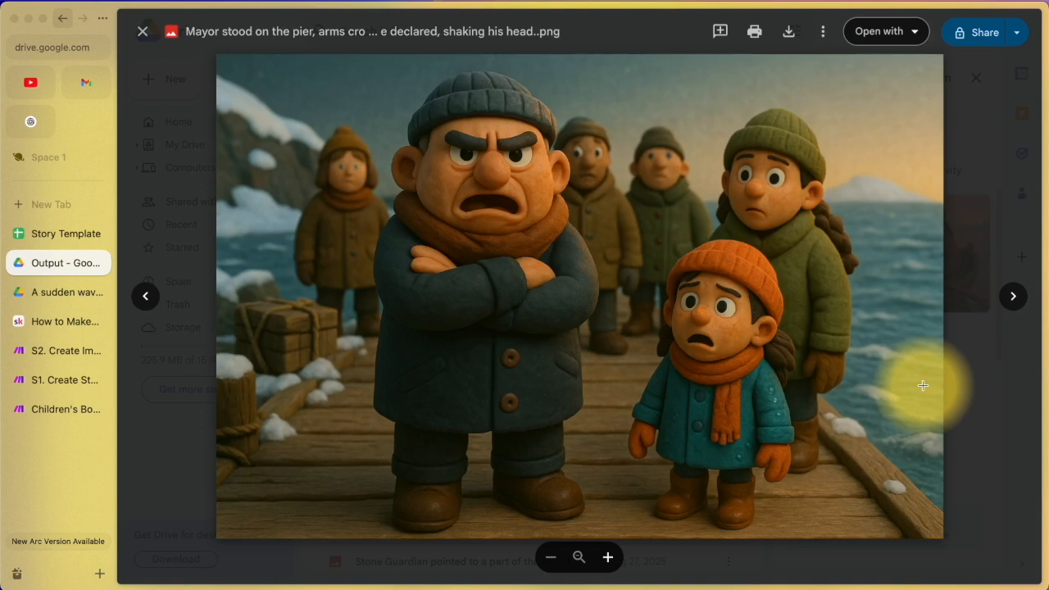
{"action": "key", "text": "Left"}
{"action": "key", "text": "Right"}
{"action": "key", "text": "Right"}
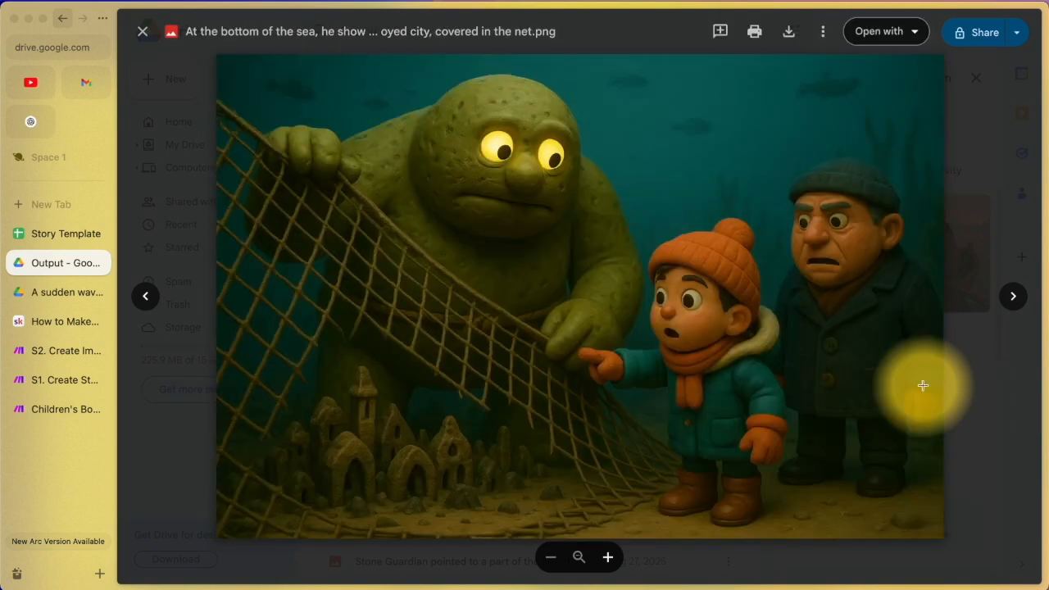
{"action": "key", "text": "Right"}
{"action": "key", "text": "Right"}
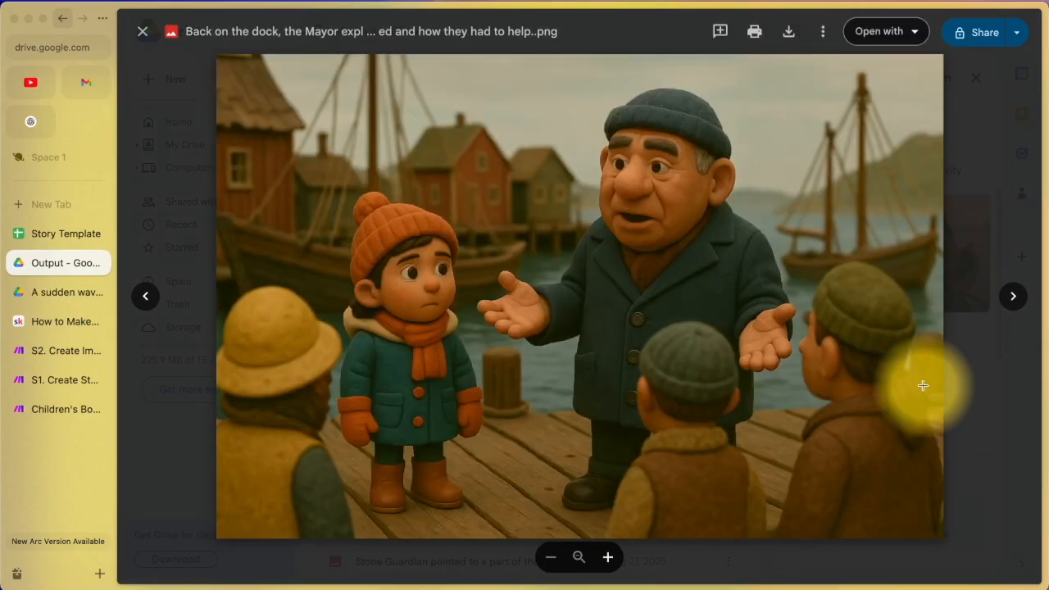
{"action": "key", "text": "Right"}
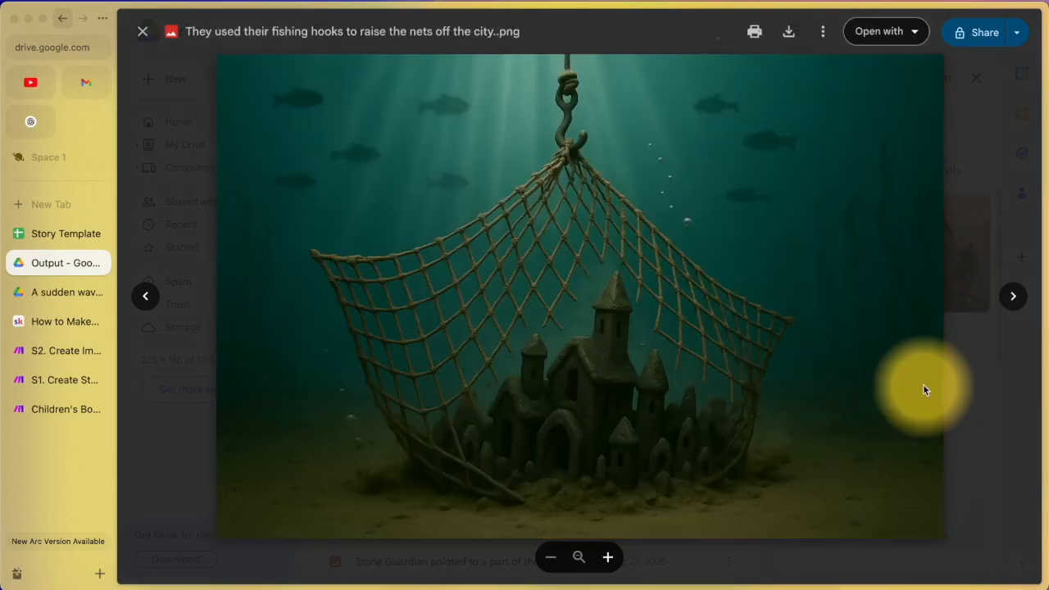
{"action": "key", "text": "Right"}
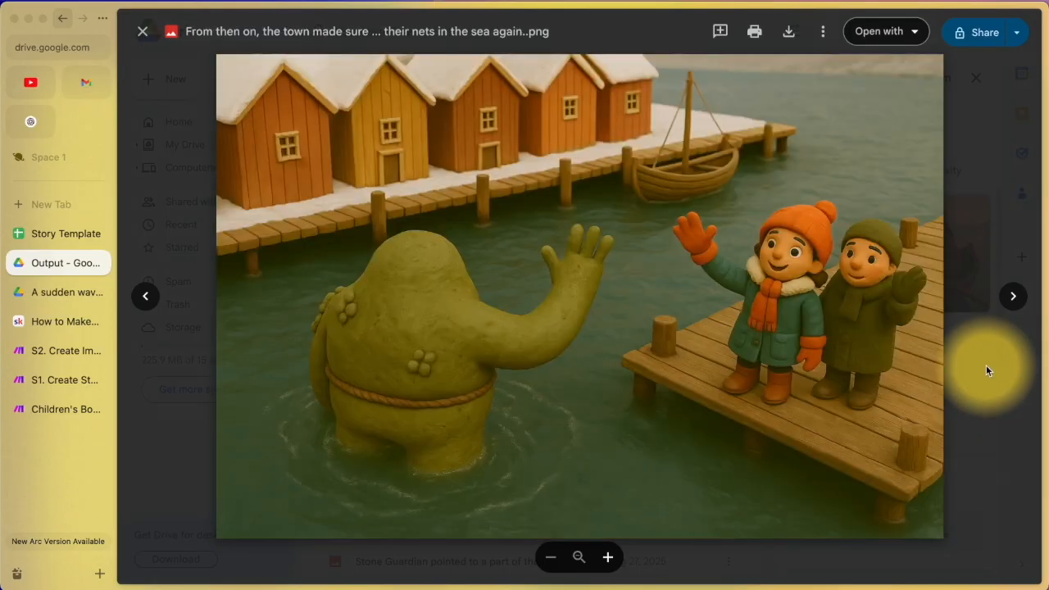
{"action": "key", "text": "Left"}
{"action": "key", "text": "Left"}
{"action": "key", "text": "Left"}
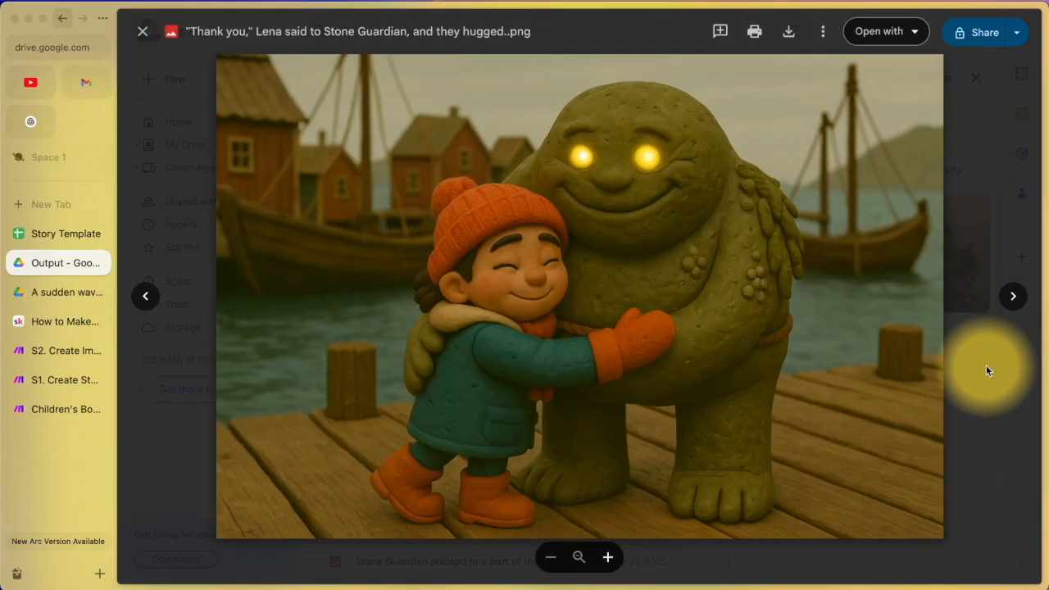
{"action": "key", "text": "Left"}
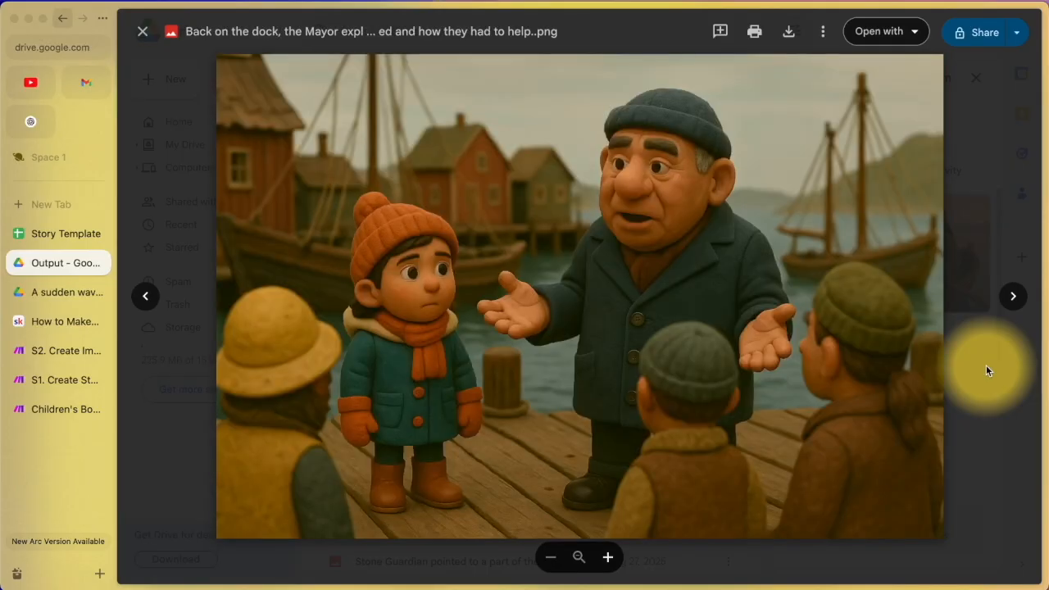
{"action": "key", "text": "Left"}
{"action": "key", "text": "Left"}
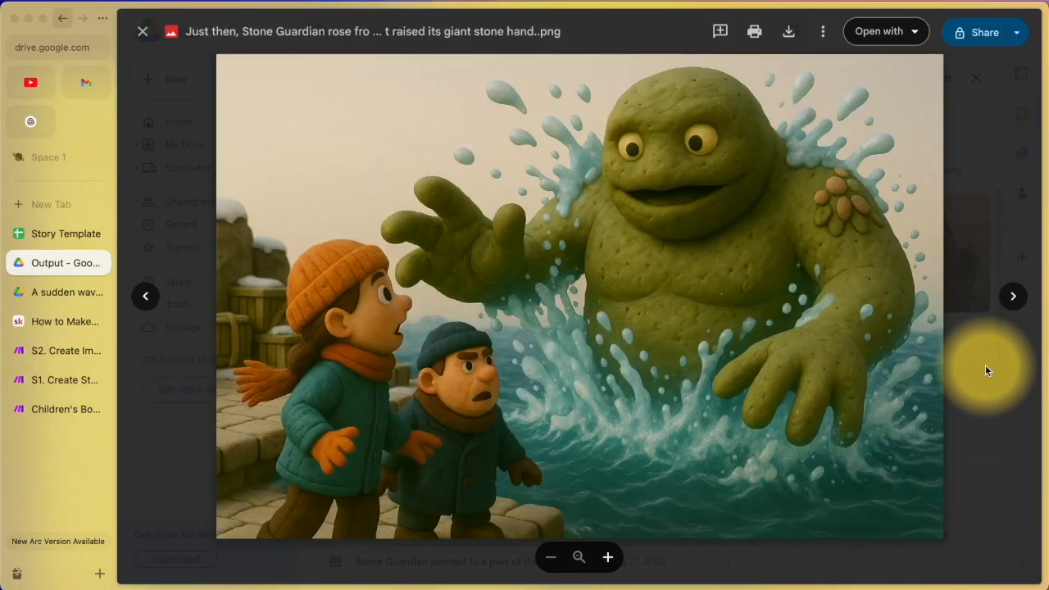
{"action": "key", "text": "Left"}
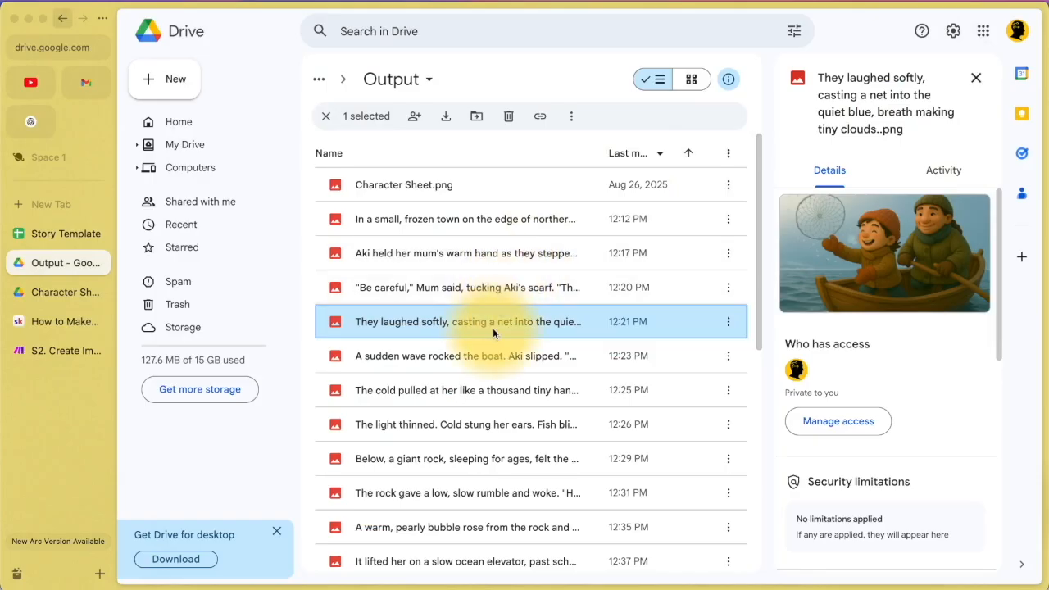
Step: Move the 'They laughed softly' illustration in the Output folder to the trash
{"action": "double_click", "coordinate": [490, 289]}
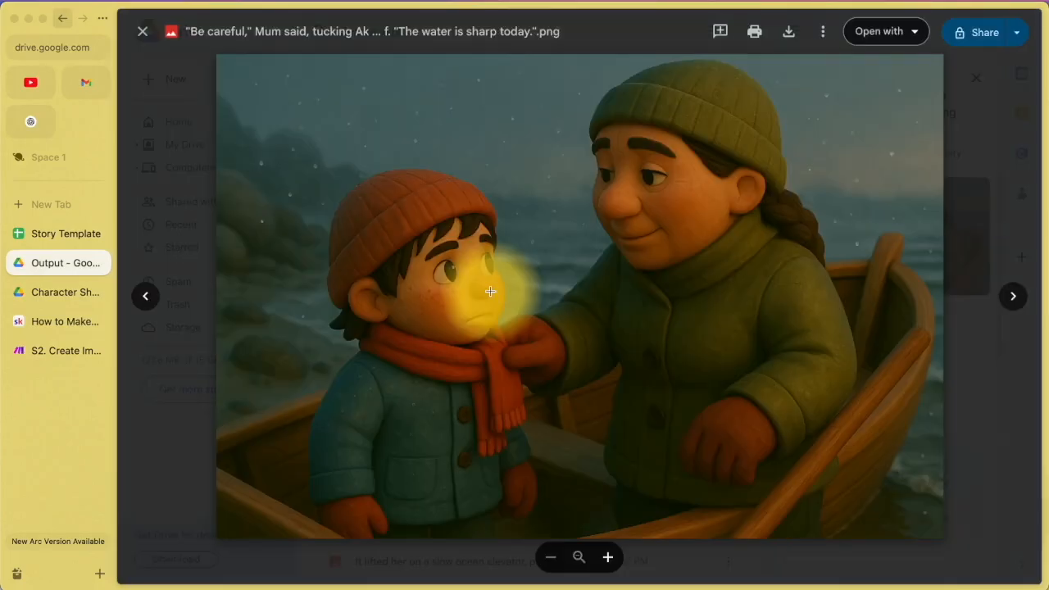
{"action": "key", "text": "Right"}
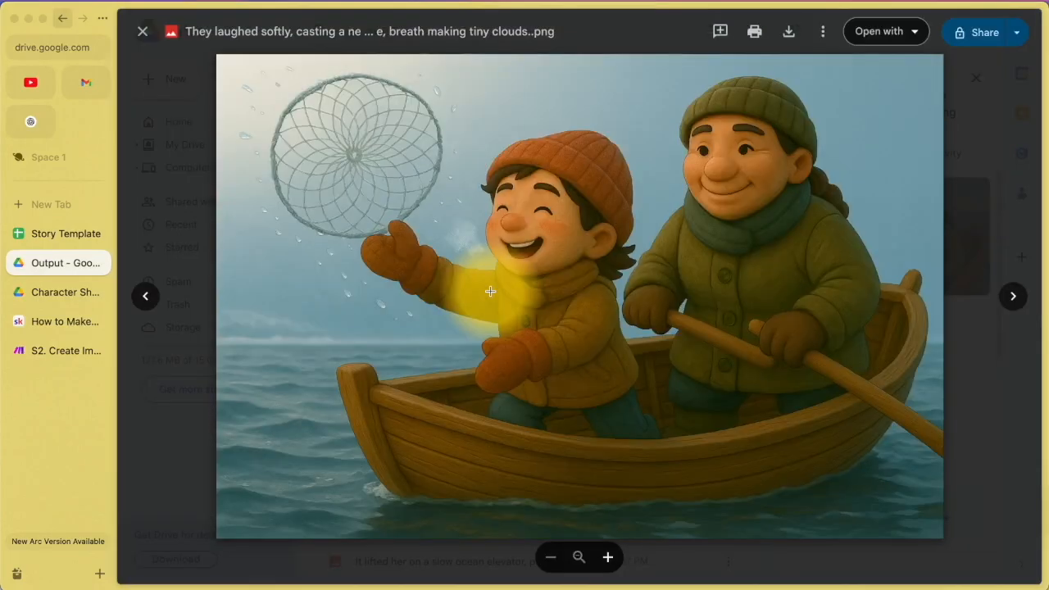
{"action": "left_click", "coordinate": [966, 133]}
{"action": "left_click", "coordinate": [453, 322]}
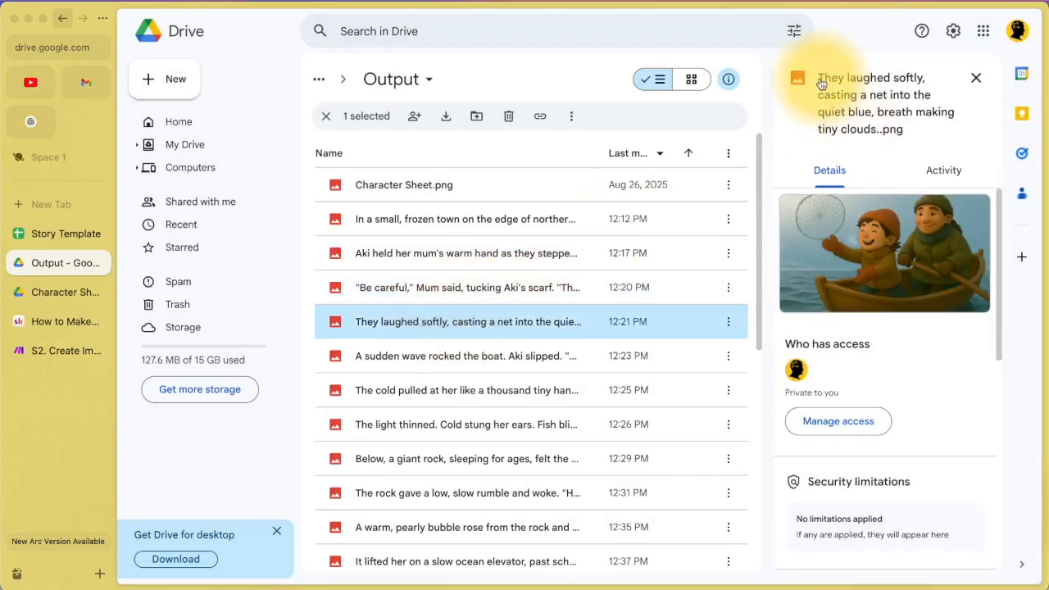
{"action": "right_click", "coordinate": [486, 320]}
{"action": "left_click", "coordinate": [529, 532]}
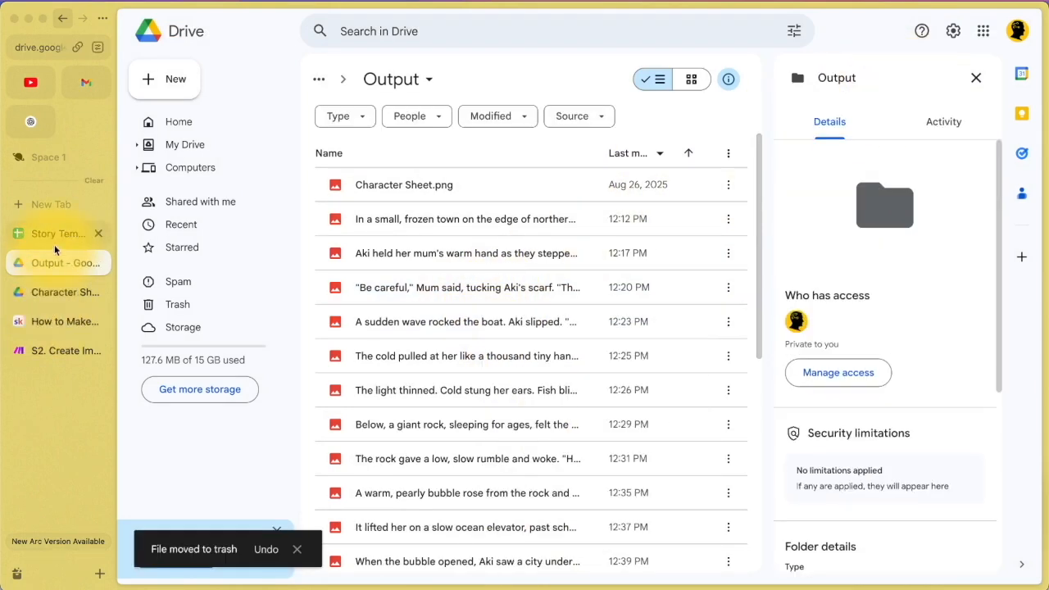
Step: Delete that line's old image link from cell C5 of the Story Template sheet
{"action": "left_click", "coordinate": [55, 239]}
{"action": "left_click", "coordinate": [250, 392]}
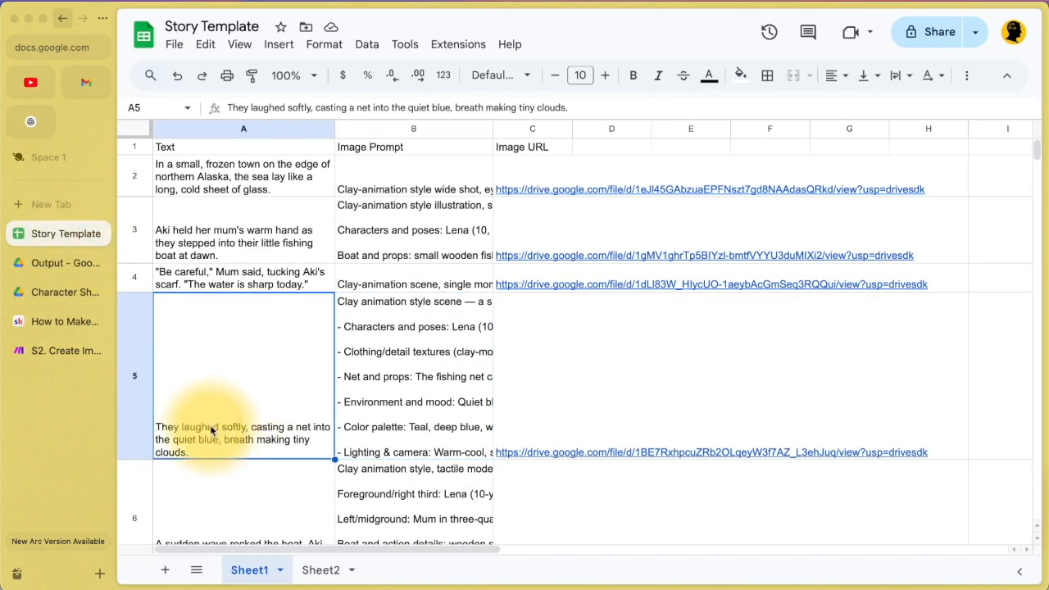
{"action": "left_click", "coordinate": [532, 406]}
{"action": "key", "text": "Delete"}
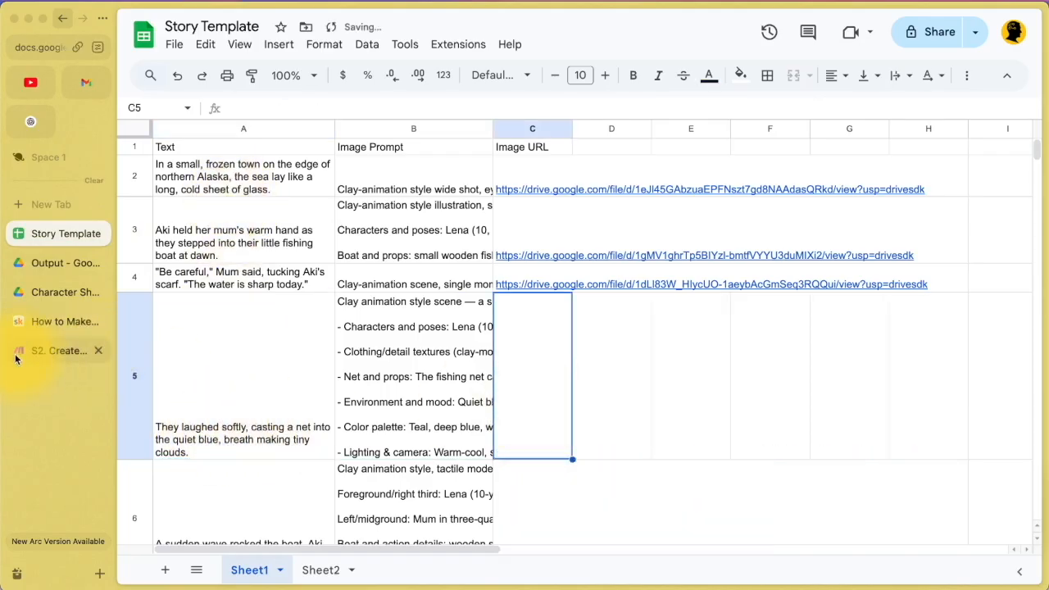
{"action": "left_click", "coordinate": [17, 356]}
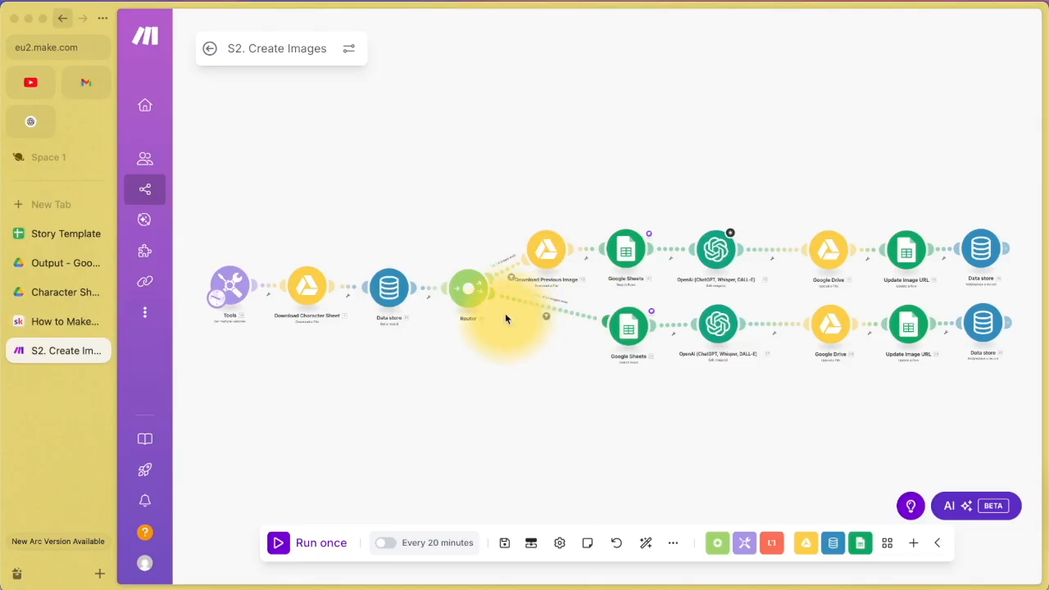
Step: Check that the Search Rows filter requires column A to exist and column C to be empty
{"action": "left_click", "coordinate": [627, 254]}
{"action": "scroll", "coordinate": [715, 325], "scroll_direction": "down", "scroll_amount": 1}
{"action": "scroll", "coordinate": [716, 326], "scroll_direction": "down", "scroll_amount": 2}
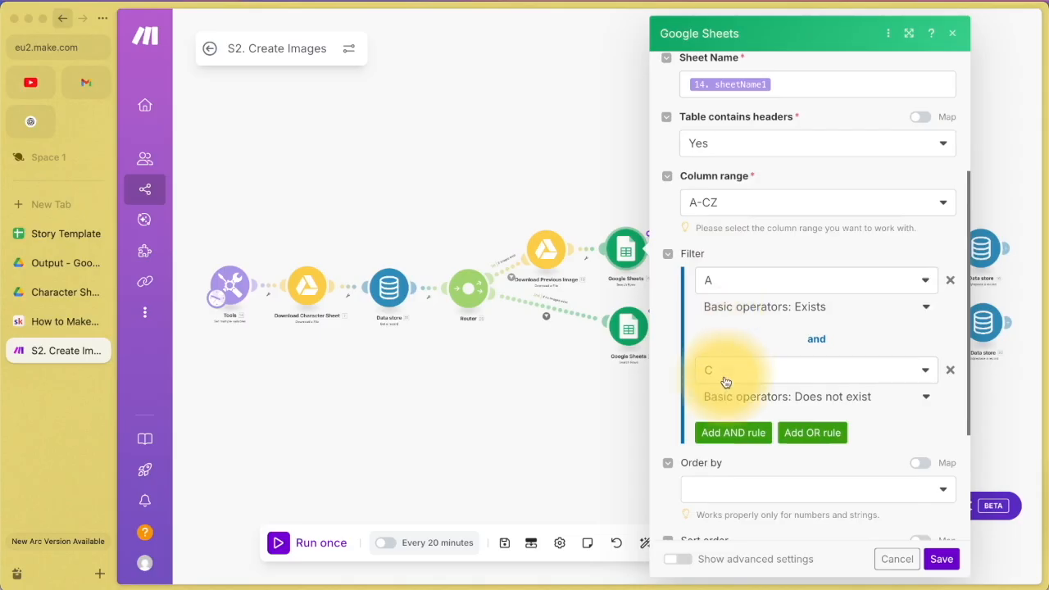
{"action": "left_click", "coordinate": [42, 235]}
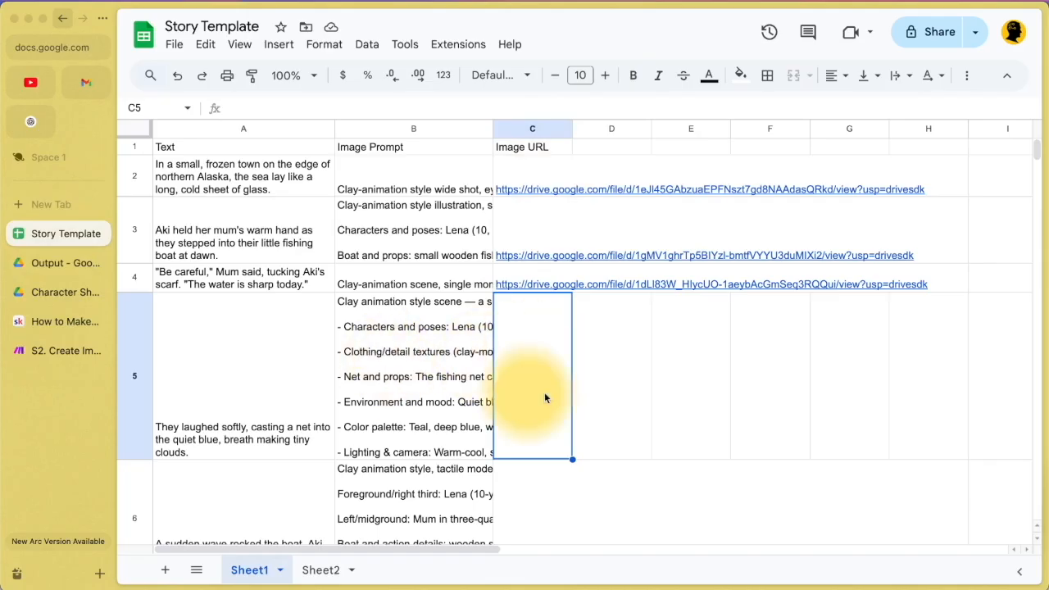
Step: View the Children's Books data store and its single stored fileId entry
{"action": "left_click", "coordinate": [15, 351]}
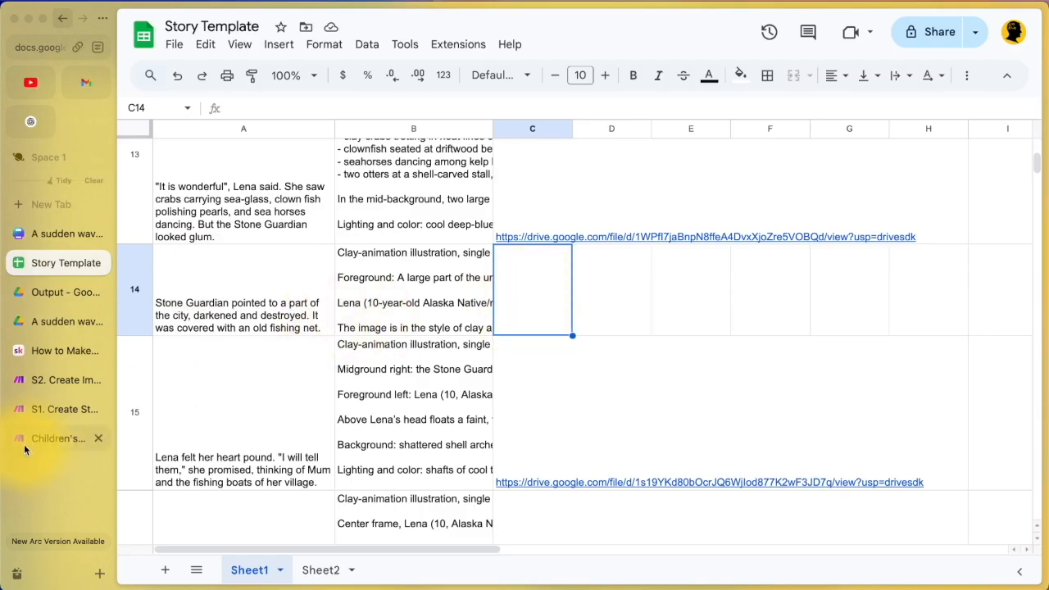
{"action": "left_click", "coordinate": [65, 438]}
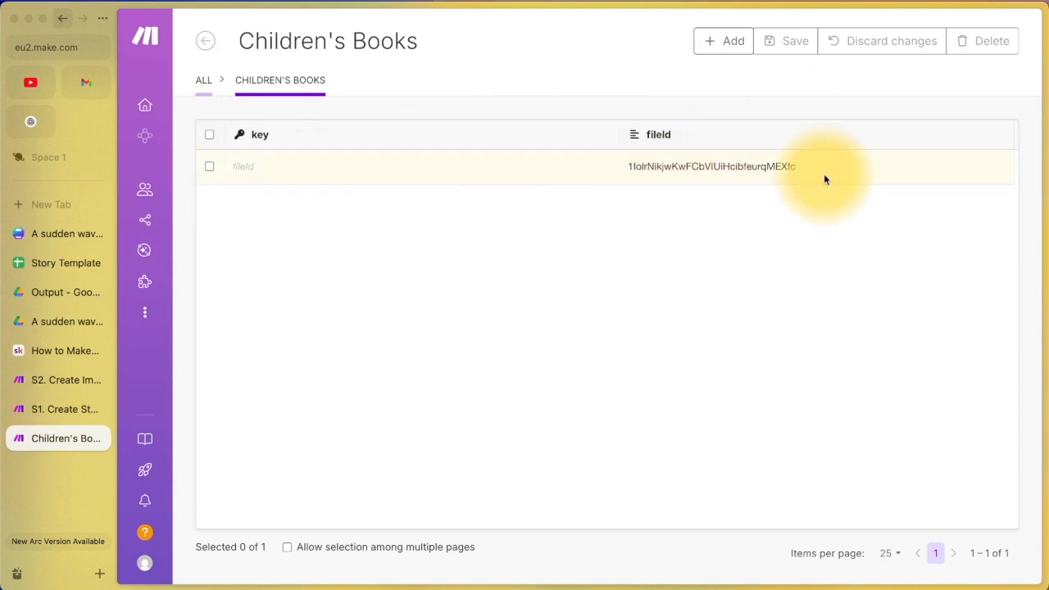
Step: Scroll the Story Template sheet down to the final story line in row 29
{"action": "left_click", "coordinate": [35, 261]}
{"action": "scroll", "coordinate": [575, 429], "scroll_direction": "down", "scroll_amount": 5}
{"action": "scroll", "coordinate": [575, 430], "scroll_direction": "down", "scroll_amount": 12}
{"action": "scroll", "coordinate": [542, 484], "scroll_direction": "up", "scroll_amount": 3}
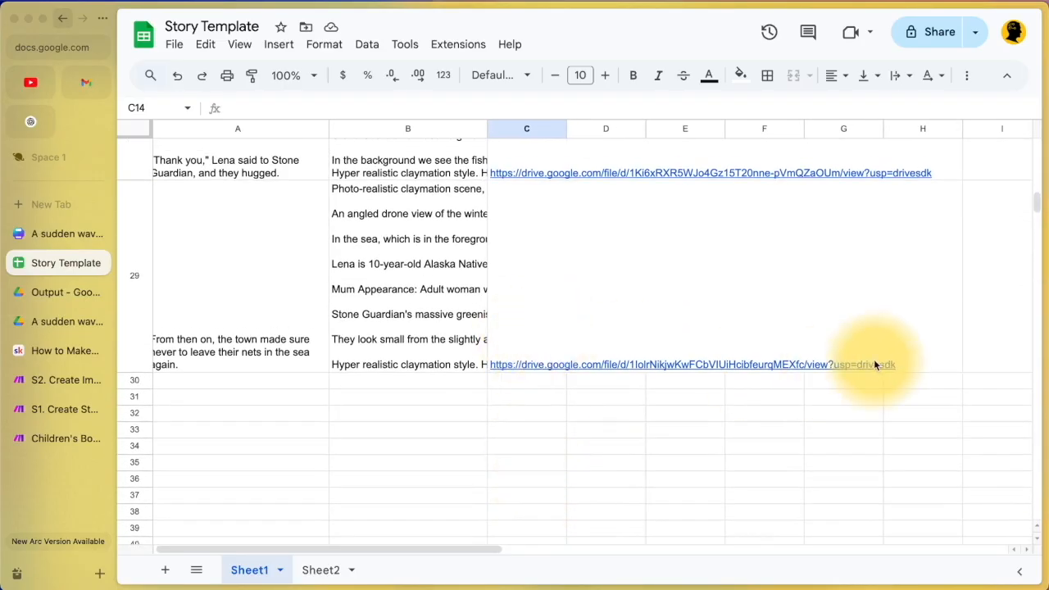
Step: Select the file ID within C10's Drive link for the Stone Guardian rock-waking line
{"action": "mouse_move", "coordinate": [545, 308]}
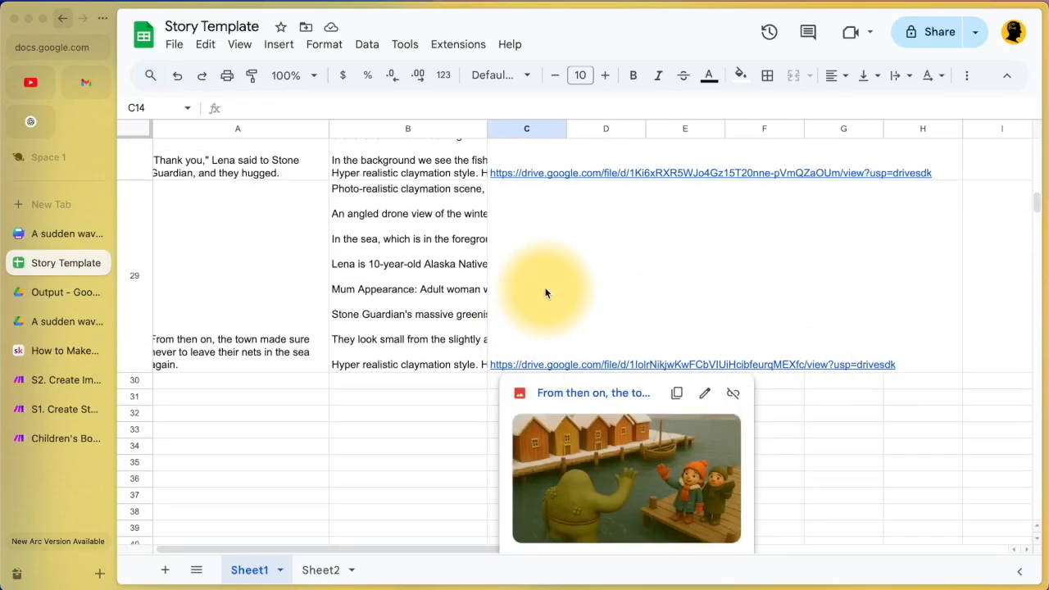
{"action": "scroll", "coordinate": [545, 293], "scroll_direction": "up", "scroll_amount": 10}
{"action": "scroll", "coordinate": [545, 292], "scroll_direction": "up", "scroll_amount": 15}
{"action": "scroll", "coordinate": [545, 292], "scroll_direction": "up", "scroll_amount": 6}
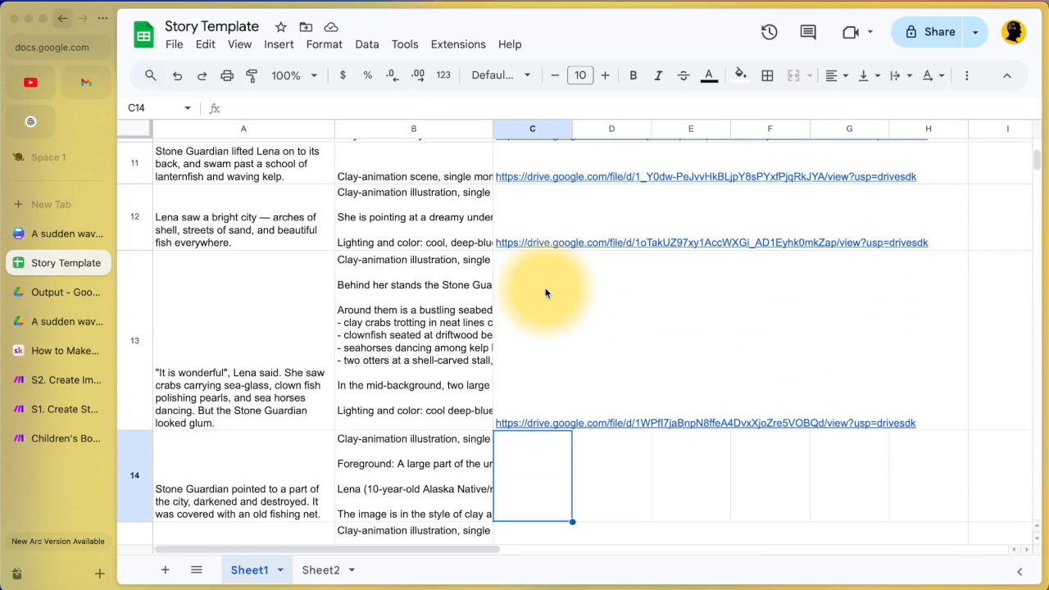
{"action": "scroll", "coordinate": [546, 298], "scroll_direction": "up", "scroll_amount": 3}
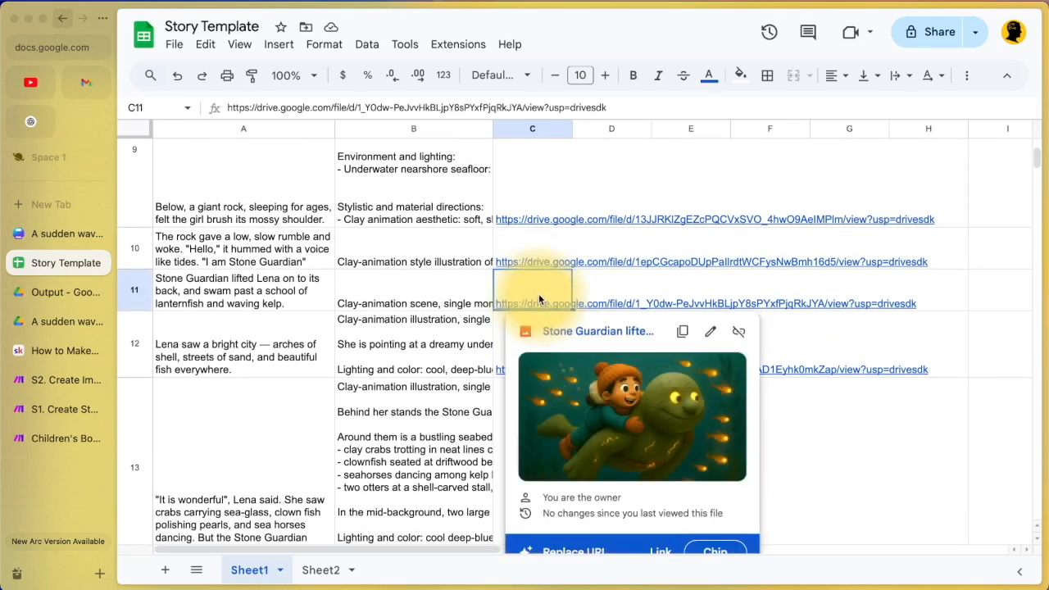
{"action": "left_click", "coordinate": [539, 295]}
{"action": "left_click", "coordinate": [530, 258]}
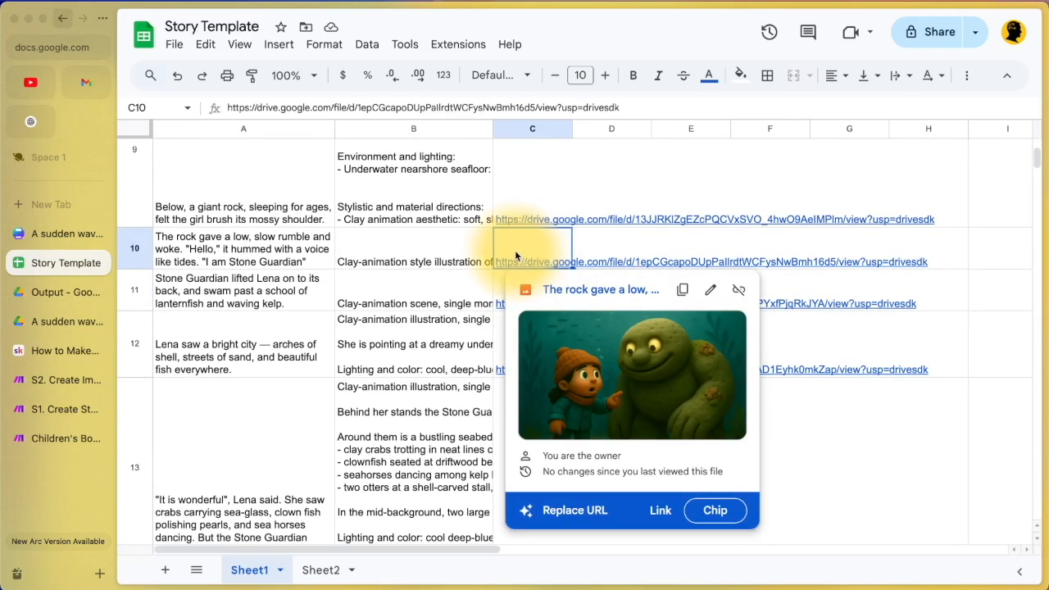
{"action": "double_click", "coordinate": [511, 245]}
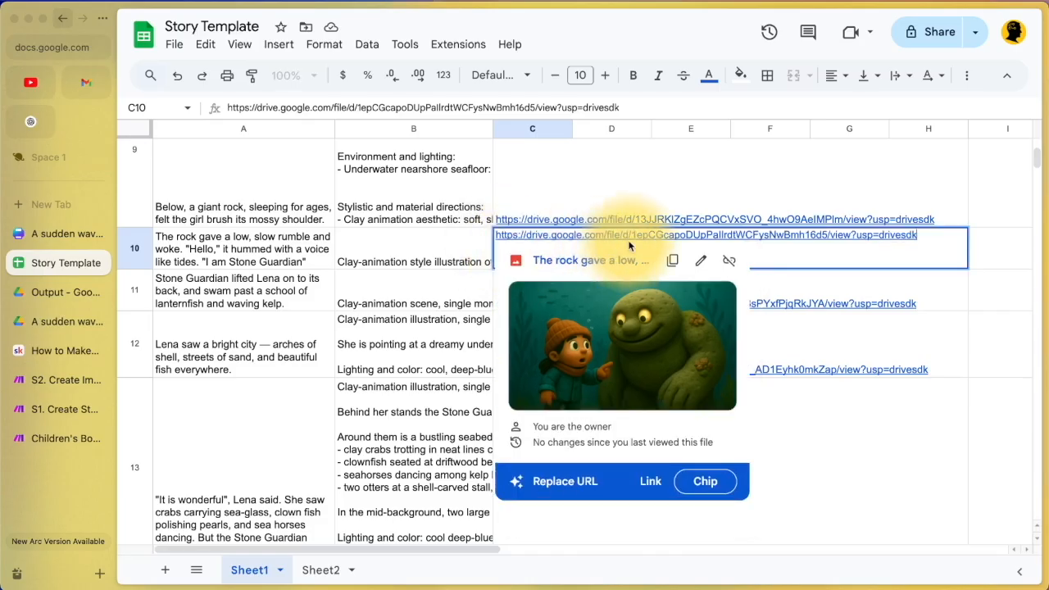
{"action": "left_click_drag", "start_coordinate": [632, 237], "coordinate": [828, 236]}
{"action": "key", "text": "super+c"}
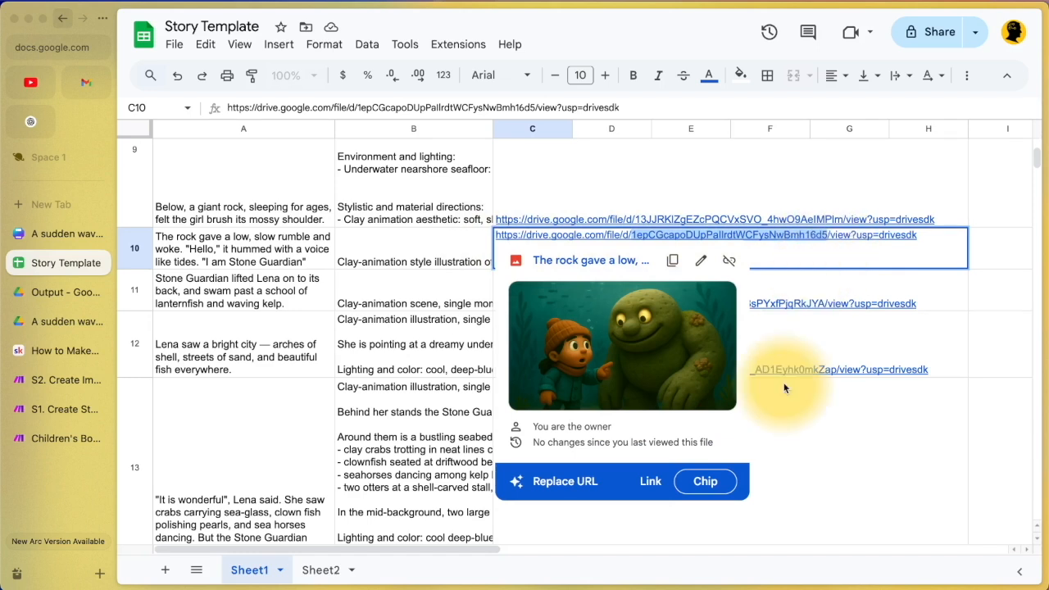
{"action": "left_click", "coordinate": [50, 437]}
Step: Overwrite the Children's Books fileId with row 10's image ID and save it
{"action": "left_click", "coordinate": [745, 166]}
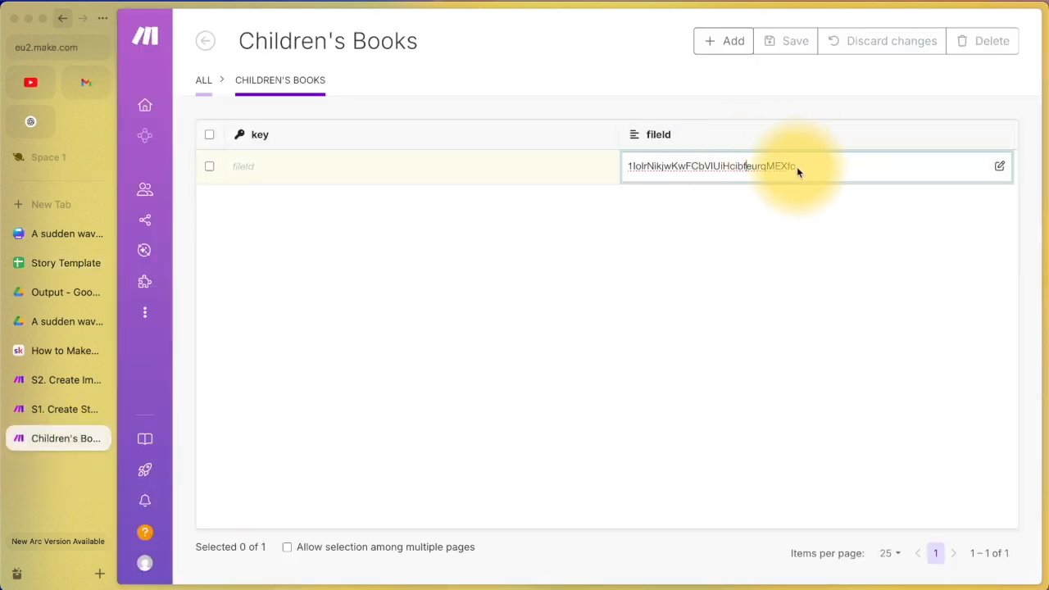
{"action": "key", "text": "super+a"}
{"action": "key", "text": "super+v"}
{"action": "left_click", "coordinate": [777, 190]}
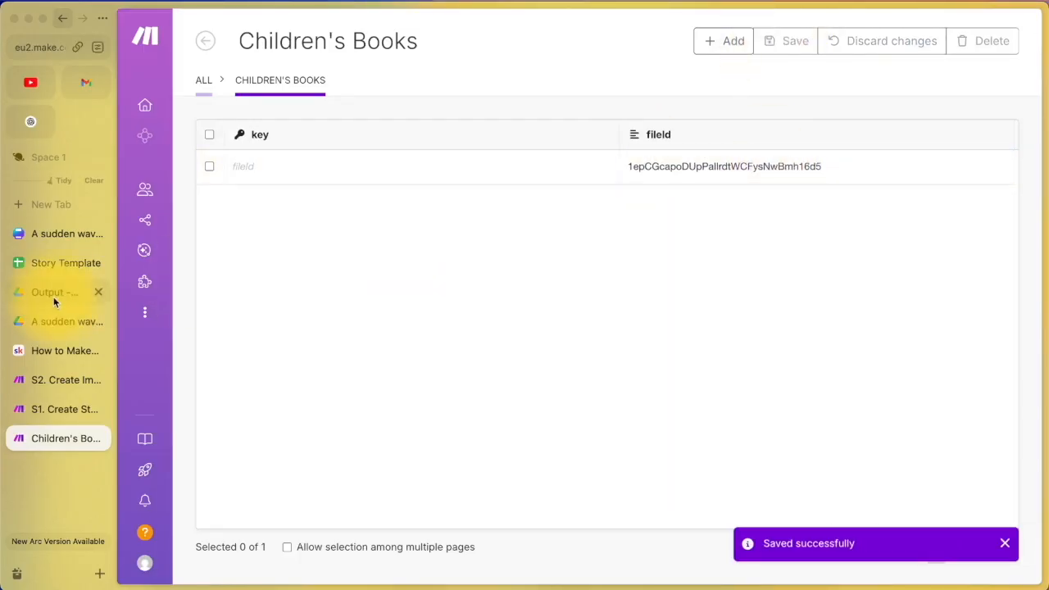
{"action": "left_click", "coordinate": [48, 379]}
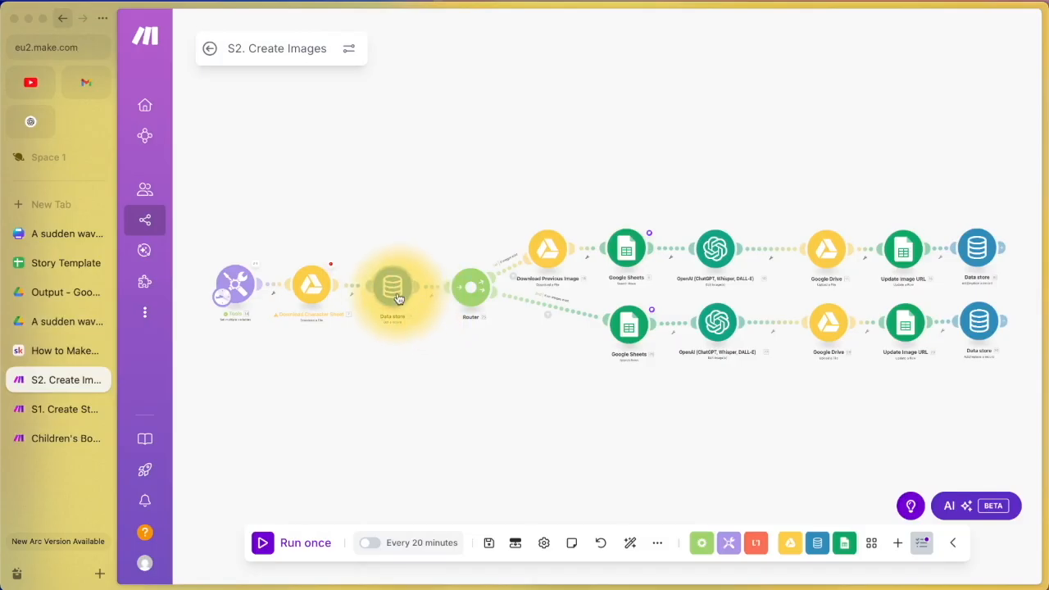
Step: Run S2. Create Images once, then check the Drive Output folder
{"action": "left_click", "coordinate": [261, 544]}
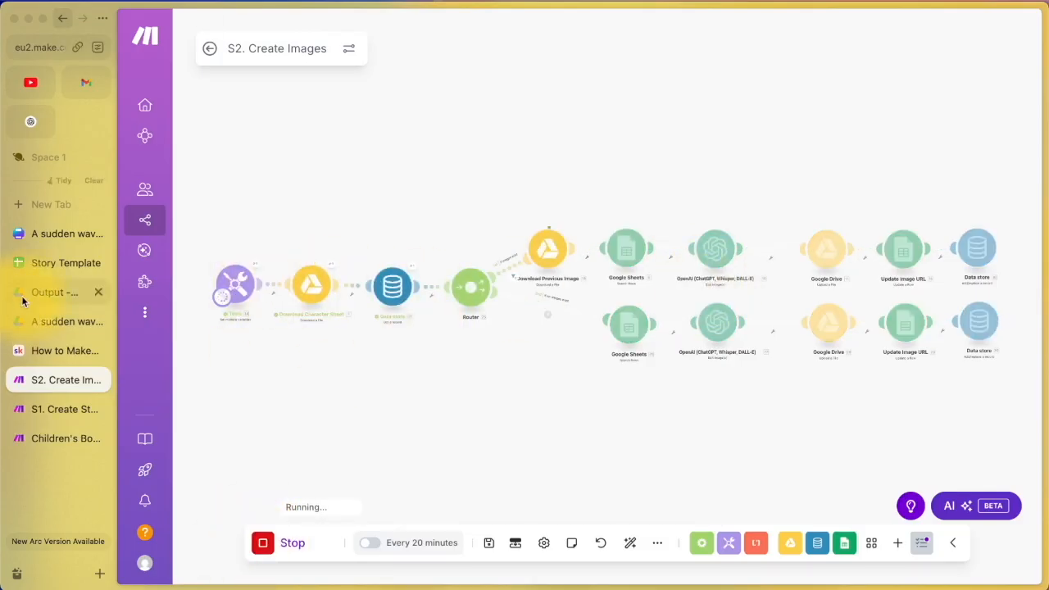
{"action": "left_click", "coordinate": [49, 293]}
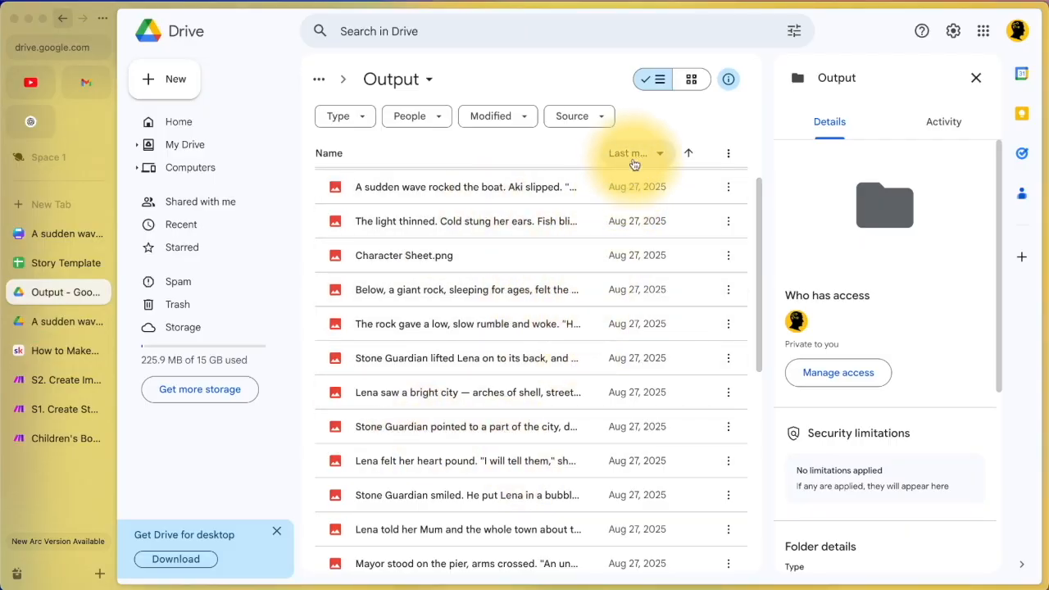
Step: Scroll through the new clay-style images before switching to the sudden-wave Canva page
{"action": "scroll", "coordinate": [604, 347], "scroll_direction": "down", "scroll_amount": 5}
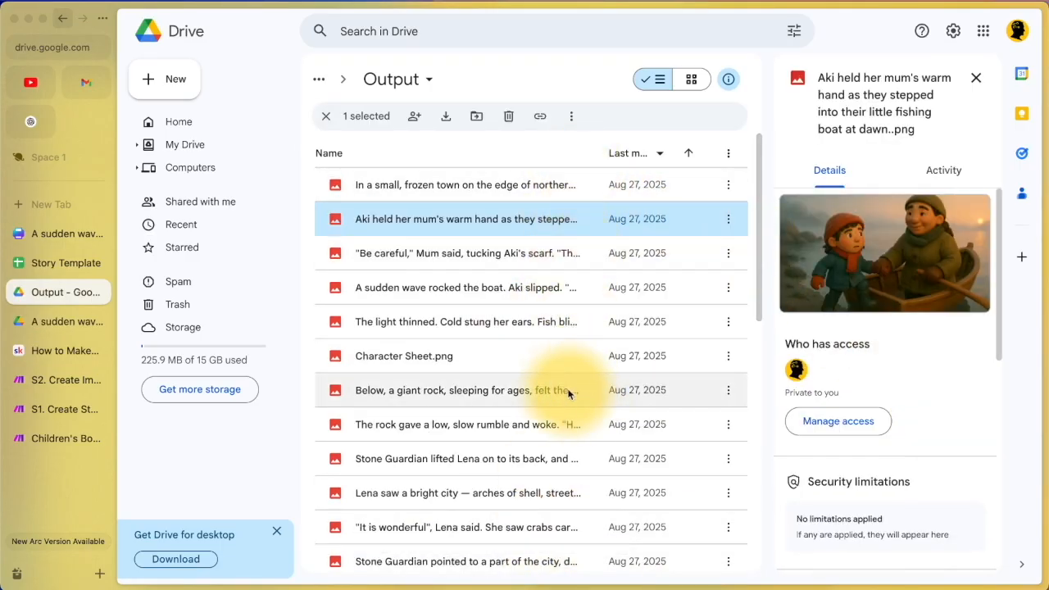
{"action": "left_click", "coordinate": [60, 236]}
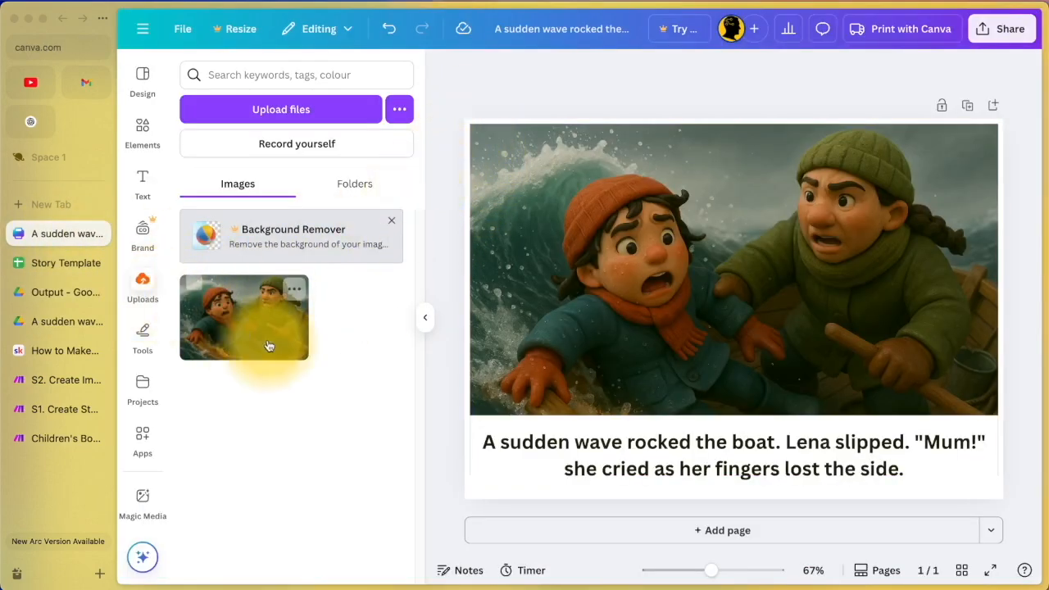
Step: Drag the uploaded sudden-wave illustration onto the Canva page above its caption
{"action": "left_click_drag", "start_coordinate": [246, 304], "coordinate": [620, 269]}
{"action": "left_click", "coordinate": [571, 440]}
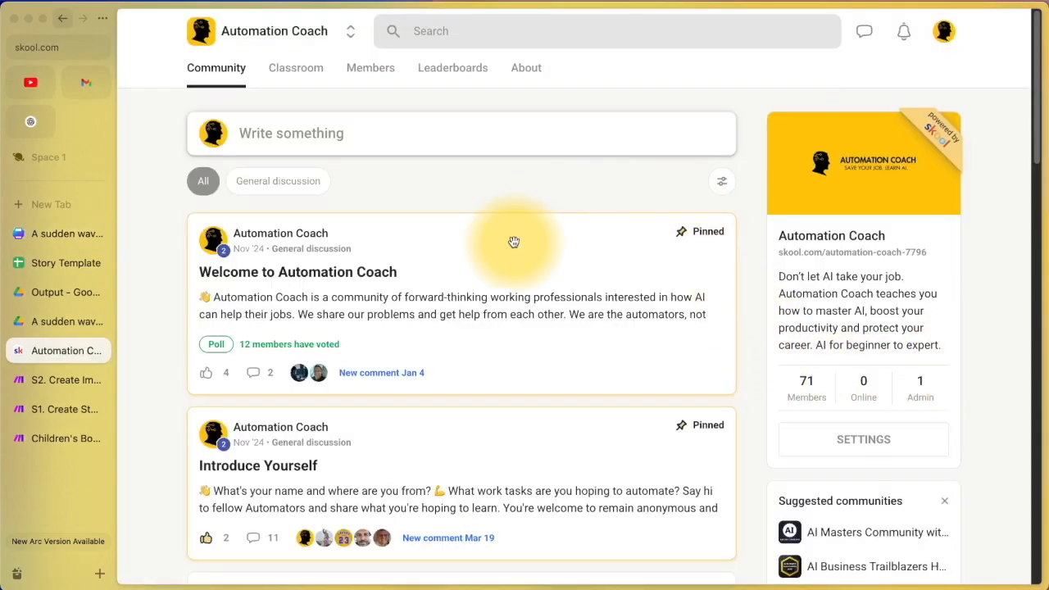
Step: Open the Children's Book AI course in the Automation Coach community's Skool classroom
{"action": "left_click", "coordinate": [65, 379]}
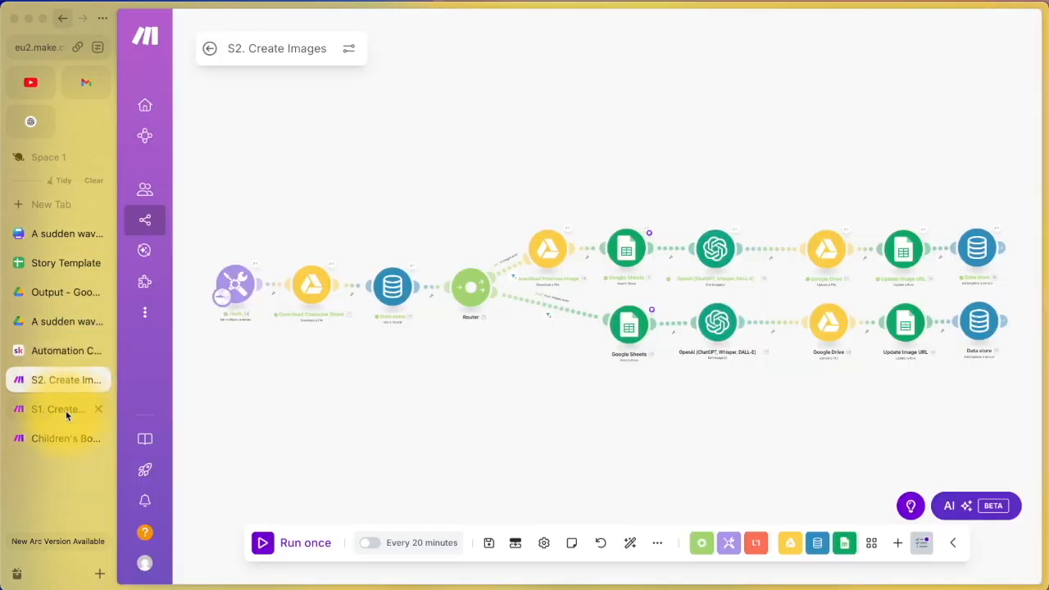
{"action": "left_click", "coordinate": [65, 410]}
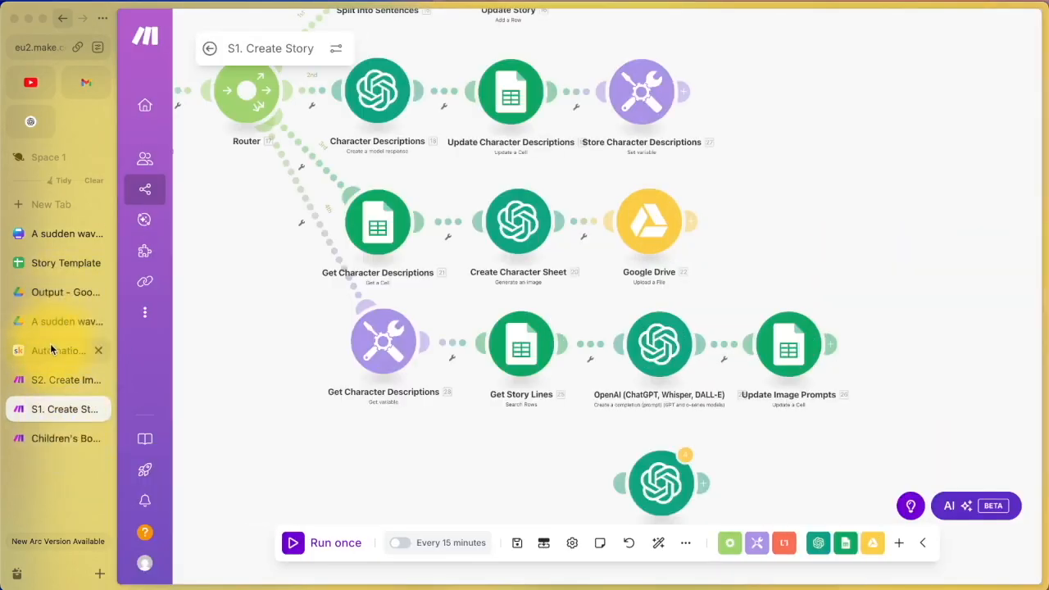
{"action": "left_click", "coordinate": [57, 350]}
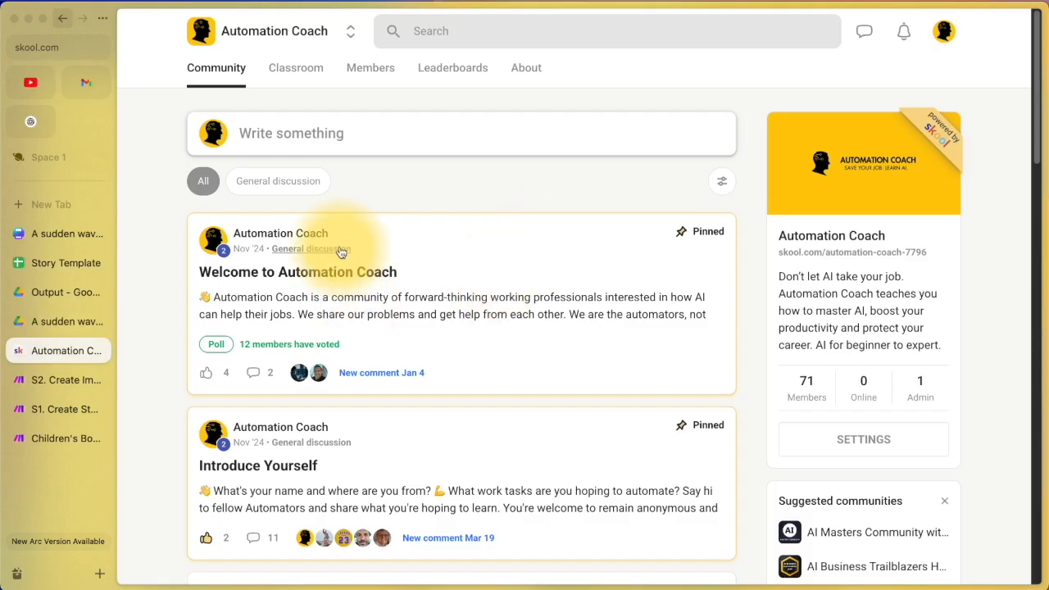
{"action": "left_click", "coordinate": [310, 72]}
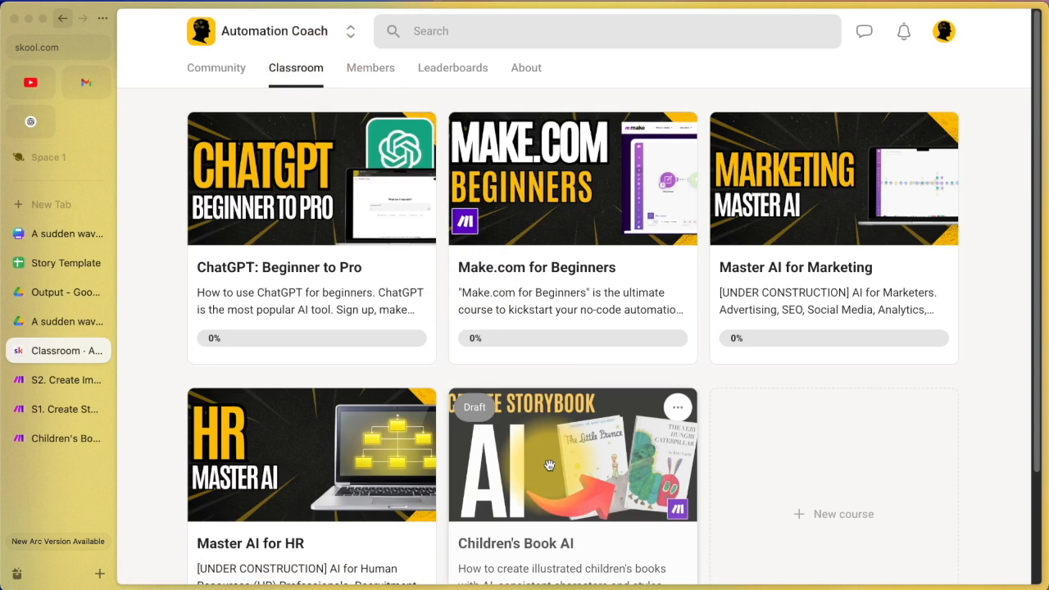
{"action": "scroll", "coordinate": [550, 465], "scroll_direction": "down", "scroll_amount": 1}
{"action": "left_click", "coordinate": [549, 465]}
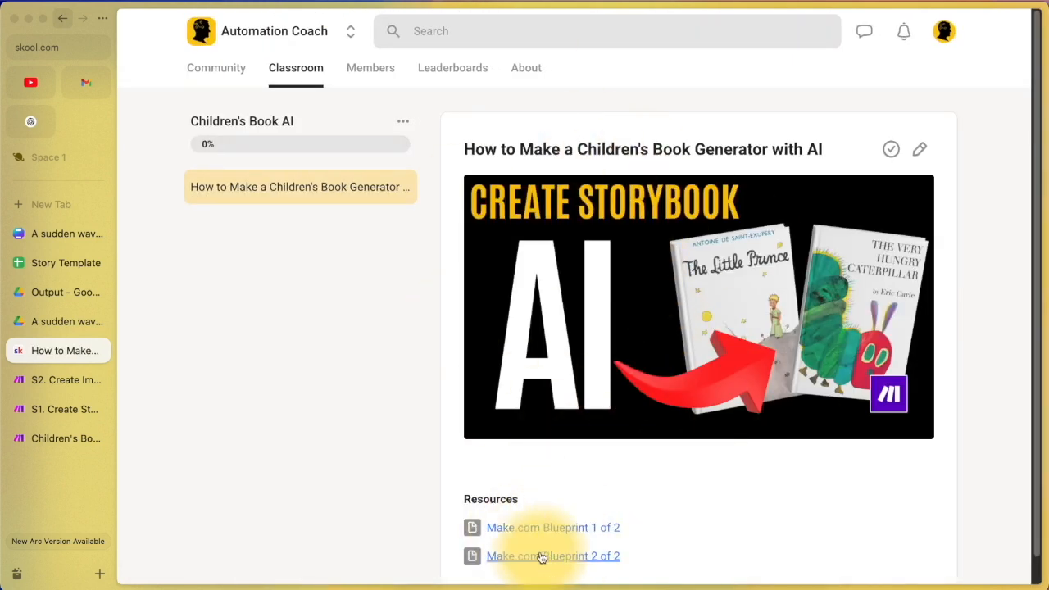
Step: Check the course lesson's two blueprints again, ending on the S2. Create Images scenario
{"action": "left_click", "coordinate": [49, 380]}
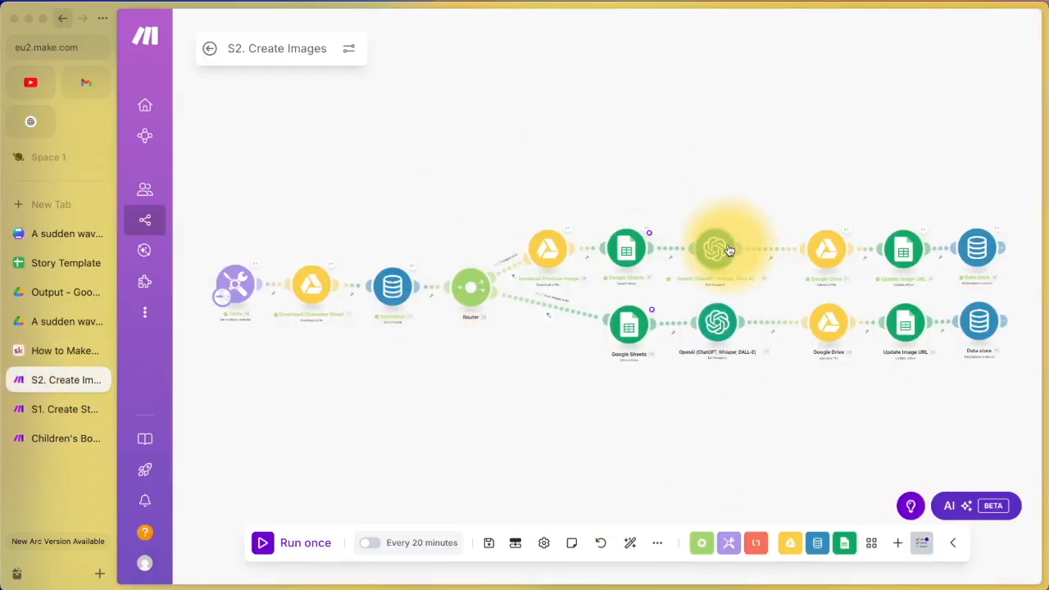
{"action": "left_click", "coordinate": [49, 350]}
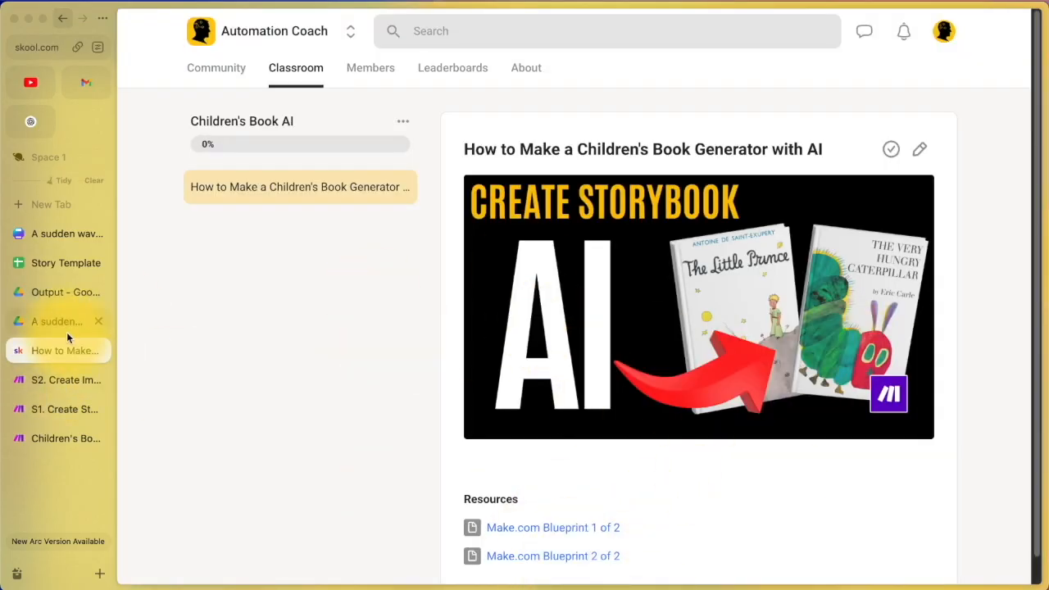
{"action": "left_click", "coordinate": [39, 385]}
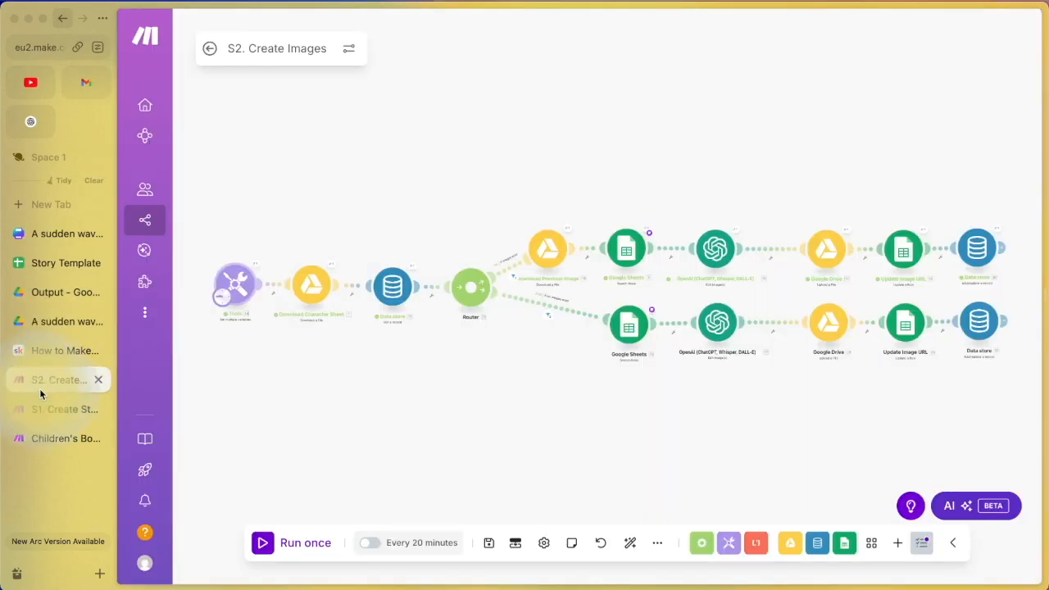